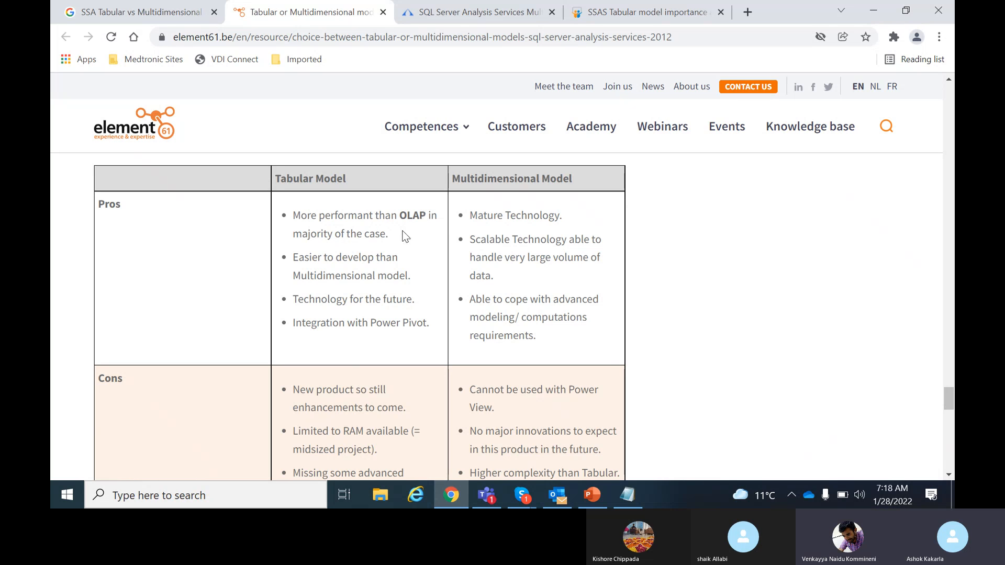
Highlight the Tabular pros: outperforming OLAP, easier development, future technology and Power Pivot integration.
drag(390, 237, 296, 217)
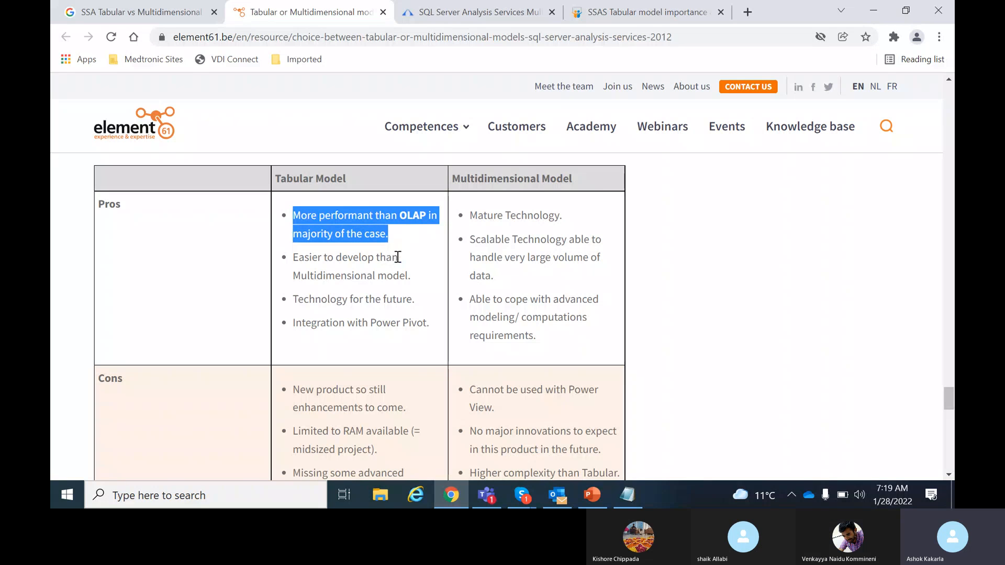
drag(412, 276, 291, 262)
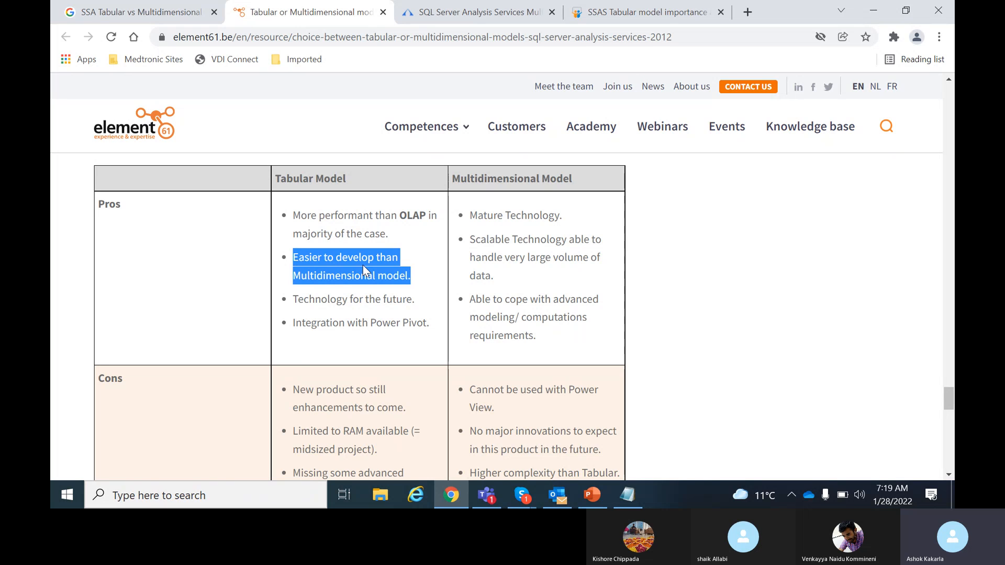
drag(413, 299, 292, 299)
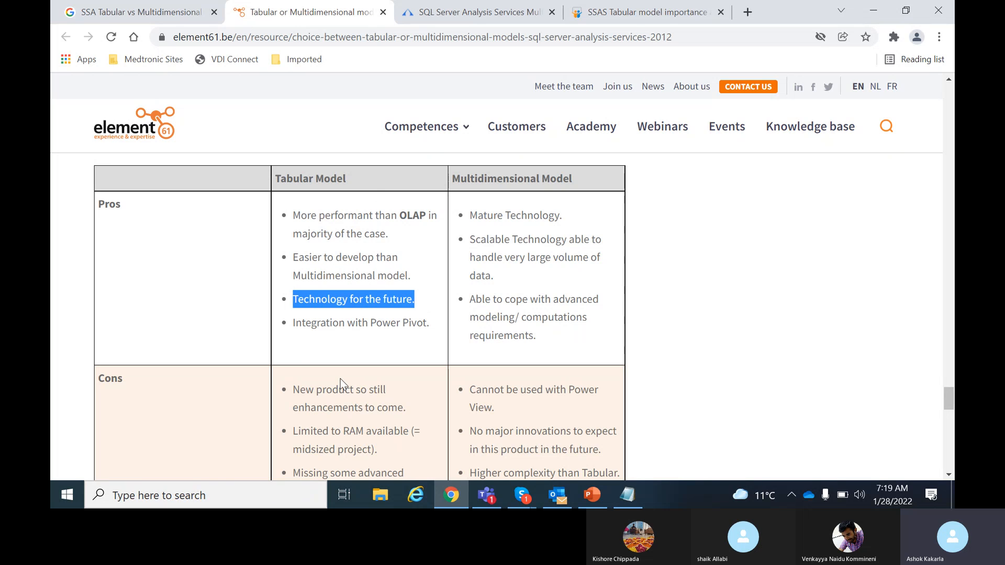
drag(429, 323, 292, 323)
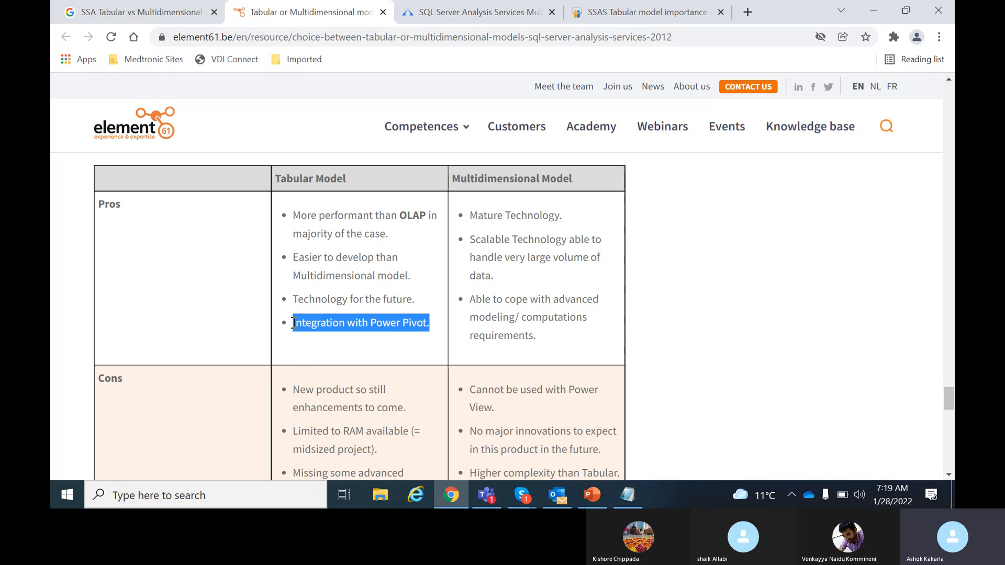
double_click(324, 178)
Highlight the Tabular cons about being a new product and being limited to RAM.
scroll(423, 397, down, 3)
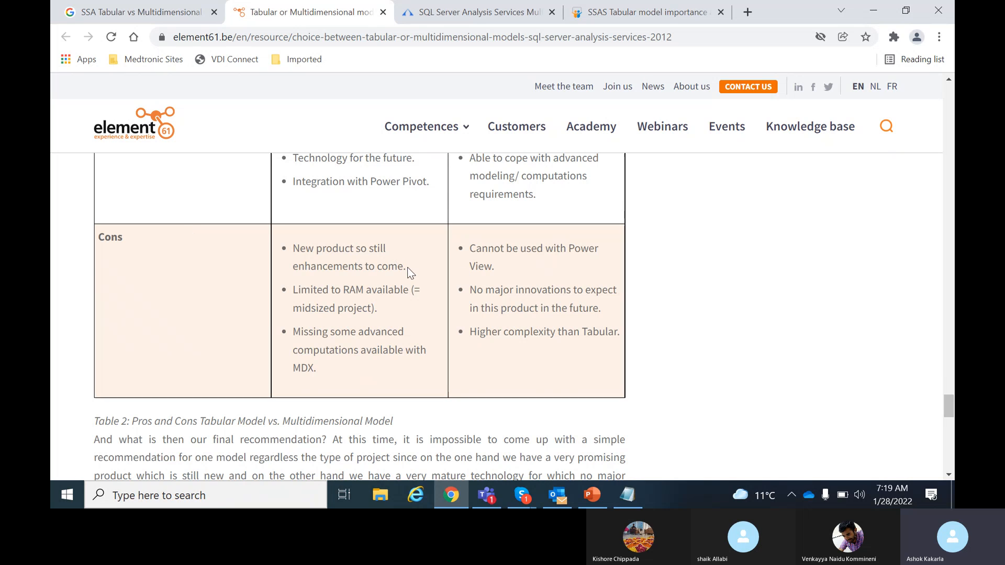
drag(407, 268, 300, 249)
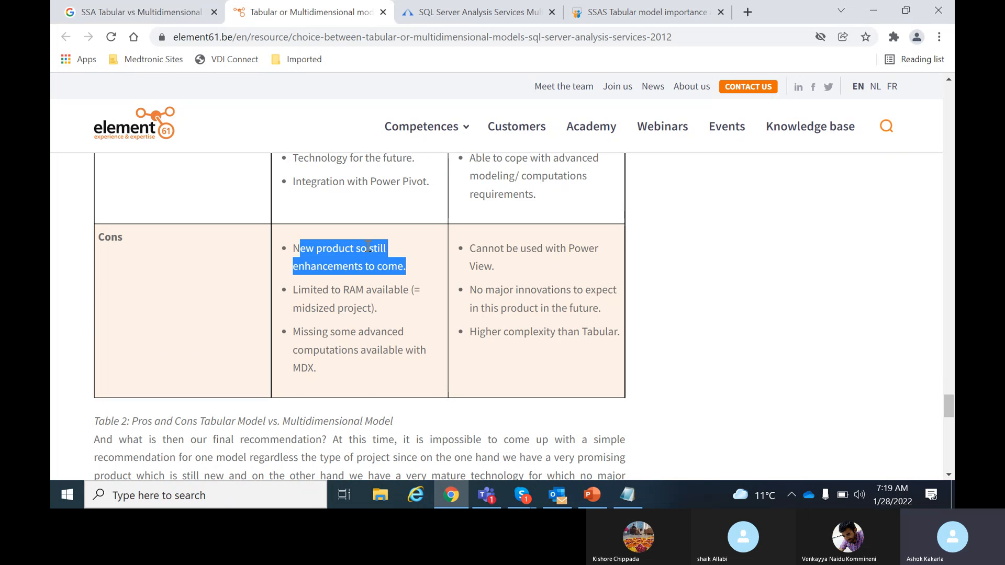
scroll(397, 332, up, 15)
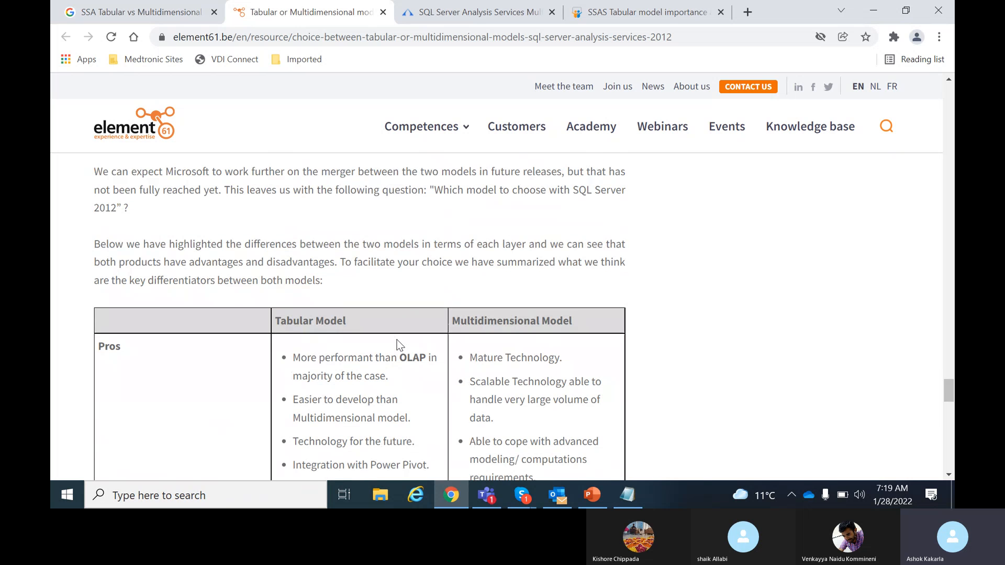
scroll(398, 340, up, 8)
scroll(400, 348, down, 20)
scroll(403, 355, down, 1)
scroll(403, 351, up, 1)
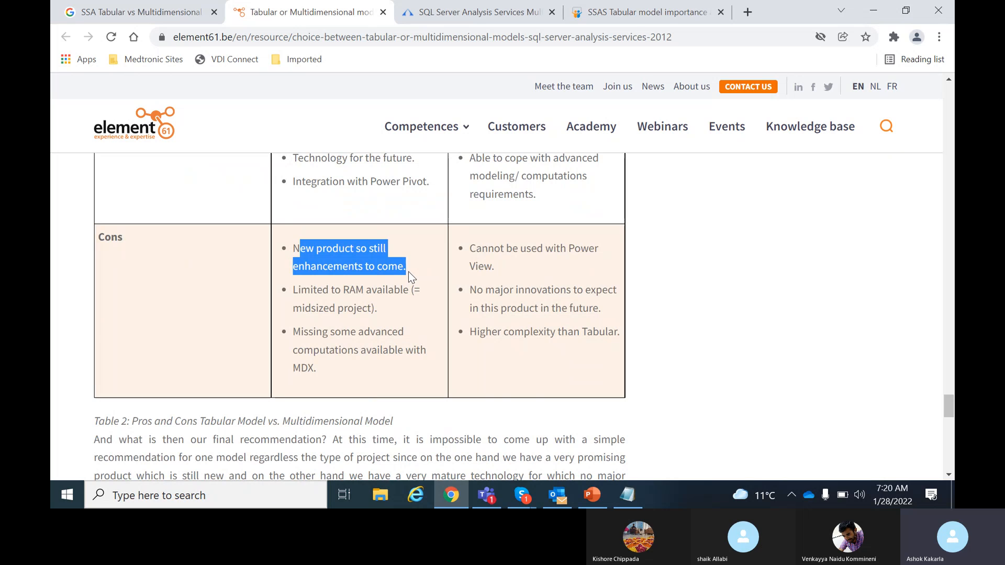
click(383, 310)
drag(382, 310, 294, 292)
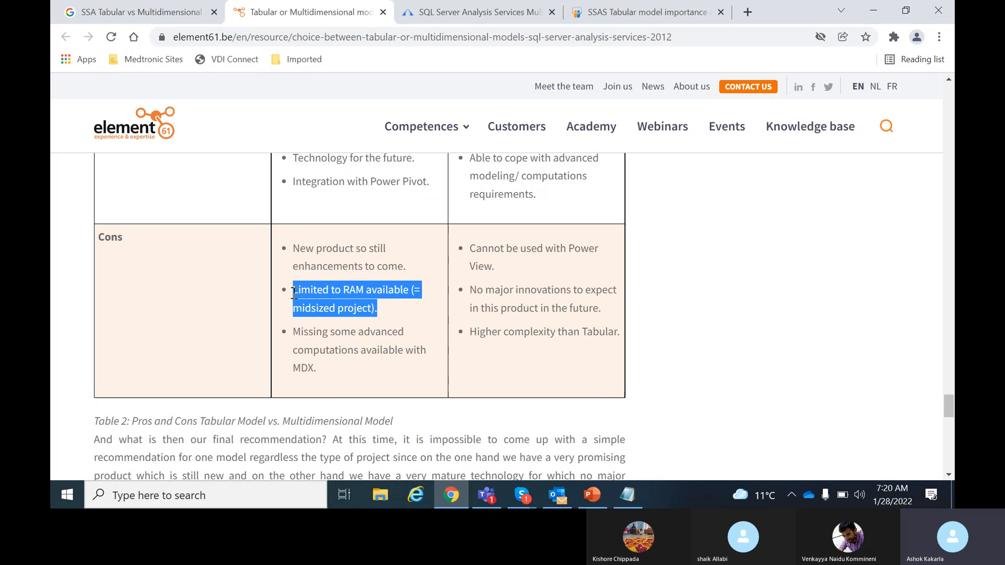
click(388, 309)
drag(387, 309, 287, 284)
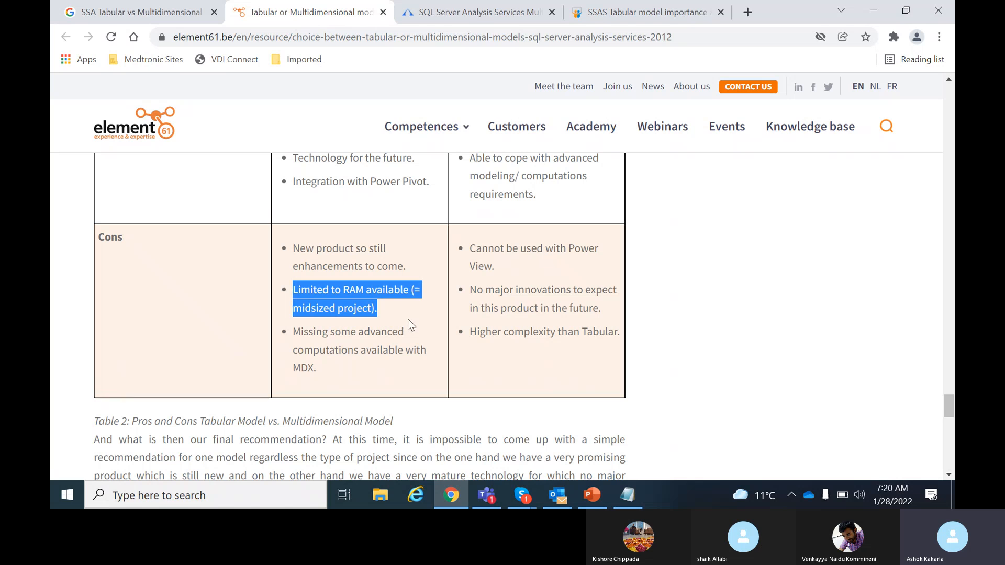
Highlight the Multidimensional cons, then switch to the tallan.com Multidimensional vs Tabular article.
drag(467, 290, 592, 335)
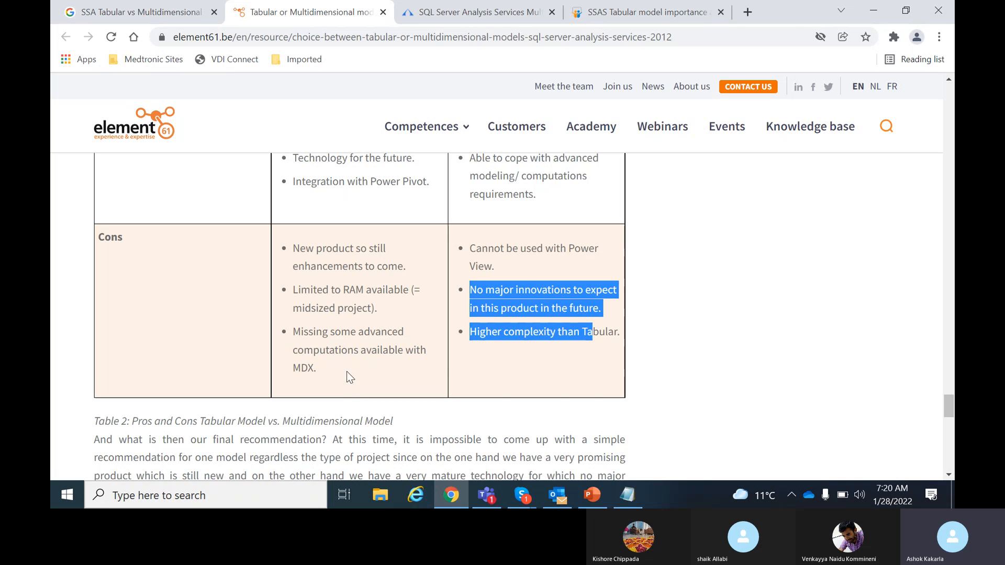
drag(332, 372, 293, 331)
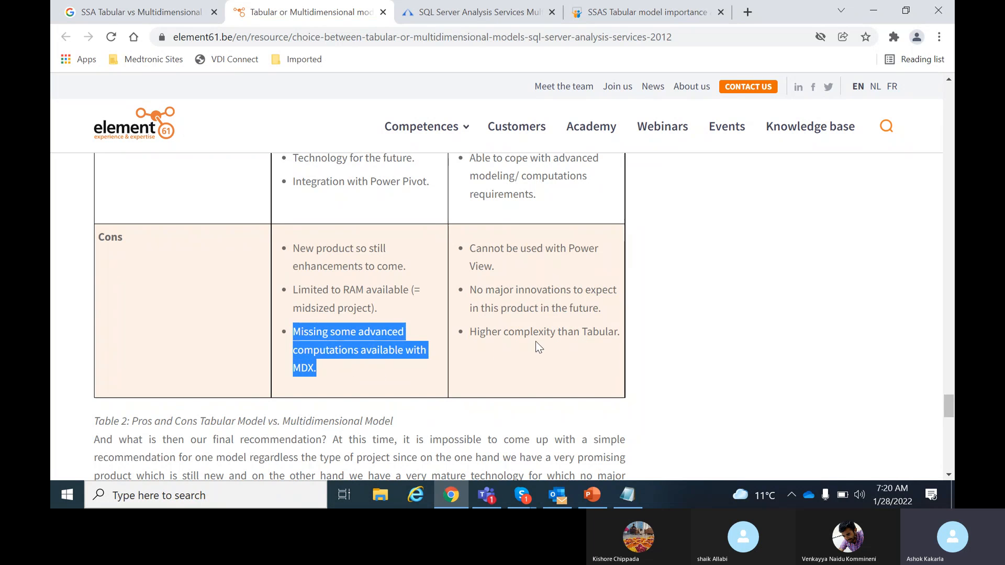
drag(471, 332, 613, 333)
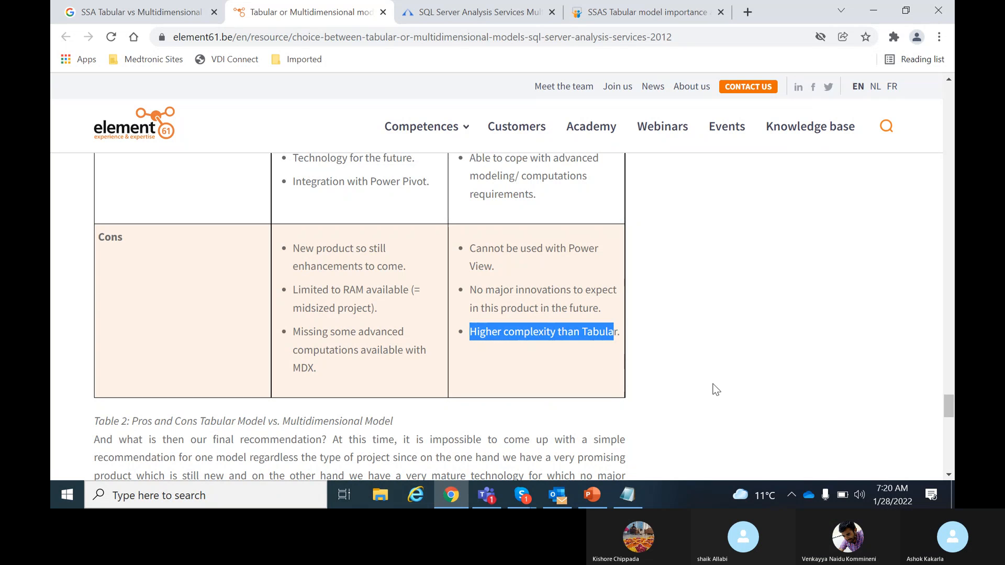
scroll(680, 355, up, 10)
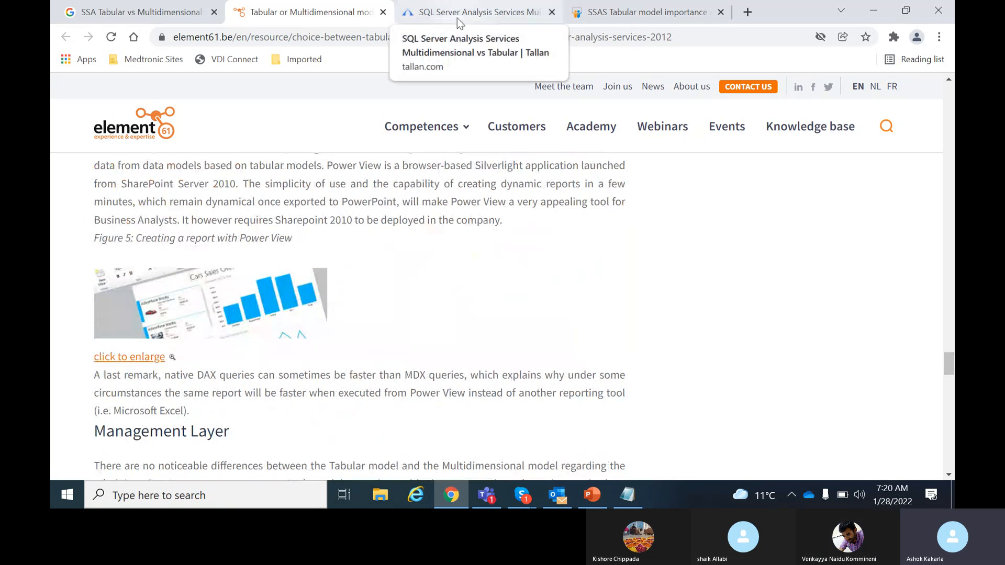
click(477, 16)
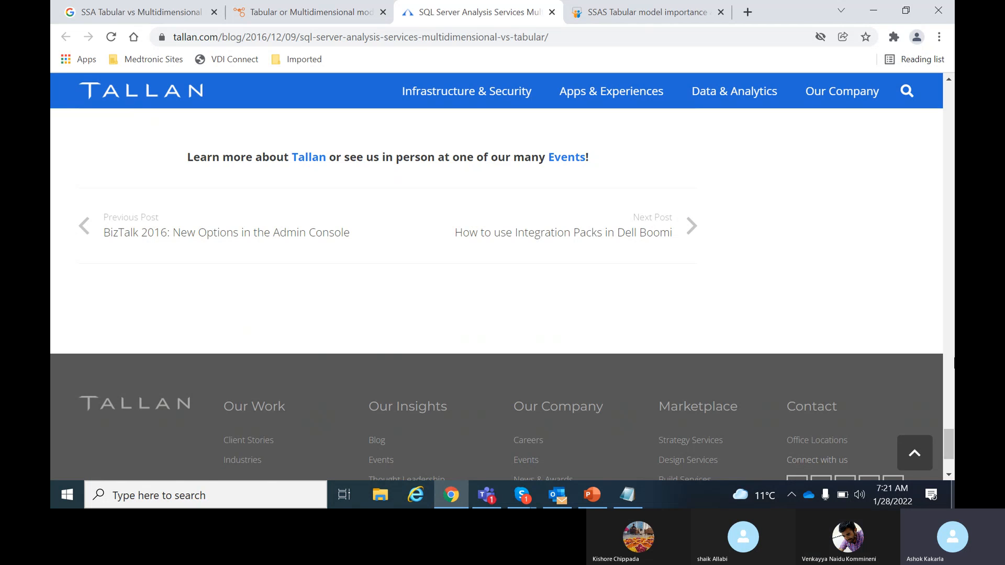
Launch SQL Server Data Tools from the Start menu's Microsoft SQL Server 2012 group.
click(61, 495)
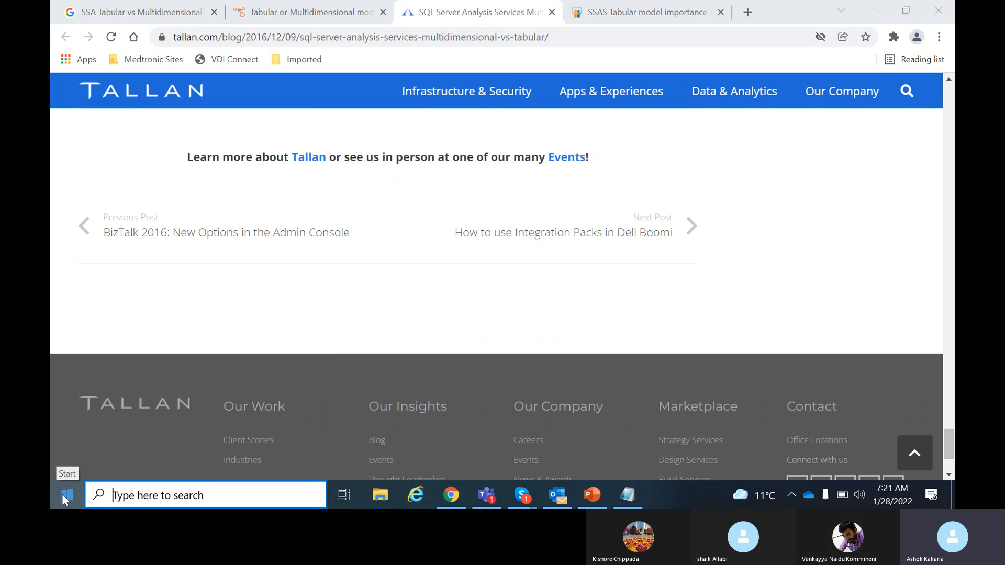
scroll(157, 291, down, 6)
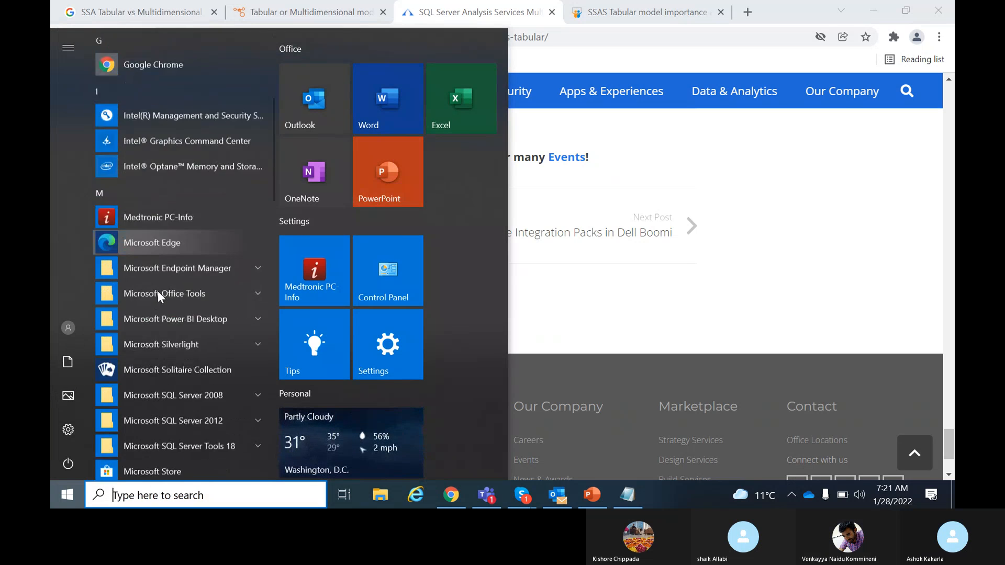
scroll(158, 291, down, 10)
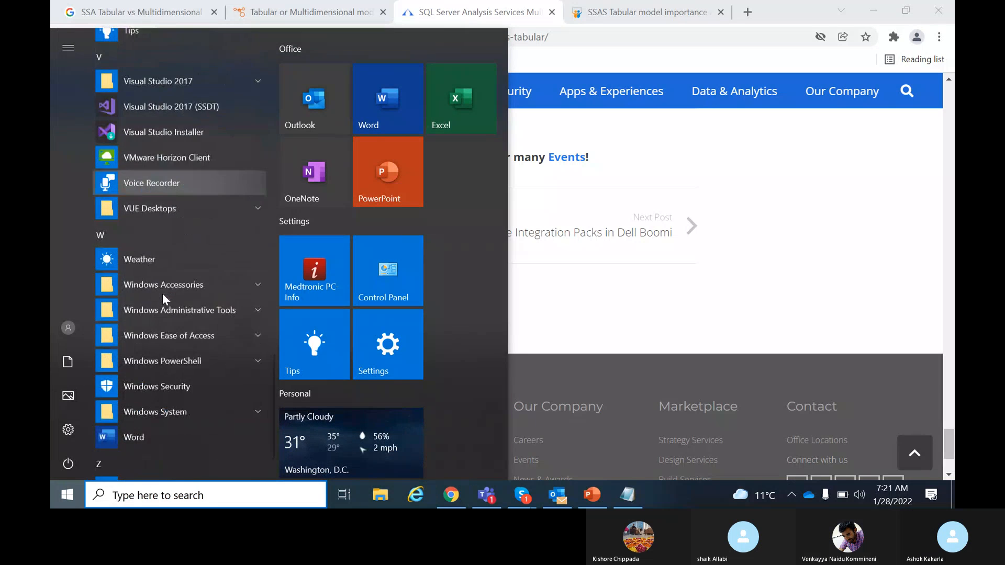
scroll(164, 294, up, 10)
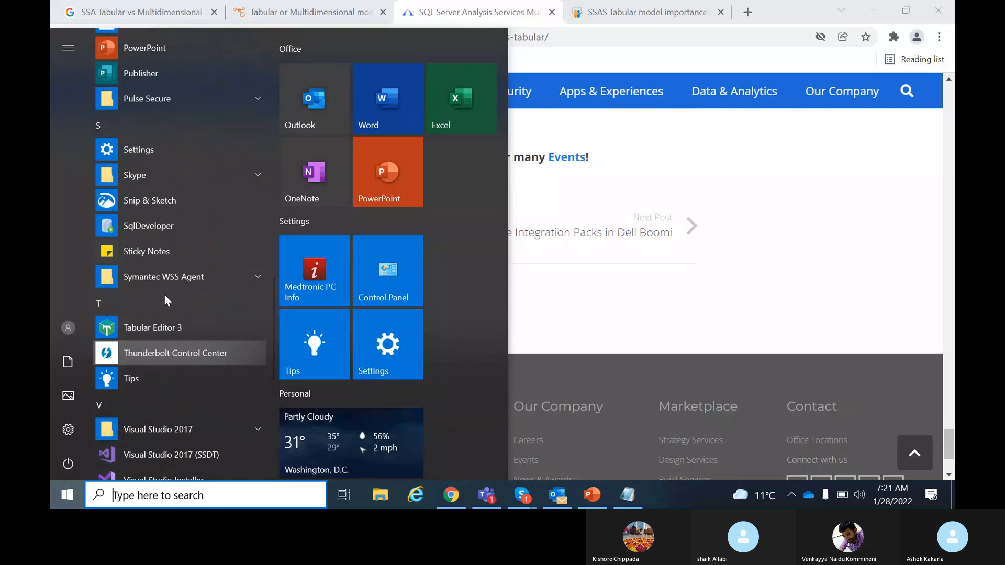
scroll(165, 298, up, 5)
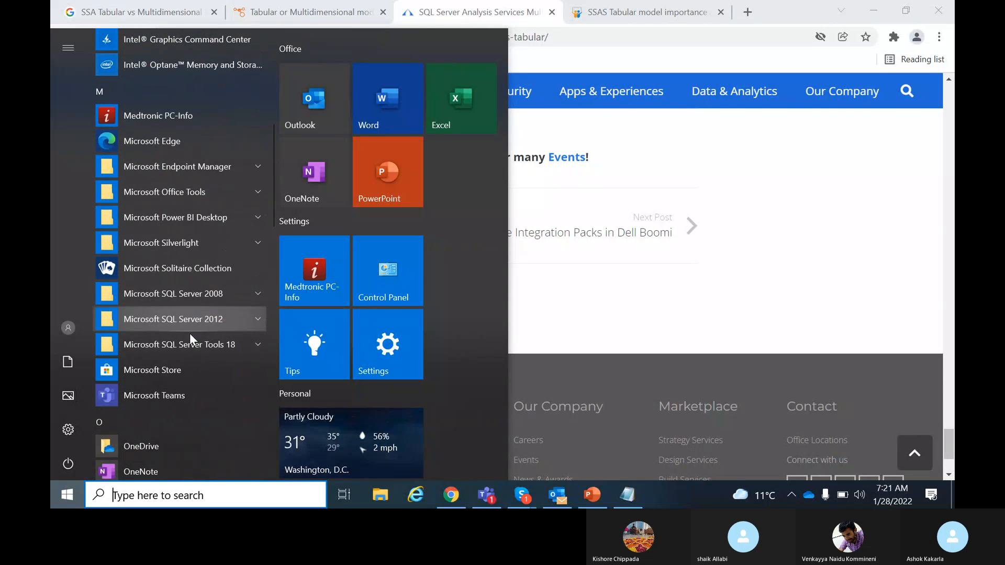
click(199, 319)
scroll(199, 365, down, 5)
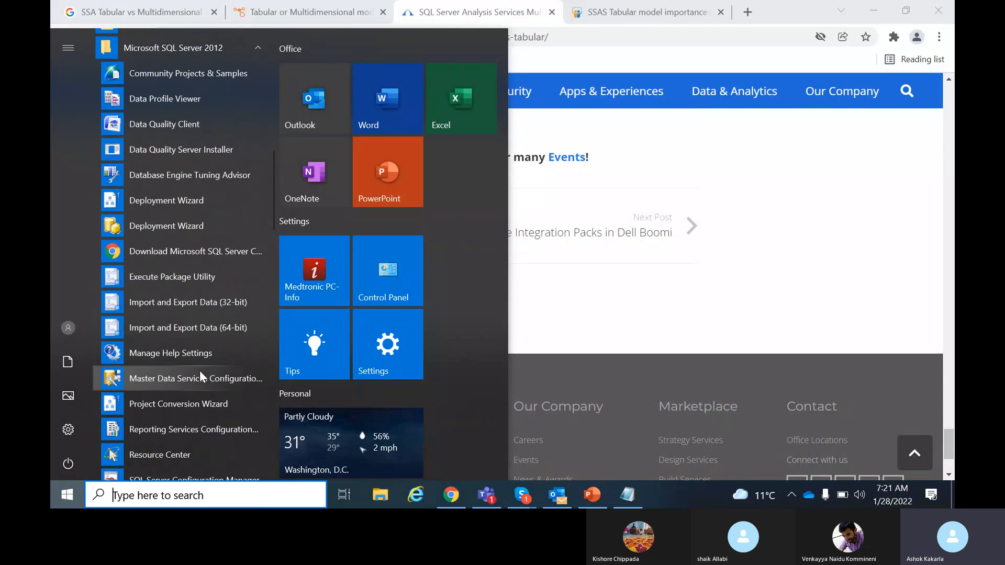
scroll(197, 370, down, 3)
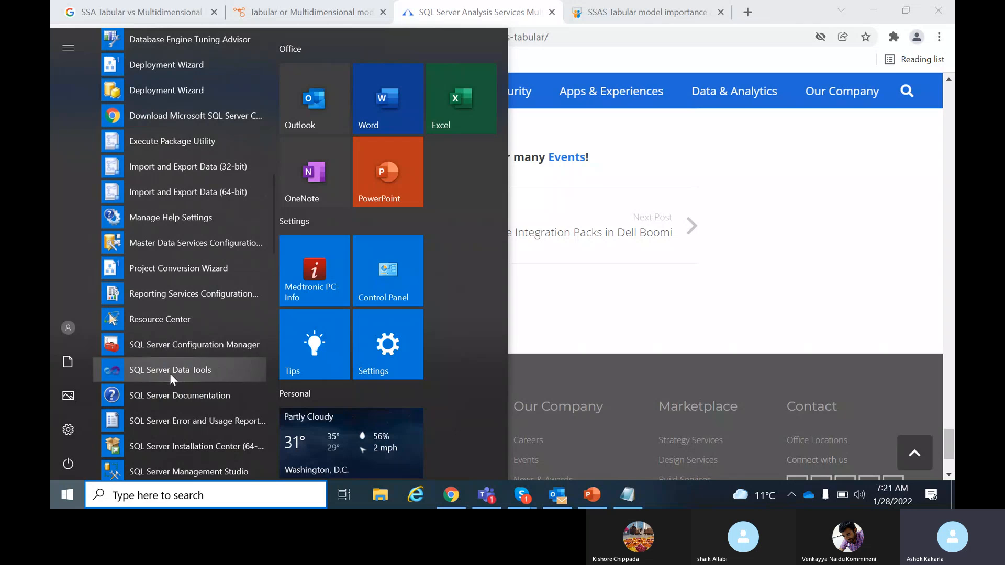
click(196, 370)
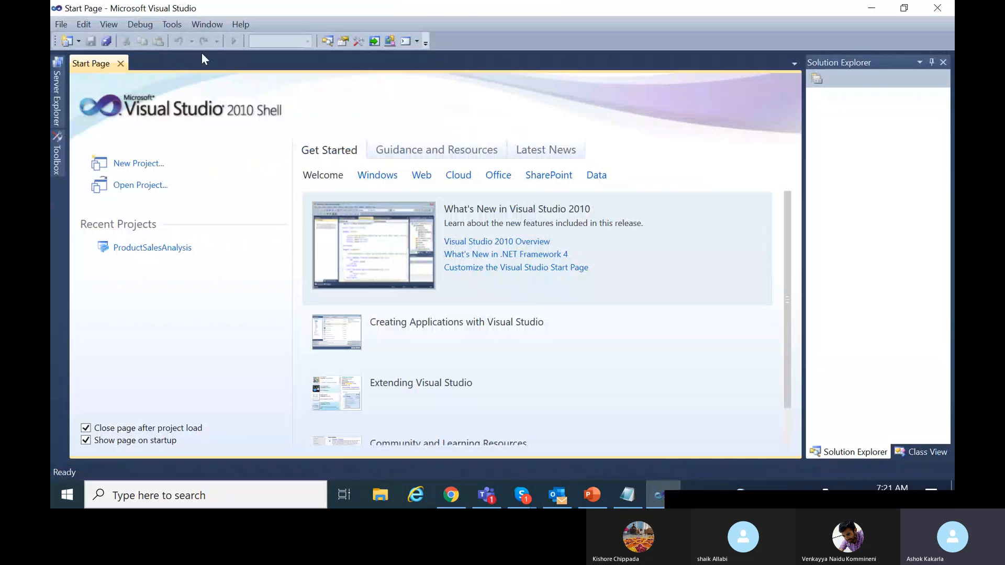
Start a new Analysis Services Tabular Project saved in C:\PBI Work.
click(66, 22)
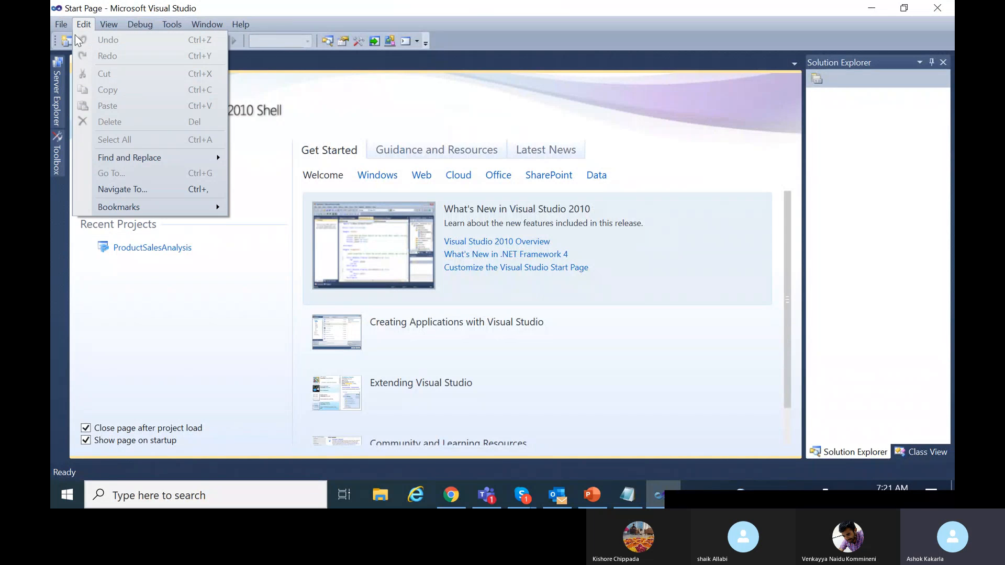
mouse_move(98, 54)
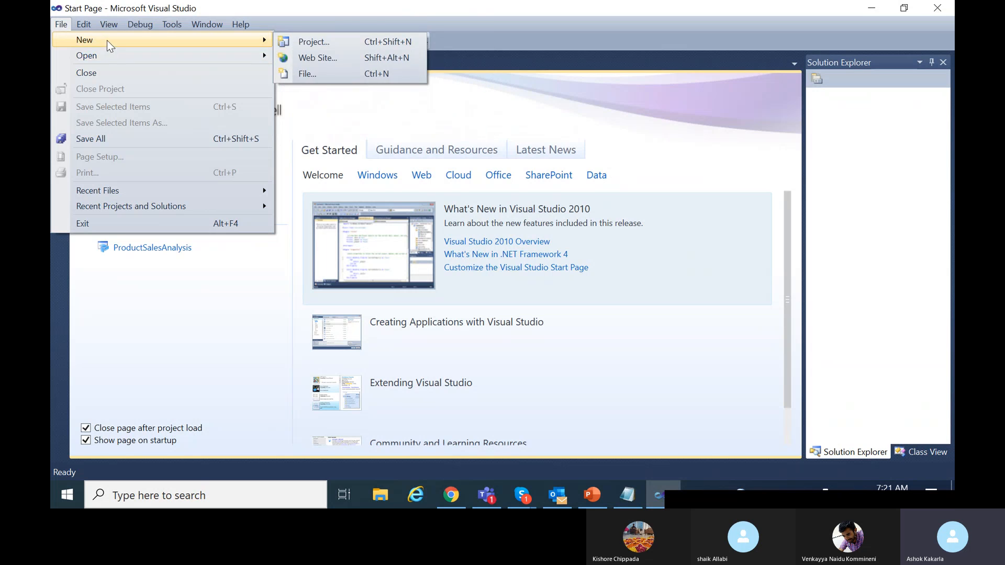
click(315, 42)
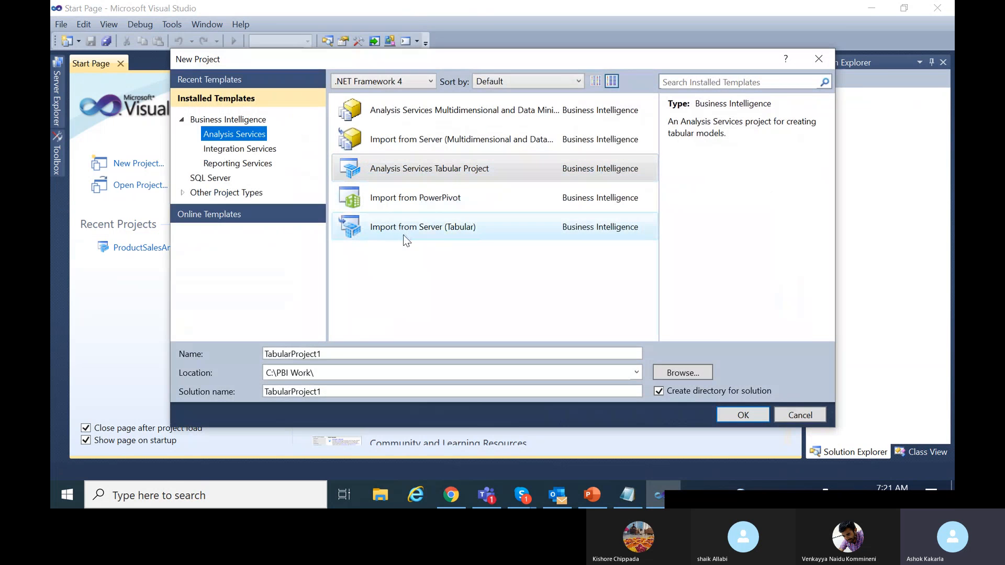
click(450, 170)
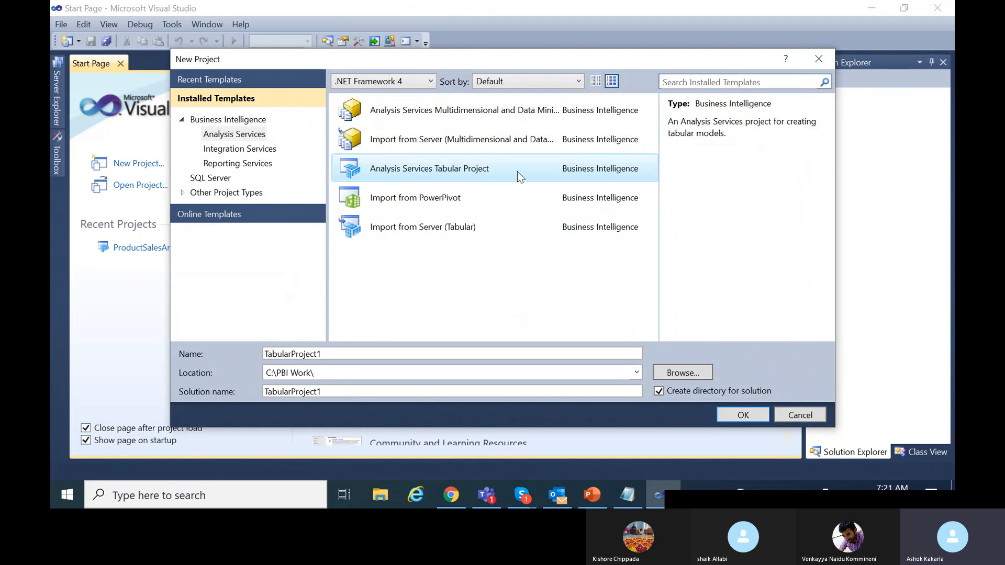
click(697, 378)
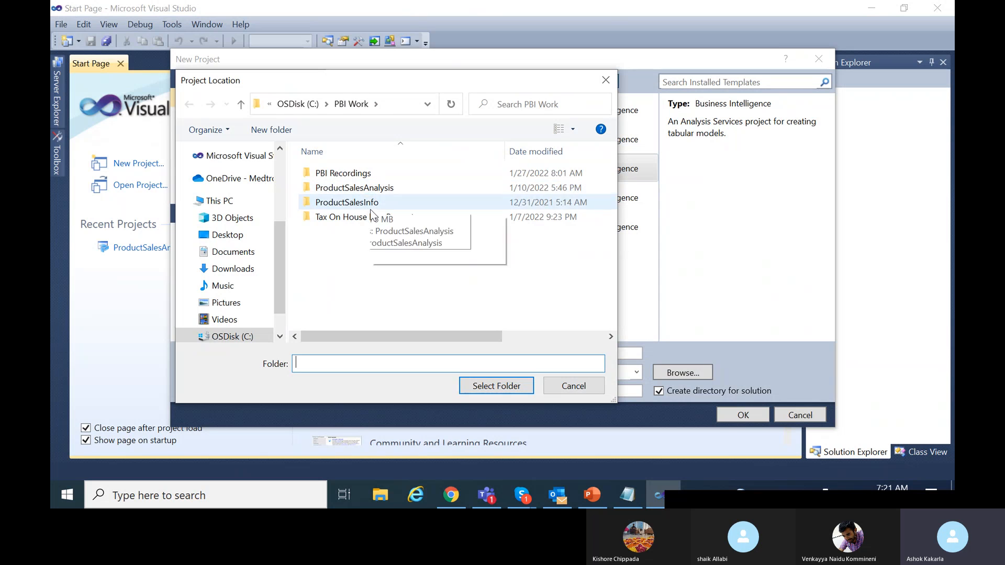
click(582, 385)
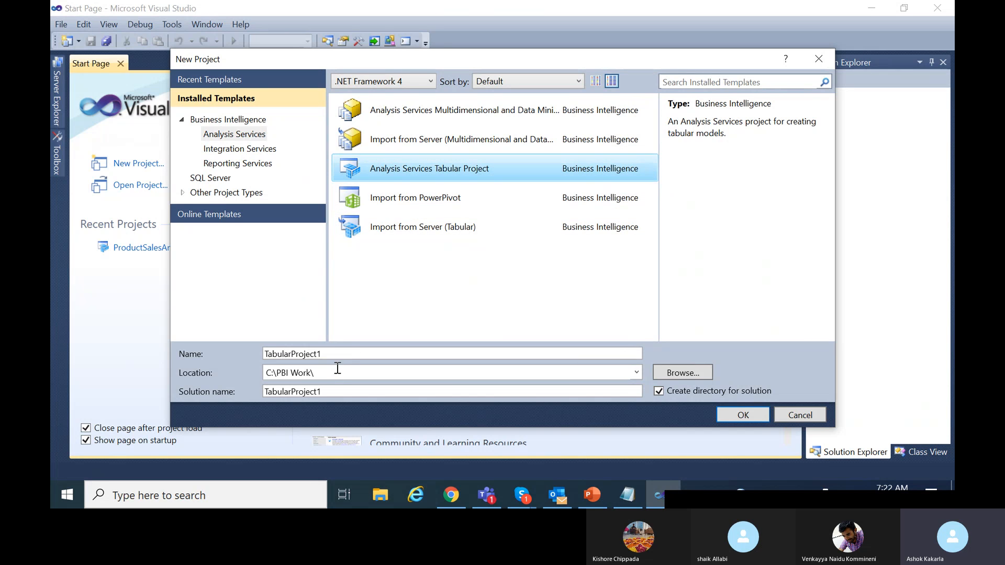
Name the project 'Sales Information'.
double_click(261, 354)
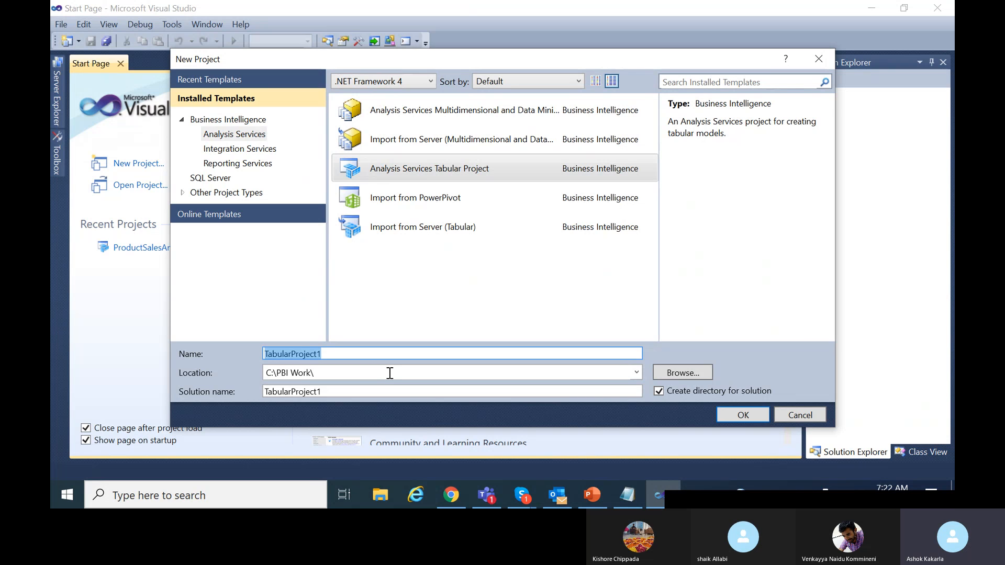
text(Sales )
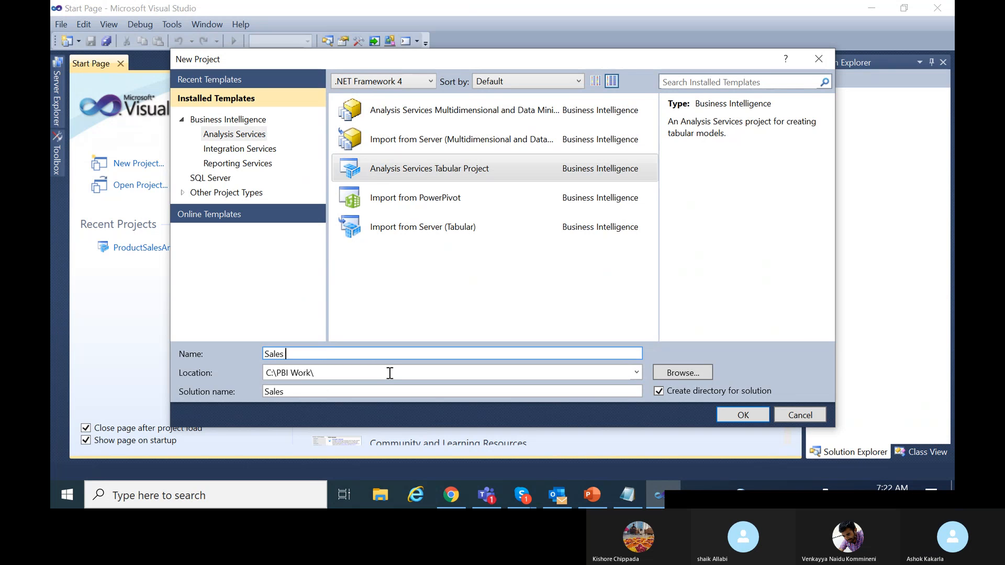
text(Inform)
text(at)
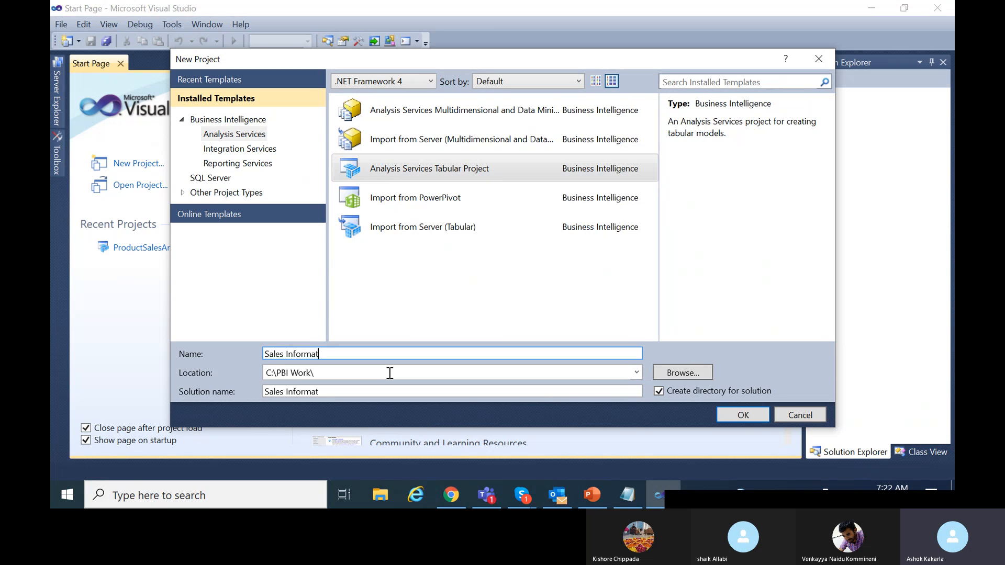
text(ion)
Create the Sales Information project and open Model > Import From Data Source.
click(743, 415)
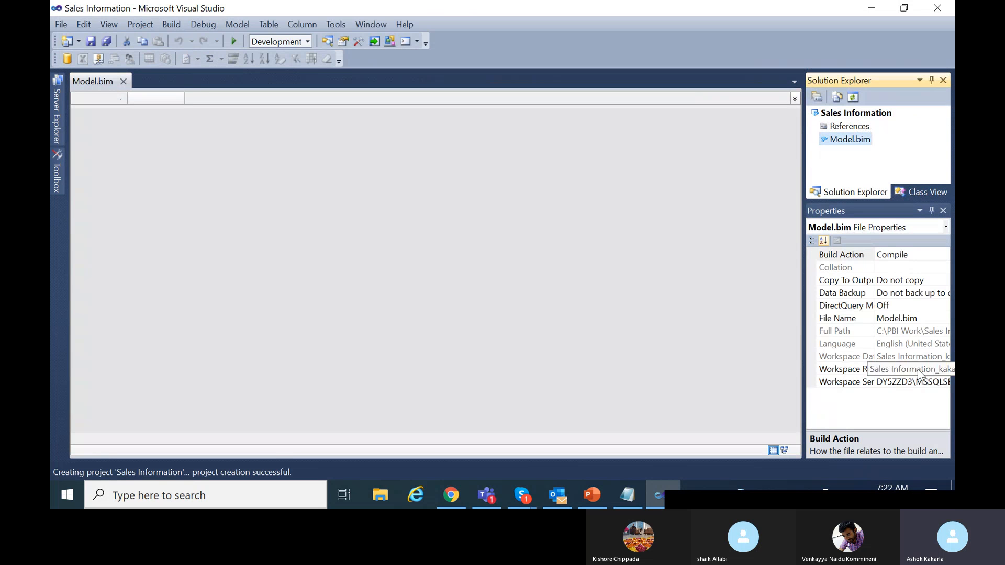
click(235, 21)
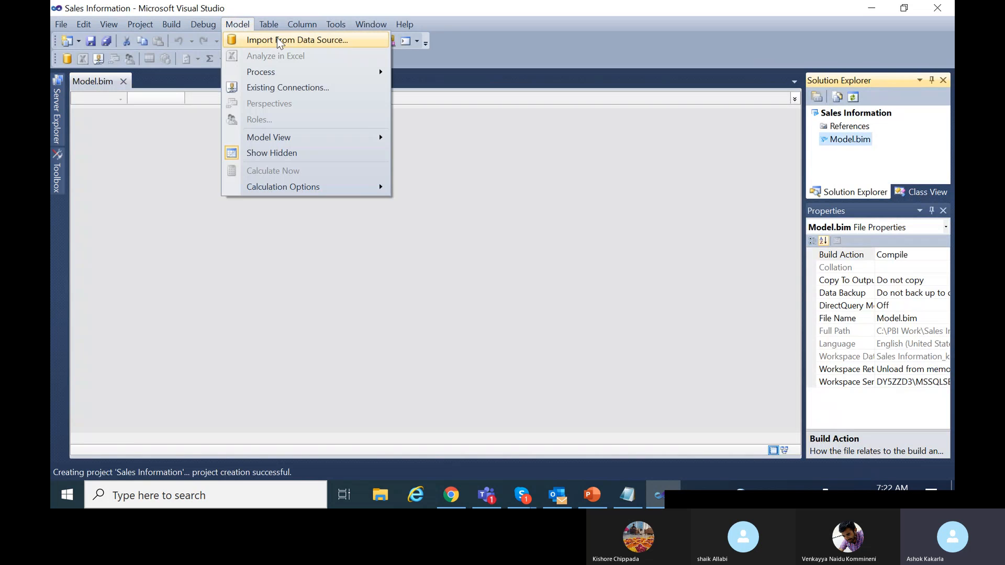
click(332, 46)
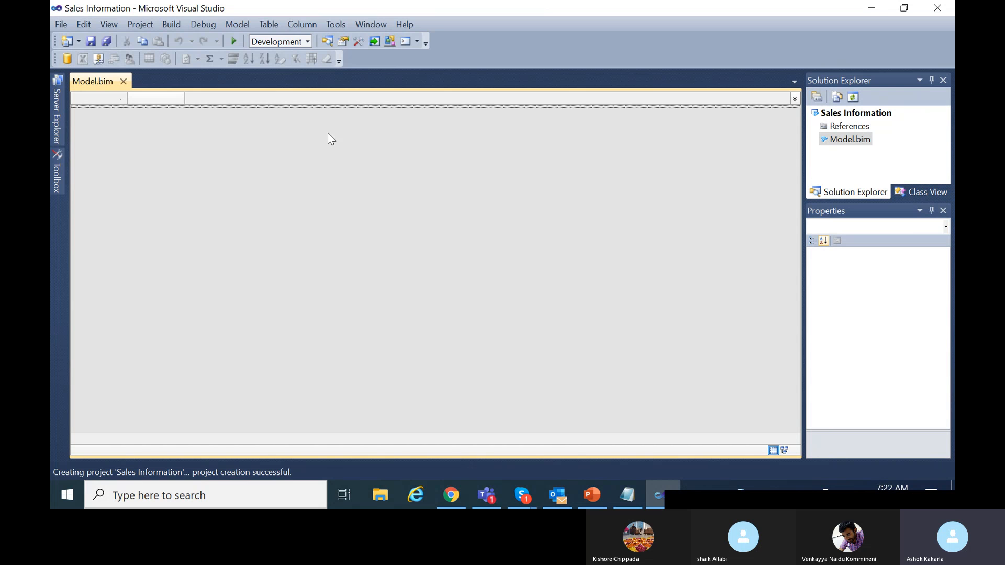
click(237, 26)
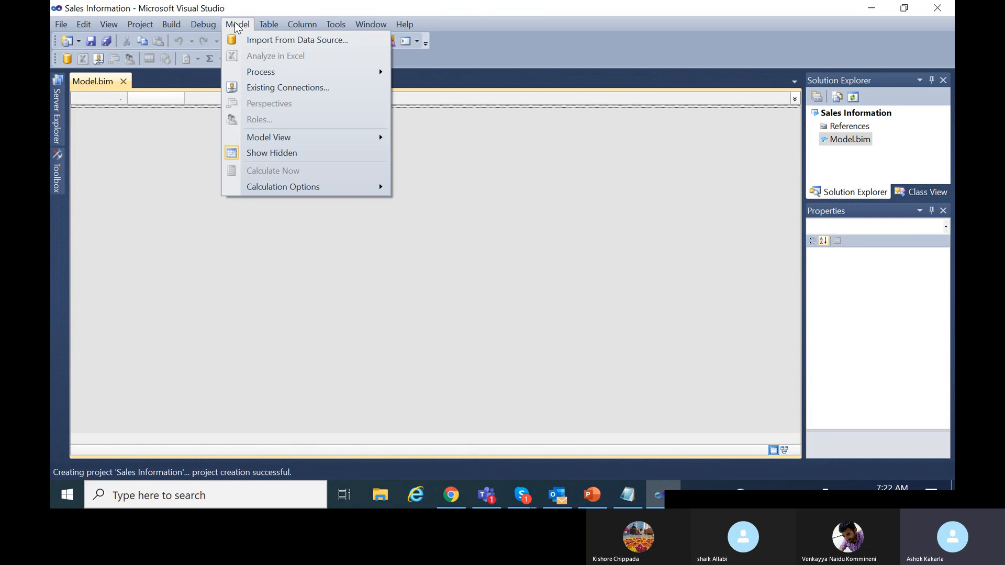
click(323, 42)
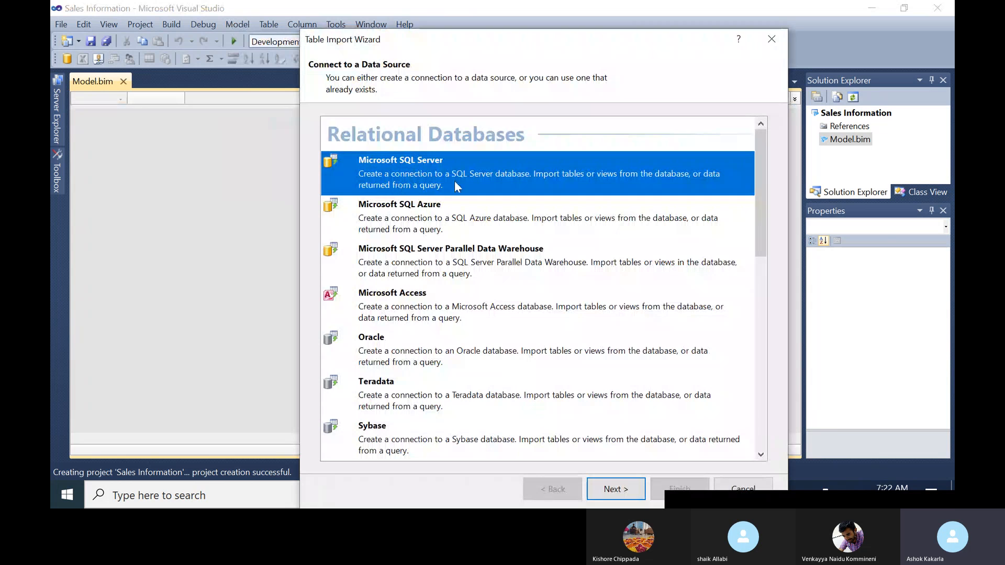
Choose Microsoft SQL Server as the source, reach its connection form, and move the wizard left.
click(385, 208)
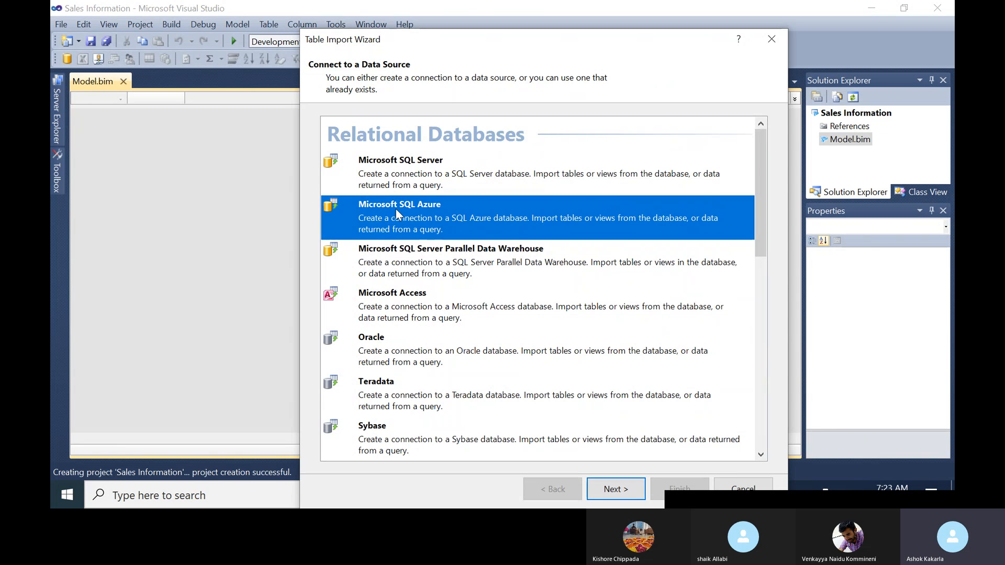
click(421, 168)
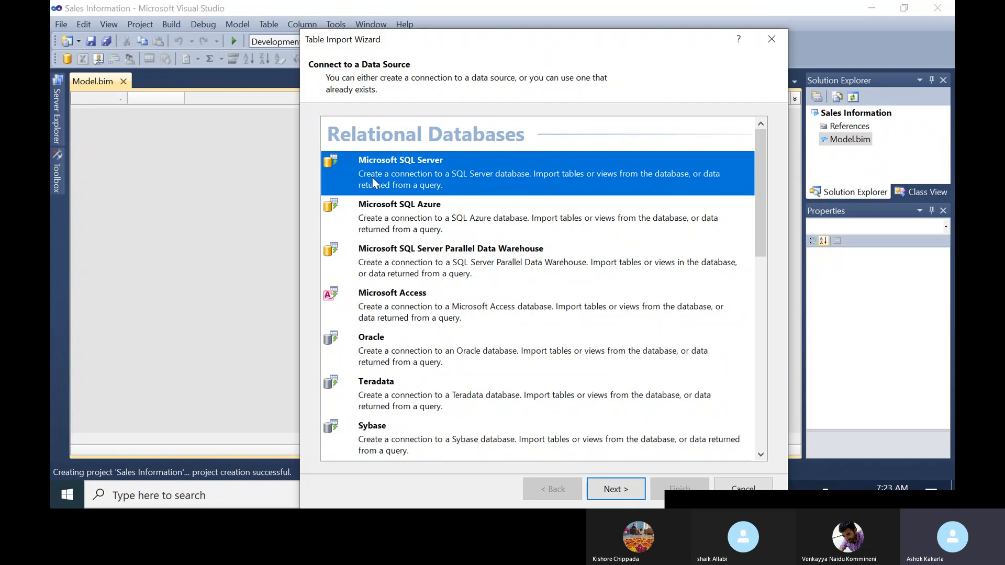
click(611, 488)
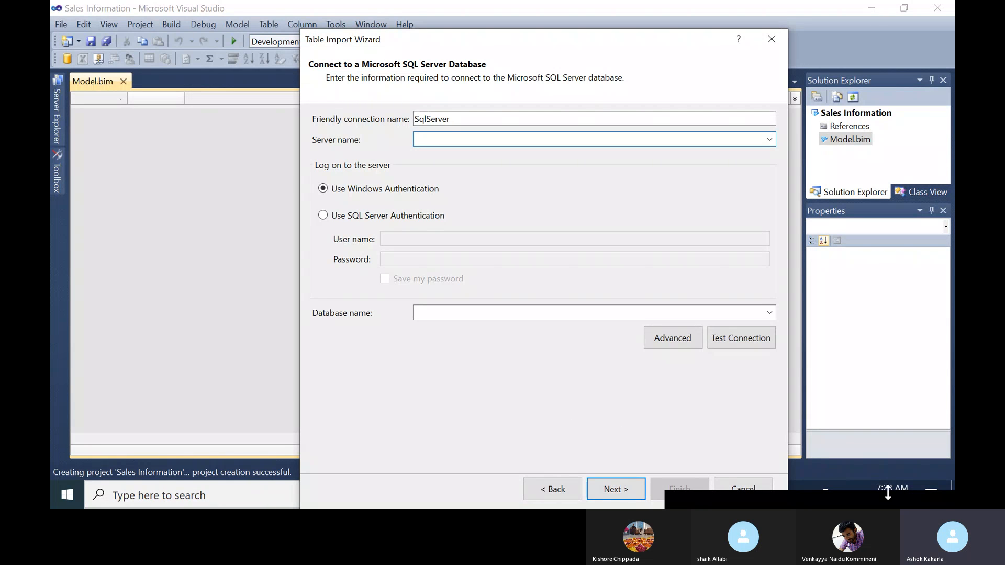
drag(700, 29, 702, 39)
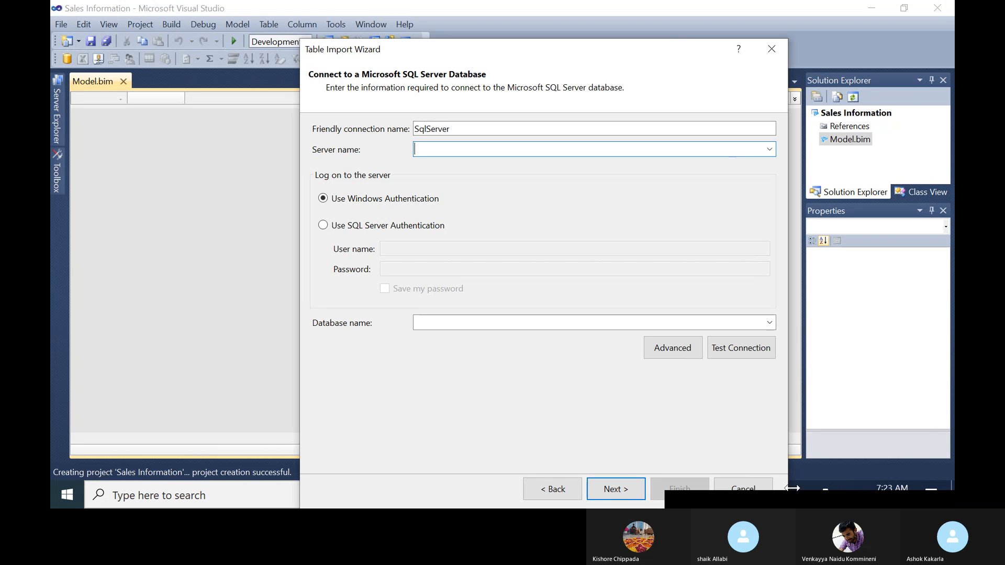
drag(652, 50, 464, 50)
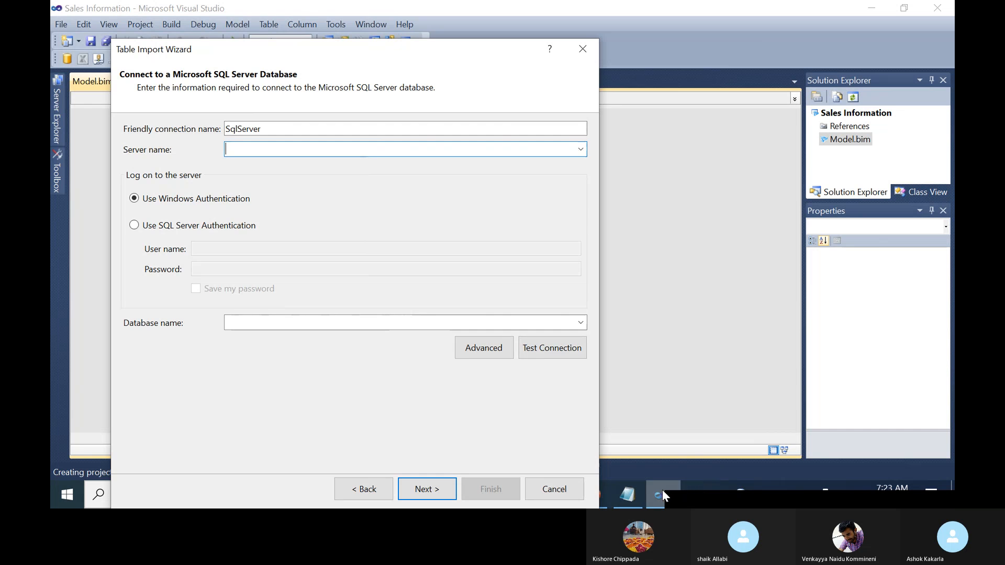
Expand the Microsoft SQL Server 2012 group in the Start menu to find Management Studio.
click(67, 499)
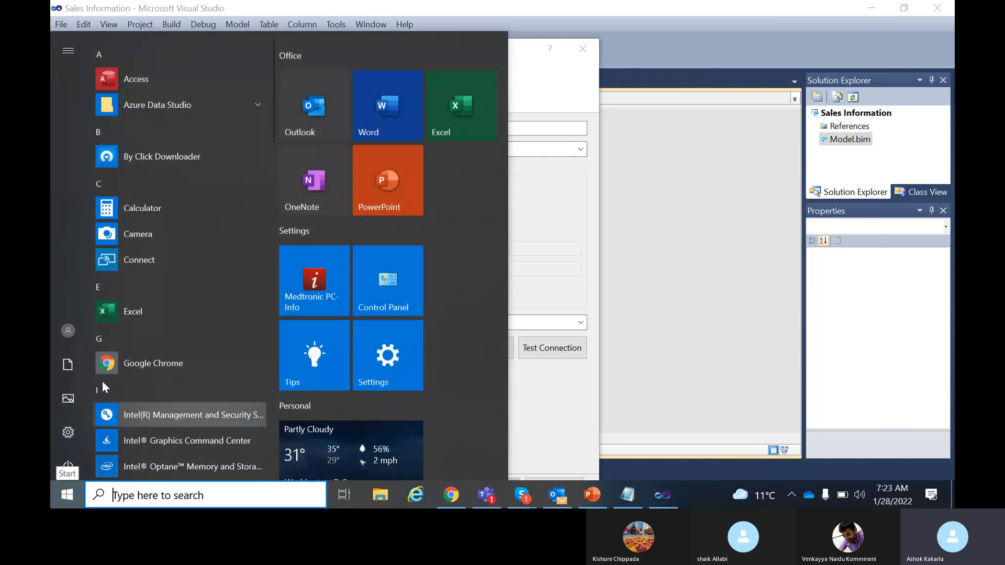
scroll(200, 353, down, 6)
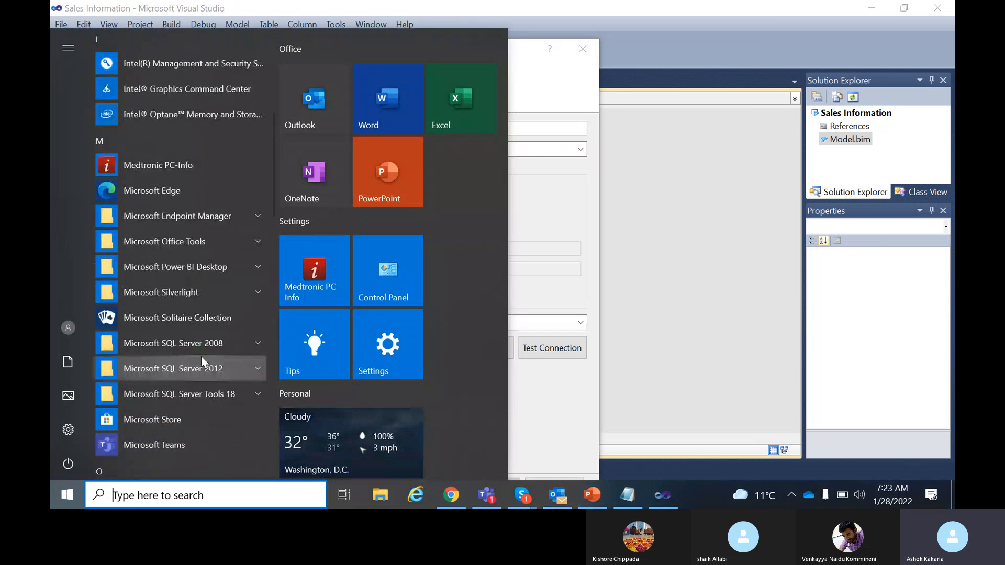
click(209, 370)
scroll(212, 373, down, 7)
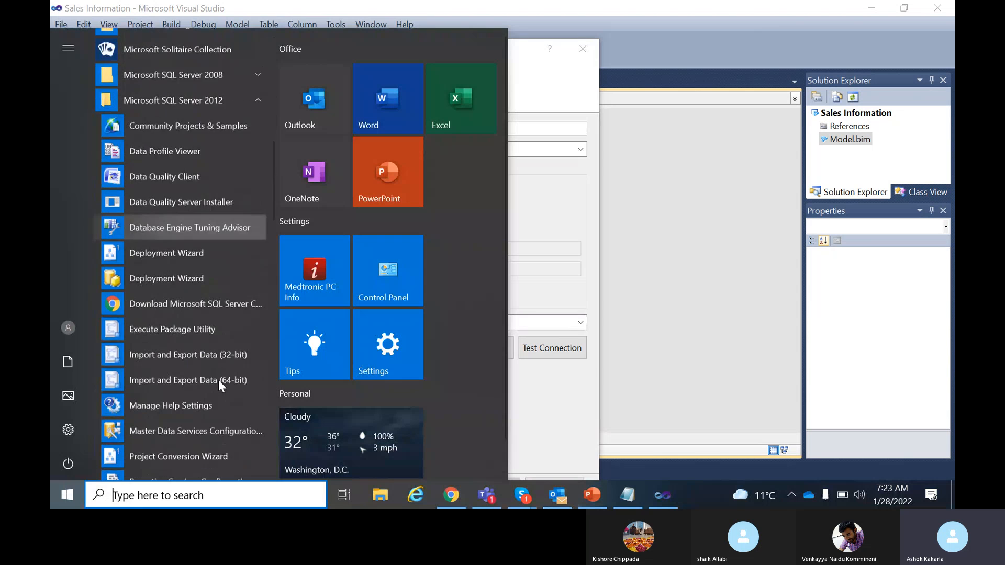
scroll(201, 376, down, 3)
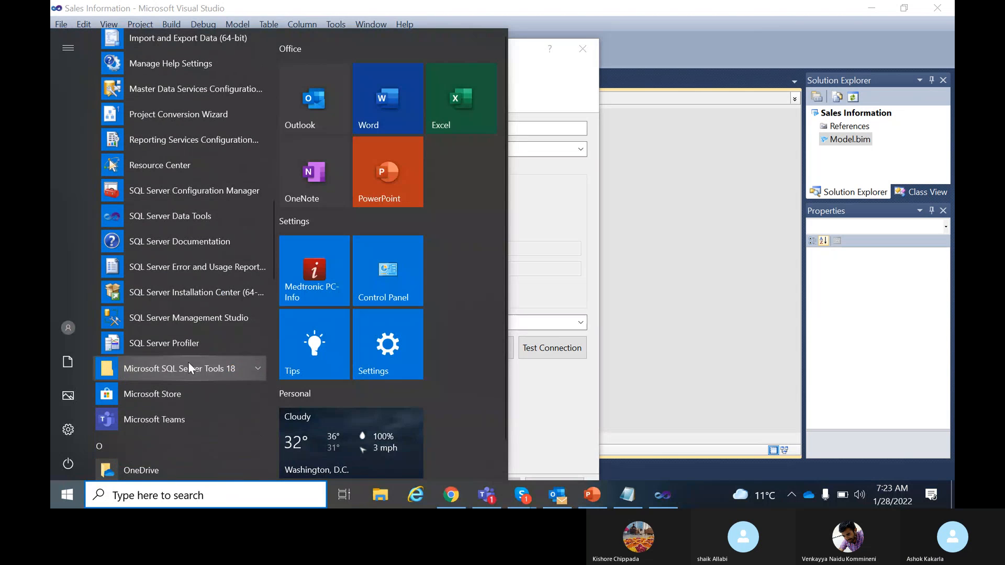
Launch SQL Server Management Studio and select the server name DY5ZZD3\MSSQLSERVER2012 for copying.
click(177, 315)
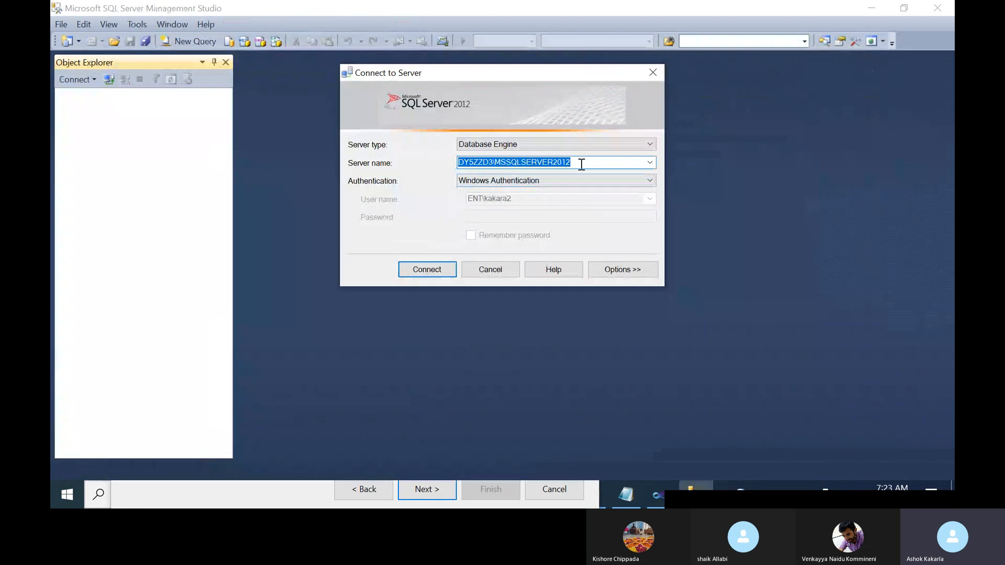
click(581, 163)
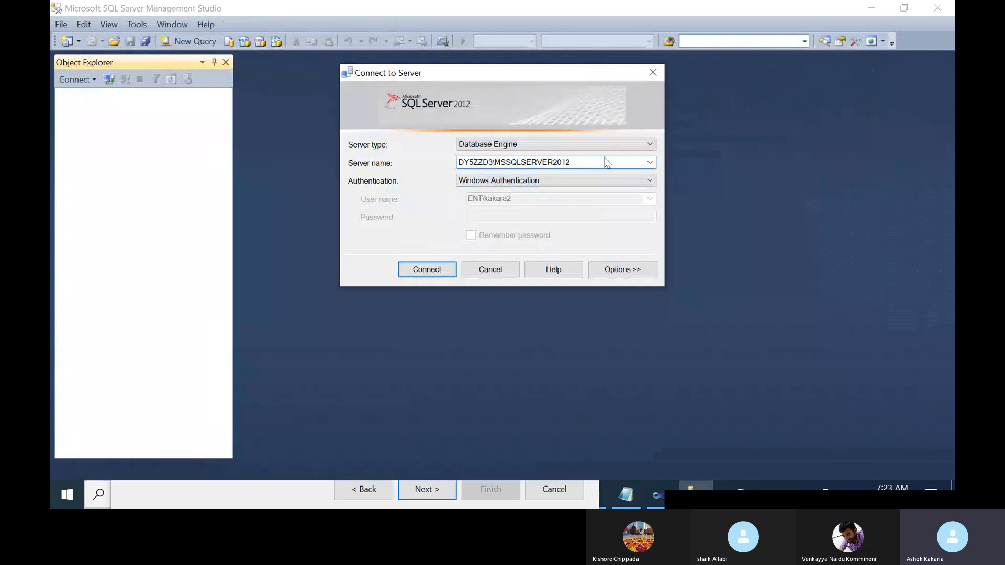
drag(580, 163, 341, 163)
key(ctrl+c)
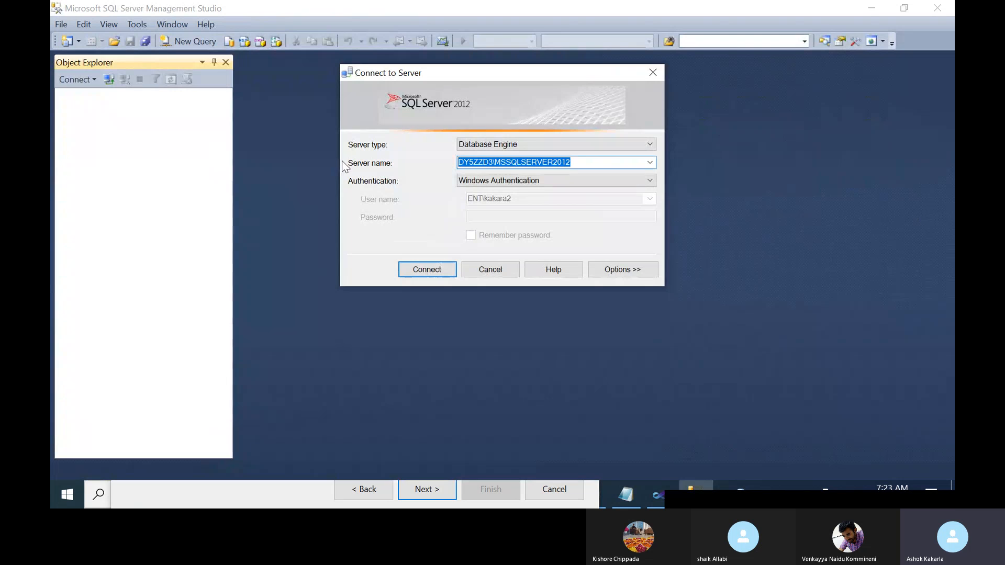
Paste the server name into the wizard, choose database AdventureWorksDW2008R2, and continue.
click(268, 496)
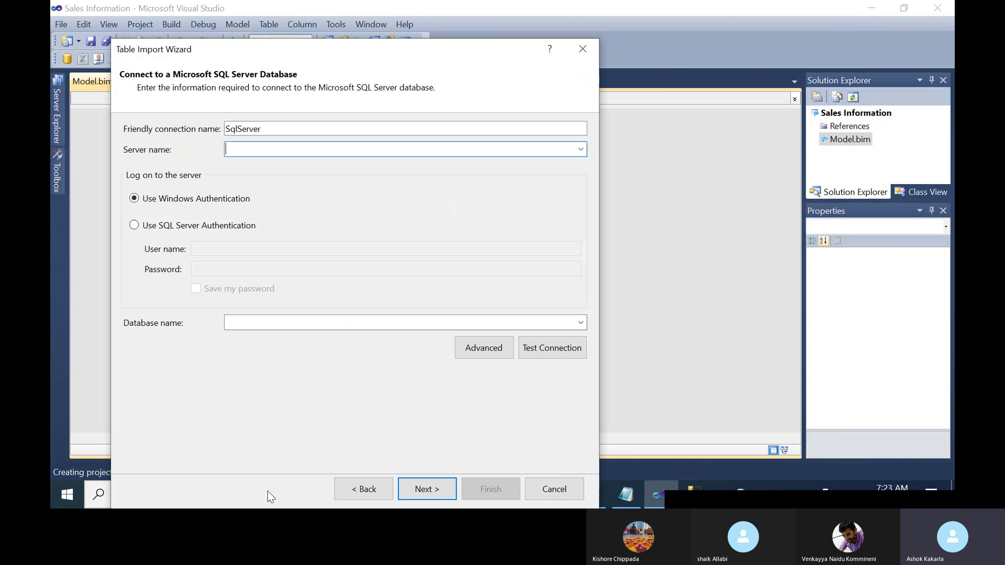
key(ctrl+v)
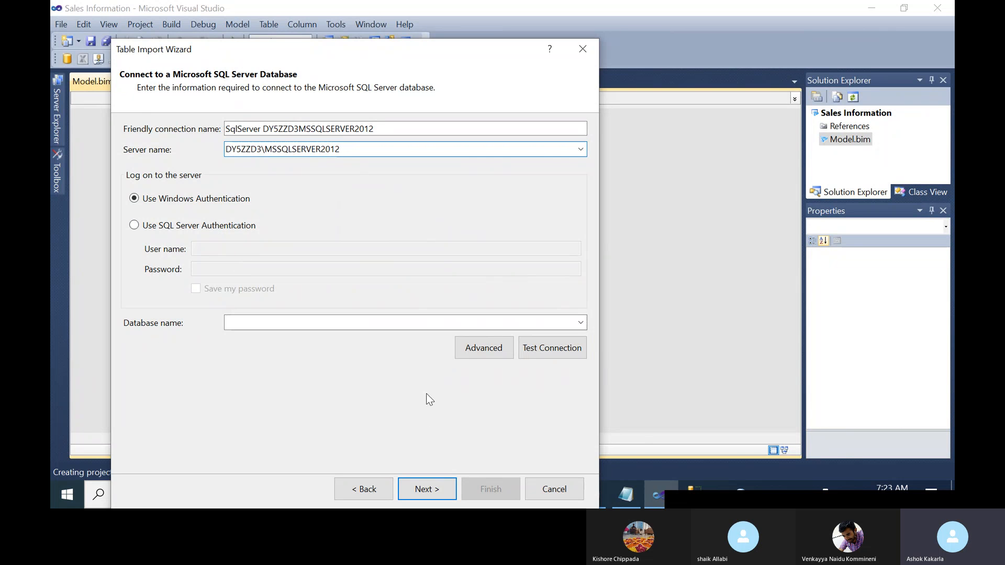
click(583, 318)
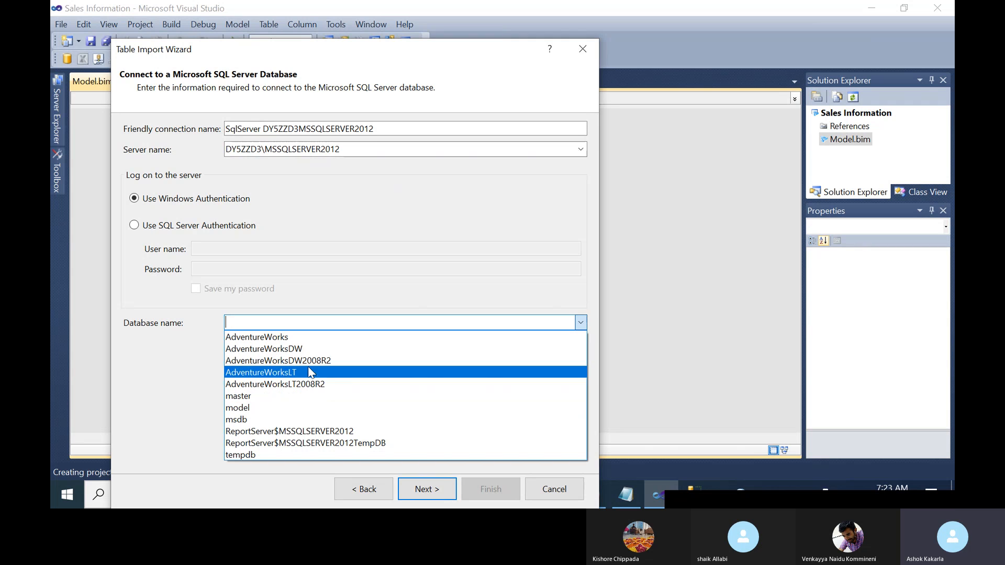
click(330, 360)
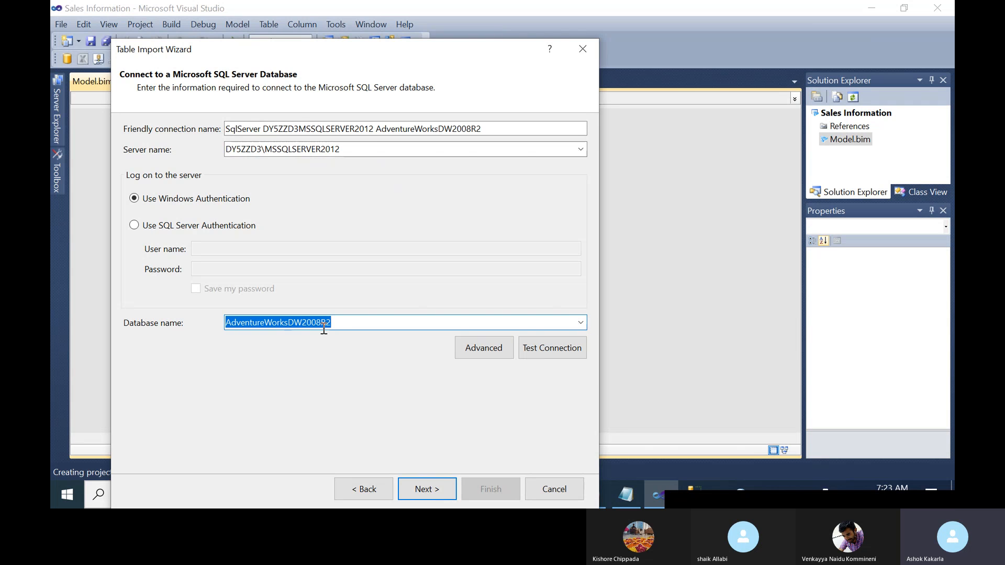
click(421, 487)
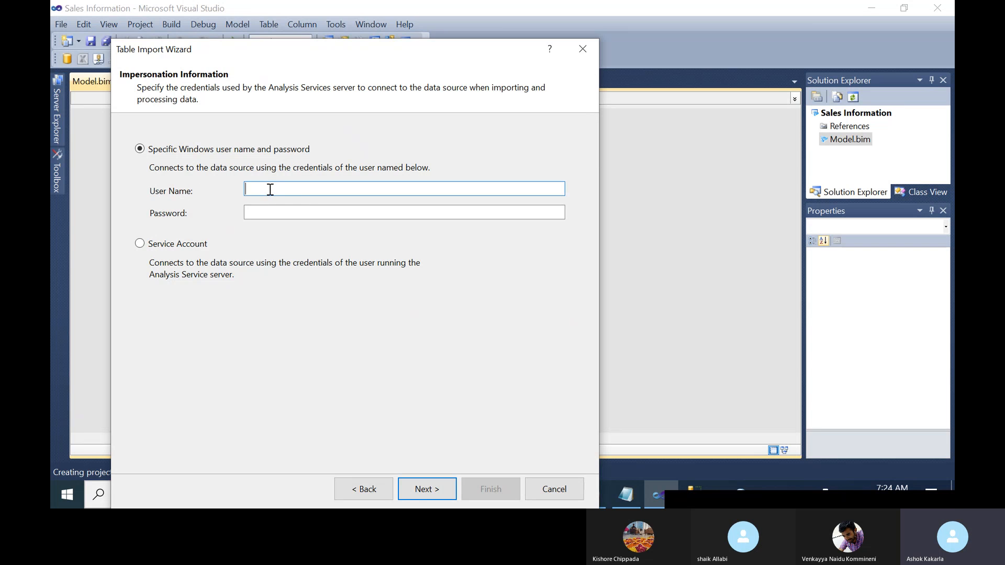
Enter a specific Windows user name and password for impersonation and continue.
text(ENT)
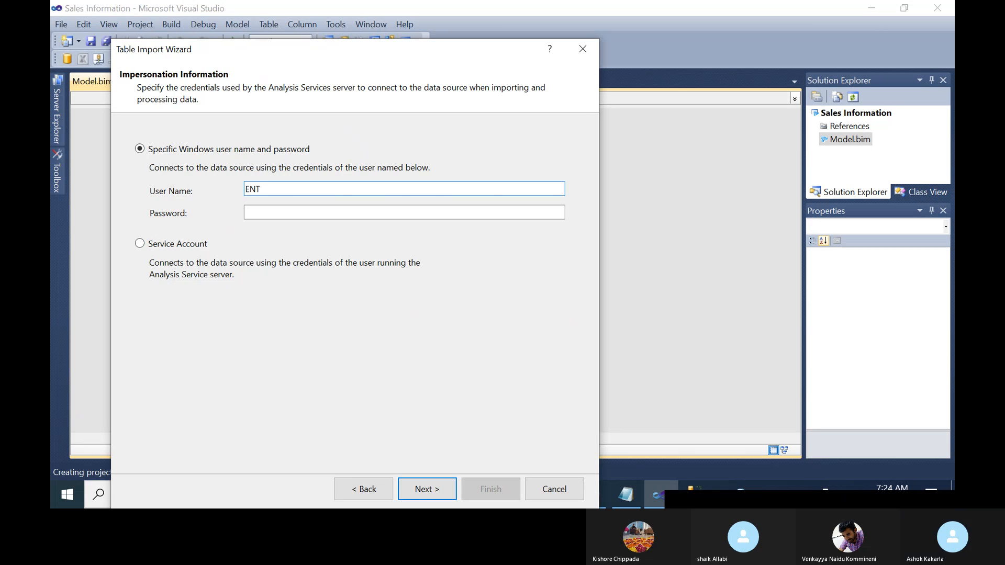
text(\kakara2)
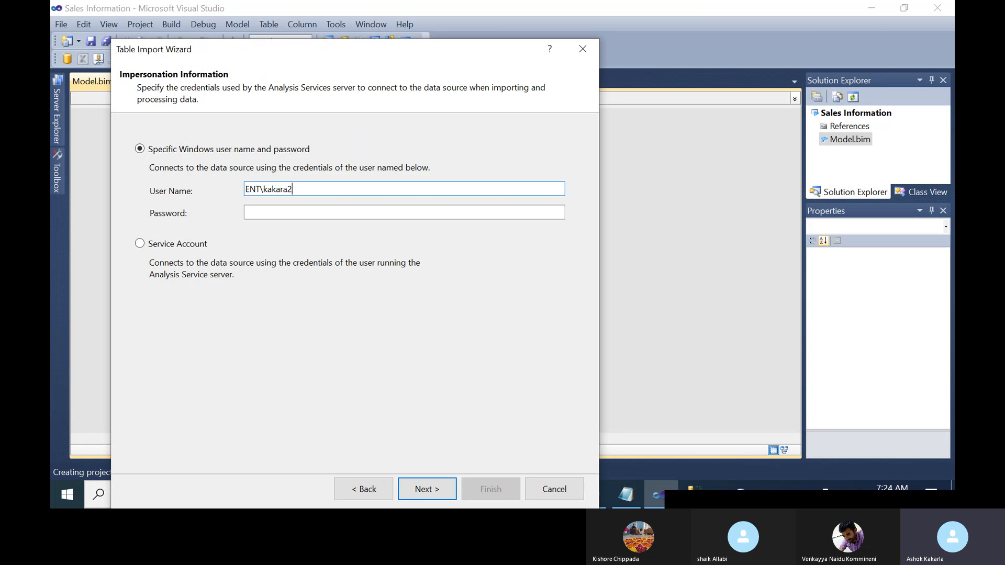
click(273, 213)
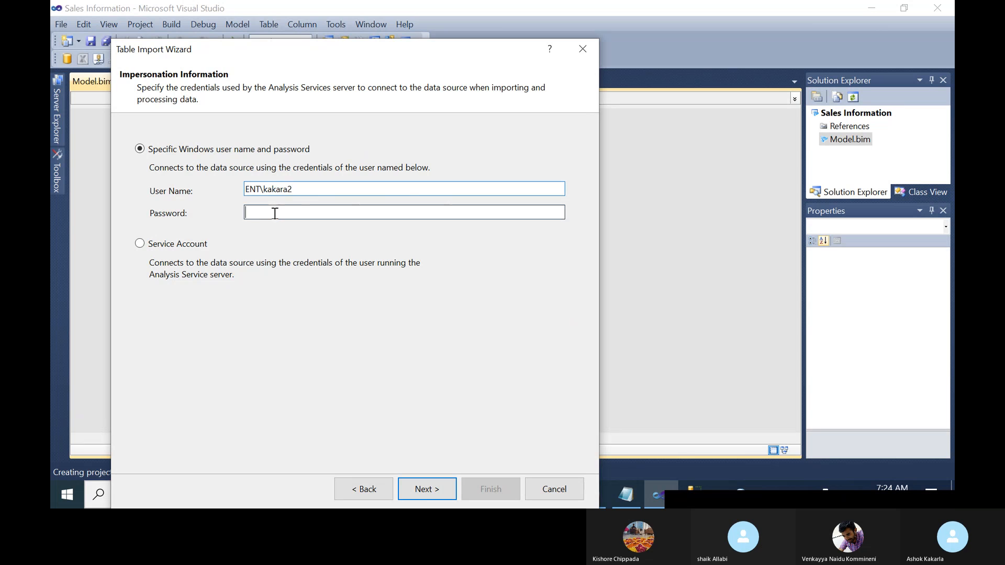
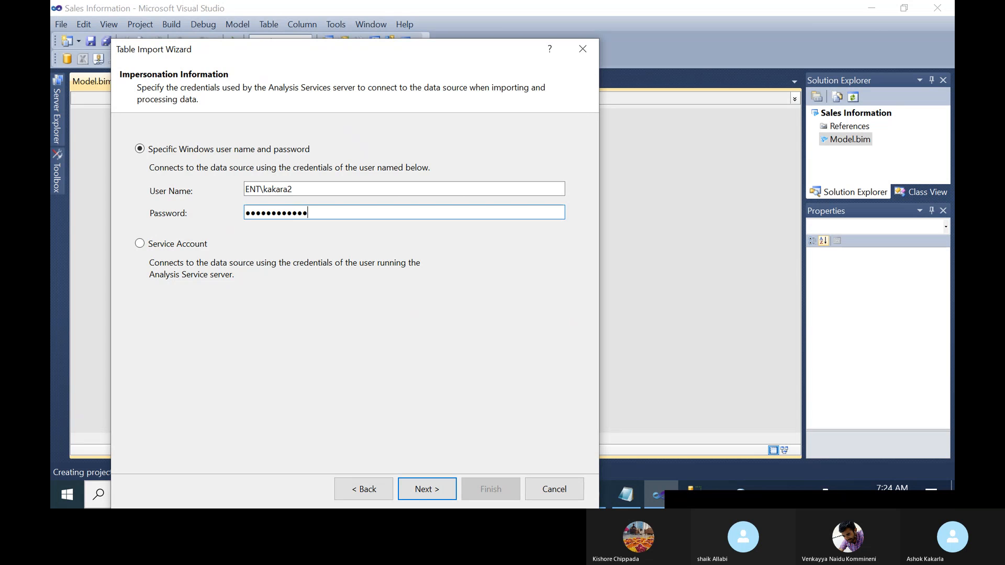
click(431, 488)
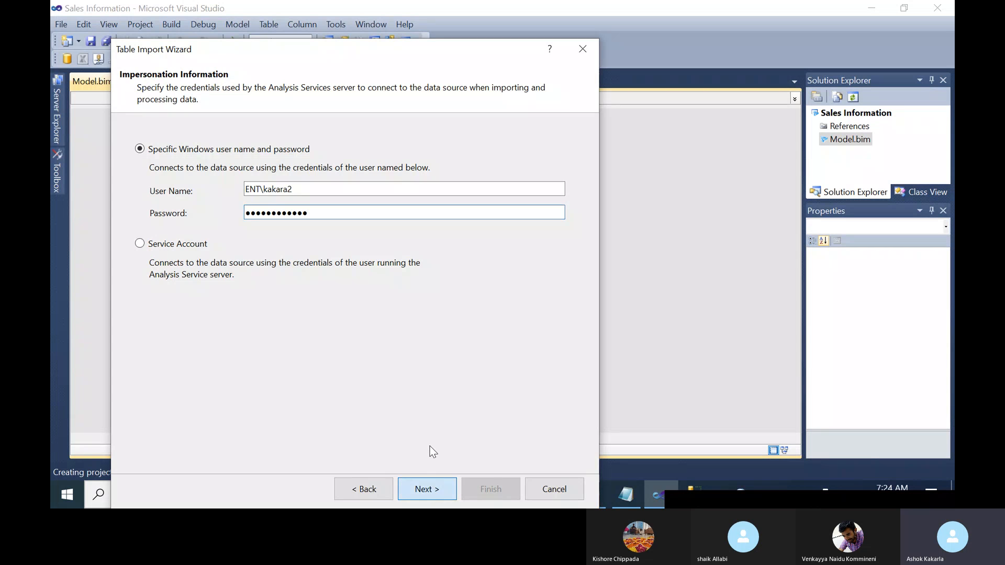
Import DimCustomer, DimDate, DimGeography, DimProduct, DimProductCategory, DimProductSubcategory and FactInternetSales.
click(434, 482)
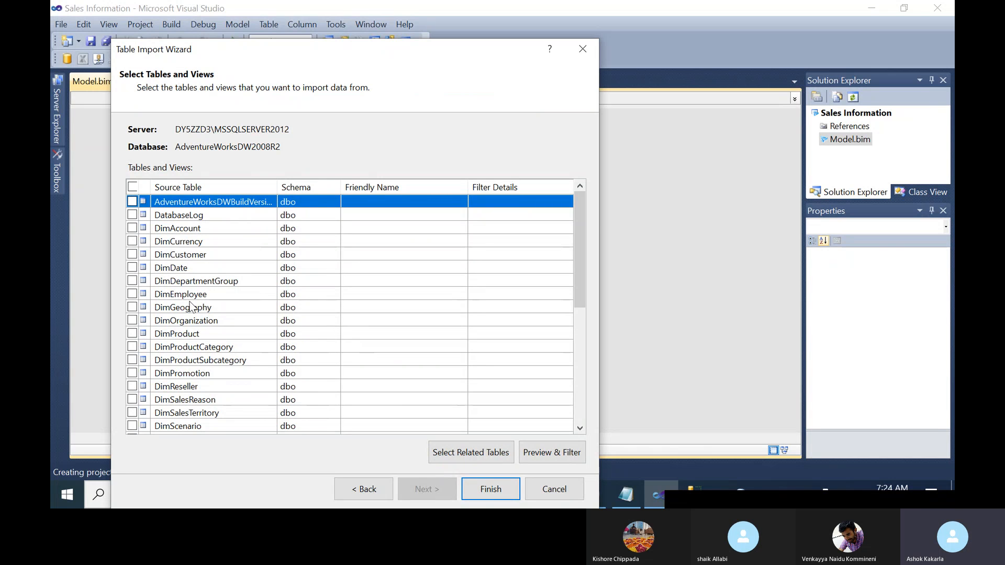
click(131, 254)
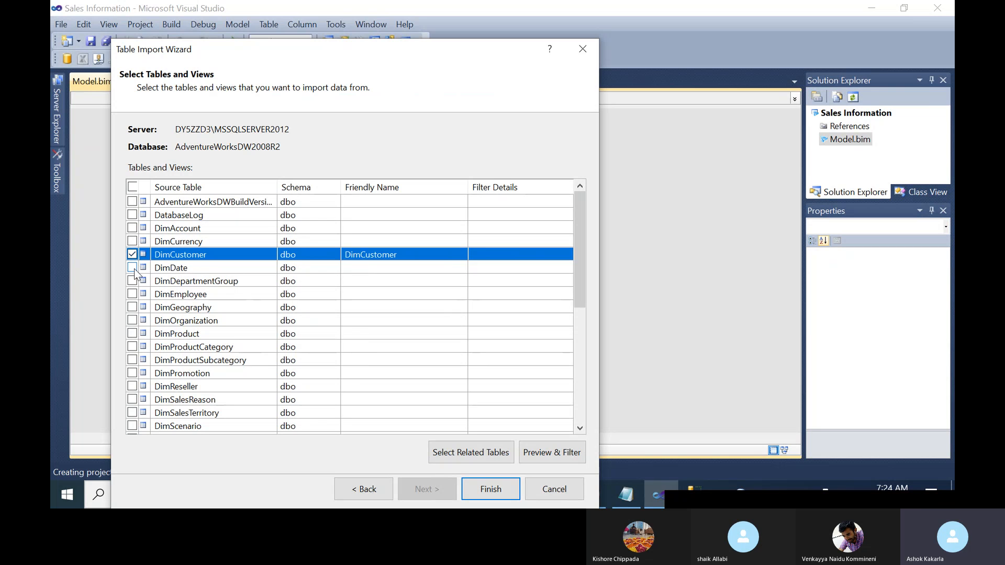
click(133, 267)
click(132, 307)
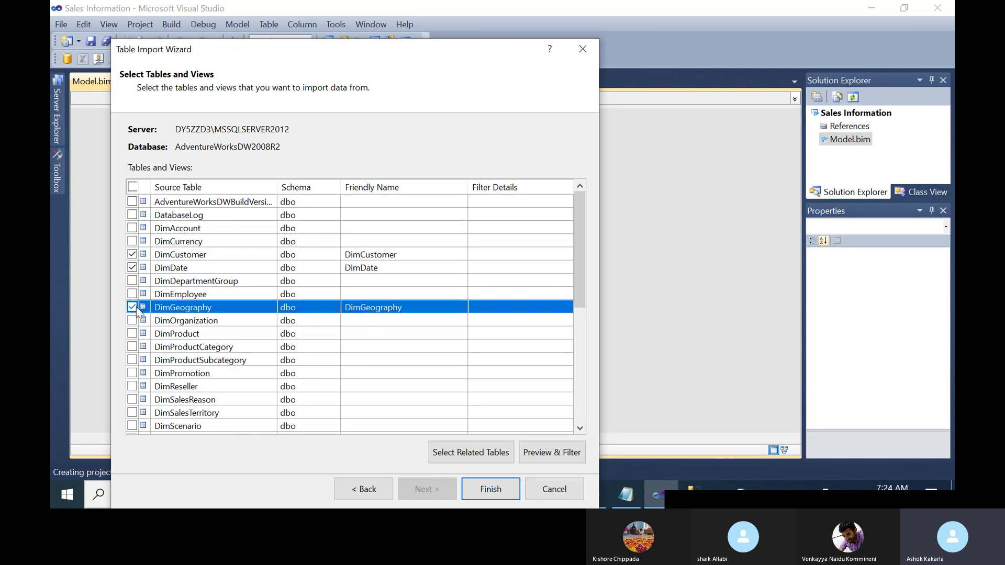
click(133, 334)
click(133, 346)
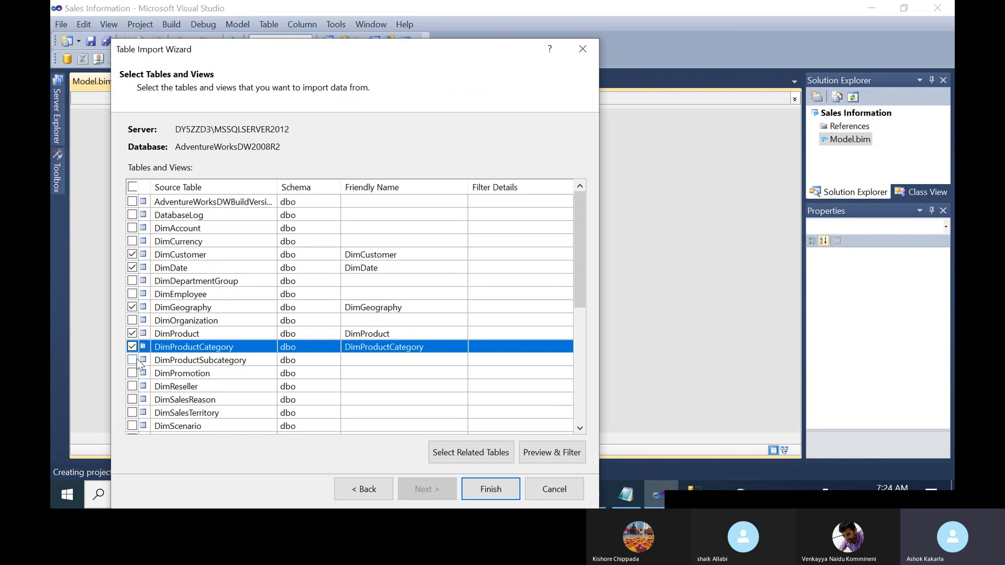
click(133, 360)
scroll(207, 378, down, 2)
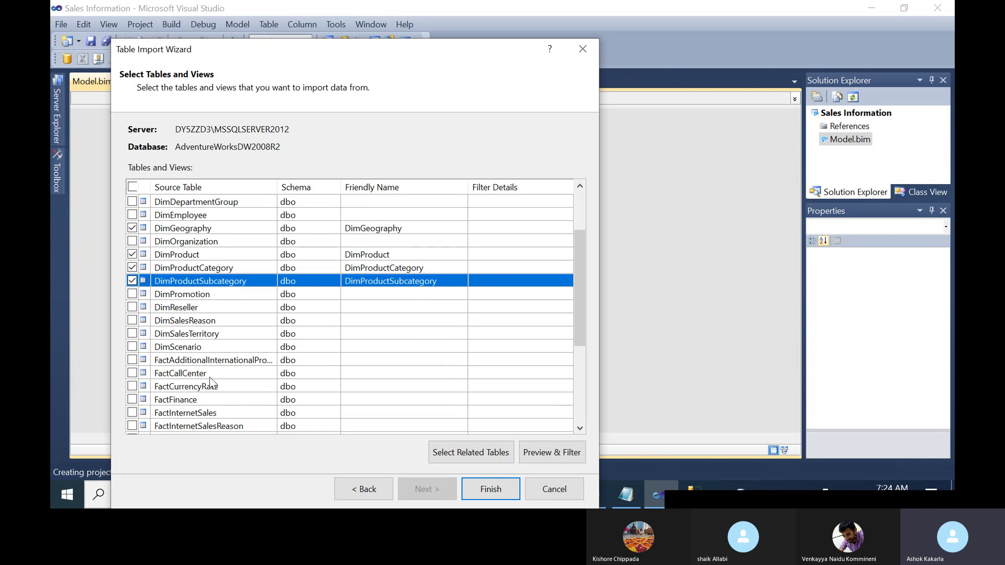
click(133, 412)
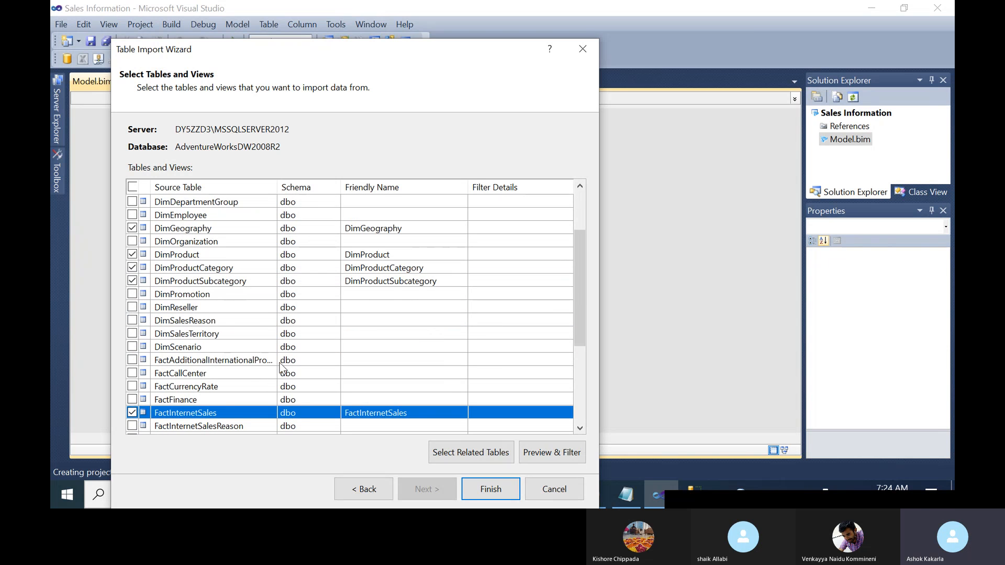
scroll(281, 366, down, 1)
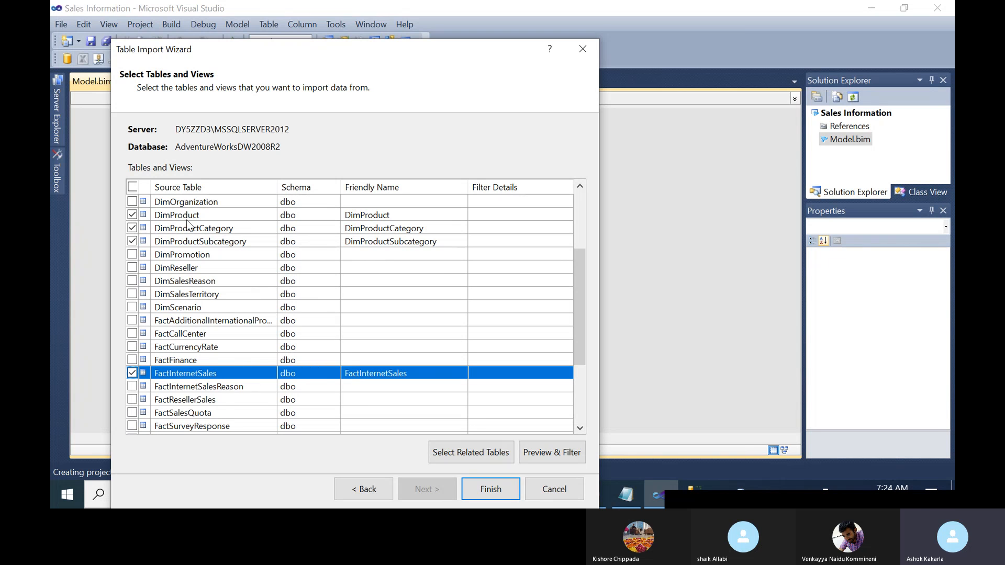
scroll(217, 319, up, 2)
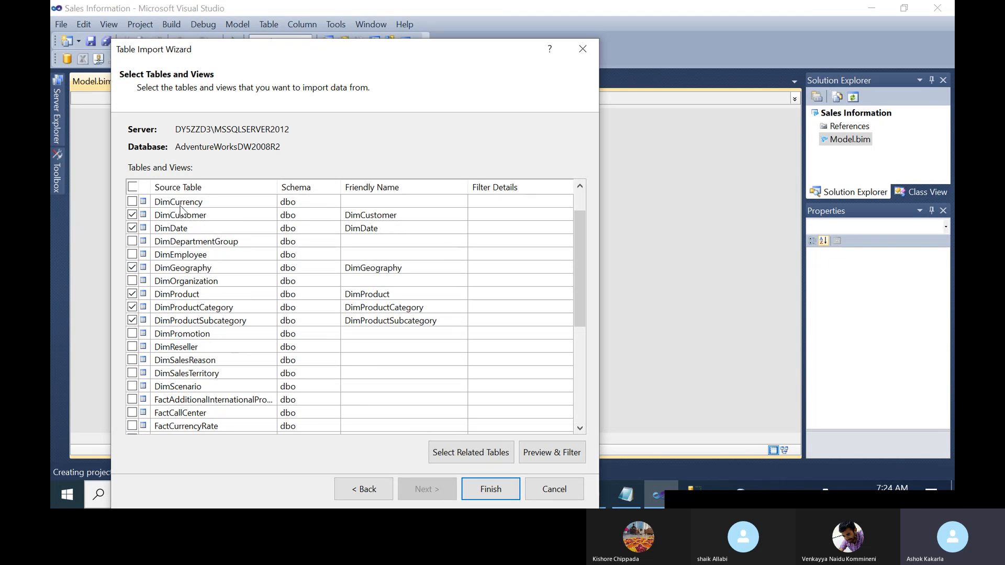
click(494, 489)
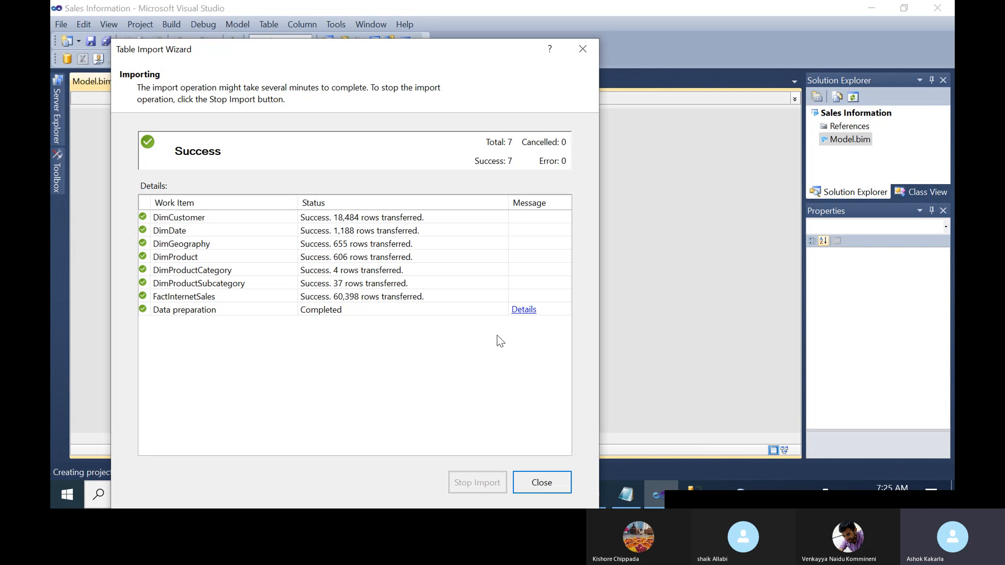
Close the finished Table Import Wizard to view DimCustomer's 18,484 imported records.
click(549, 484)
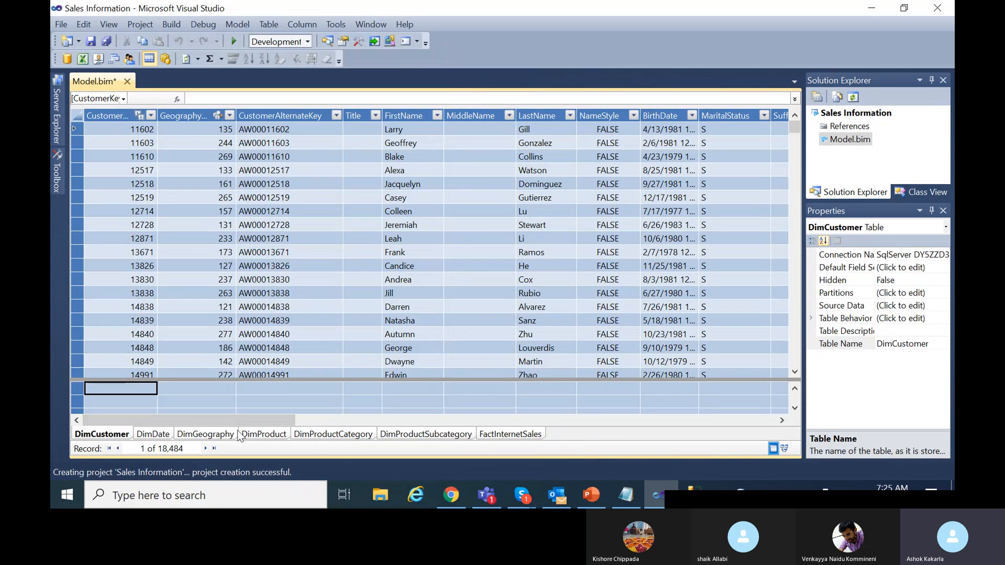
Show the DimProduct table's data, then switch Model.bim to Diagram View.
click(263, 433)
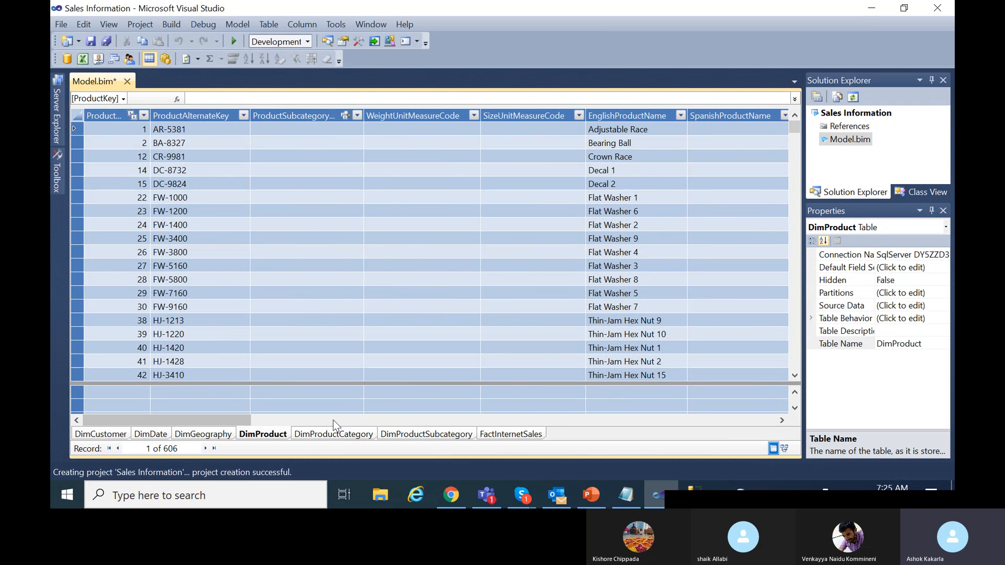
click(57, 164)
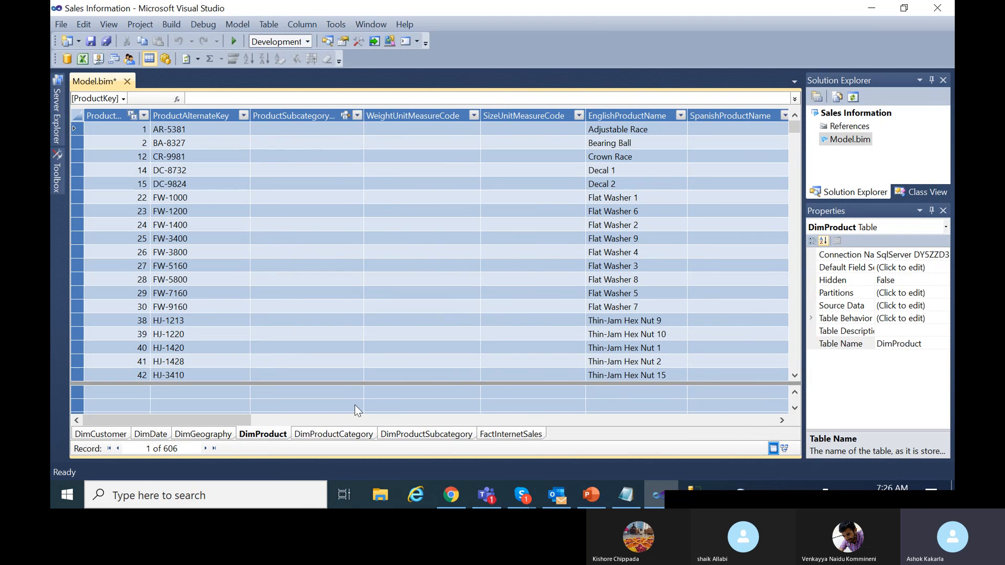
click(785, 449)
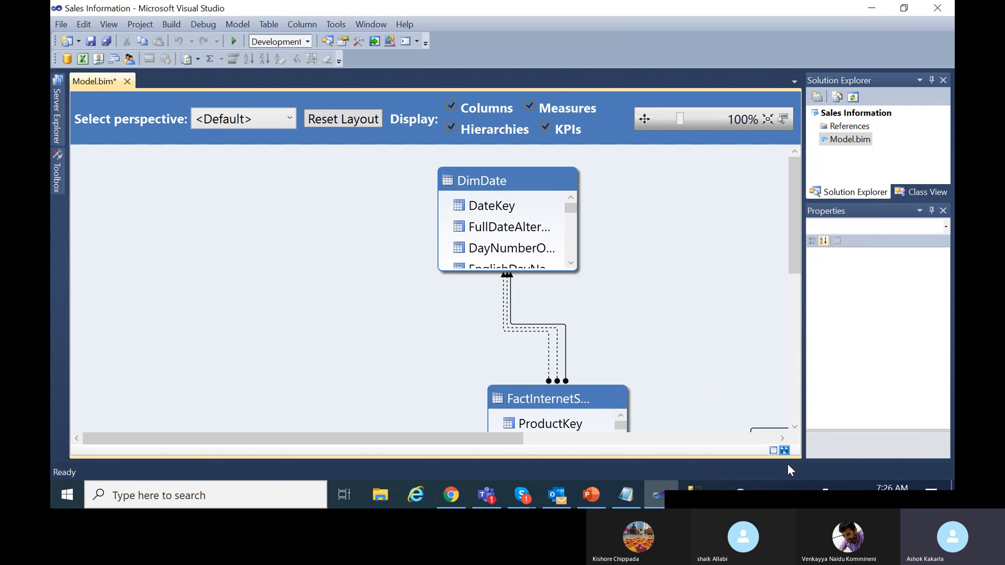
Return to Diagram View and enlarge the DimProduct box so its column names show in full.
click(773, 450)
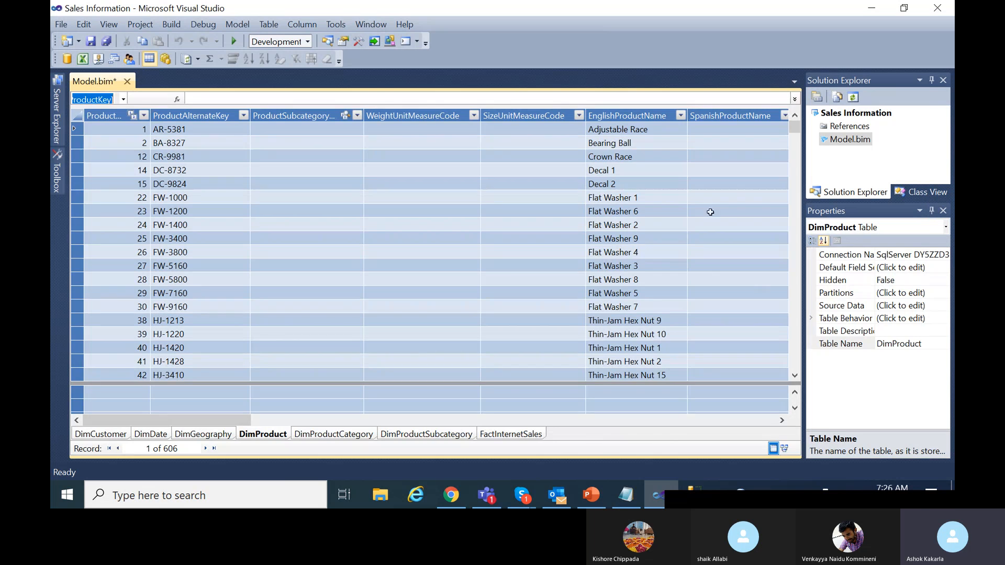
click(784, 450)
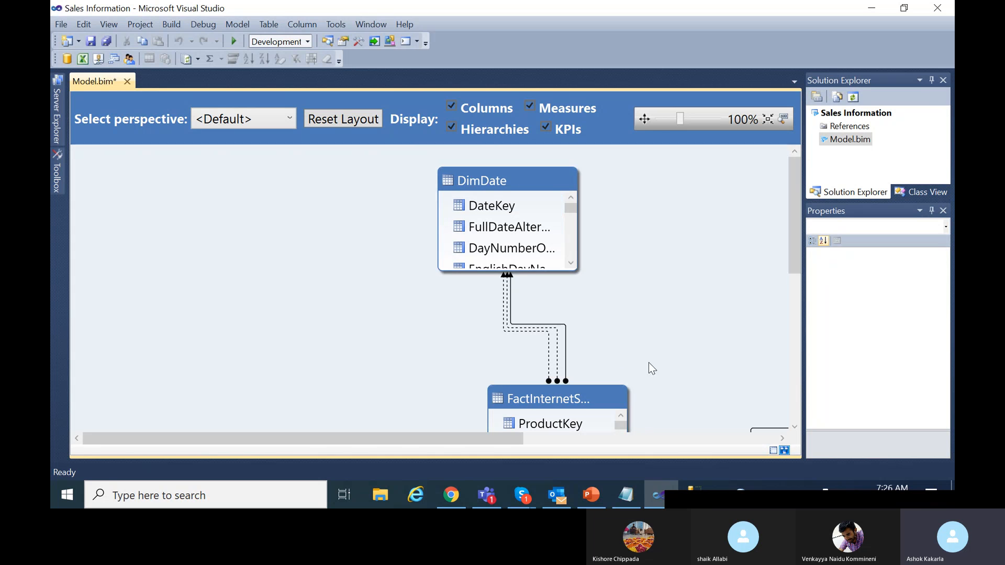
drag(794, 227, 799, 300)
drag(455, 438, 707, 410)
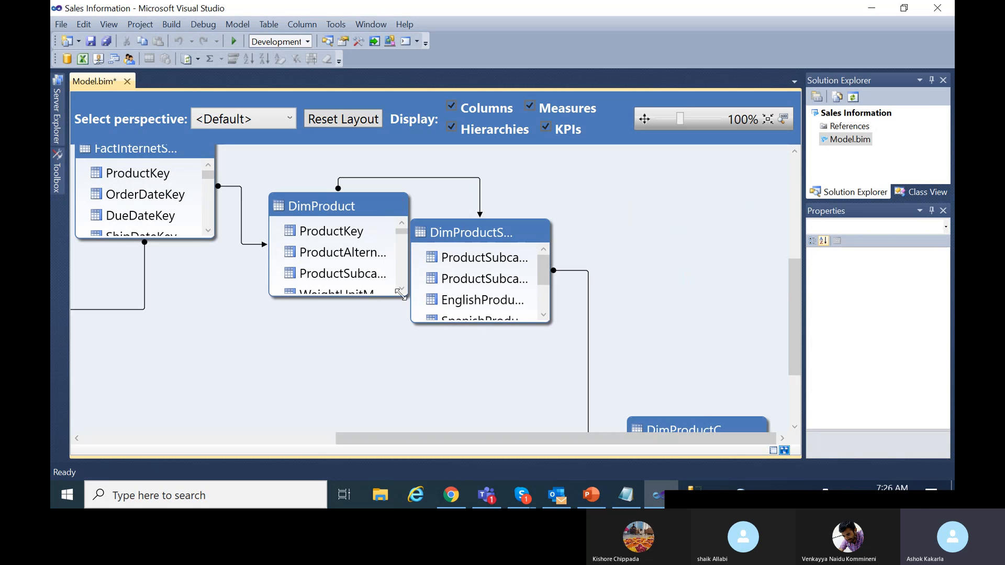
drag(403, 295, 432, 404)
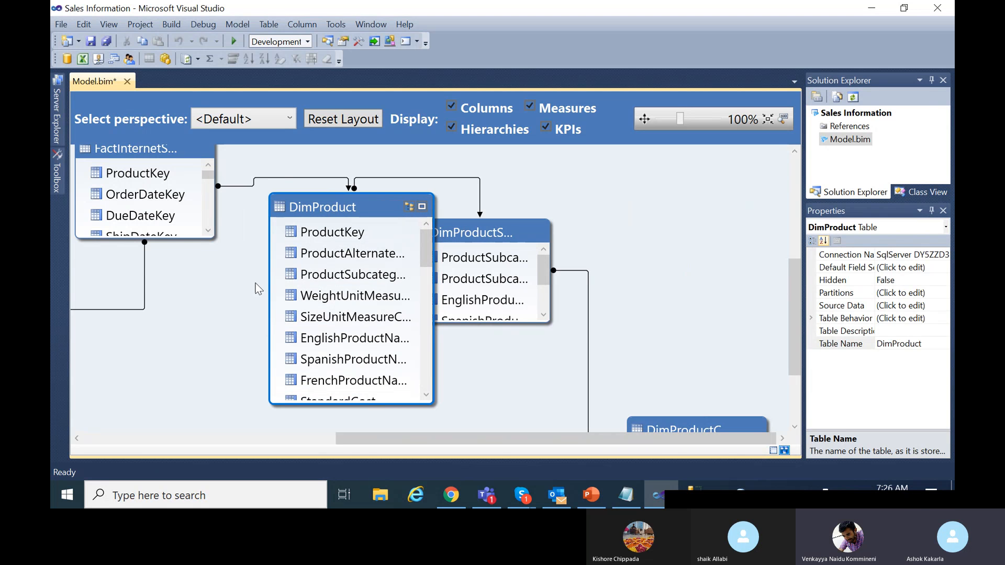
drag(270, 291, 226, 291)
Select DimProduct's columns one by one from ProductKey down to Status.
click(301, 240)
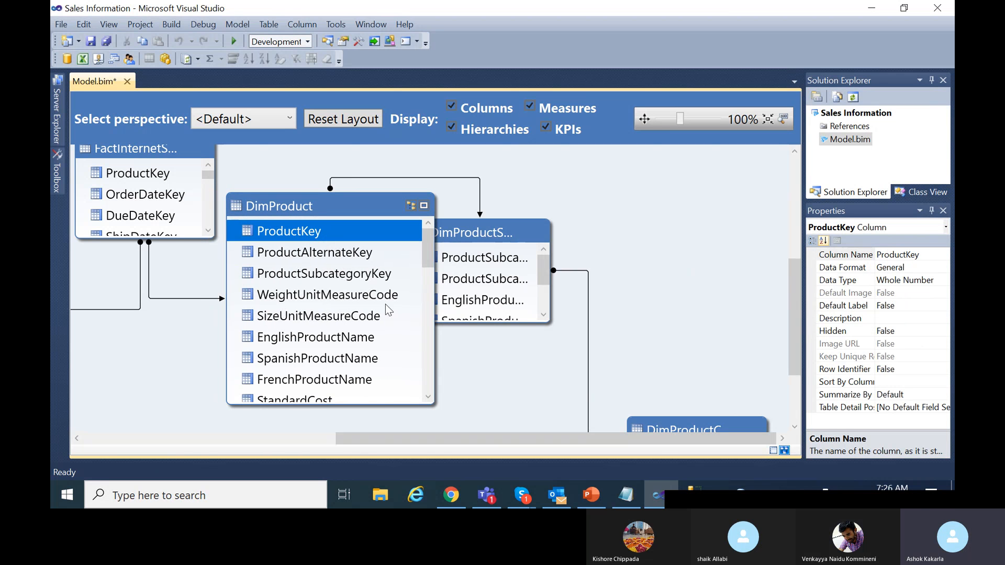
ctrl+click(347, 278)
ctrl+click(349, 257)
ctrl+click(356, 298)
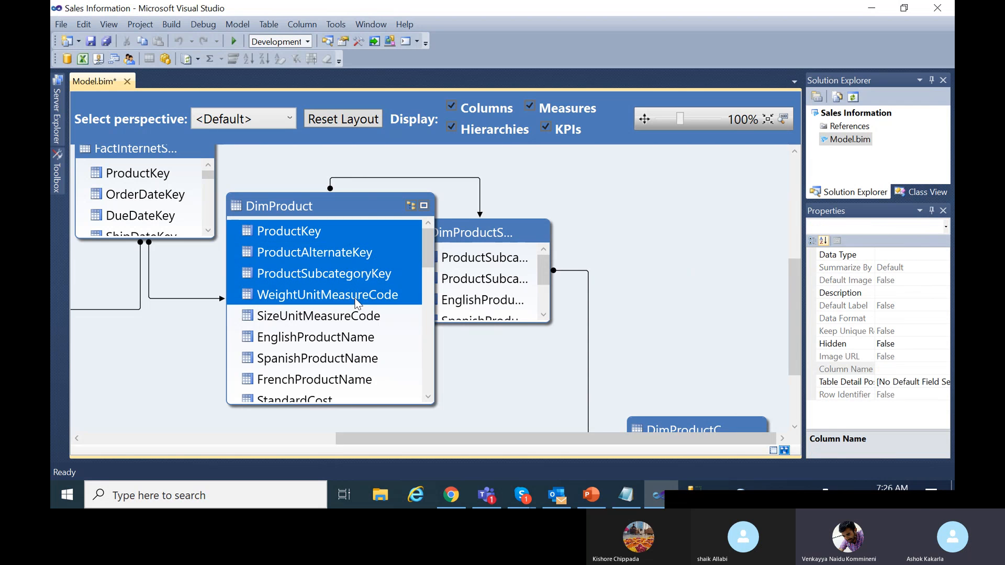
ctrl+click(352, 321)
ctrl+click(342, 361)
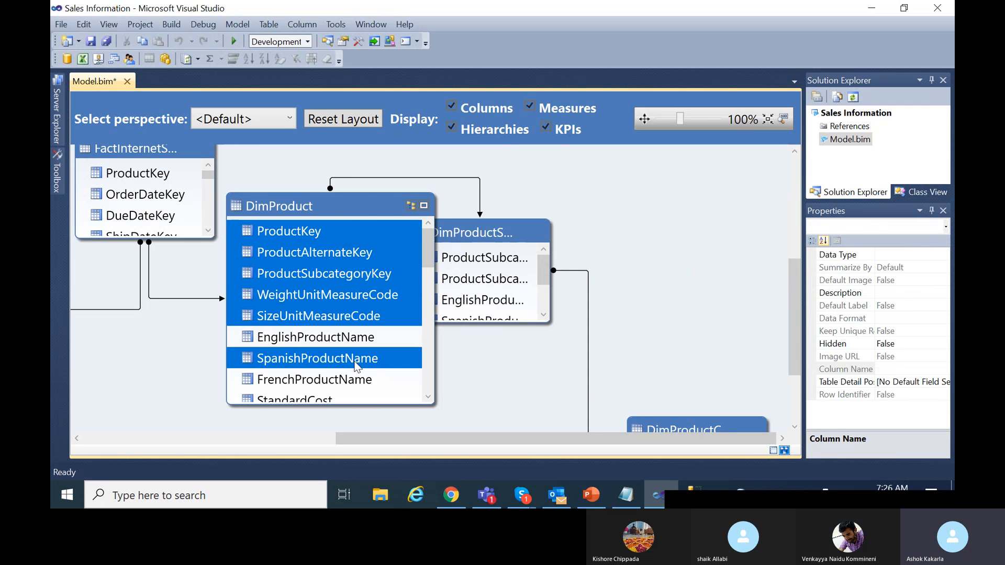
scroll(355, 362, down, 1)
ctrl+click(344, 312)
ctrl+click(325, 334)
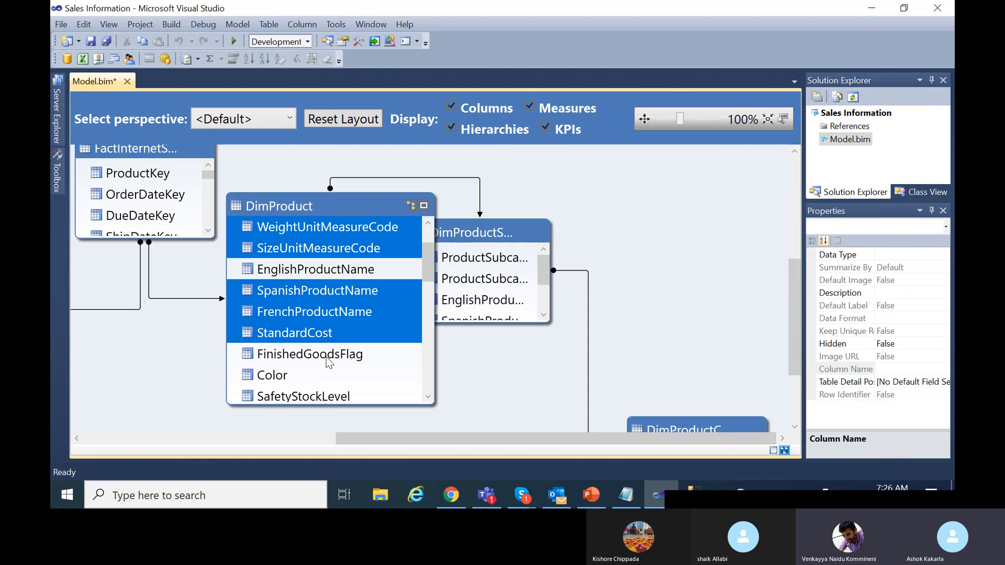
ctrl+click(325, 356)
ctrl+click(321, 375)
ctrl+click(314, 396)
scroll(343, 379, down, 2)
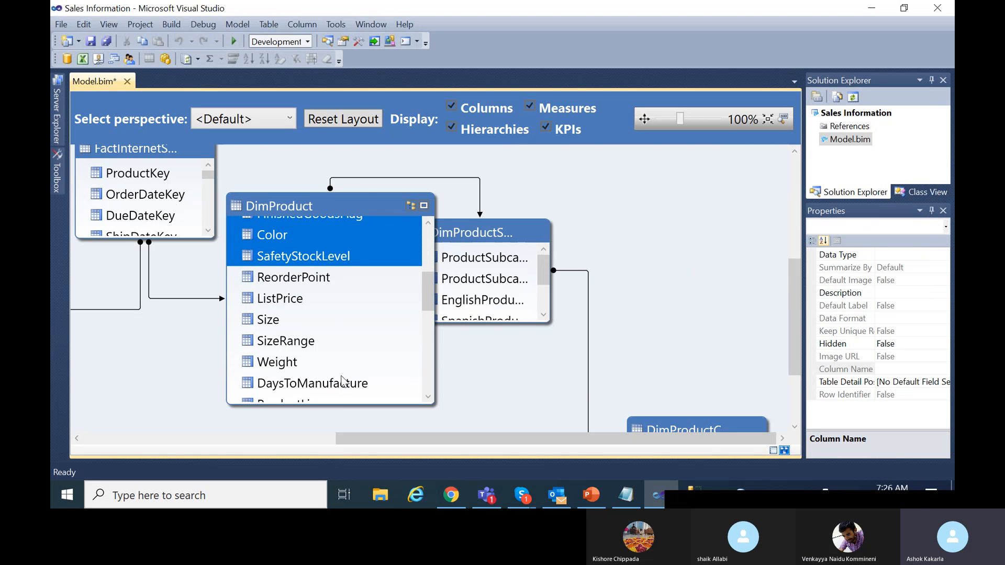
ctrl+click(322, 277)
ctrl+click(292, 301)
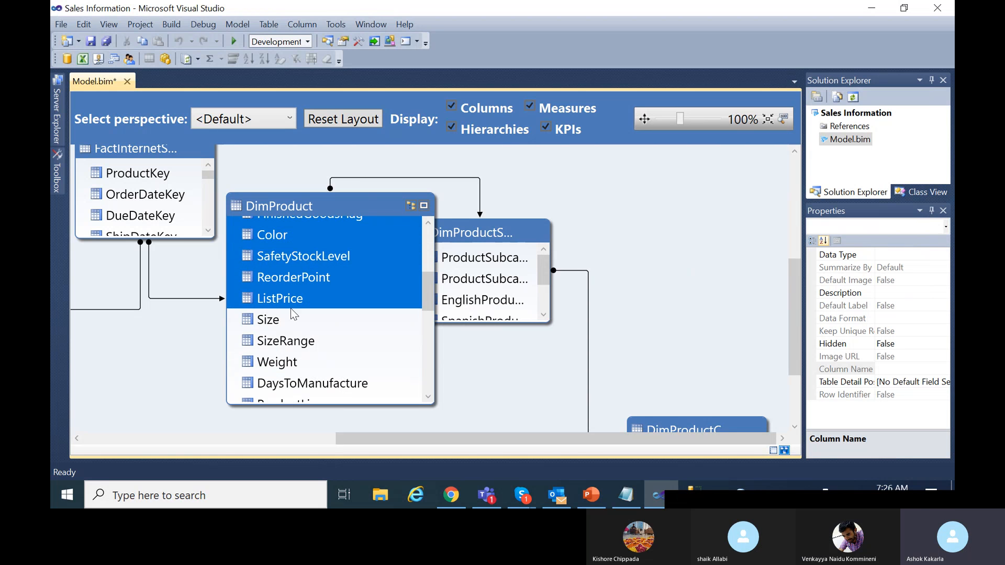
ctrl+click(282, 319)
ctrl+click(287, 340)
ctrl+click(298, 362)
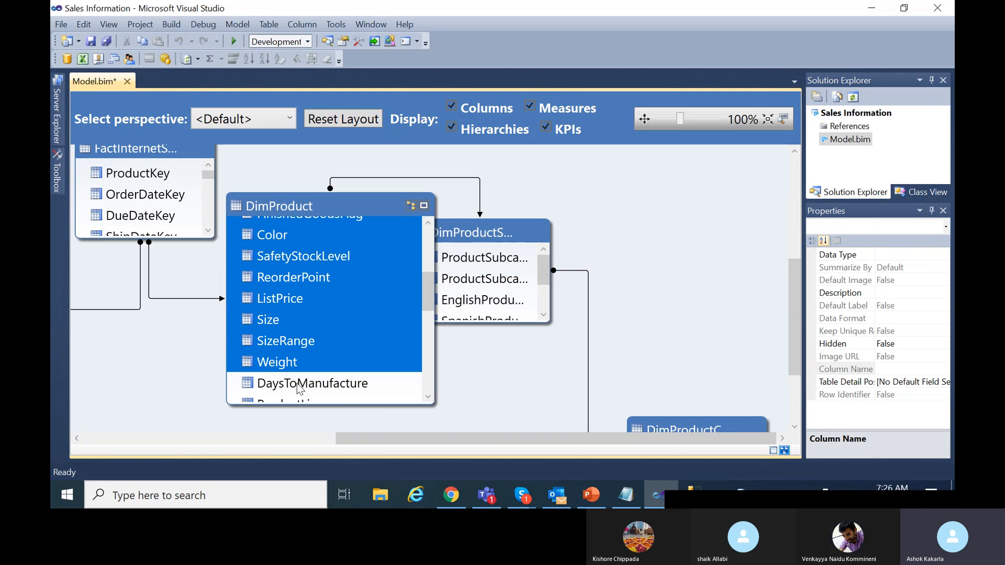
ctrl+click(299, 383)
scroll(324, 375, down, 2)
ctrl+click(311, 269)
ctrl+click(309, 290)
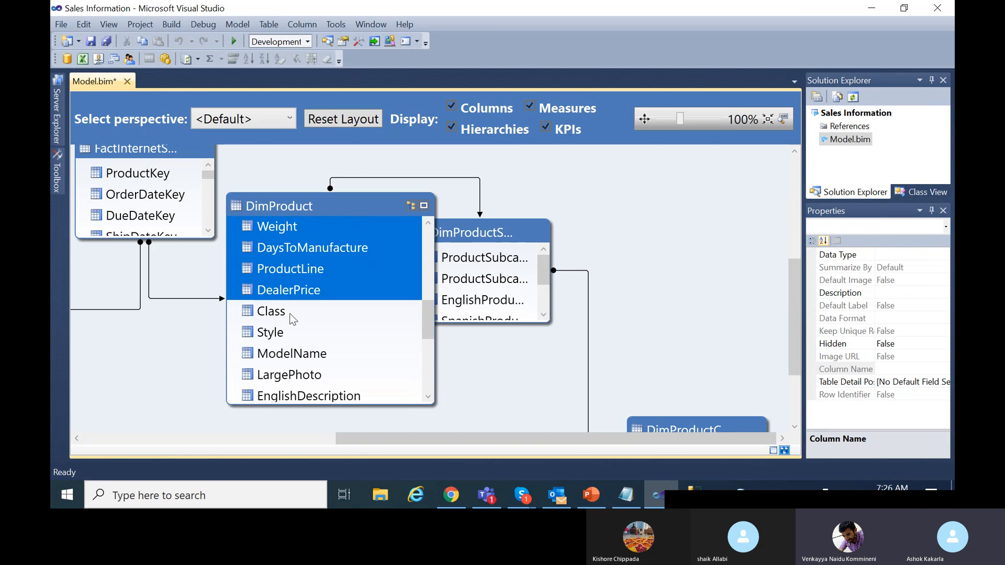
ctrl+click(293, 316)
ctrl+click(293, 338)
ctrl+click(291, 351)
ctrl+click(293, 375)
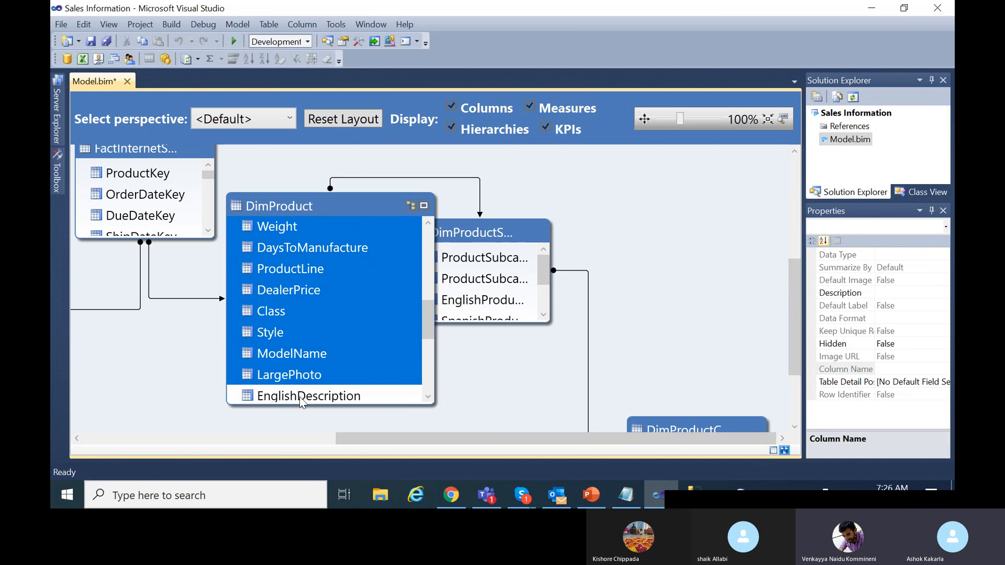
ctrl+click(300, 396)
scroll(319, 372, down, 3)
scroll(320, 355, up, 1)
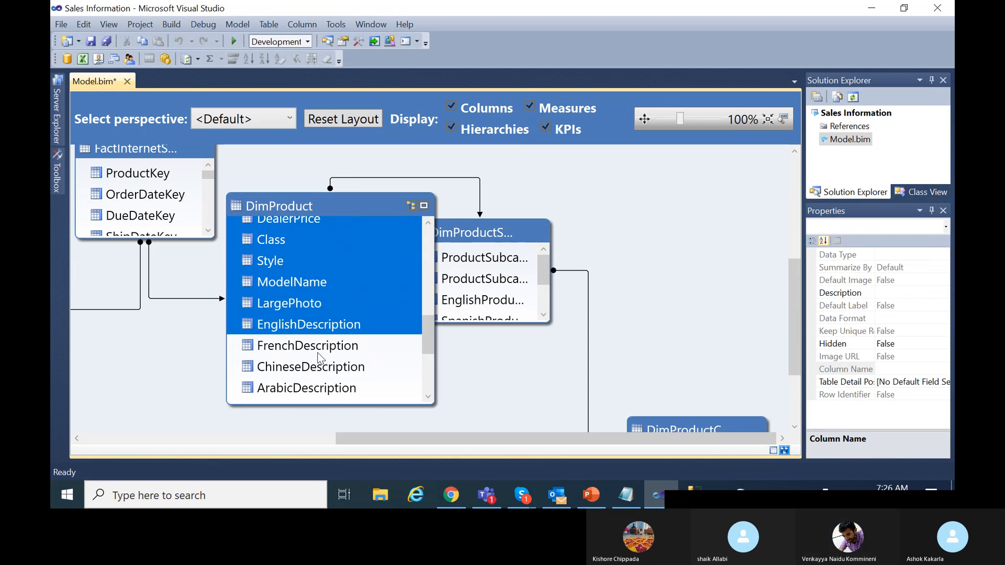
scroll(319, 357, down, 3)
shift+click(296, 387)
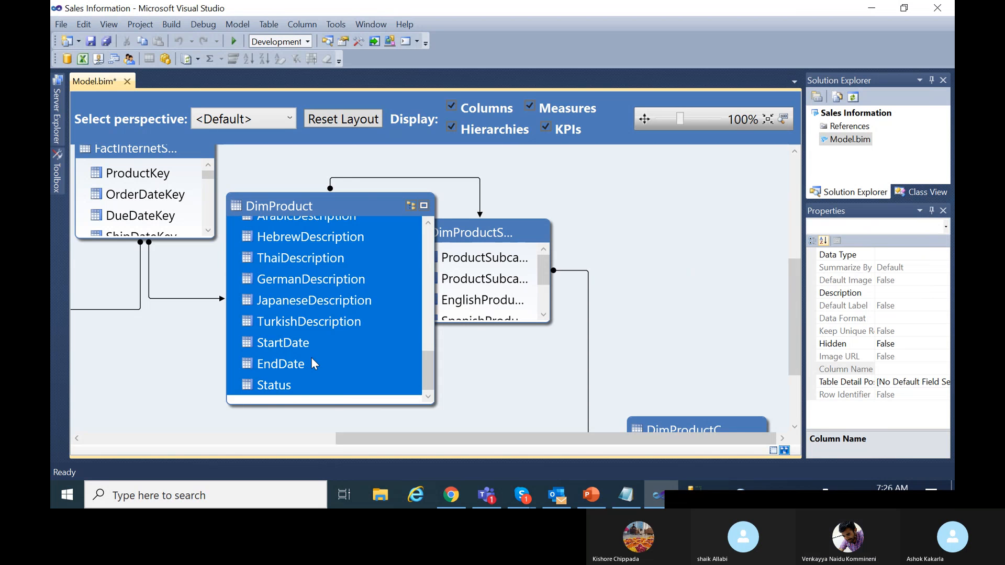
scroll(311, 357, up, 4)
scroll(312, 356, up, 5)
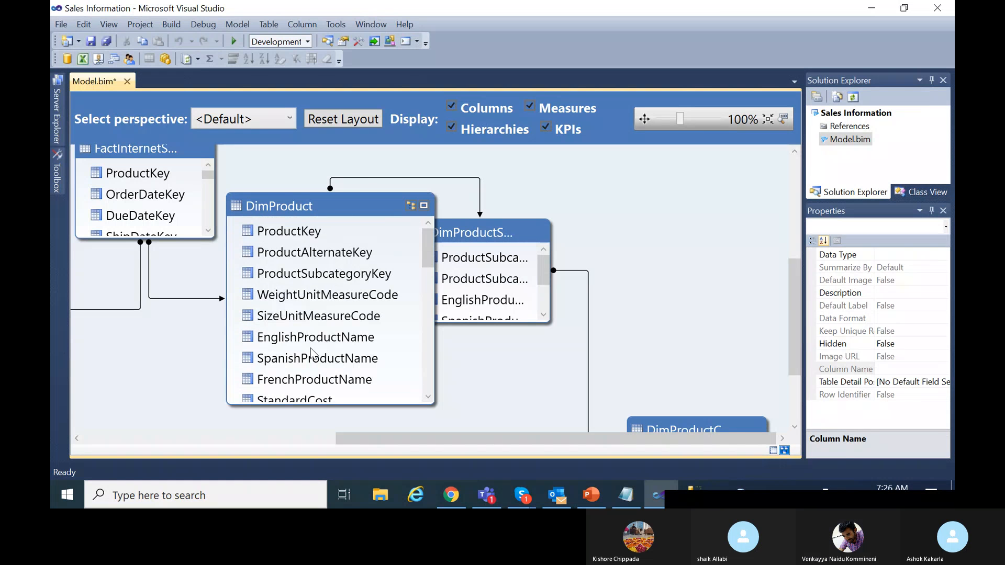
Reselect ProductKey through Status, excluding EnglishProductName, and hide them from client tools.
click(306, 232)
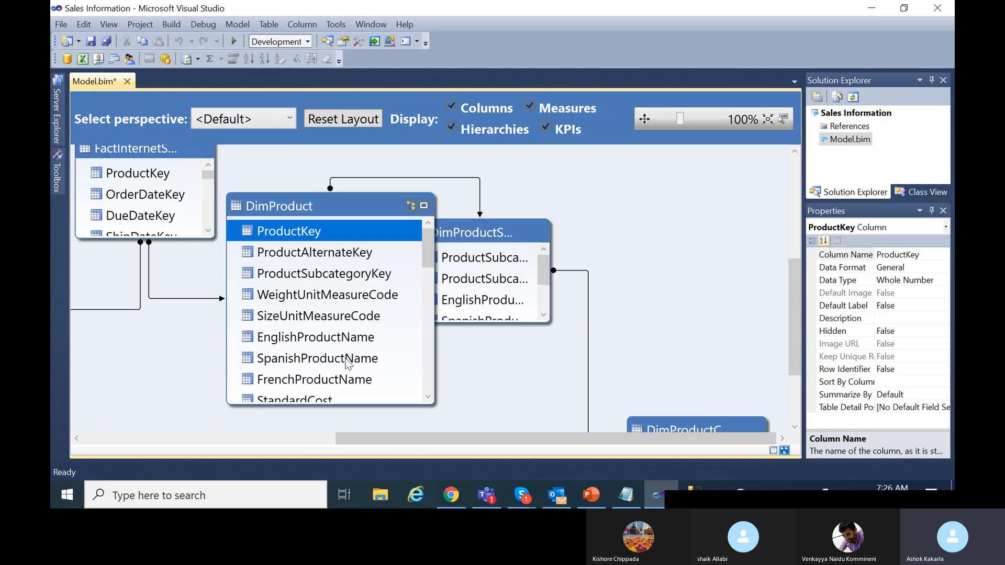
scroll(344, 372, down, 8)
scroll(338, 369, down, 2)
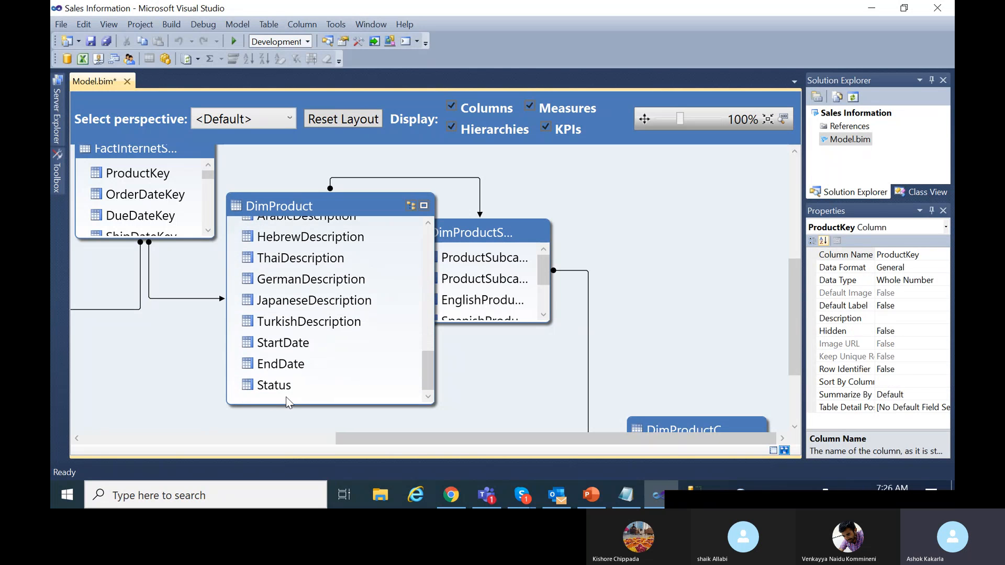
shift+click(287, 381)
scroll(301, 346, up, 4)
scroll(313, 319, up, 5)
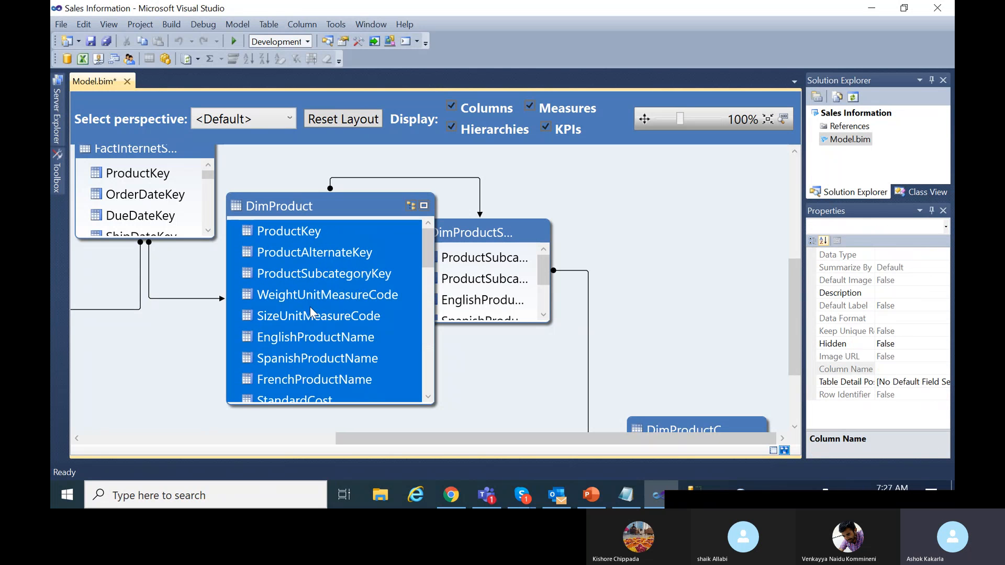
ctrl+click(315, 340)
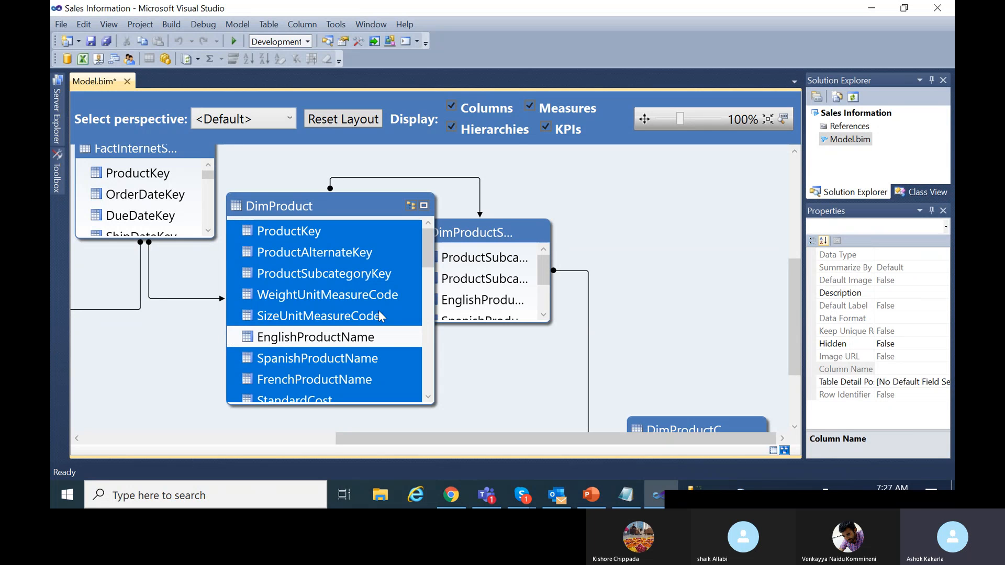
right_click(404, 284)
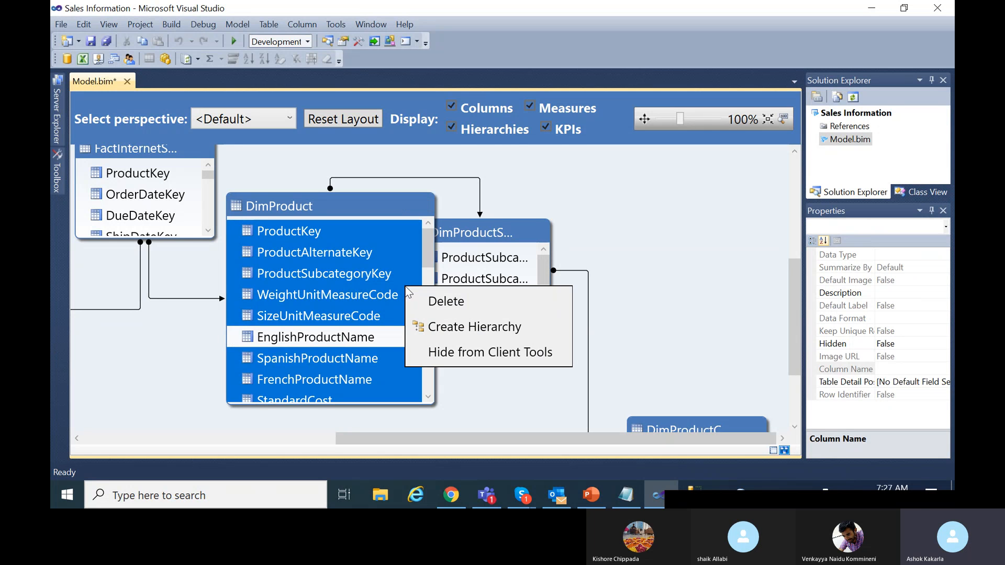
click(474, 359)
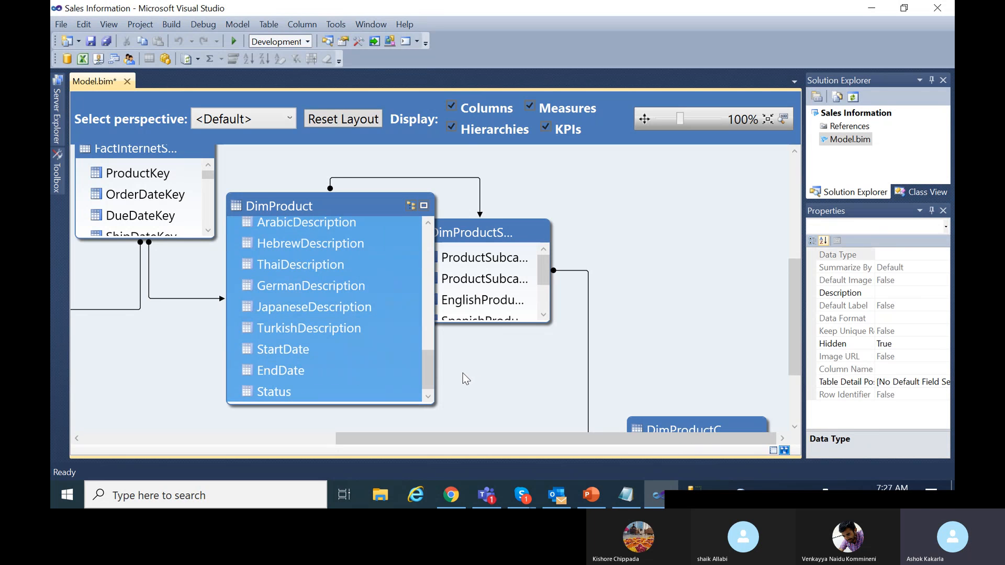
Confirm in Properties that EnglishProductName is still visible to client tools.
drag(426, 365, 417, 236)
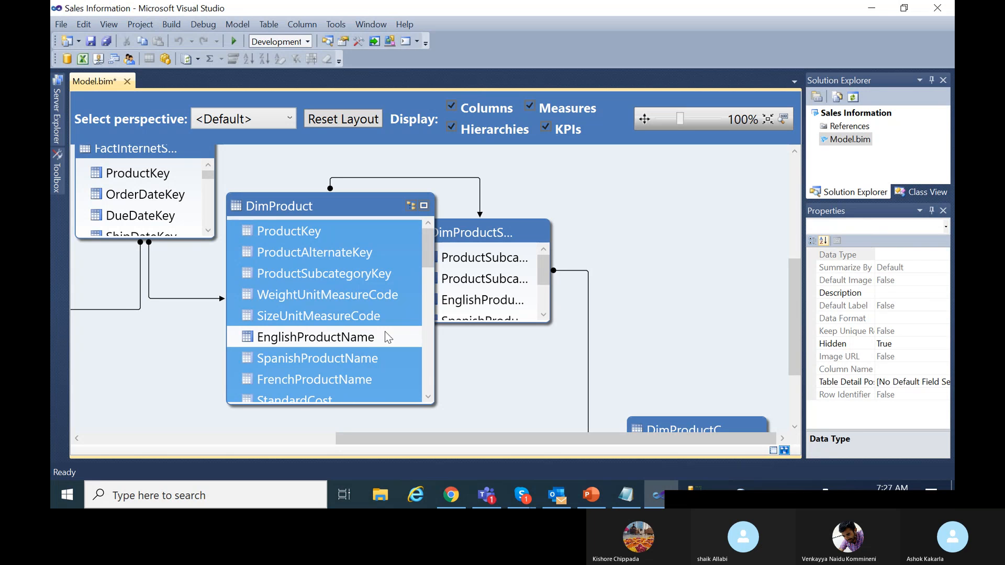
click(376, 315)
click(370, 338)
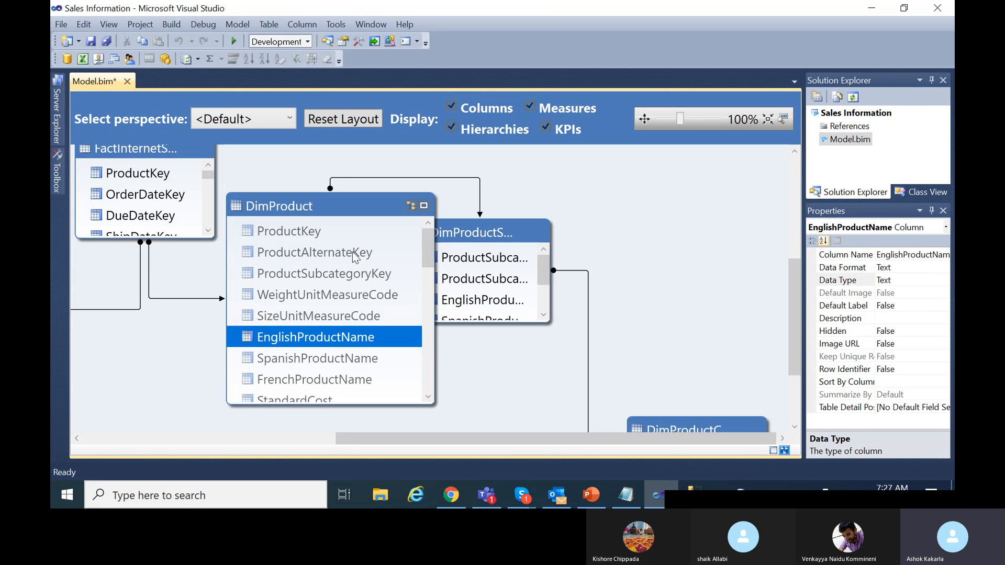
scroll(366, 336, down, 6)
scroll(366, 338, down, 4)
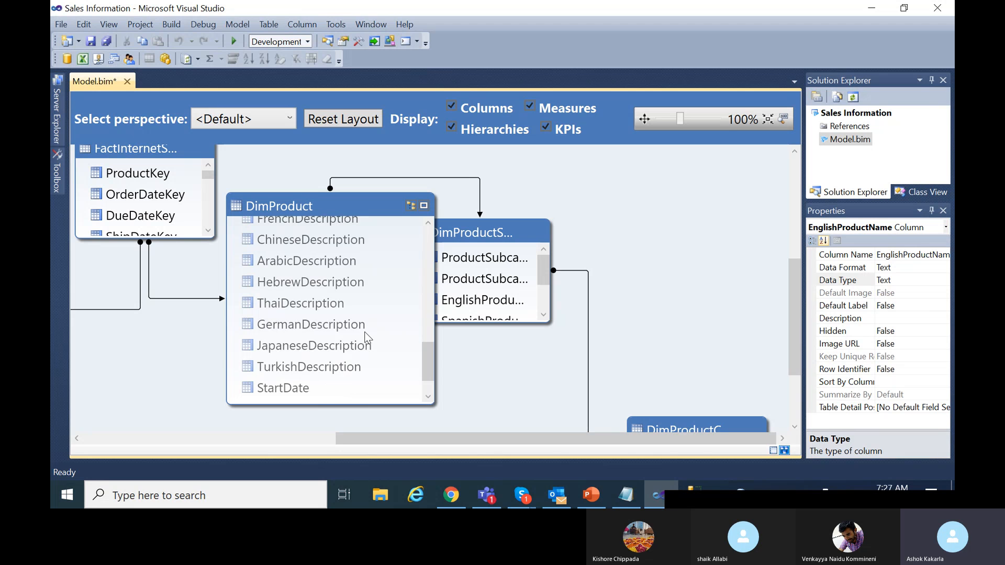
scroll(366, 335, up, 10)
scroll(364, 322, up, 1)
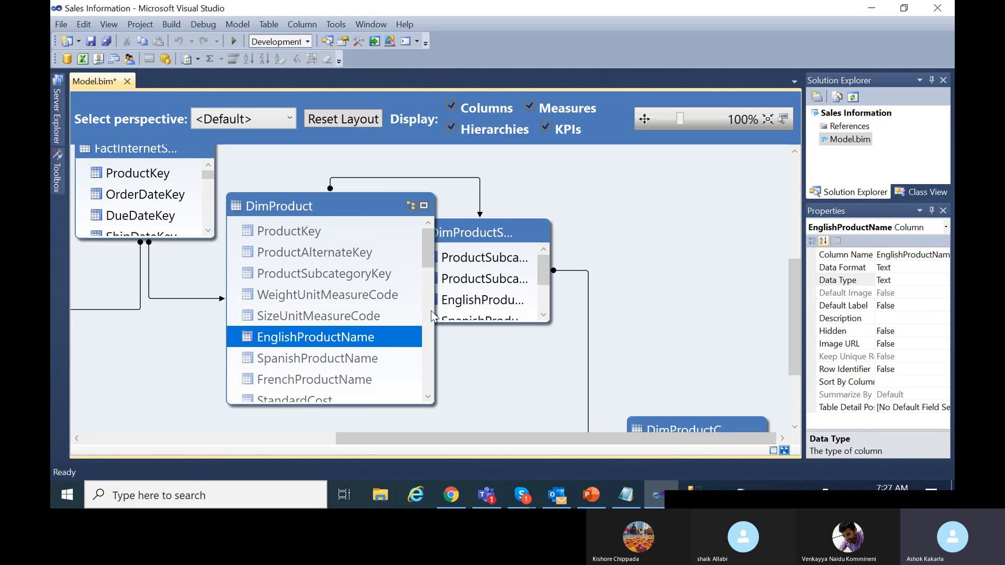
Move DimProductSubcategory right, enlarge it to show all six columns, and select them.
drag(479, 226, 542, 222)
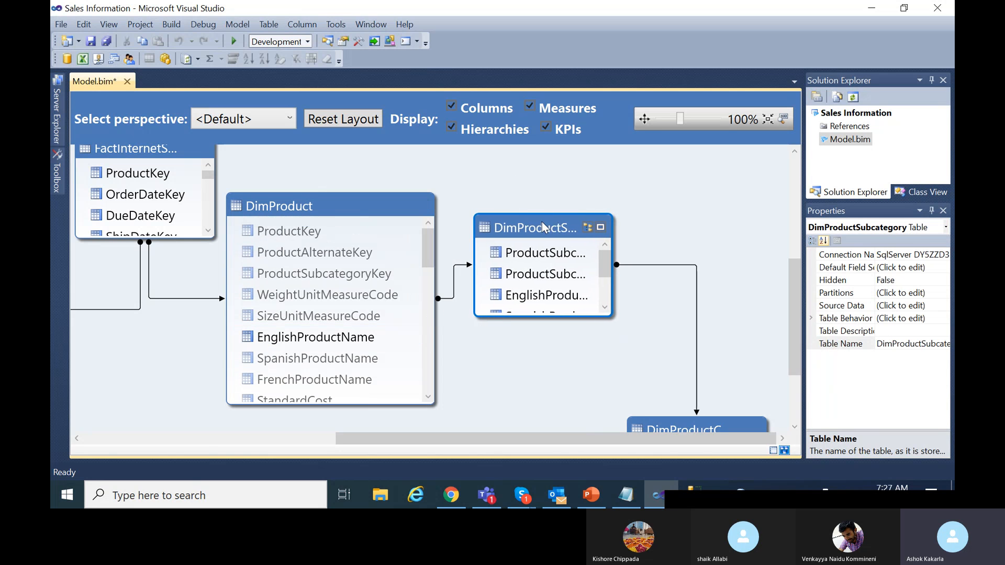
drag(607, 316, 730, 390)
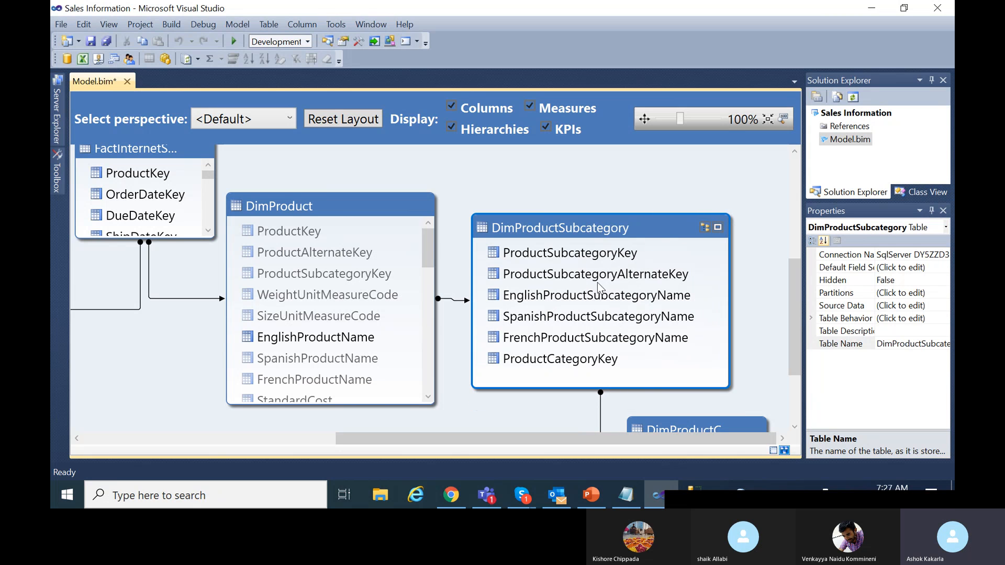
click(608, 255)
shift+click(611, 360)
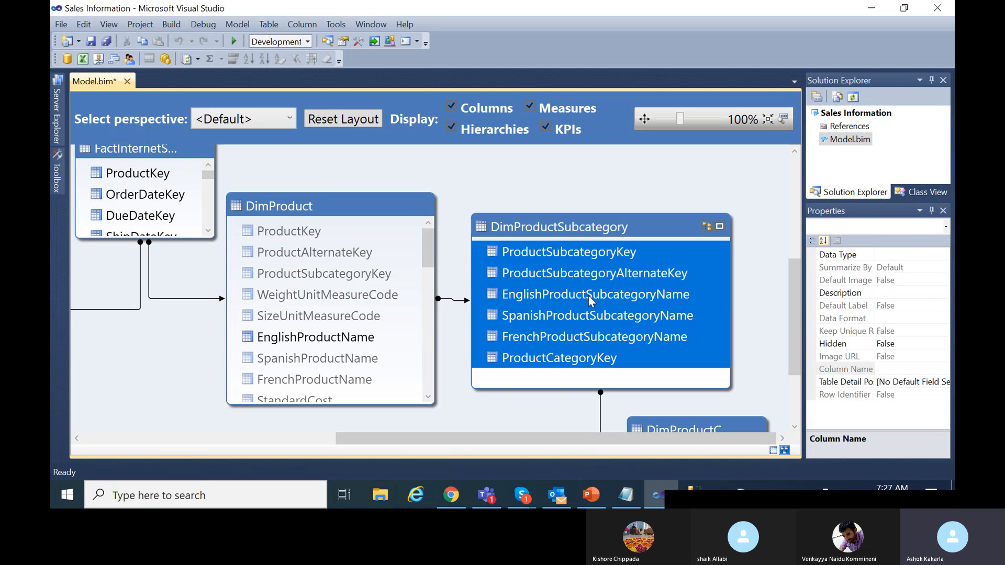
Hide every selected column except EnglishProductSubcategoryName from client tools.
ctrl+click(618, 297)
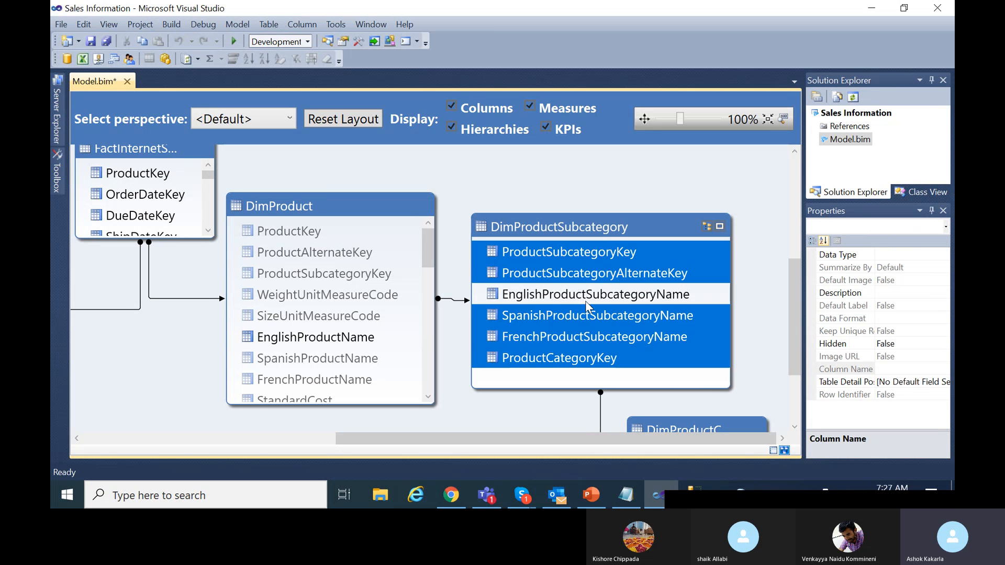
right_click(695, 254)
click(749, 325)
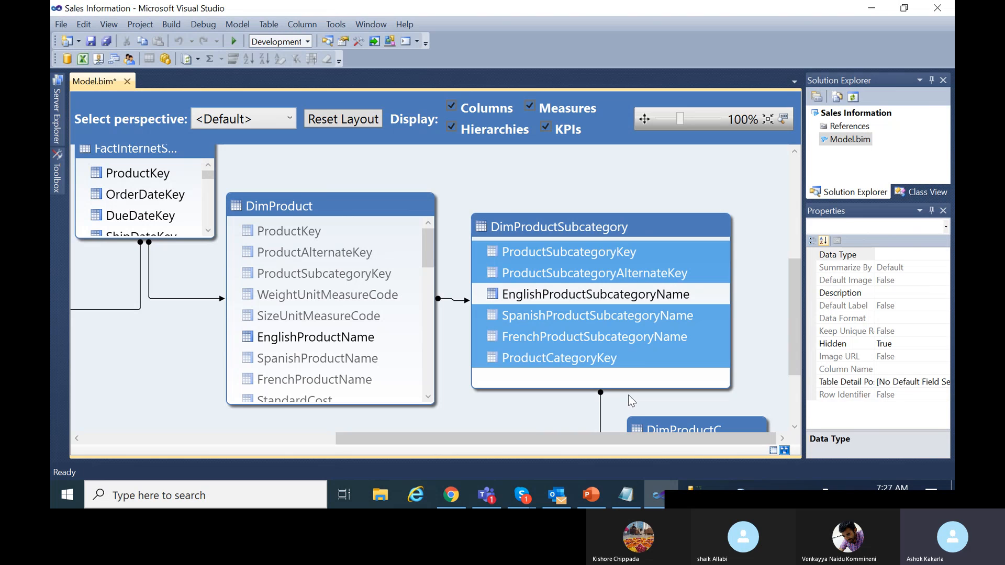
right_click(343, 201)
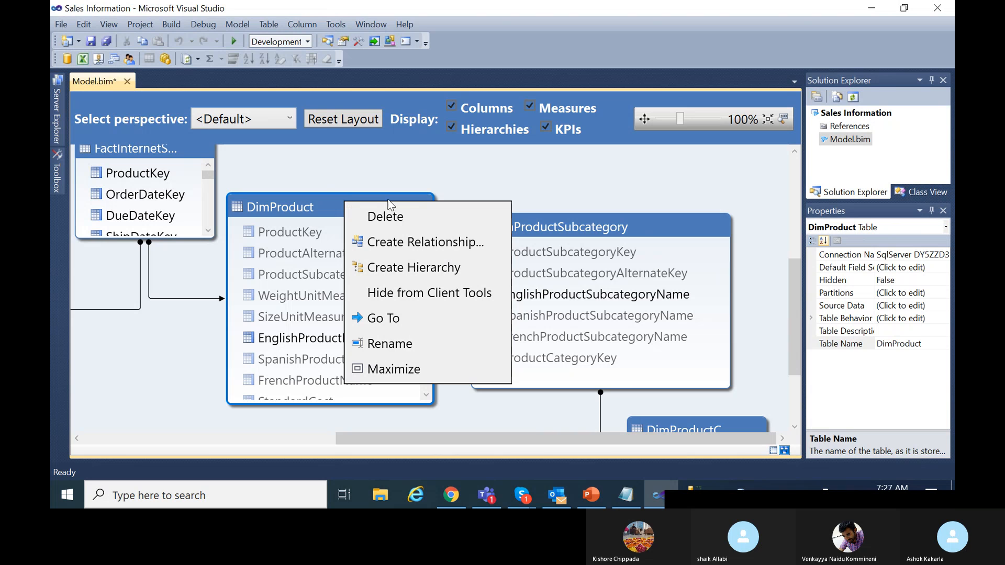
key(Escape)
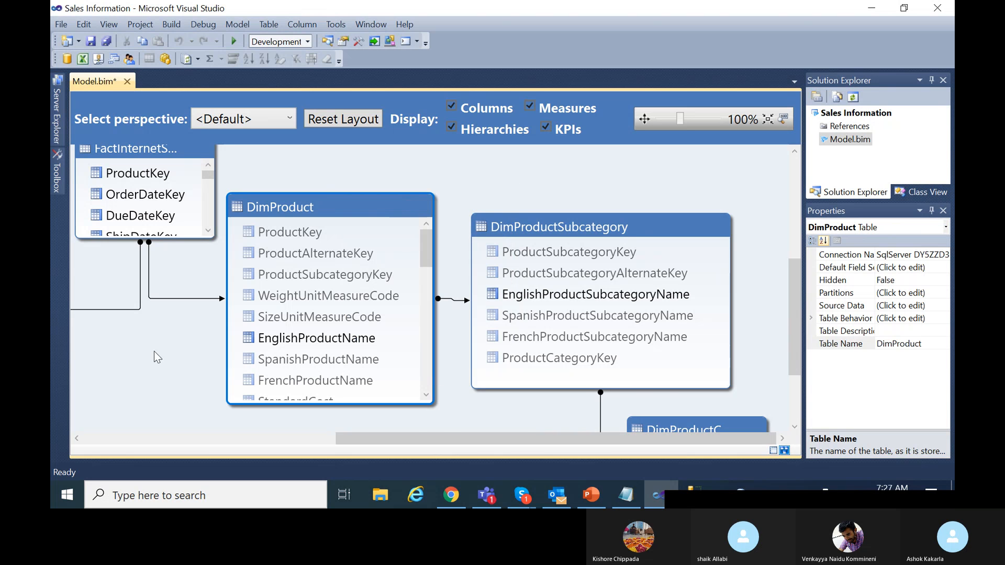
Move DimProductCategory left and enlarge it to show all five columns.
scroll(156, 357, up, 3)
scroll(151, 350, down, 3)
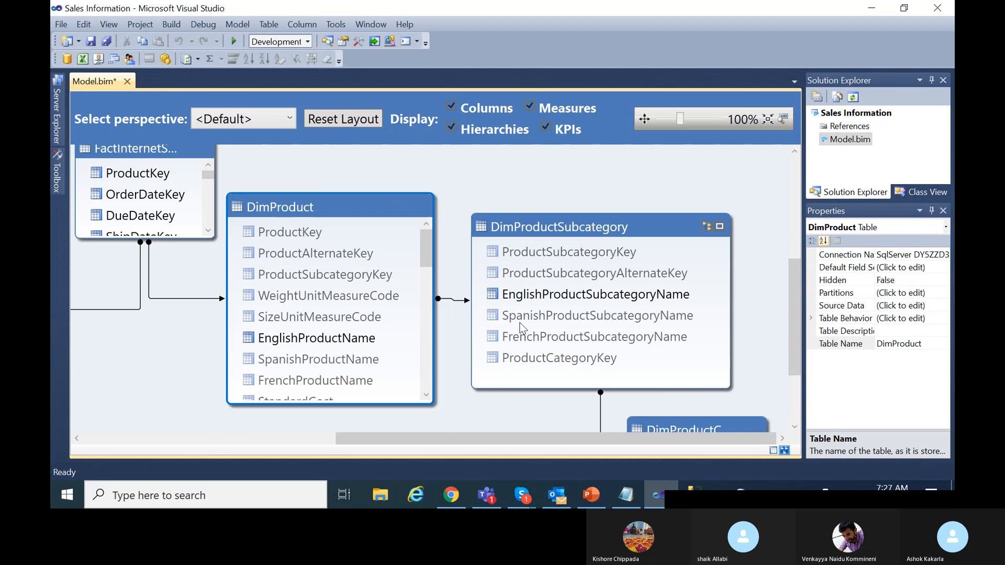
scroll(555, 327, down, 3)
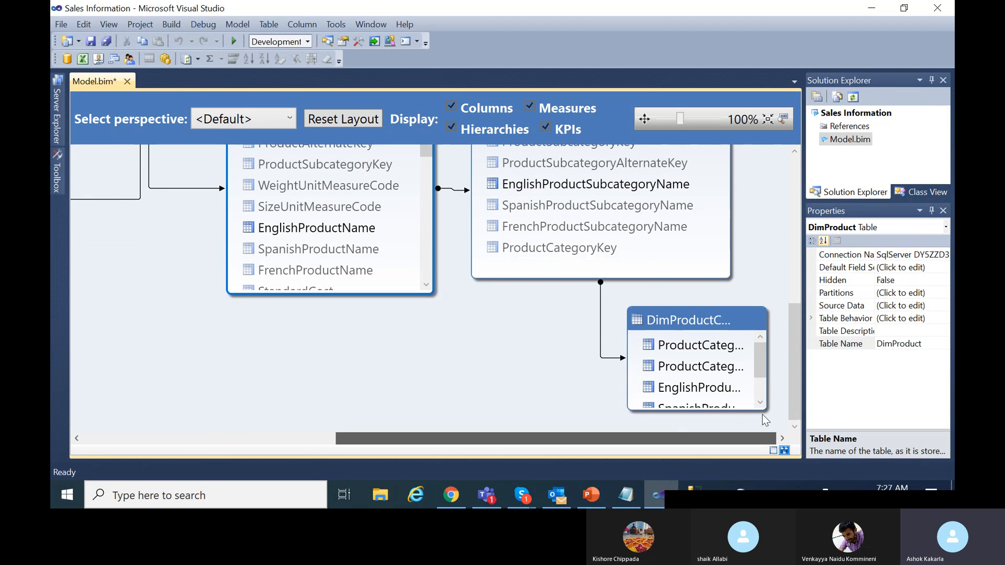
drag(680, 318, 479, 318)
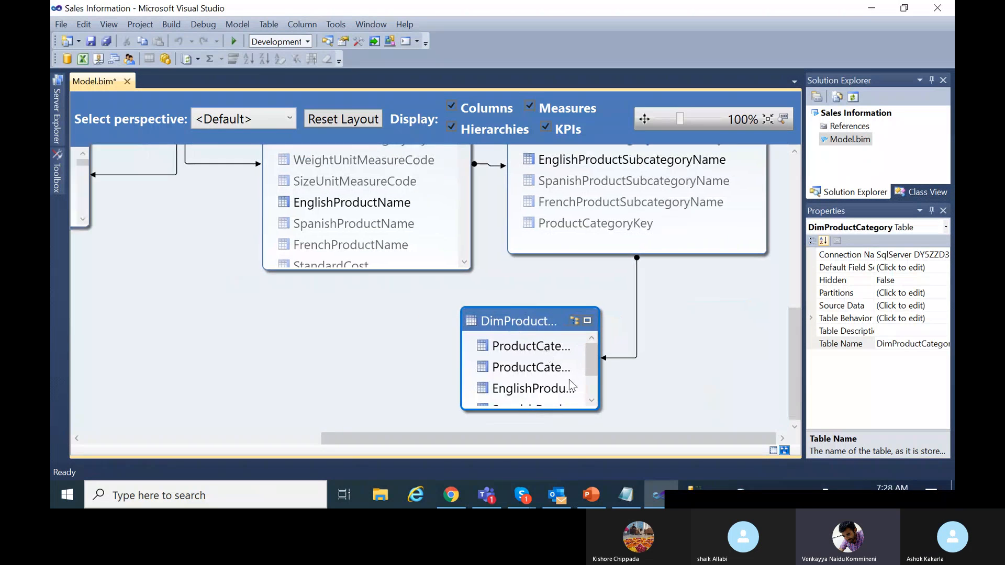
drag(598, 407, 707, 432)
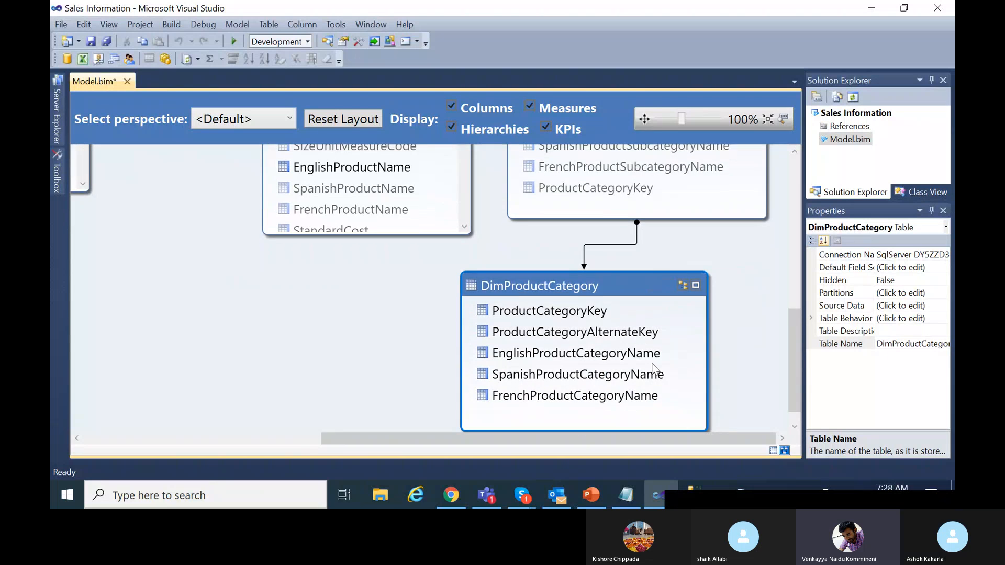
Hide every DimProductCategory column except EnglishProductCategoryName from client tools.
click(585, 357)
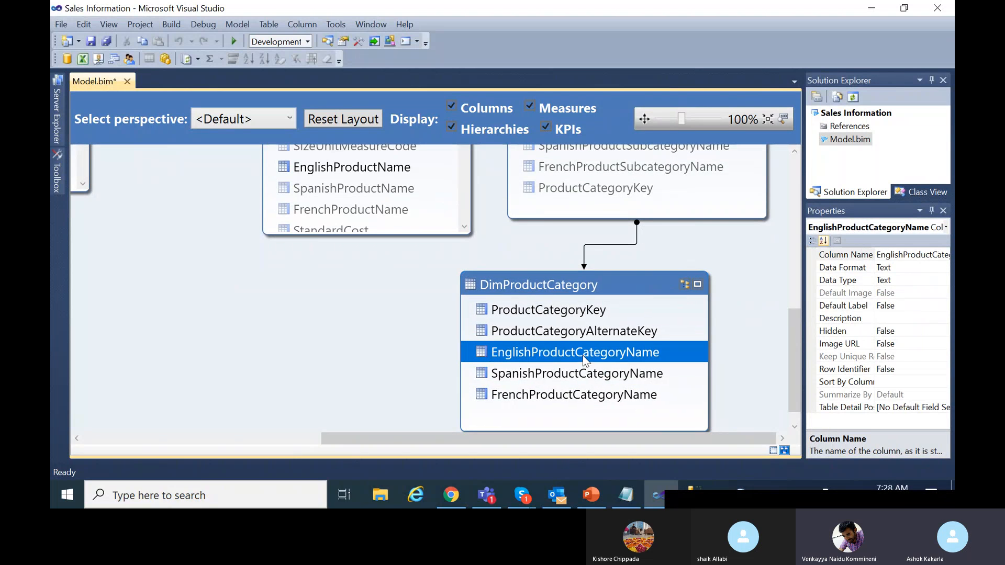
click(571, 312)
shift+click(606, 397)
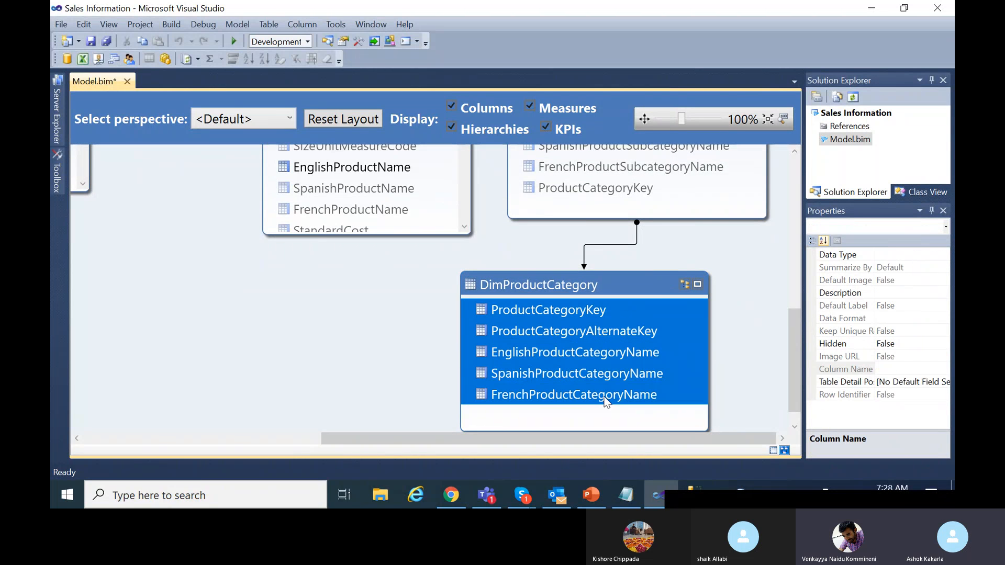
ctrl+click(561, 353)
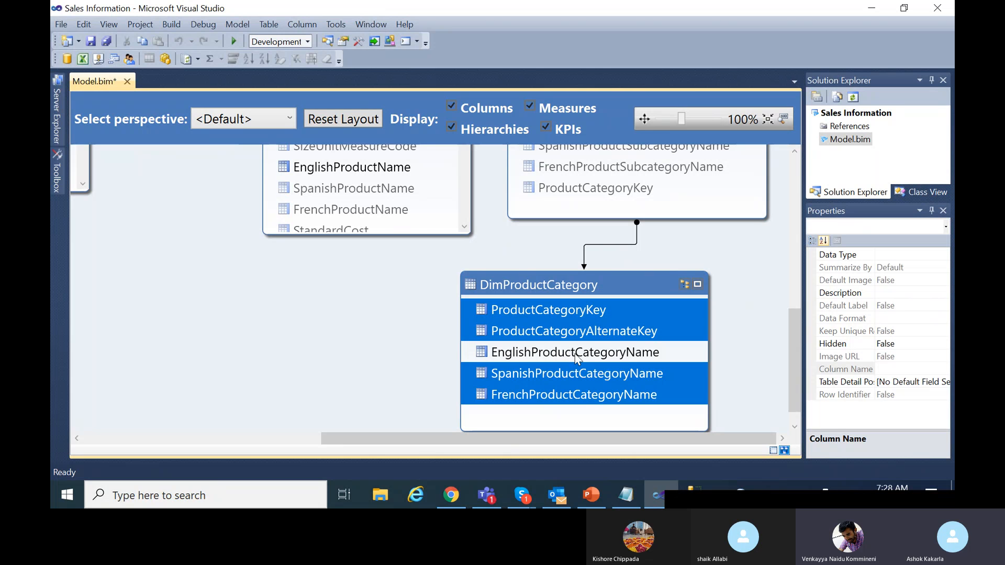
right_click(605, 328)
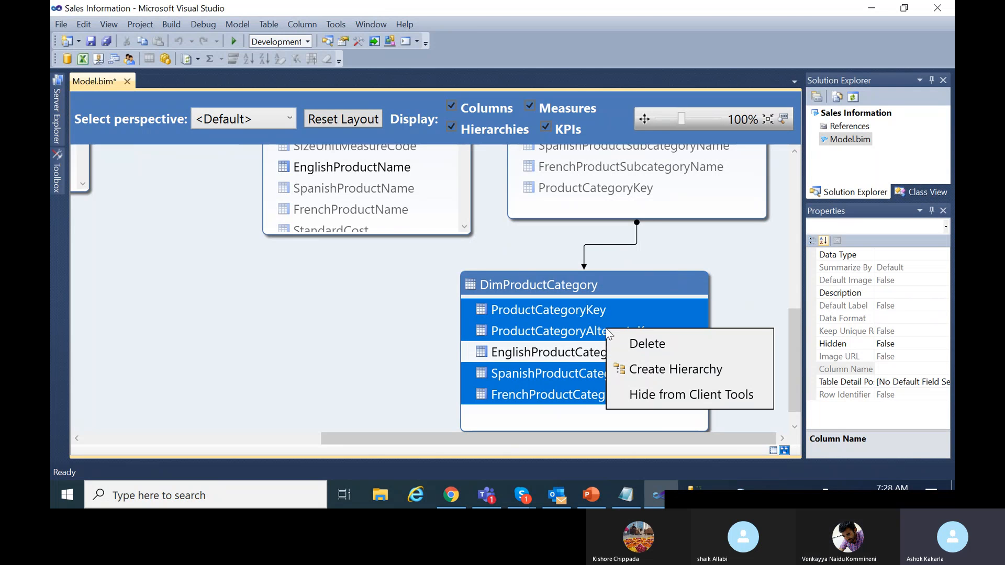
click(680, 395)
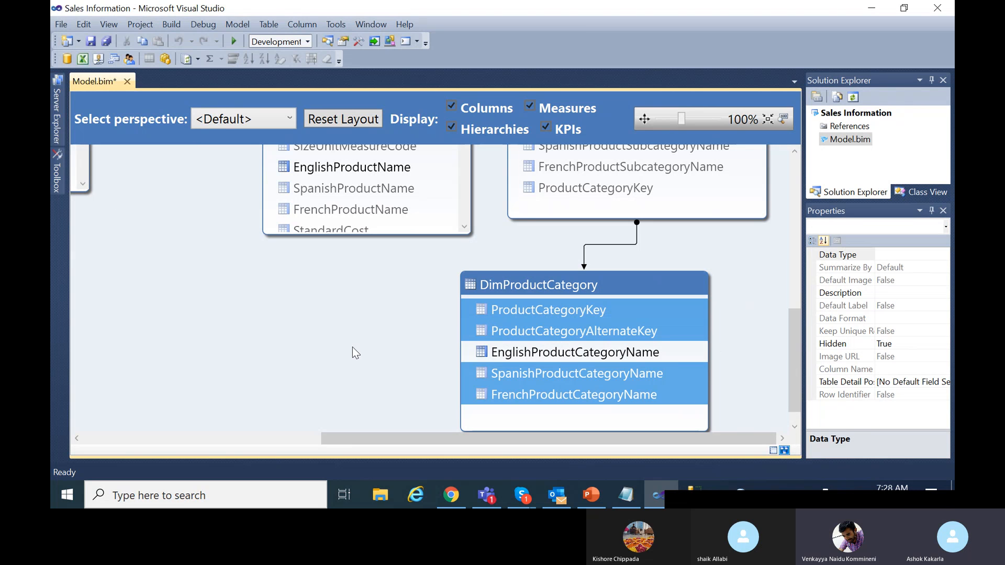
Enlarge the DimCustomer box in the diagram.
scroll(355, 344, up, 5)
drag(390, 438, 159, 445)
scroll(460, 374, down, 2)
Select all DimCustomer columns except FirstName and LastName and hide them from client tools.
drag(454, 362, 565, 423)
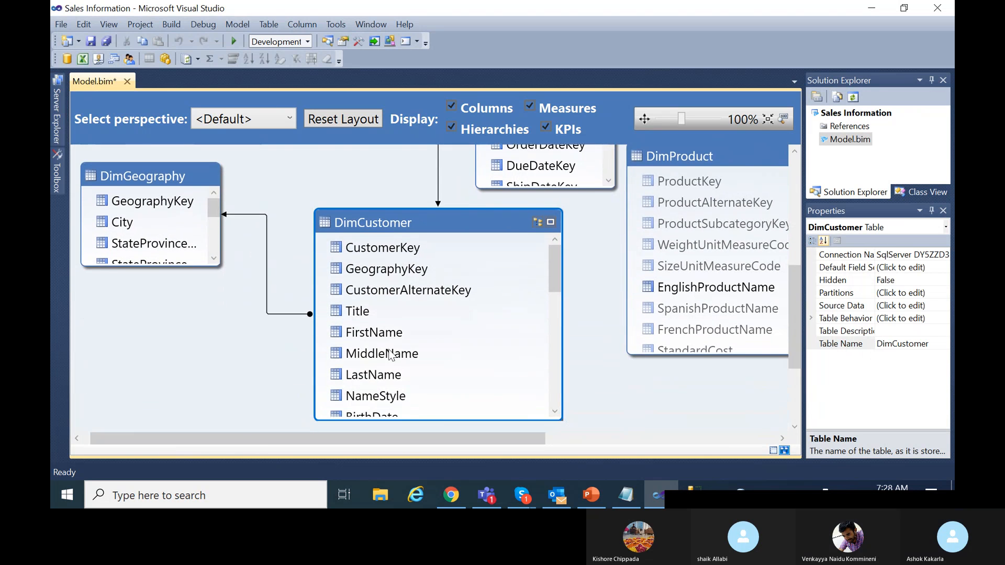
click(396, 249)
scroll(466, 360, down, 5)
scroll(467, 359, down, 4)
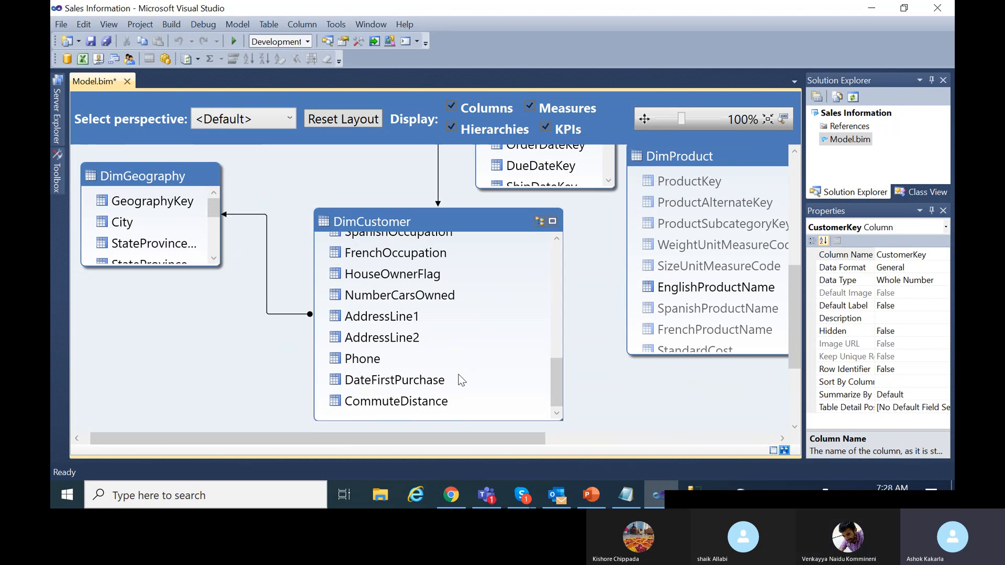
key(ctrl+a)
scroll(476, 343, up, 7)
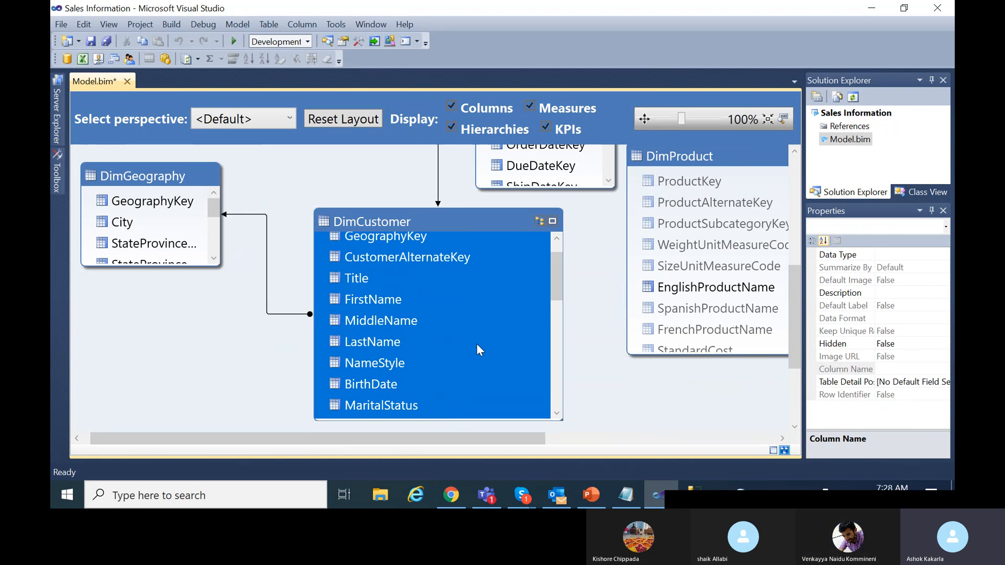
ctrl+click(387, 300)
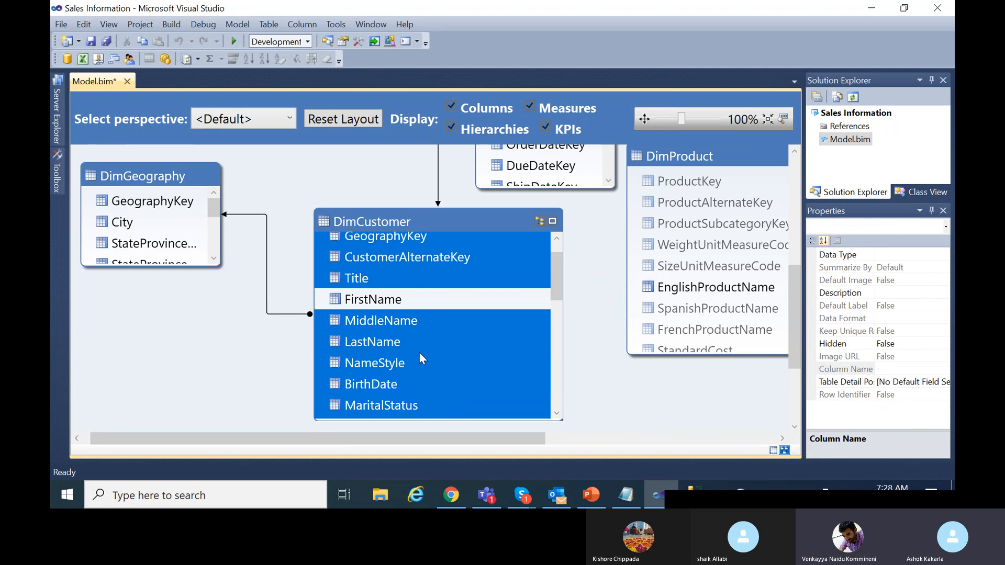
ctrl+click(384, 344)
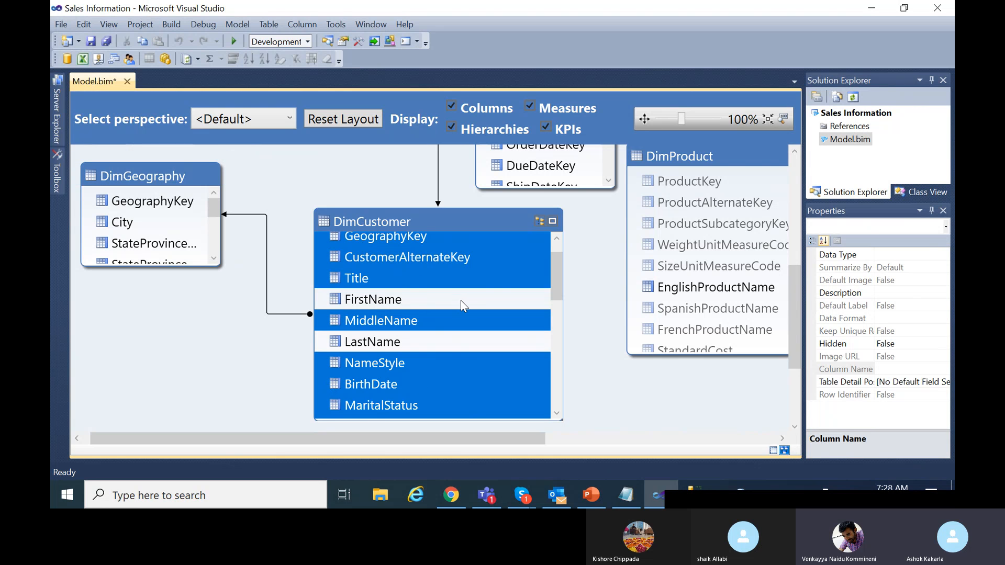
right_click(487, 258)
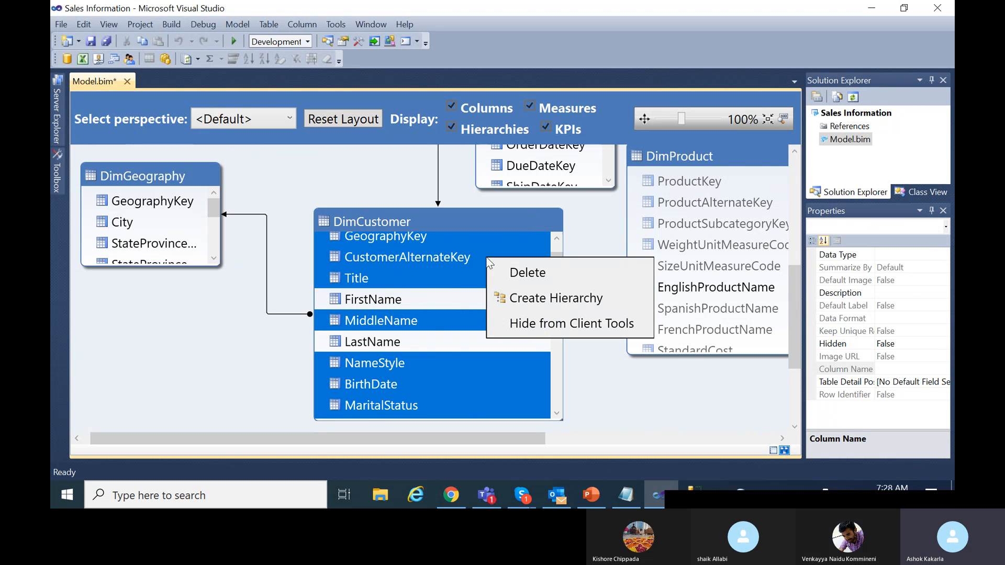
click(565, 325)
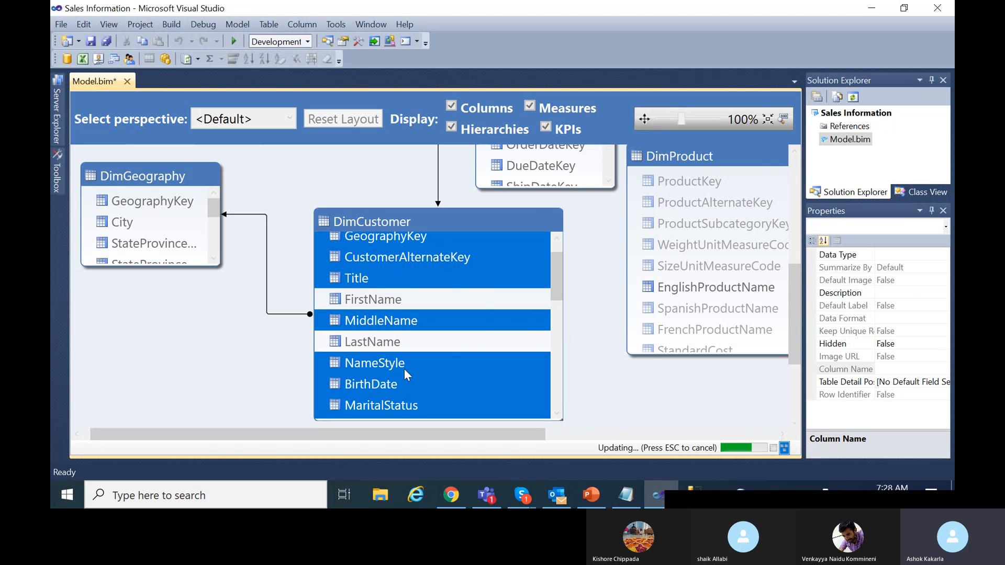
Verify FirstName remains visible, then enlarge the DimGeography box to show more columns.
scroll(403, 369, down, 6)
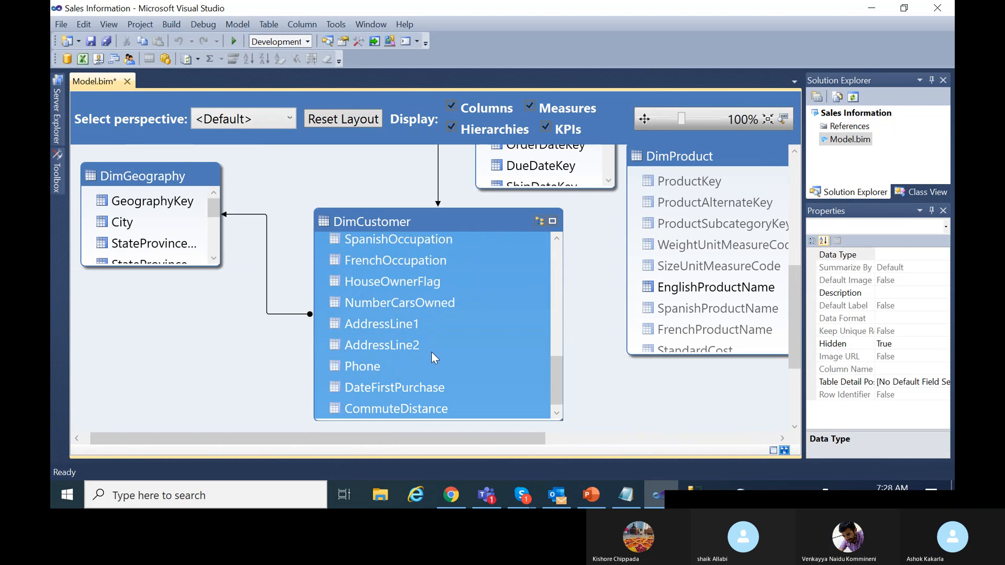
scroll(431, 352, down, 2)
scroll(442, 364, up, 1)
scroll(443, 354, up, 3)
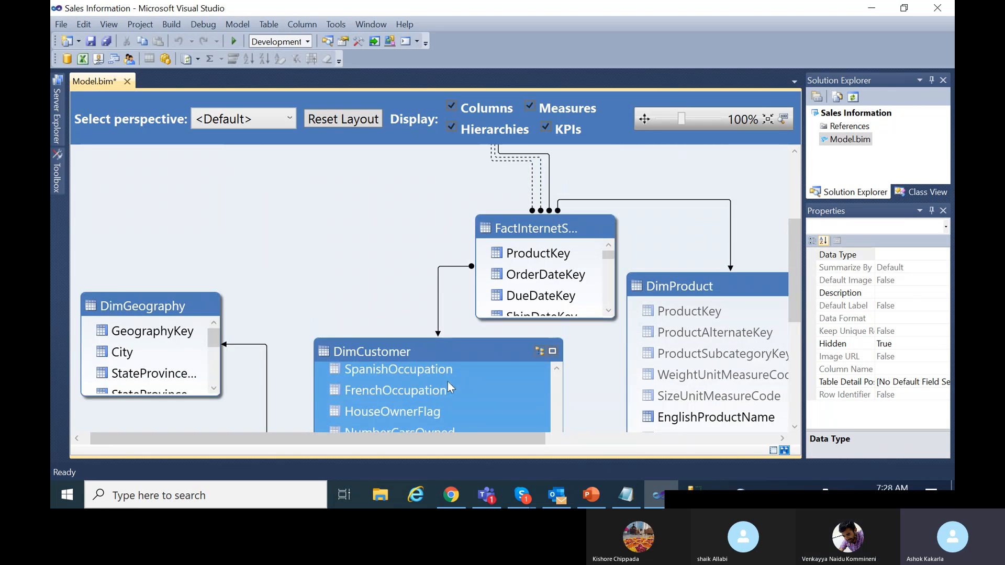
scroll(447, 381, down, 2)
drag(557, 353, 536, 254)
click(435, 325)
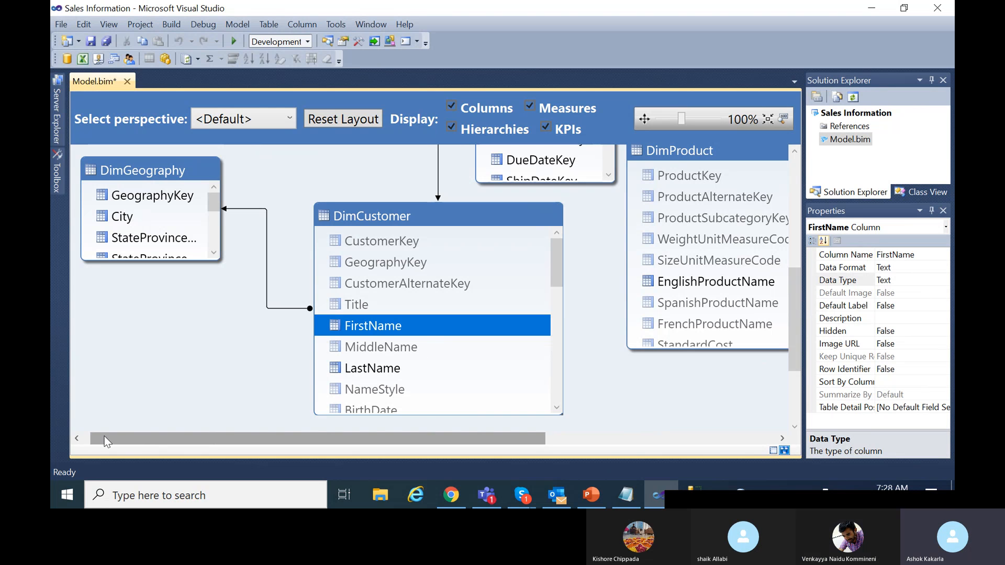
drag(212, 256, 302, 403)
scroll(189, 327, down, 4)
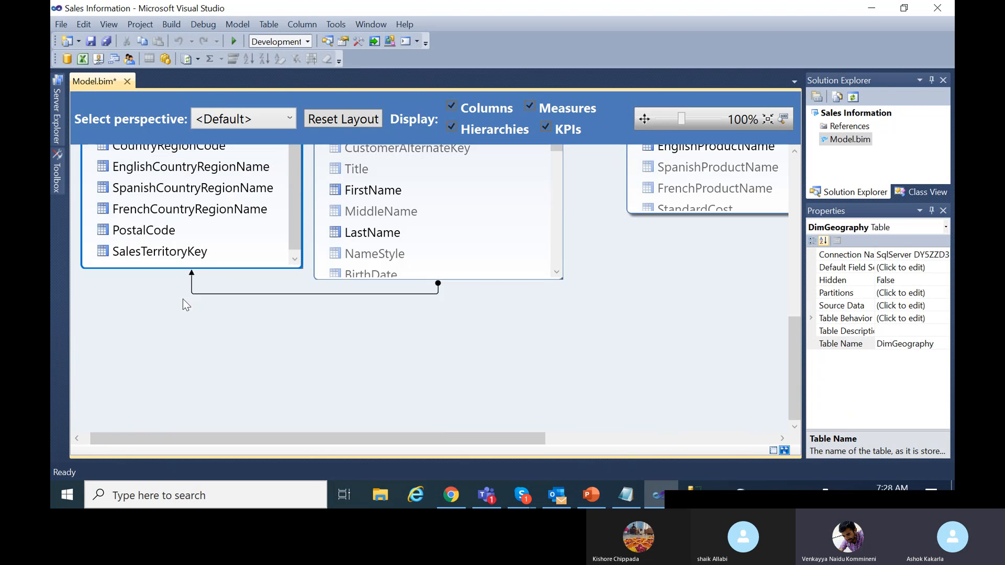
scroll(186, 300, up, 3)
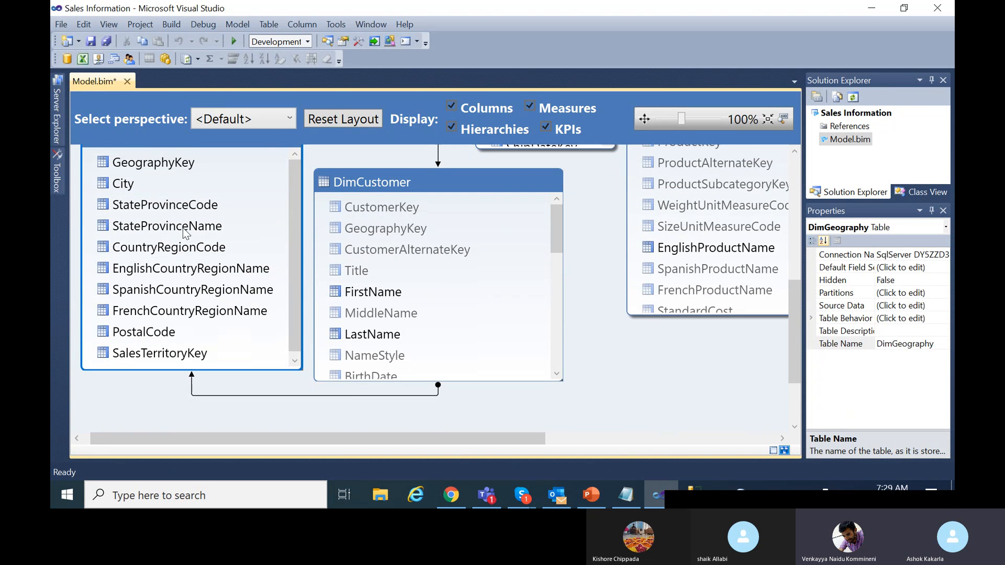
Select the ten DimGeography columns minus City, StateProvinceName and EnglishCountryRegionName, and hide them from client tools.
scroll(179, 200, up, 1)
click(178, 198)
shift+click(181, 390)
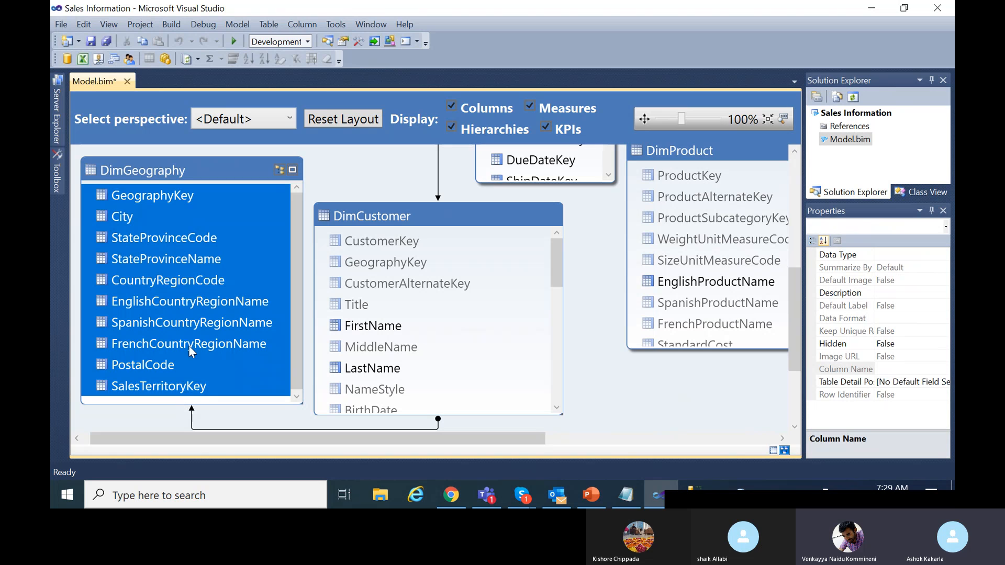
ctrl+click(199, 303)
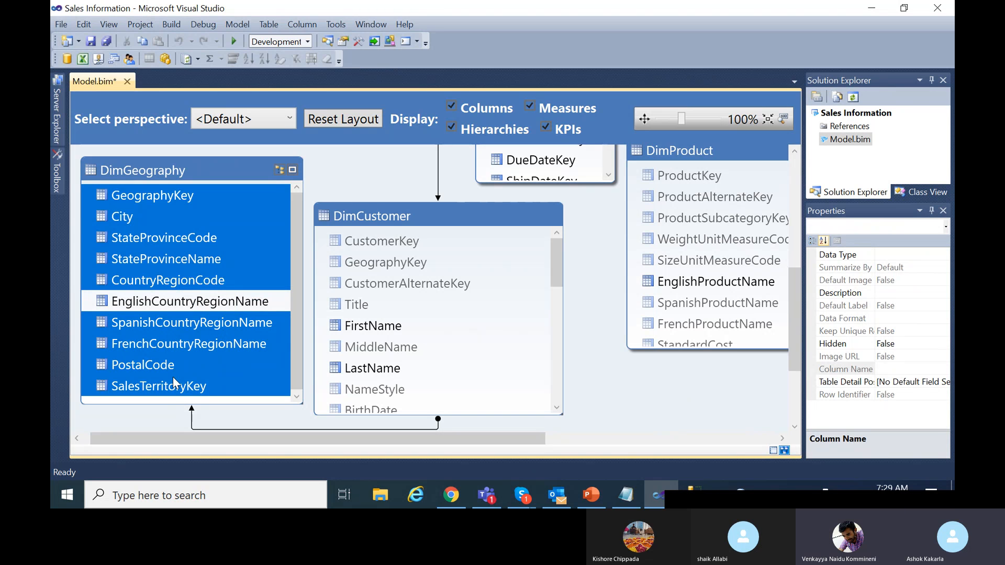
ctrl+click(202, 262)
ctrl+click(137, 214)
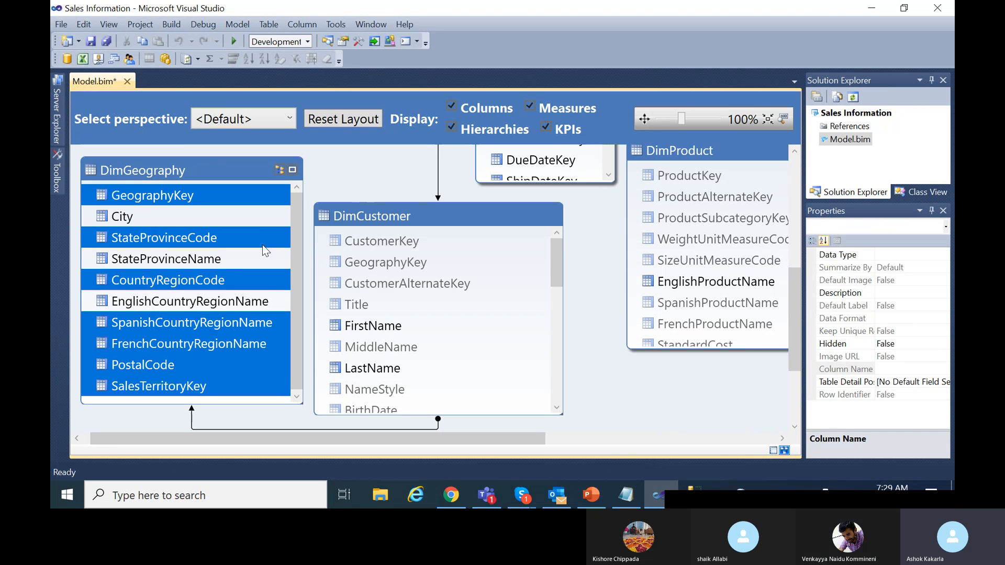
right_click(254, 189)
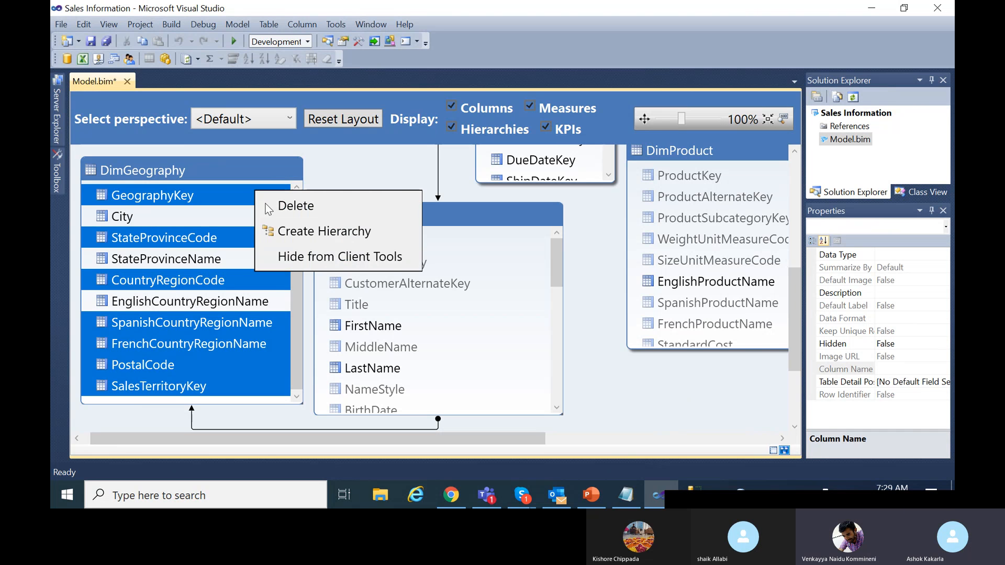
click(325, 262)
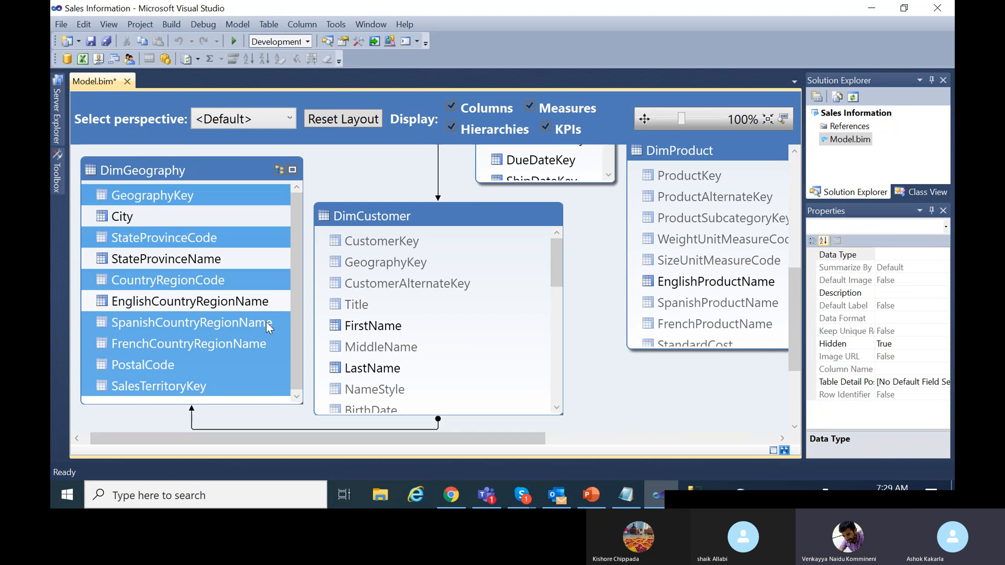
Move the DimDate table left and enlarge its box.
scroll(266, 321, up, 3)
scroll(340, 330, up, 3)
scroll(342, 331, up, 1)
click(494, 182)
drag(494, 182, 246, 178)
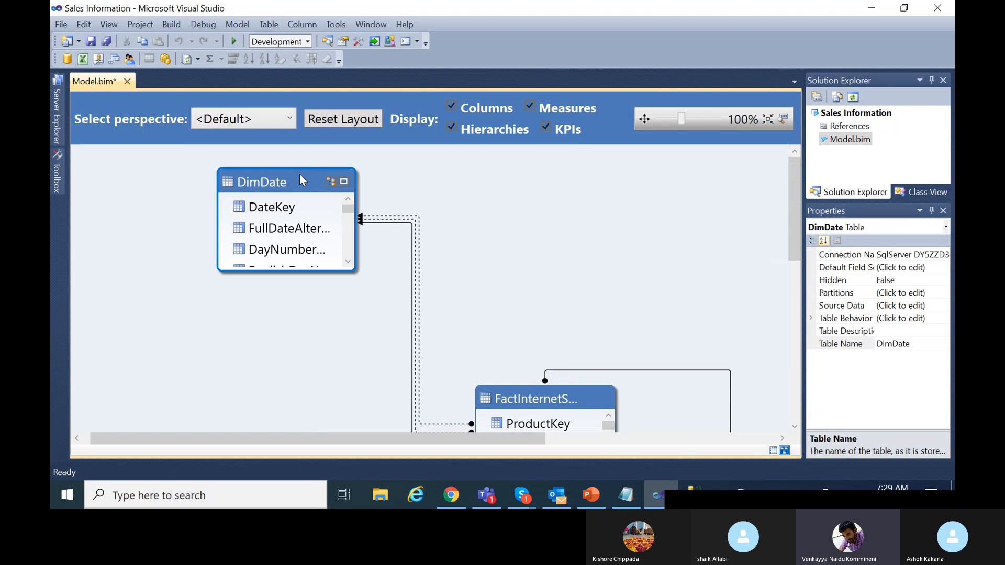
drag(349, 271, 435, 427)
scroll(395, 309, up, 1)
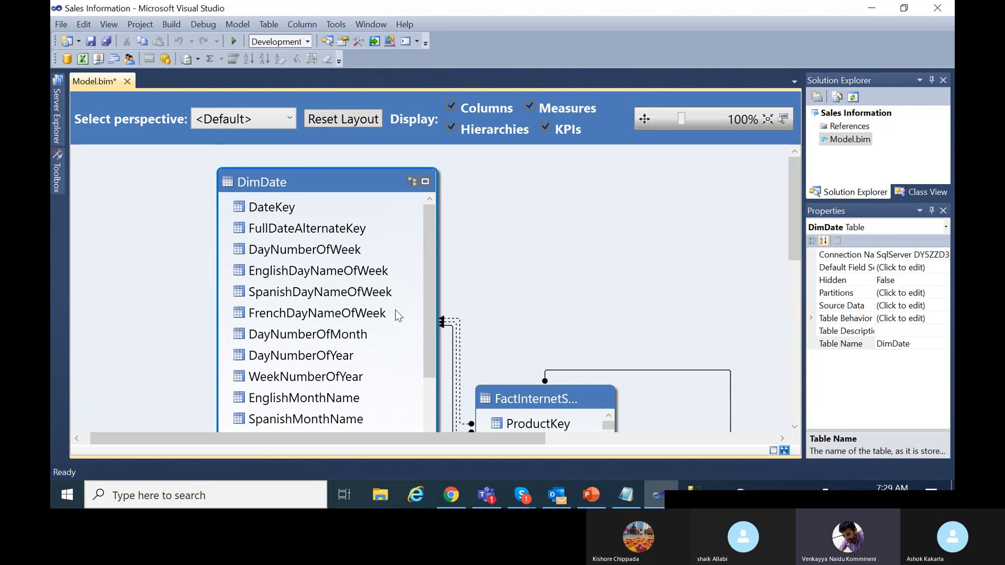
Select all DimDate columns except EnglishMonthName, MonthNumberOfYear, CalendarQuarter, CalendarYear and CalendarSemester.
click(290, 209)
scroll(361, 337, down, 2)
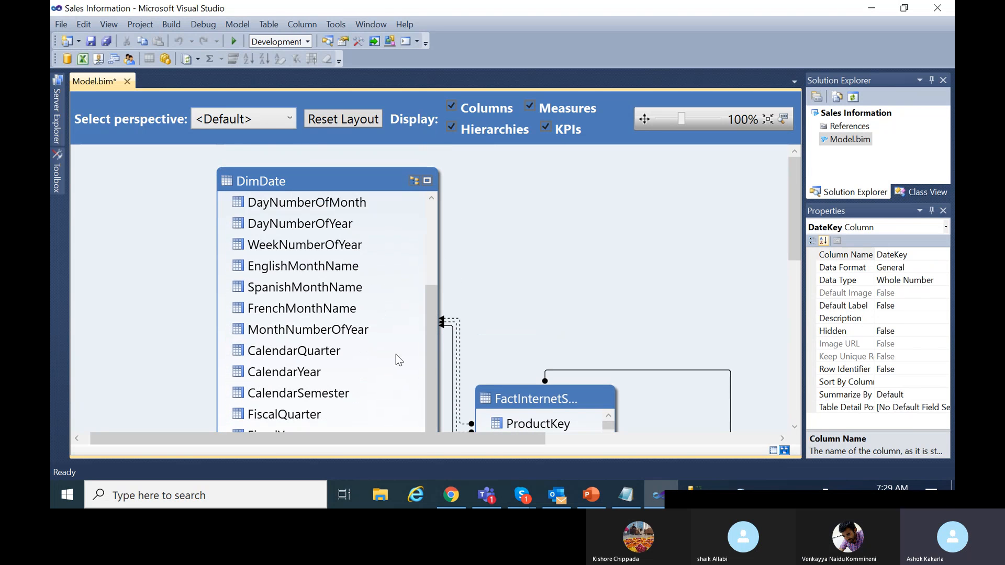
drag(793, 192, 793, 227)
shift+click(315, 365)
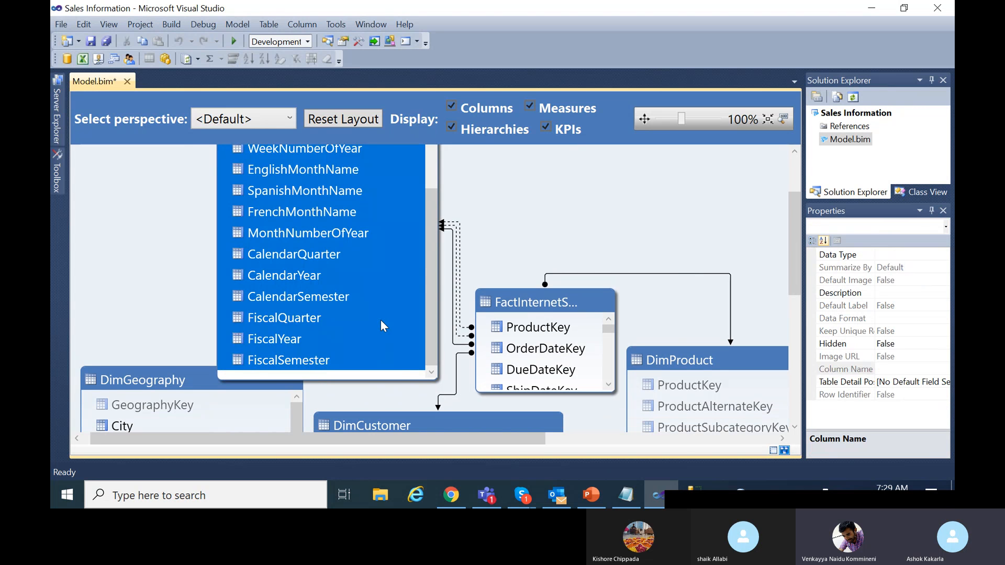
ctrl+click(287, 273)
ctrl+click(312, 297)
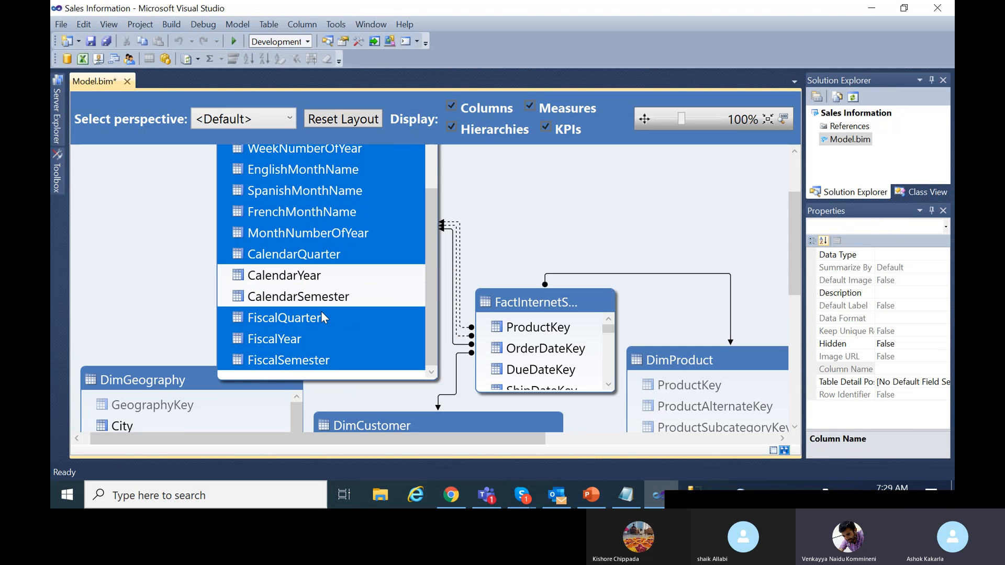
ctrl+click(314, 257)
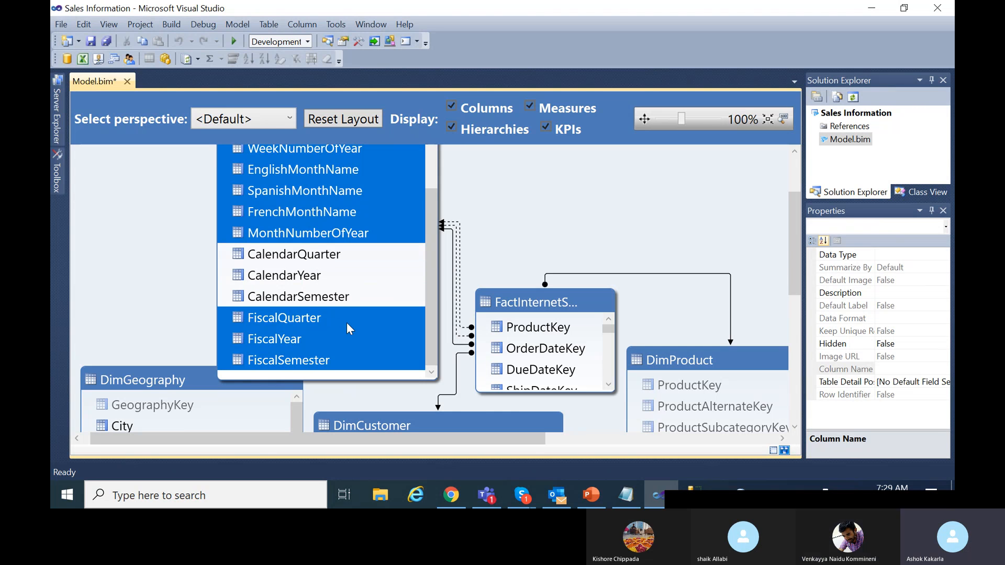
scroll(347, 327, up, 1)
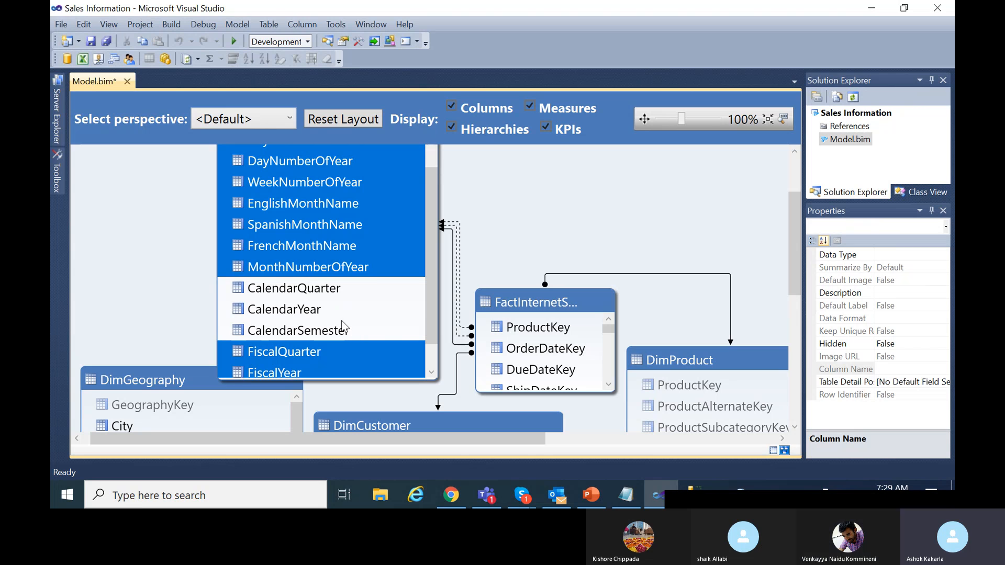
ctrl+click(322, 272)
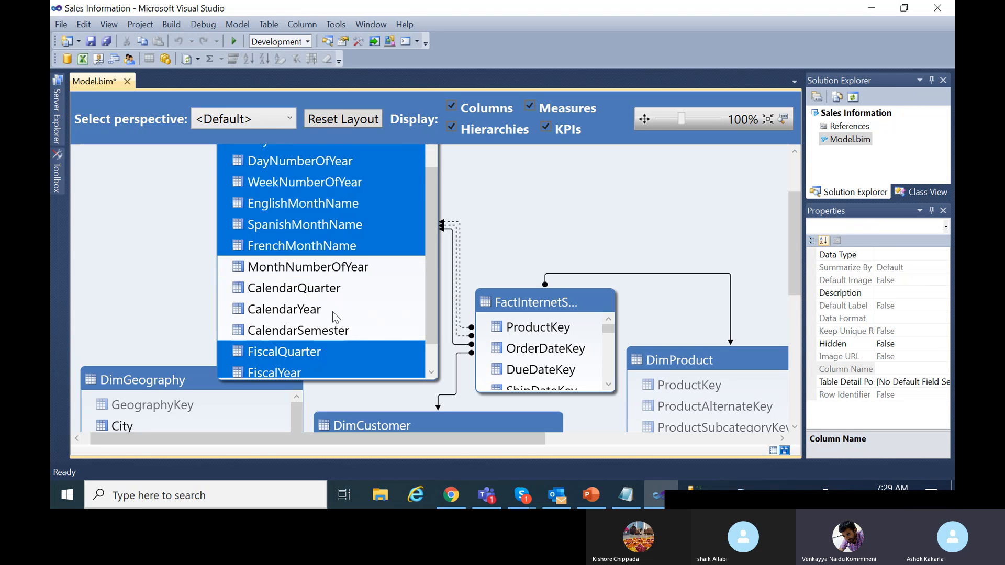
scroll(332, 312, up, 1)
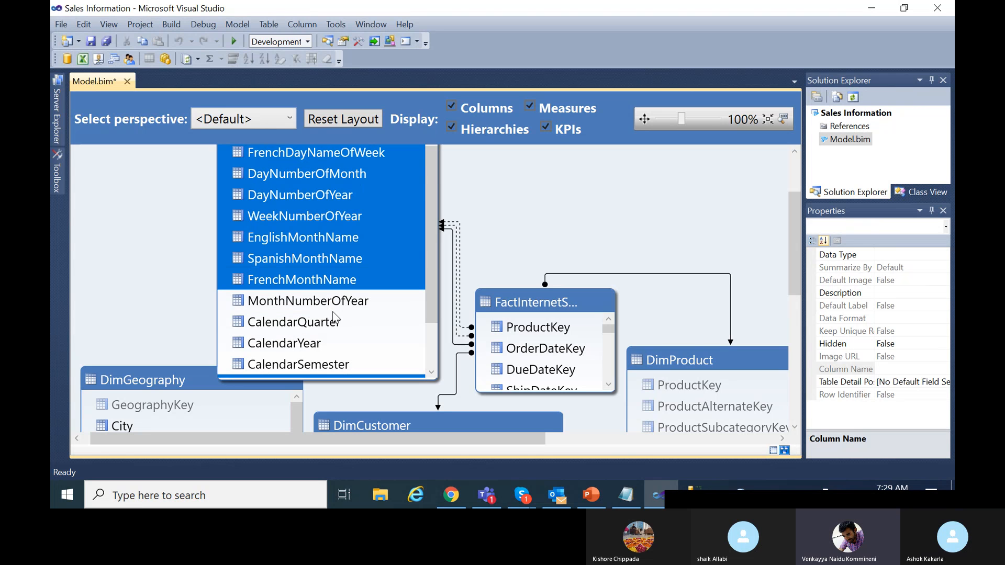
ctrl+click(305, 236)
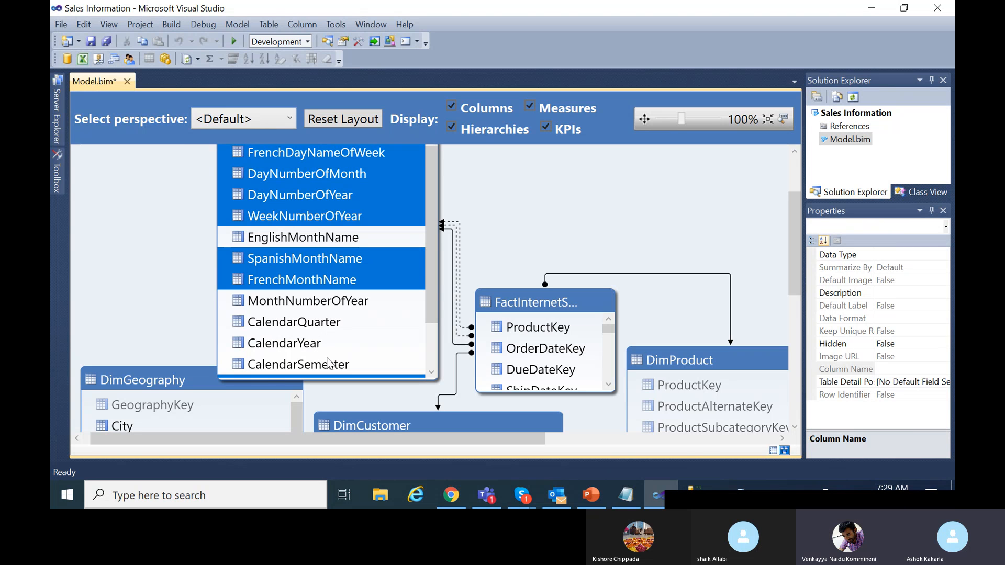
Hide the selected DimDate columns from client tools.
drag(430, 221, 428, 164)
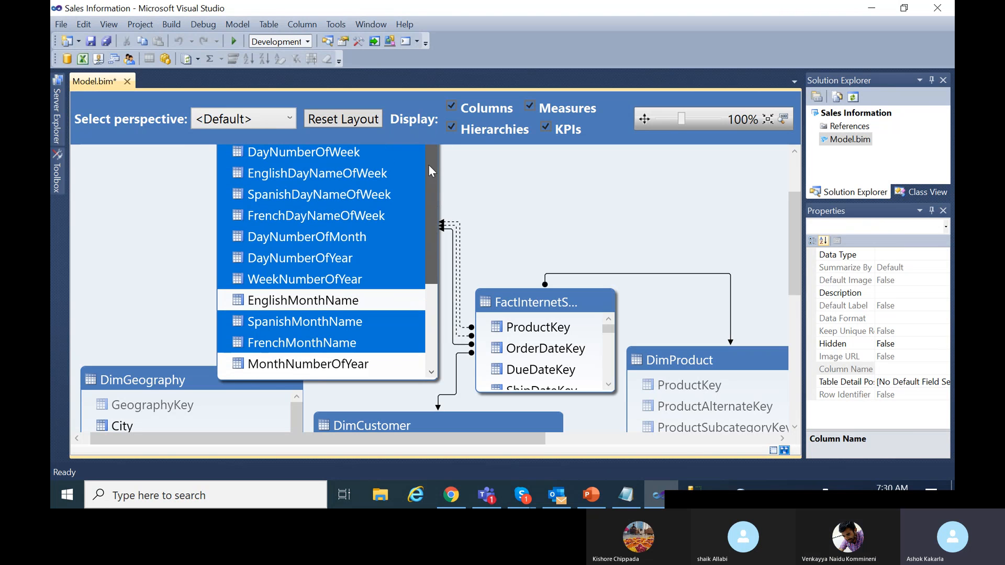
right_click(393, 207)
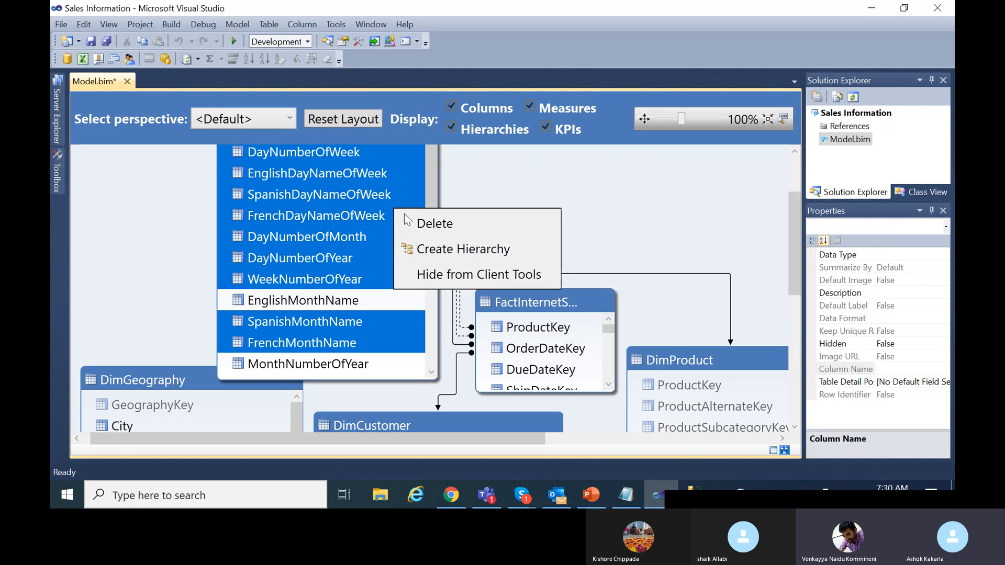
click(447, 274)
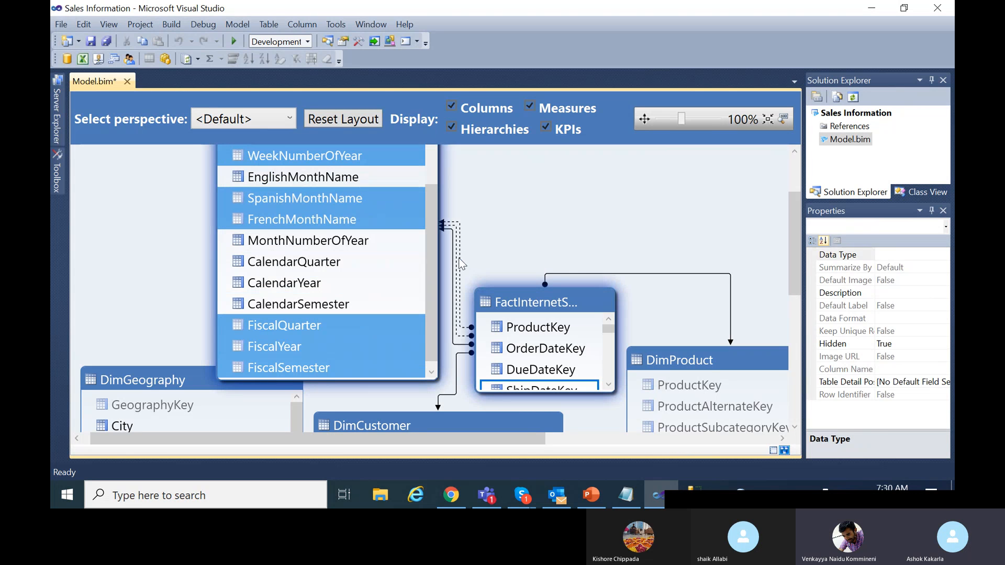
scroll(350, 295, up, 2)
scroll(351, 296, up, 1)
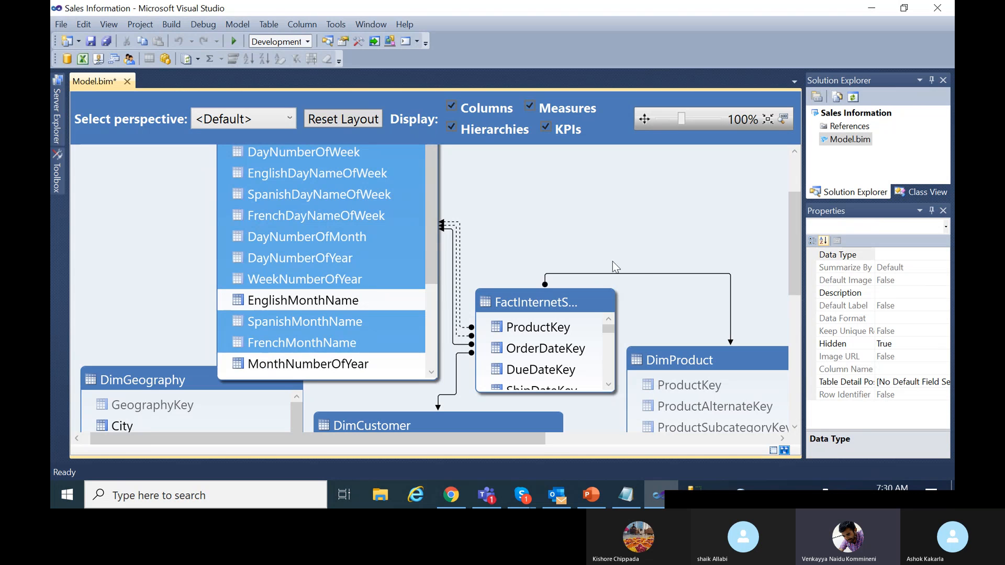
drag(486, 440, 603, 429)
drag(349, 305, 404, 174)
drag(466, 258, 576, 378)
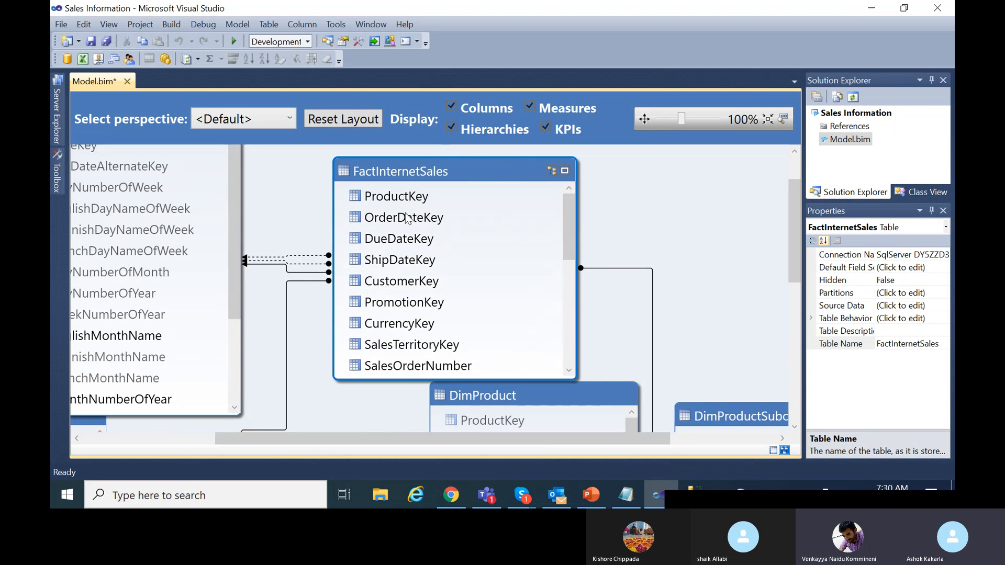
click(408, 198)
drag(570, 255, 572, 347)
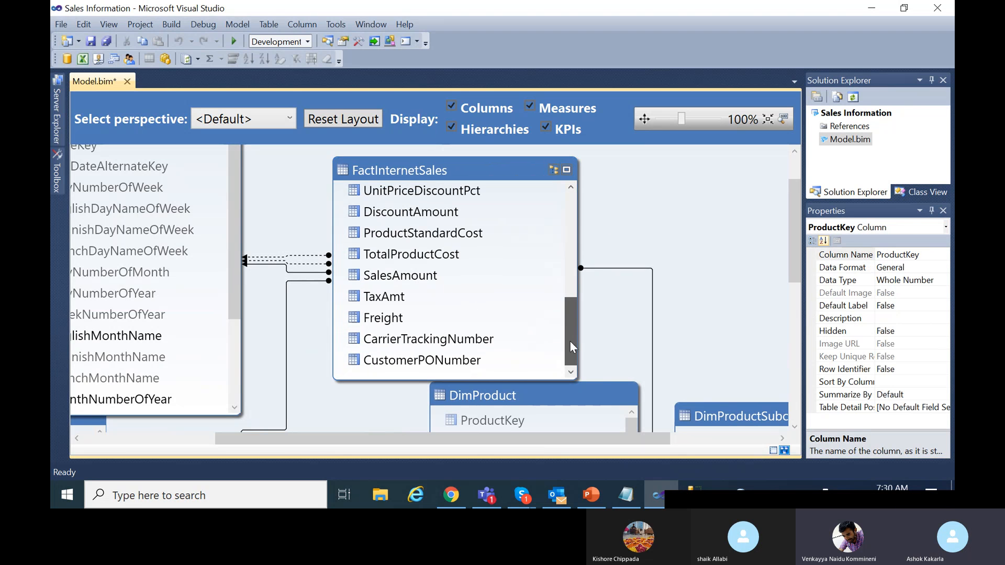
shift+click(461, 360)
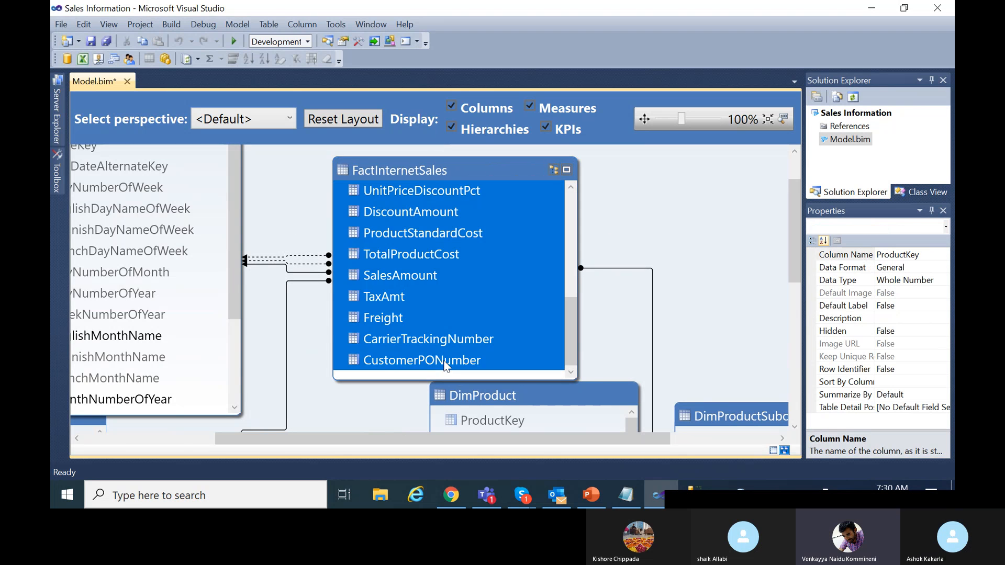
ctrl+click(418, 272)
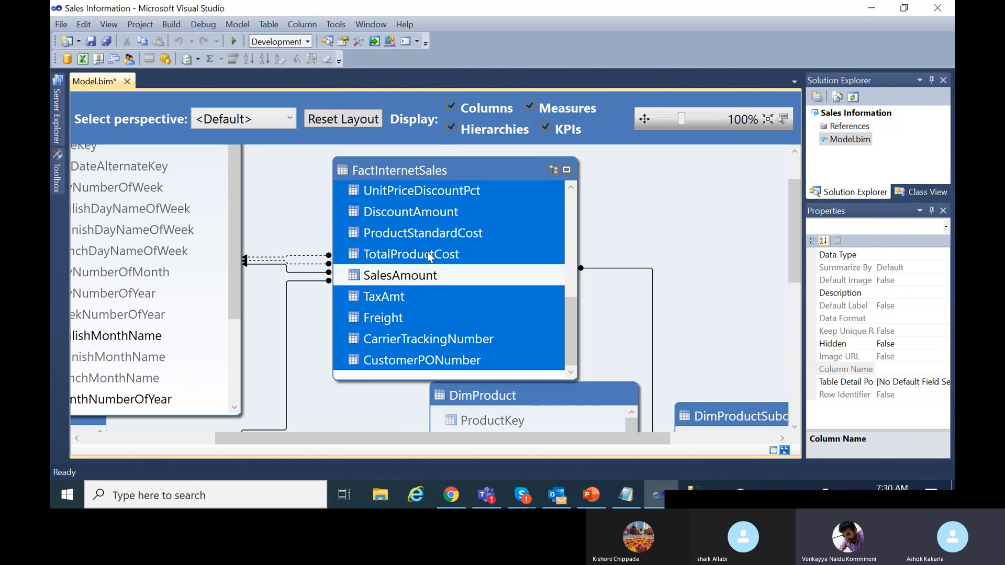
ctrl+click(428, 256)
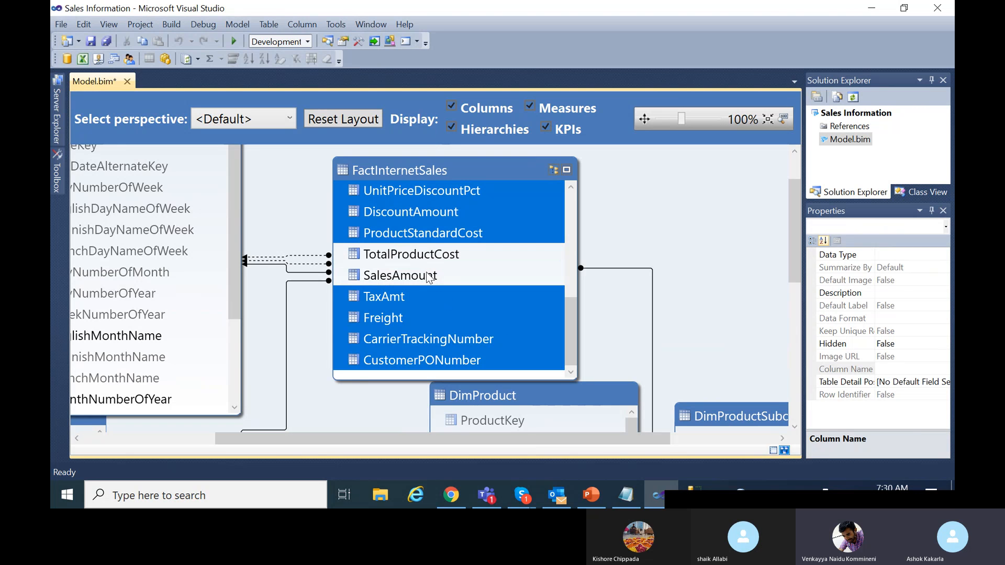
ctrl+click(404, 297)
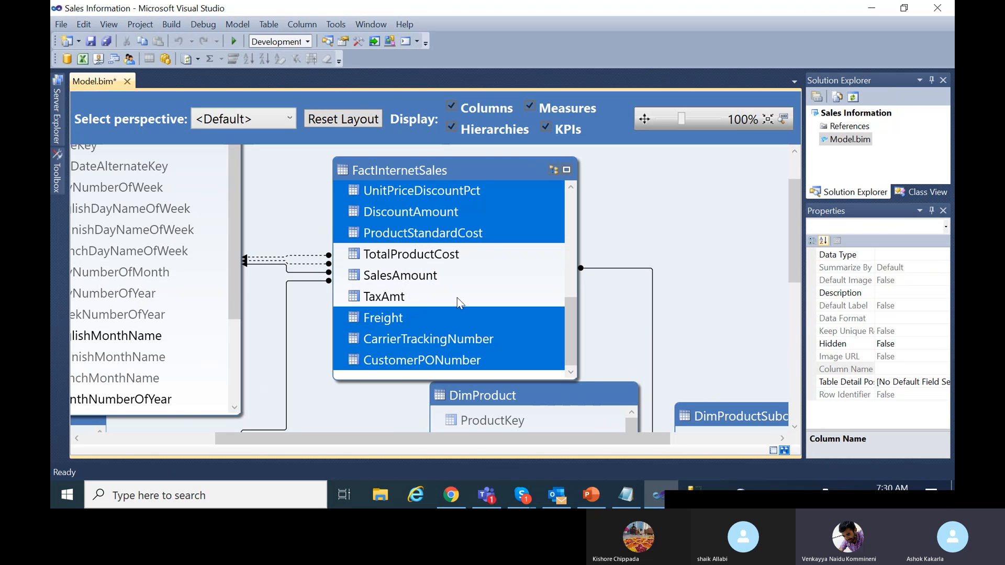
scroll(460, 299, up, 1)
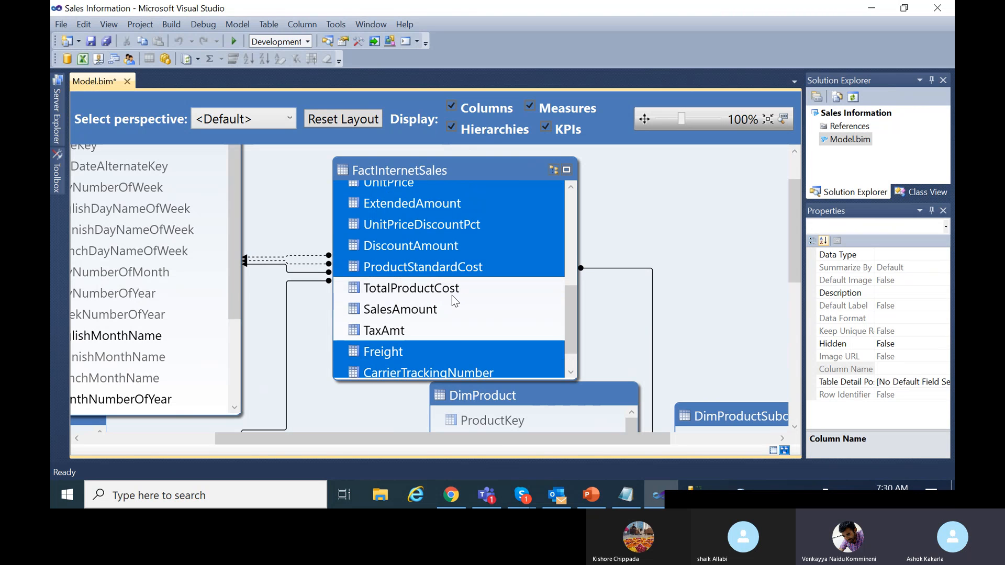
scroll(451, 295, up, 1)
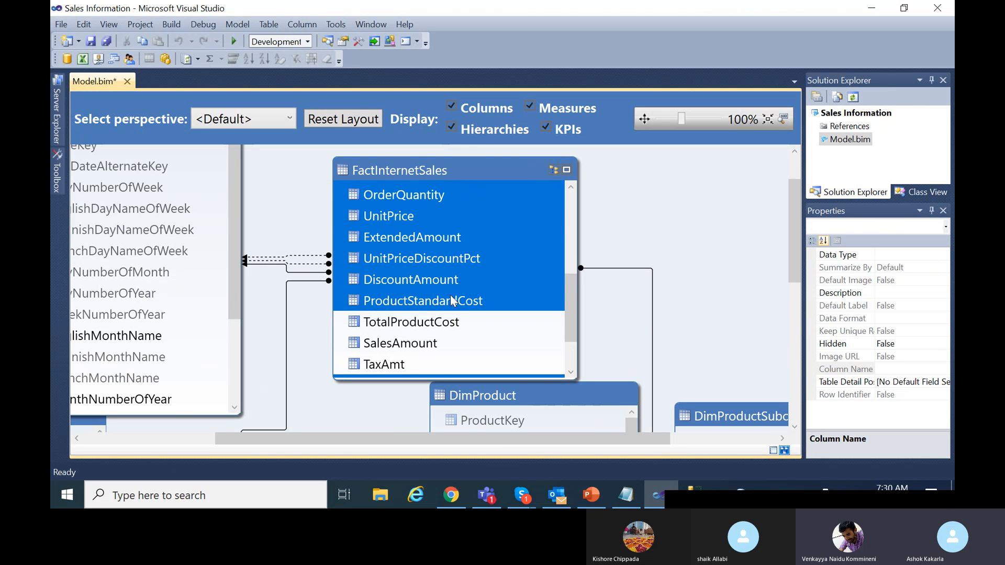
ctrl+click(401, 219)
ctrl+click(423, 201)
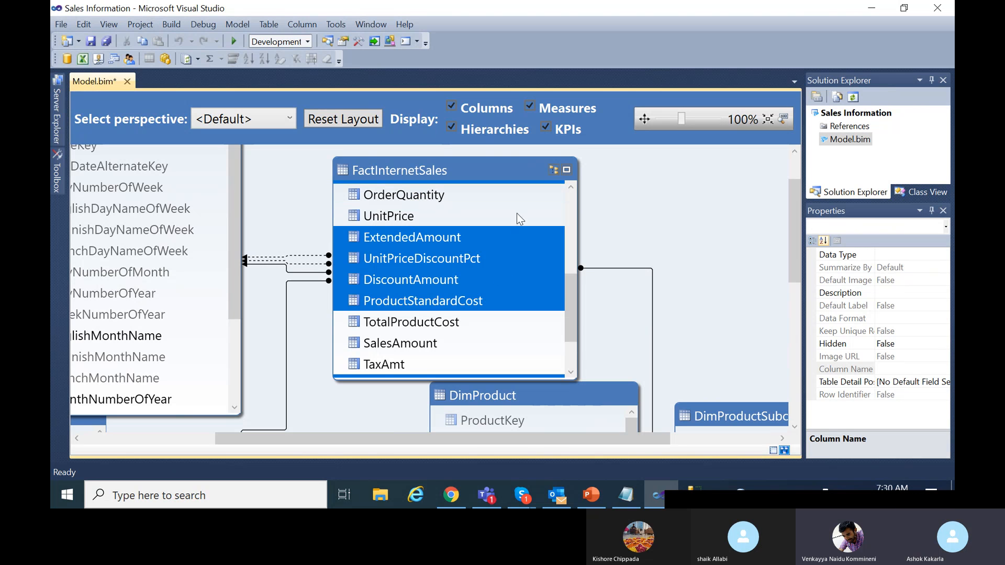
right_click(511, 244)
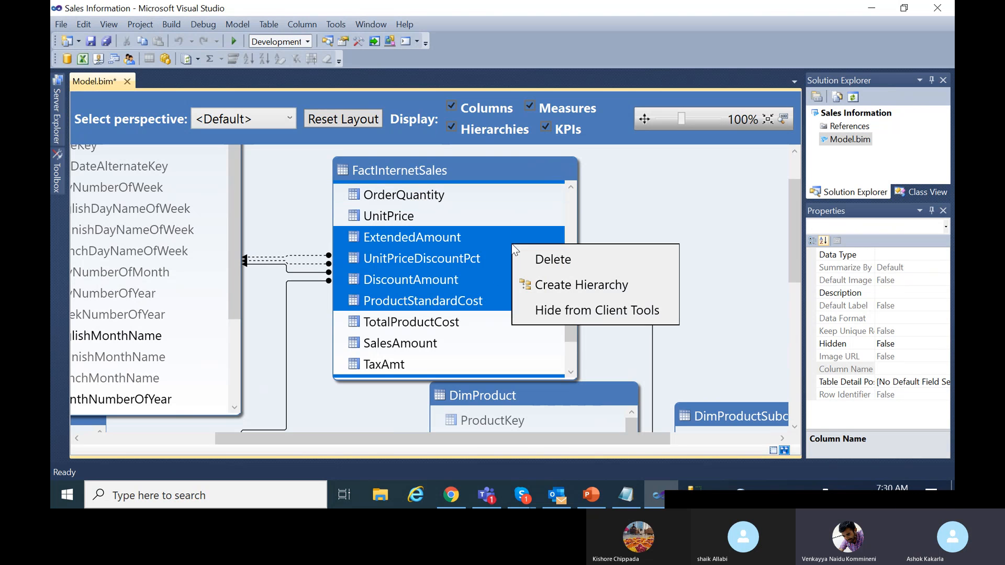
click(584, 313)
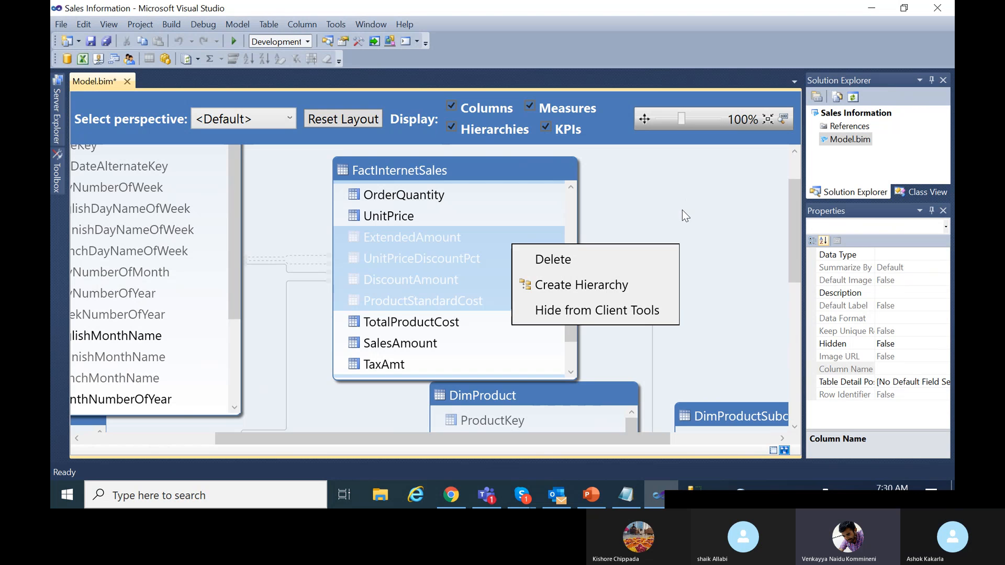
scroll(499, 317, up, 1)
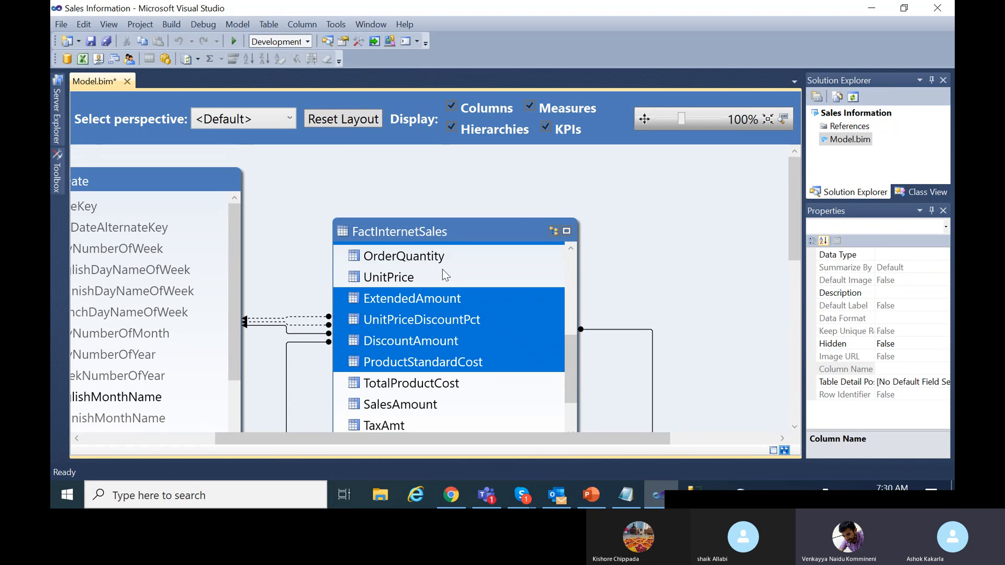
click(409, 282)
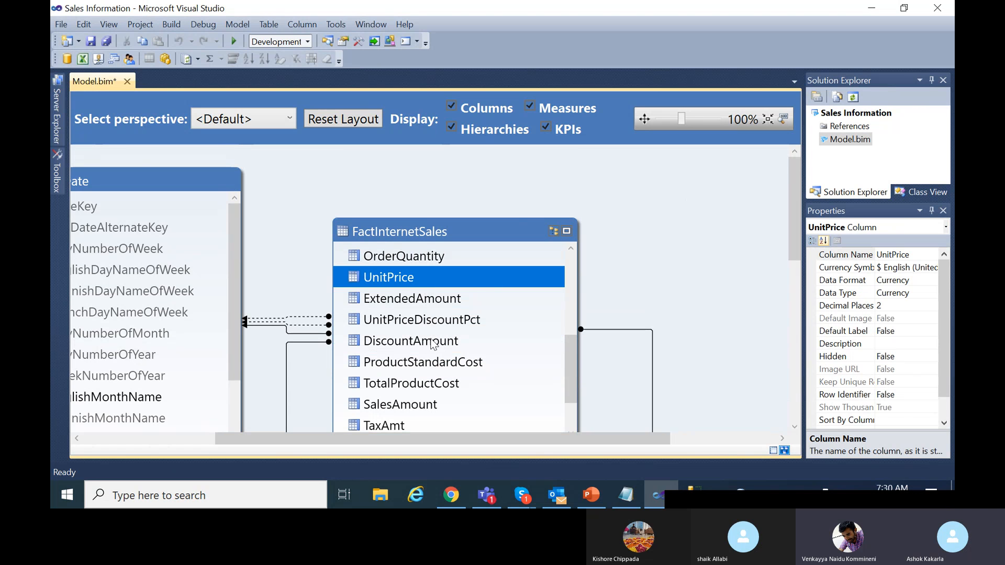
ctrl+click(424, 257)
scroll(424, 340, down, 1)
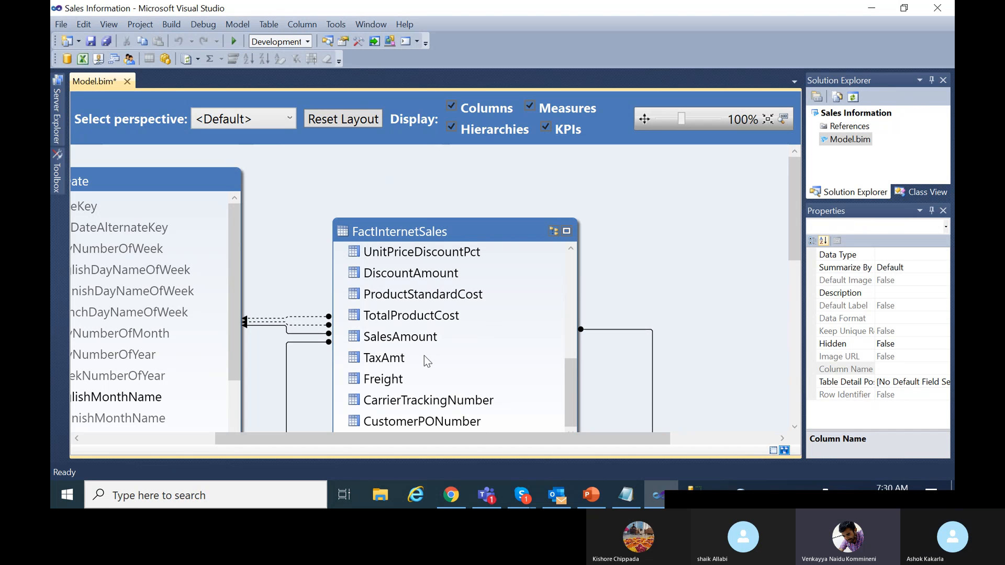
scroll(455, 353, up, 5)
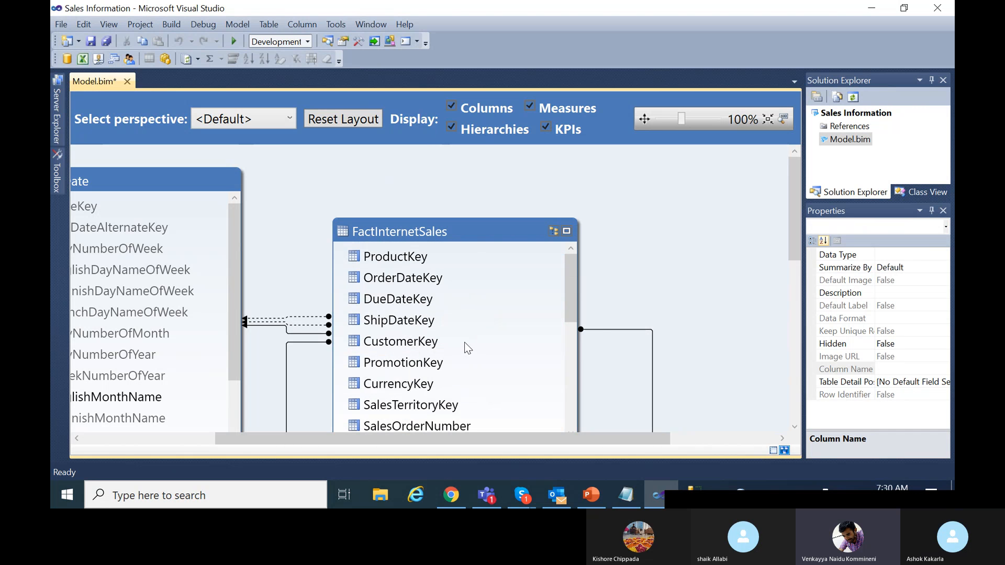
scroll(674, 288, down, 1)
scroll(674, 290, up, 1)
Select every FactInternetSales column from ProductKey through CustomerPONumber.
mouse_move(791, 198)
mouse_down()
mouse_move(796, 231)
mouse_move(794, 209)
mouse_up()
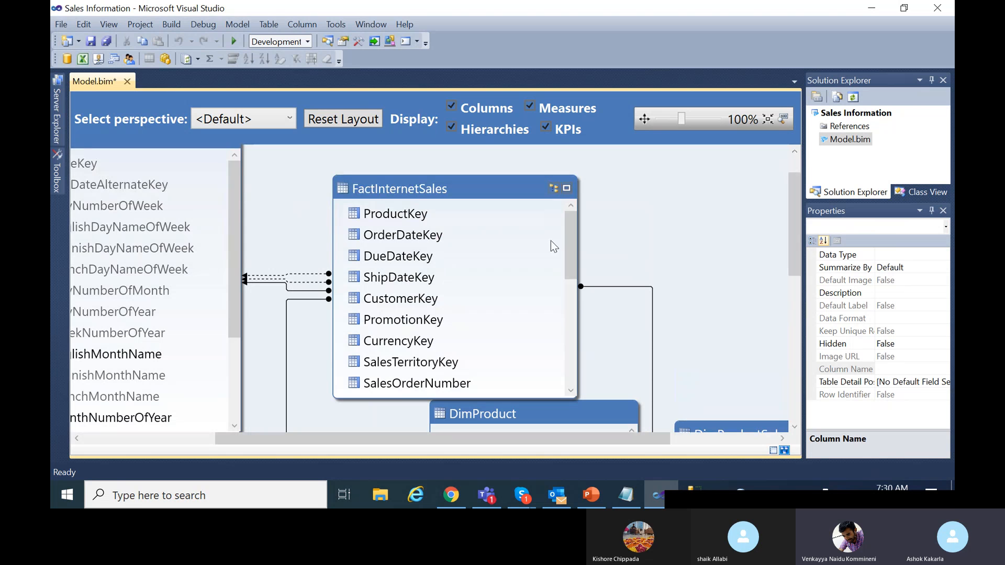
click(565, 231)
click(428, 222)
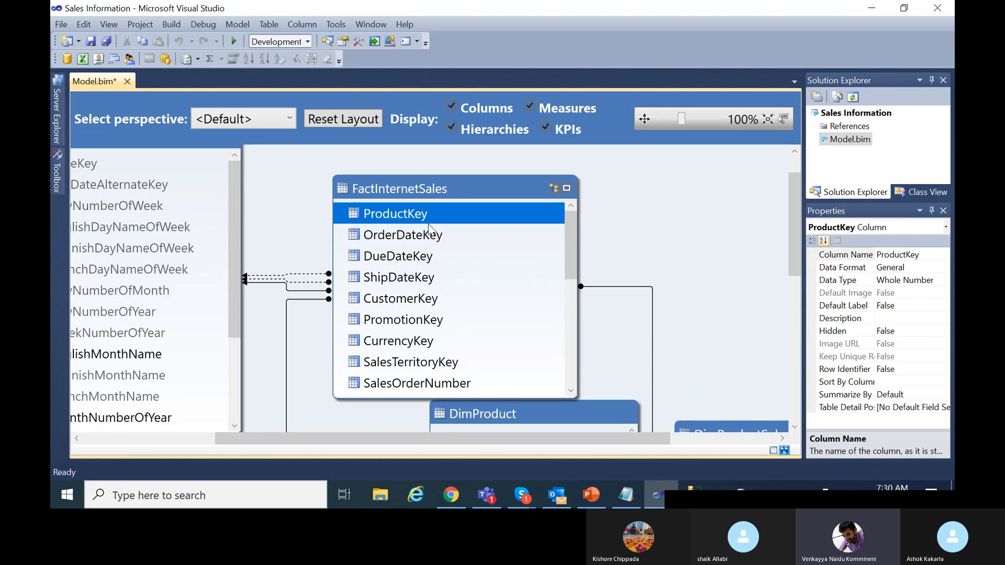
scroll(450, 314, down, 6)
shift+click(460, 378)
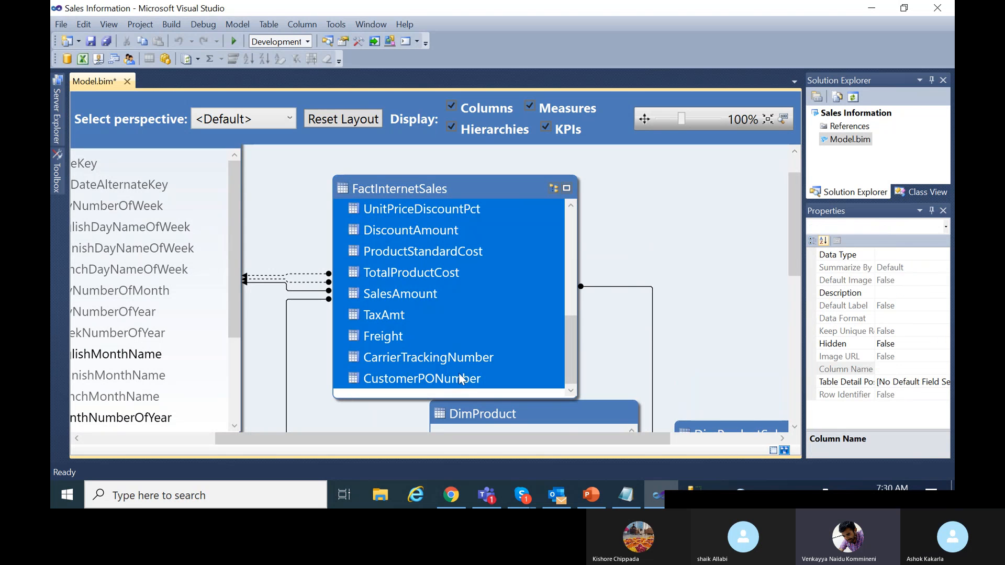
drag(570, 338, 572, 205)
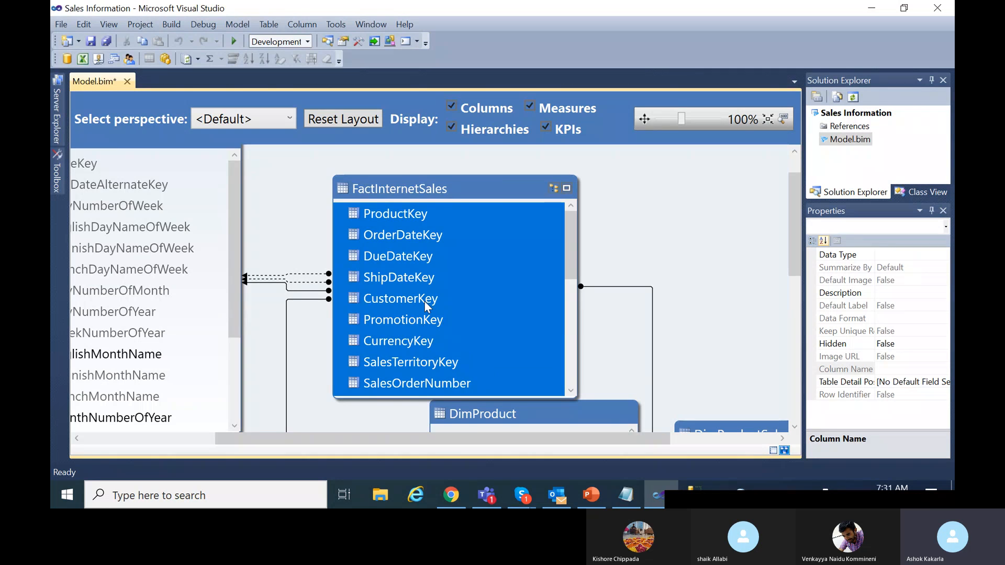
scroll(423, 301, down, 5)
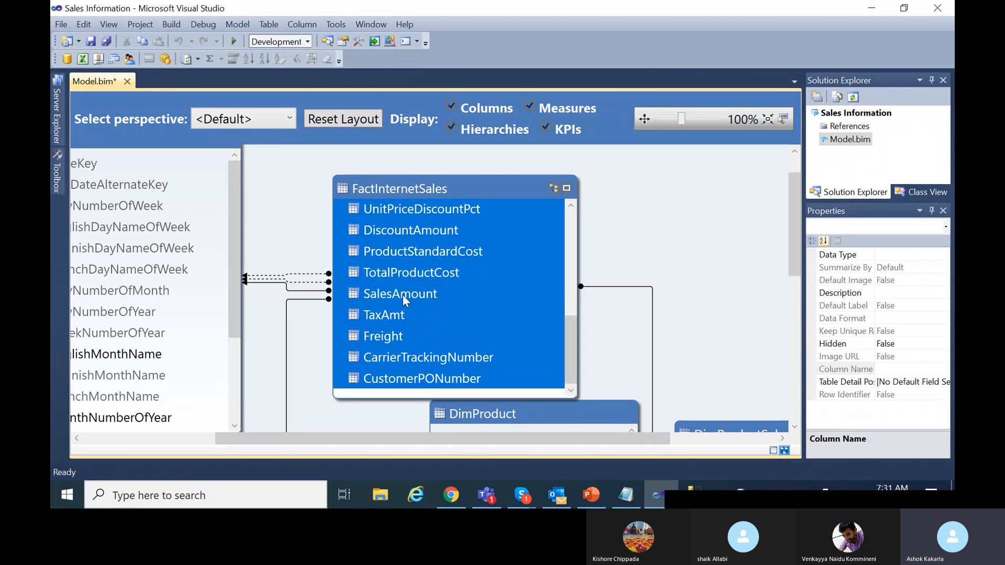
Deselect SalesAmount, TaxAmt, TotalProductCost, OrderQuantity and UnitPrice from the selection.
ctrl+click(405, 296)
ctrl+click(398, 315)
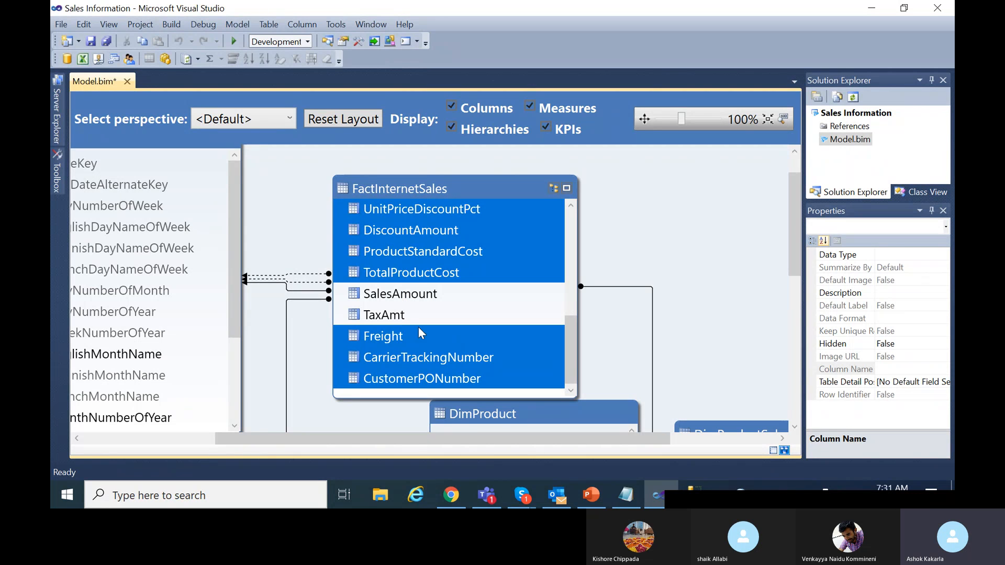
ctrl+click(407, 273)
scroll(438, 313, up, 3)
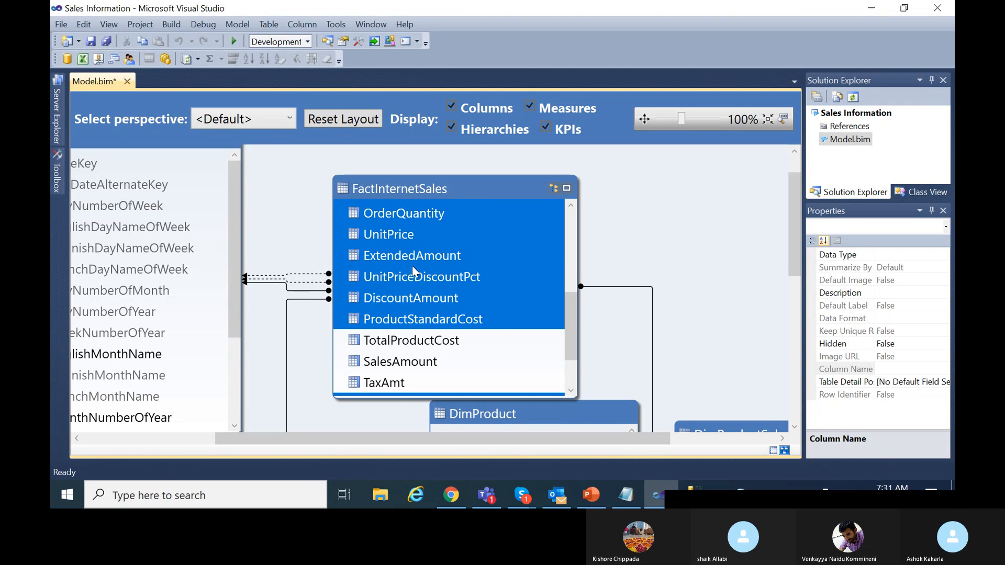
scroll(409, 271, up, 2)
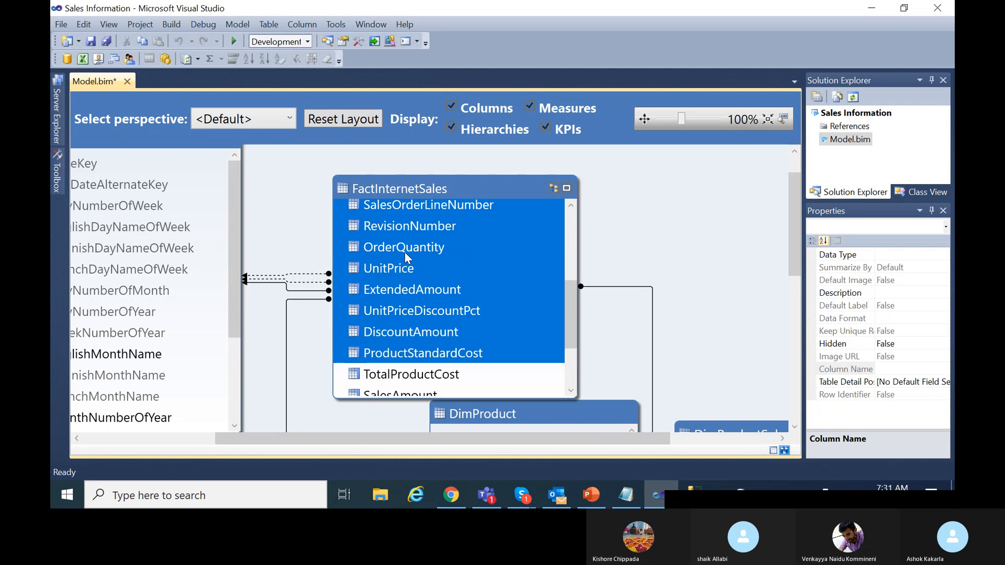
ctrl+click(404, 250)
scroll(414, 310, up, 2)
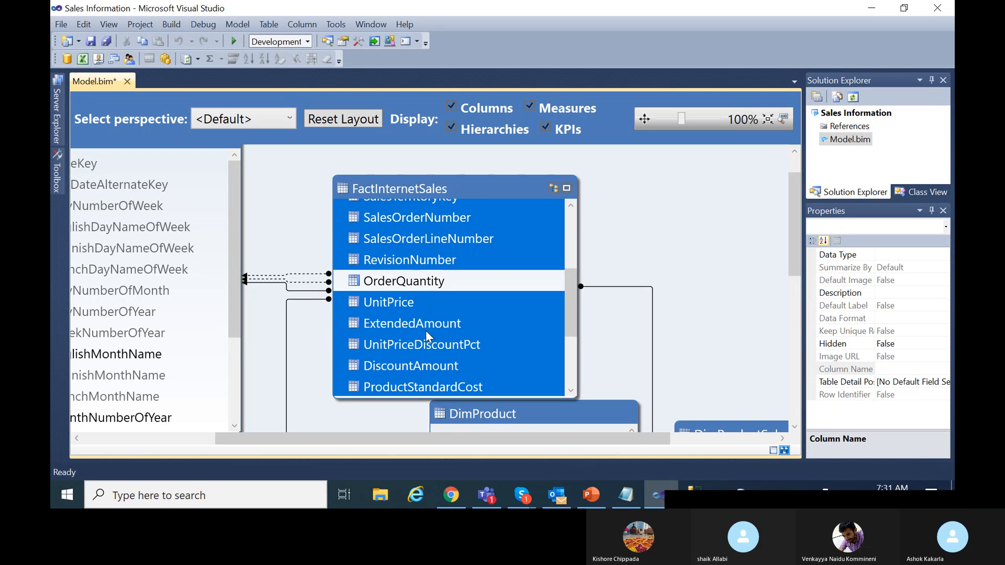
ctrl+click(402, 303)
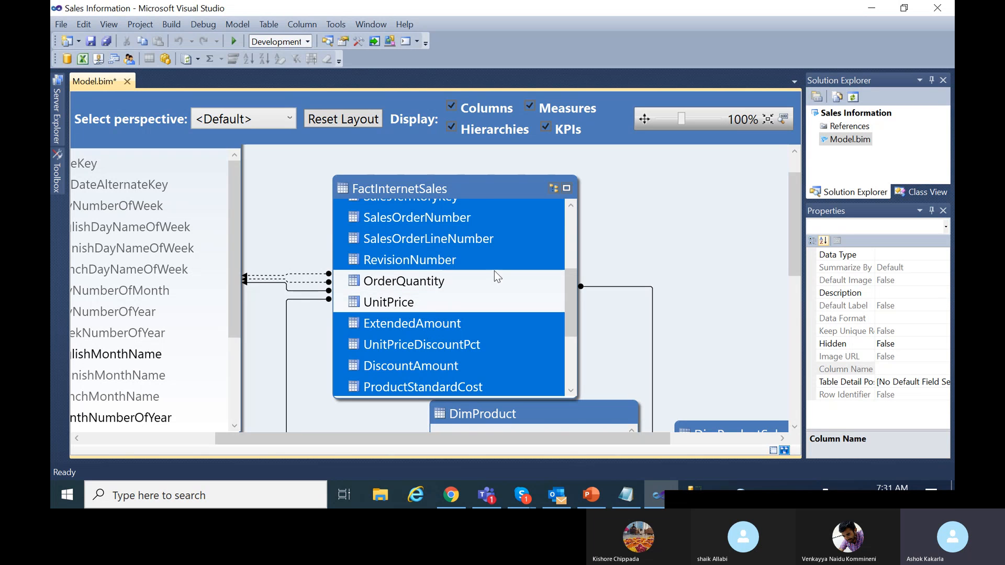
Hide the remaining selected columns from client tools.
right_click(521, 217)
click(597, 286)
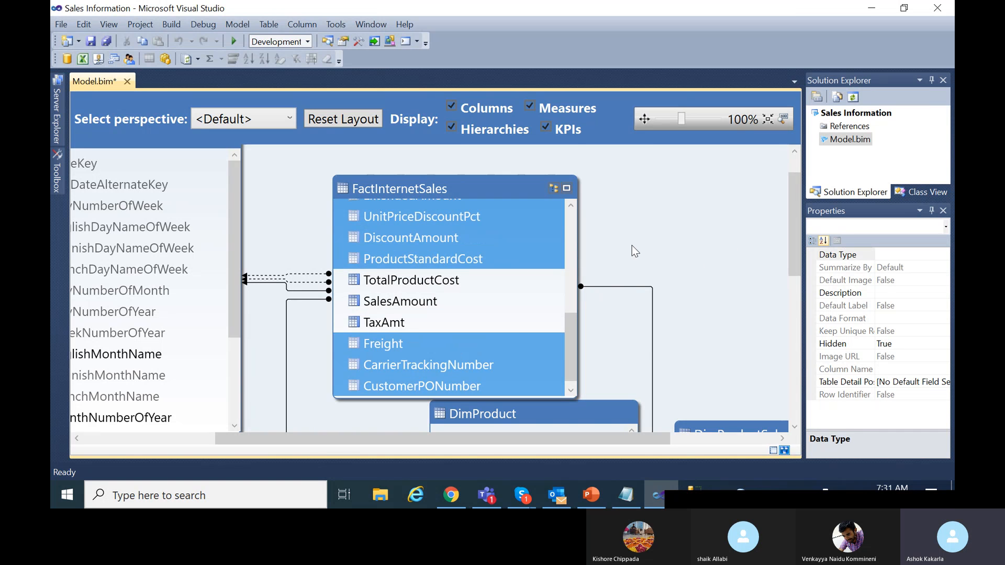
scroll(518, 337, down, 5)
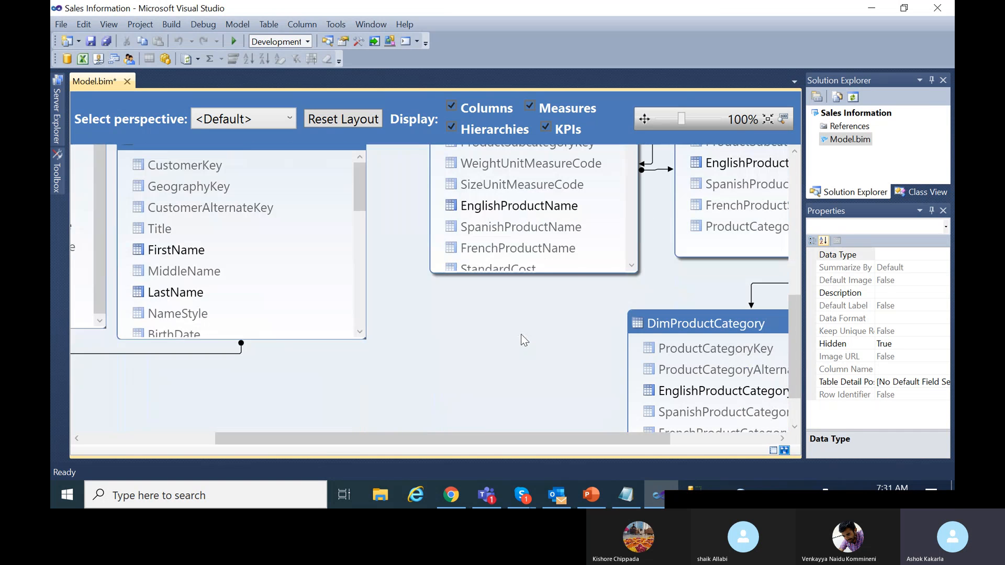
scroll(527, 334, up, 5)
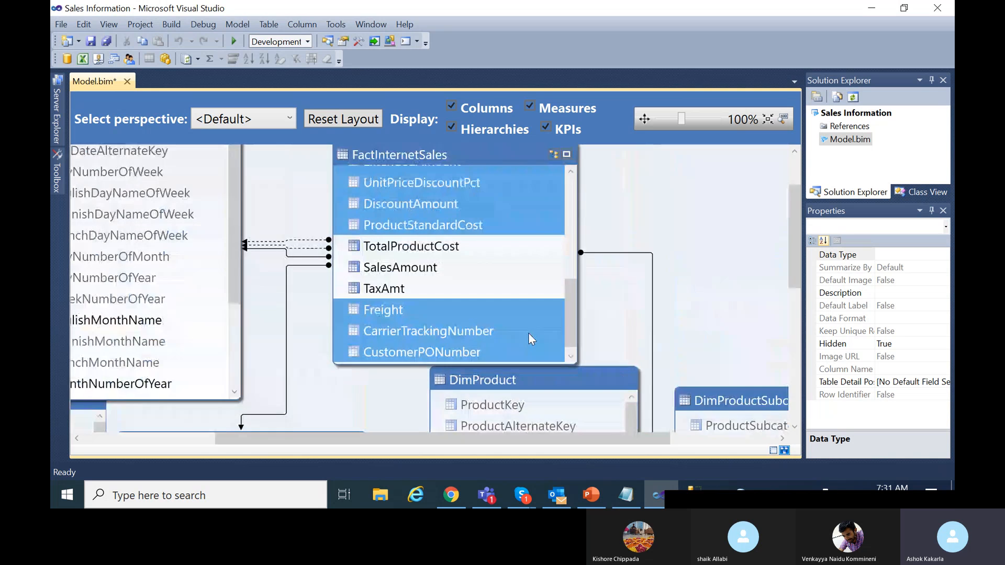
drag(486, 441, 352, 437)
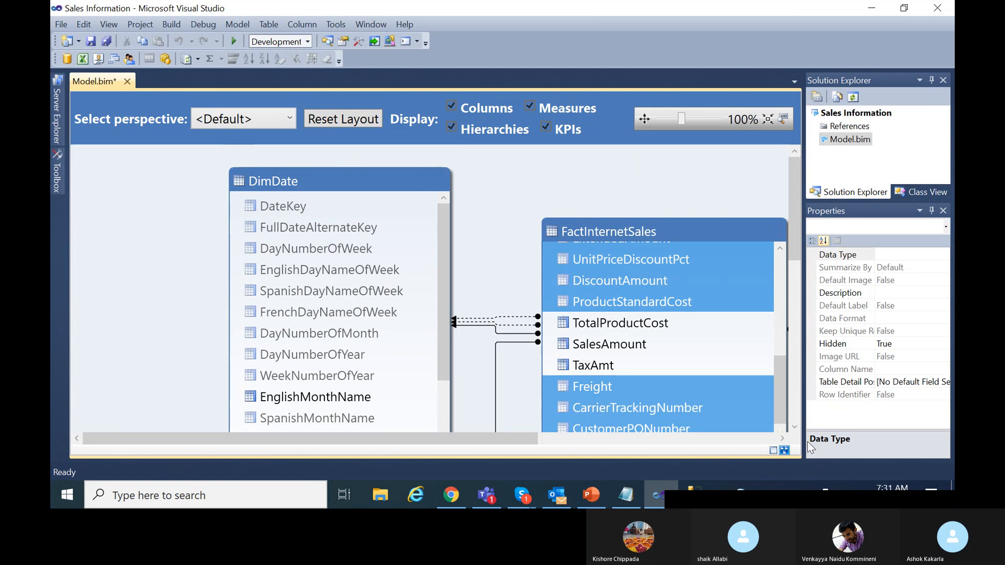
Return to the data grid, open DimDate, and select the first cell of Add Column.
click(773, 450)
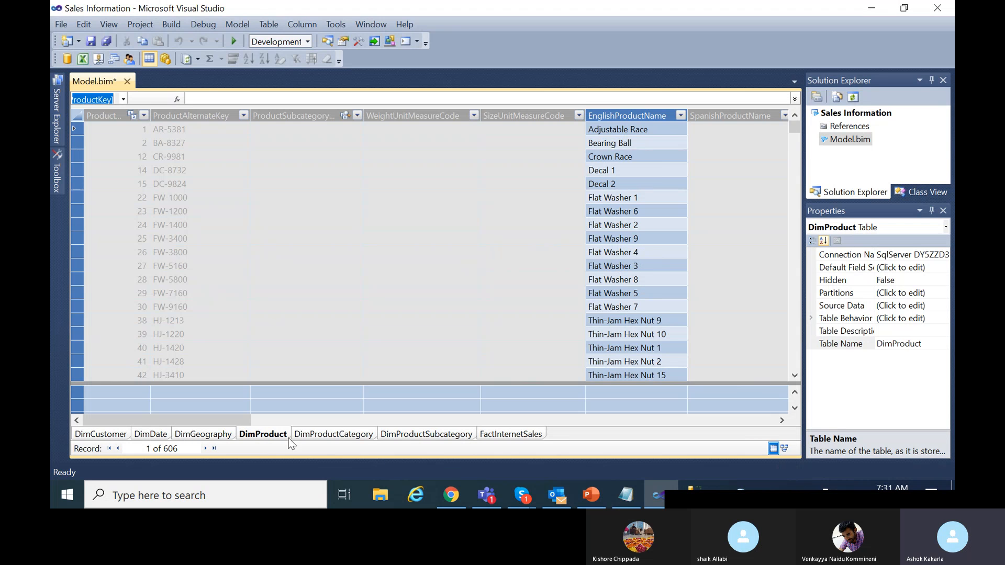
click(150, 434)
drag(340, 420, 766, 419)
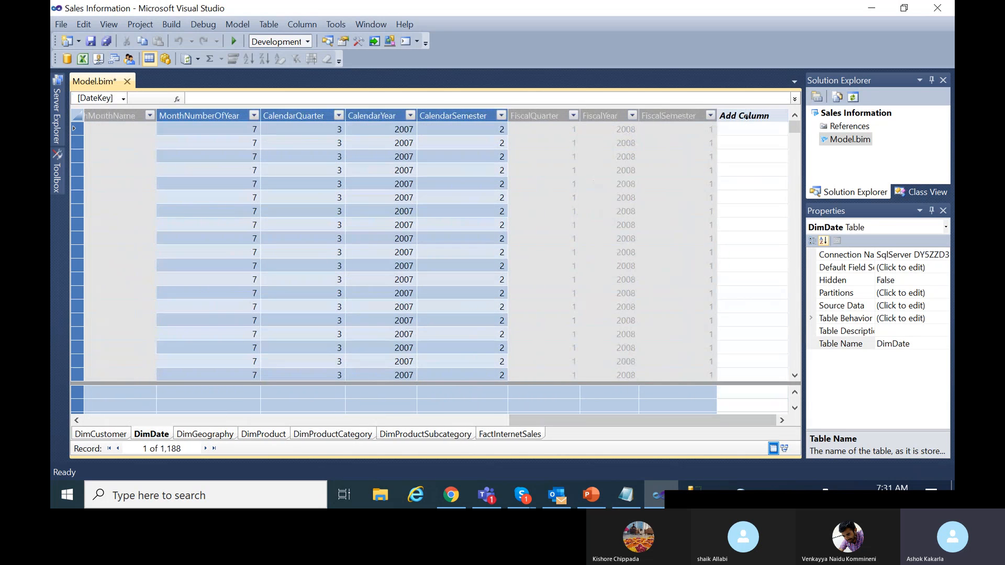
click(742, 123)
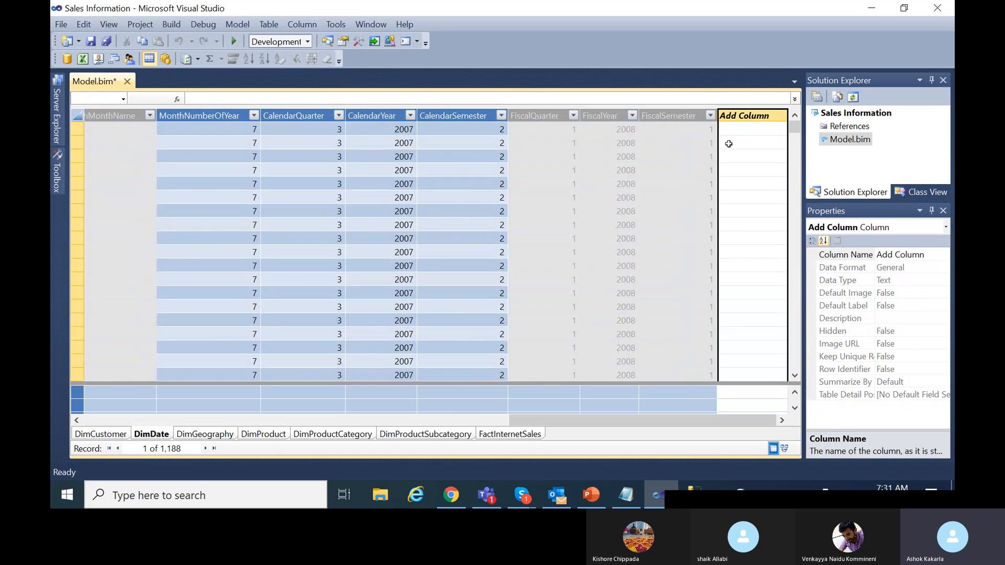
click(729, 124)
Begin the new column's formula as =LEFT(DimDate[DateKey],4) & "-" & MID.
click(346, 99)
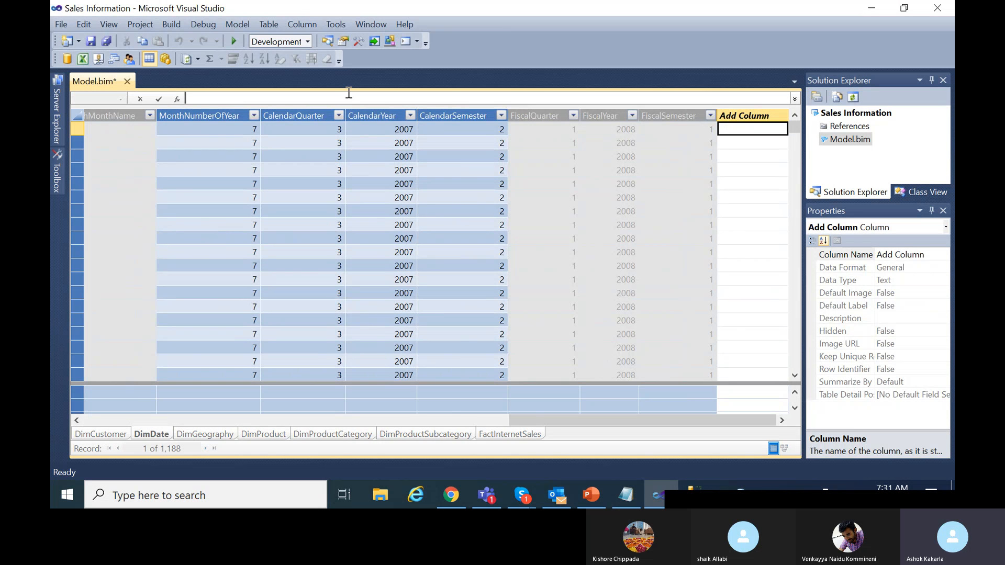
text(=)
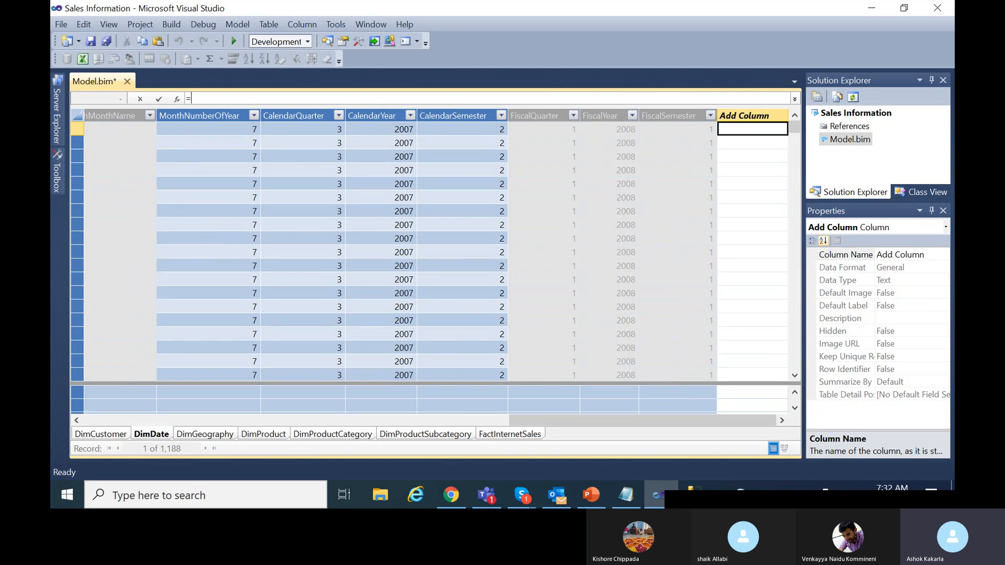
text(LEFT)
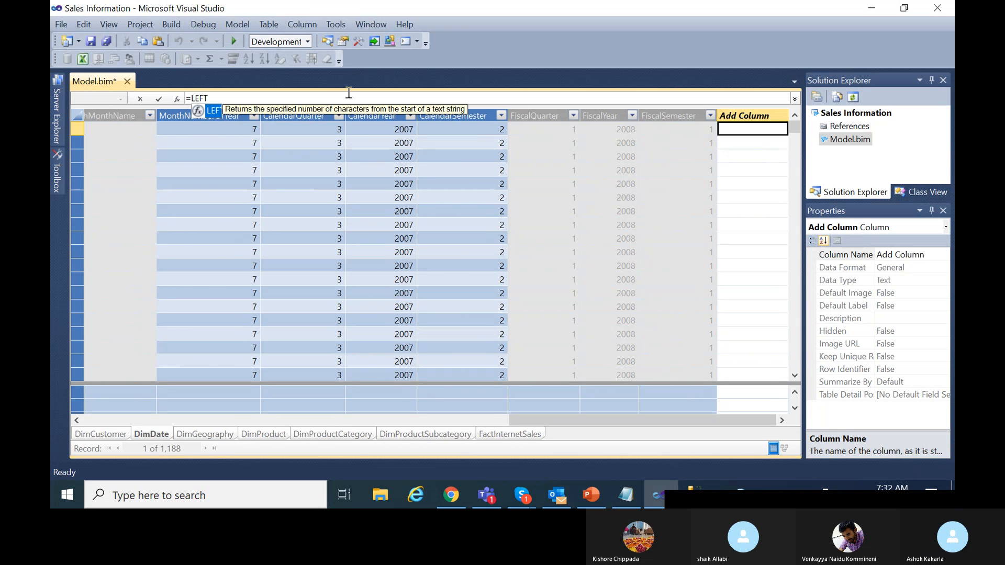
text((DI)
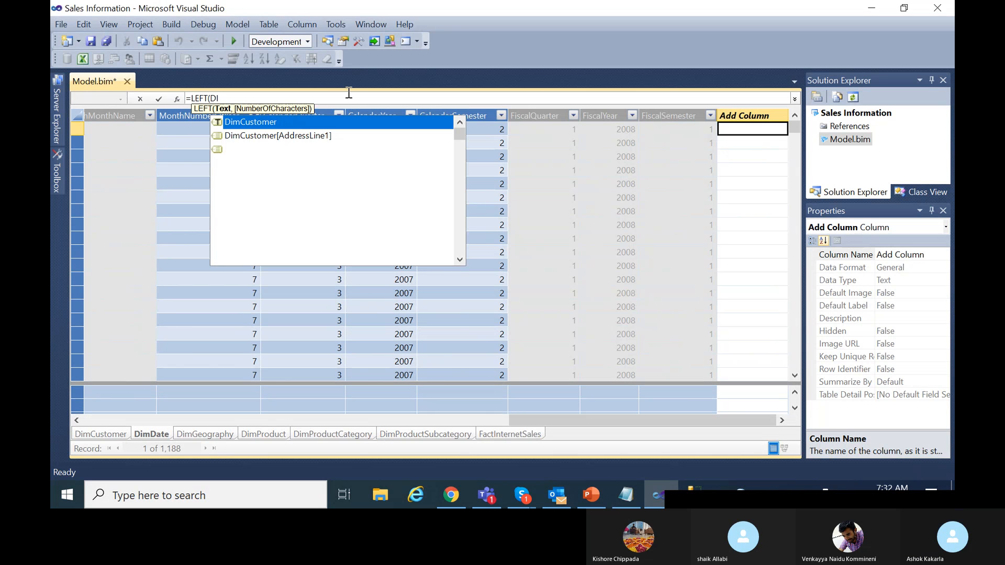
text(m)
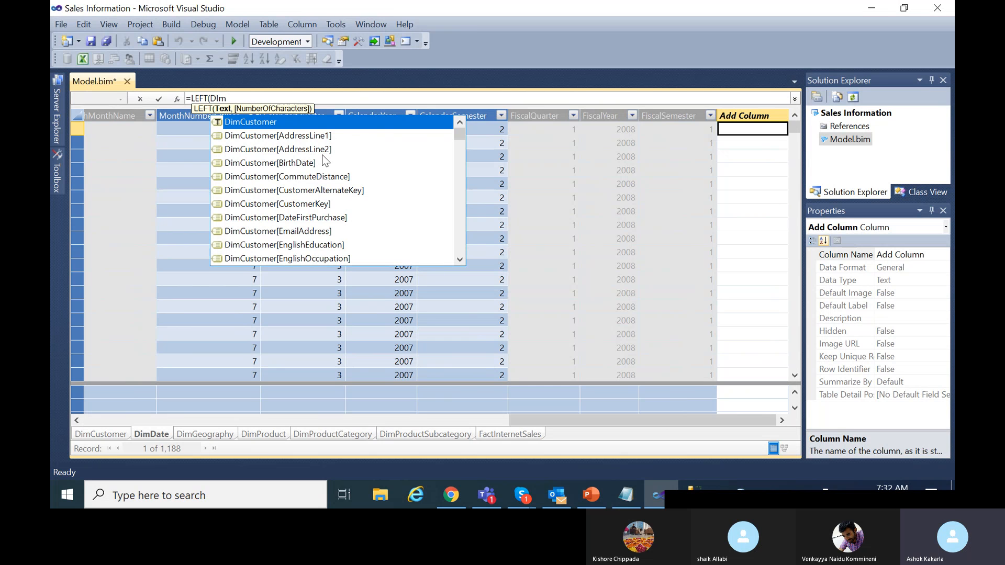
text(Date)
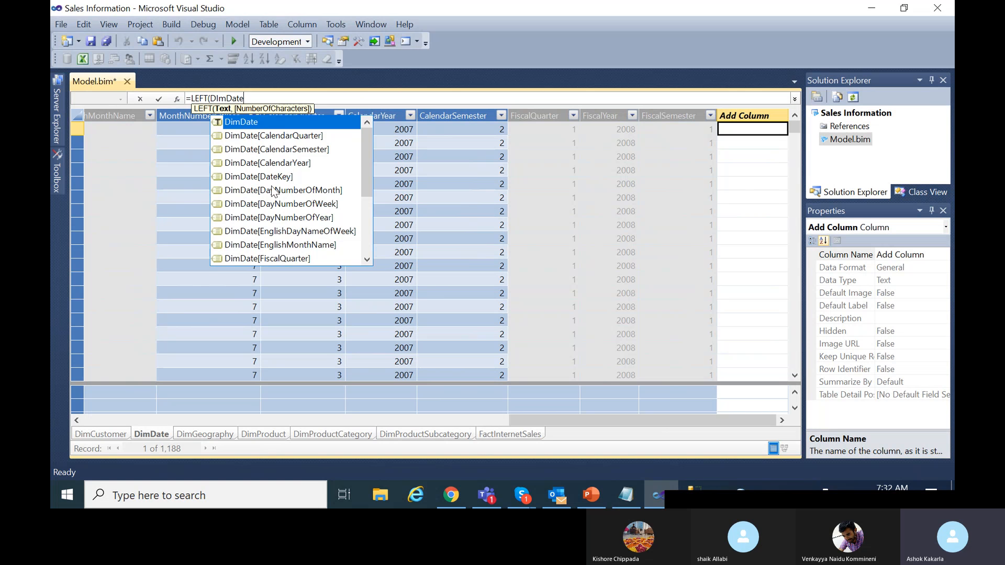
double_click(273, 175)
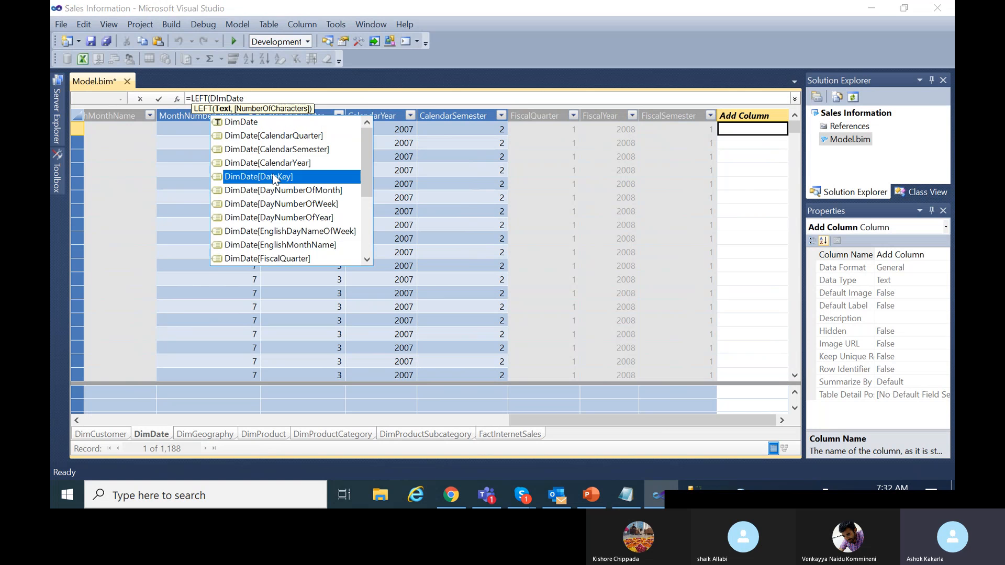
text(,)
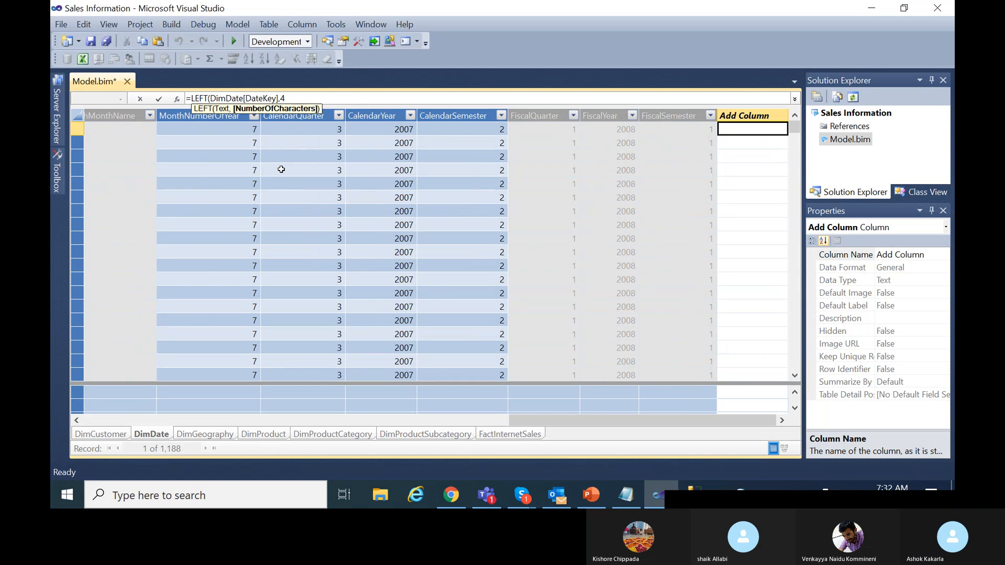
text(4))
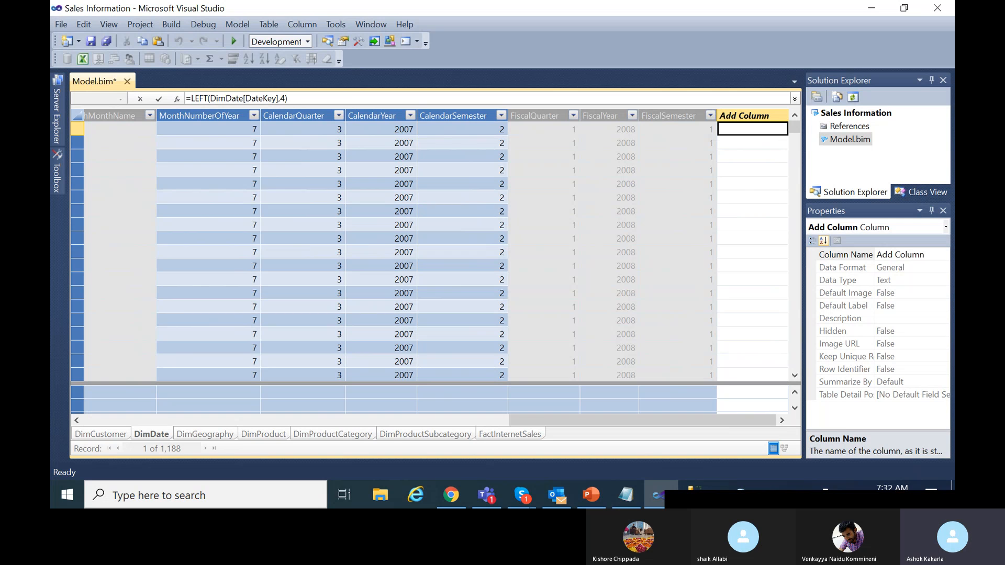
text( &)
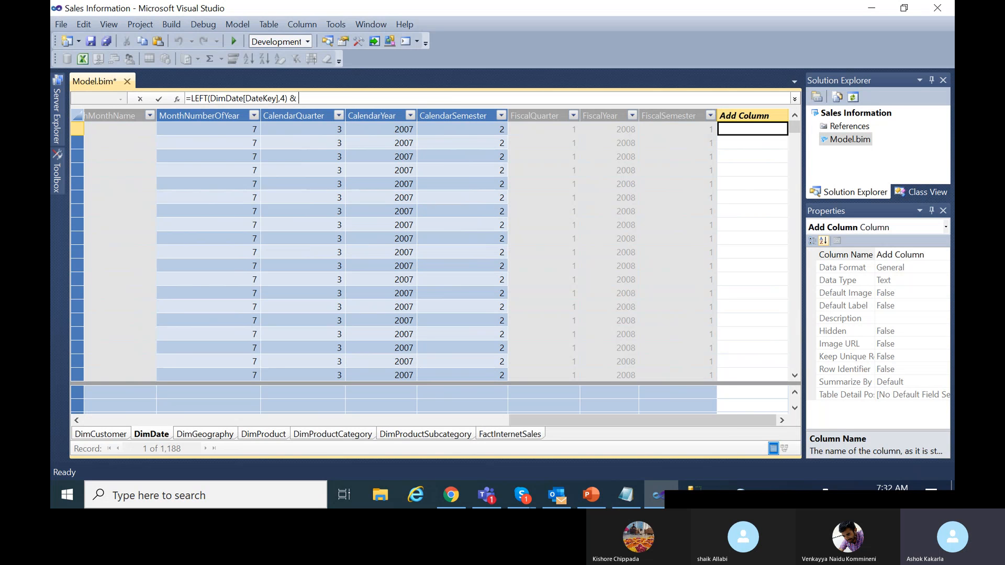
text( "-")
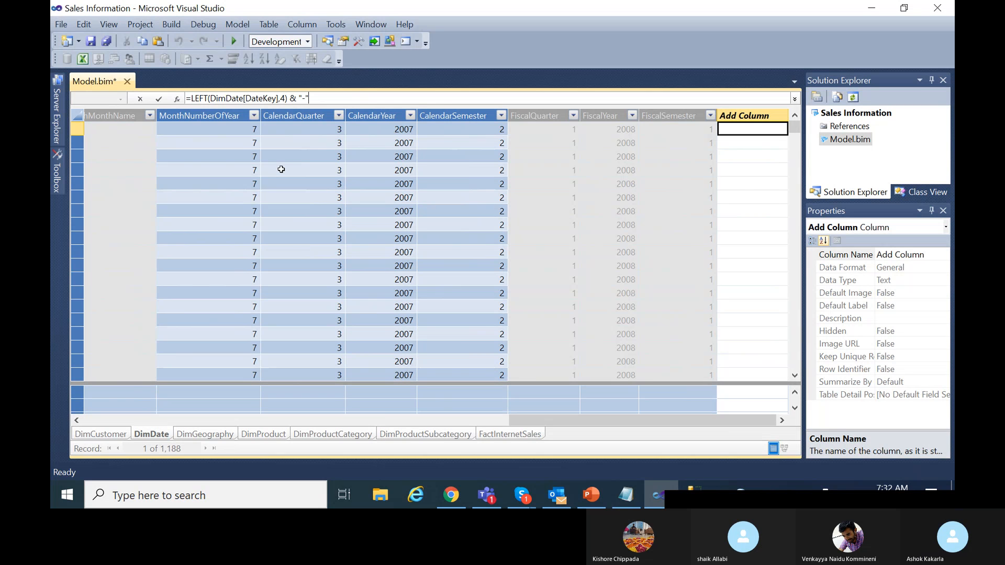
text( &)
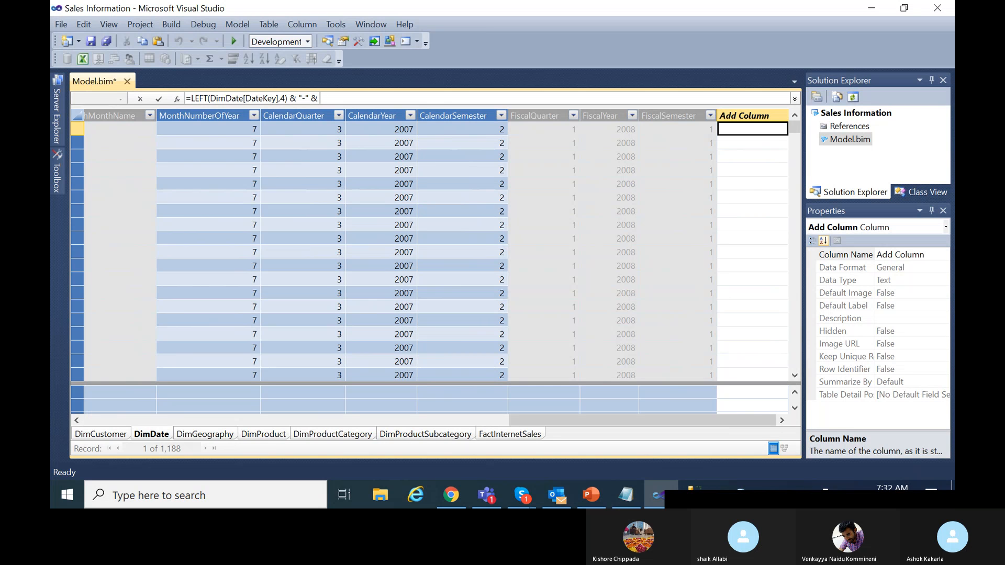
text(MI)
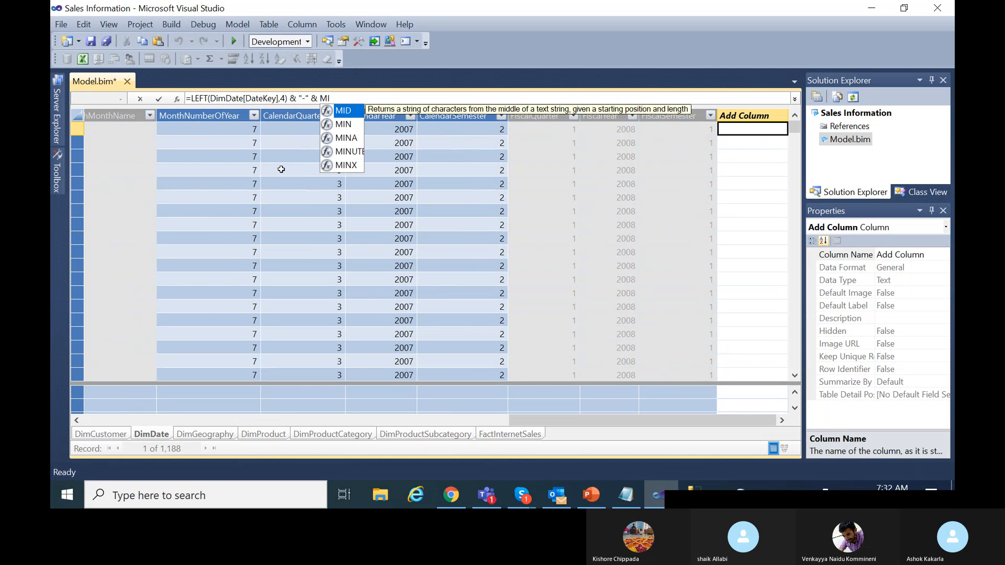
text(D)
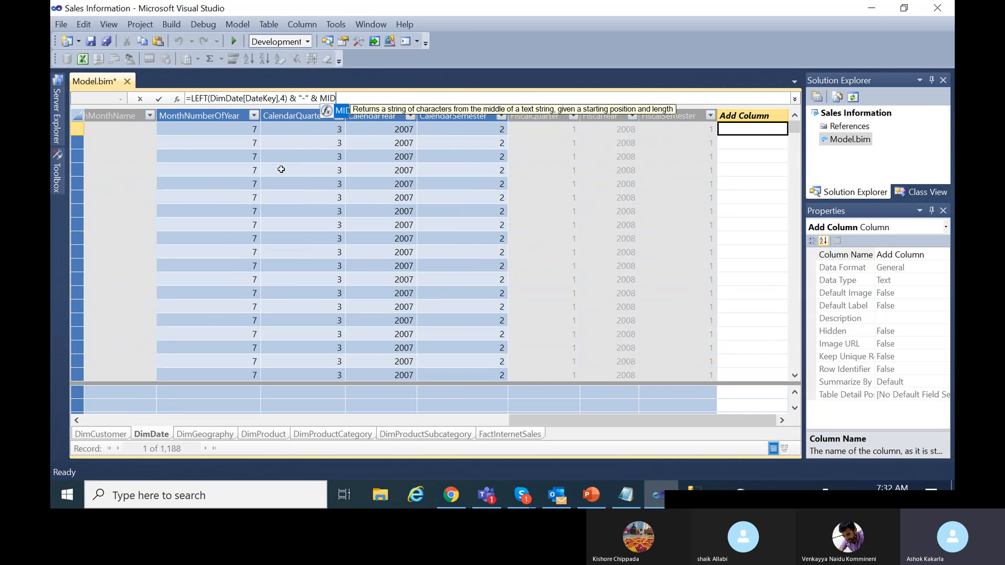
Complete it with MID(DimDate[DateKey],5,2) & "-" & RIGHT(DimDate[DateKey],2) and commit the column.
text((Dim)
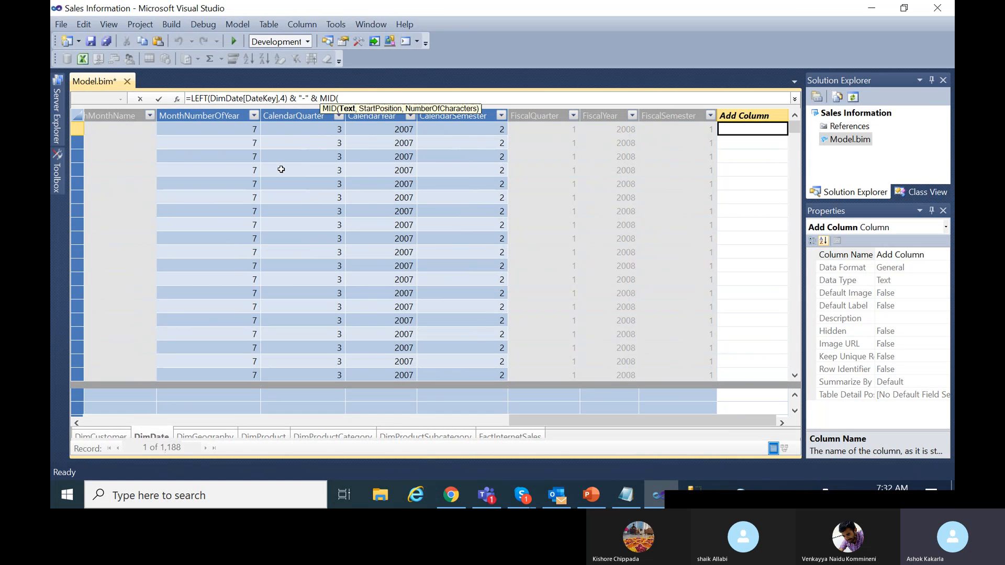
text(Date)
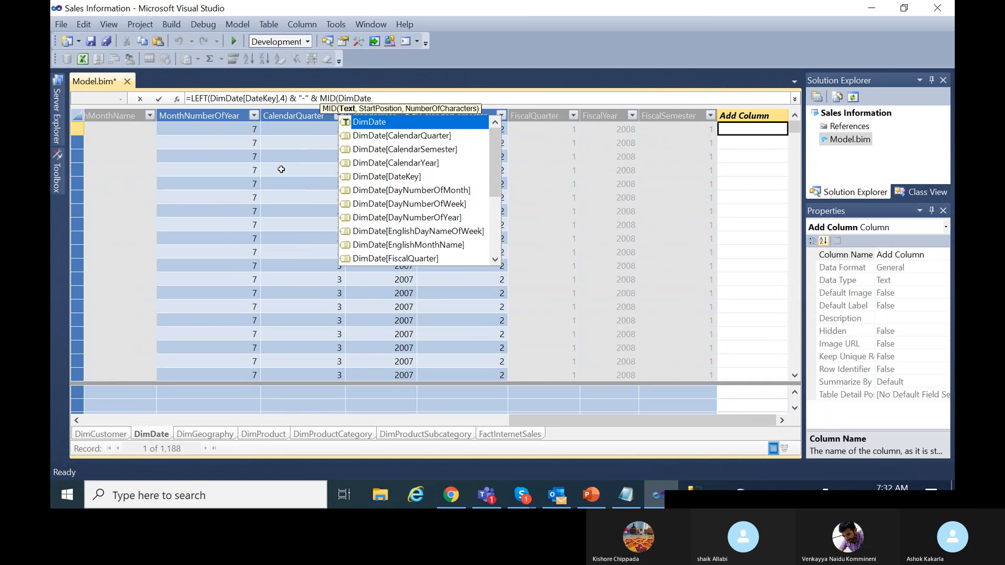
click(413, 177)
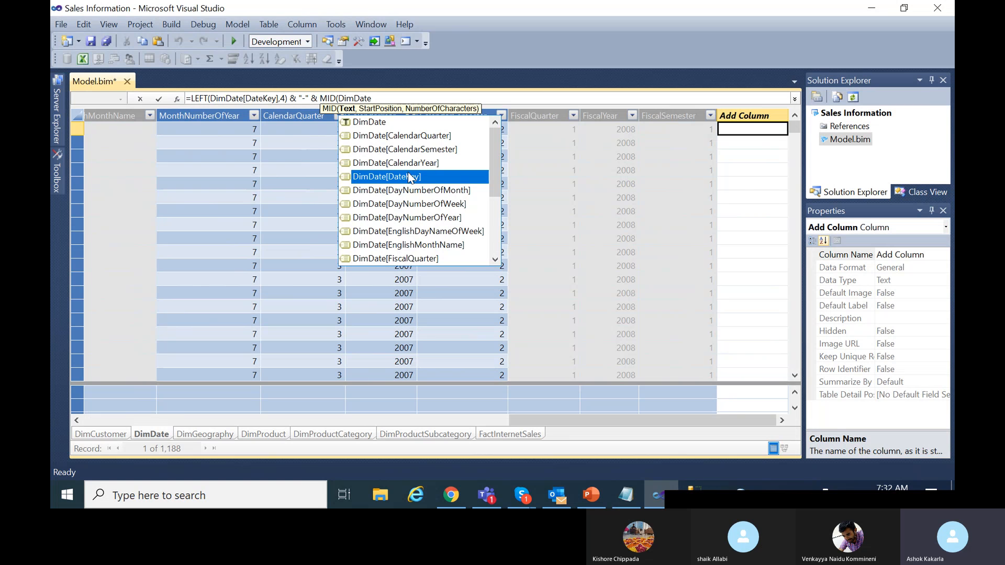
double_click(410, 177)
text(,)
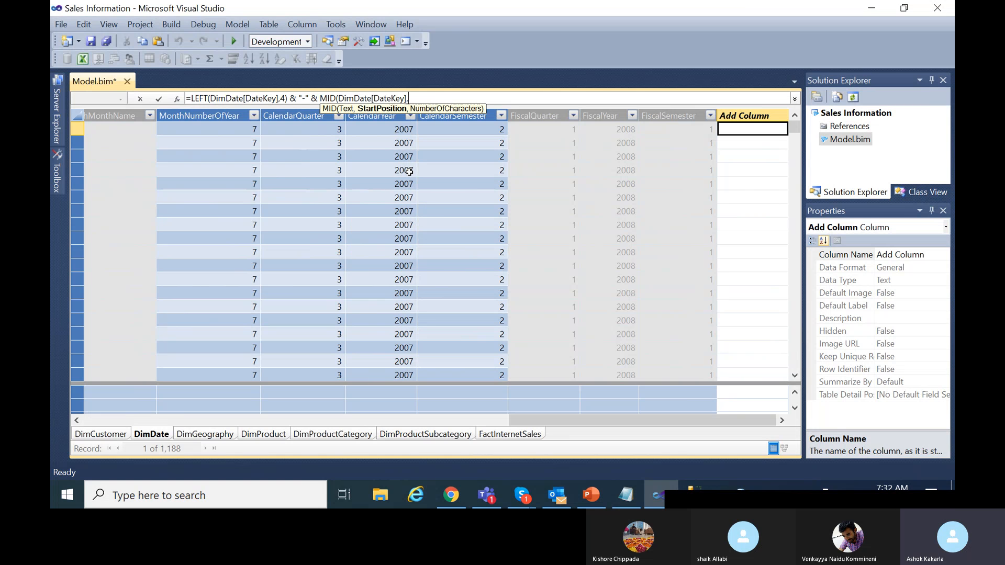
text(5,)
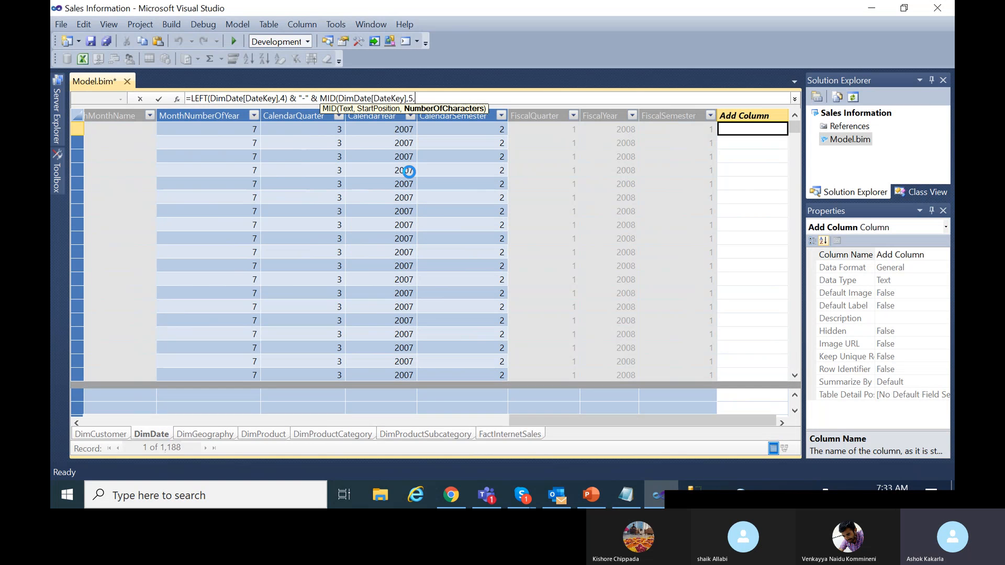
text(2))
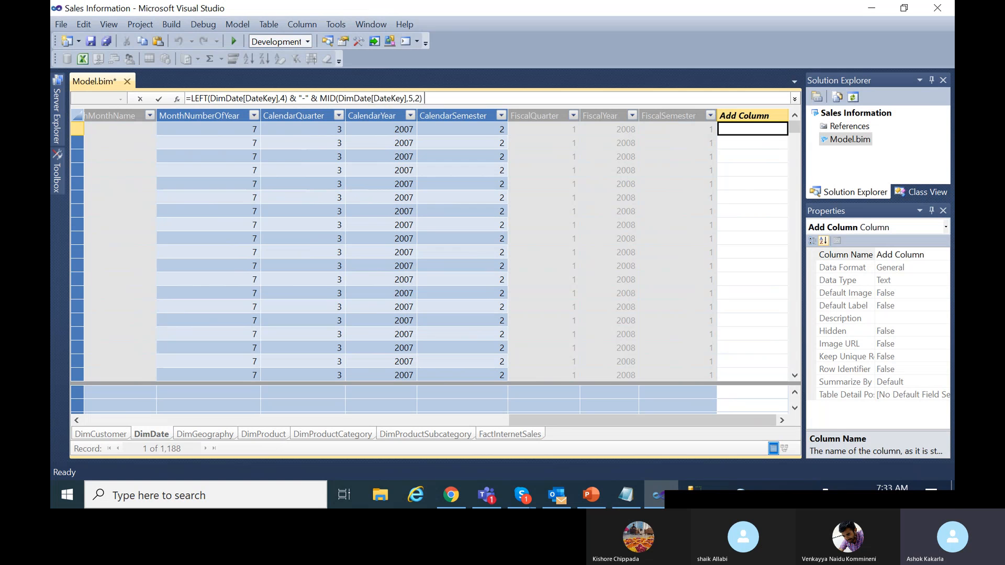
text( &)
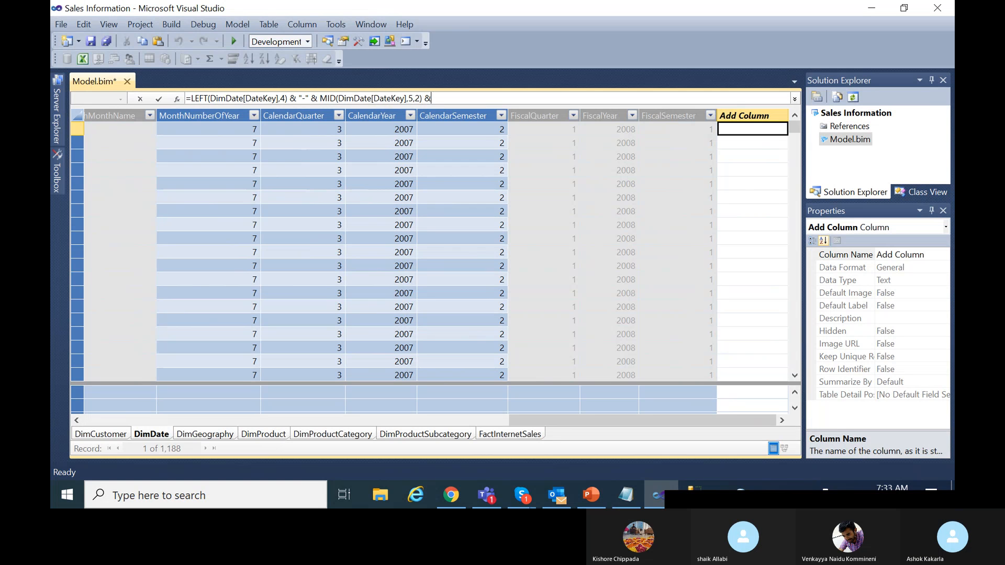
text( "-" &)
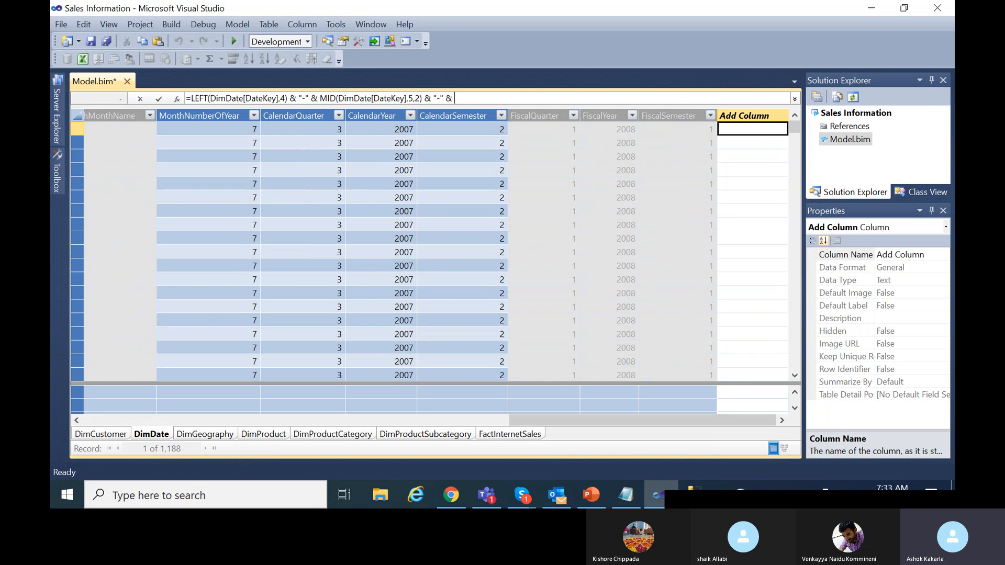
text( RIGHT)
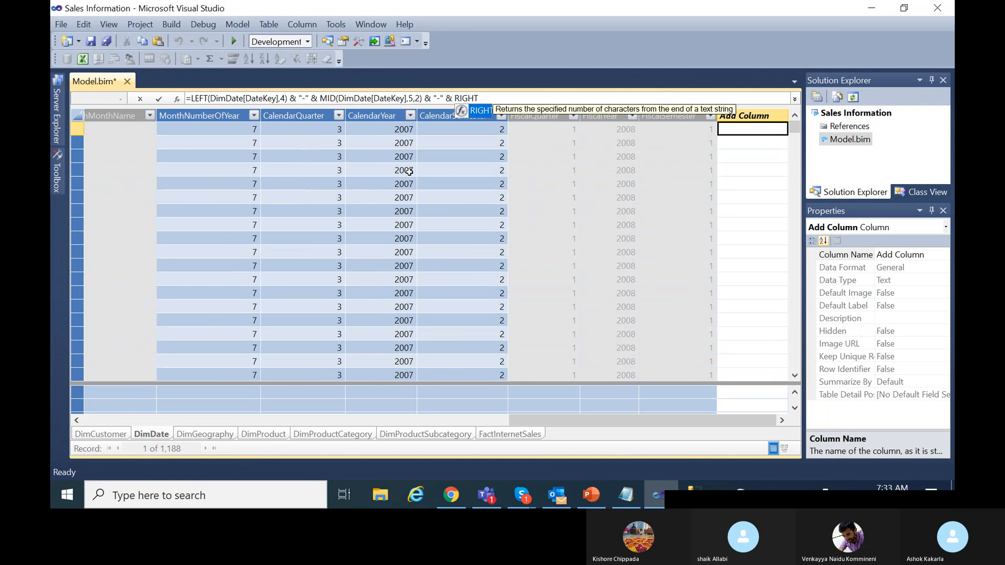
text(()
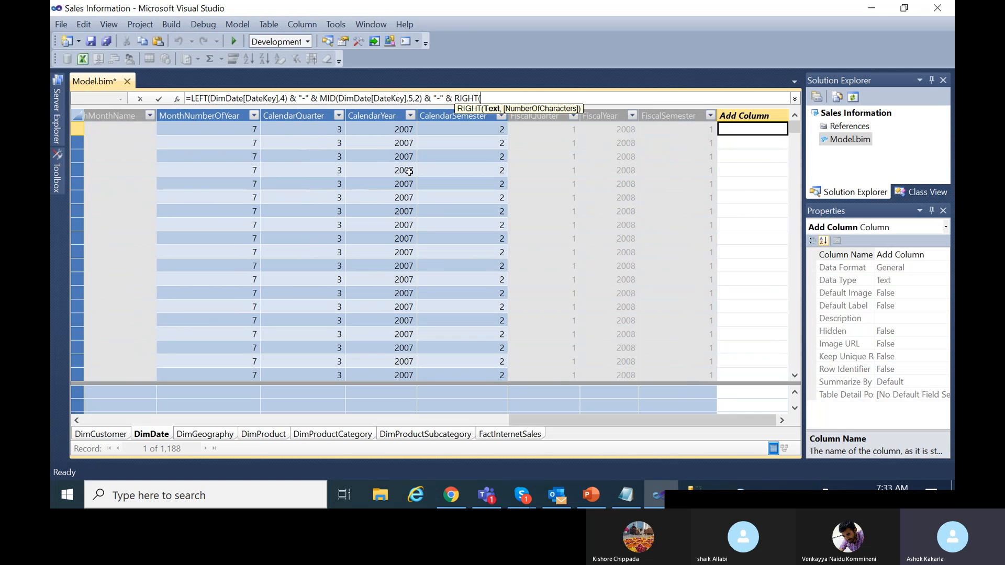
text(DimDate)
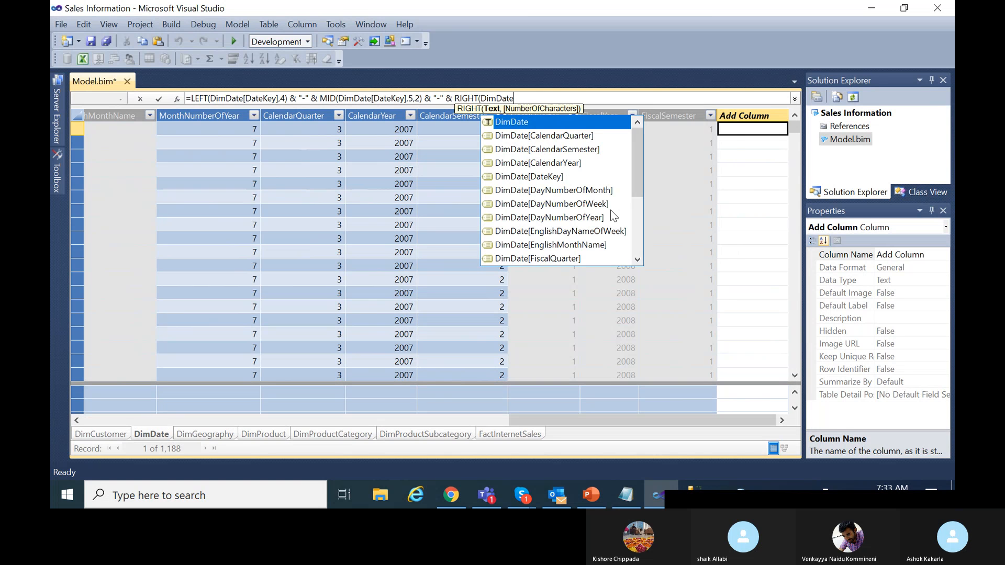
click(535, 176)
double_click(535, 176)
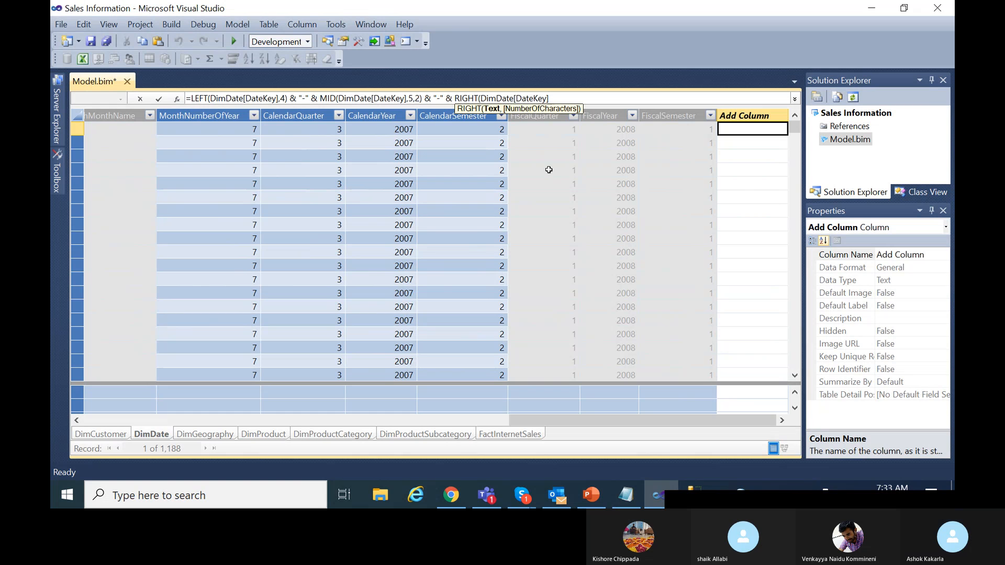
text(,)
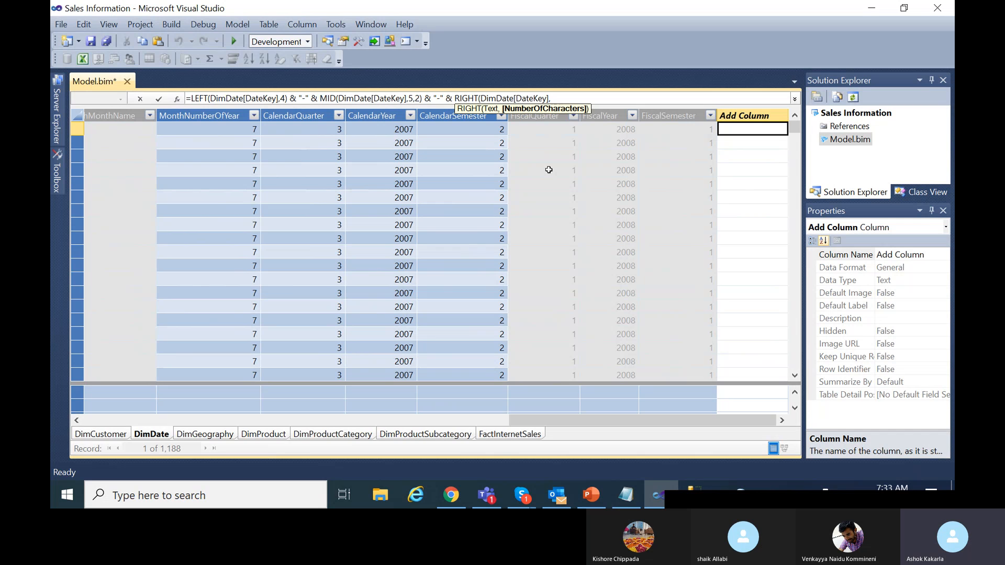
text(2))
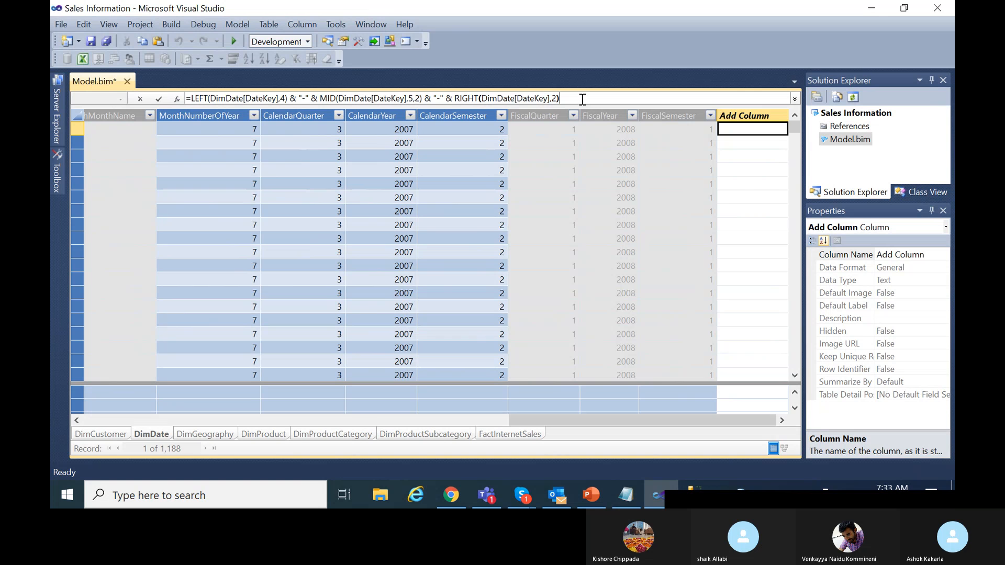
key(Return)
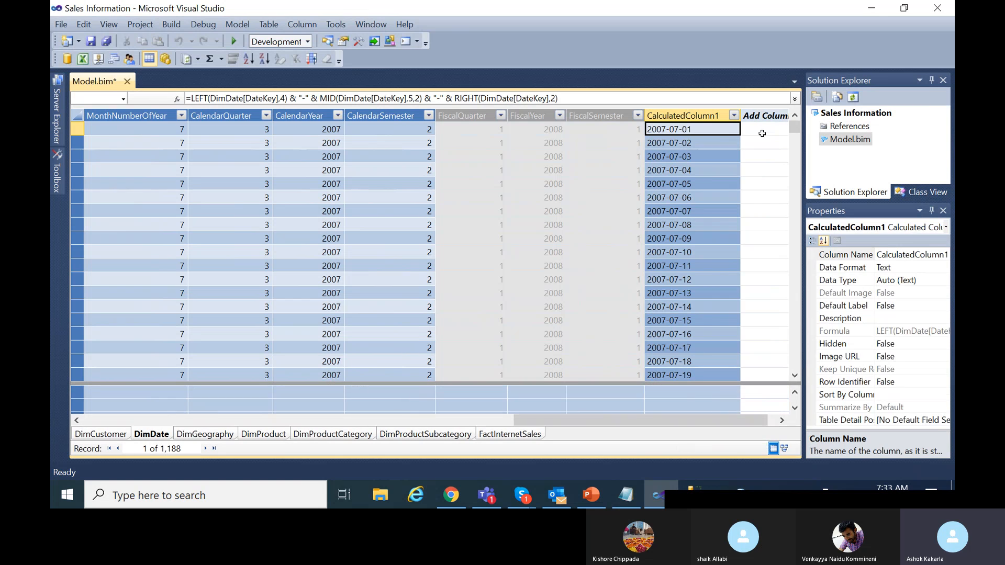
Rename CalculatedColumn1 to Date.
double_click(710, 116)
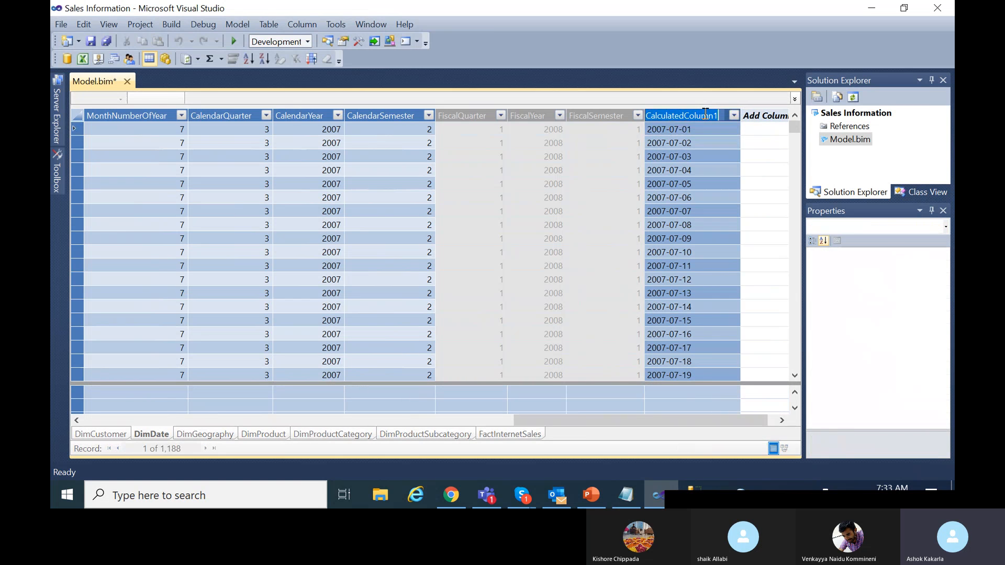
key(BackSpace)
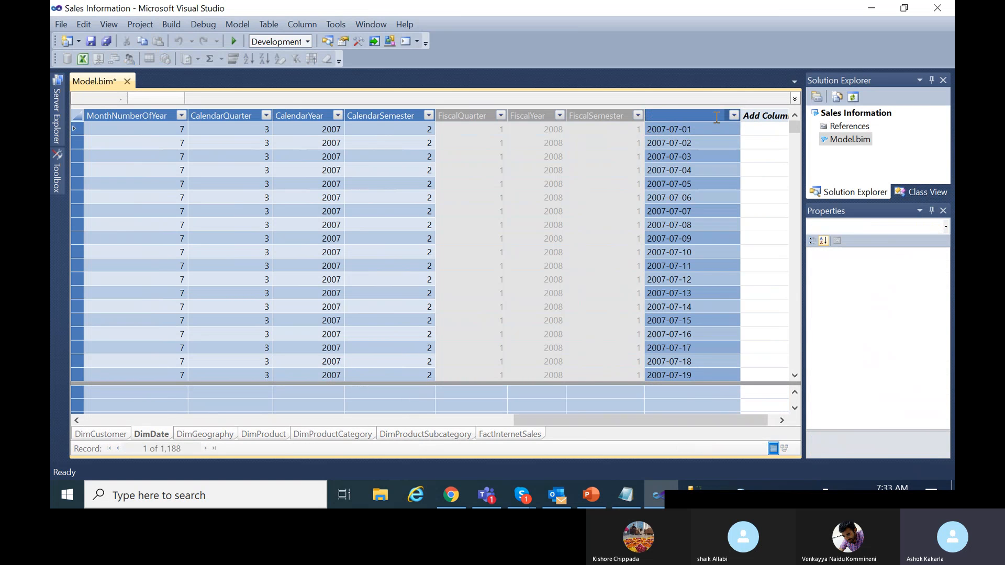
key(Return)
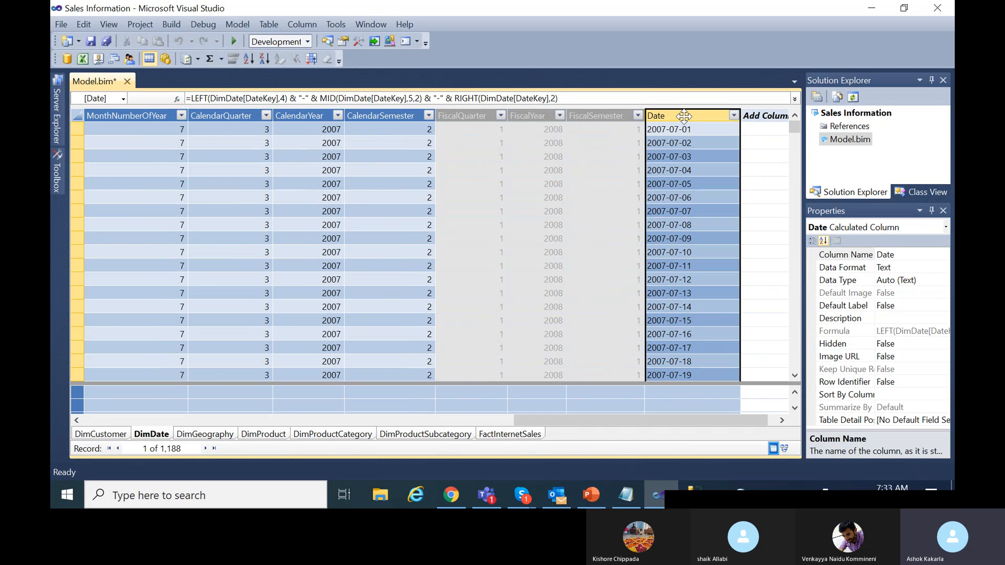
right_click(683, 117)
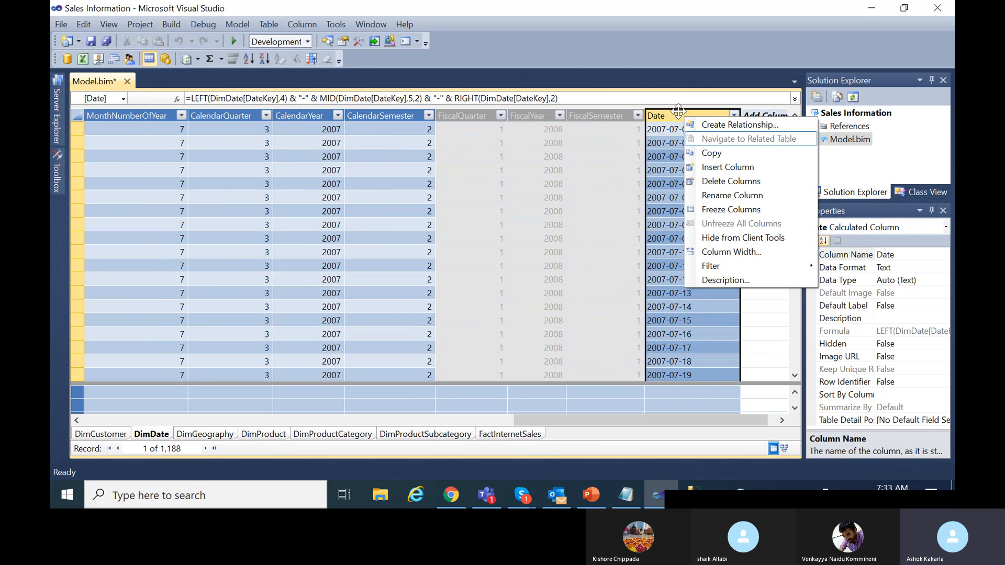
In Properties, set the Date column's Data Type to Date, leaving the format as Text.
click(678, 111)
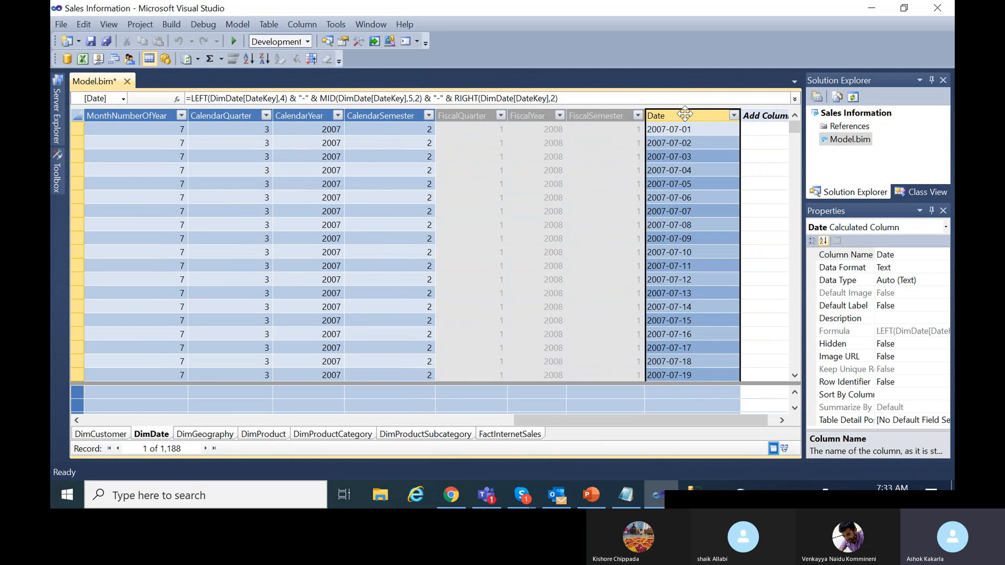
click(916, 267)
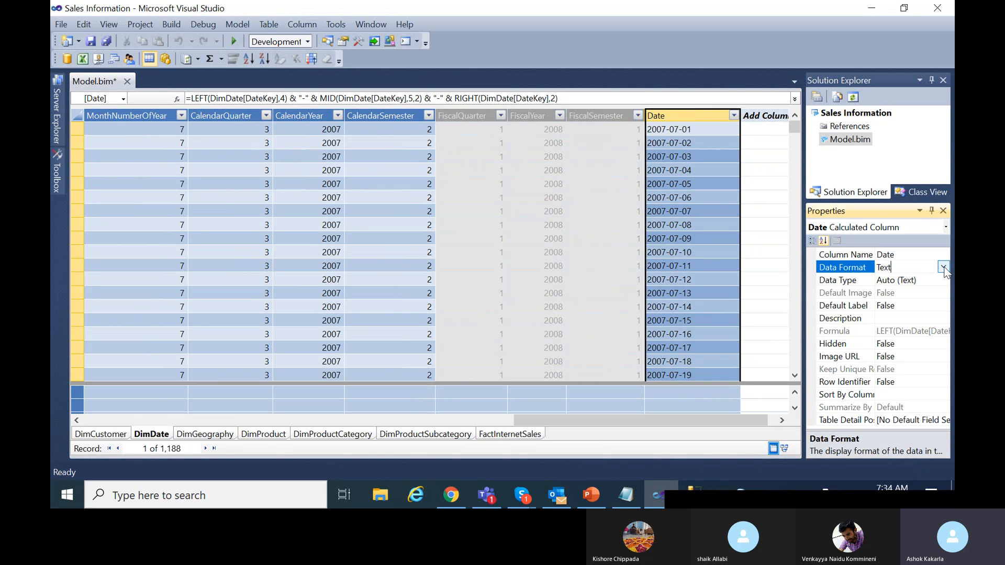
click(943, 267)
click(943, 267)
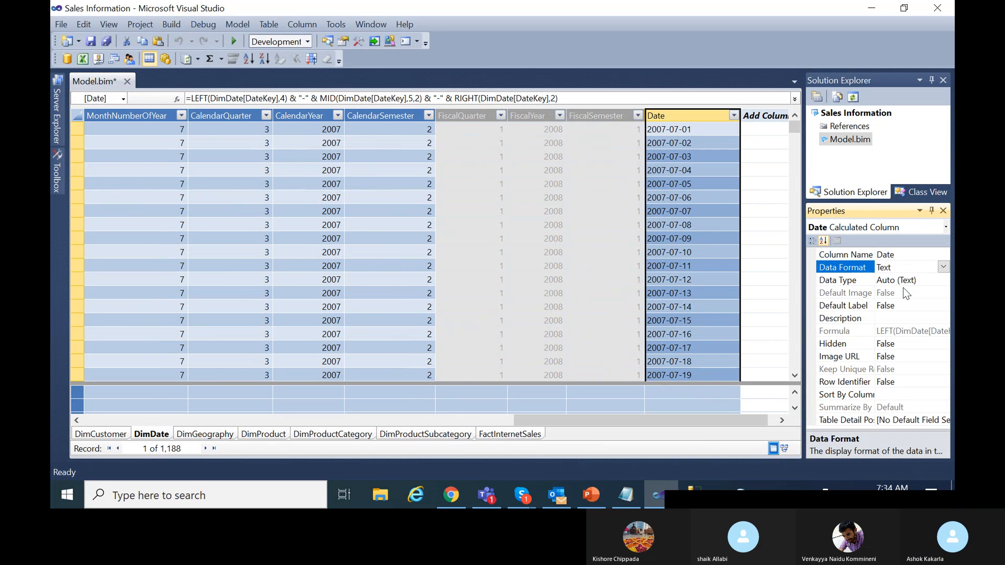
click(926, 280)
click(943, 279)
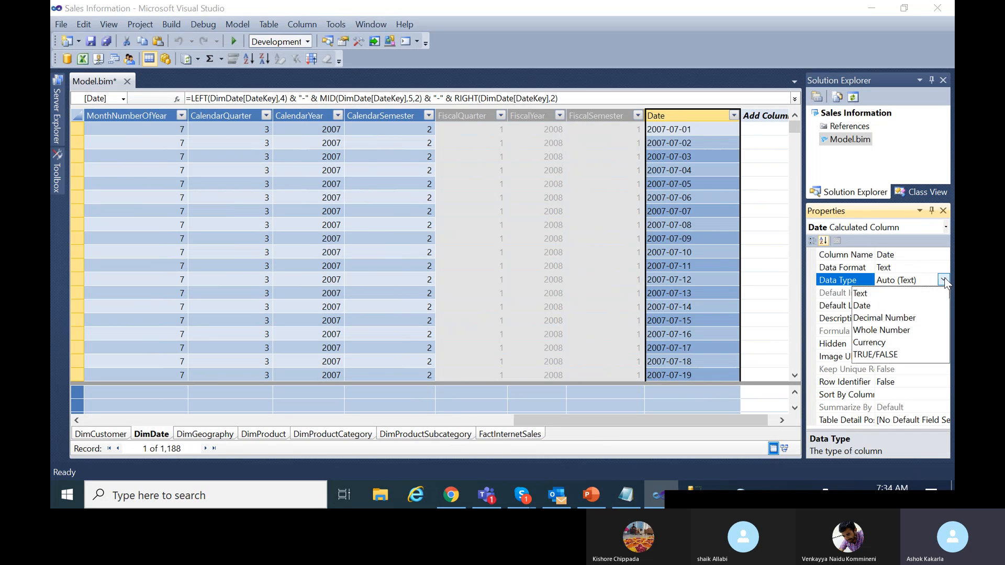
click(880, 305)
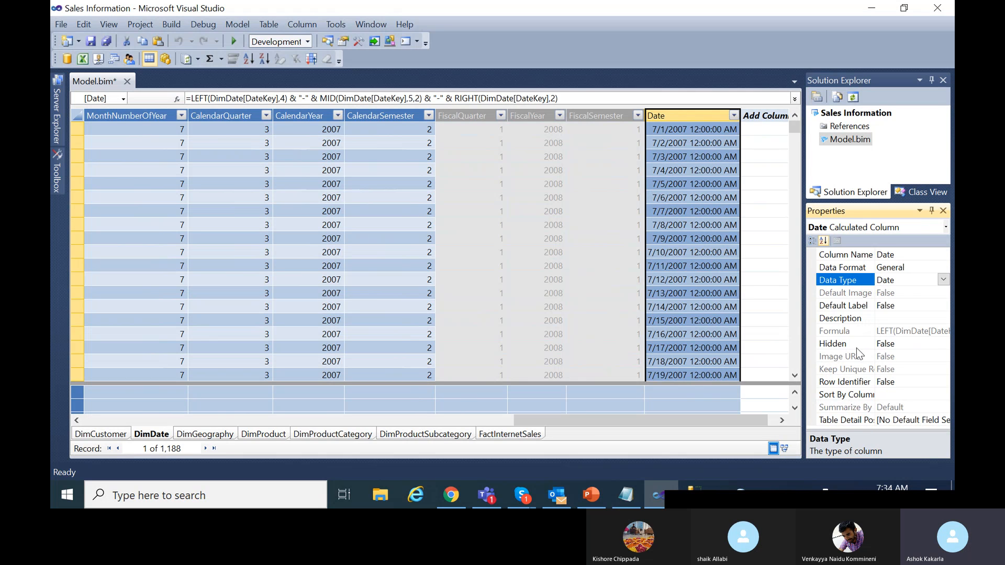
Set the Date column's Data Format to yyyy-MM-dd and save Model.bim.
click(934, 266)
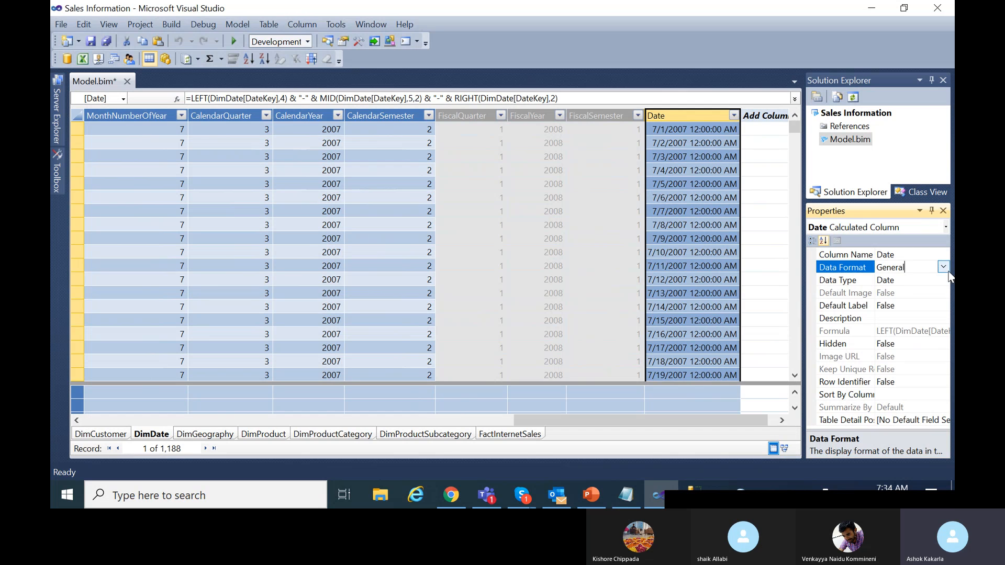
click(942, 266)
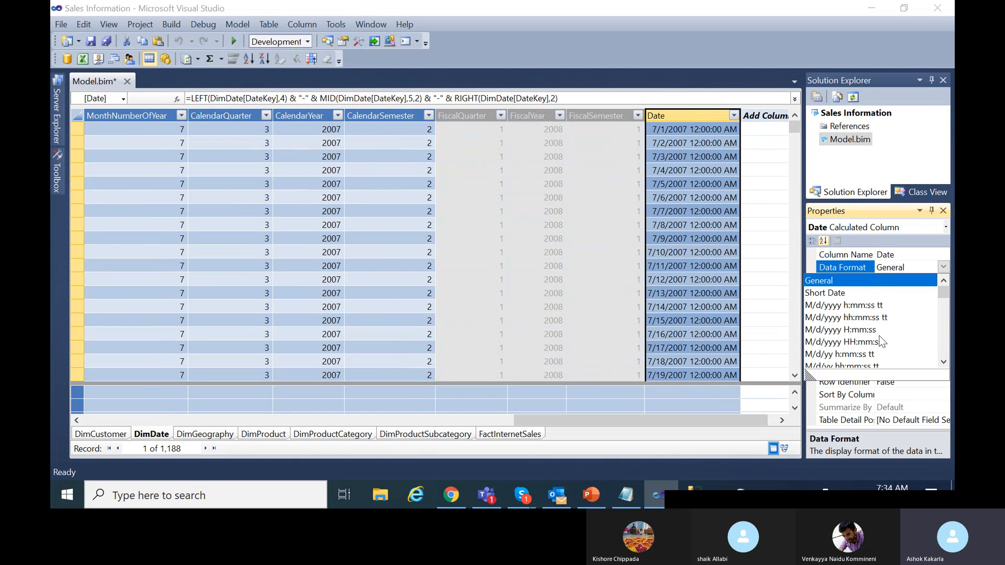
scroll(879, 341, down, 3)
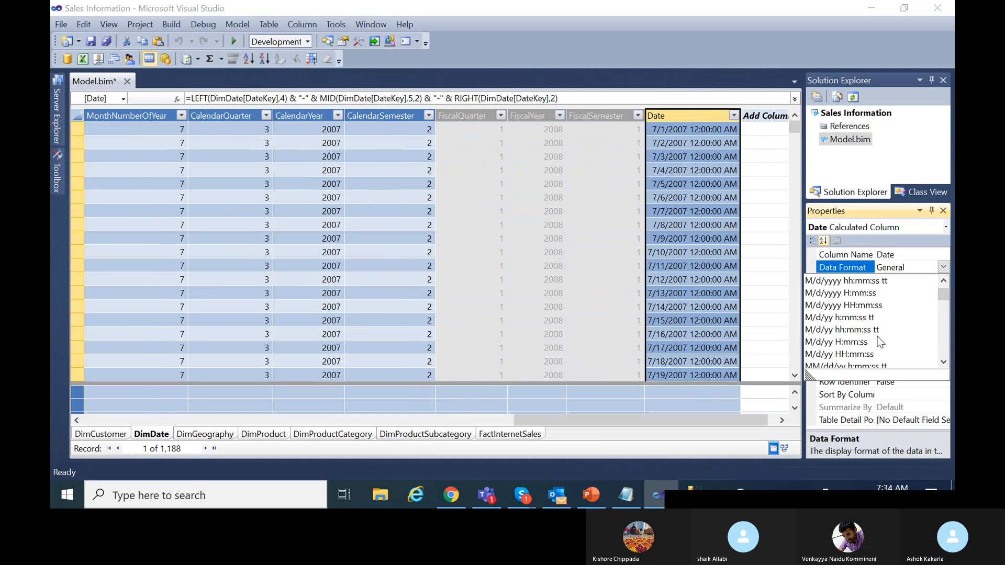
scroll(879, 343, down, 2)
scroll(877, 345, down, 1)
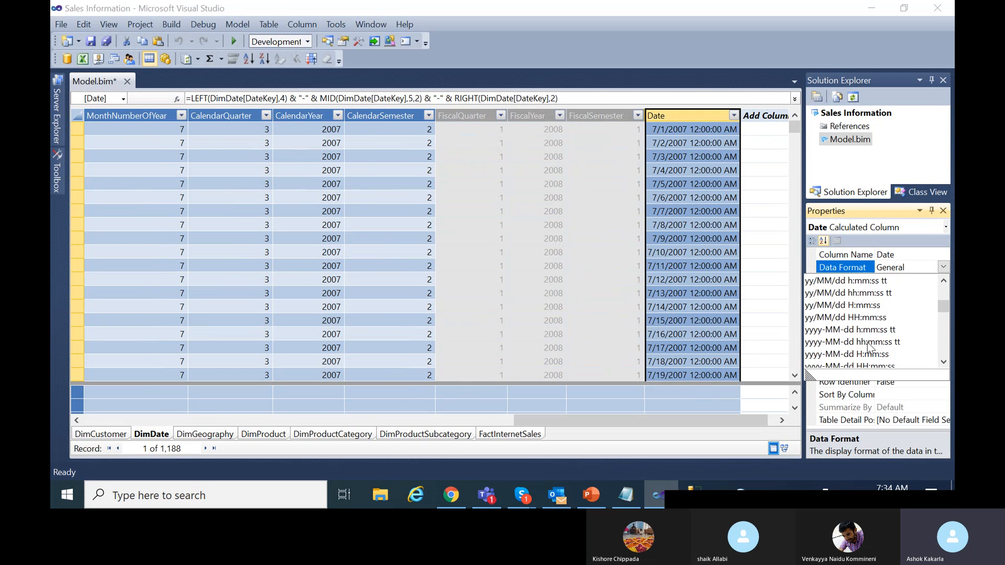
scroll(879, 343, down, 3)
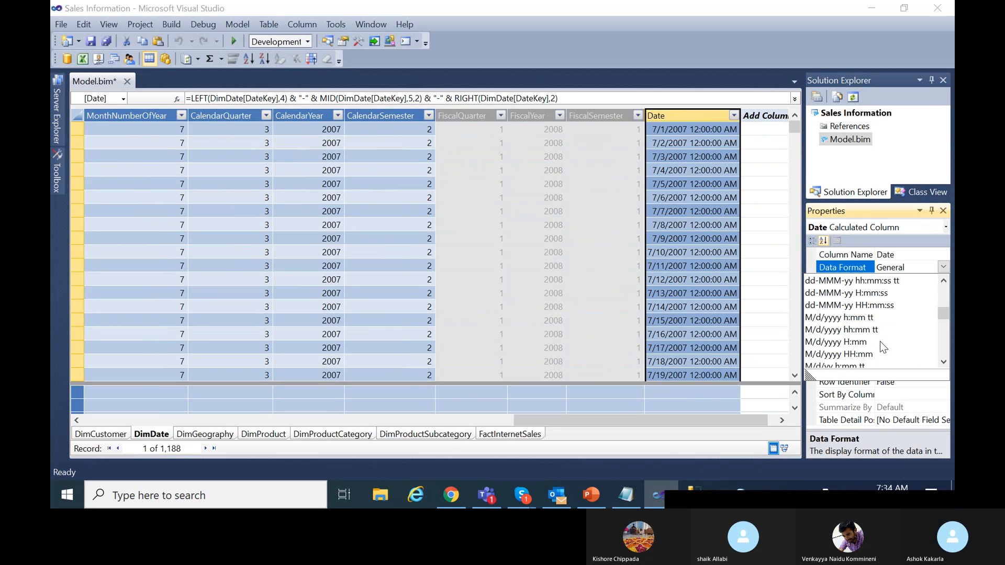
scroll(880, 341, down, 1)
scroll(880, 341, up, 1)
scroll(871, 343, down, 4)
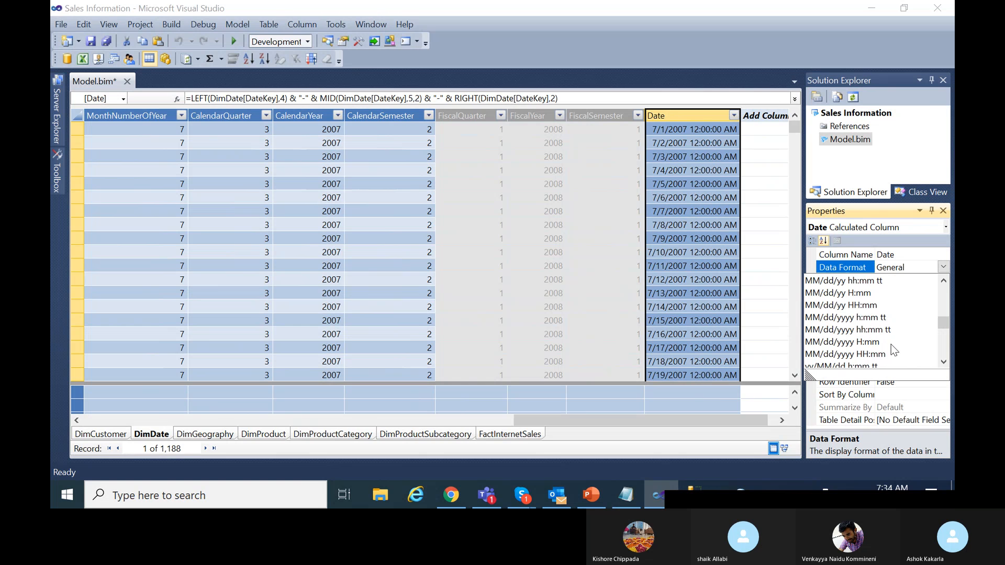
scroll(891, 345, down, 6)
scroll(894, 352, down, 3)
scroll(894, 352, down, 3)
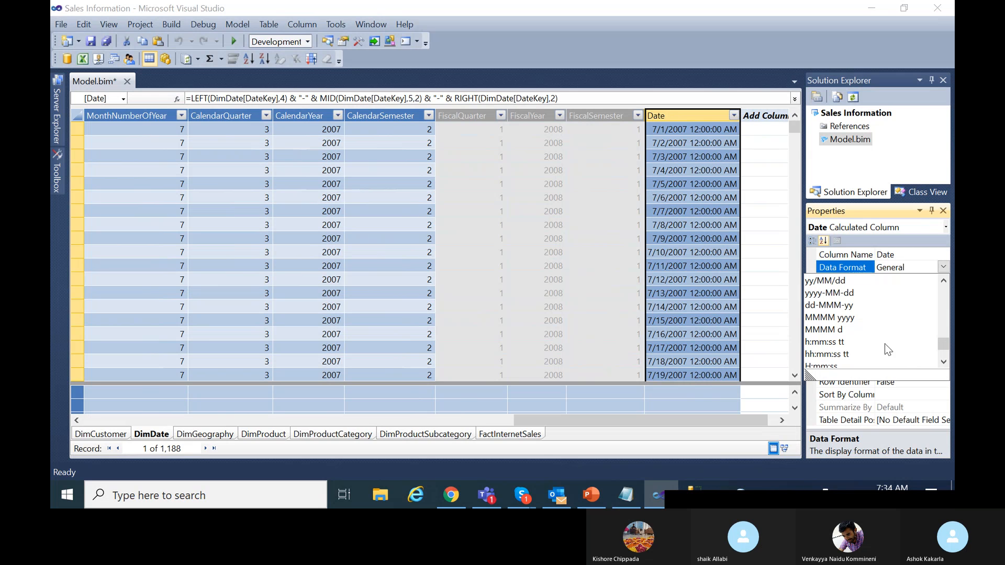
click(849, 293)
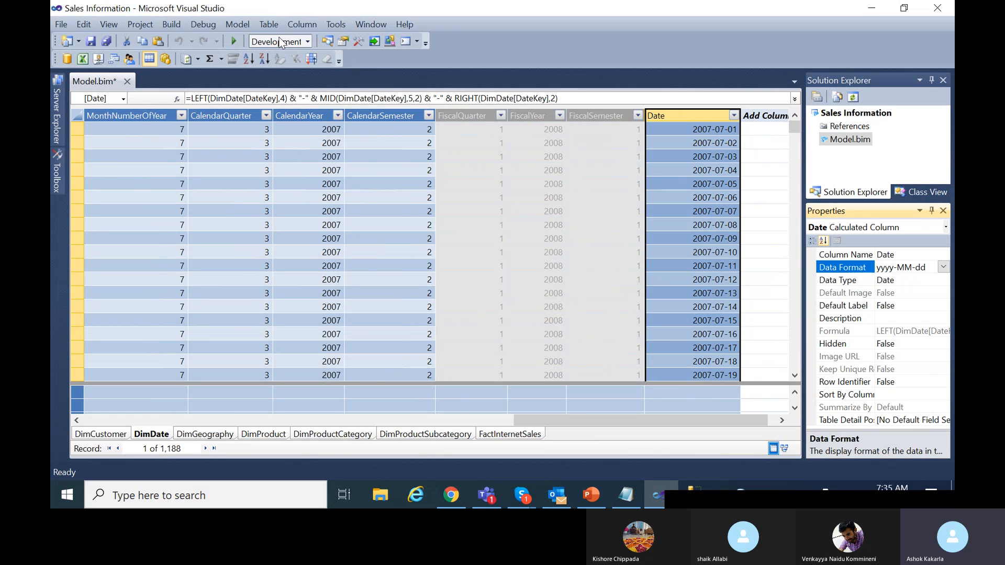
click(95, 42)
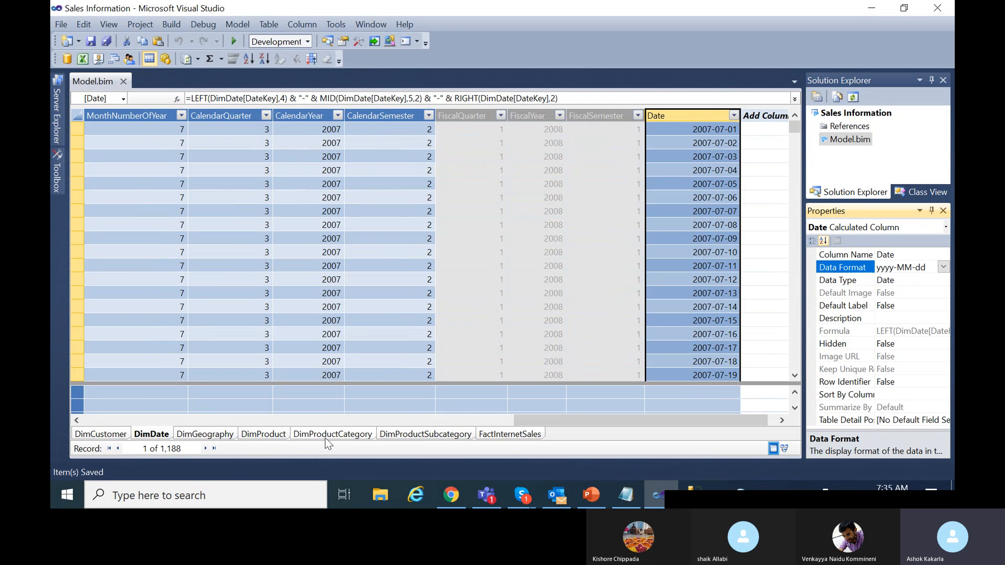
Open FactInternetSales, select its new column, and start the formula =LEFT(Fact.
click(505, 435)
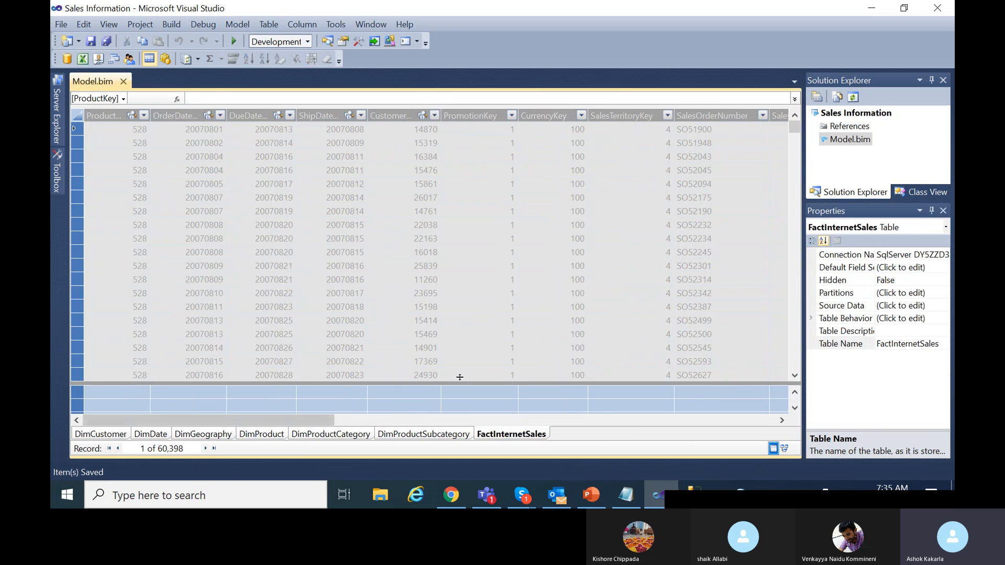
drag(312, 420, 799, 389)
click(730, 132)
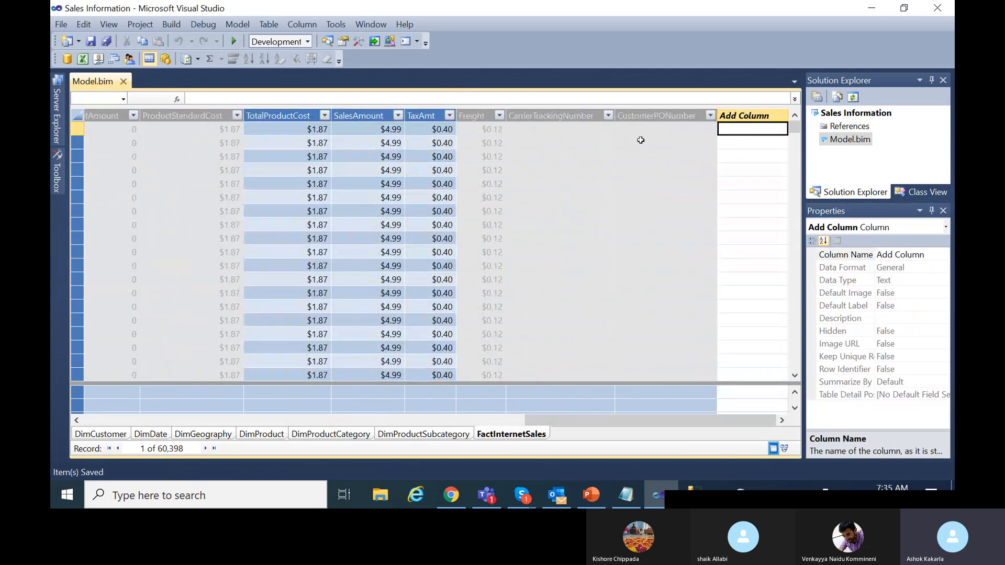
click(469, 94)
text(=)
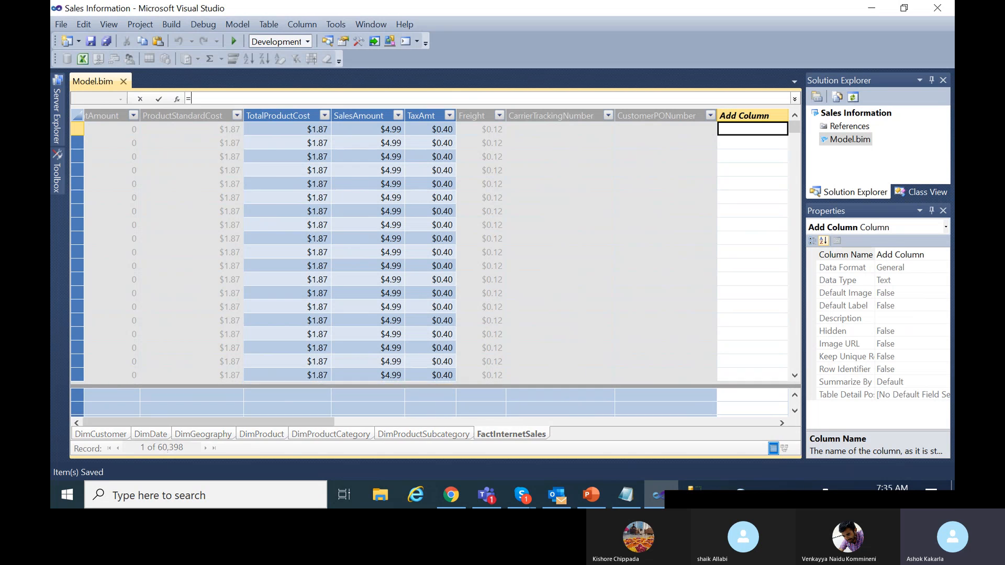
text(LEFT(FactIn)
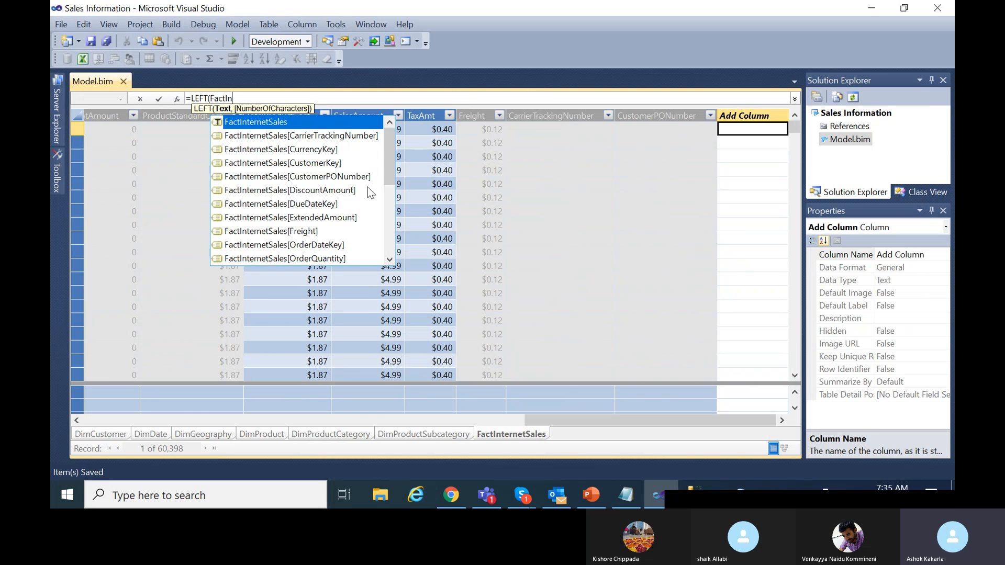
Build LEFT(FactInternetSales[OrderDateKey],4) & "-" & MID(FactInternetSales[OrderDateKey],5,2) in the formula.
click(332, 245)
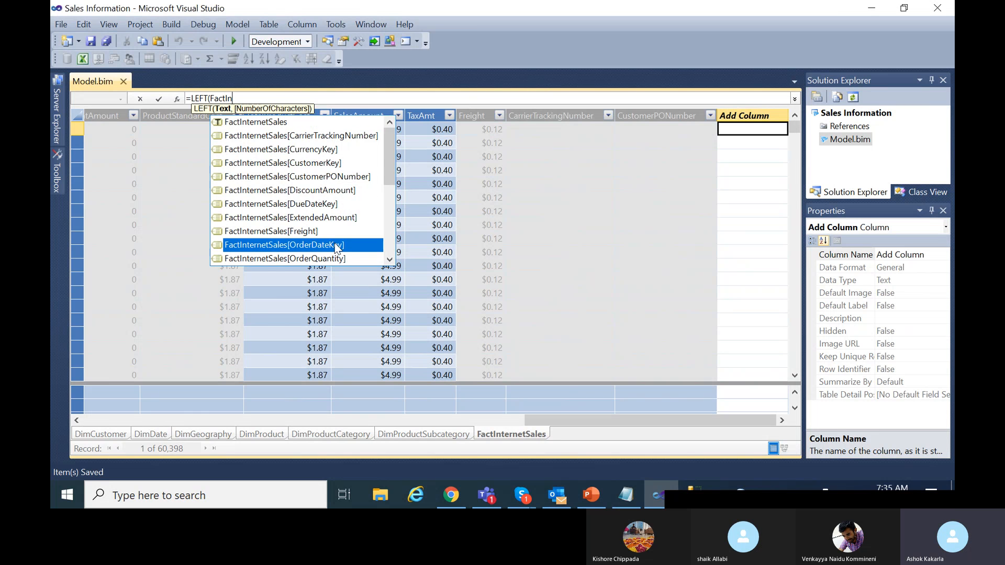
double_click(333, 244)
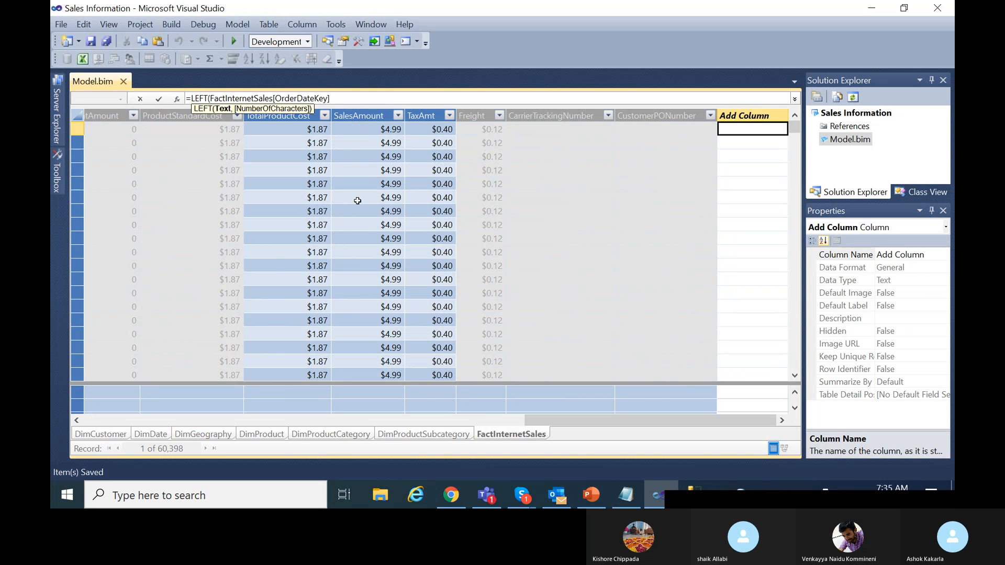
text(,4))
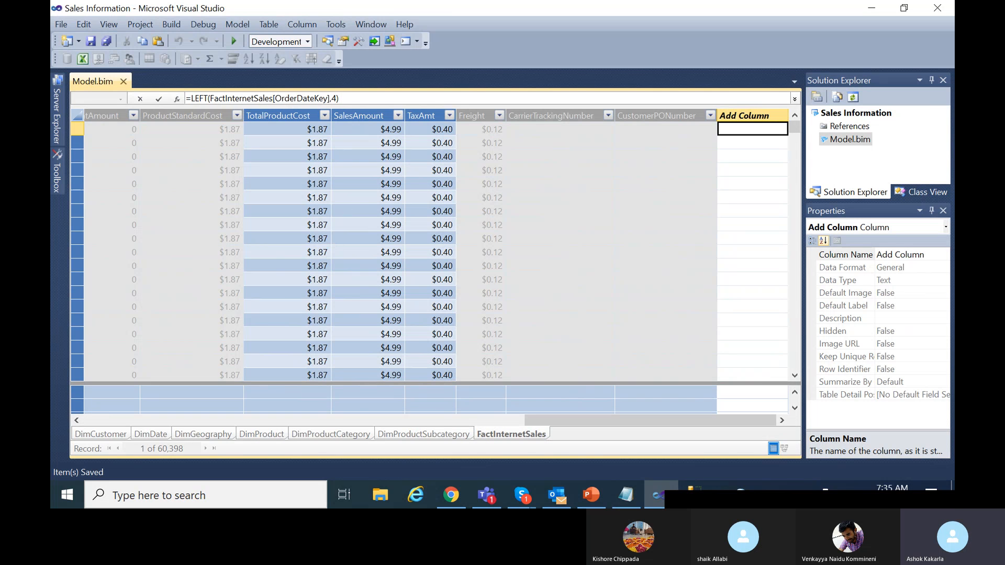
text( & "-" &)
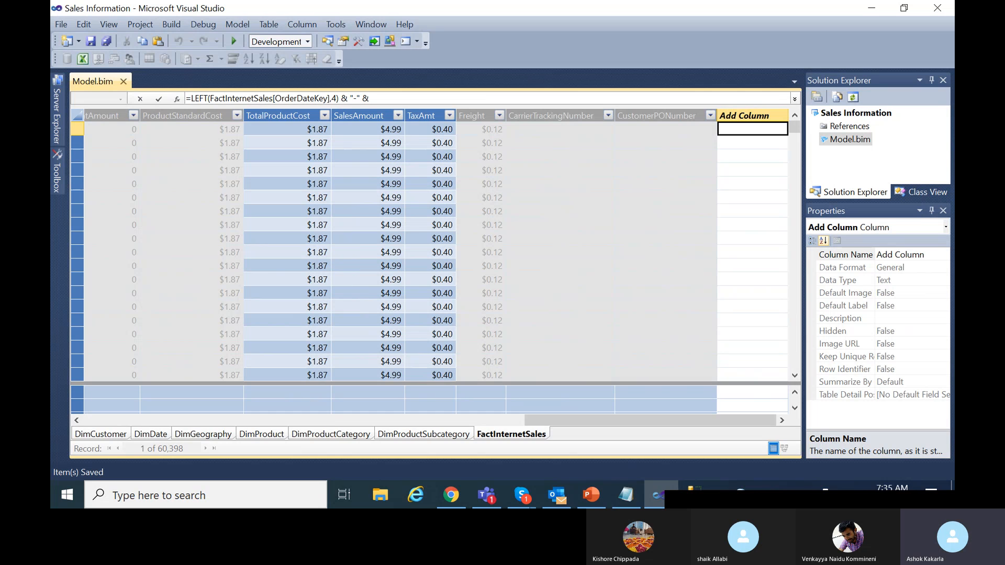
text( MID(5,)
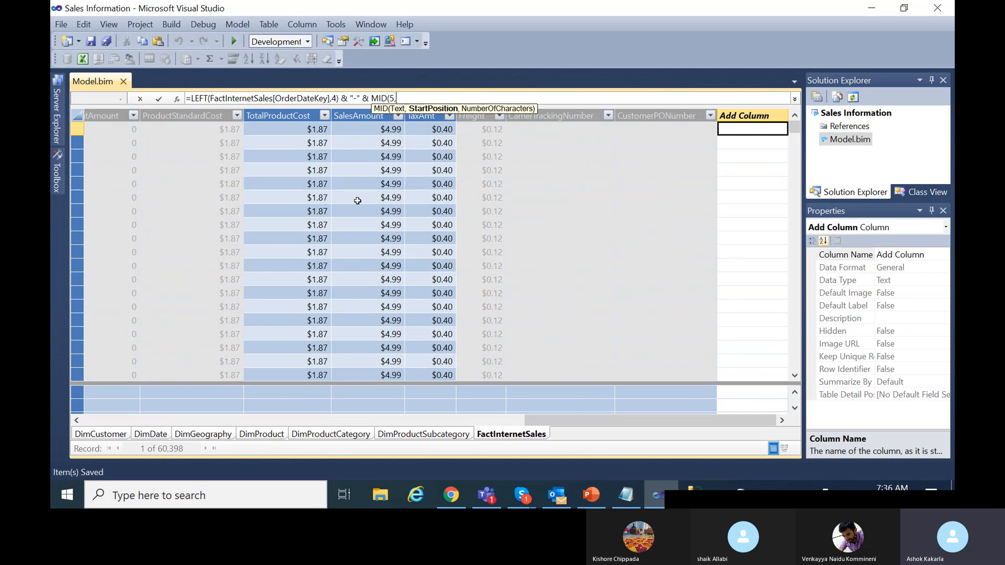
text(2))
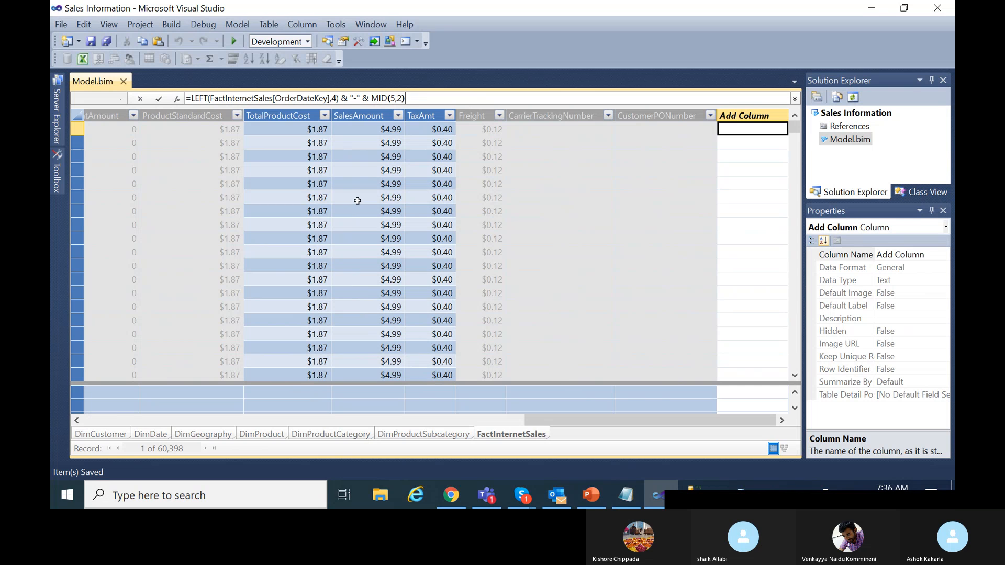
click(392, 98)
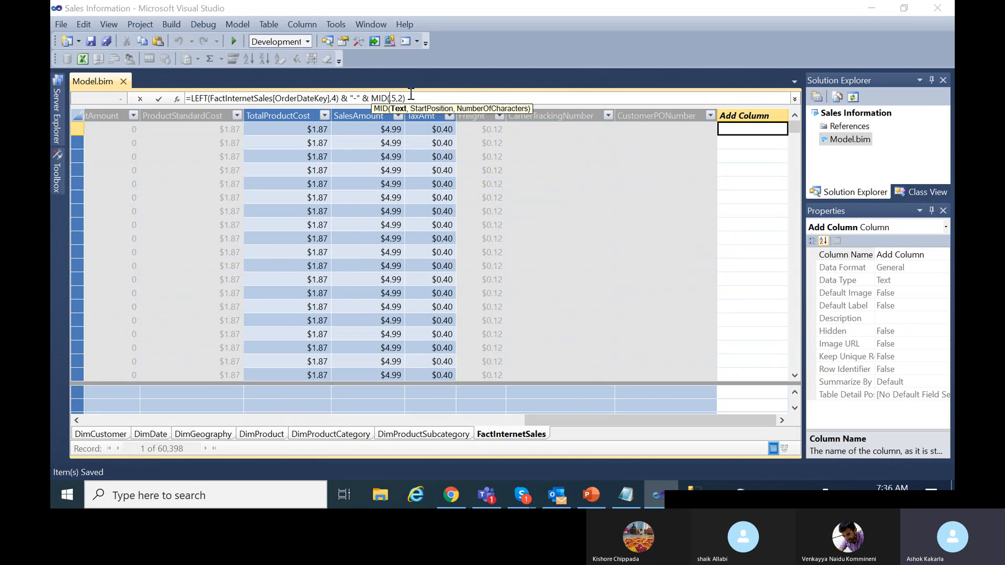
text(FactIn)
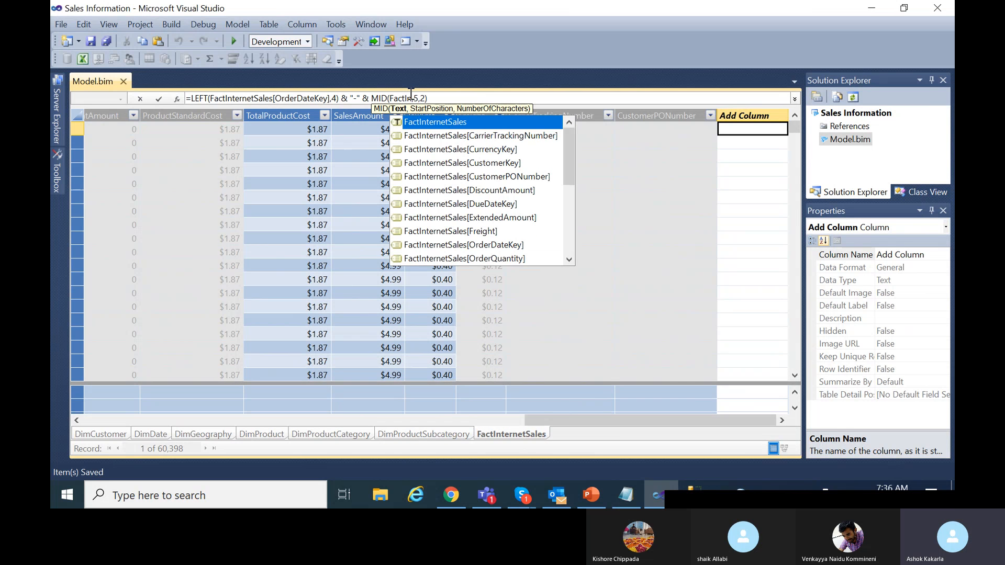
click(505, 246)
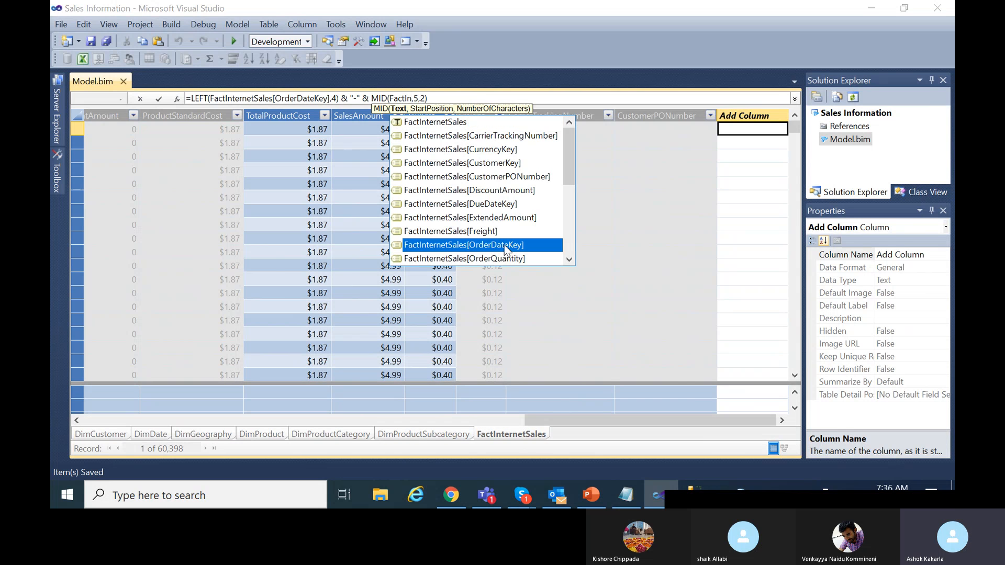
double_click(506, 246)
Append & "-" & RIGHT( to the formula, removing stray inserted characters.
click(545, 99)
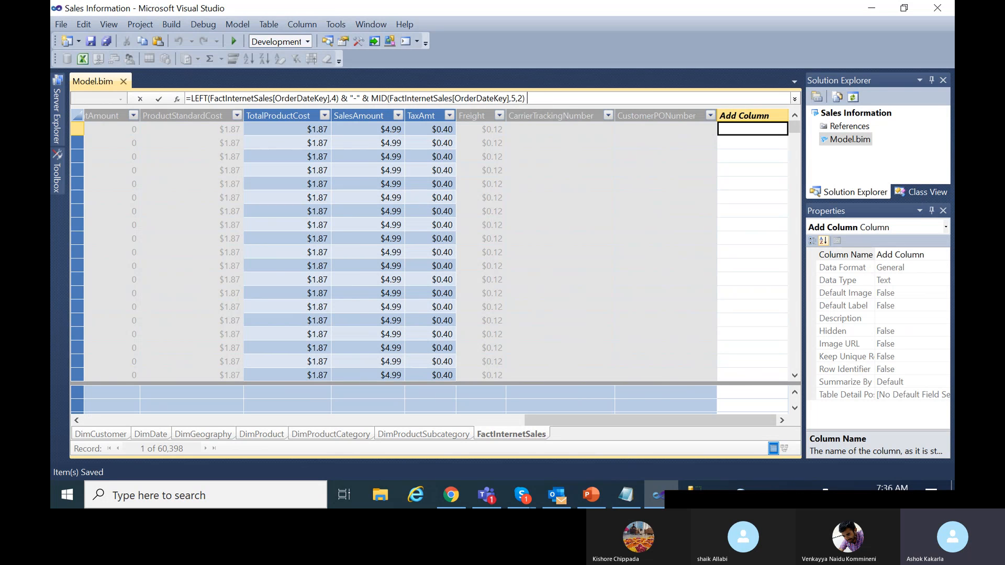
text(&)
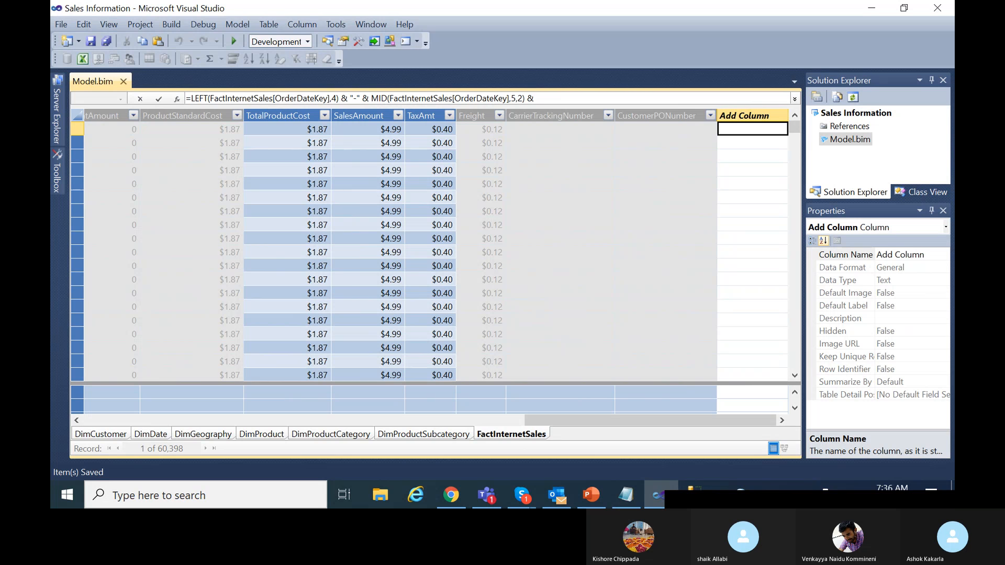
text("-" )
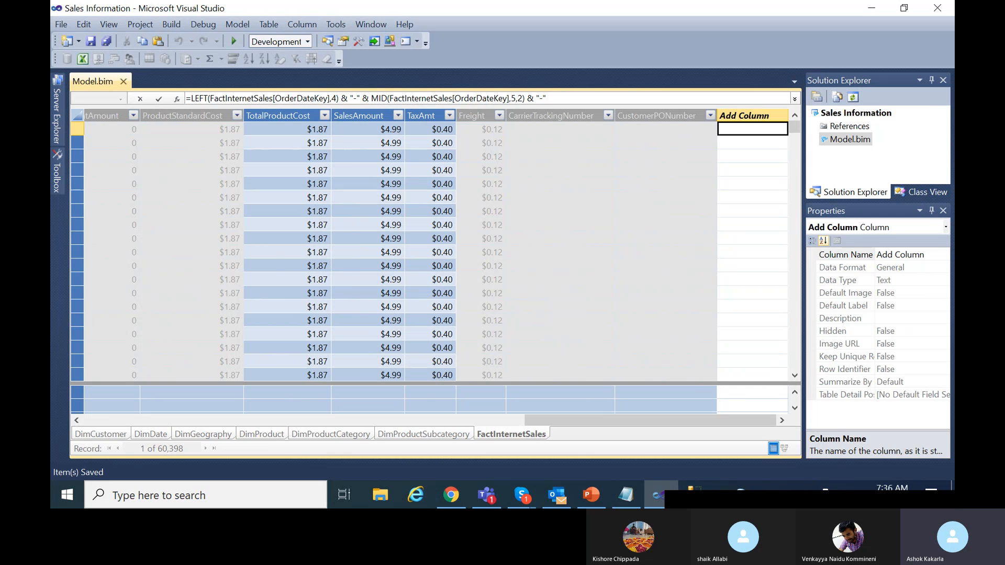
text(&)
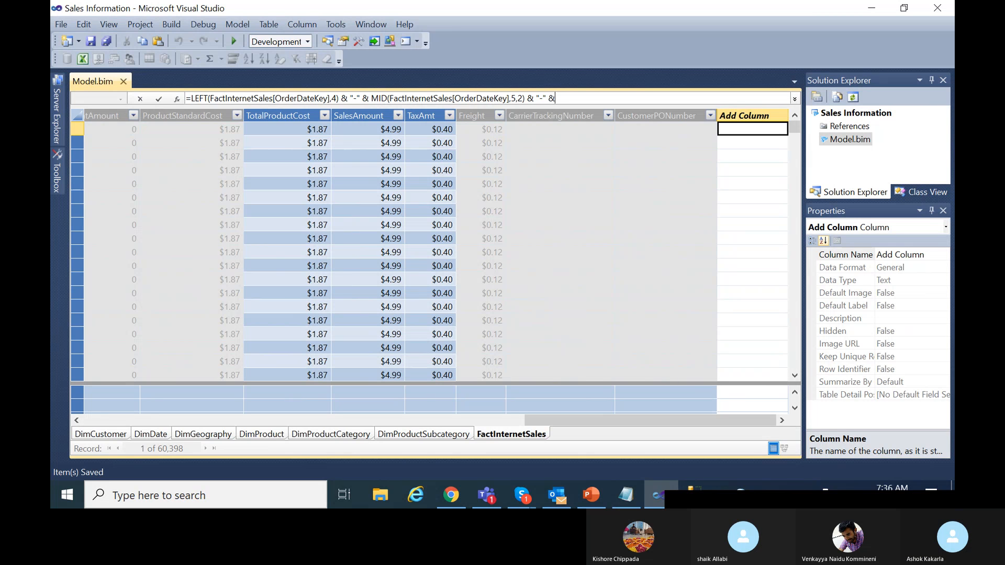
text( RIGHT)
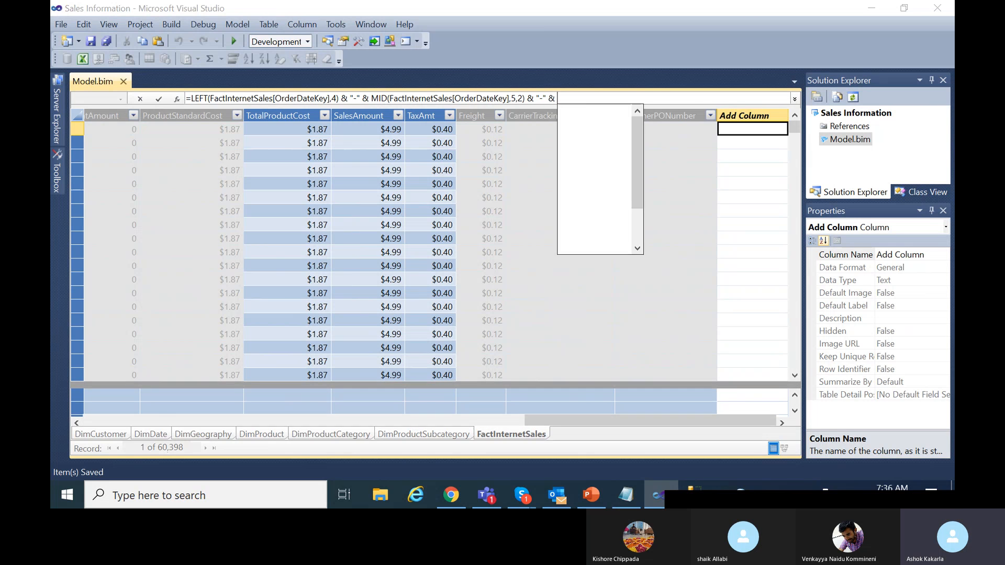
text(()
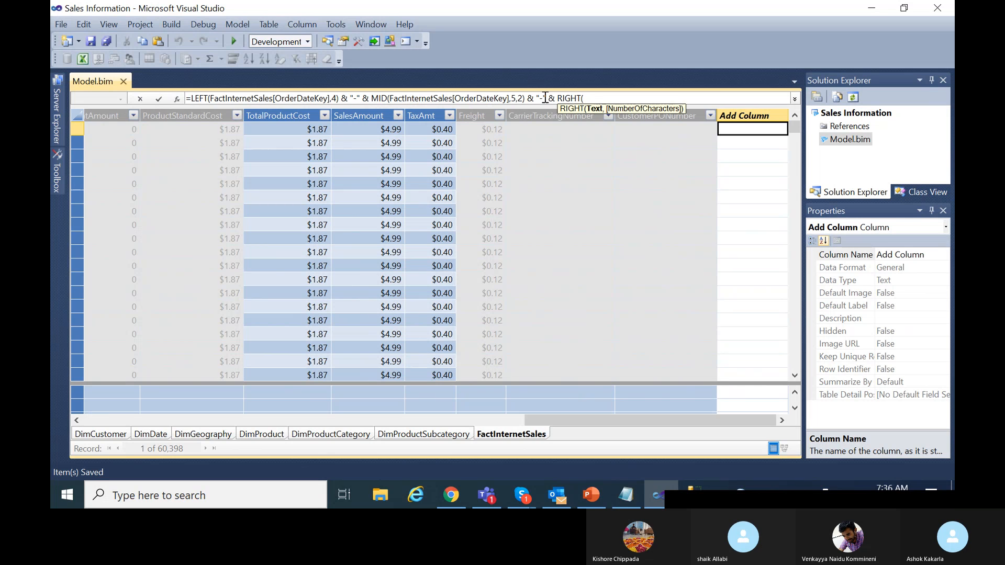
click(545, 98)
text(FactInter)
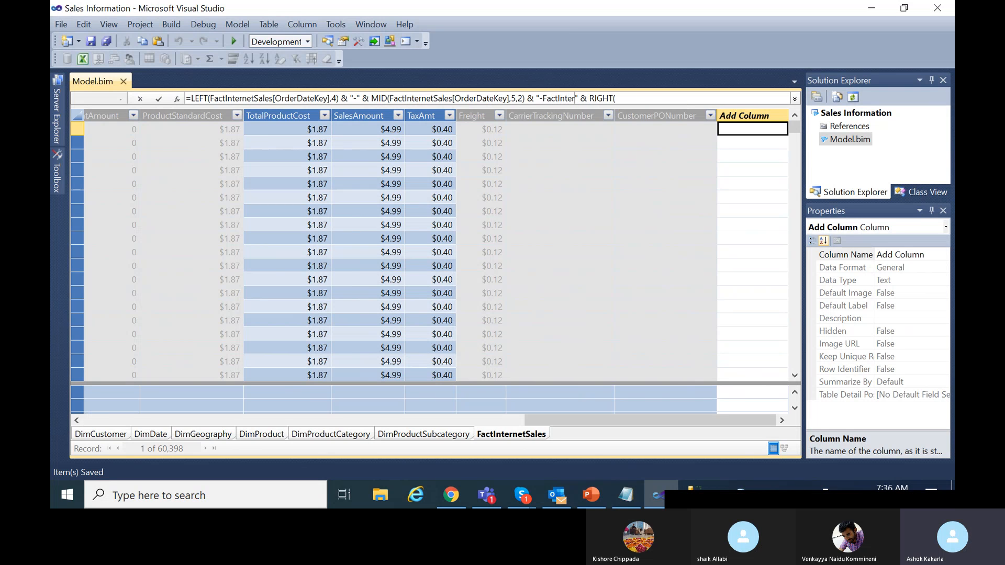
key(BackSpace)
key(BackSpace)
key(BackSpace)
key(BackSpace)
key(BackSpace)
key(BackSpace)
key(BackSpace)
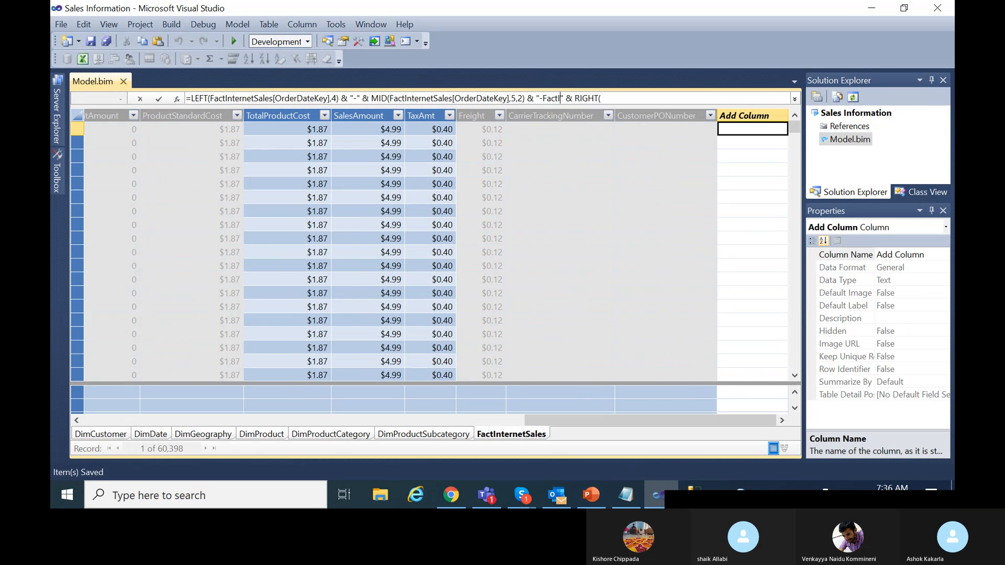
key(BackSpace)
key(BackSpace)
Fill in RIGHT(FactInternetSales[OrderDateKey],2) to finish the formula.
click(585, 99)
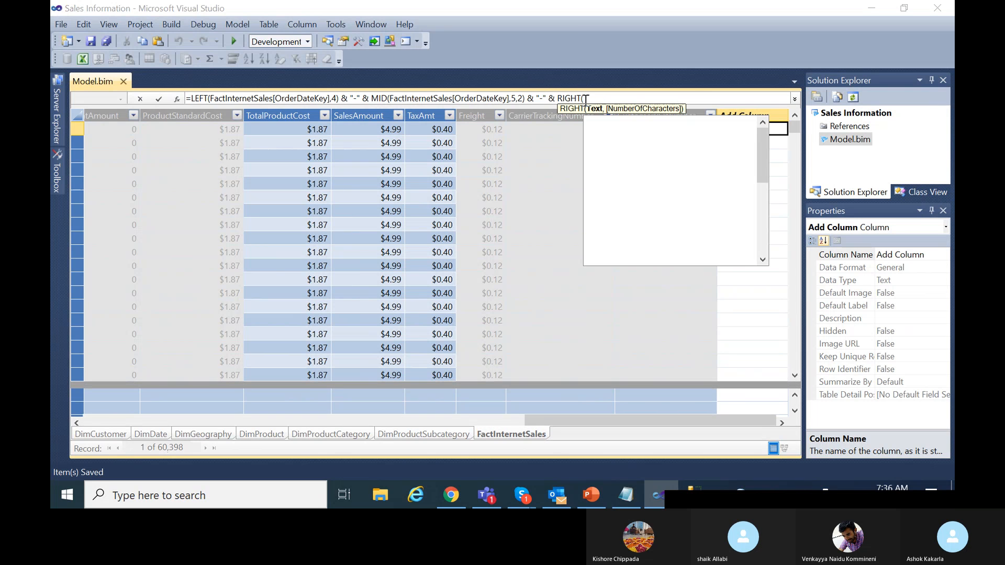
text(FactOIn)
key(BackSpace)
key(BackSpace)
key(BackSpace)
text(I)
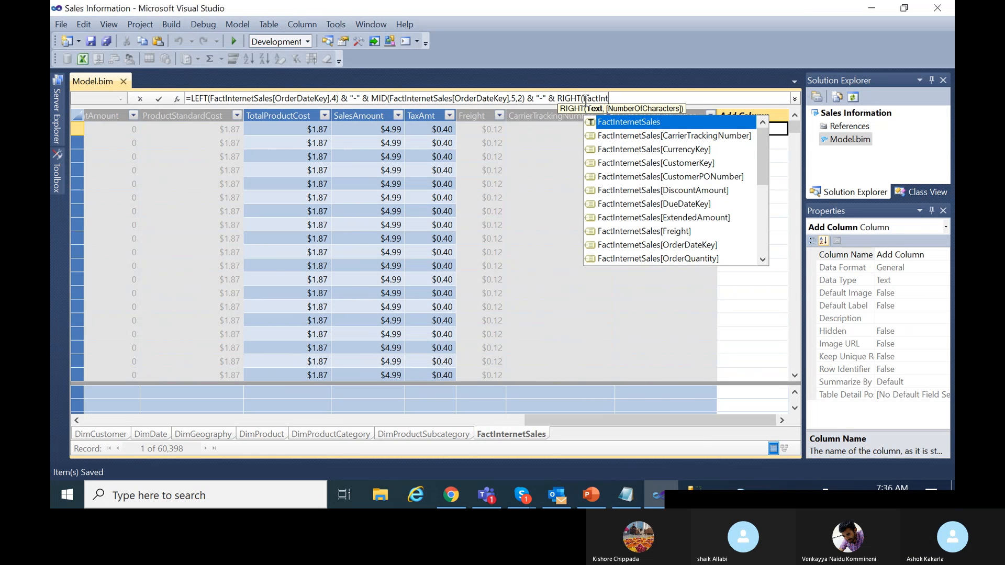
text(nt)
double_click(688, 244)
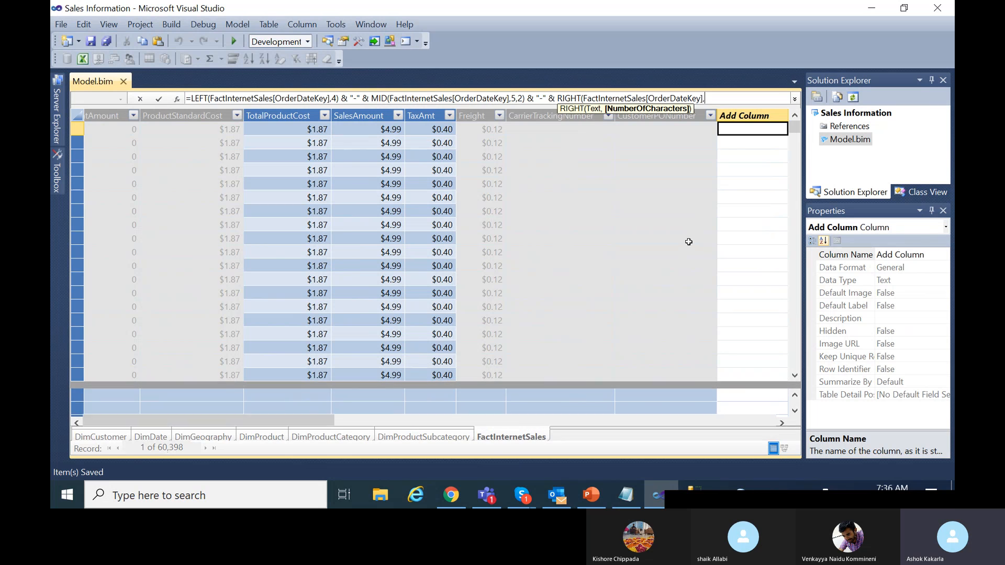
text(,2))
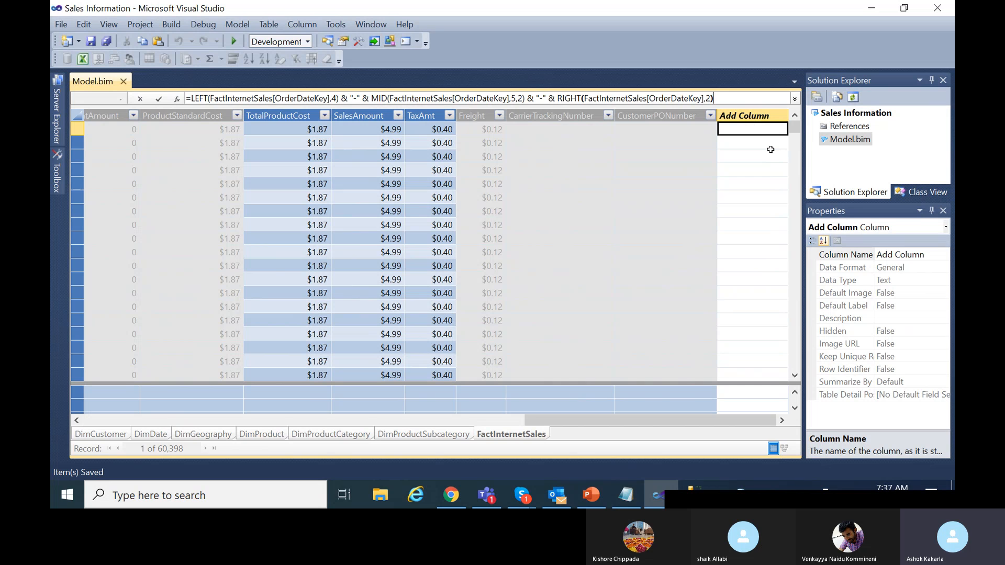
Commit the LEFT/MID/RIGHT formula as a new column showing dates like 2007-08-01.
key(Return)
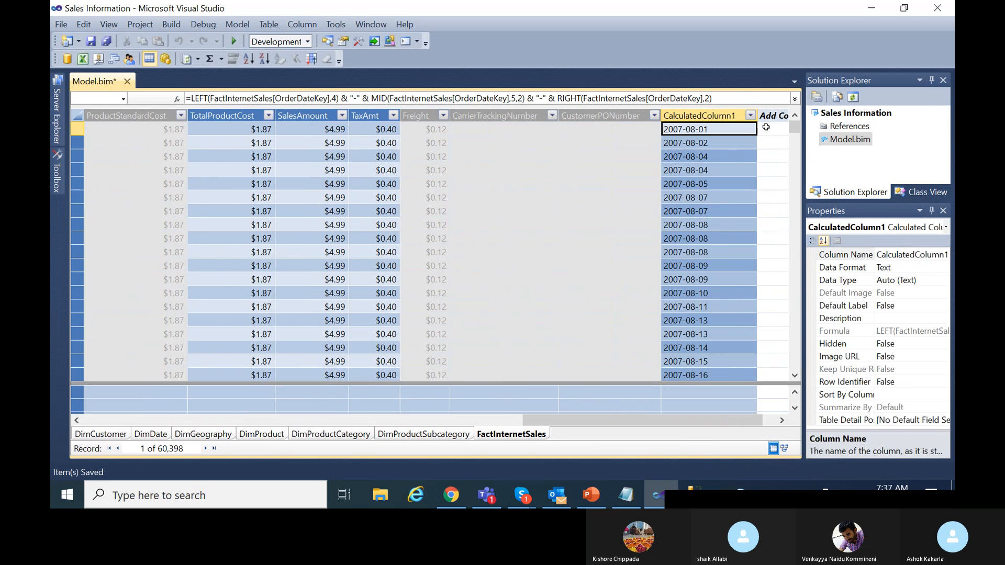
Rename the new calculated column to OrderDate.
double_click(714, 114)
key(BackSpace)
text(OrderDate)
key(Return)
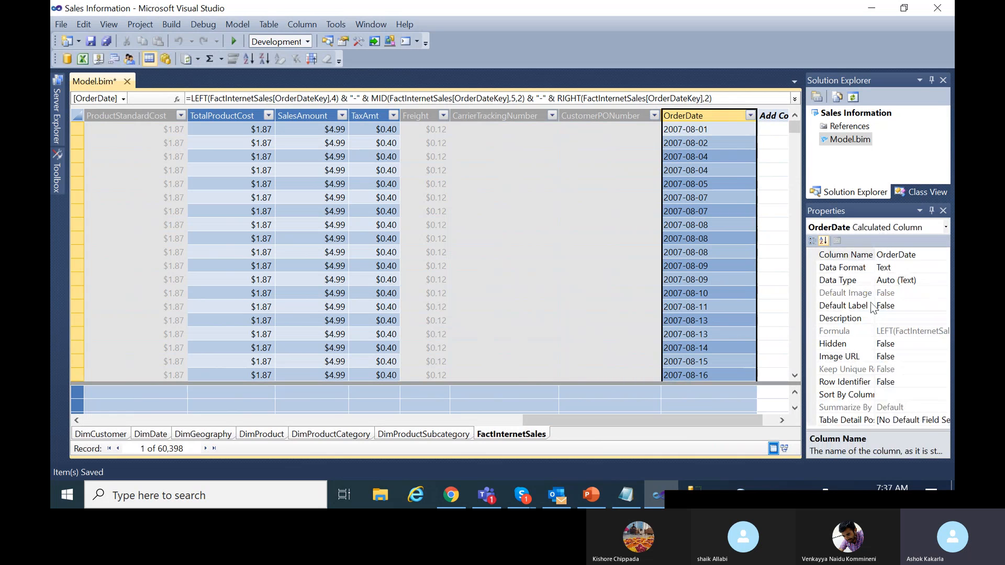
Set OrderDate's data type to Date with yyyy-MM-dd format and save the model.
click(927, 281)
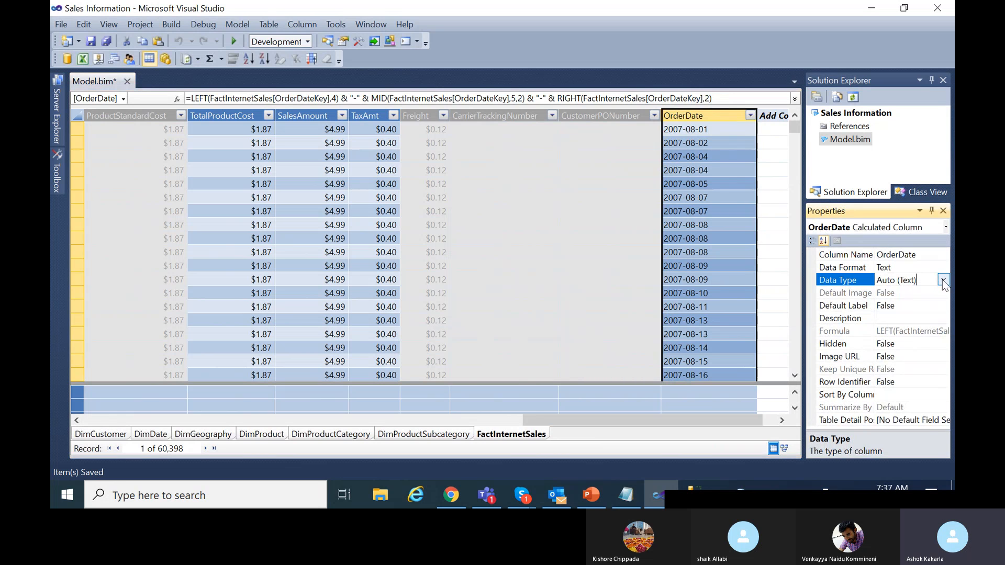
click(942, 279)
click(877, 308)
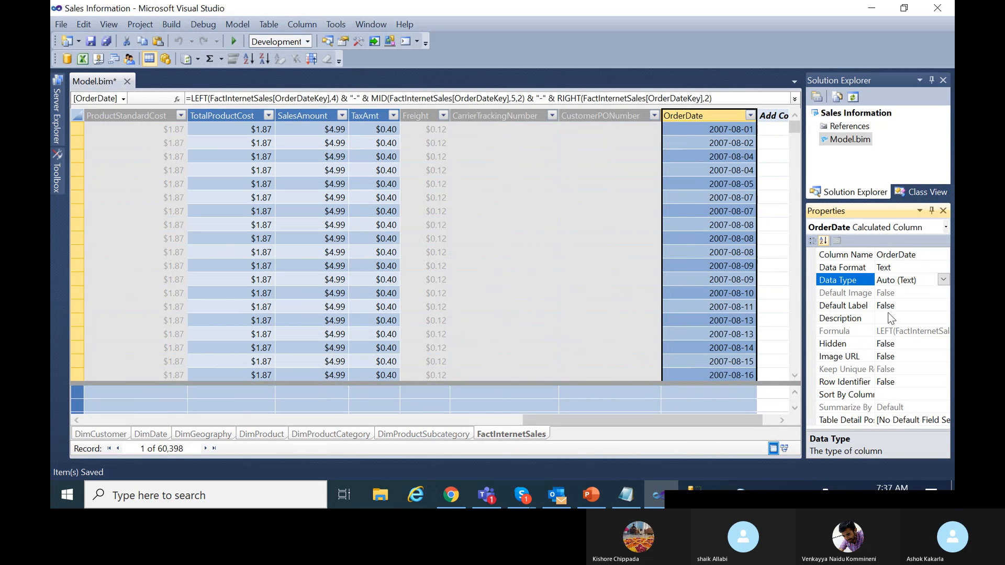
click(929, 266)
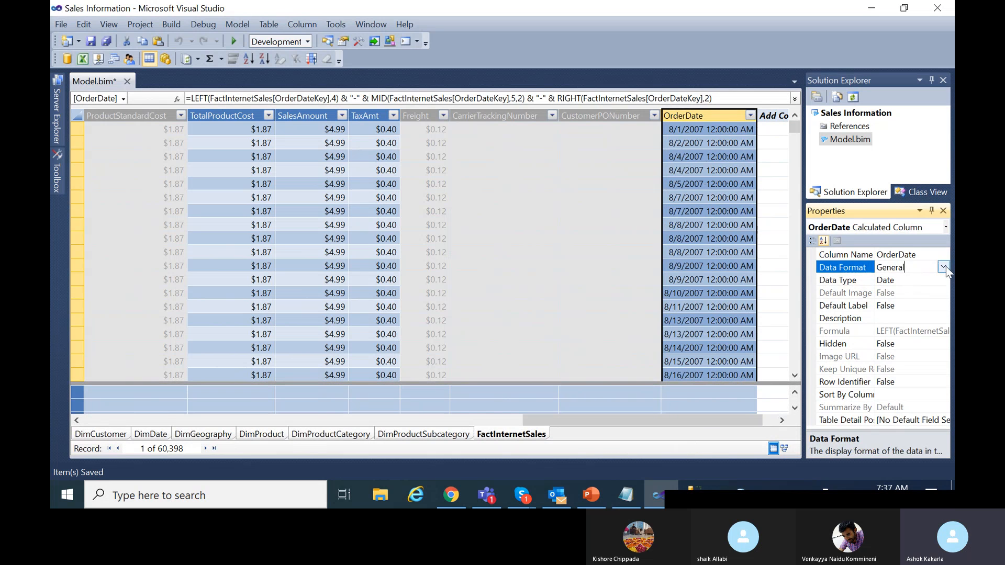
click(943, 267)
scroll(874, 353, down, 8)
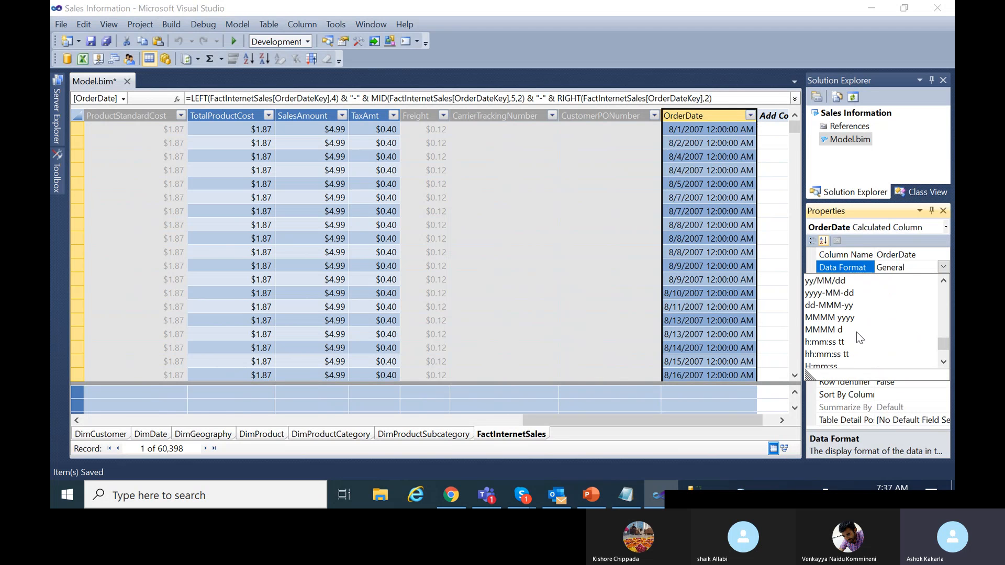
click(844, 292)
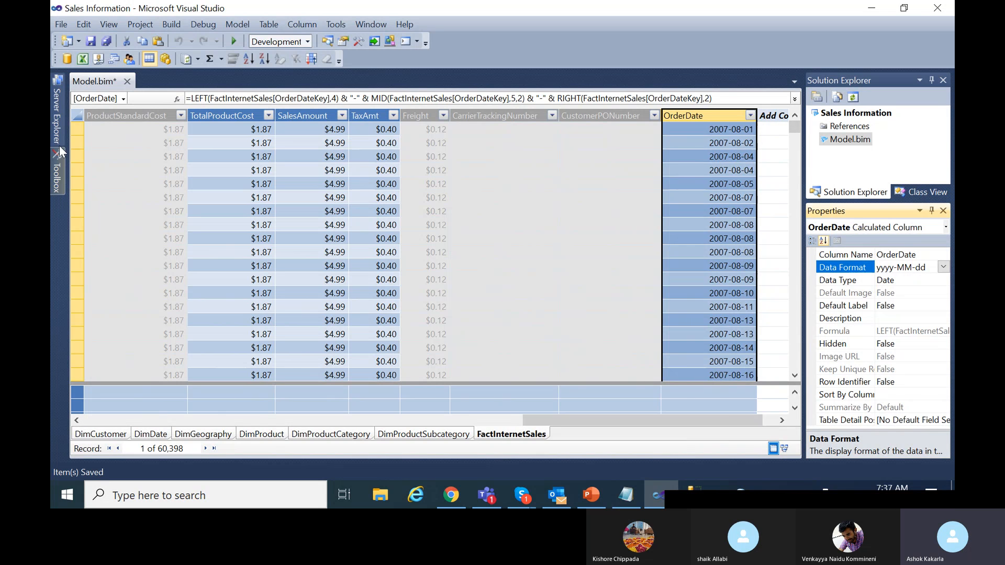
click(92, 40)
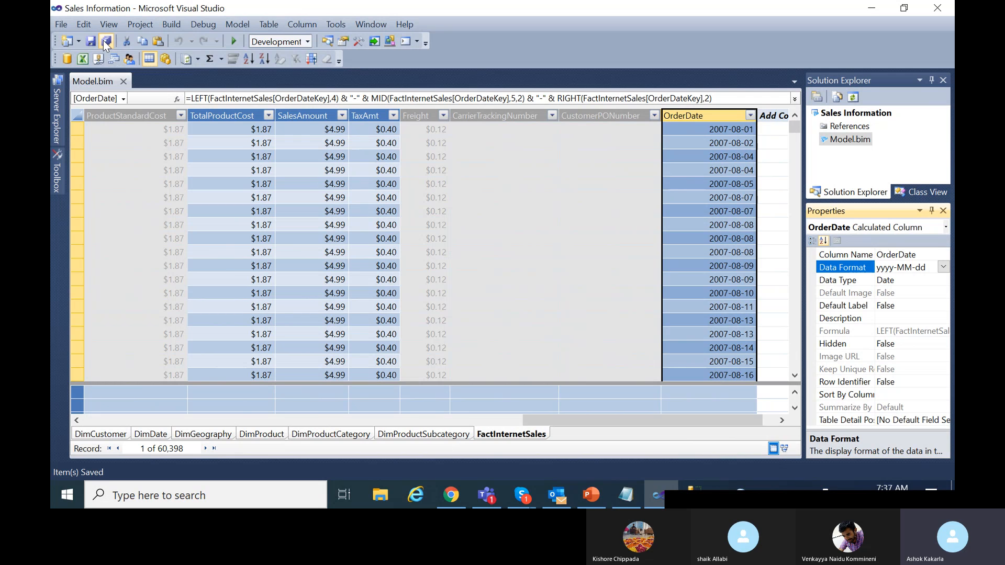
click(92, 42)
Switch to DimCustomer, check the FirstName and LastName columns, and scroll right to Add Column.
click(108, 437)
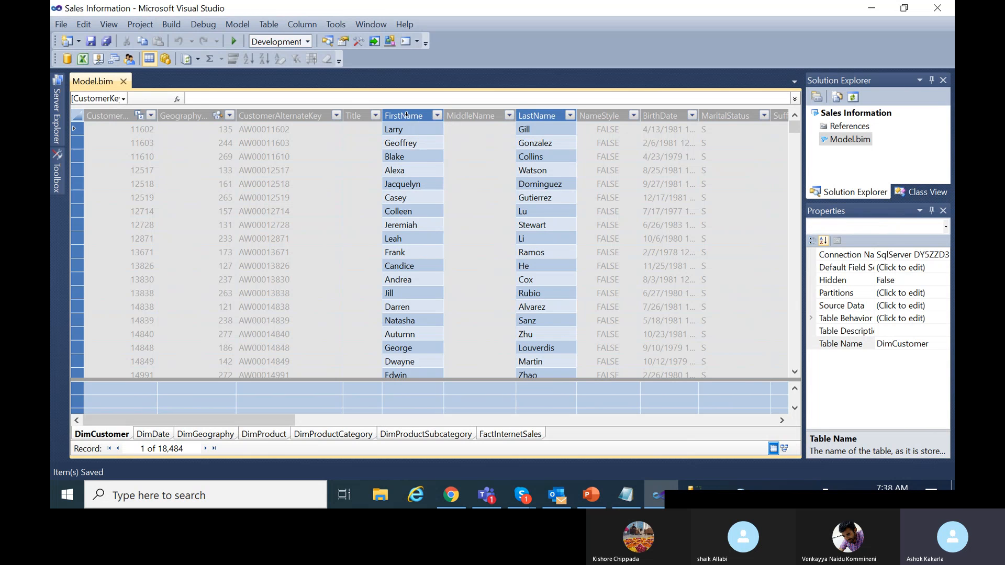
click(406, 116)
click(565, 118)
drag(250, 420, 751, 416)
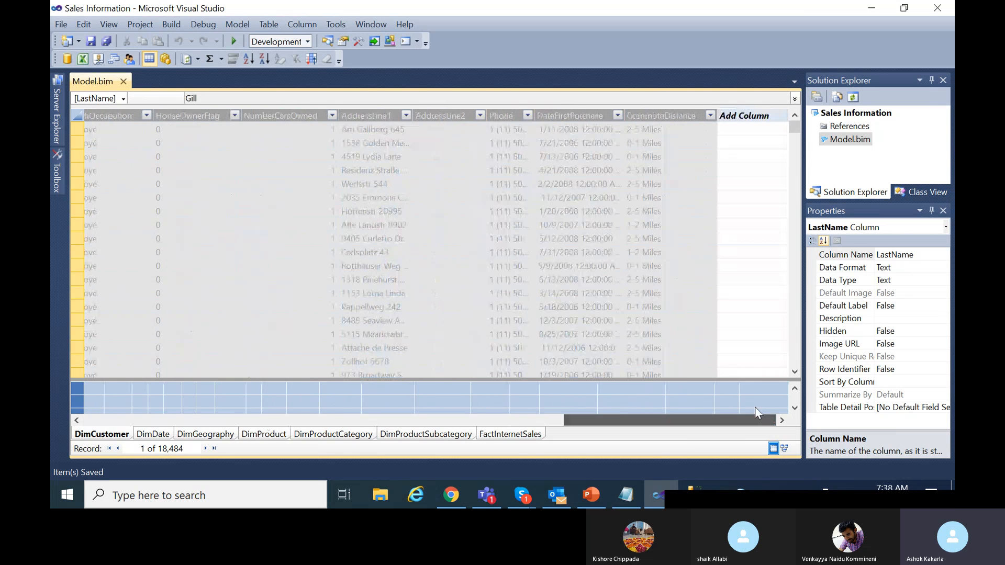
Start a new DimCustomer column formula with =DimCustomer[FirstName].
click(735, 128)
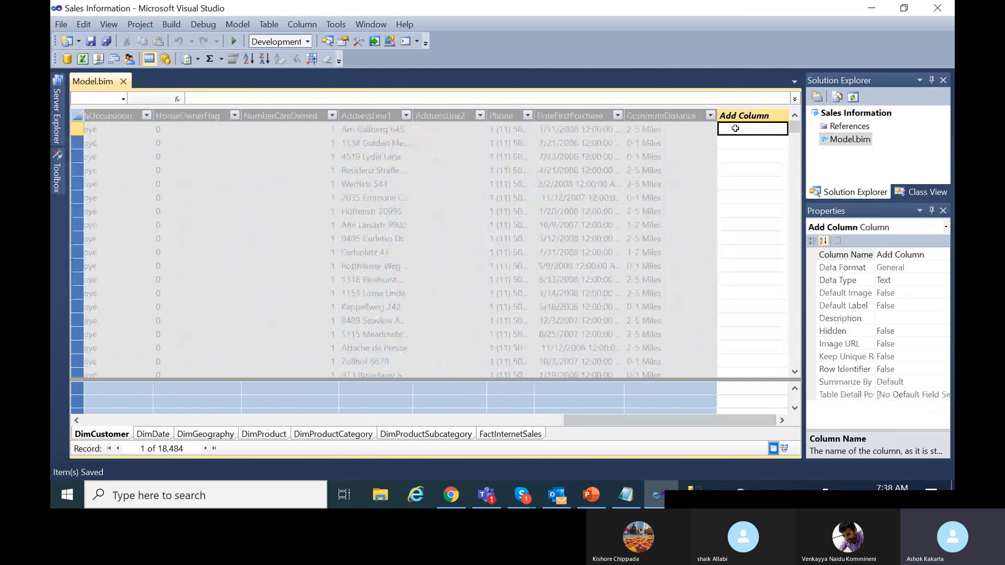
click(497, 96)
text(=)
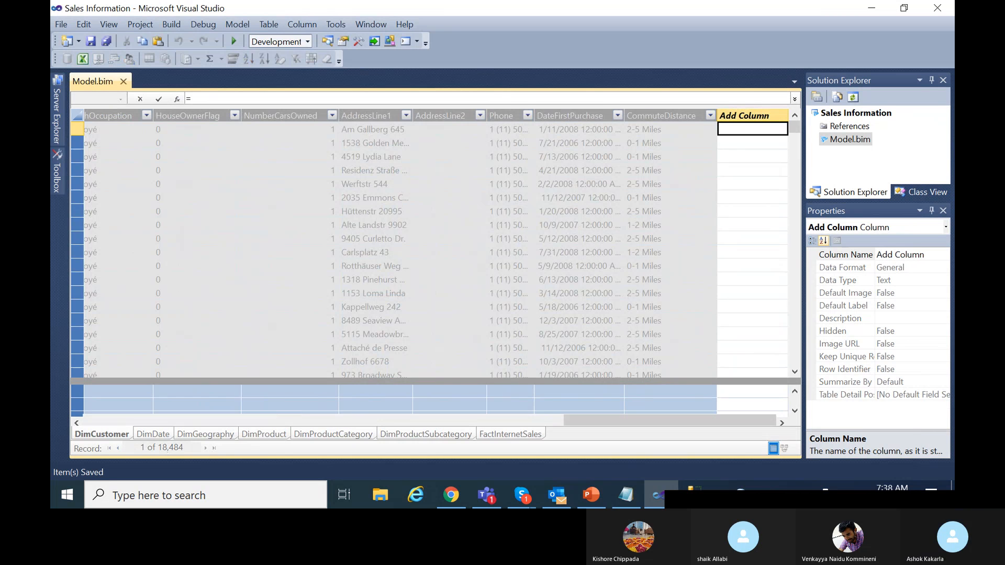
text(DimD)
key(BackSpace)
text(CU)
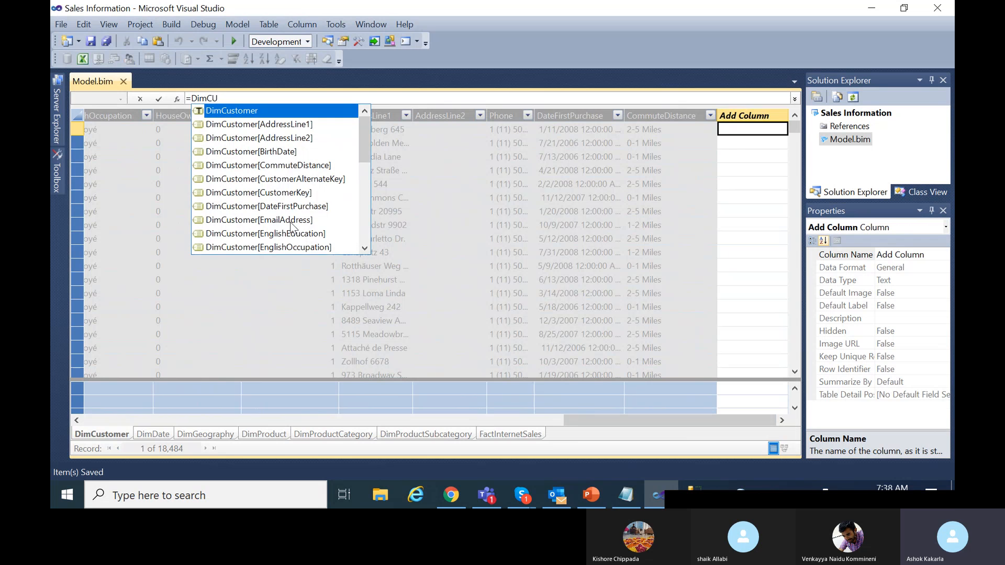
scroll(291, 226, down, 6)
scroll(301, 173, up, 1)
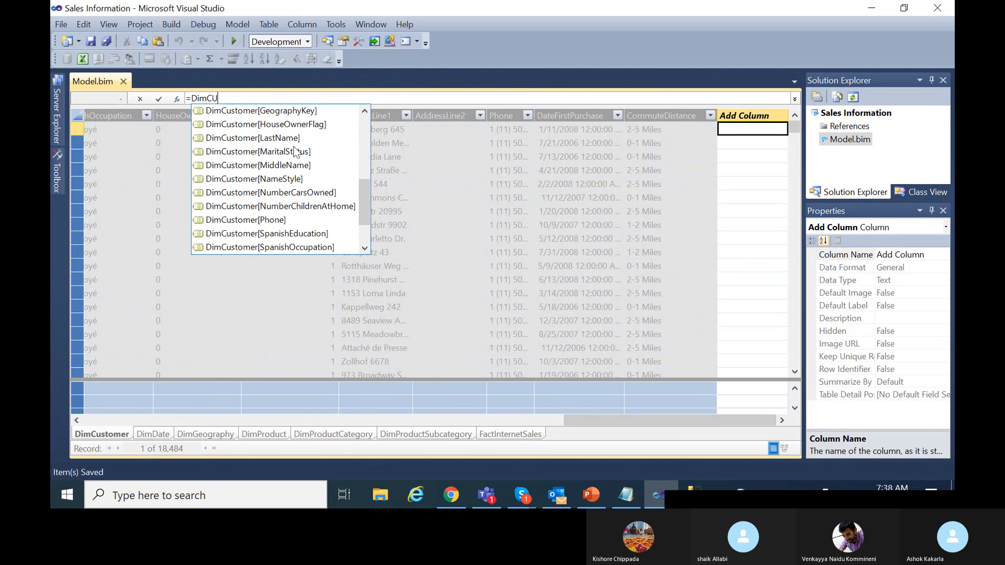
scroll(294, 154, up, 1)
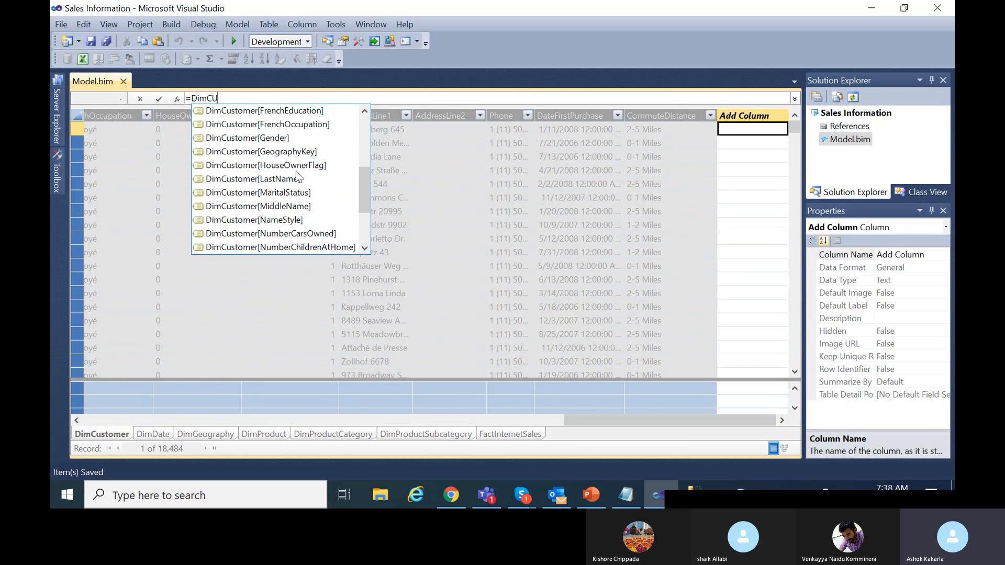
scroll(295, 171, up, 1)
click(285, 136)
double_click(285, 136)
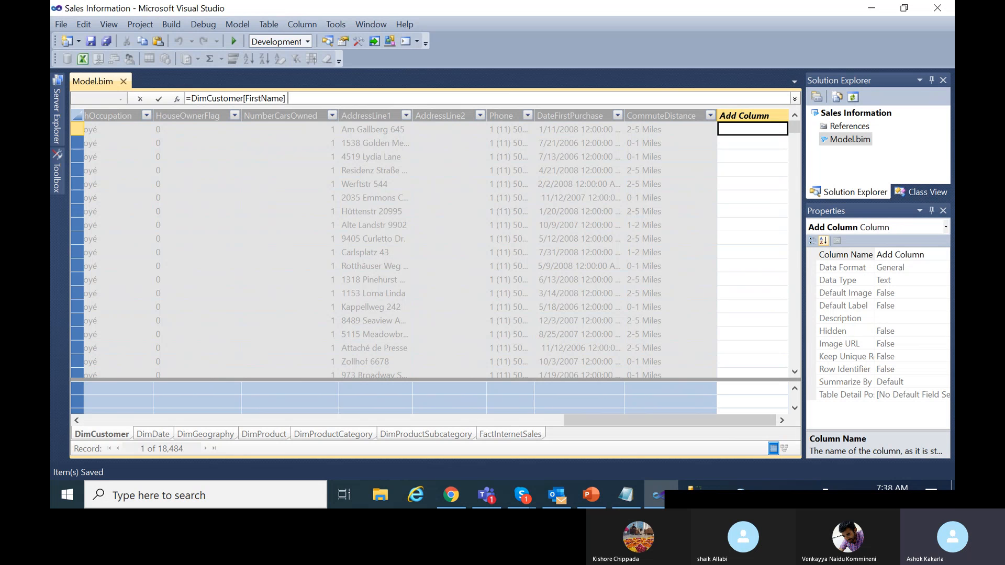
Append & " - " & DimCustomer[LastName] and commit the formula.
text(&)
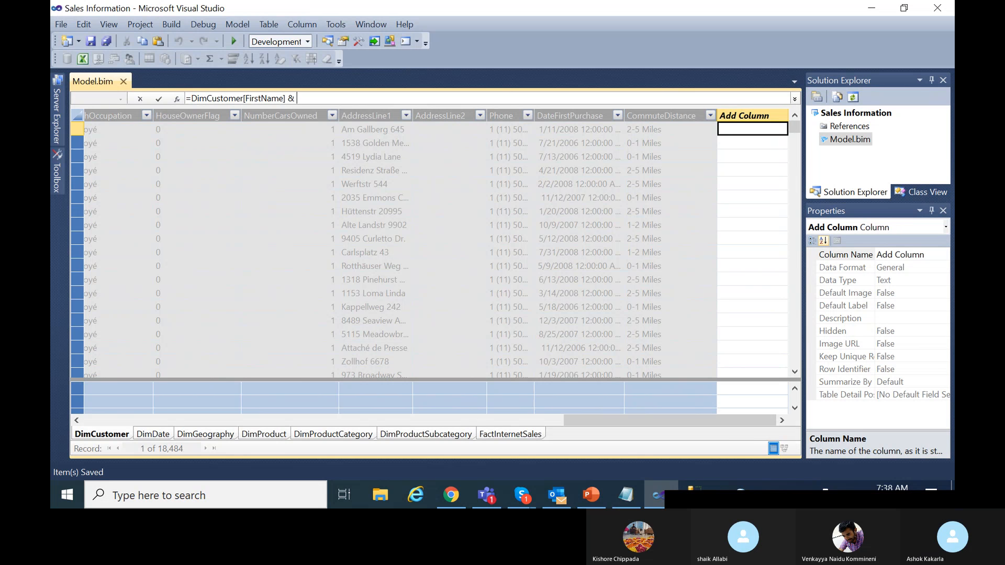
text( " - ")
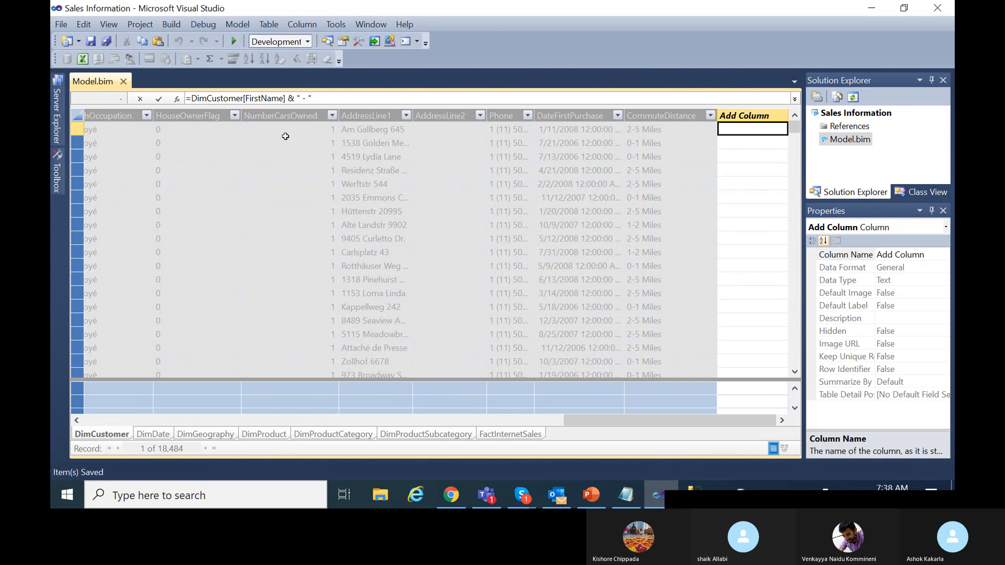
text( &)
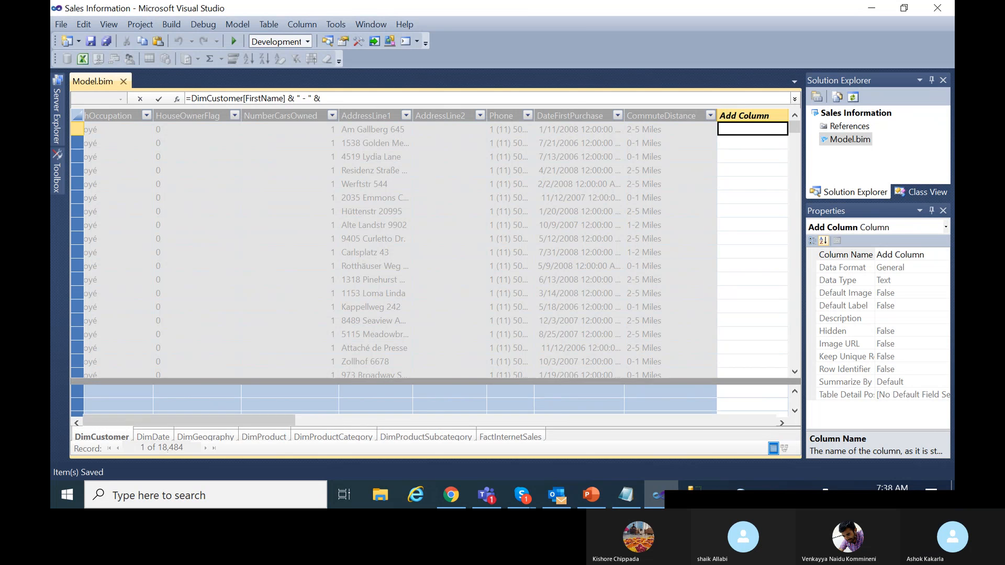
text( DimCU)
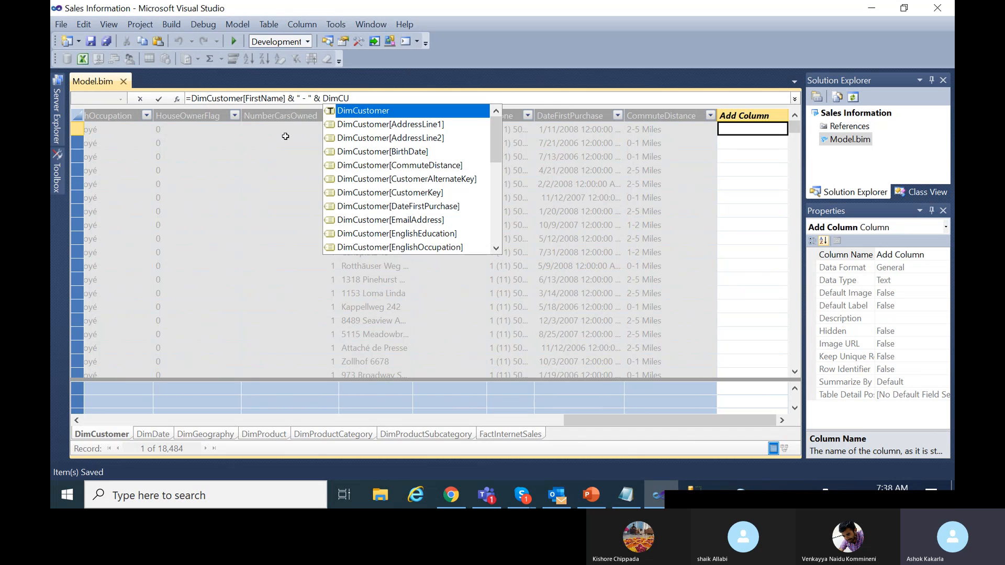
scroll(463, 224, down, 2)
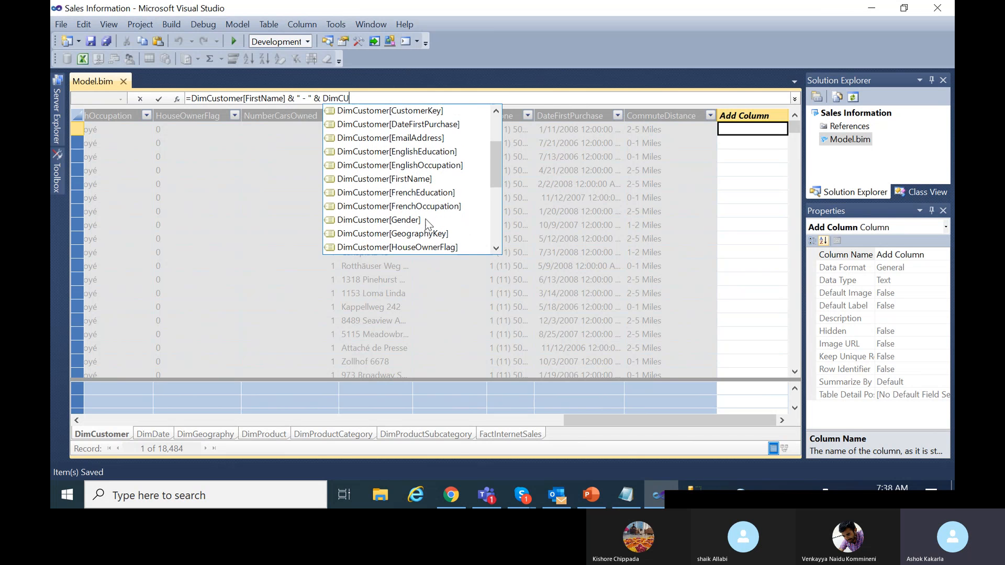
scroll(428, 224, down, 1)
click(422, 222)
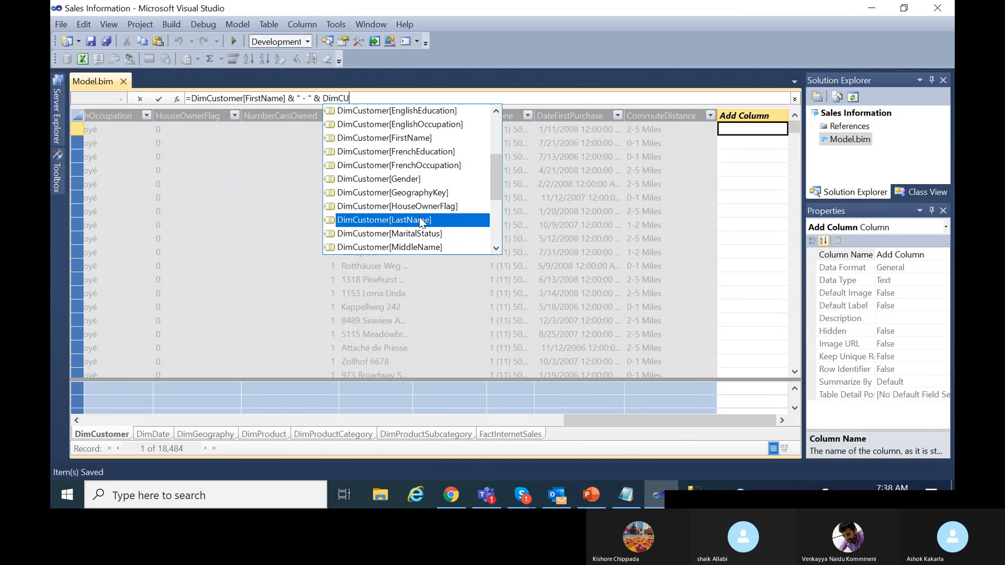
double_click(435, 220)
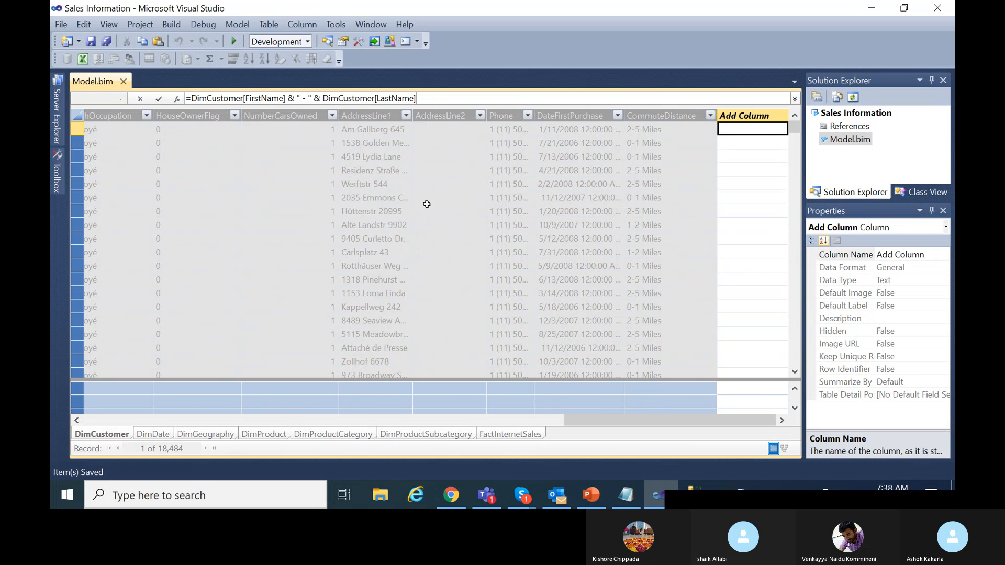
click(159, 99)
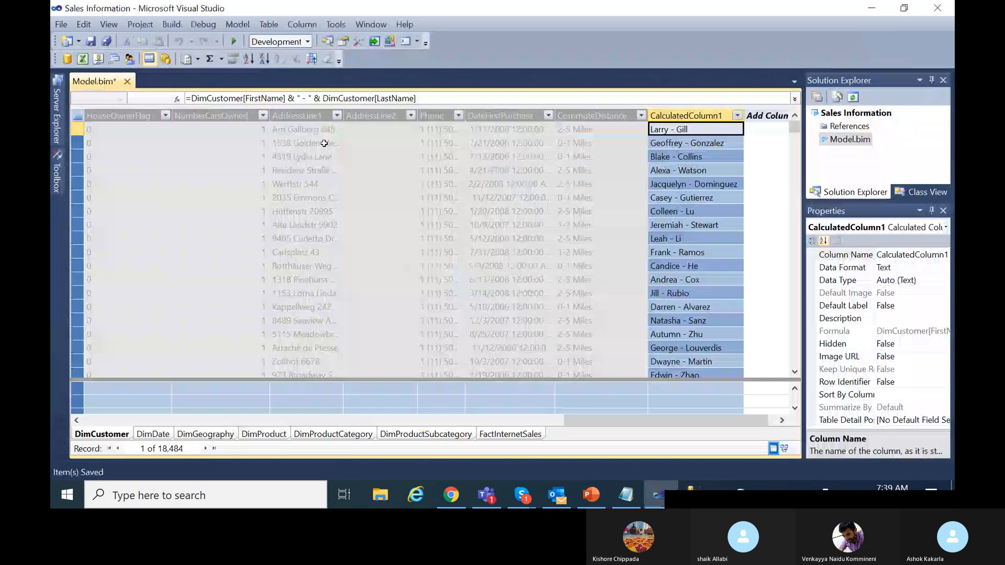
Rename CalculatedColumn1 to FullName, removing the space from 'Full Name'.
double_click(699, 111)
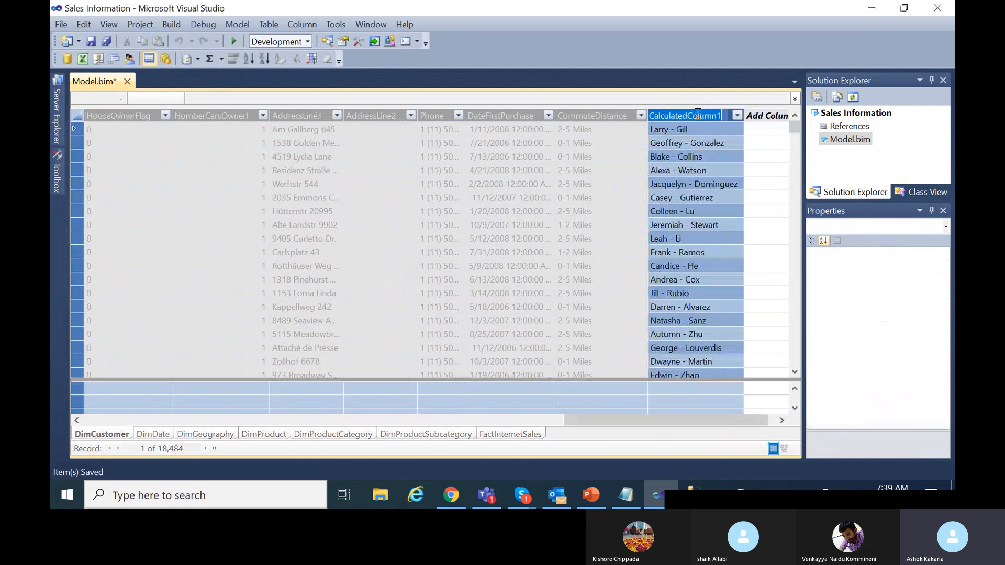
key(BackSpace)
text(F)
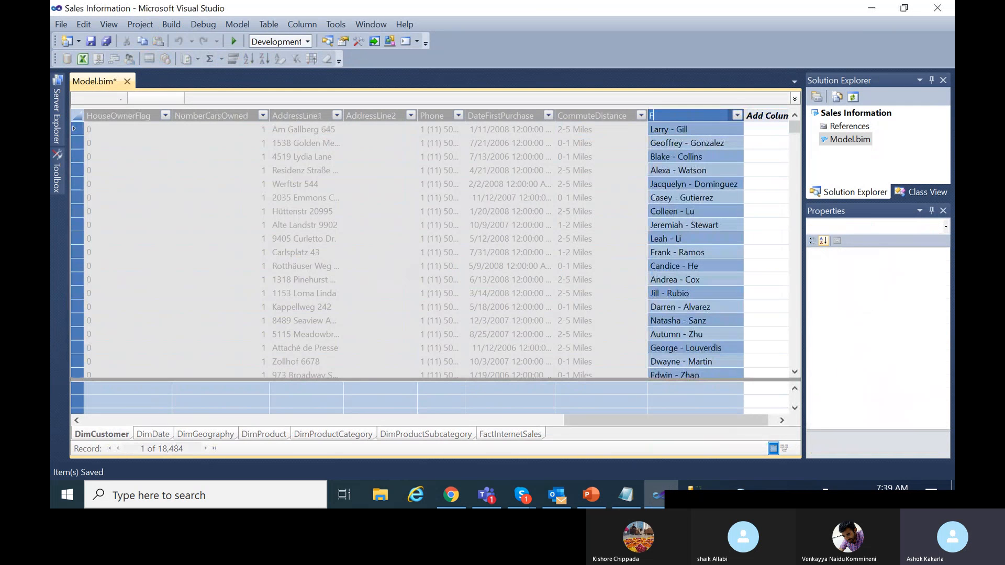
text(ull Nam)
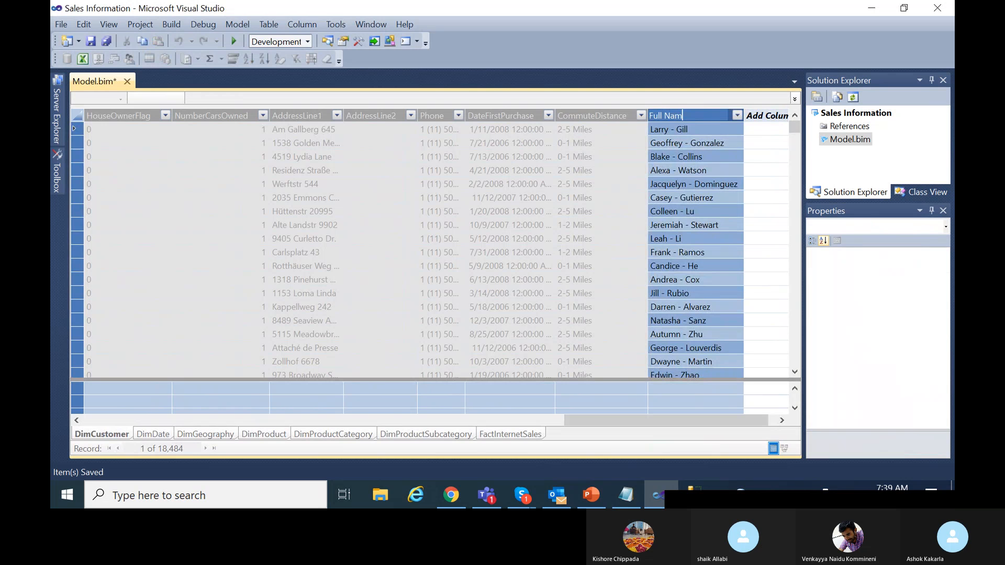
text(e)
key(Return)
key(BackSpace)
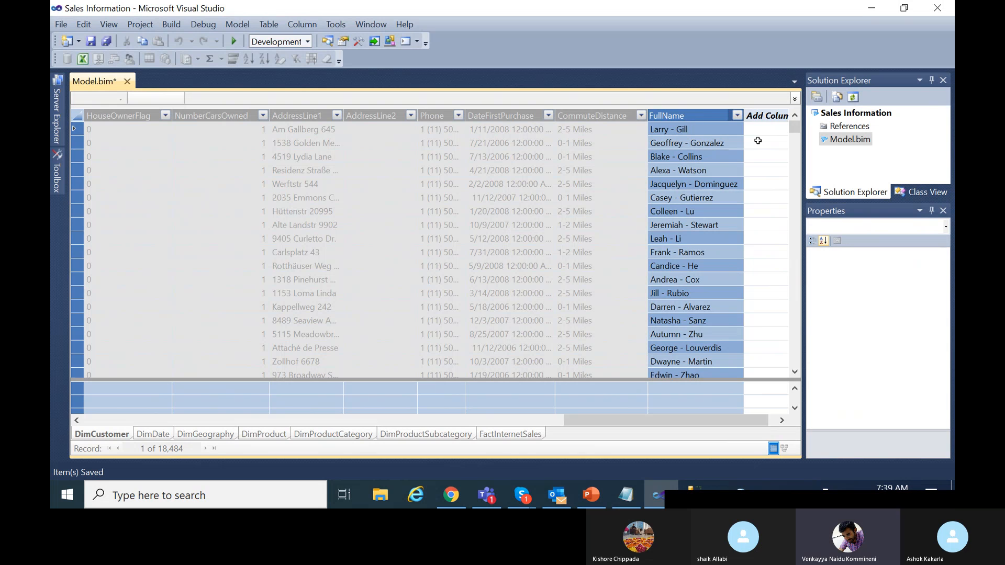
key(Return)
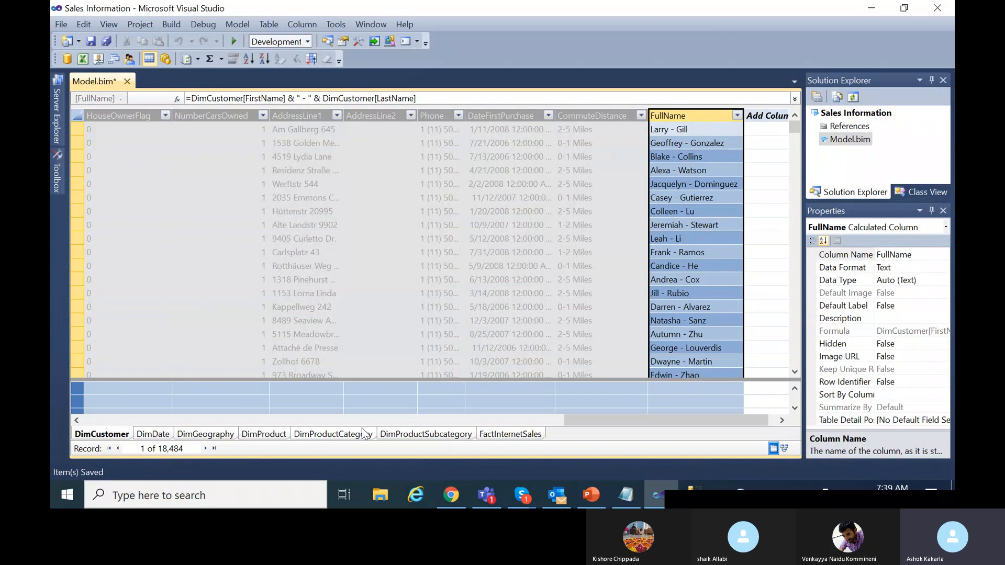
Return to FactInternetSales and select the empty Add Column cell after OrderDate.
click(503, 421)
click(503, 433)
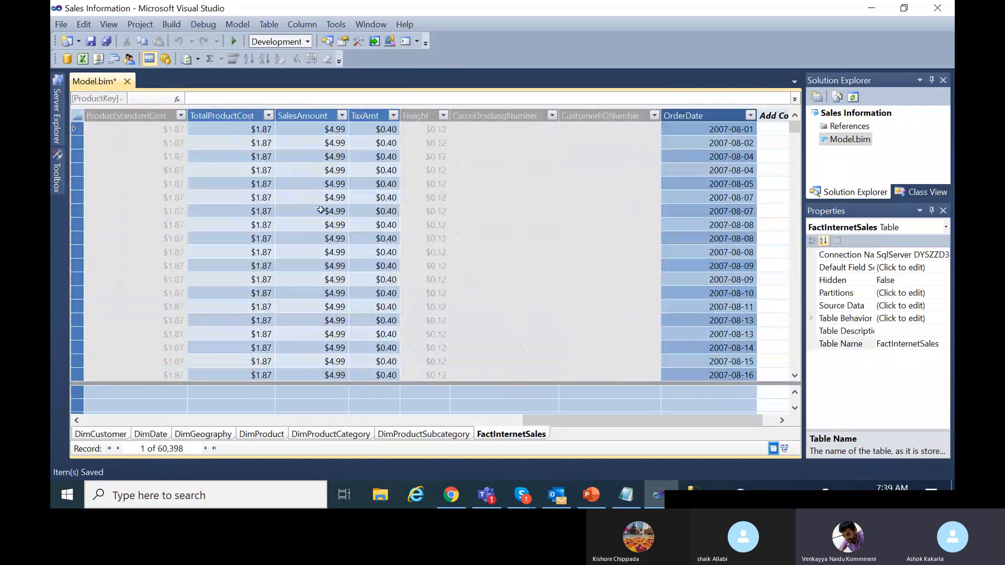
drag(585, 422, 375, 426)
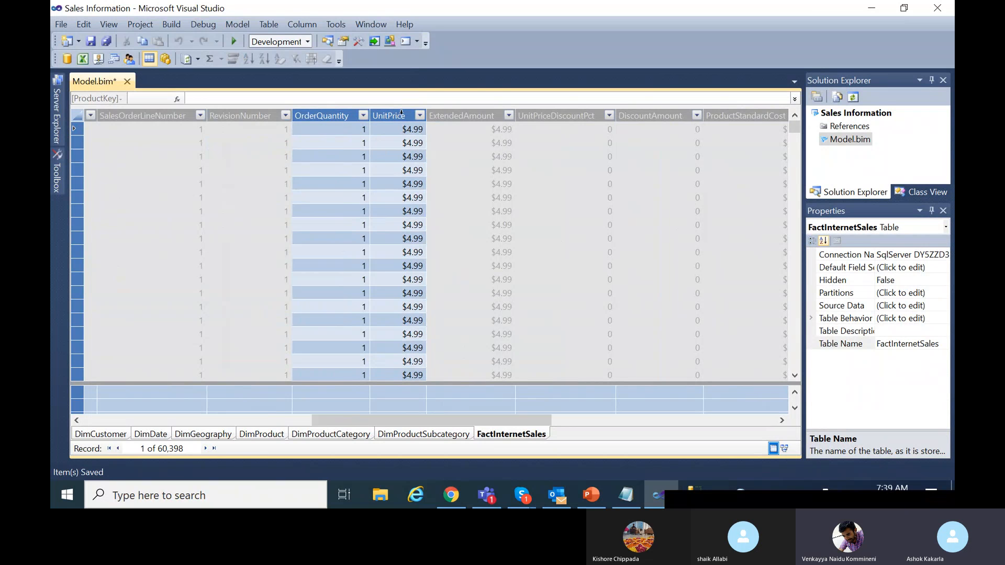
drag(516, 418, 740, 413)
click(738, 129)
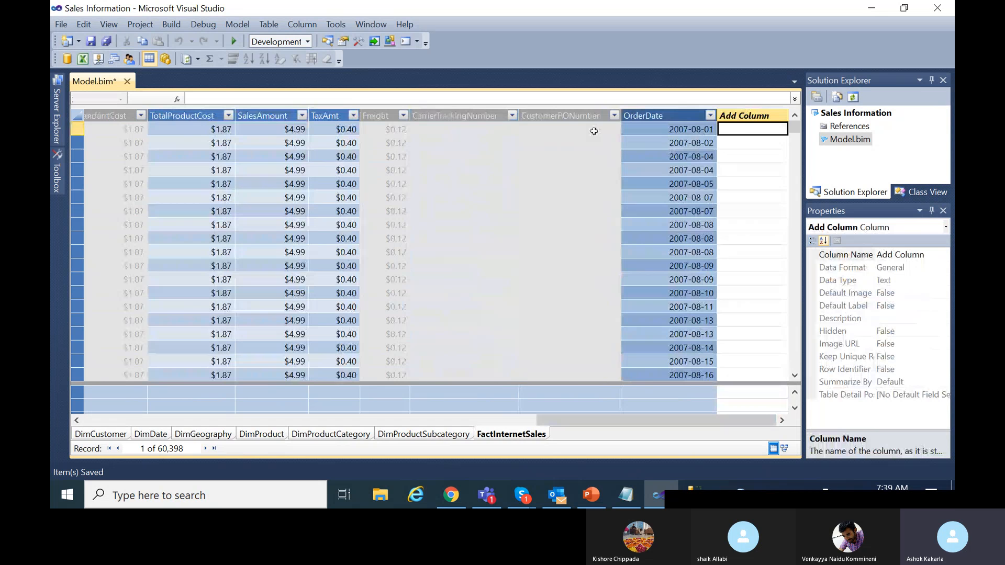
Add the calculated column =FactInternetSales[OrderQuantity] * FactInternetSales[UnitPrice], showing values like $4.99.
click(368, 96)
text(=)
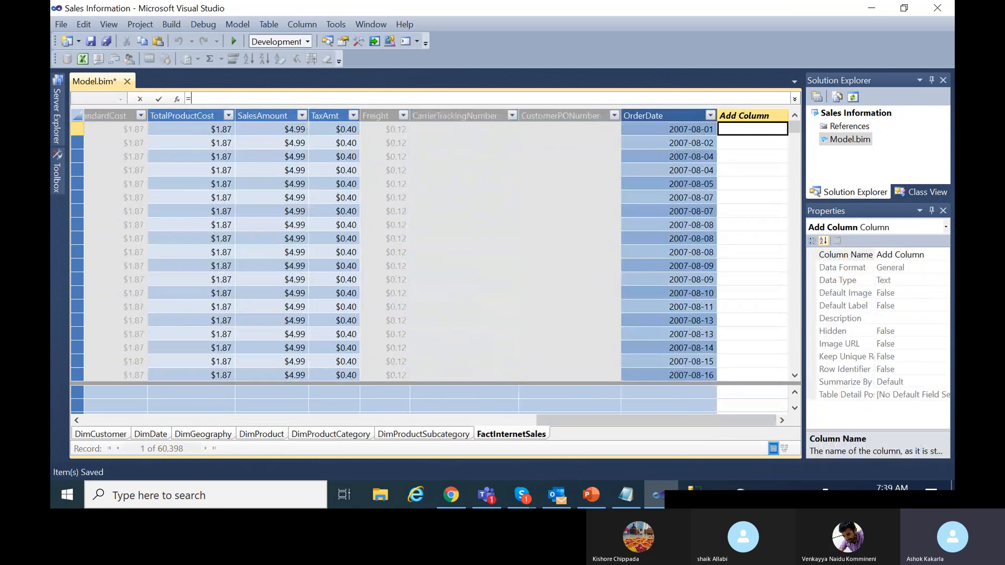
text(FactI)
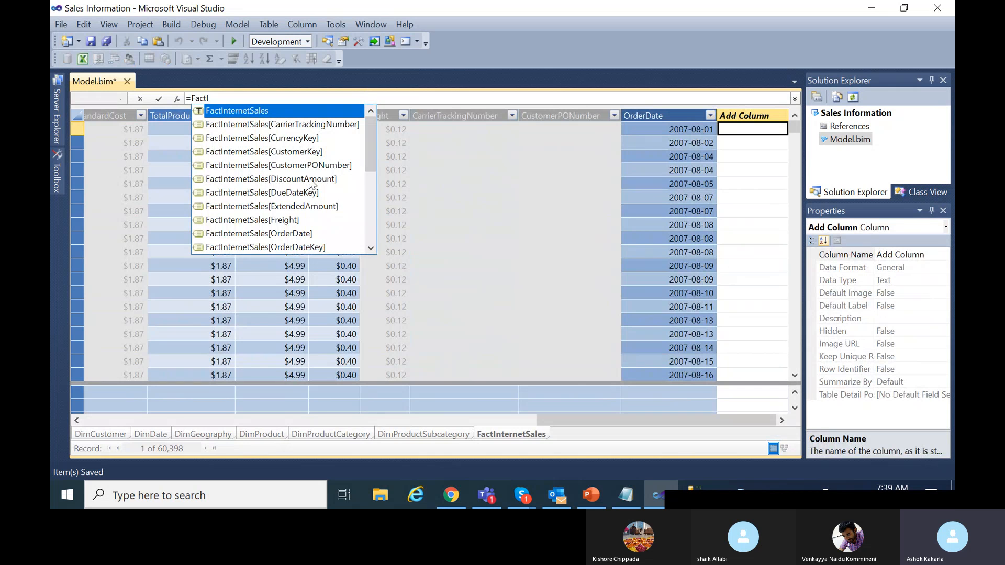
drag(373, 140, 375, 211)
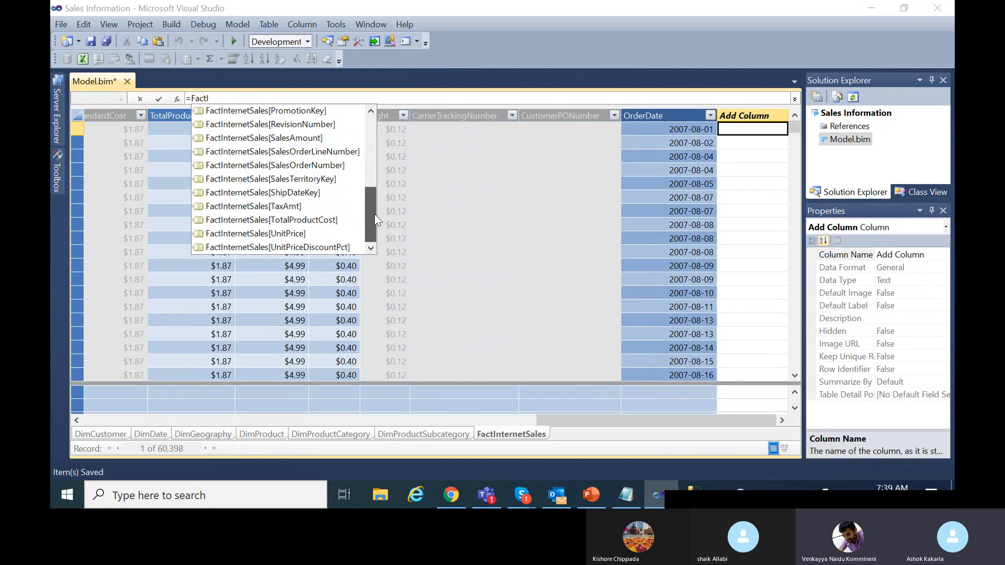
scroll(317, 135, up, 2)
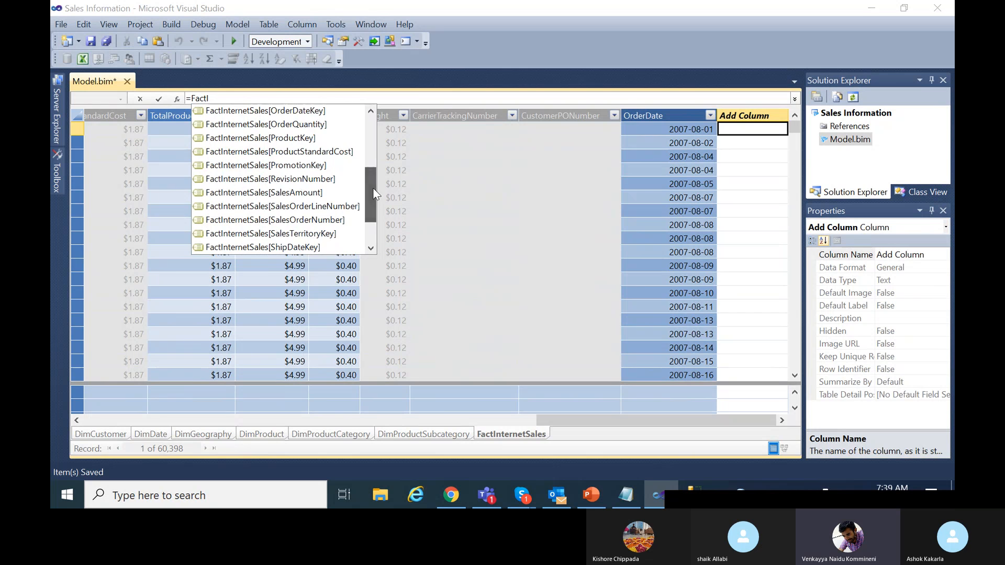
double_click(316, 125)
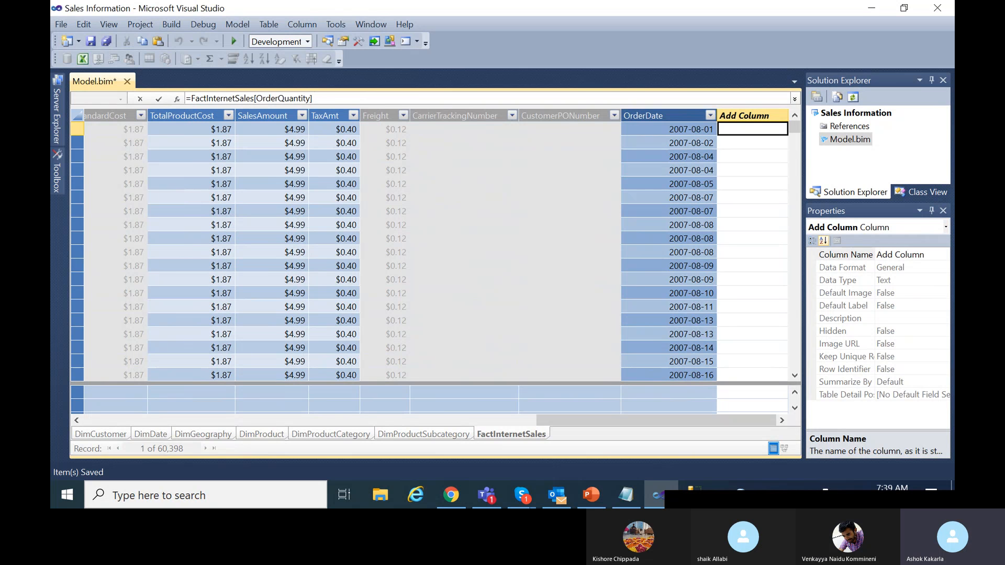
text(* FactInter)
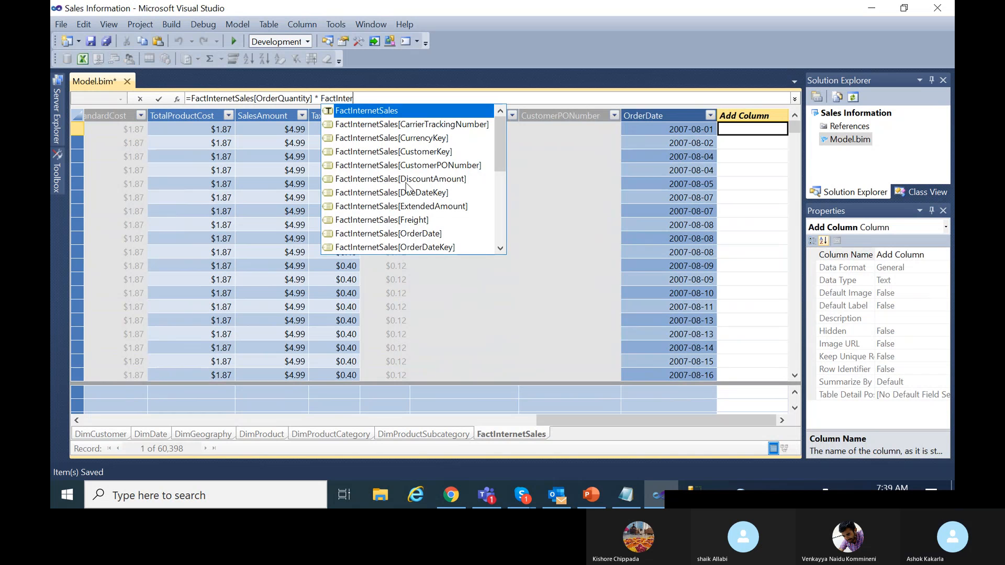
scroll(437, 214, down, 4)
scroll(441, 219, down, 2)
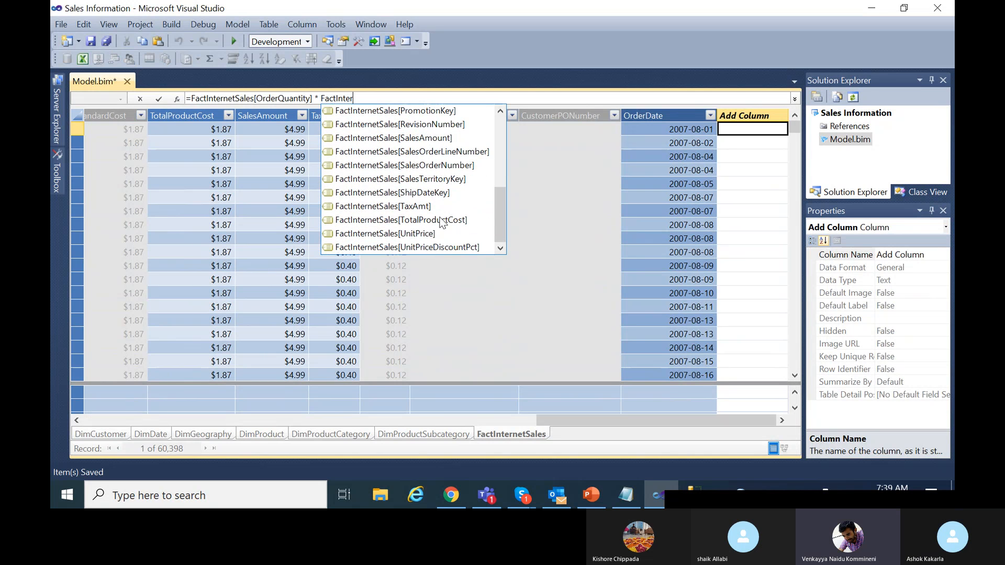
double_click(429, 234)
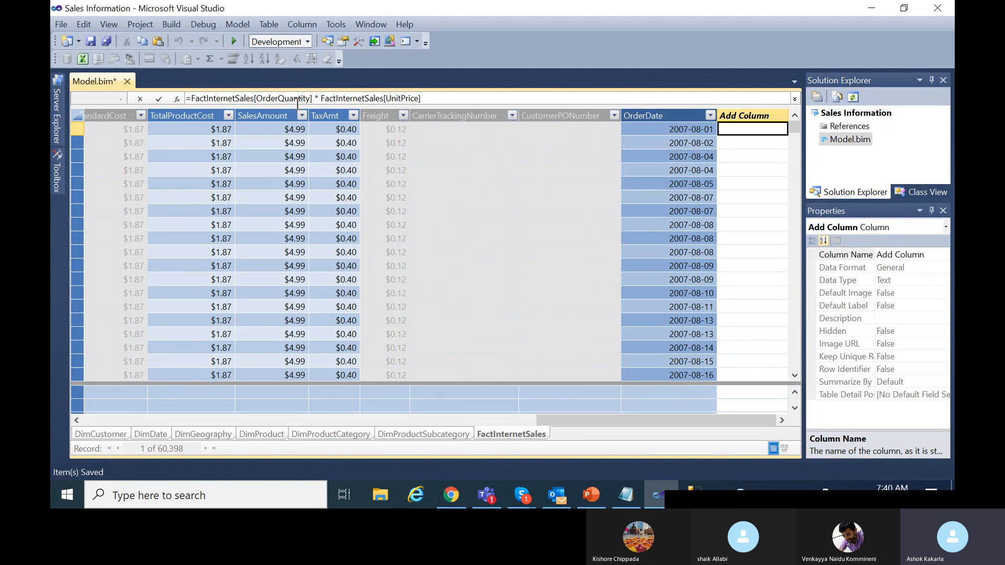
click(158, 98)
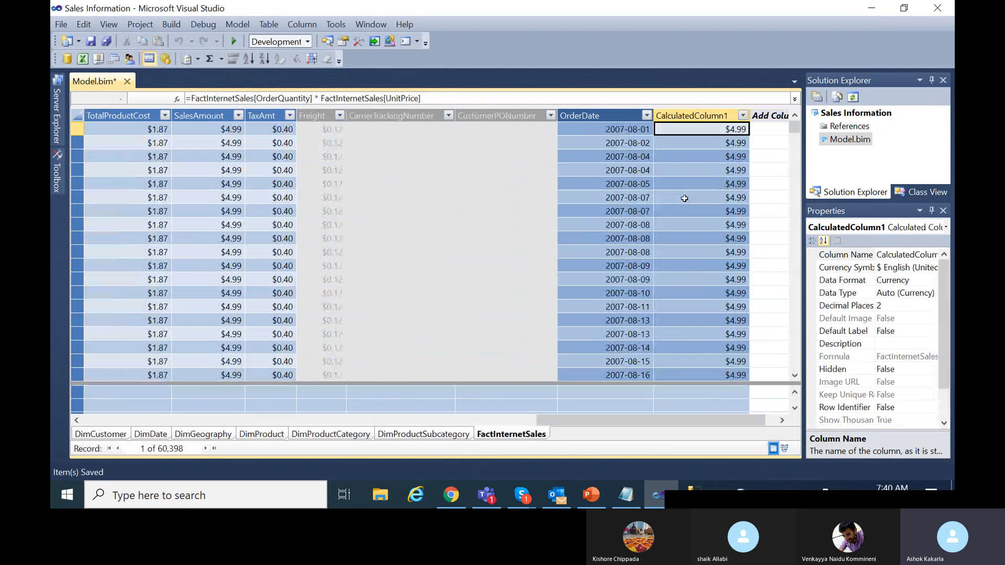
Rename the quantity-times-price column to LineTotal and save the model.
click(726, 115)
double_click(725, 115)
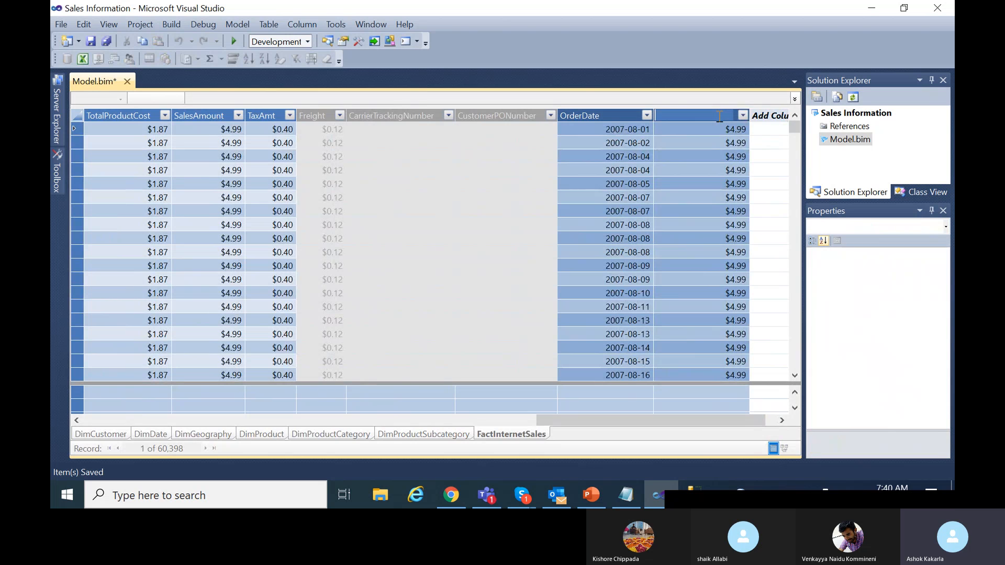
text(LineTotal)
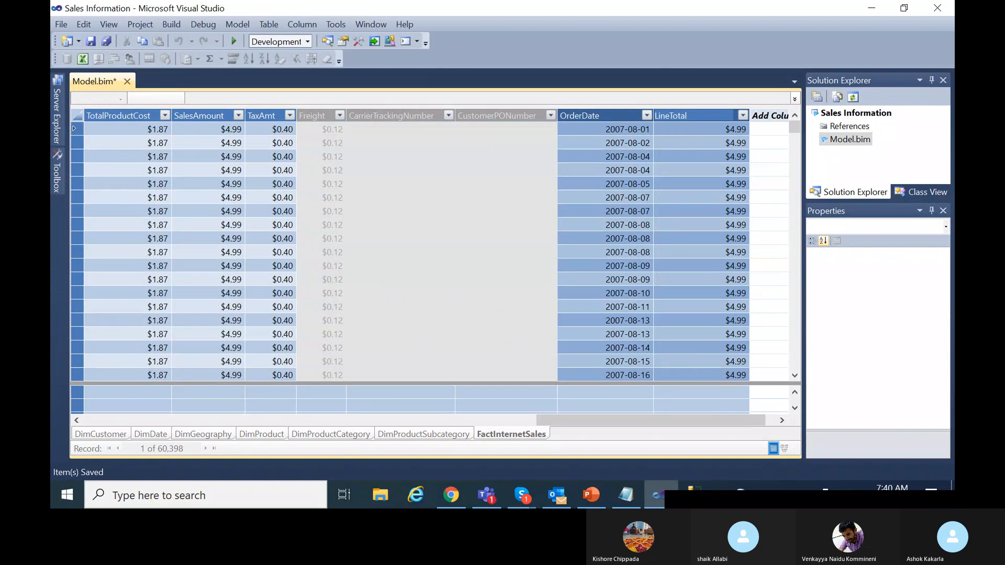
click(770, 150)
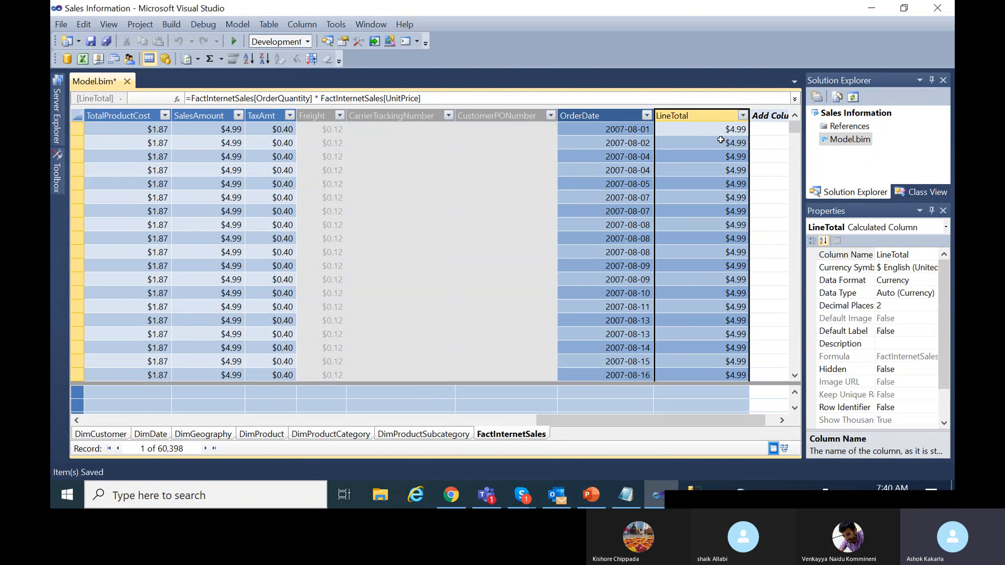
click(90, 40)
click(89, 39)
Scroll the grid back left and select an empty measure cell under DueDateKey.
drag(576, 421, 110, 437)
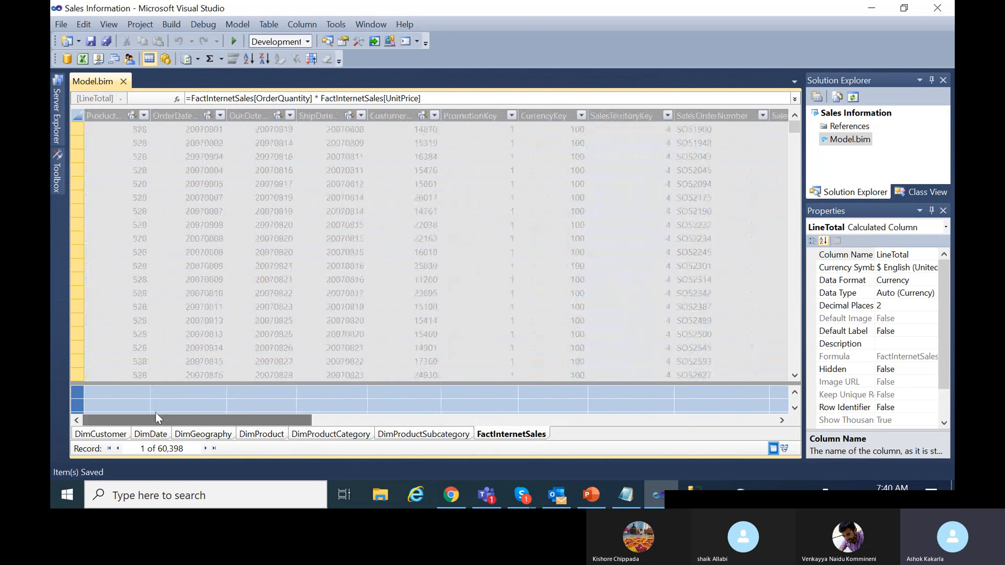
click(246, 404)
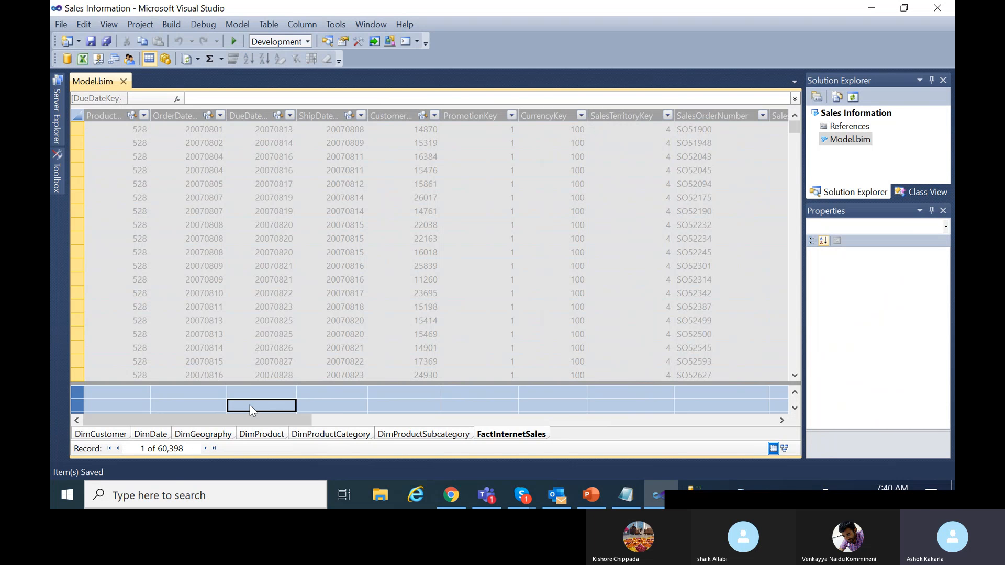
Create the measure TotalSales:=SUM(FactInternetSales[SalesAmount]), totaling 29358677.2207.
click(250, 99)
text(T)
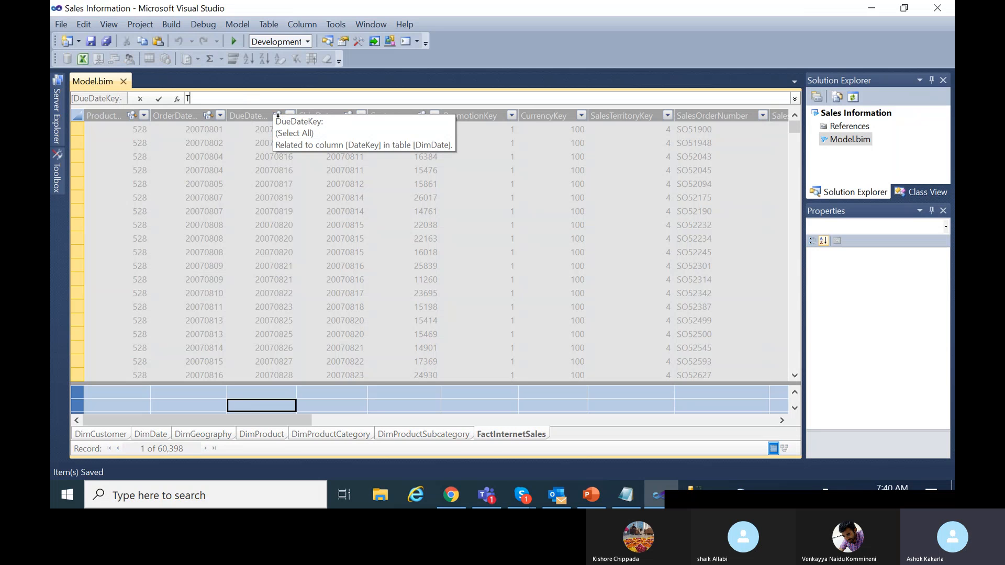
text(otalSales:=)
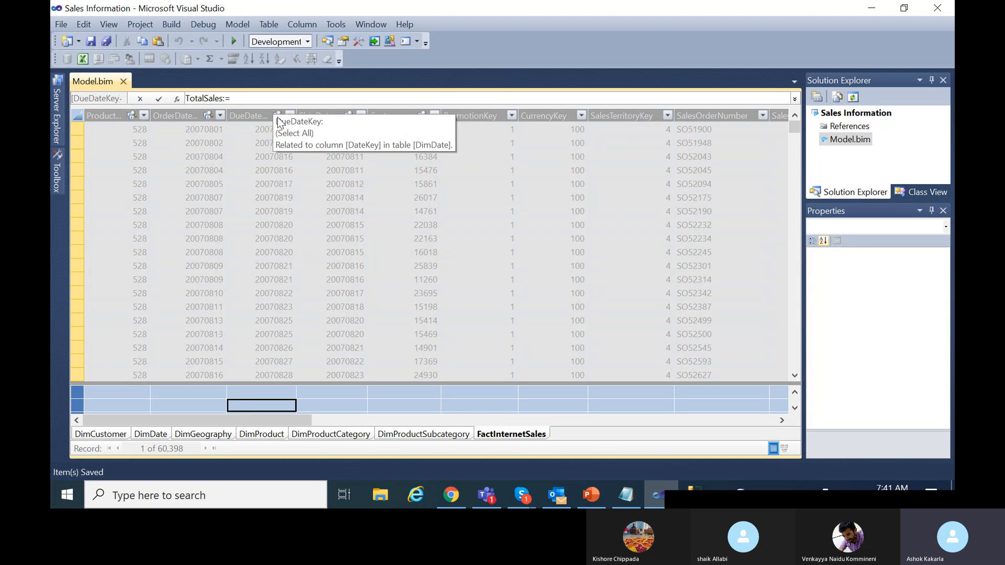
text(SUM()
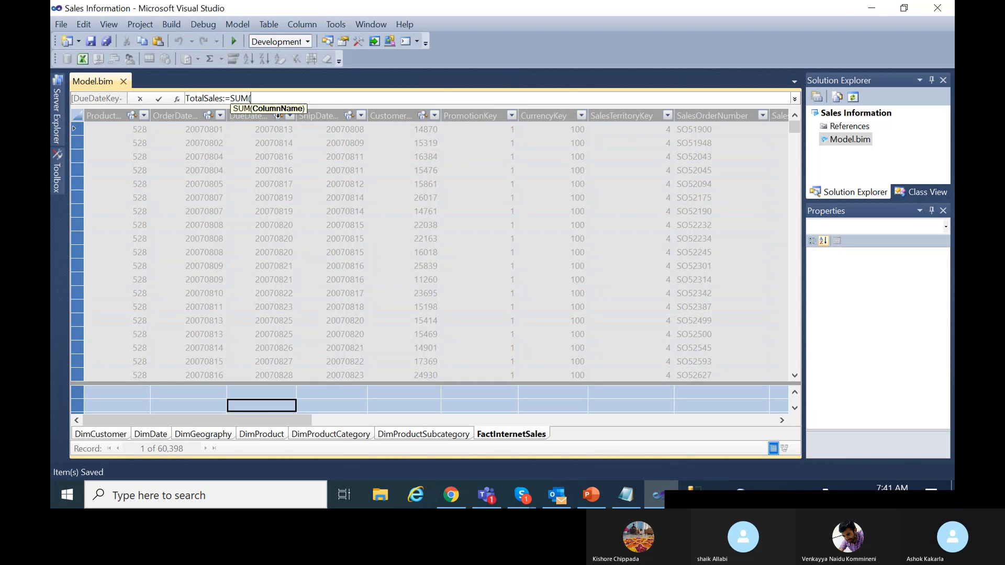
text(Fact)
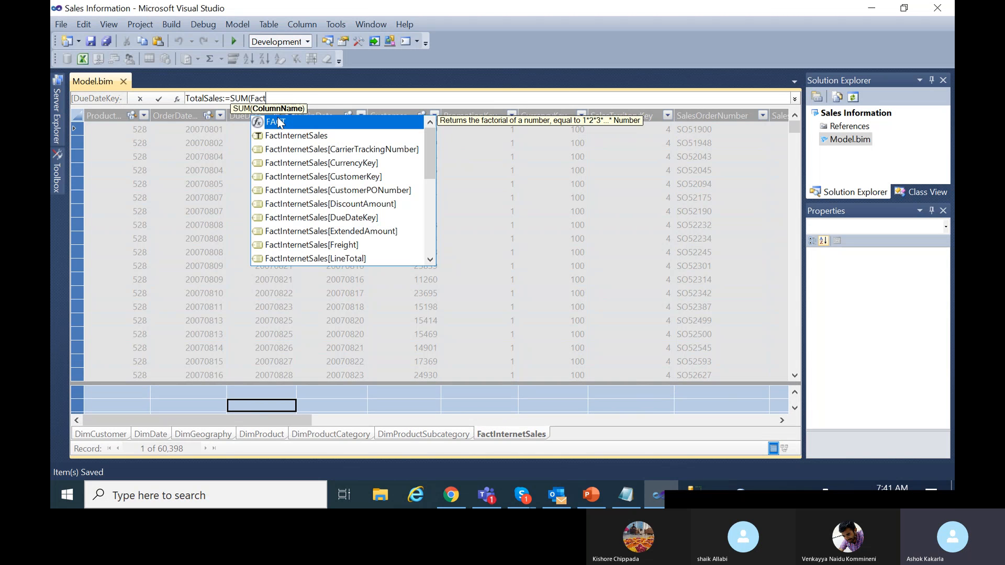
scroll(358, 228, down, 6)
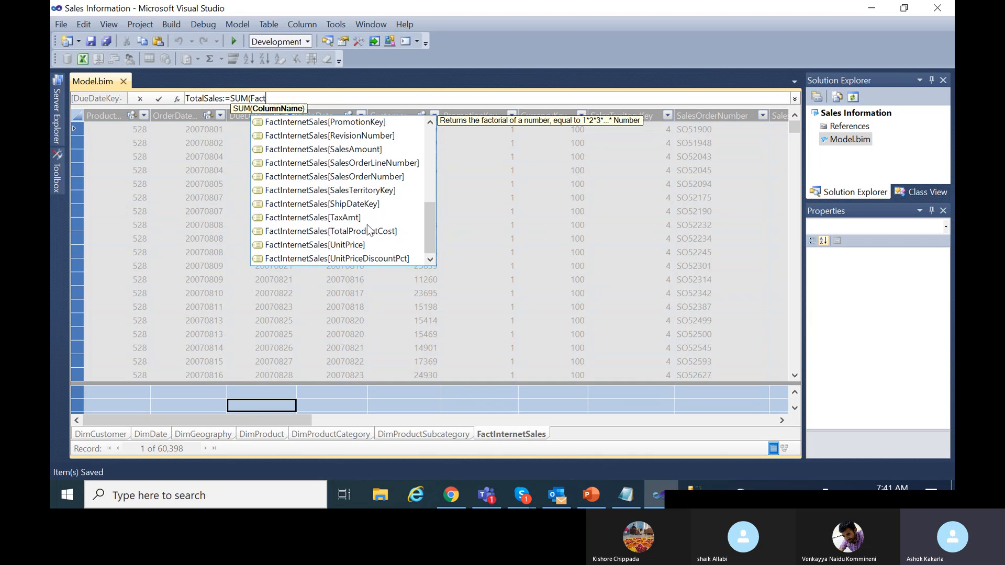
double_click(363, 150)
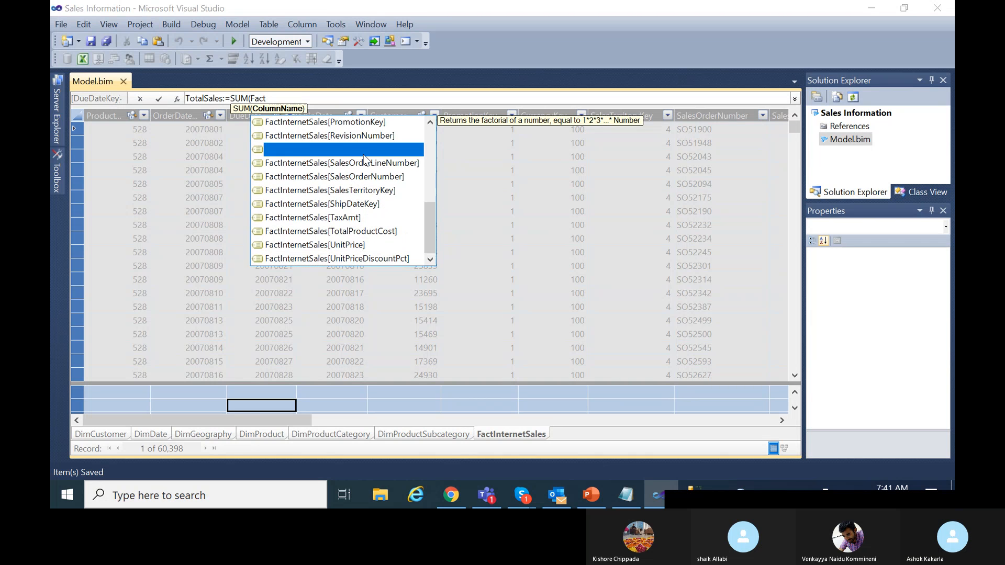
text())
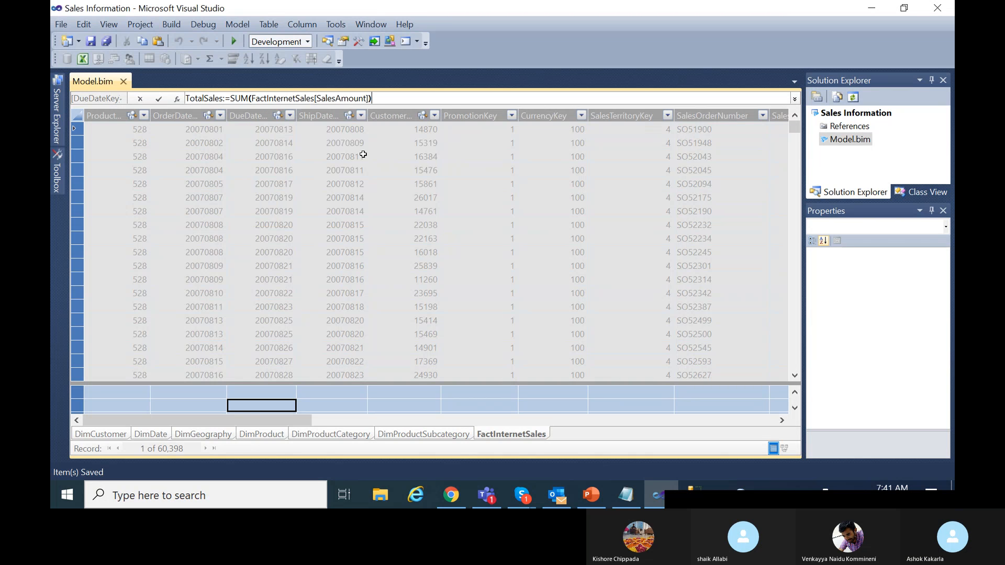
key(Return)
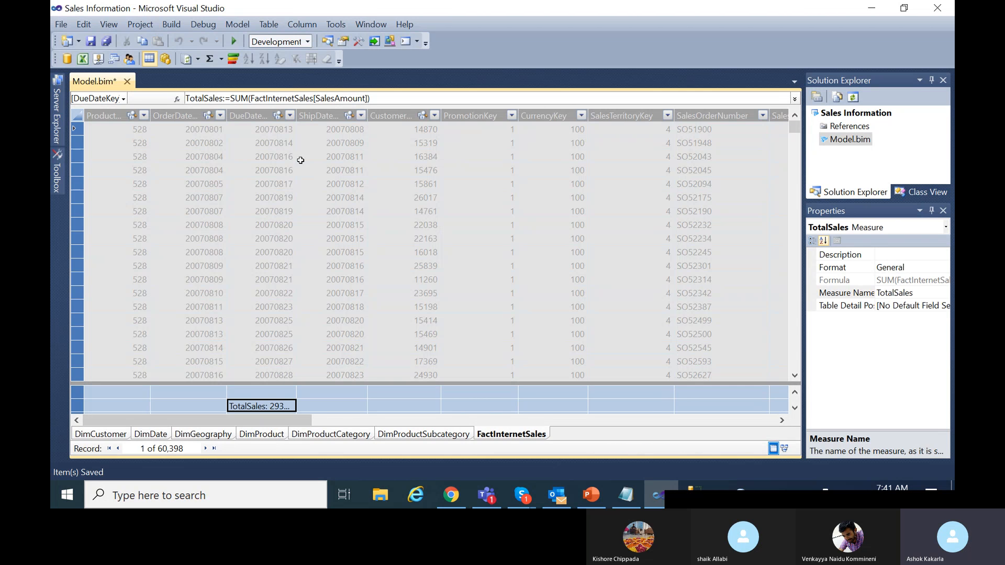
Widen DueDateKey so the TotalSales value shows fully, then reselect the measure.
drag(297, 118, 333, 121)
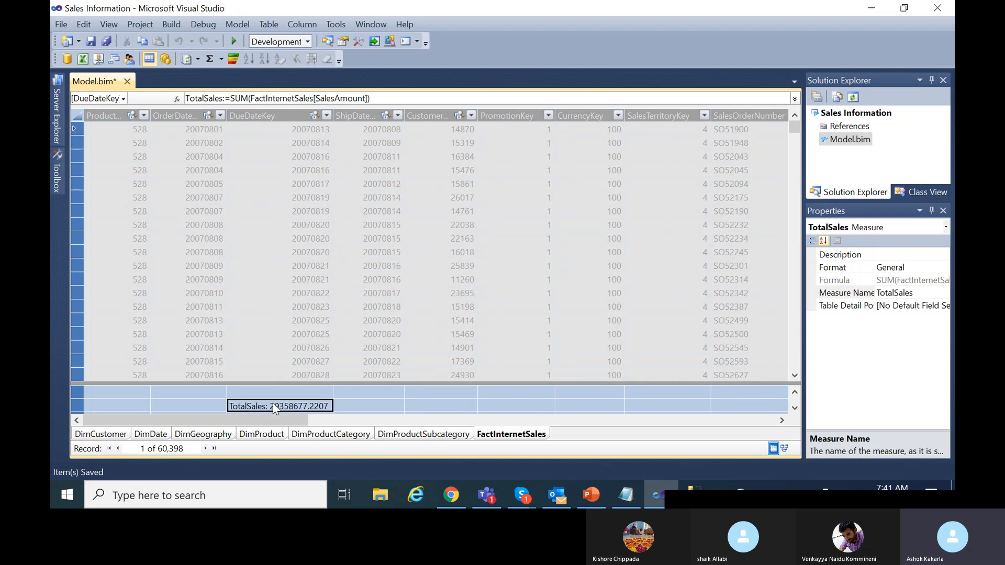
click(362, 403)
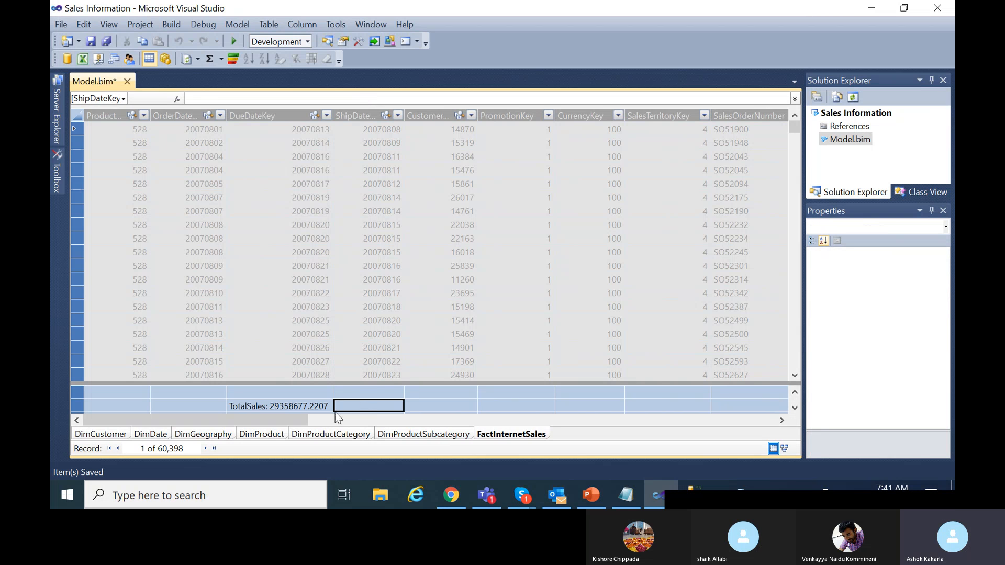
click(291, 406)
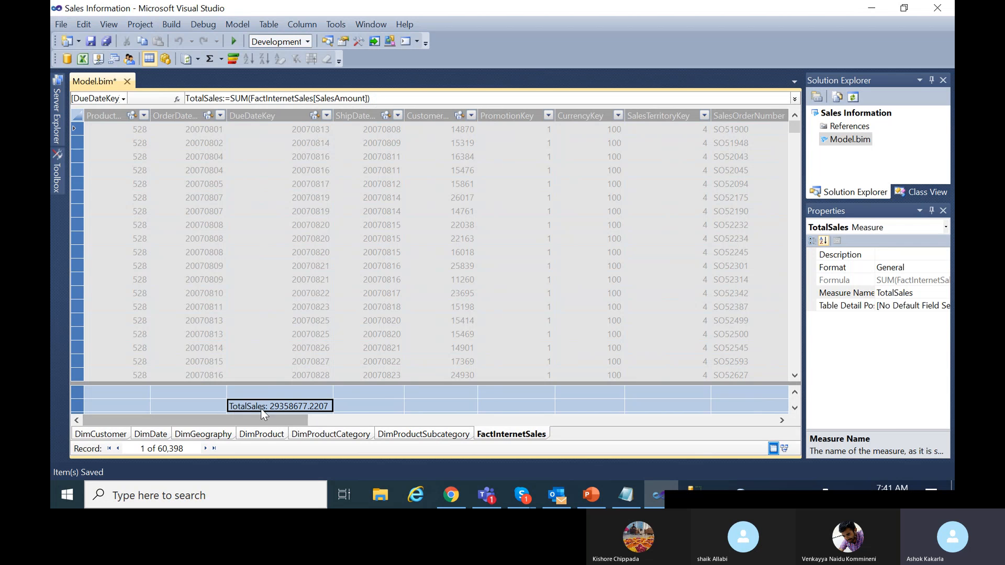
Pick an empty measure cell under ShipDateKey in FactInternetSales and begin a new formula.
click(369, 405)
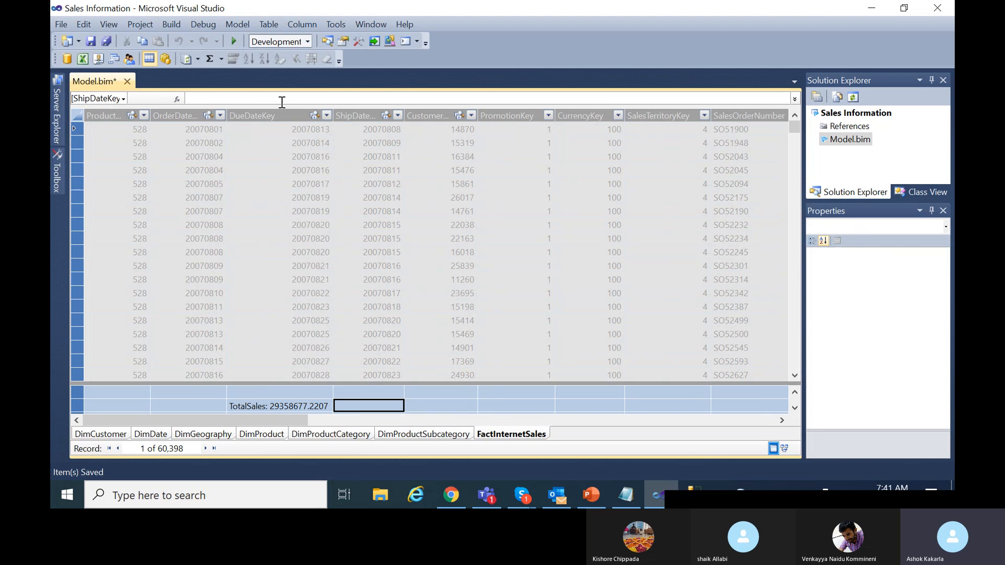
click(284, 407)
click(358, 407)
drag(336, 225, 385, 293)
scroll(356, 402, down, 1)
scroll(352, 400, up, 1)
click(356, 409)
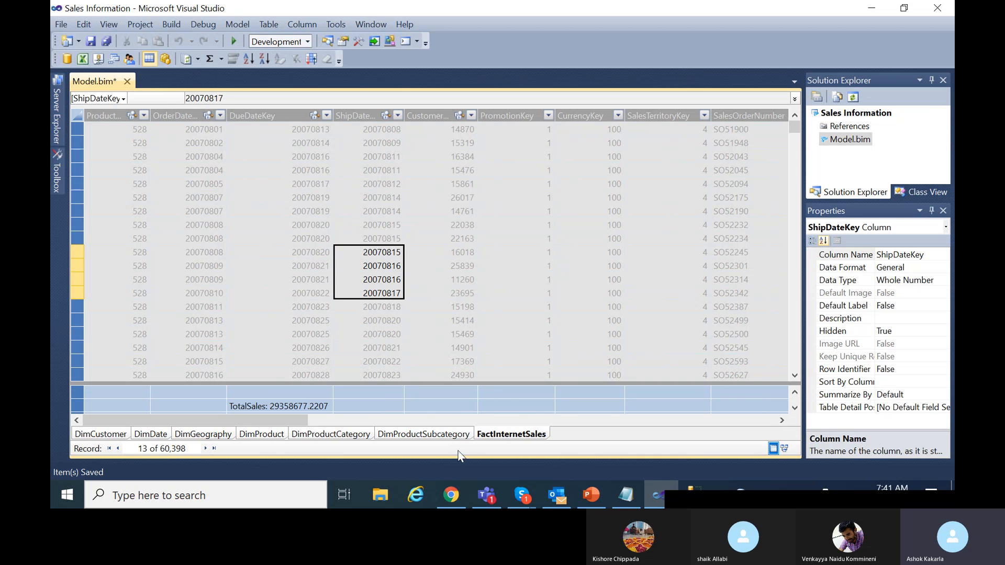
click(355, 407)
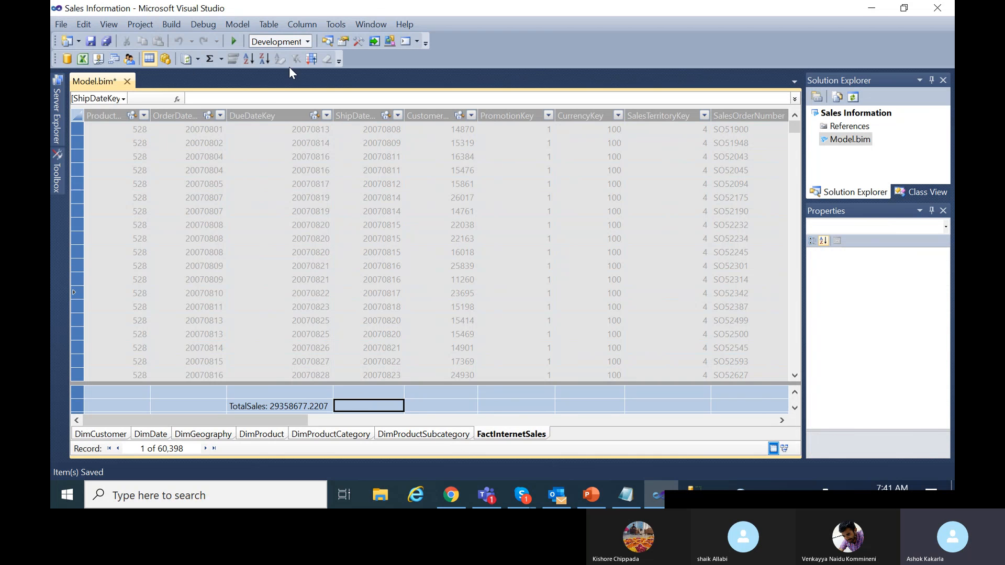
click(272, 98)
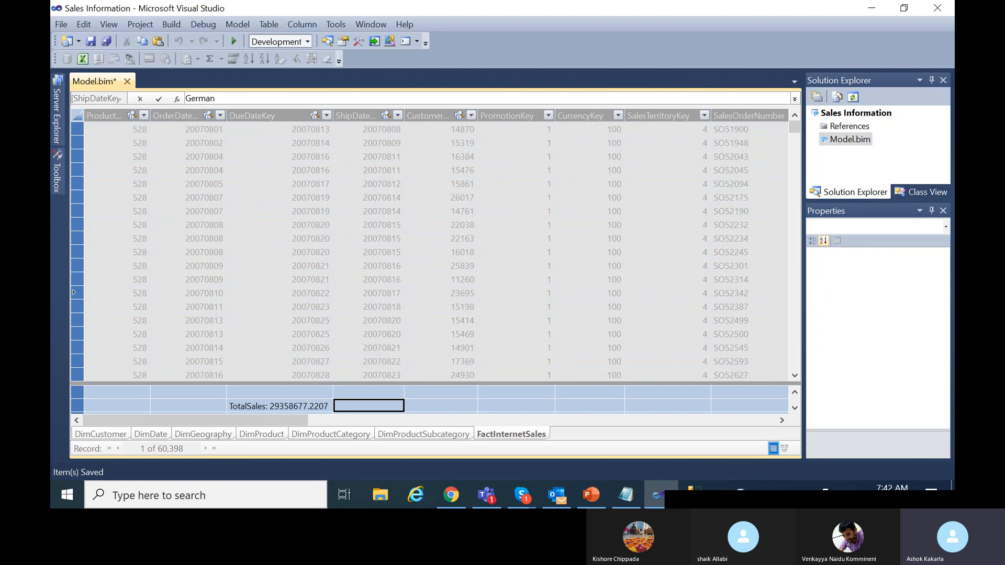
Start GermanyWiseSales as CALCULATE of SUM over FactInternetSales[SalesAmount].
text(GermanyWiseSales:=)
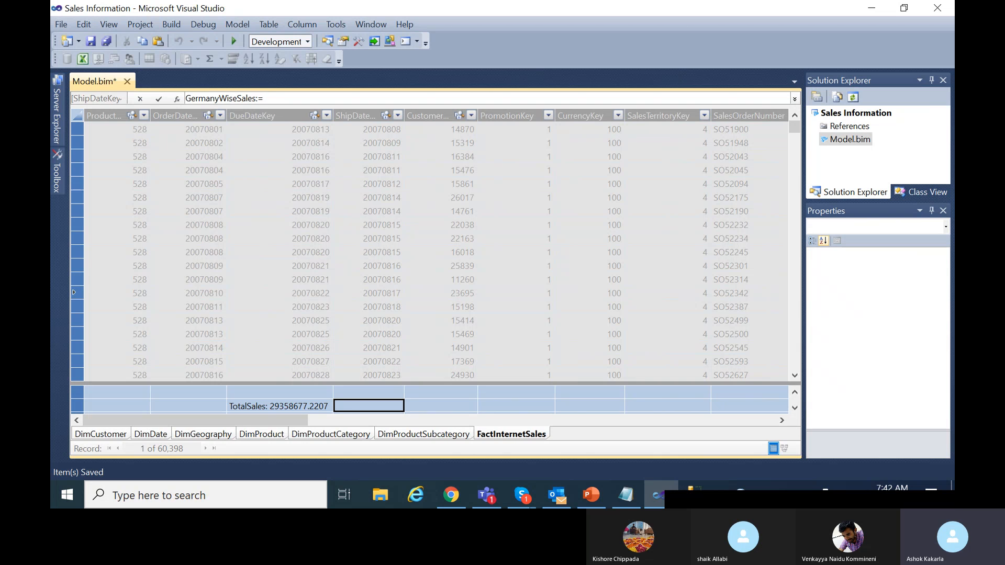
text(SUM()
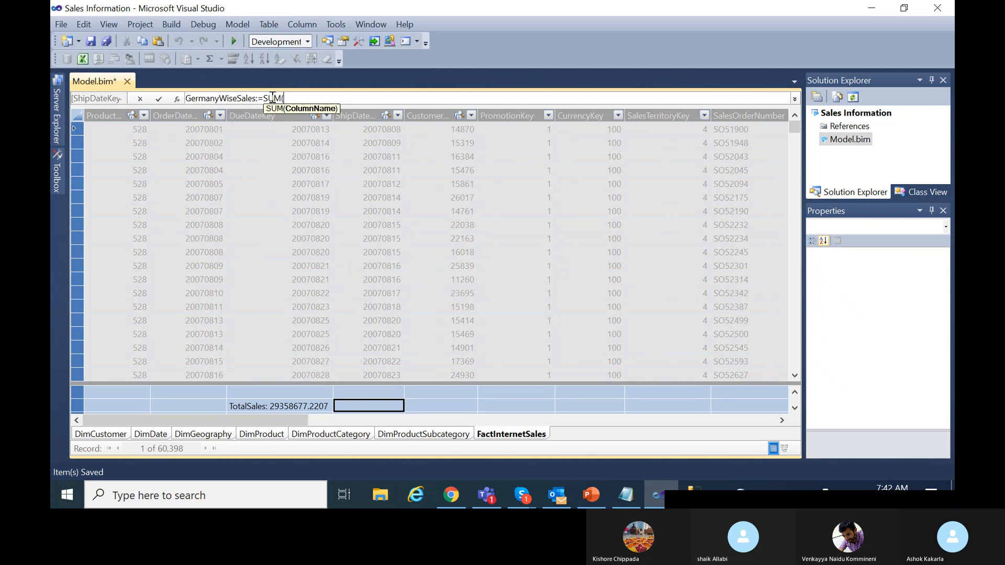
text(Fact)
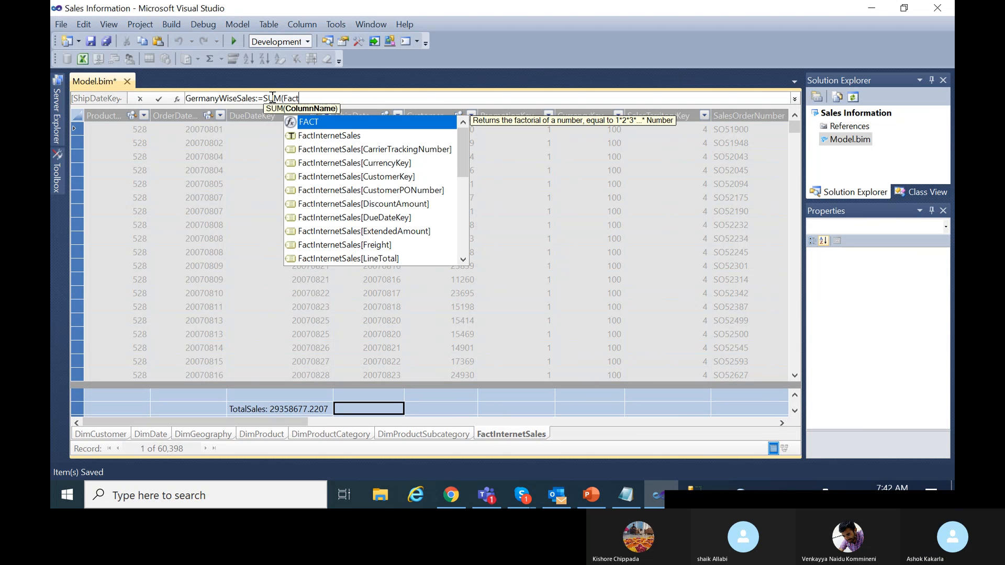
text(Inter)
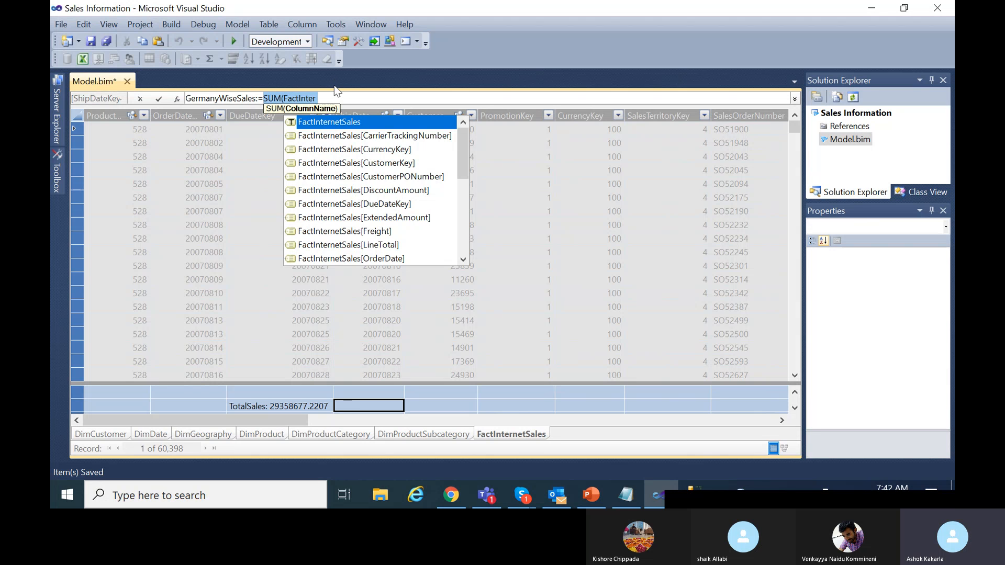
key(Escape)
text(CAL)
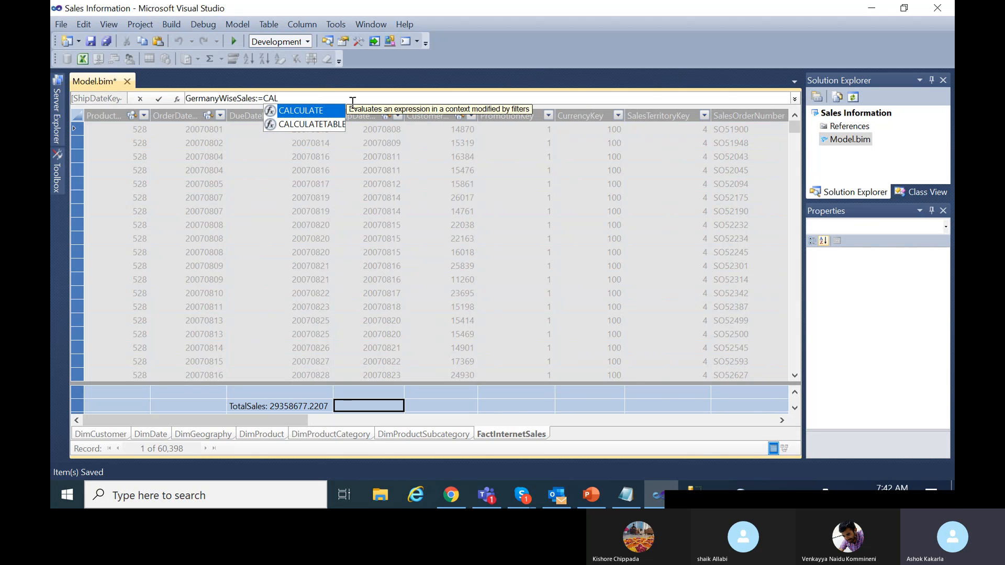
double_click(310, 111)
text((SUM()
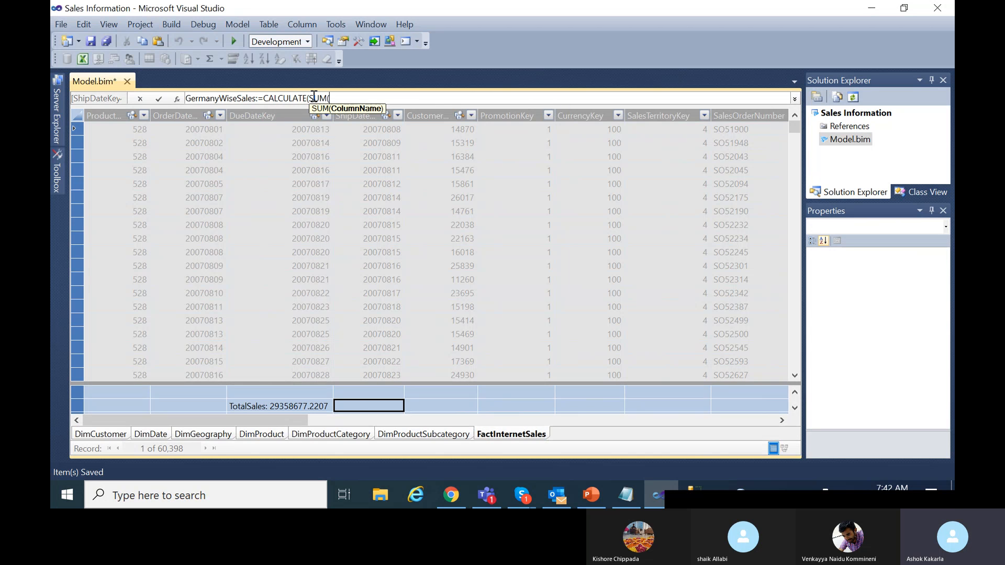
text(FactInter)
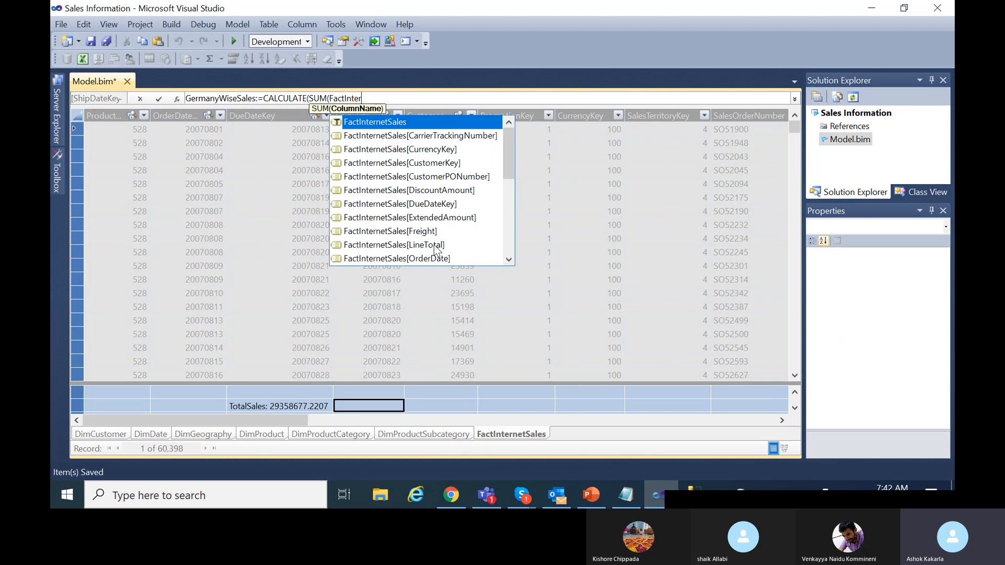
scroll(457, 237, down, 5)
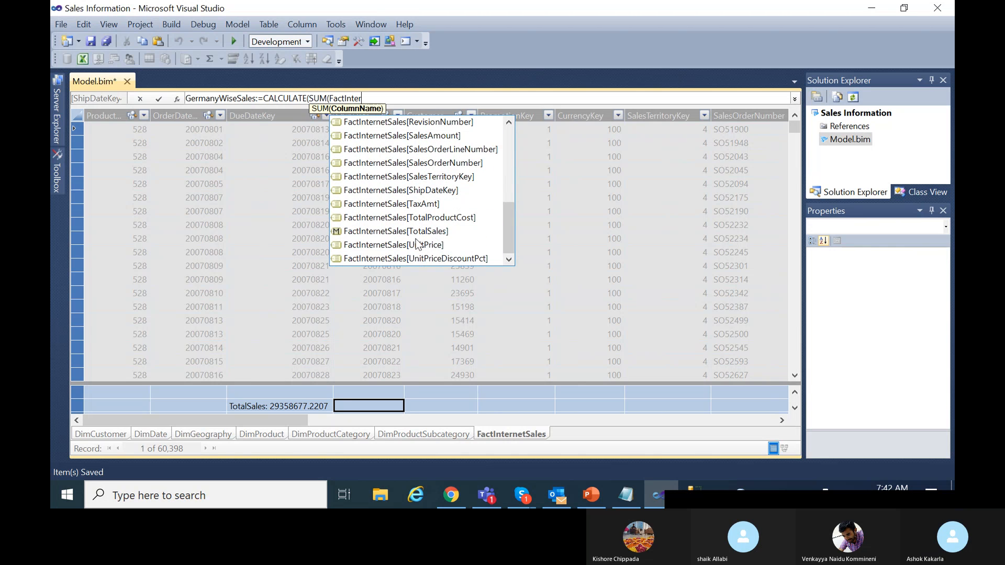
double_click(436, 135)
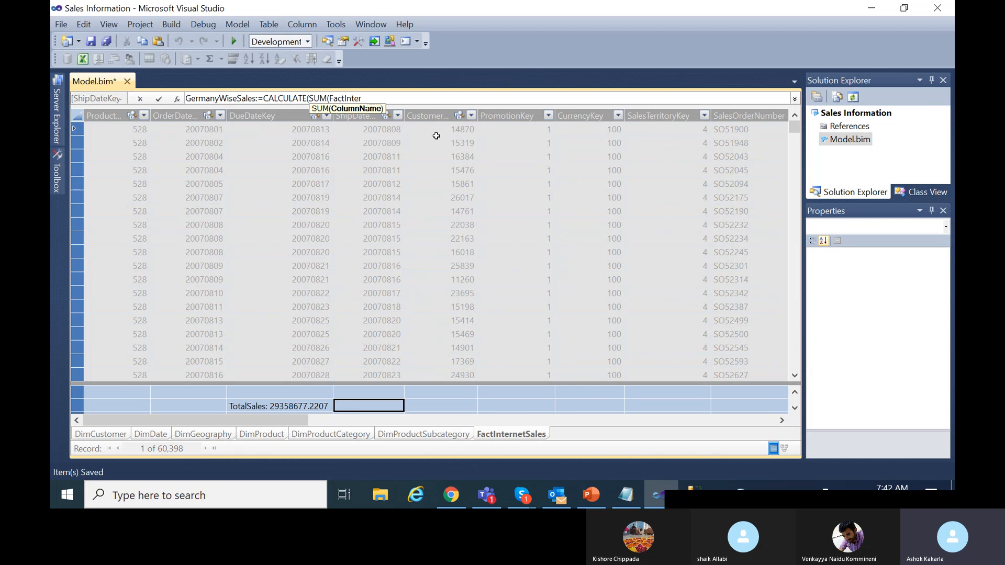
Add the filter DimGeography[EnglishCountryRegionName] = "Germany" and commit the measure.
text(),)
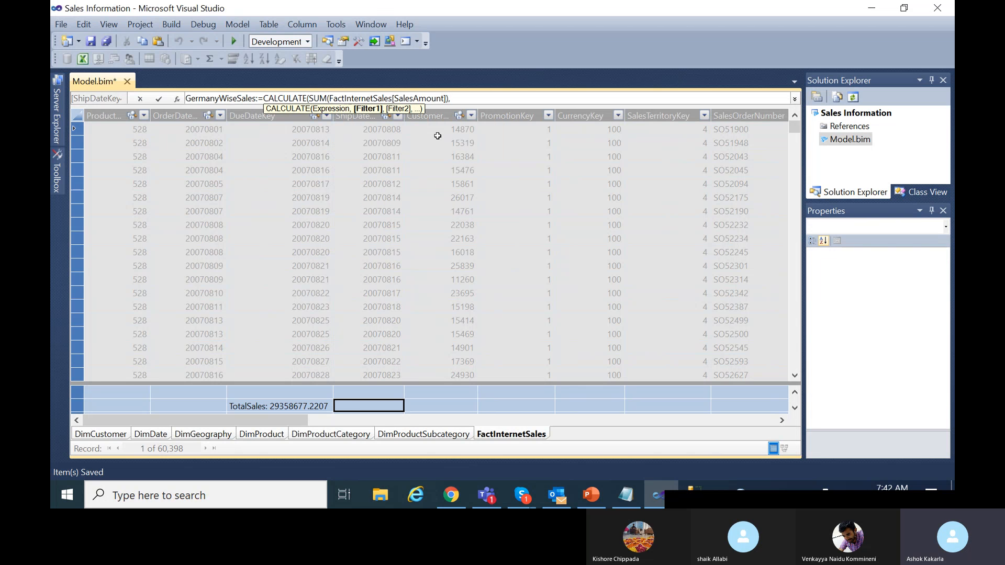
text(DimGe)
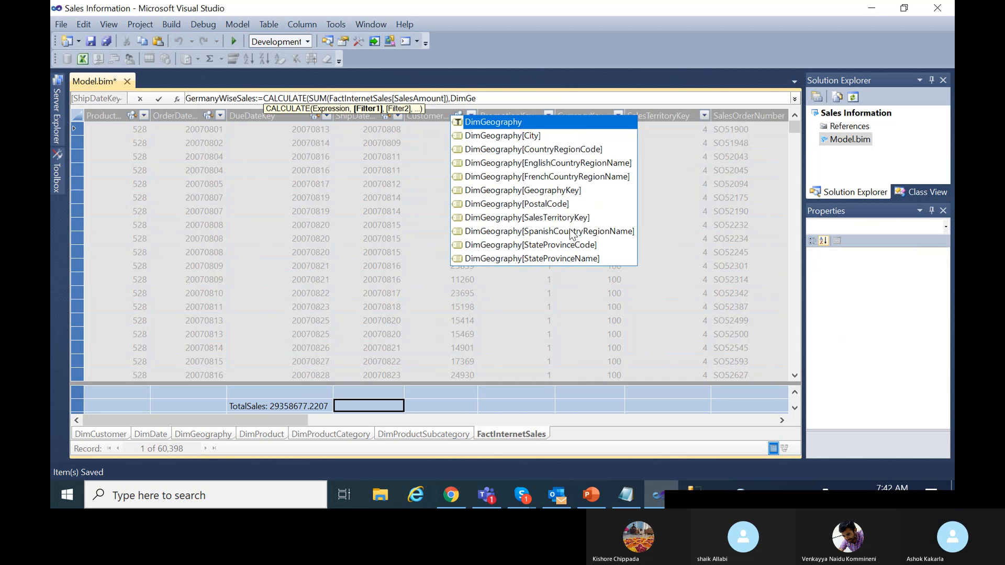
double_click(568, 163)
text(=)
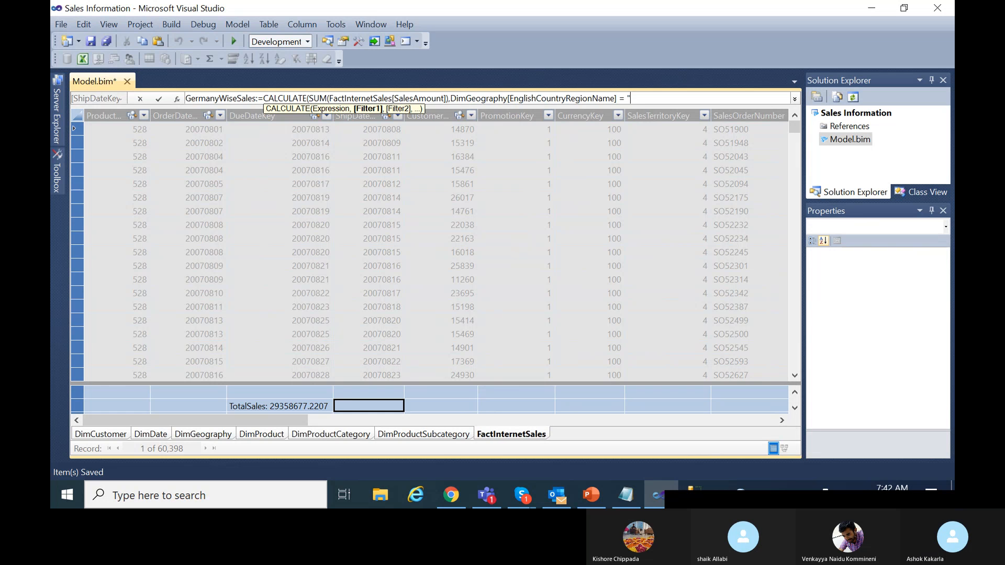
text( "Germany")
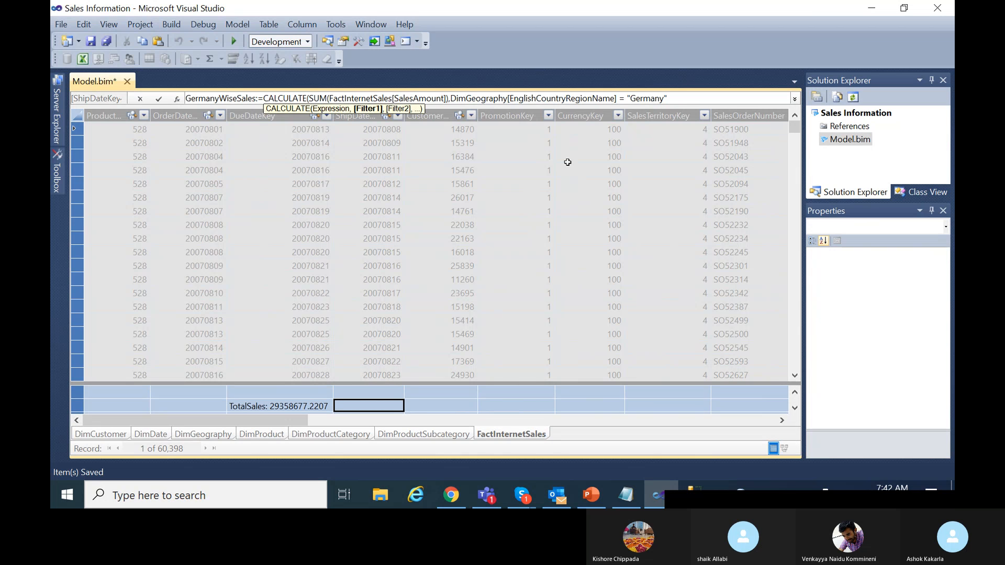
text())
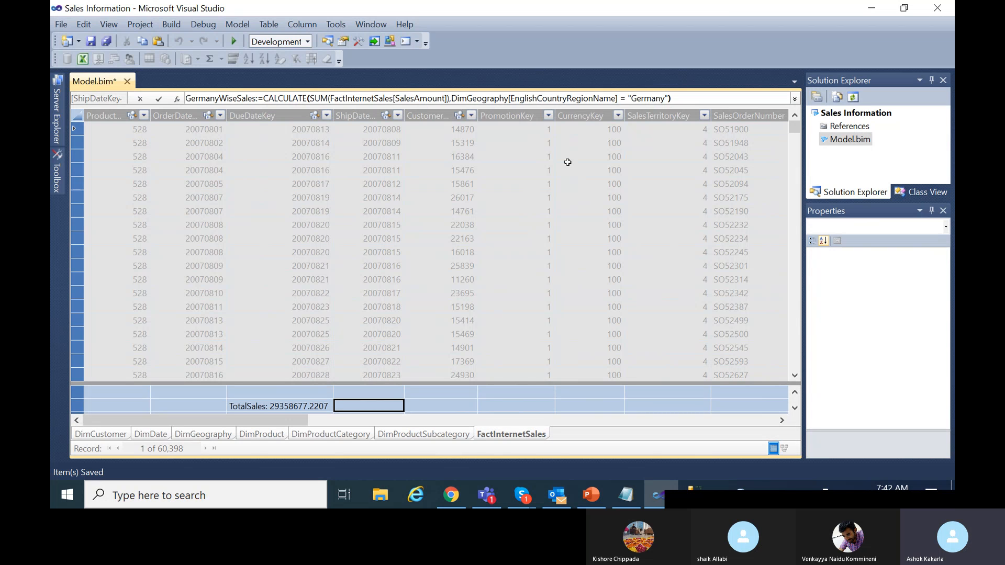
text())
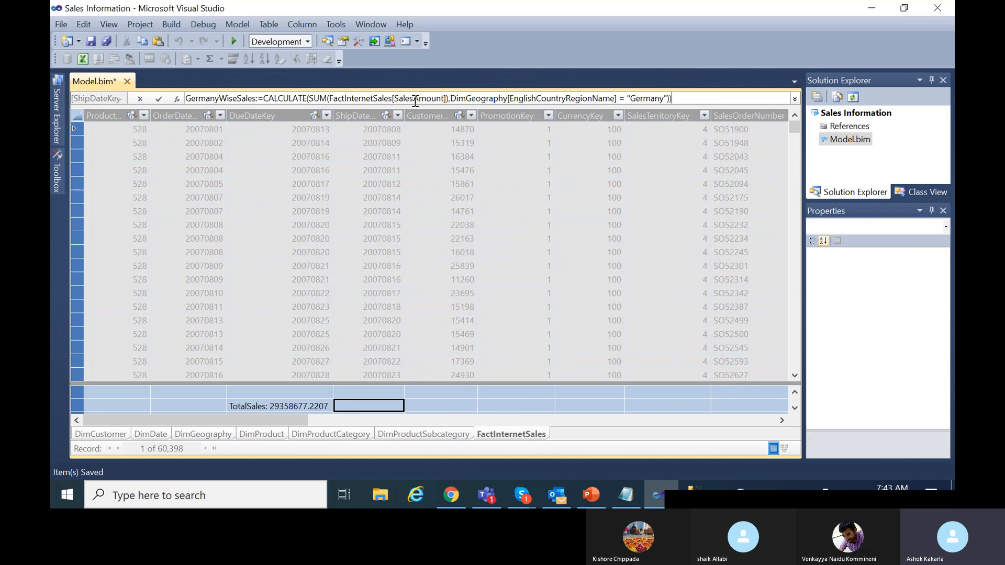
drag(449, 98, 321, 98)
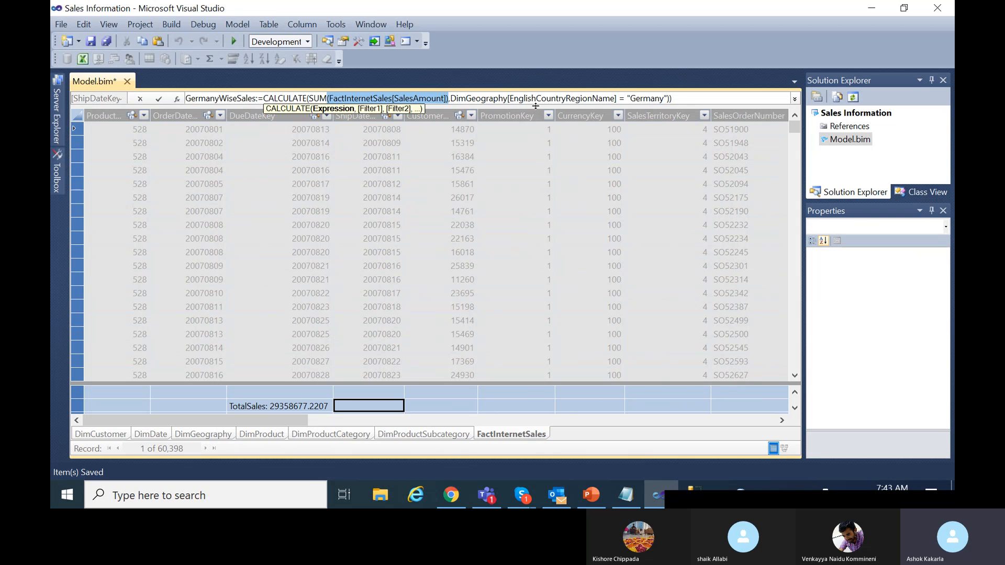
click(680, 99)
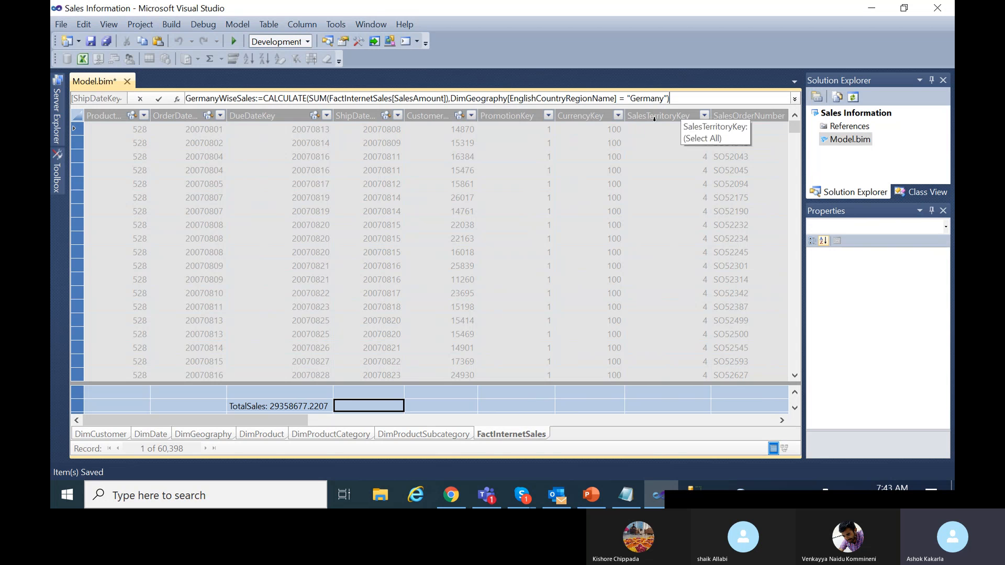
click(158, 99)
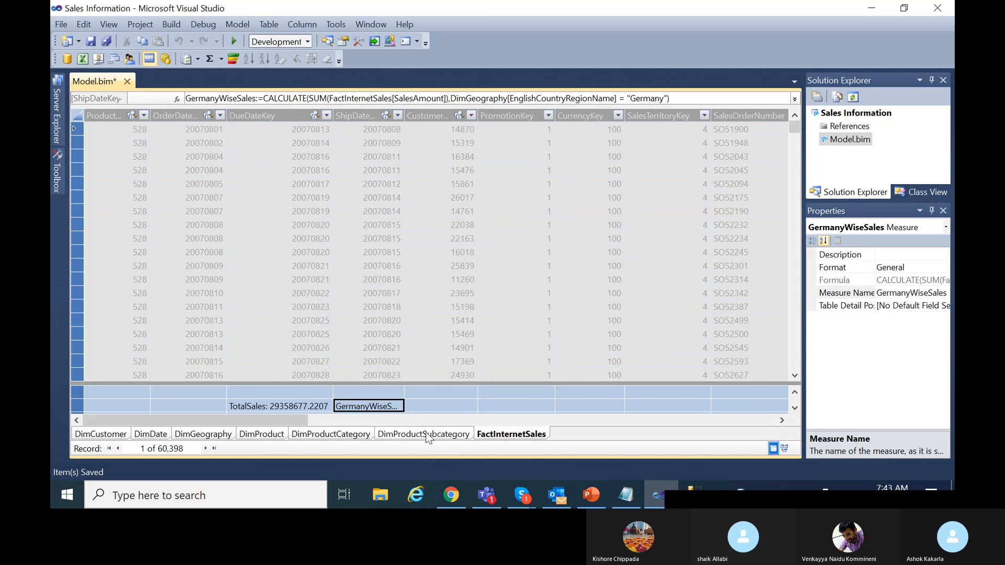
Widen ShipDateKey to reveal GermanyWiseSales (2894312.33), then view the DimGeography table.
drag(404, 116, 464, 119)
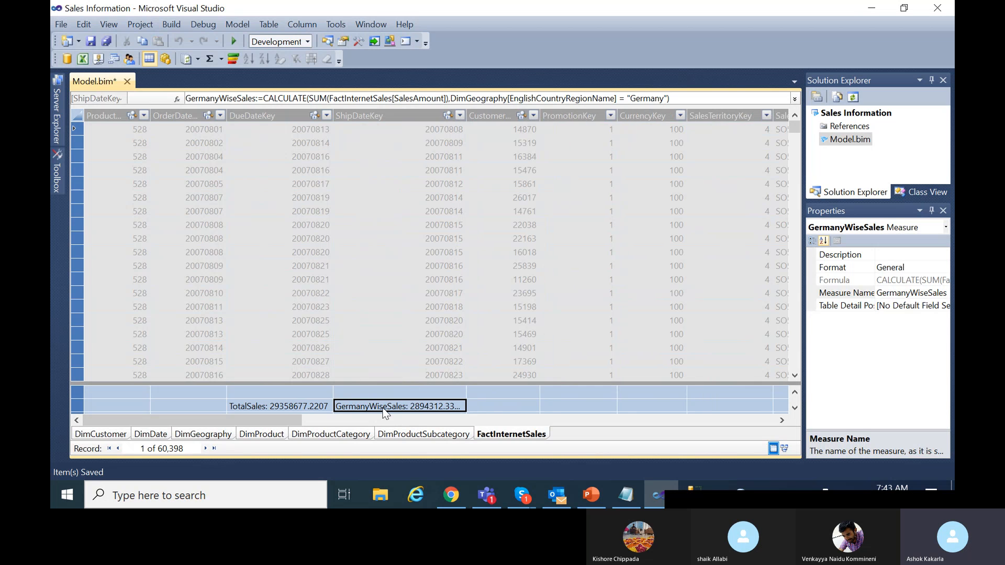
click(491, 404)
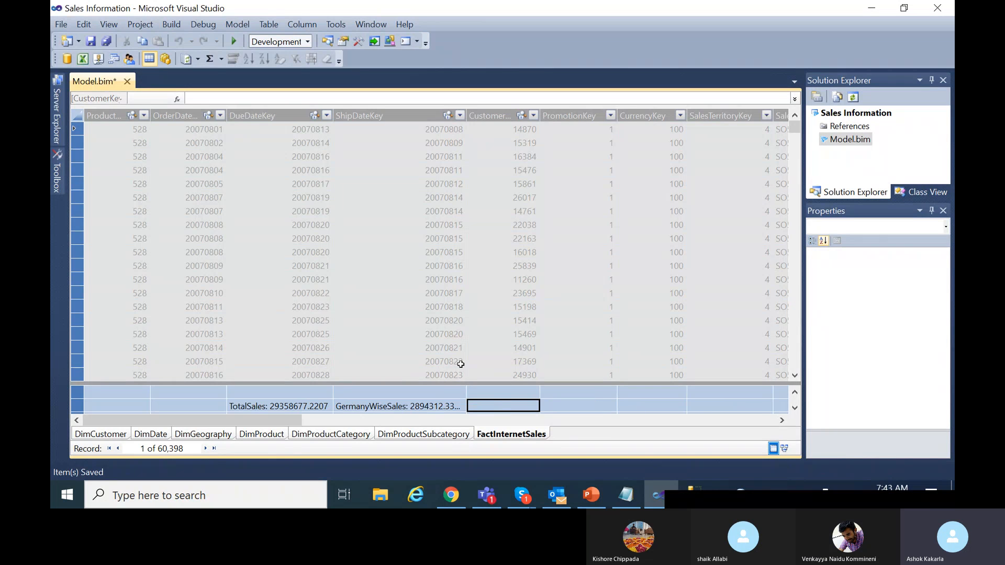
click(198, 433)
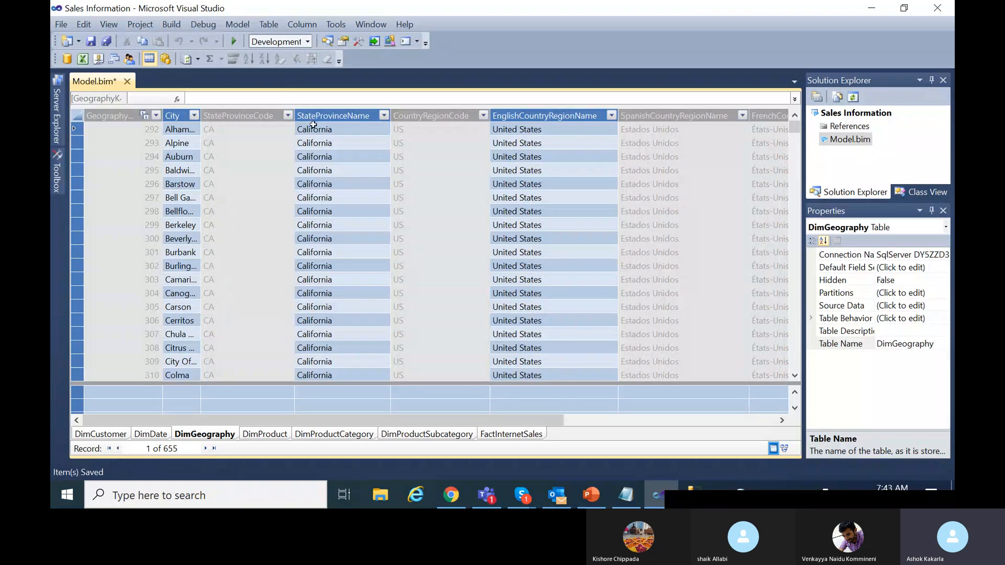
Check that Germany is listed among the EnglishCountryRegionName filter values, without filtering.
click(193, 120)
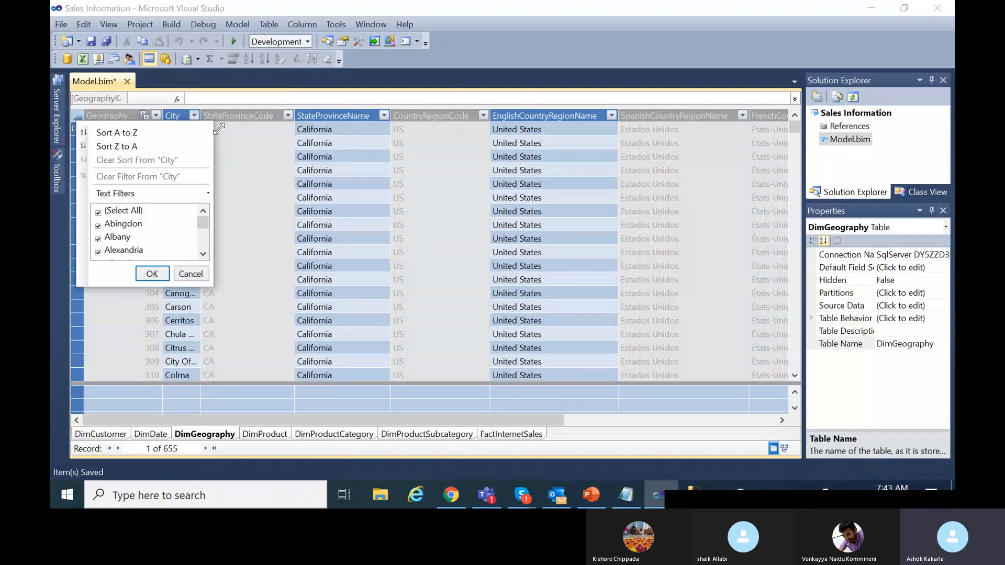
click(612, 120)
click(611, 116)
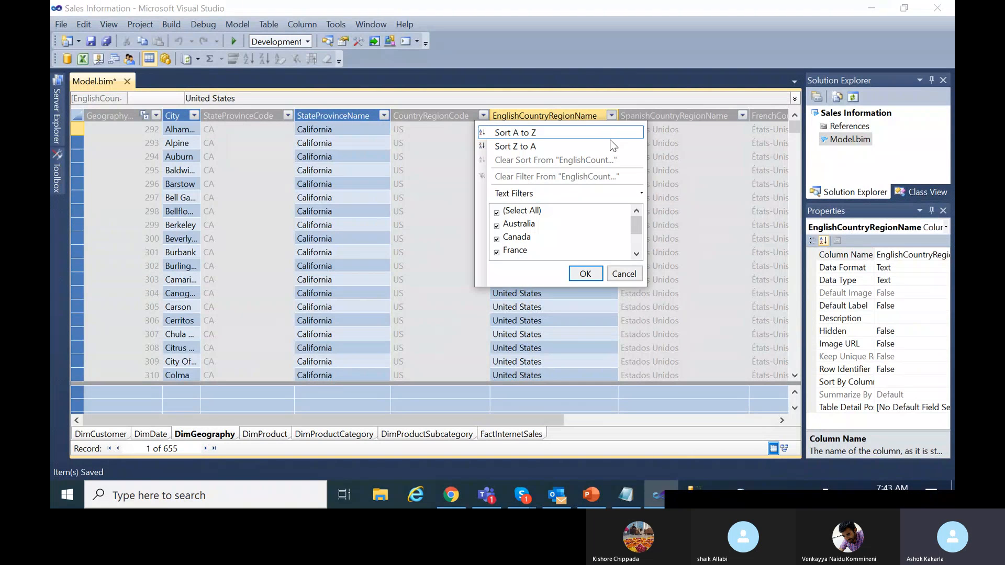
scroll(552, 243, down, 1)
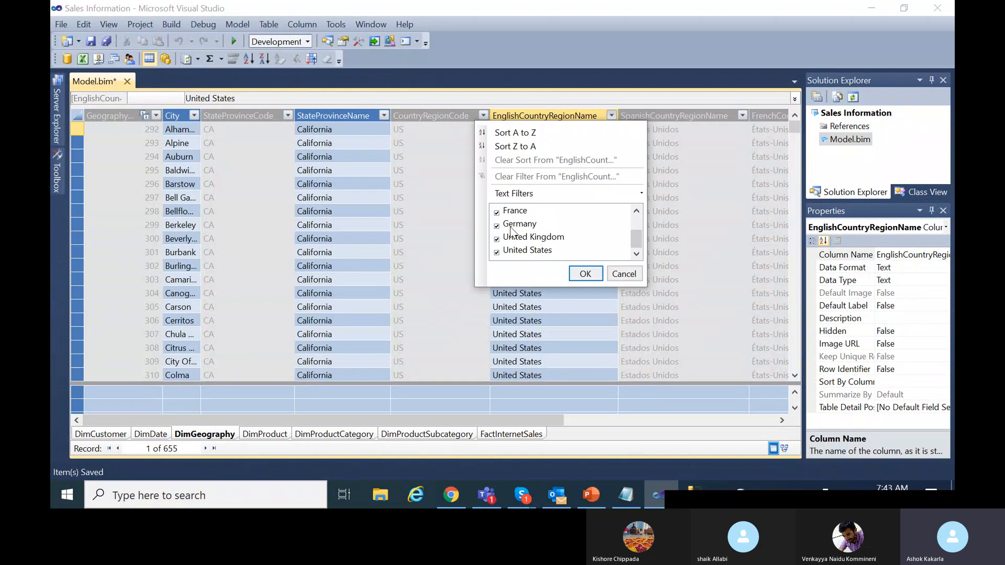
scroll(538, 241, up, 1)
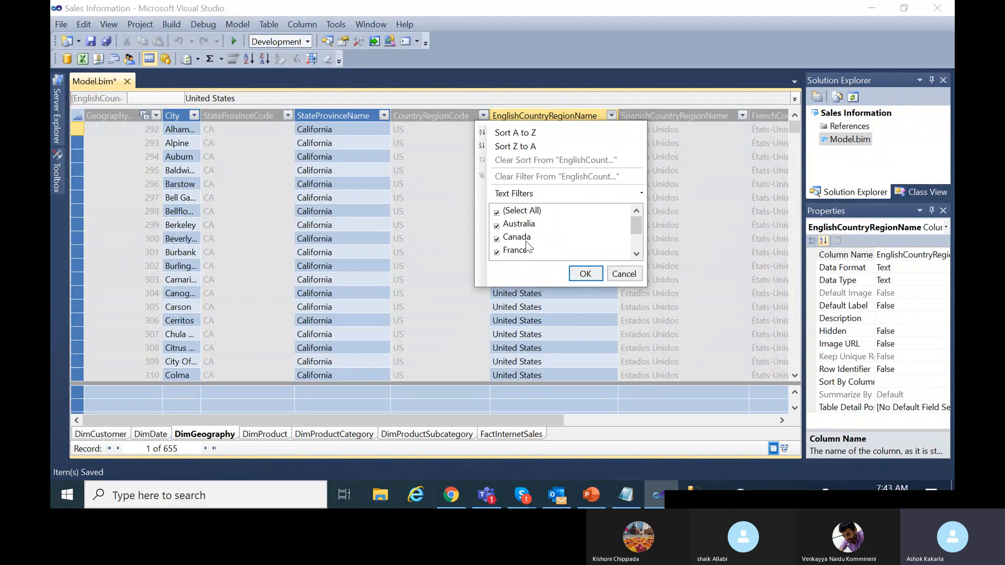
click(623, 274)
Back in FactInternetSales, select the full GermanyWiseSales formula to reuse in an empty measure cell.
click(502, 435)
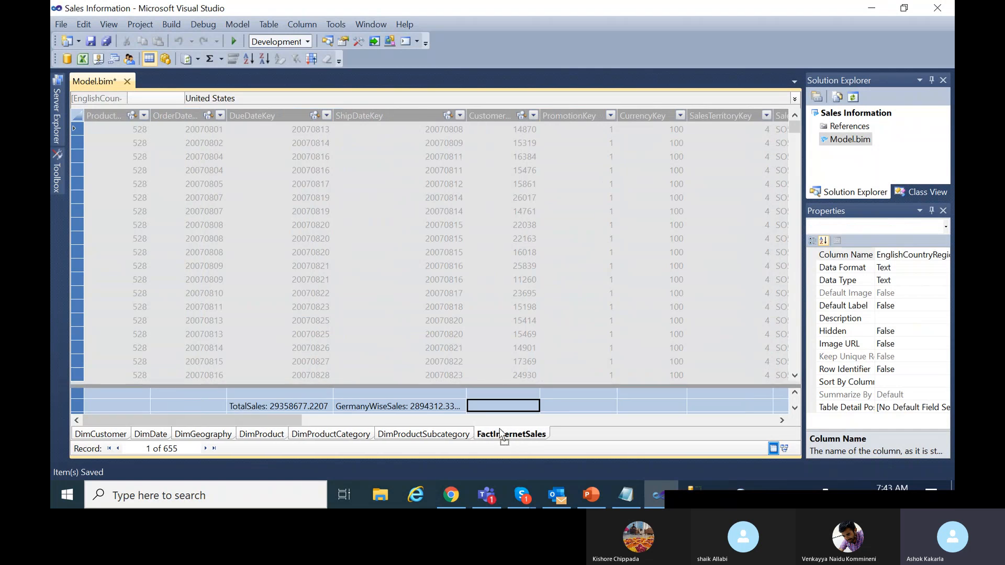
click(413, 407)
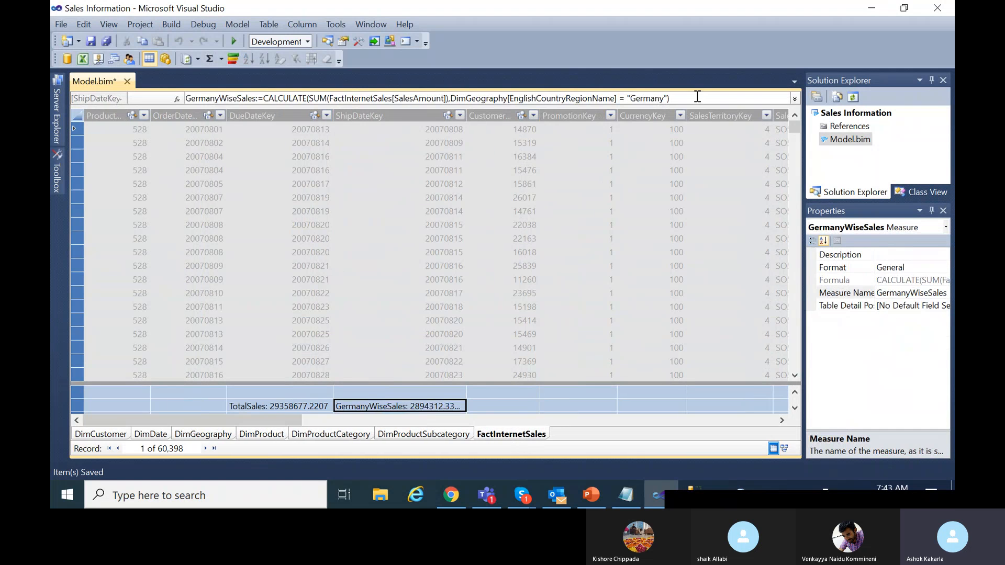
drag(697, 97, 184, 99)
key(ctrl+c)
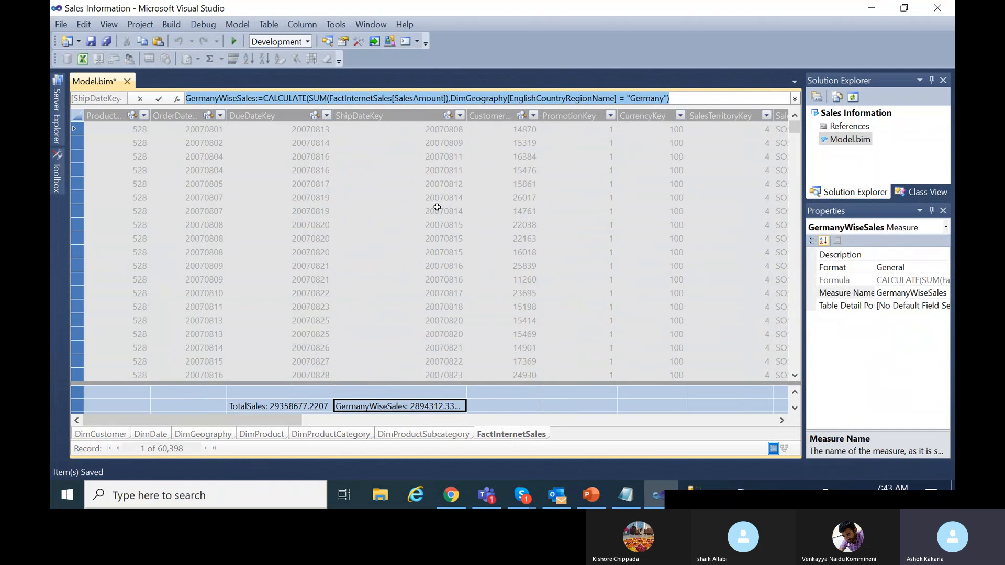
click(511, 403)
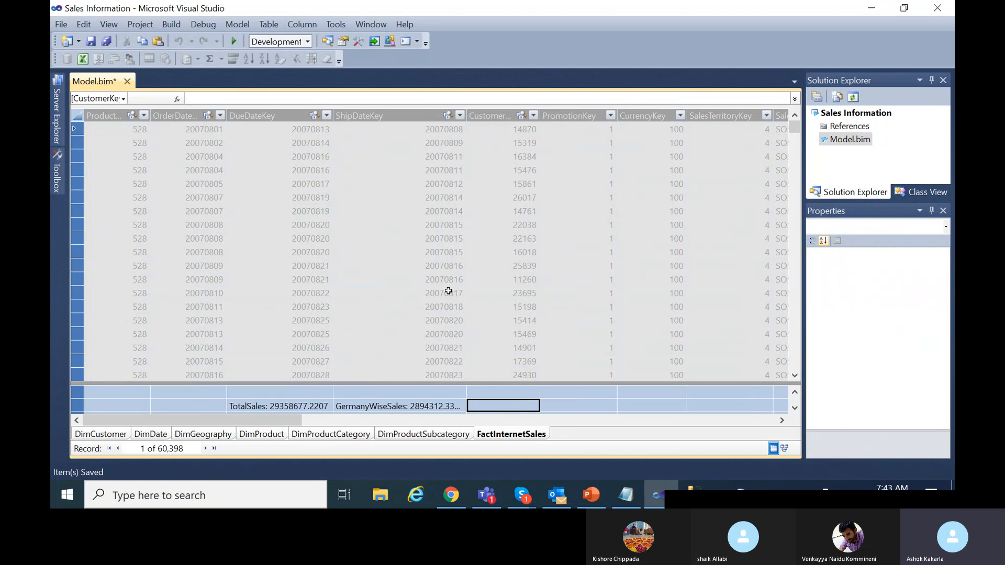
Create AustraliaWiseSales from the Germany formula, filtered to "Australia", showing 9061000.5844.
click(301, 97)
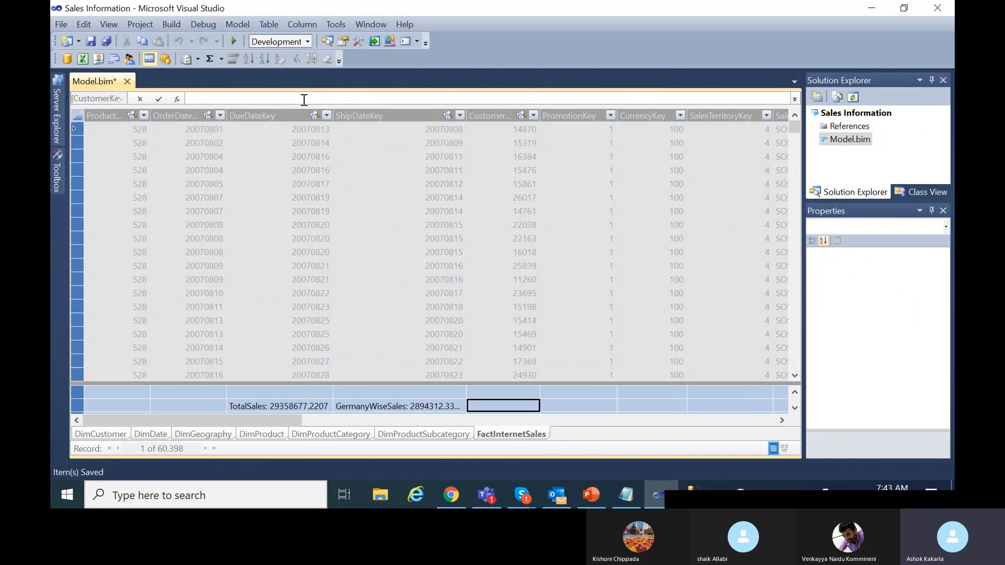
key(ctrl+v)
drag(217, 99, 184, 99)
text(Australia)
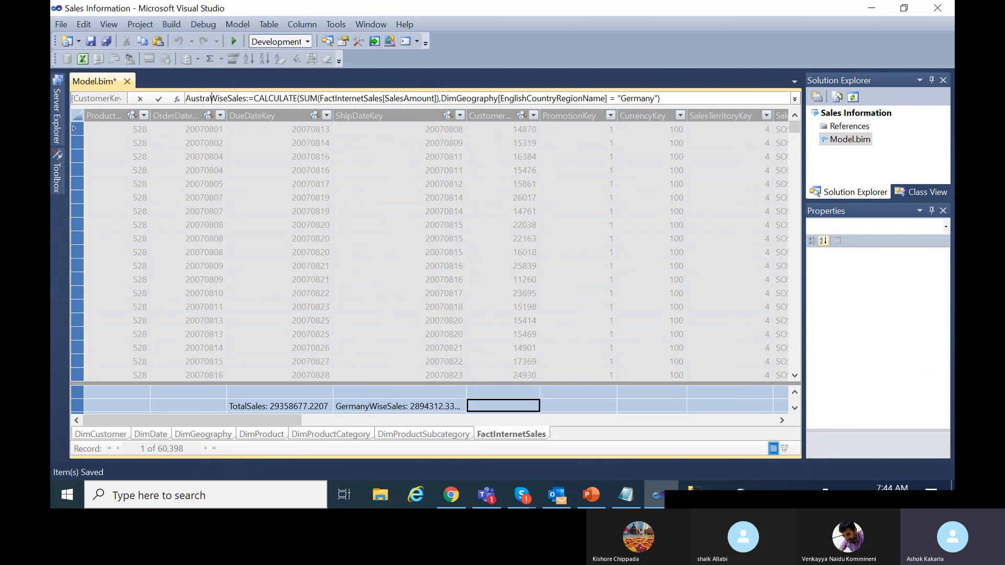
double_click(652, 100)
text(A)
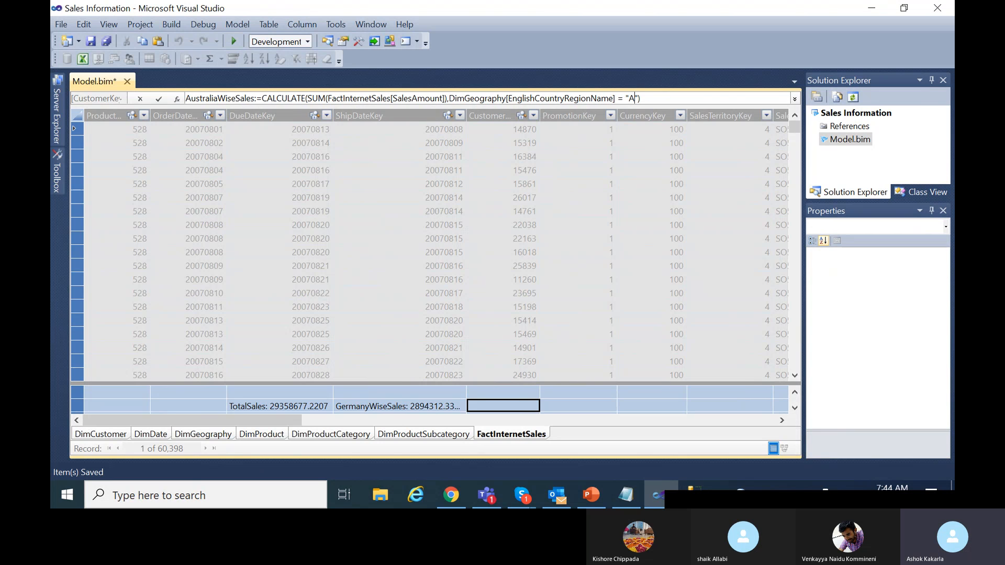
text(ustralia)
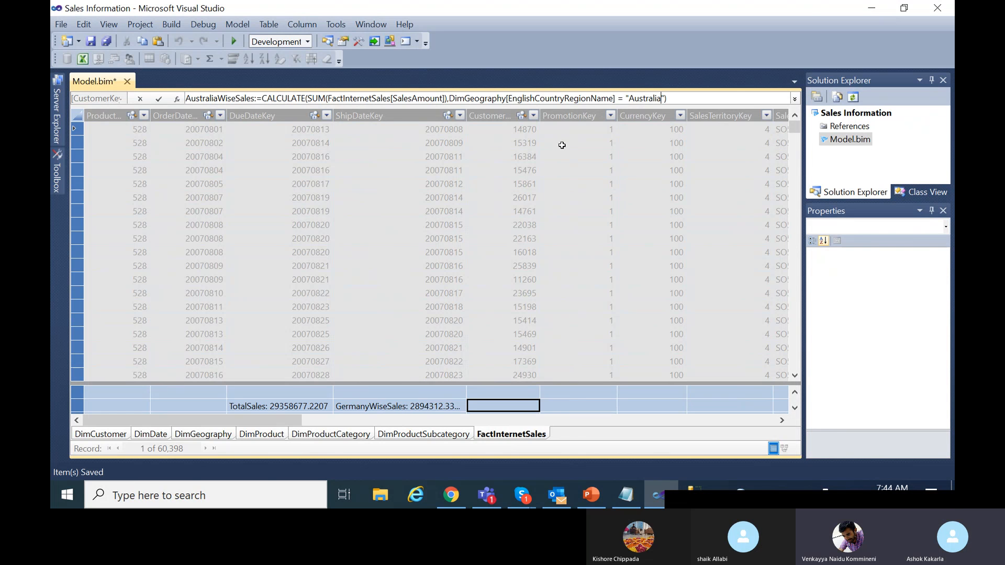
click(564, 407)
click(524, 403)
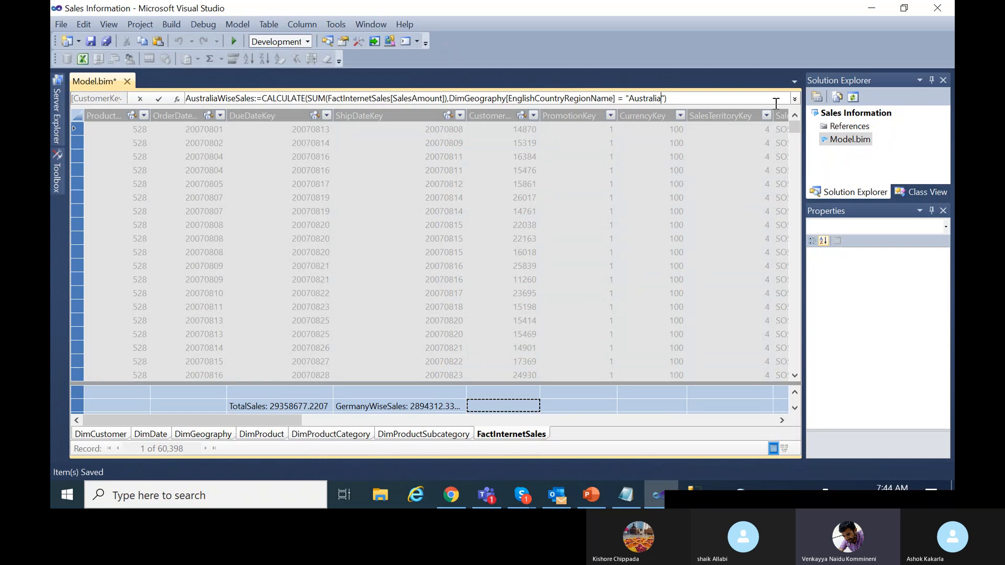
click(680, 98)
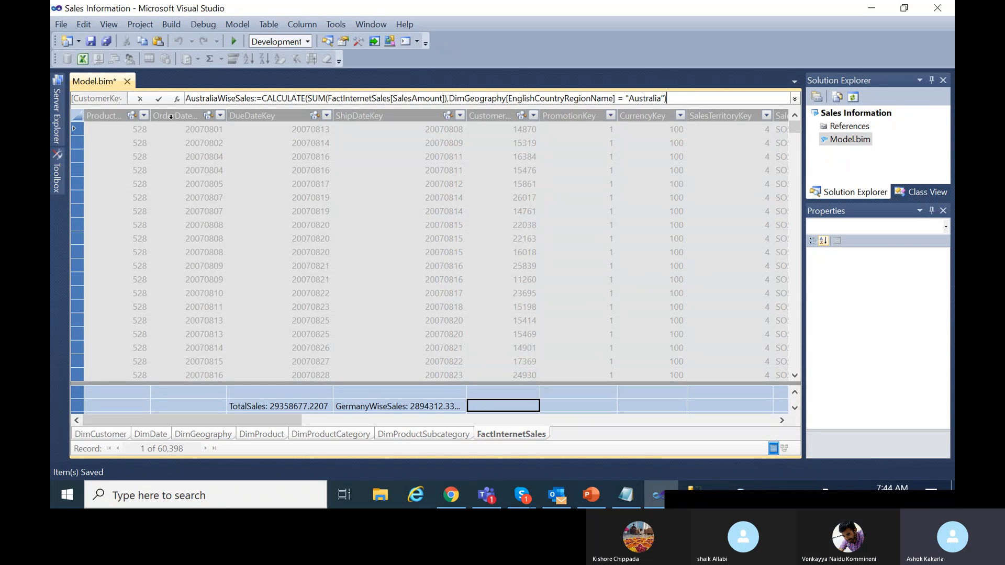
click(159, 99)
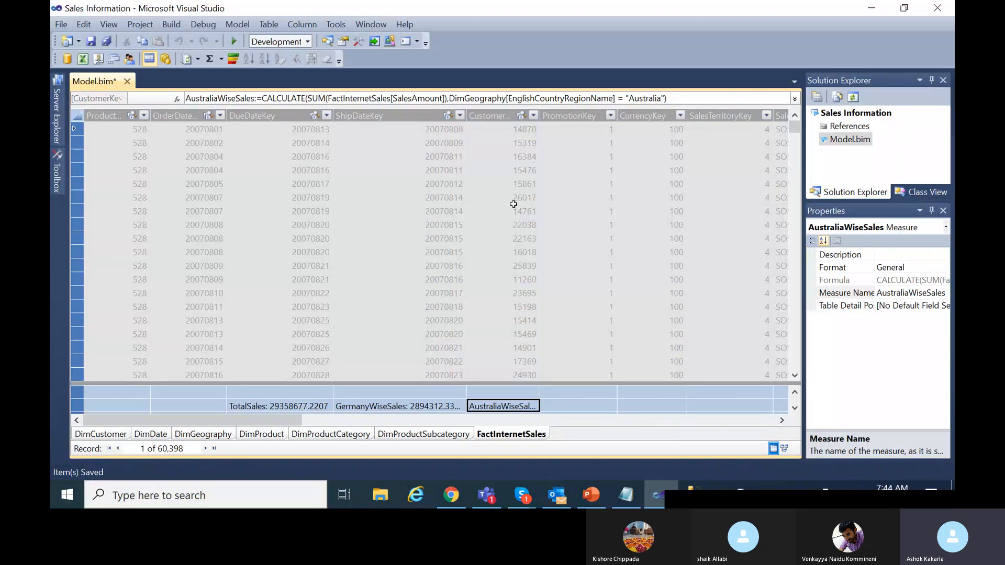
drag(539, 113, 555, 173)
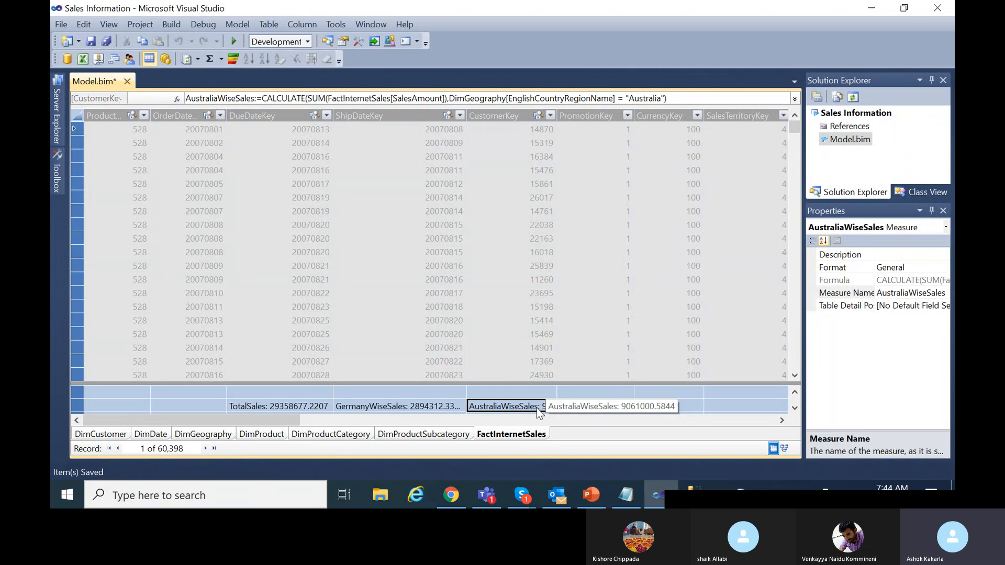
click(566, 401)
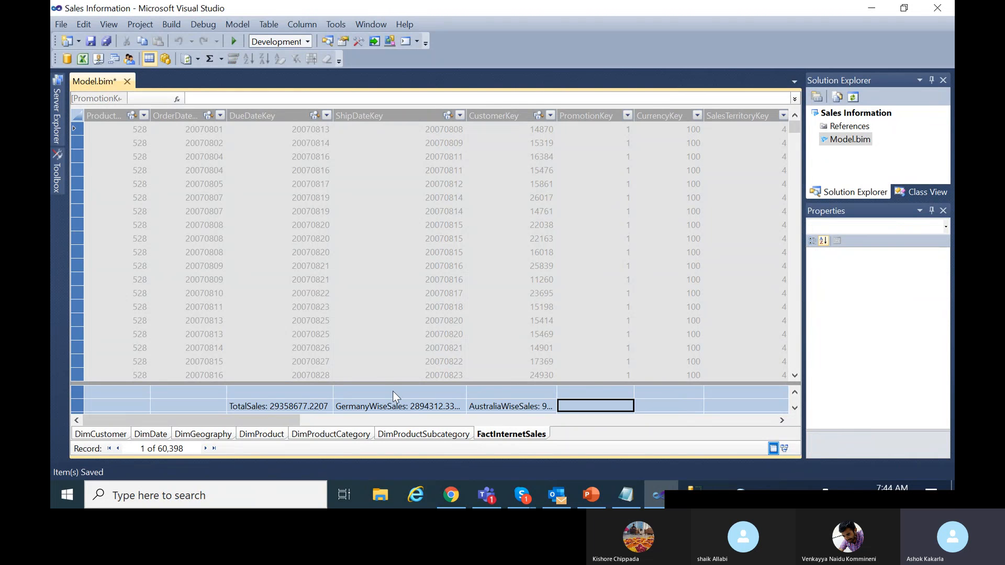
Enlarge the measure grid and copy the AustraliaWiseSales formula for the empty cell below TotalSales.
drag(463, 384, 455, 336)
click(283, 370)
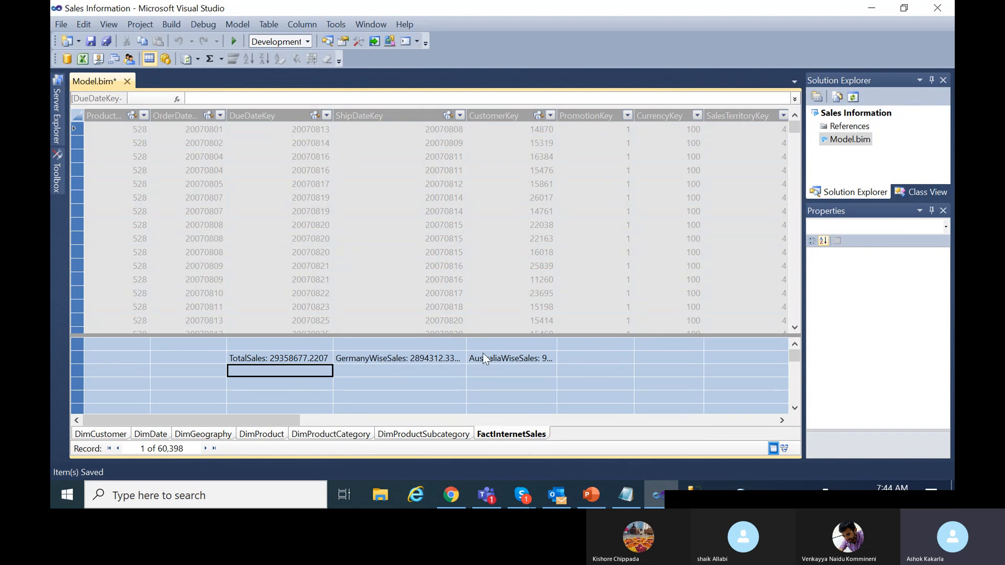
click(497, 357)
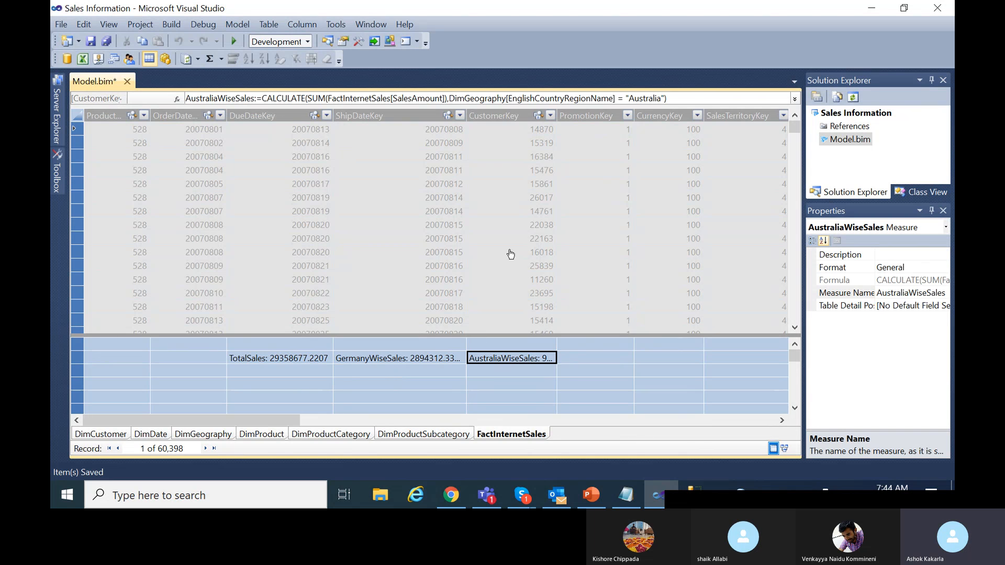
drag(695, 98, 194, 109)
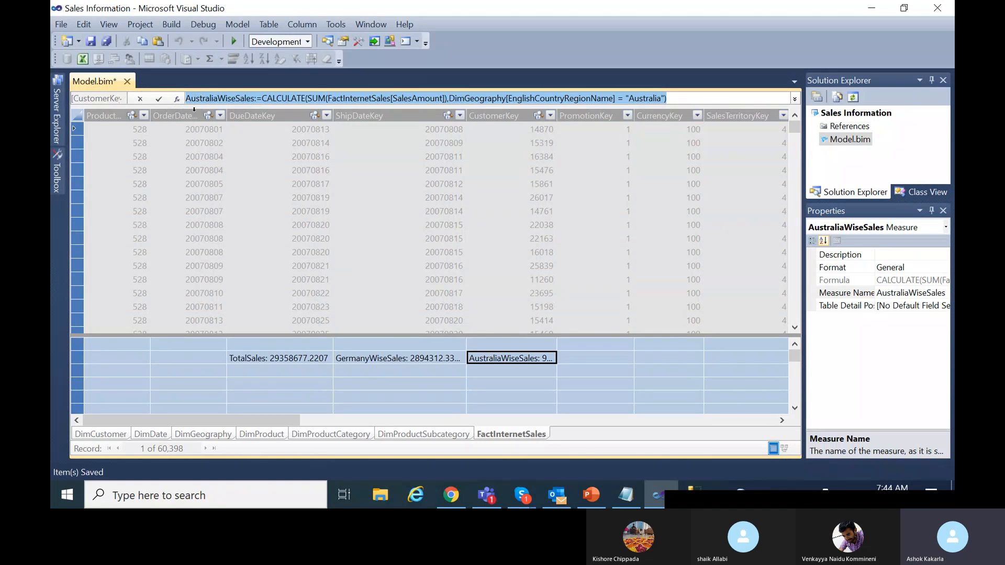
click(297, 375)
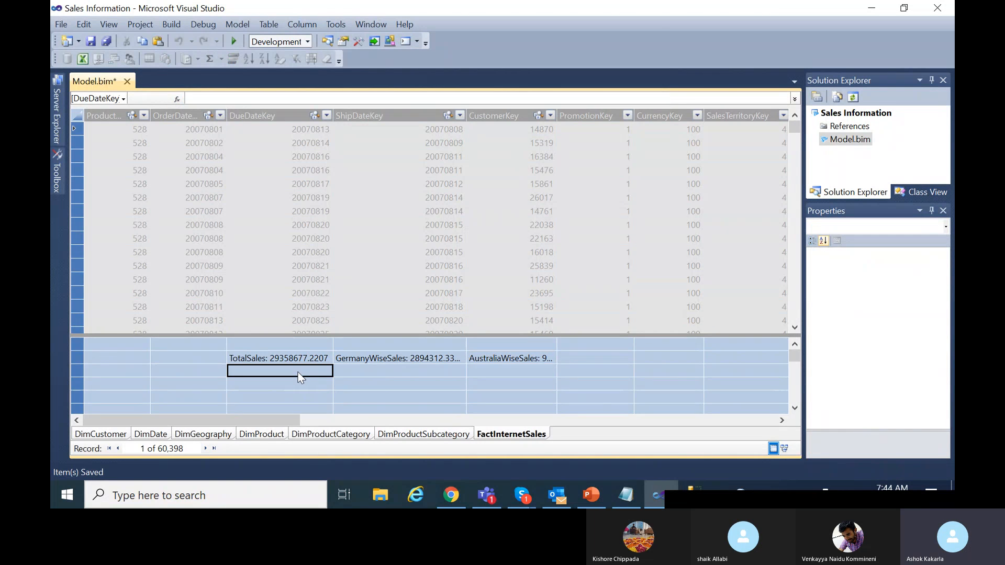
Create CanadaWiseSales from the pasted formula filtered to "Canada", then save the model.
click(307, 99)
key(ctrl+v)
drag(219, 99, 186, 100)
text(Canada)
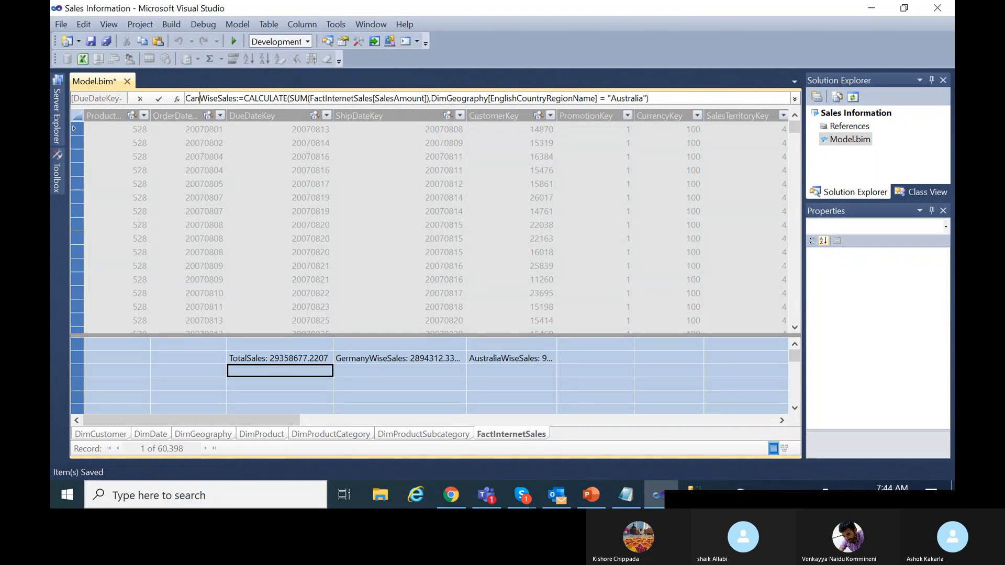
double_click(647, 98)
text(Ca)
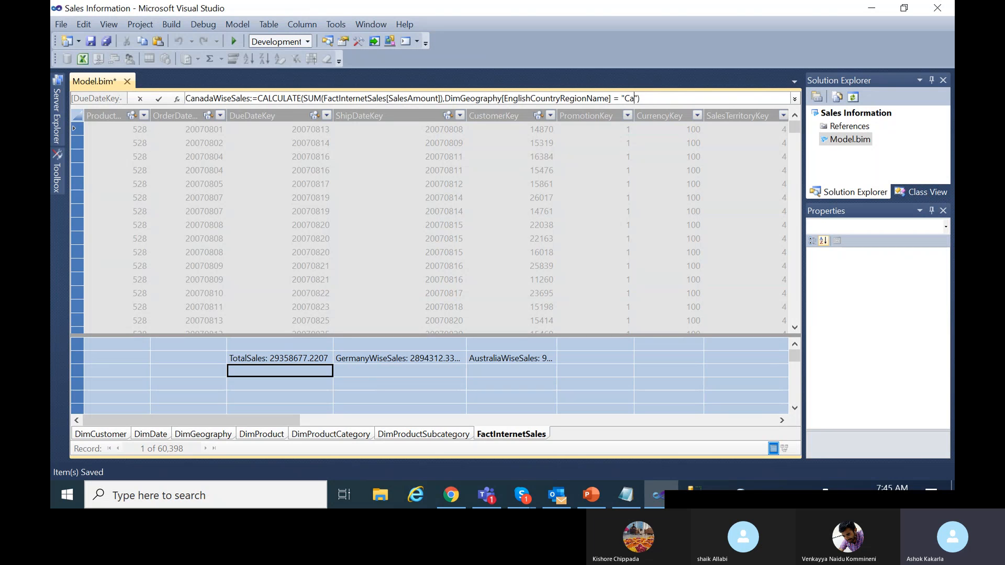
text(nada)
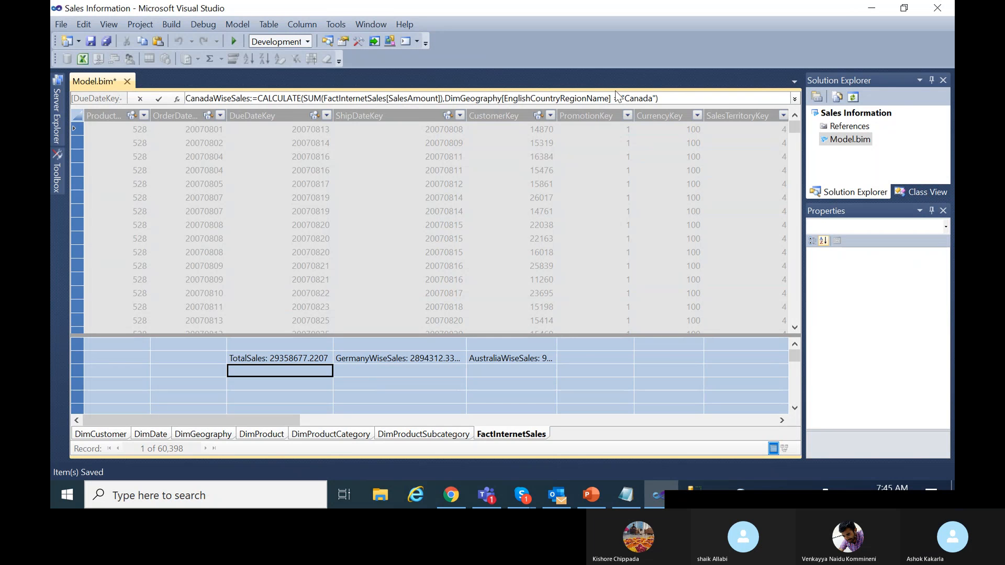
click(158, 99)
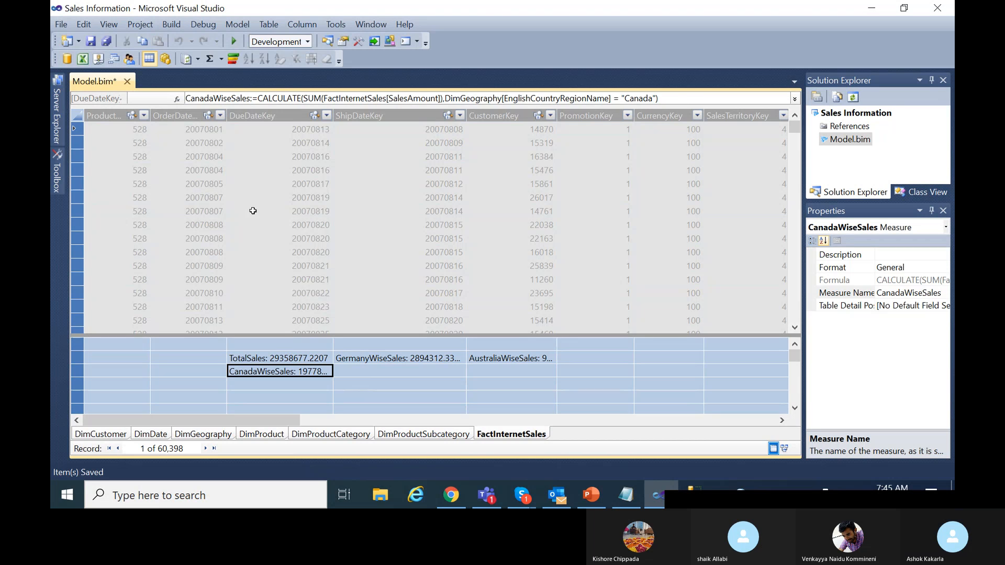
click(385, 379)
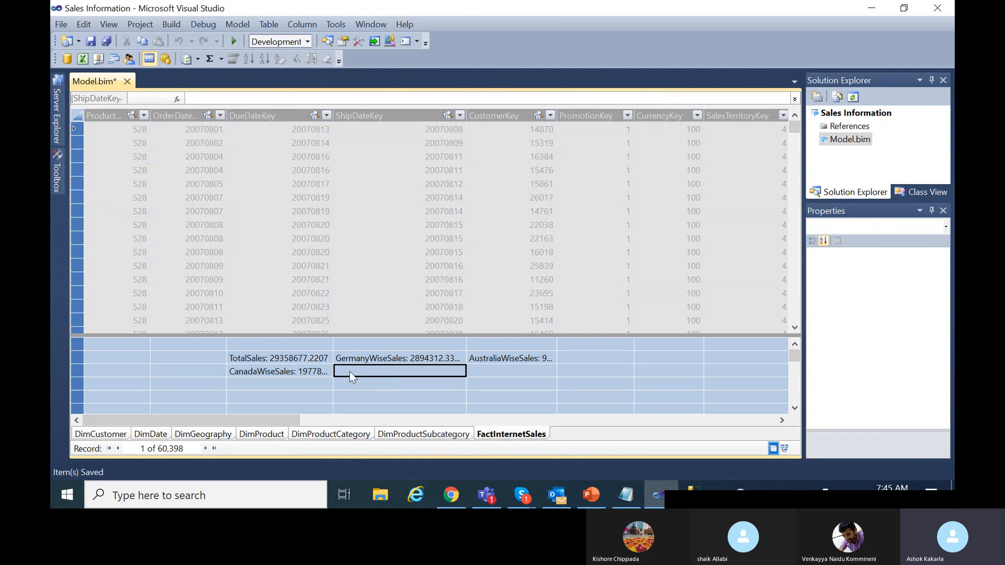
click(306, 370)
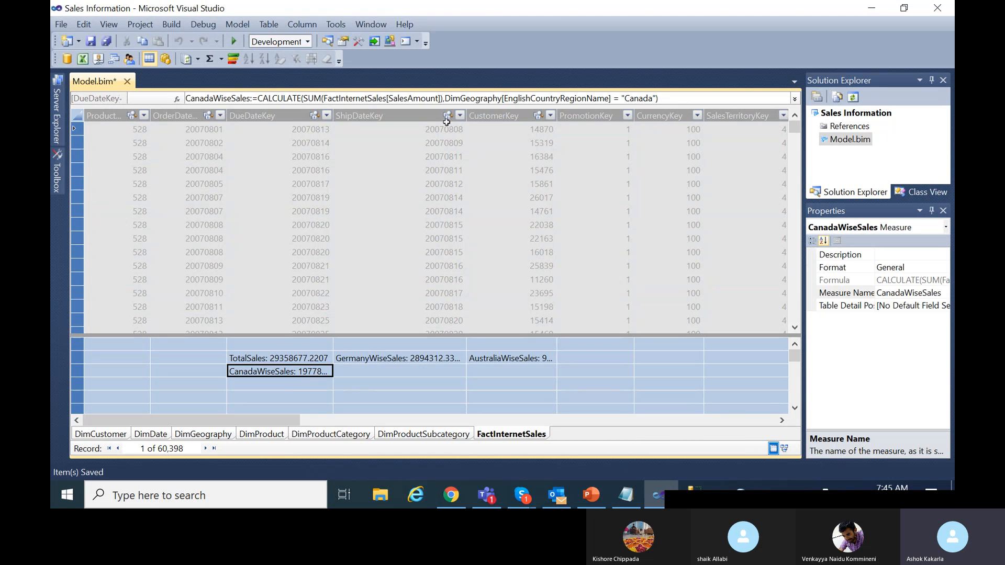
click(90, 42)
right_click(870, 120)
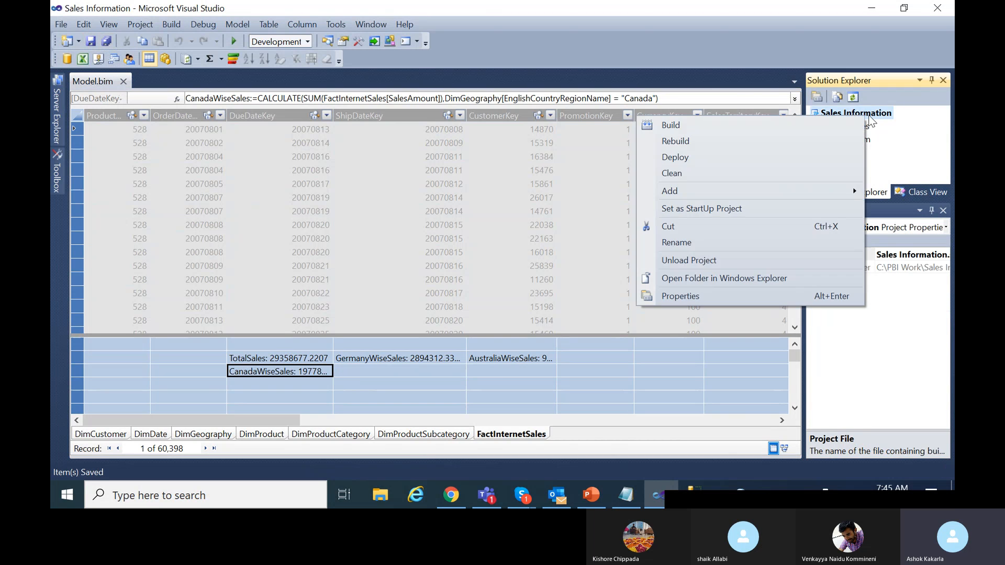
click(699, 297)
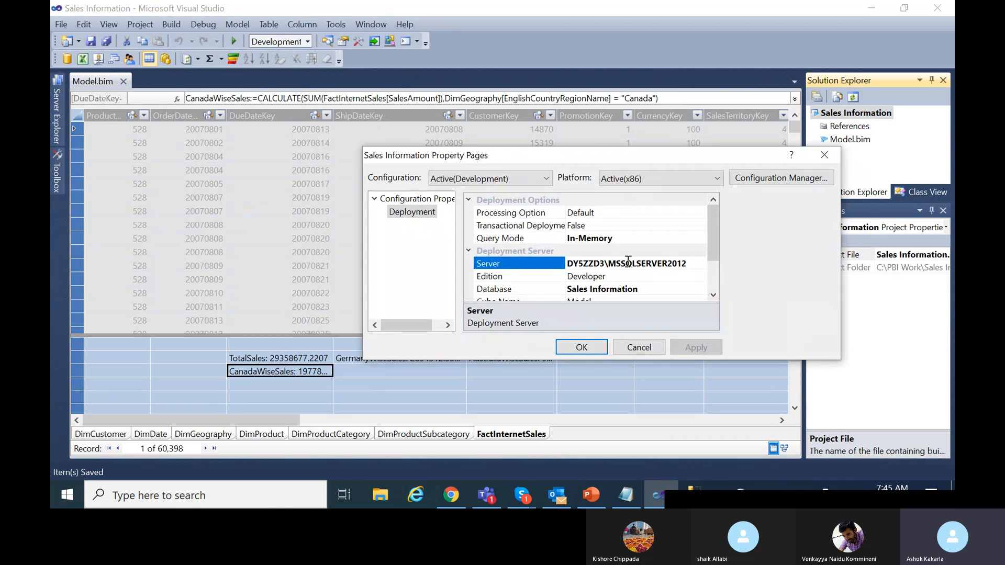
drag(714, 225, 711, 253)
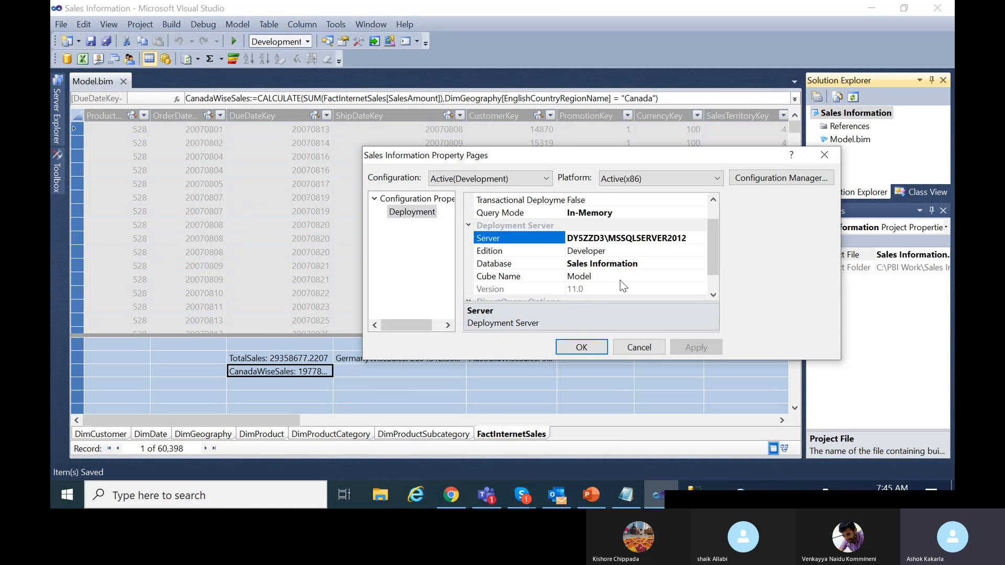
scroll(622, 285, down, 1)
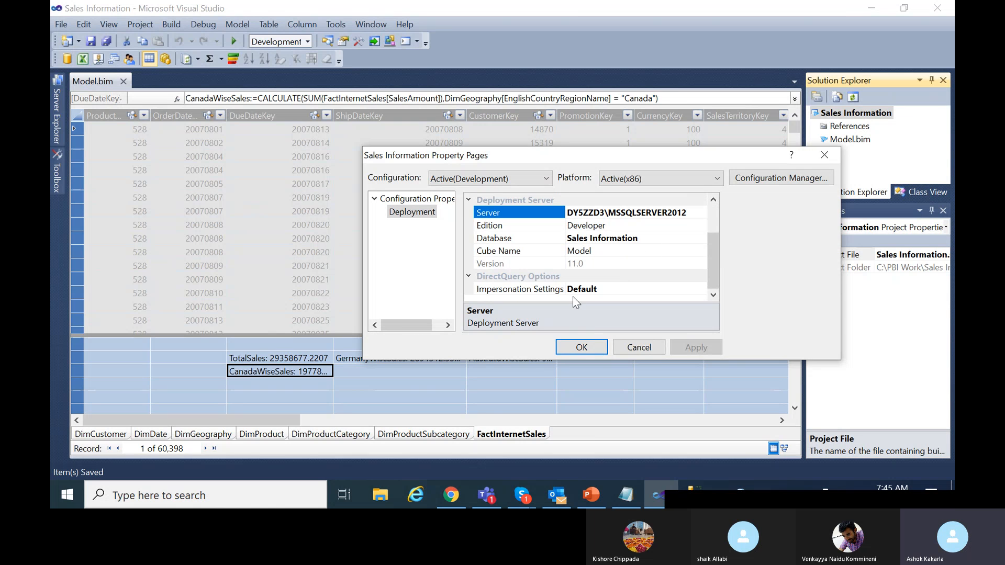
click(641, 347)
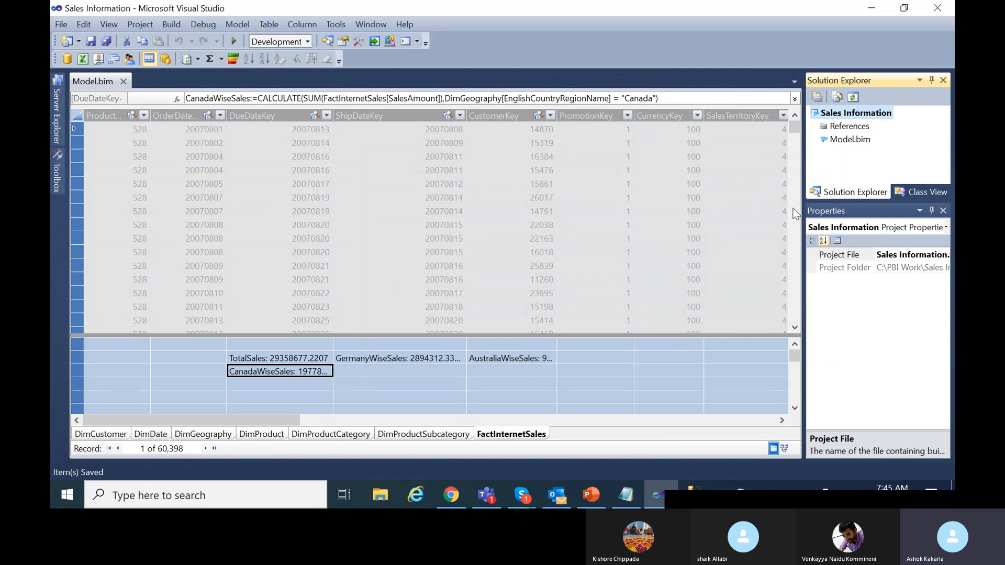
Build and deploy the Sales Information project, closing the results once all 8 items succeed.
right_click(851, 113)
click(652, 122)
right_click(846, 117)
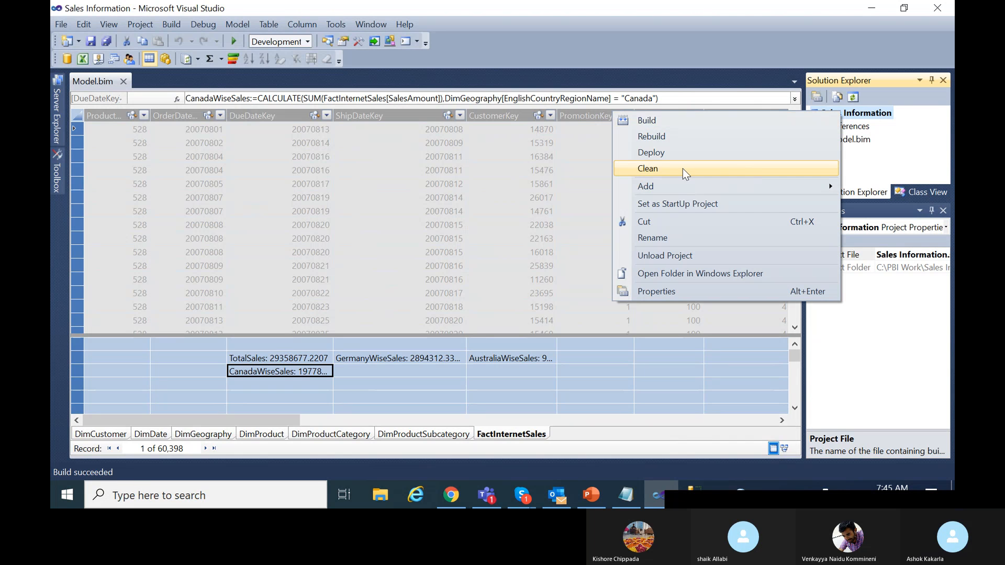
click(675, 152)
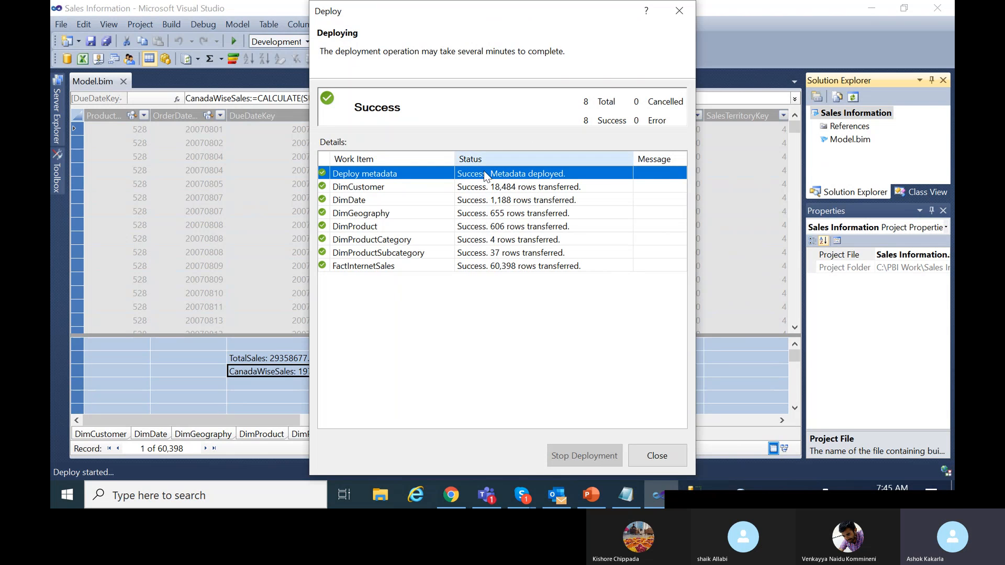
click(675, 457)
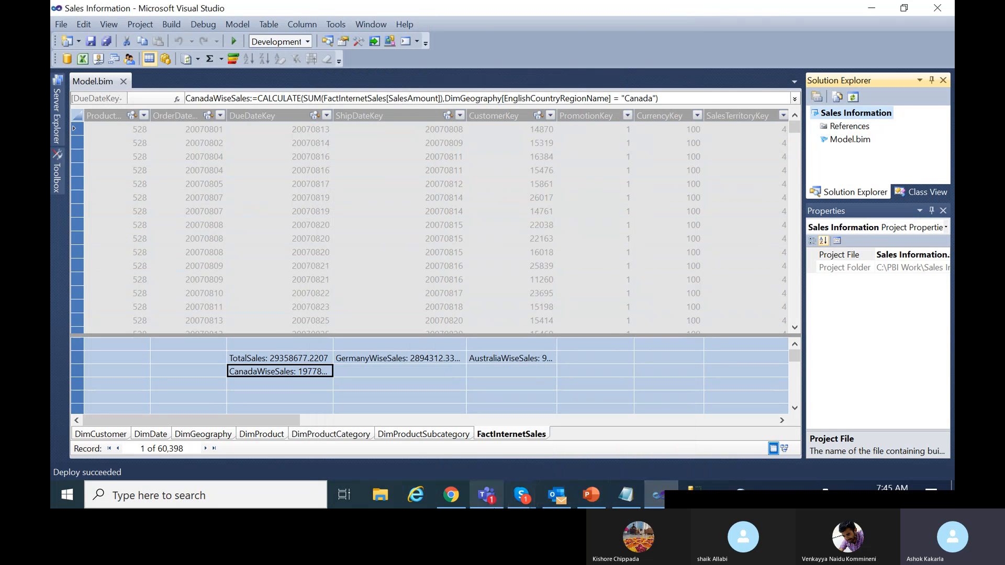
click(695, 497)
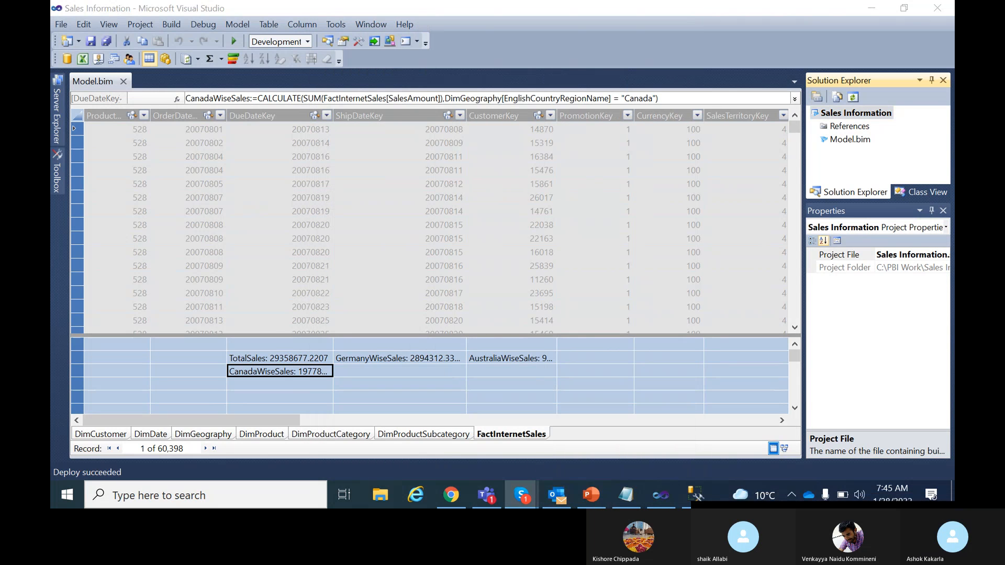
In Management Studio, connect to the Analysis Services server.
click(699, 494)
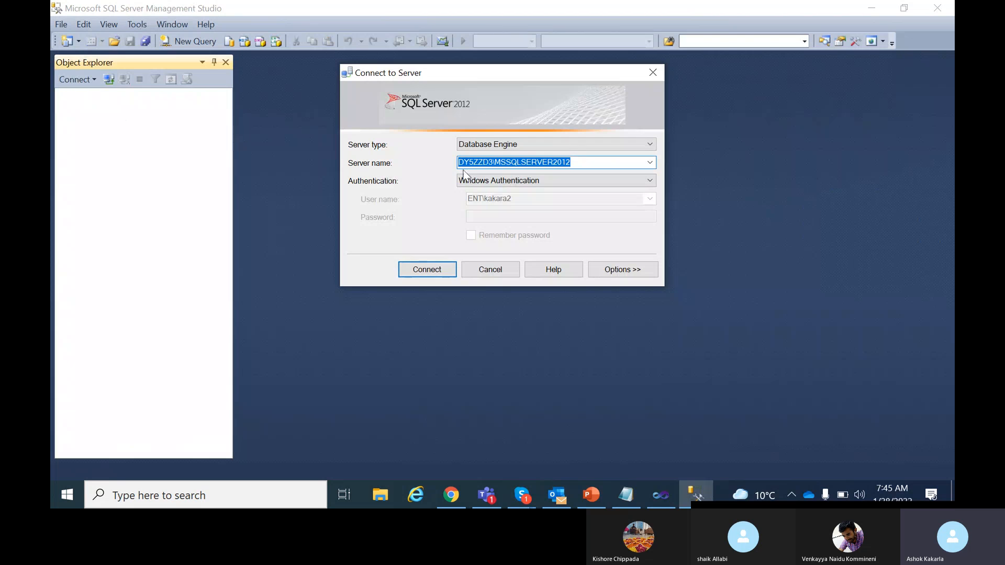
click(650, 144)
click(576, 164)
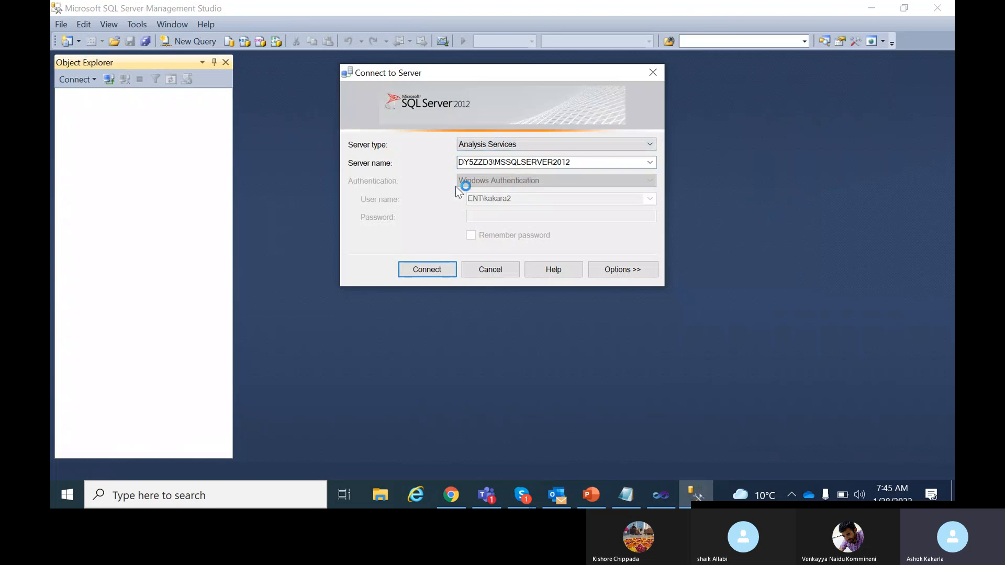
click(431, 269)
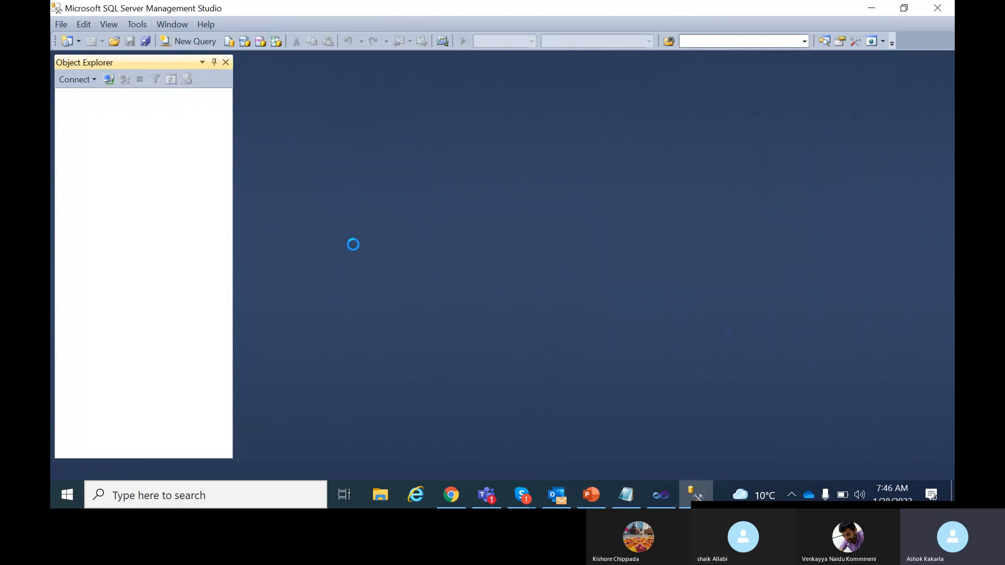
Expand Databases and browse the Sales Information tabular model.
click(70, 108)
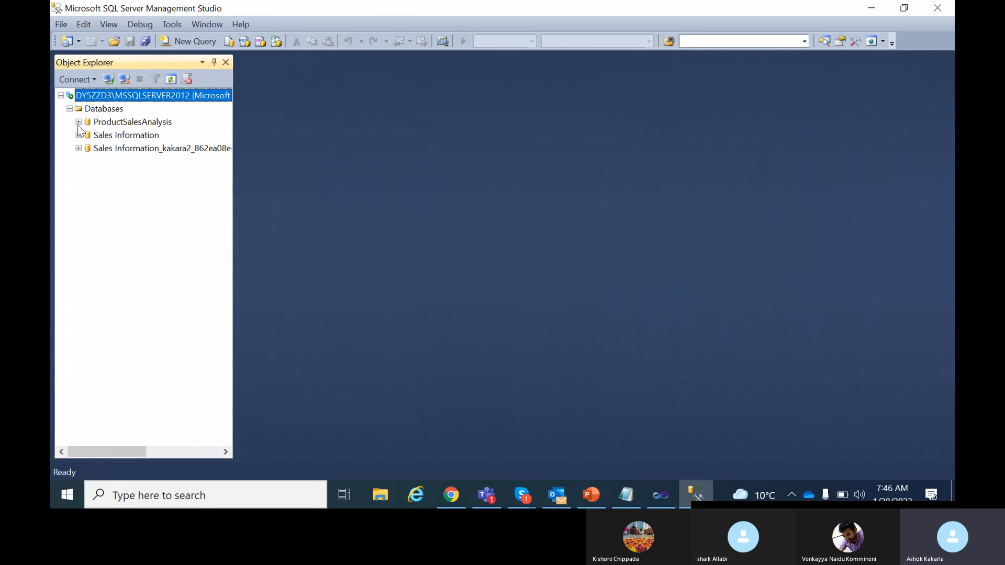
click(117, 138)
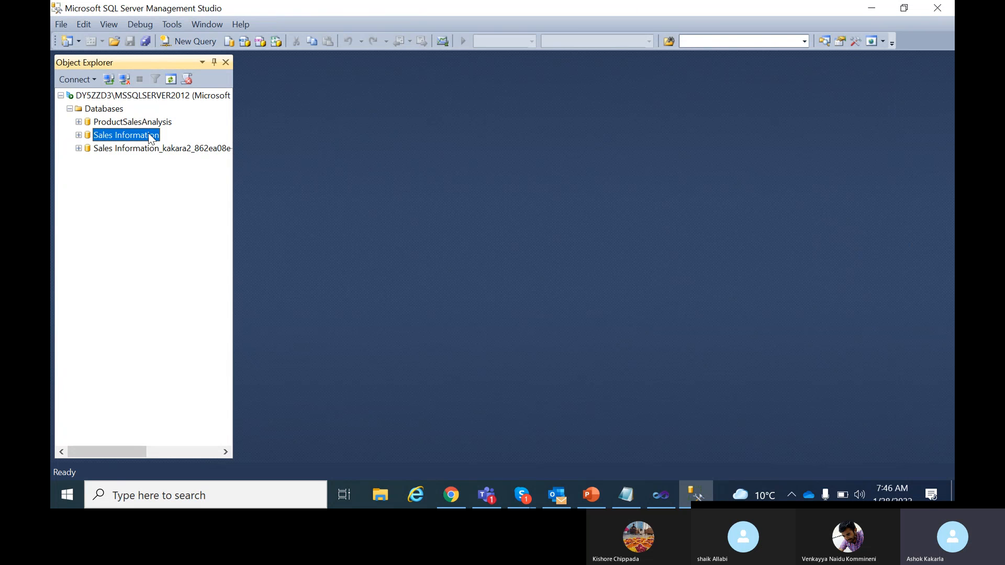
click(79, 135)
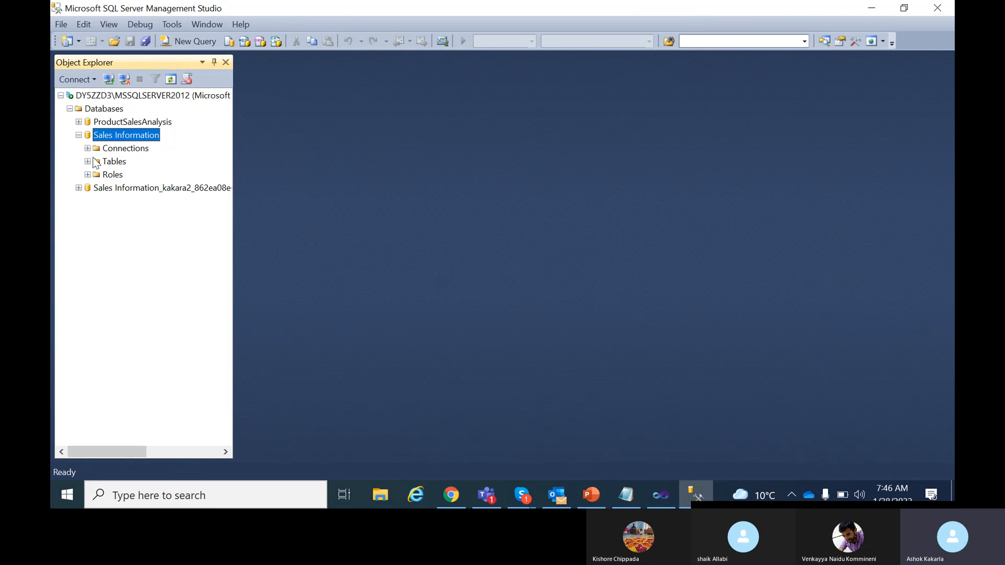
right_click(123, 136)
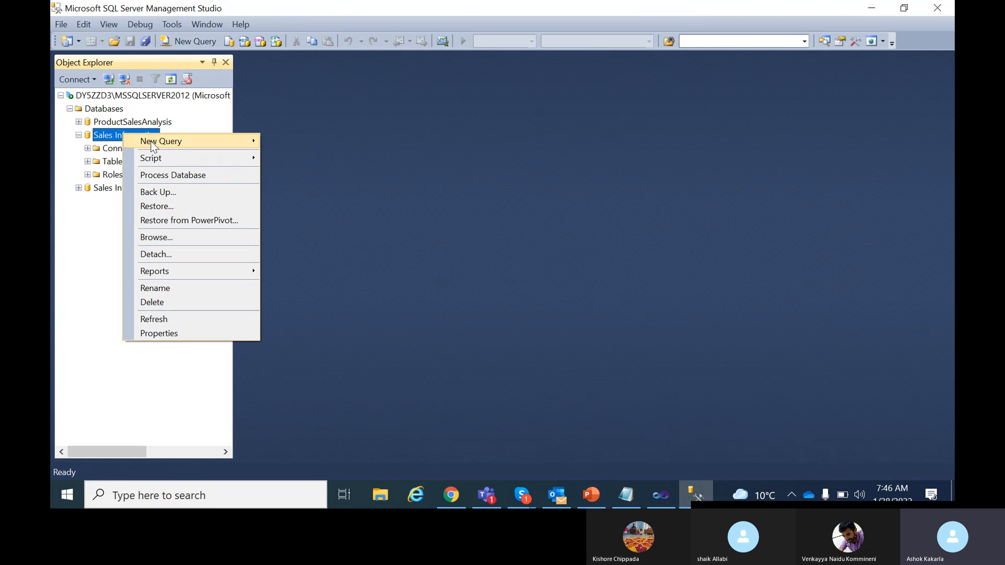
click(165, 238)
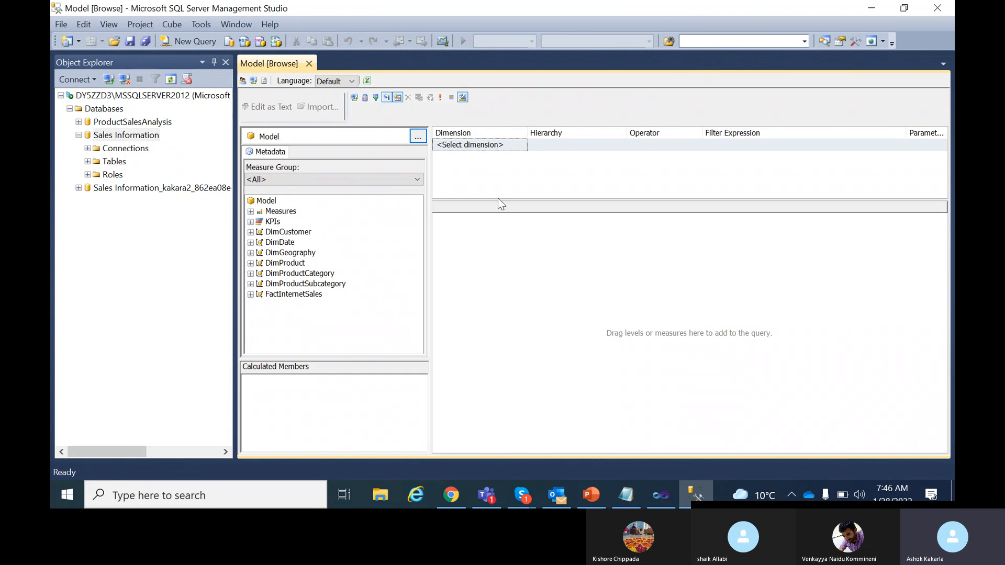
Expand the FactInternetSales measures and add TotalSales to the browser results.
click(251, 211)
click(259, 222)
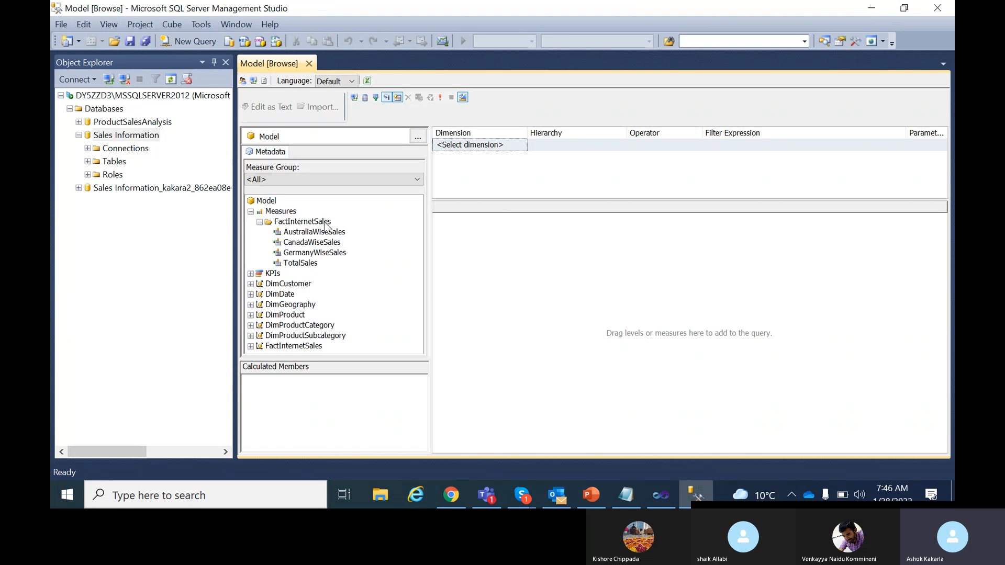
click(310, 232)
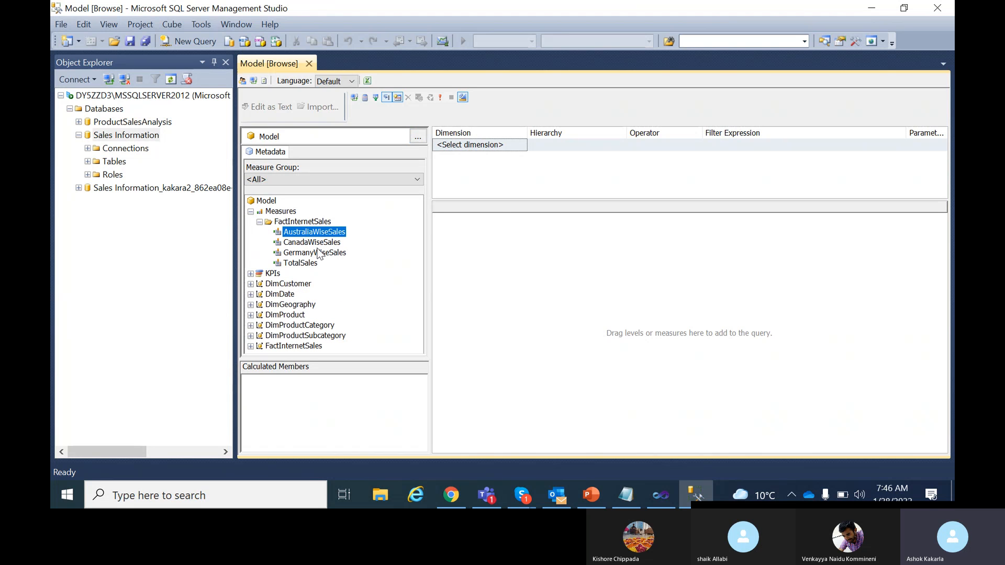
click(318, 242)
click(320, 254)
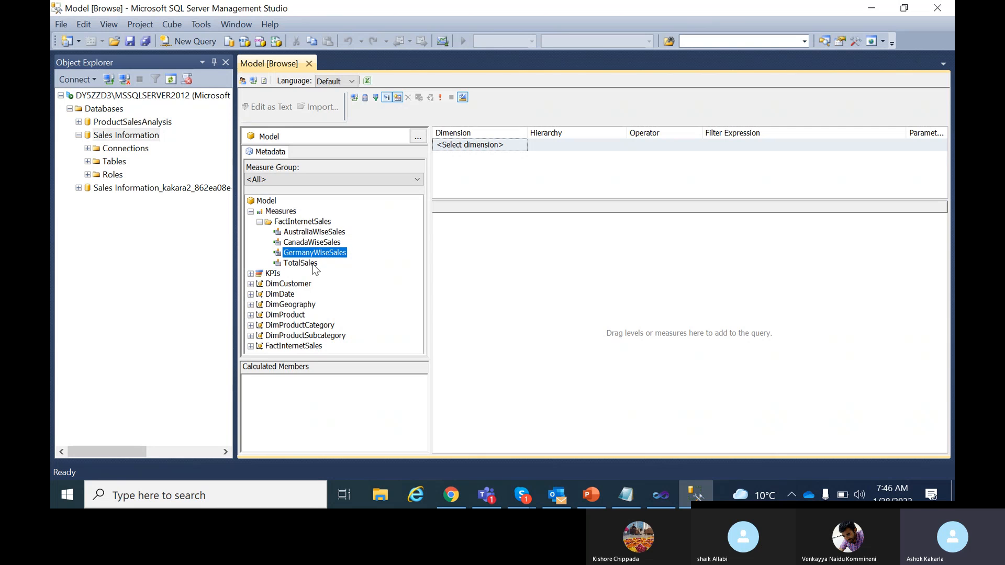
click(313, 264)
drag(312, 269, 642, 273)
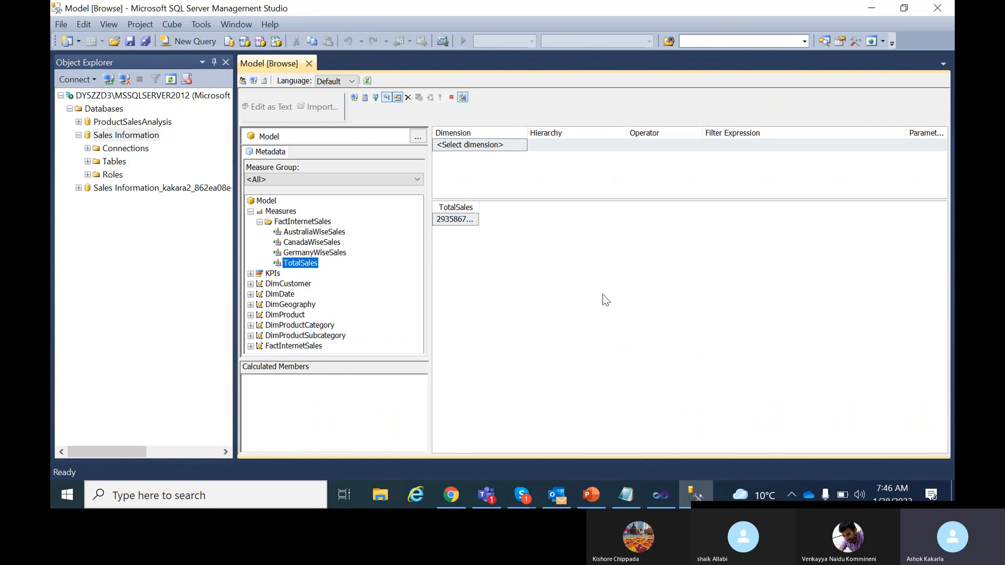
drag(480, 205, 510, 207)
Add GermanyWiseSales, CanadaWiseSales and AustraliaWiseSales, widening TotalSales to show 29358677.2207.
drag(321, 254, 504, 257)
click(306, 244)
drag(306, 246, 596, 230)
drag(314, 233, 701, 240)
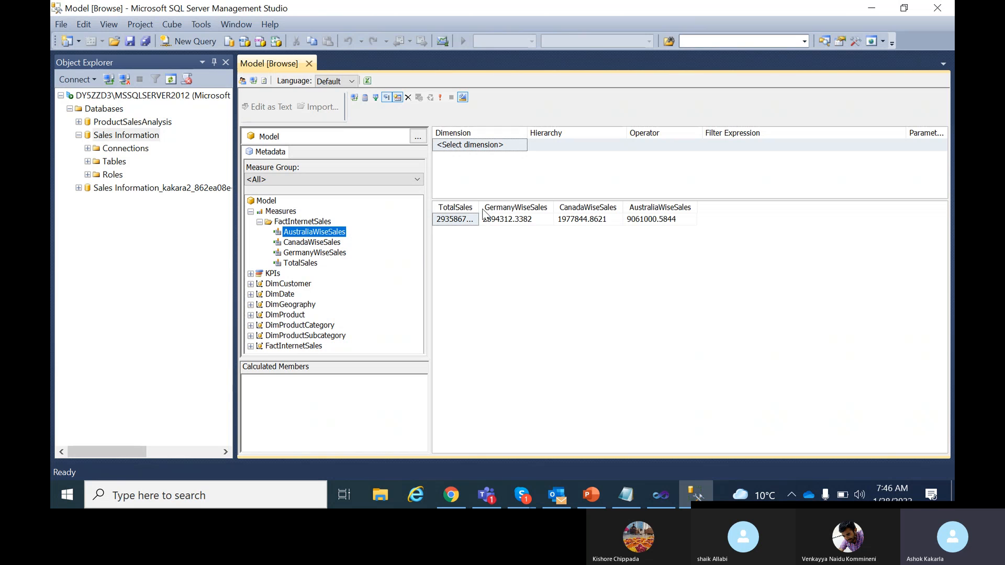
drag(477, 201, 506, 204)
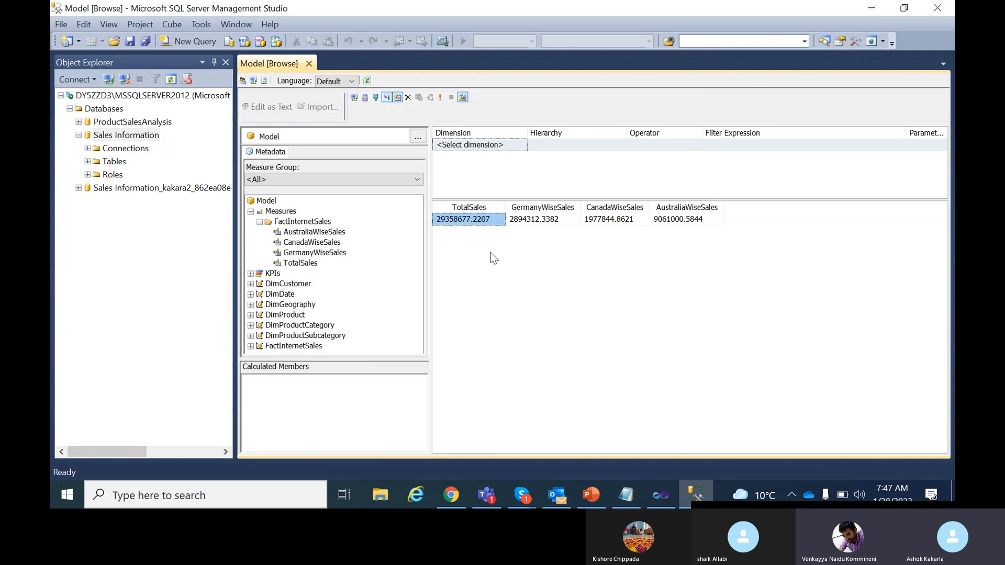
Return to the Sales Information model in Visual Studio and select an empty measure cell.
key(alt+Tab)
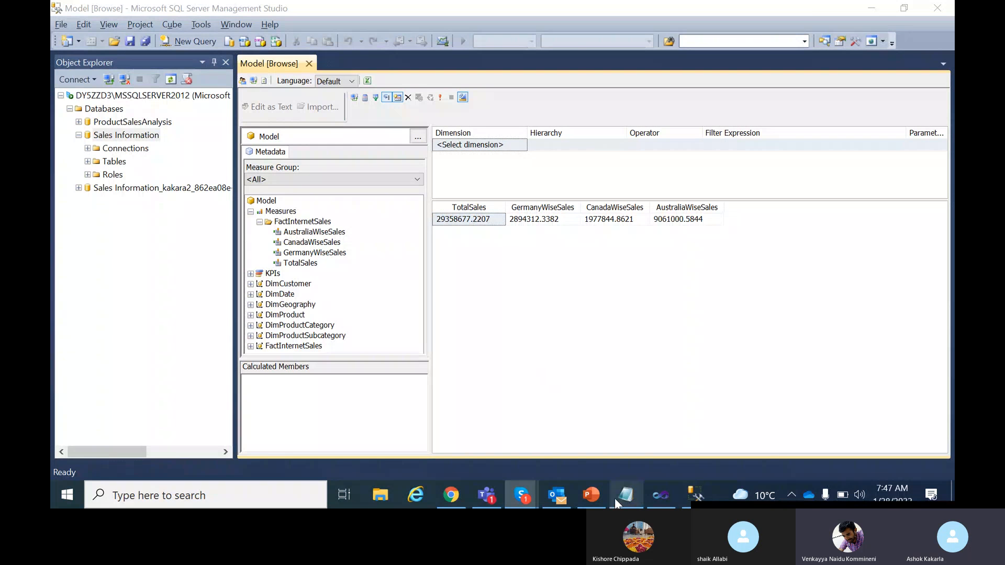
click(660, 494)
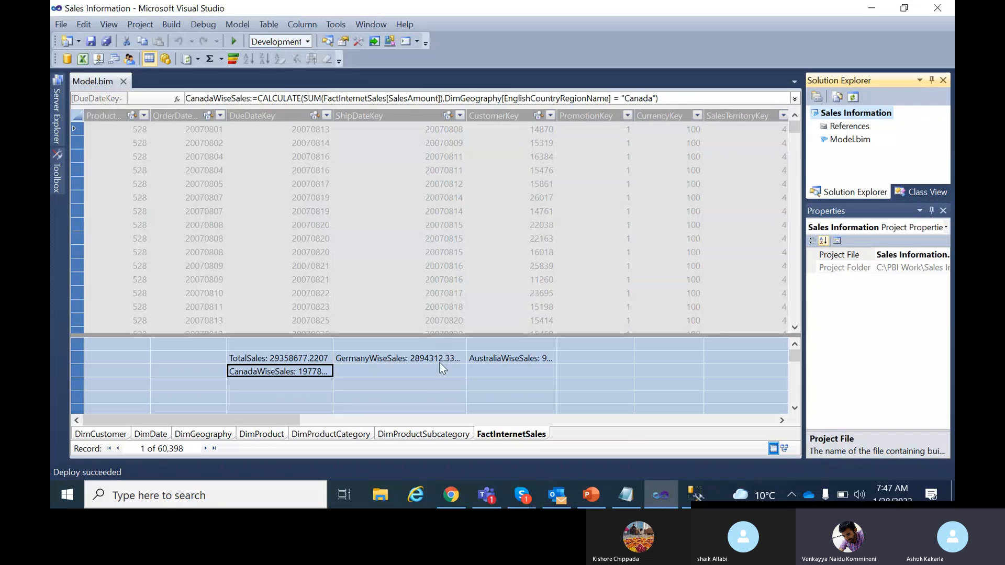
click(380, 370)
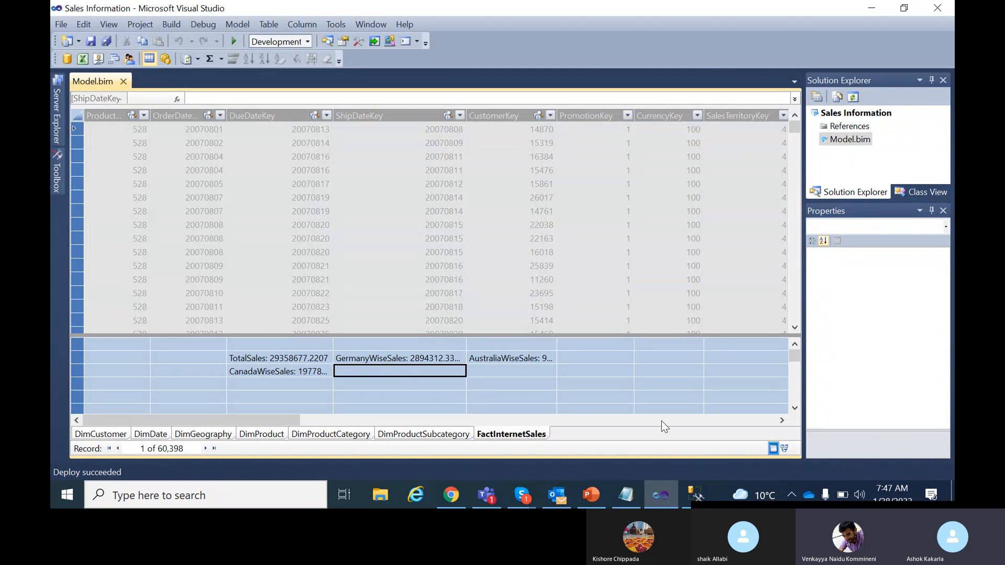
Locate and select the TOTALMTD,TOTALQTD,TOTALYTD line in the Notepad notes, then return to Visual Studio.
click(627, 494)
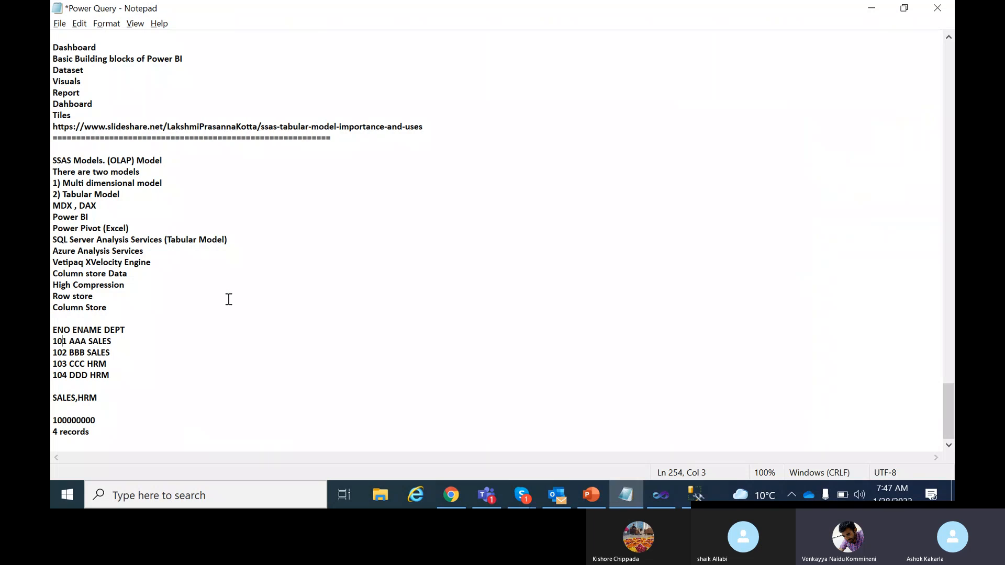
scroll(229, 299, up, 20)
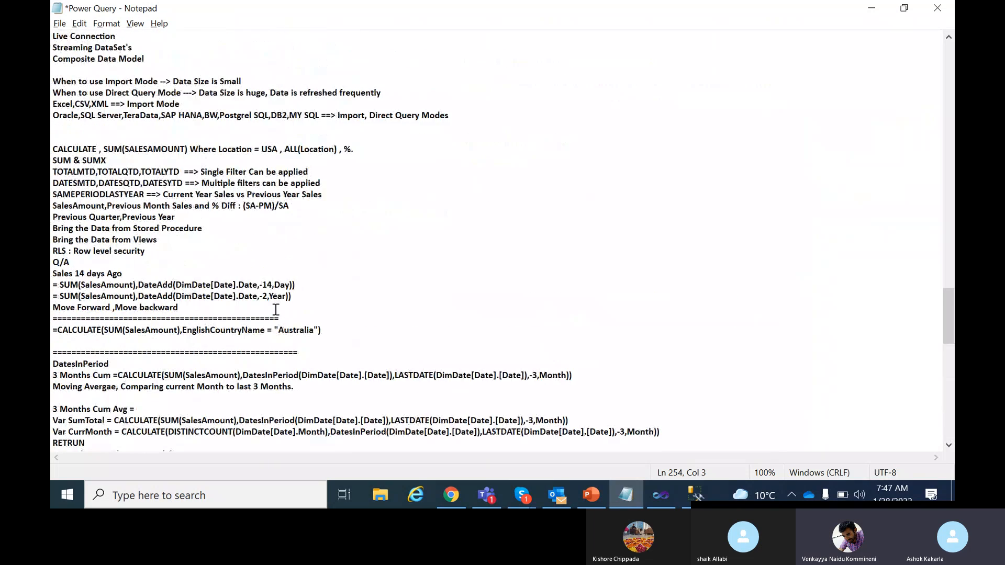
scroll(276, 309, up, 16)
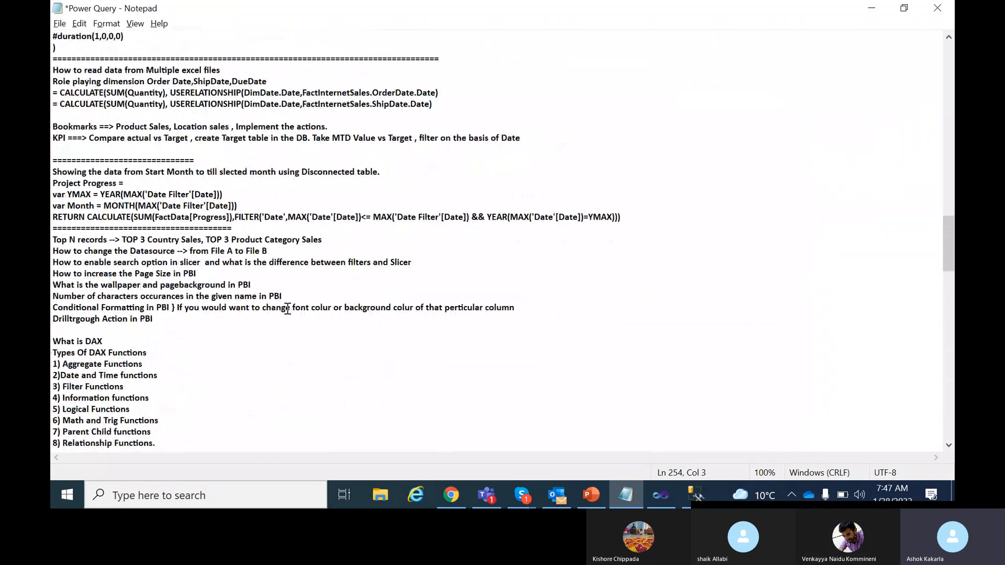
scroll(287, 309, up, 8)
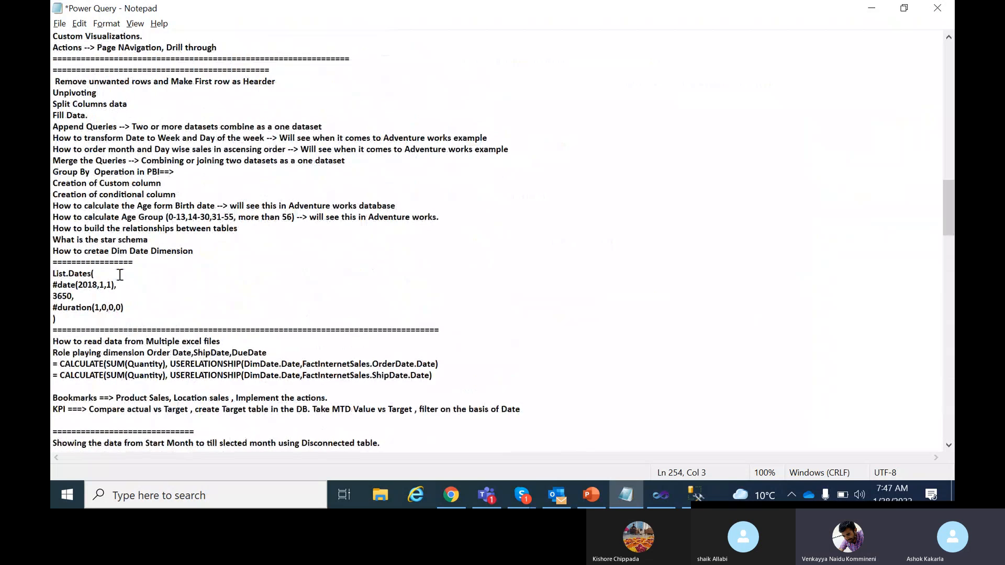
scroll(477, 340, down, 11)
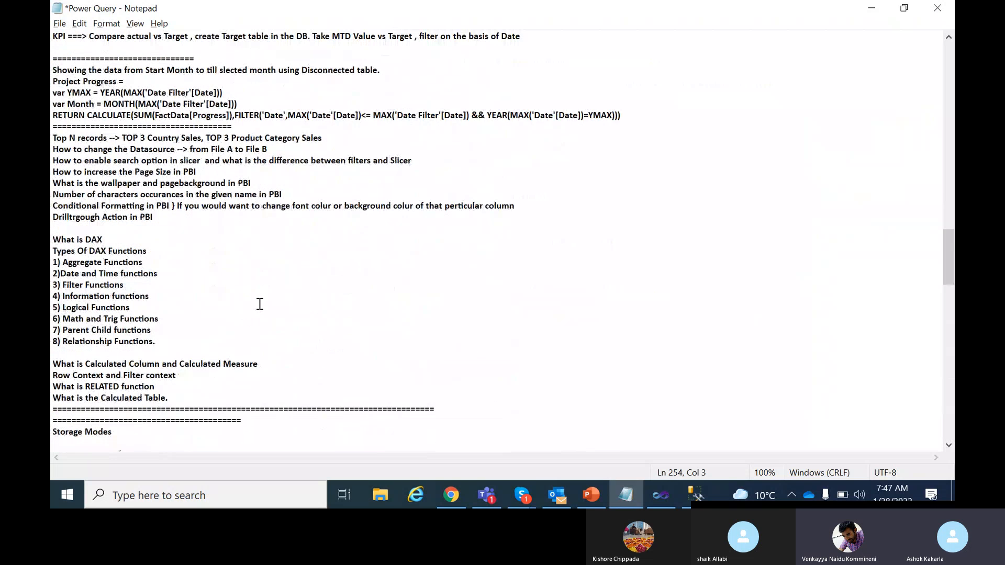
scroll(260, 304, down, 8)
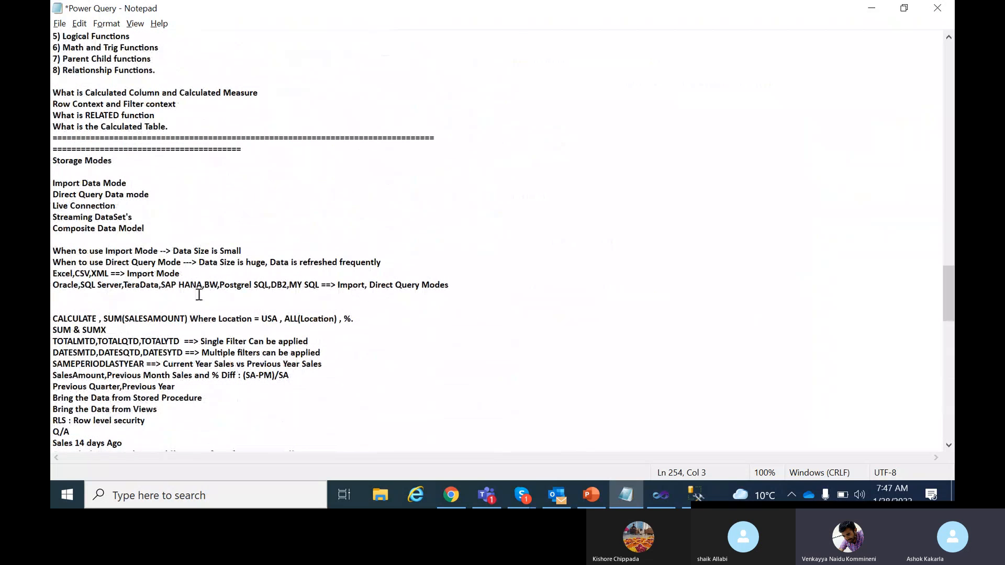
scroll(307, 286, down, 5)
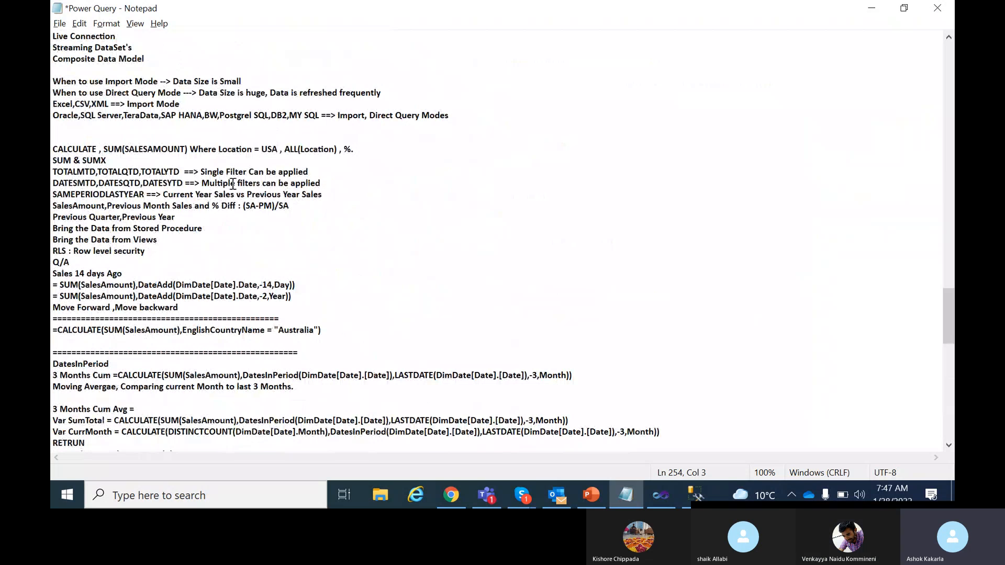
drag(309, 173, 52, 176)
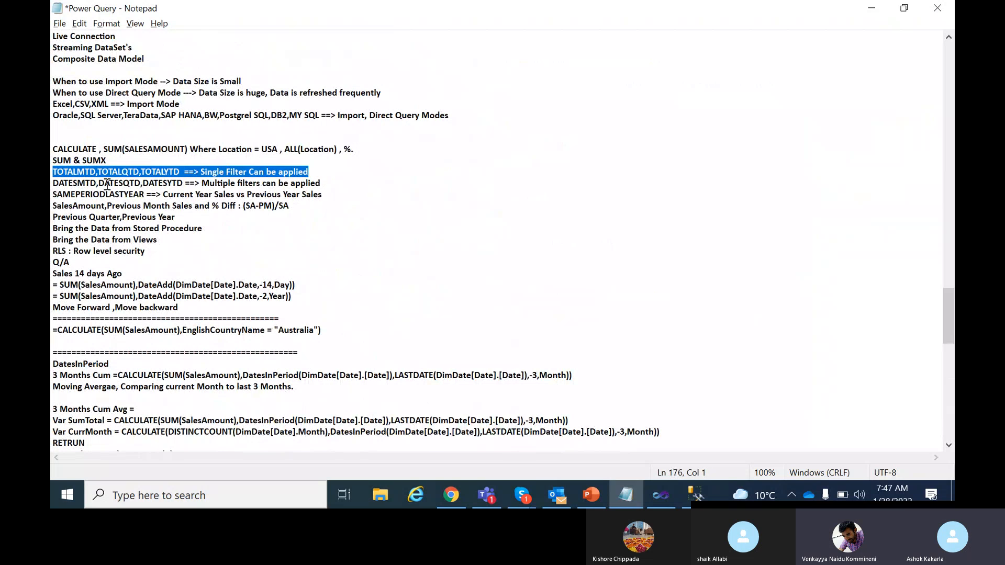
key(alt+Tab)
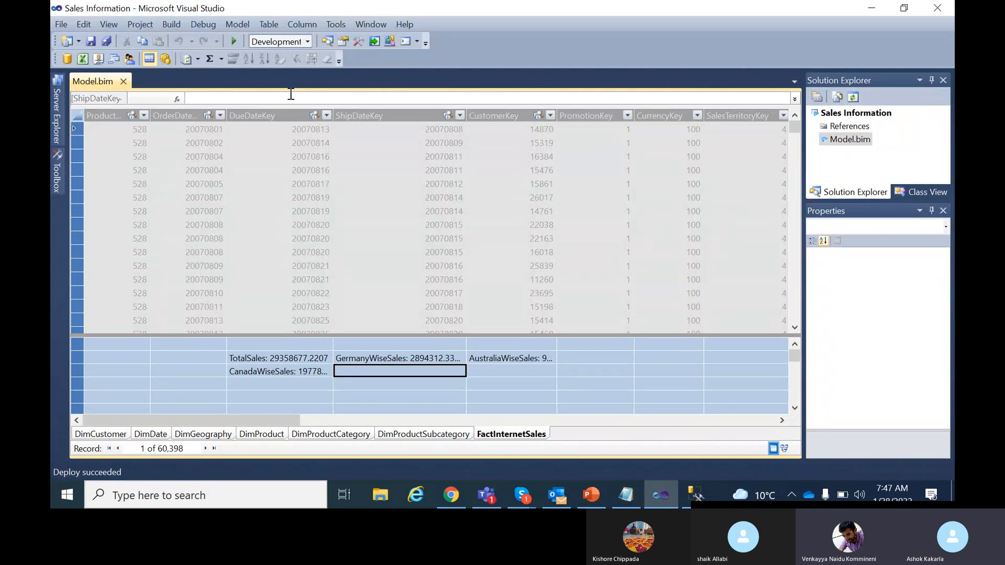
click(291, 94)
text(TOTALM)
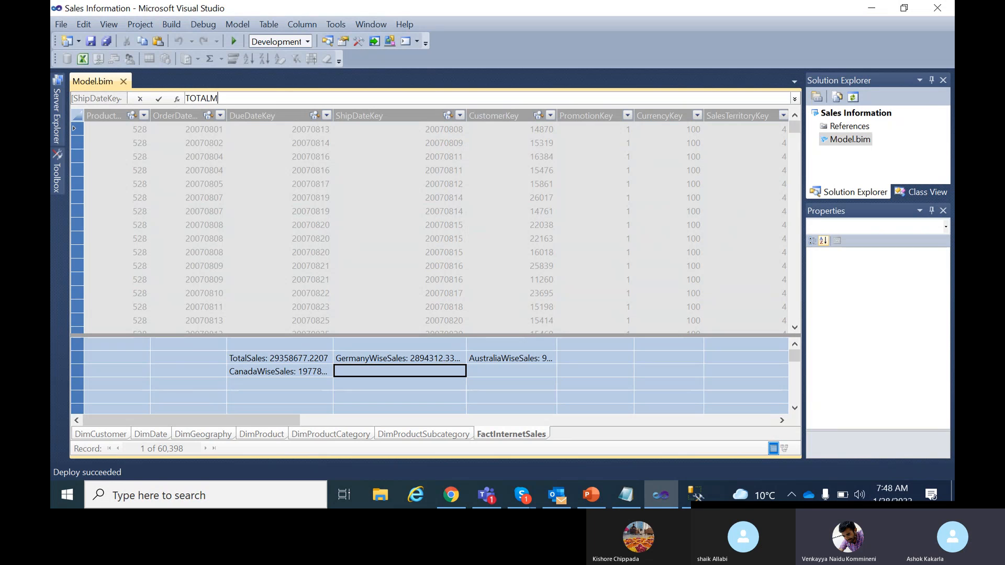
text(TDSales:)
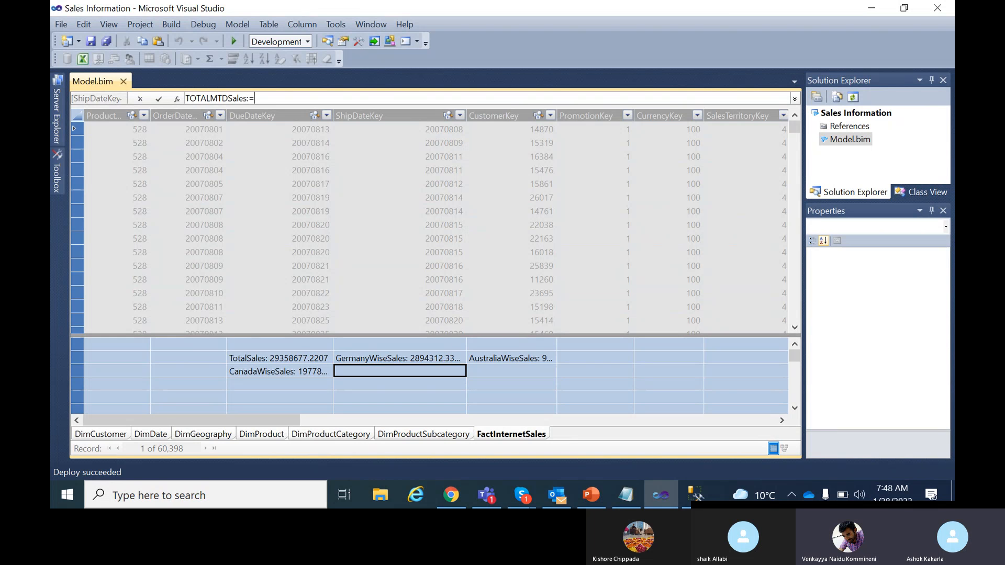
text(=TOTA)
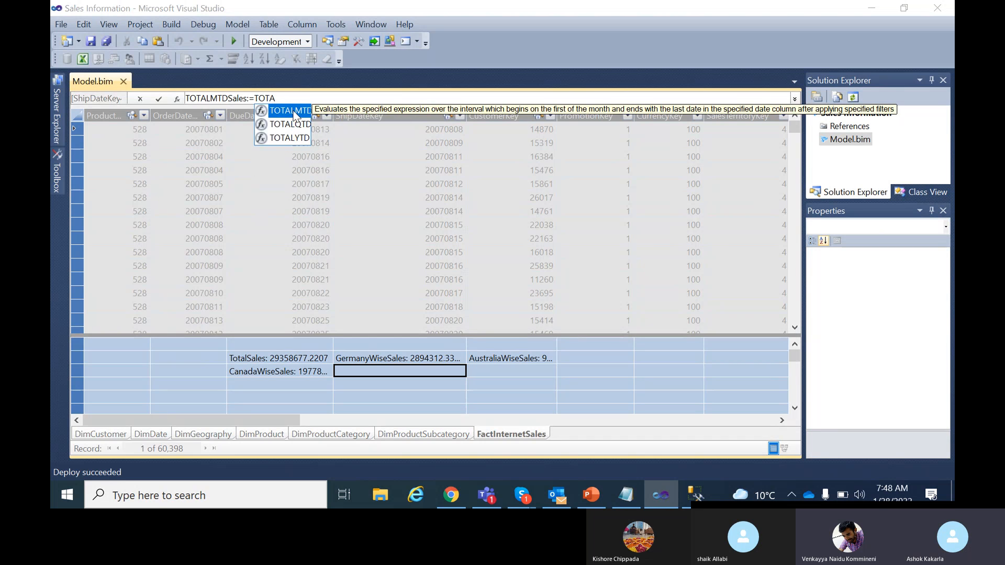
double_click(291, 110)
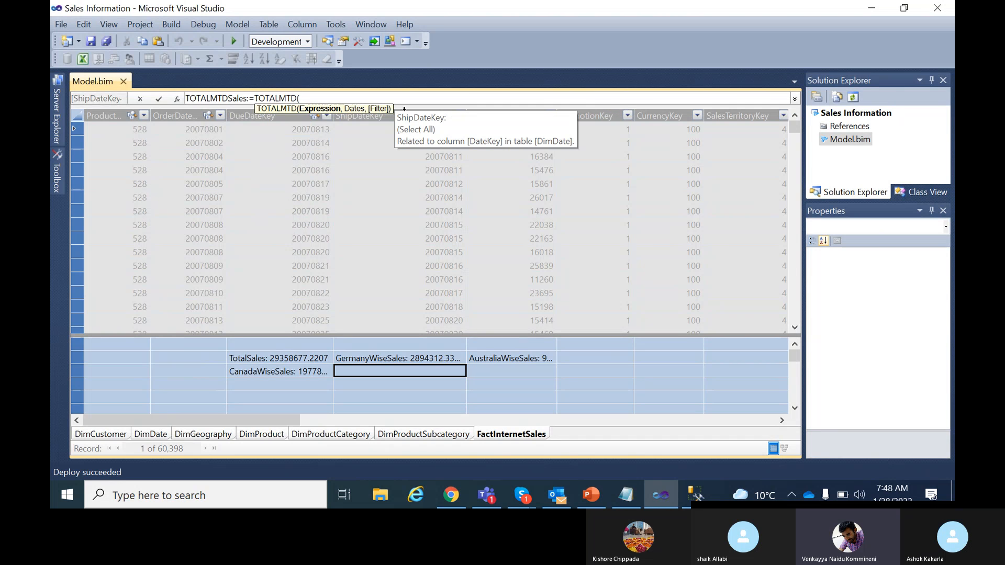
text(SUM()
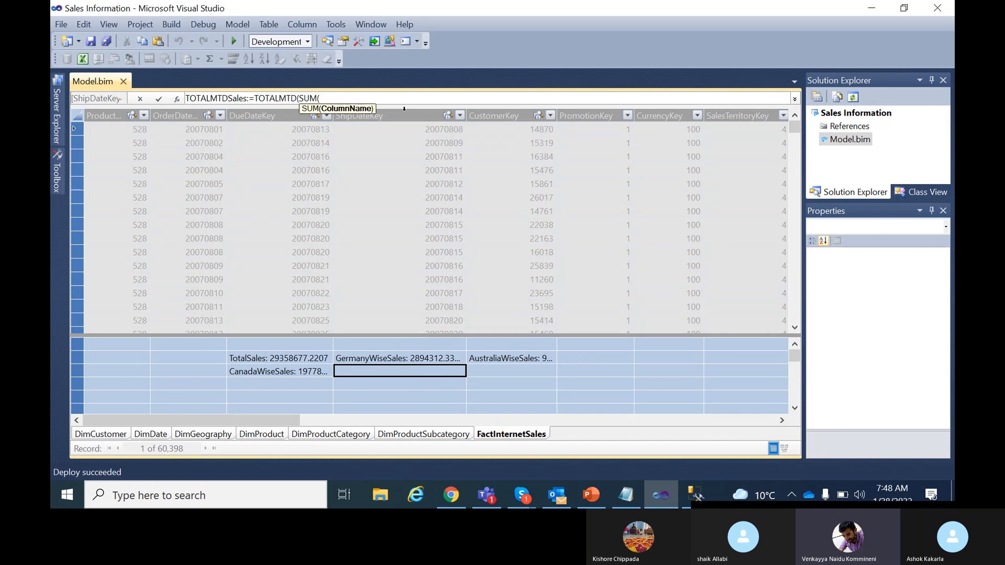
text(FactI)
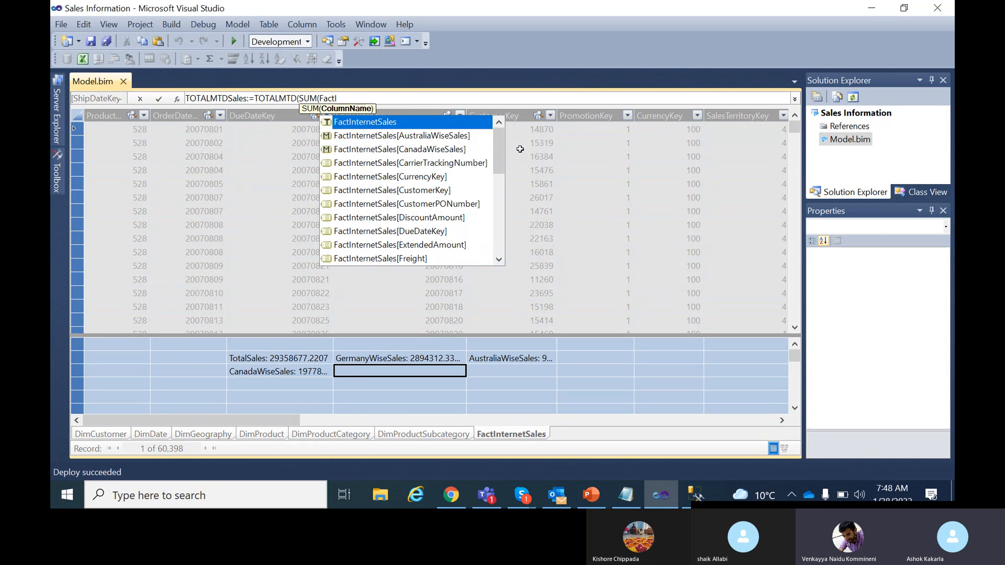
drag(500, 154, 501, 229)
scroll(439, 236, down, 1)
click(419, 233)
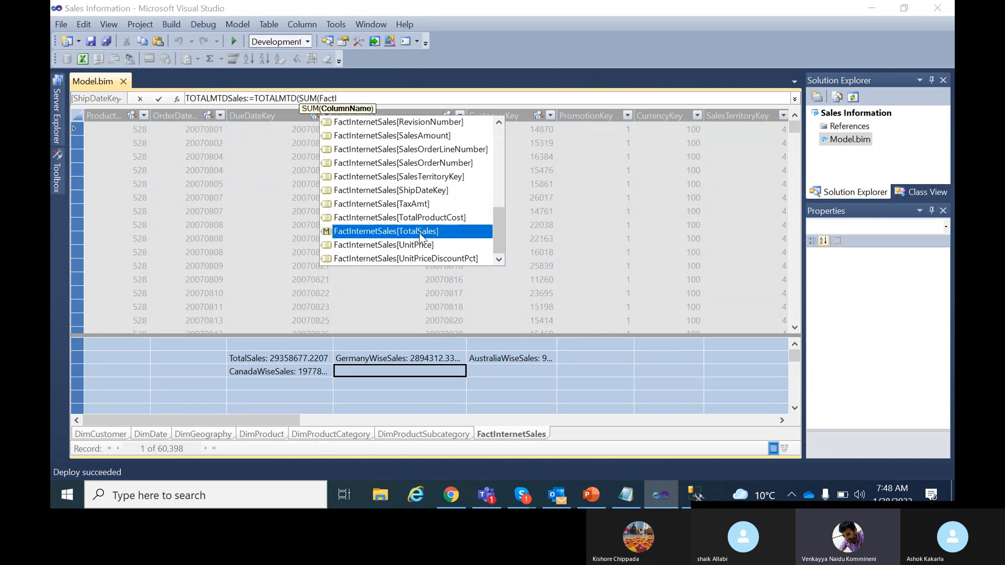
scroll(422, 249, up, 1)
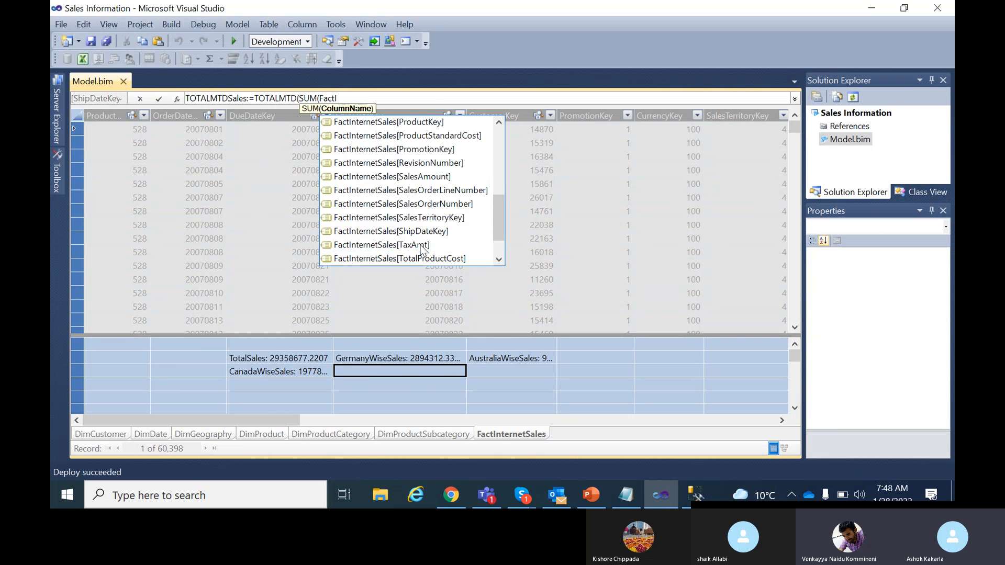
click(428, 176)
double_click(428, 176)
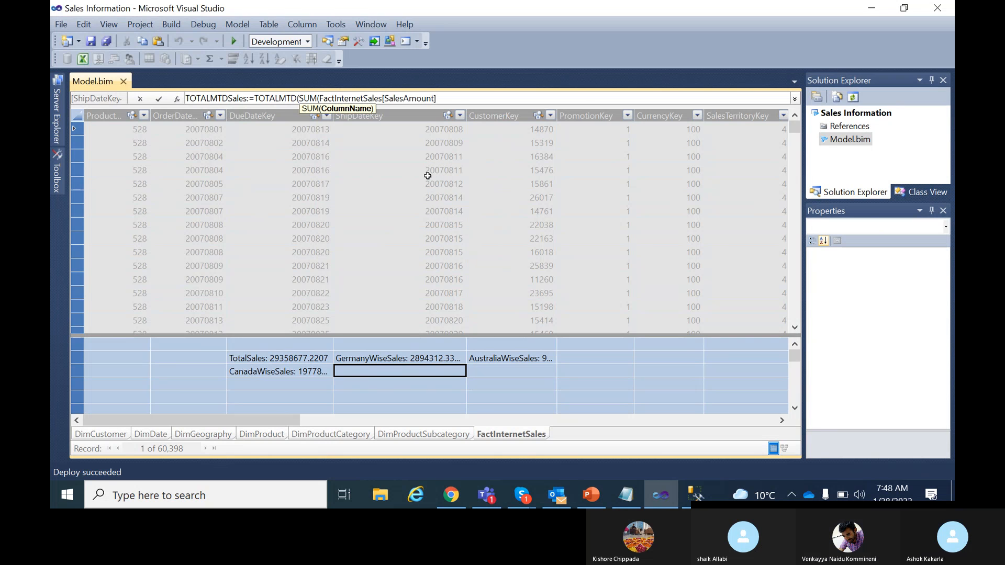
text())
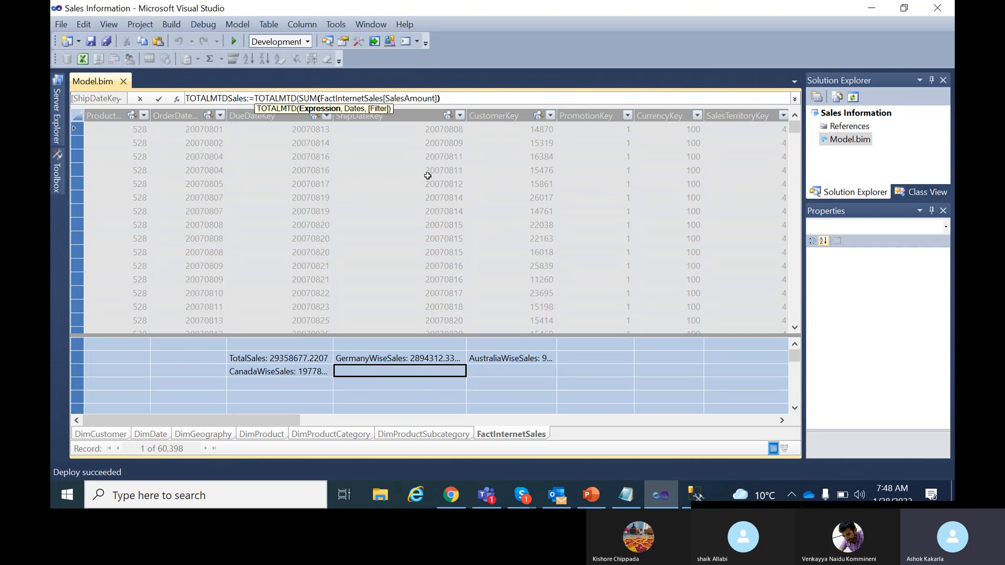
drag(465, 100, 181, 101)
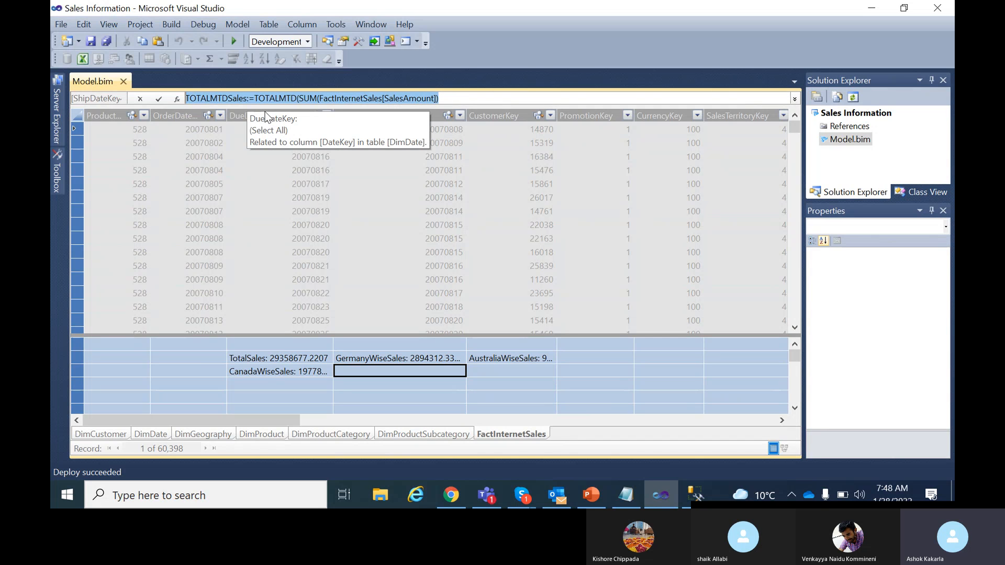
key(Delete)
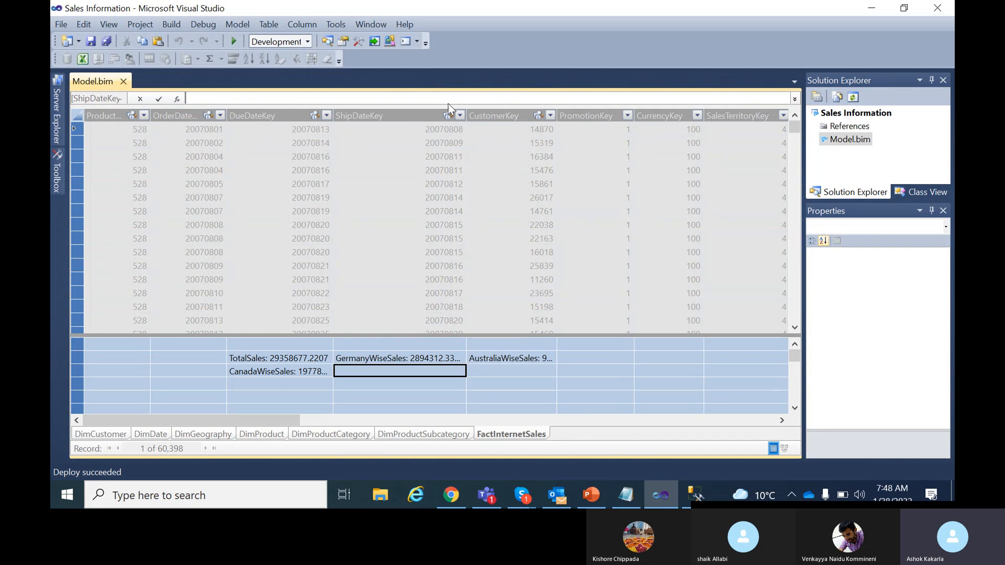
click(488, 373)
click(387, 372)
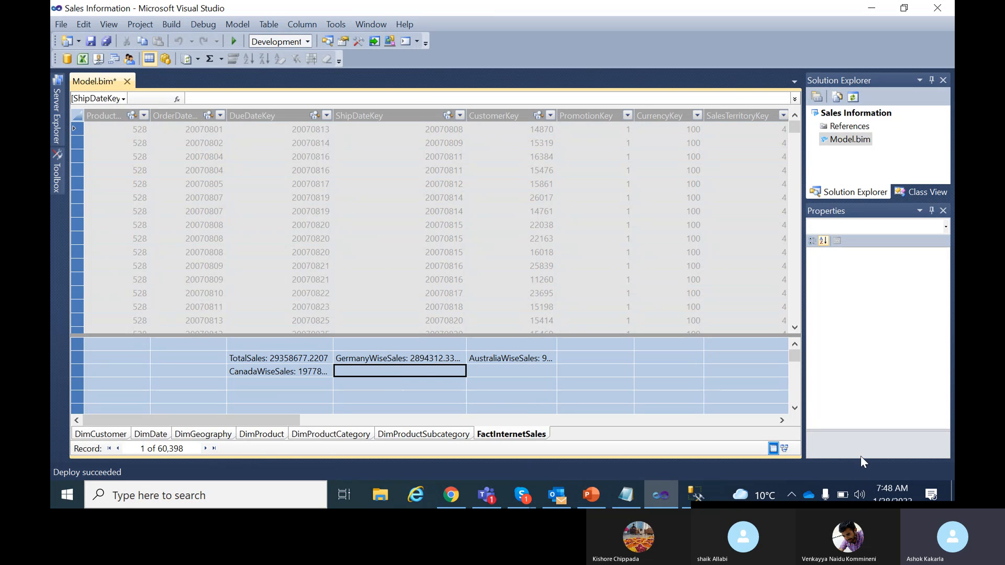
Switch to Diagram View and move the DimDate table further left.
click(784, 449)
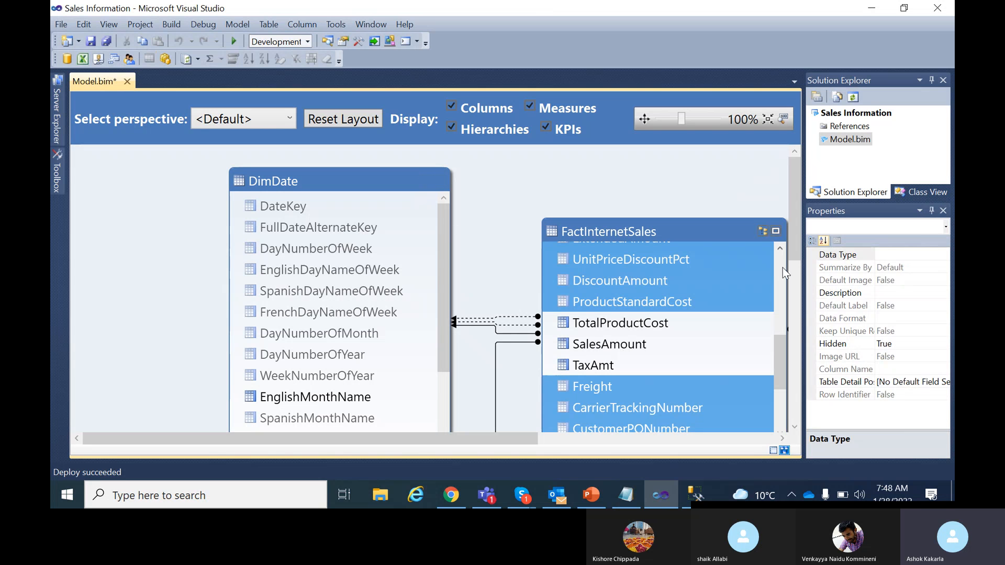
mouse_move(797, 186)
mouse_down()
mouse_move(800, 212)
mouse_move(798, 197)
mouse_up()
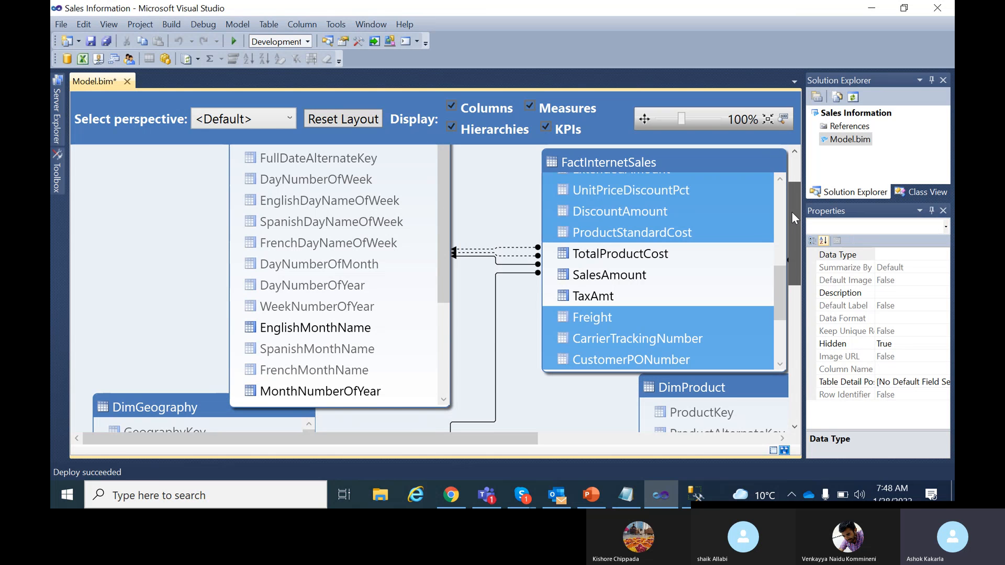
drag(791, 212, 786, 183)
click(339, 177)
drag(339, 181, 235, 180)
Edit the DimDate–FactInternetSales relationship to link FactInternetSales OrderDate to DimDate Date.
double_click(436, 329)
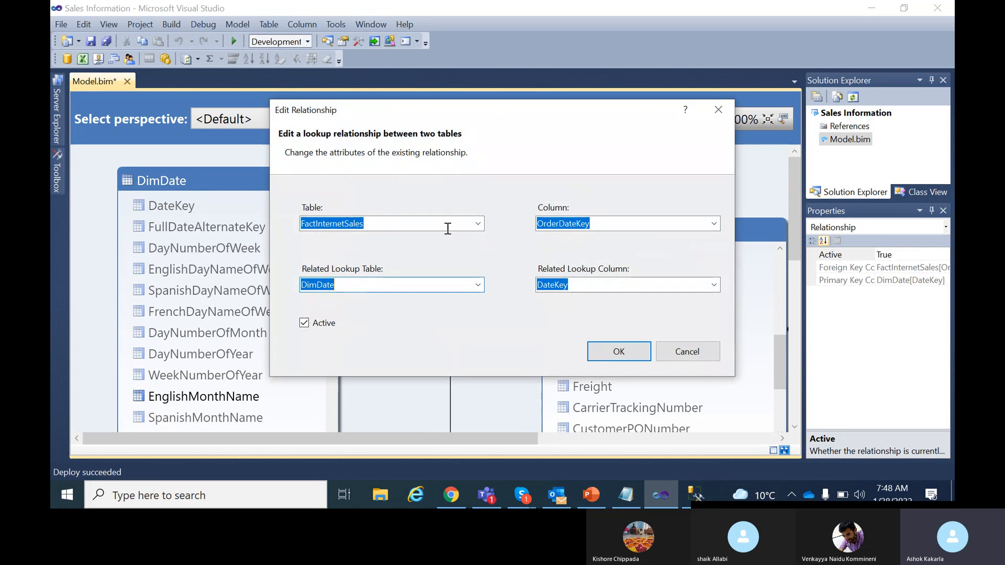
click(477, 286)
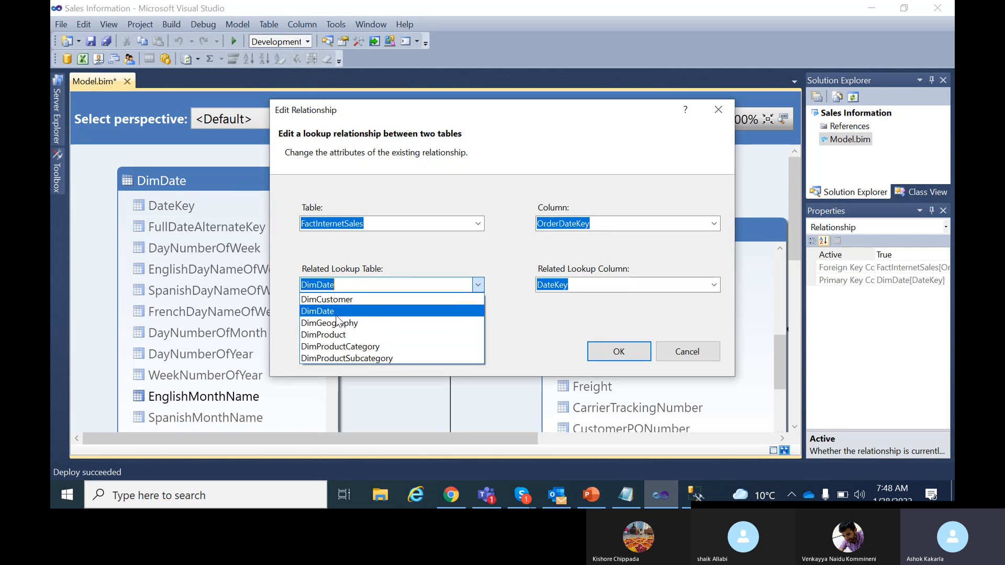
click(560, 317)
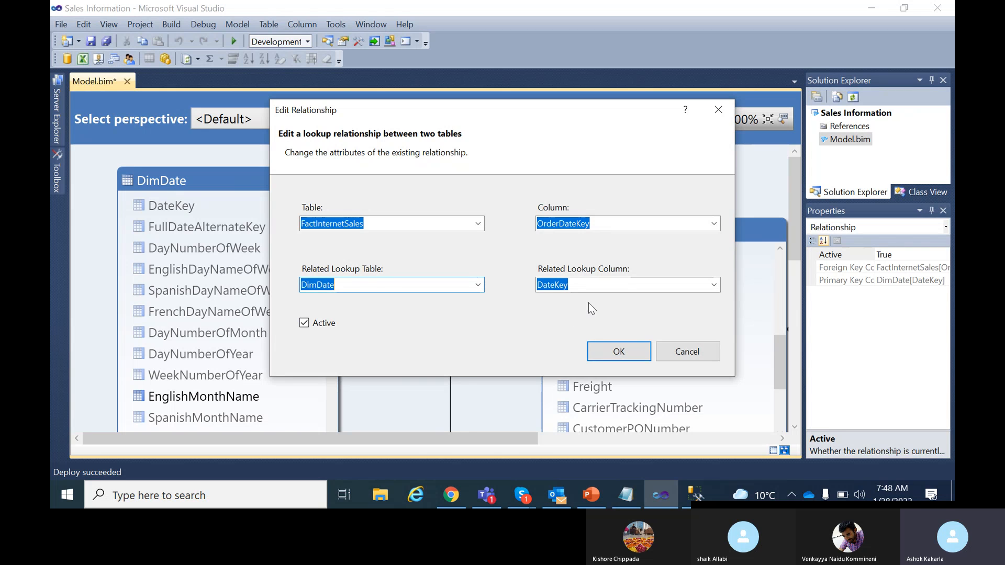
click(640, 284)
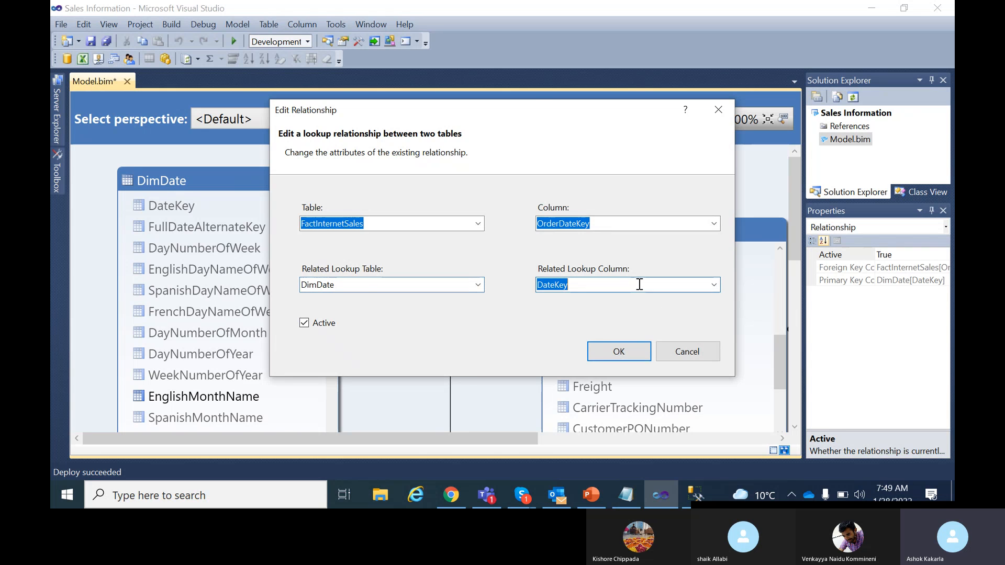
click(714, 285)
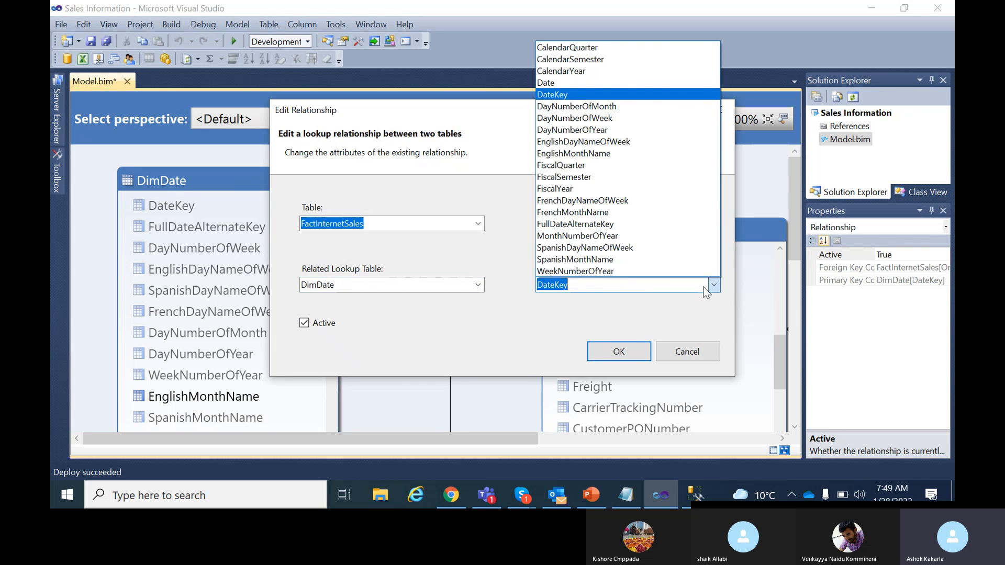
click(583, 82)
click(663, 229)
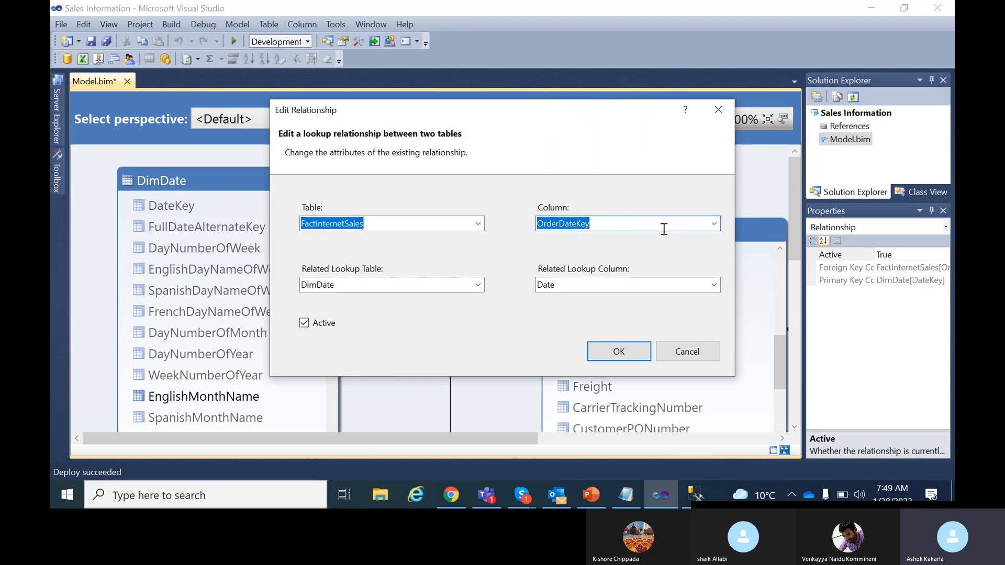
click(715, 223)
click(595, 114)
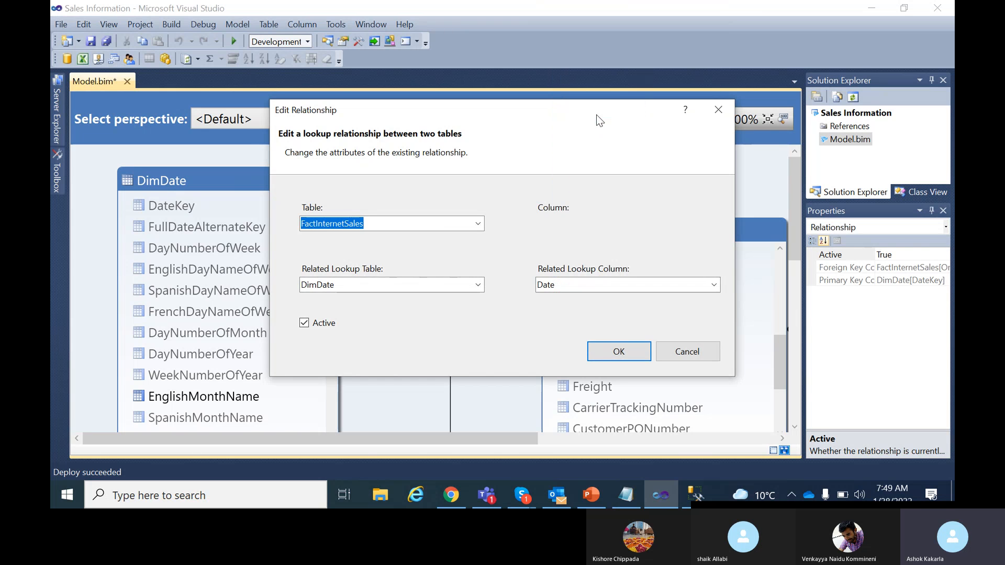
click(620, 351)
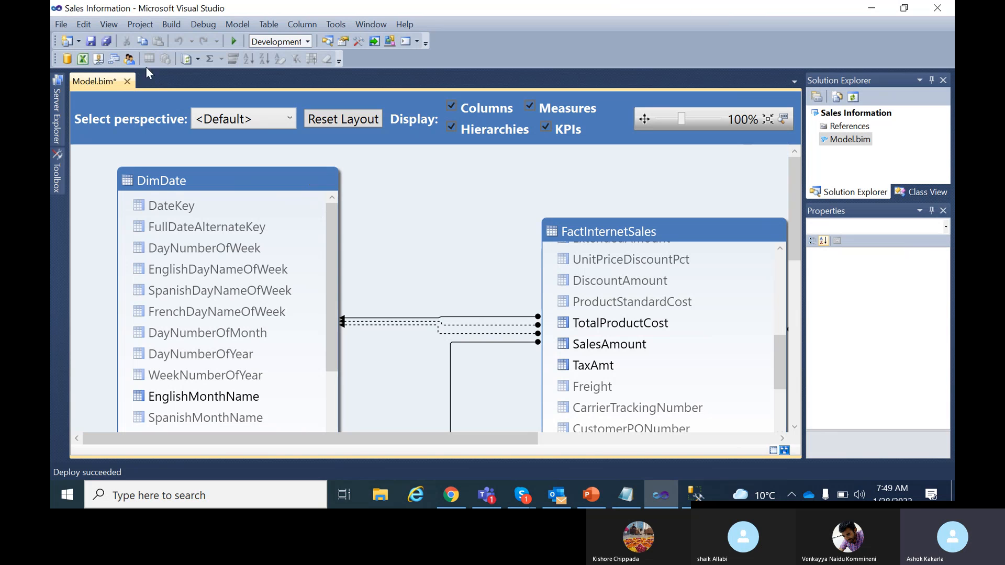
Save all files, confirm the relationship uses OrderDate to Date, and return to Grid View.
click(91, 42)
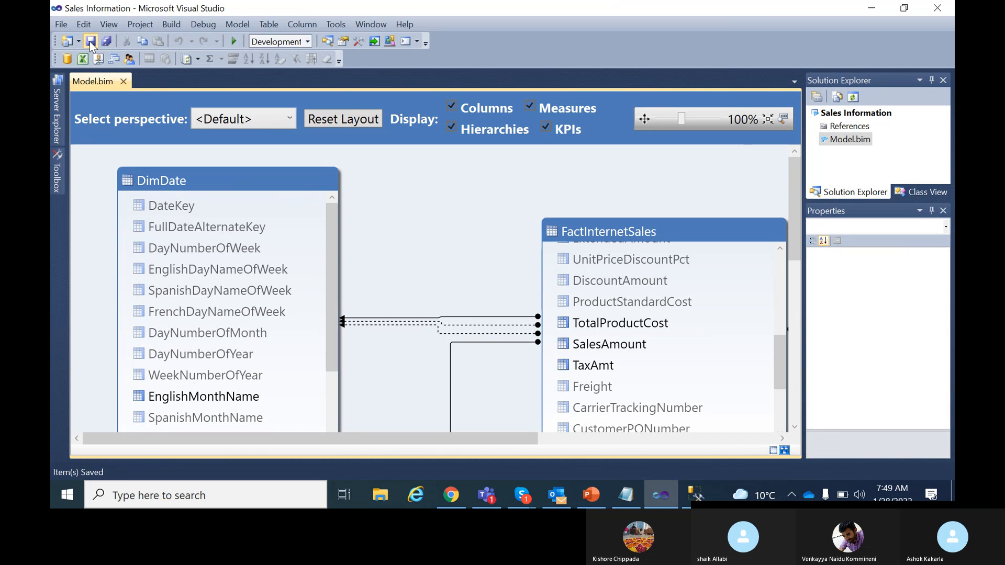
click(91, 42)
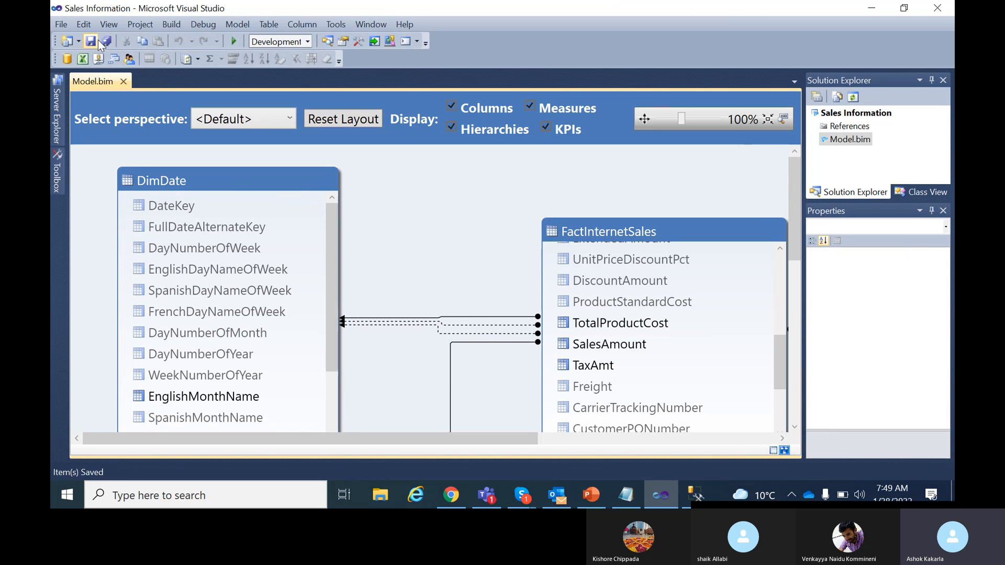
click(475, 320)
click(465, 319)
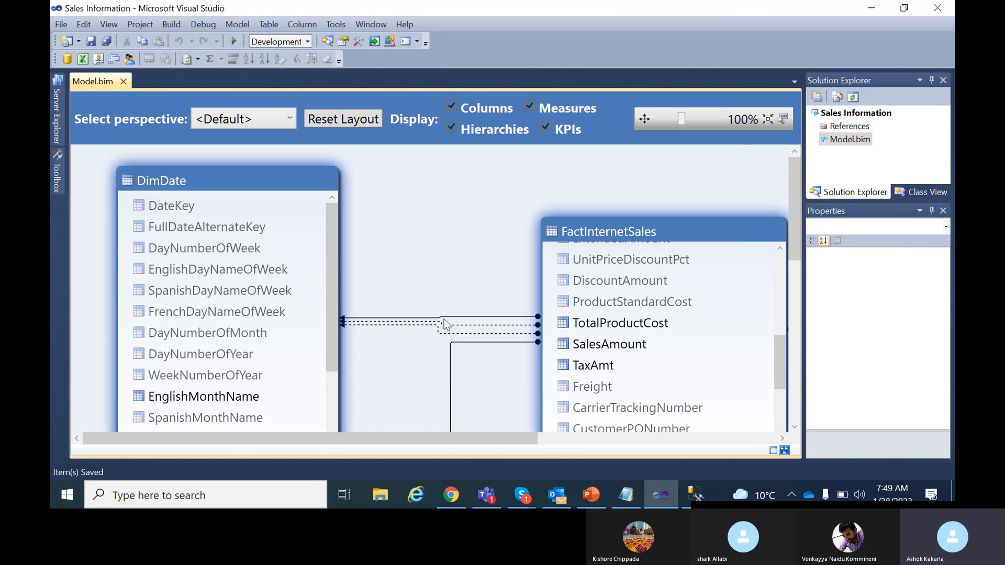
double_click(445, 320)
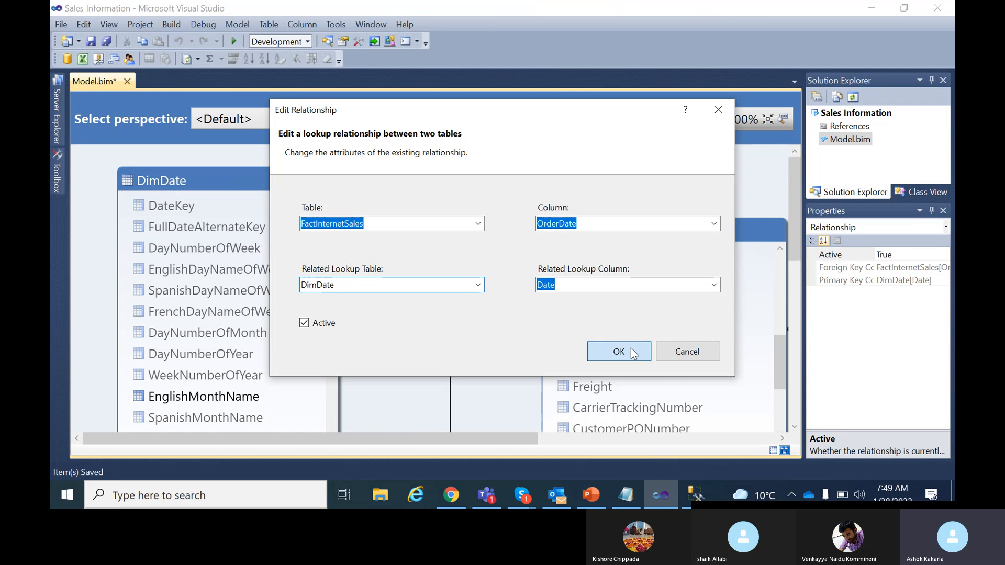
click(609, 347)
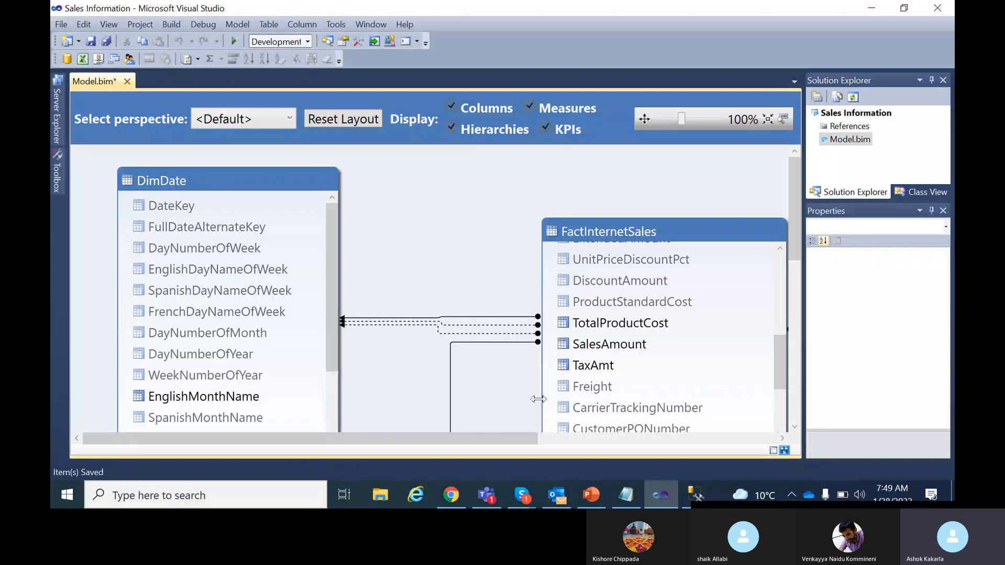
click(772, 449)
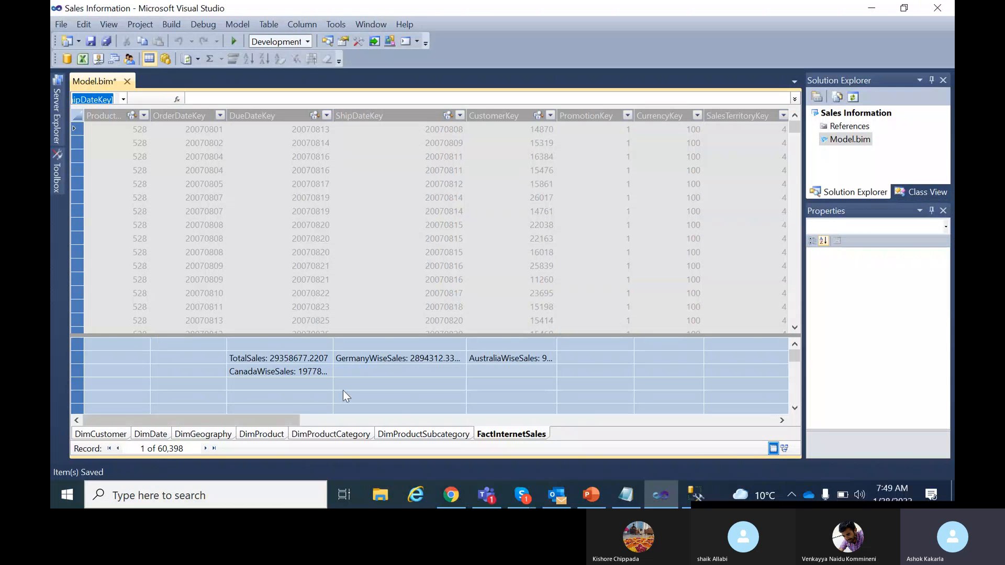
In the empty cell below GermanyWiseSales, enter TOTALMTD:=TOTALMTD(SUM(FactInternetSales[SalesAmount]),DimDate[Date]).
click(363, 369)
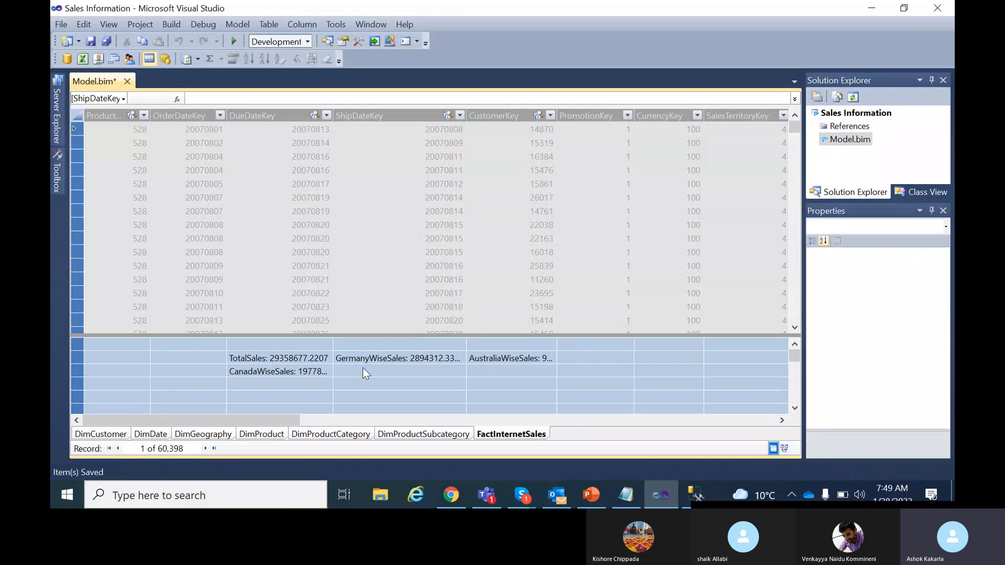
click(317, 97)
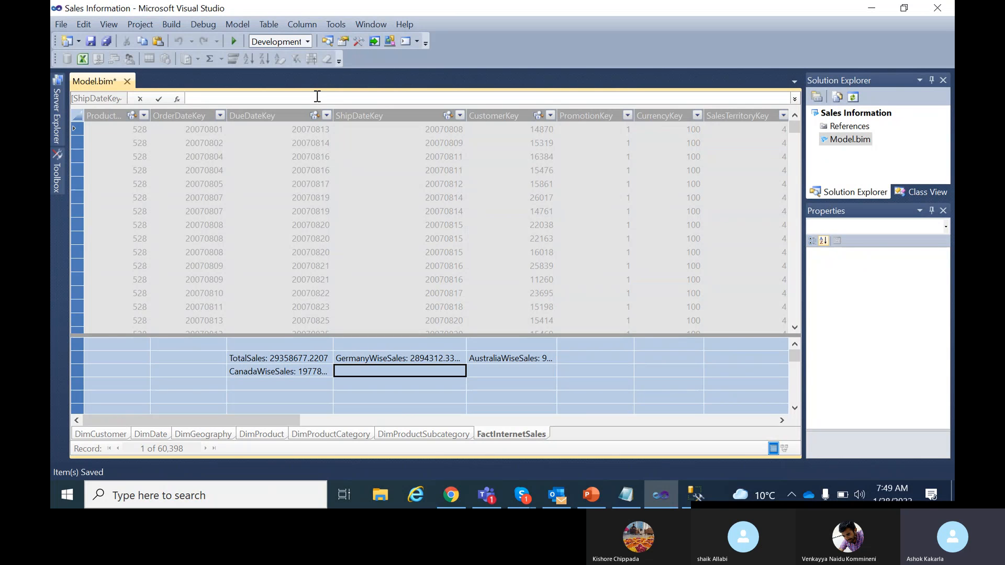
text(T)
text(OTALMTD:-)
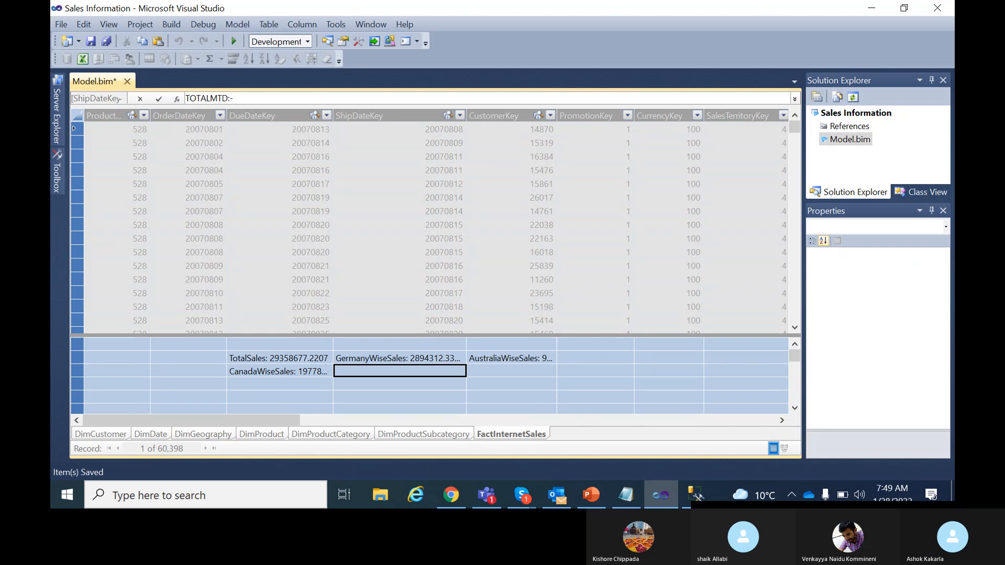
key(BackSpace)
text(=)
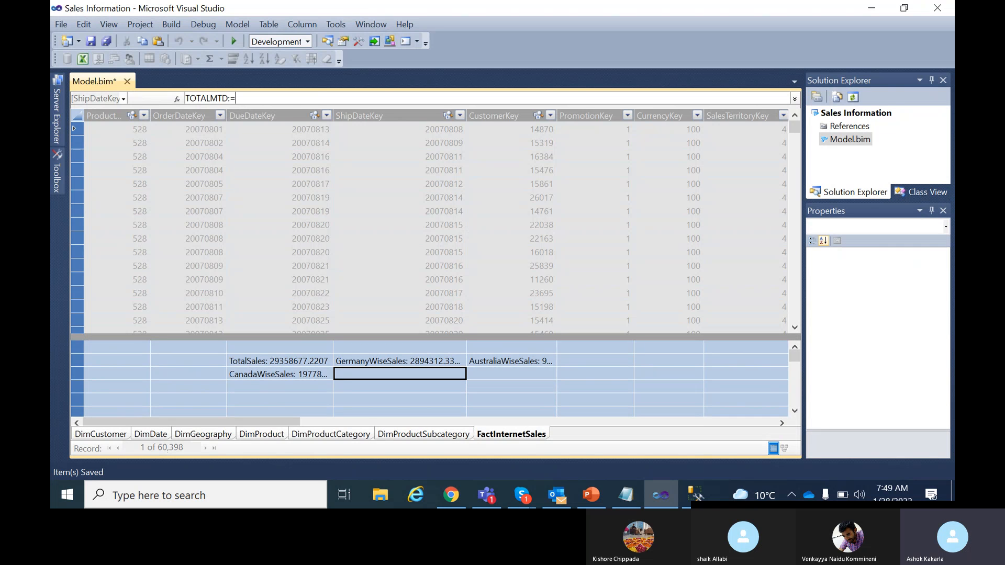
text(TOTALMTD)
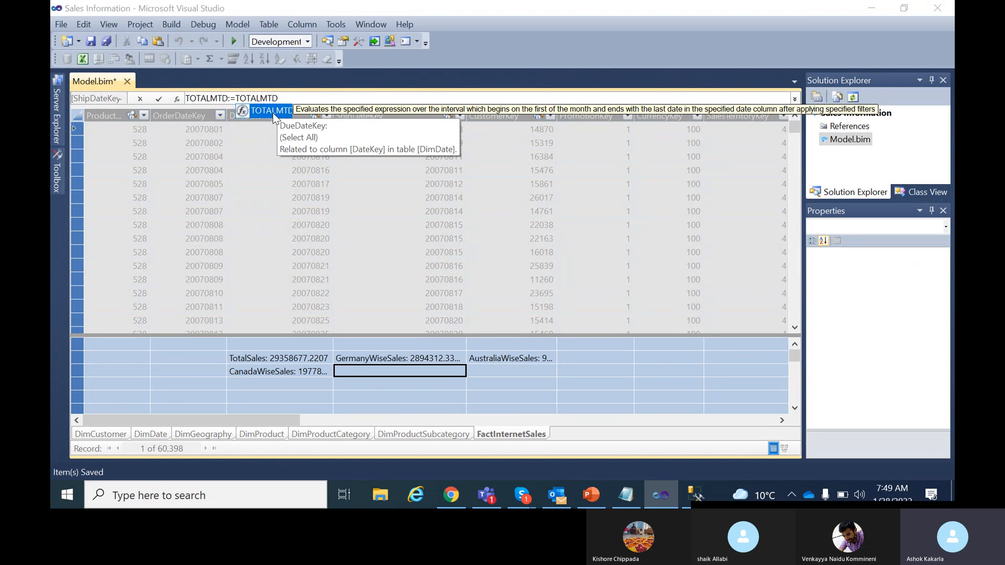
text(()
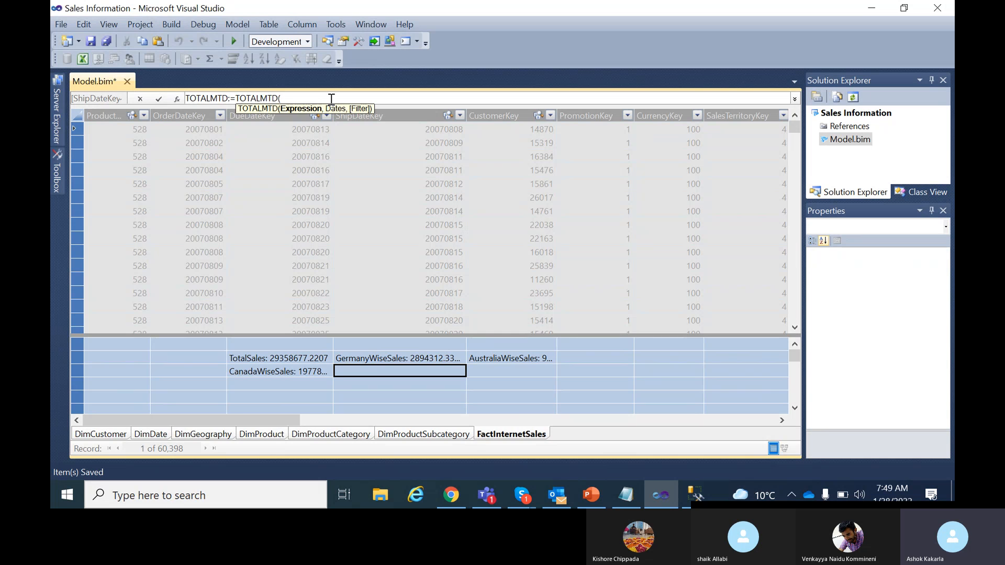
text(SUM()
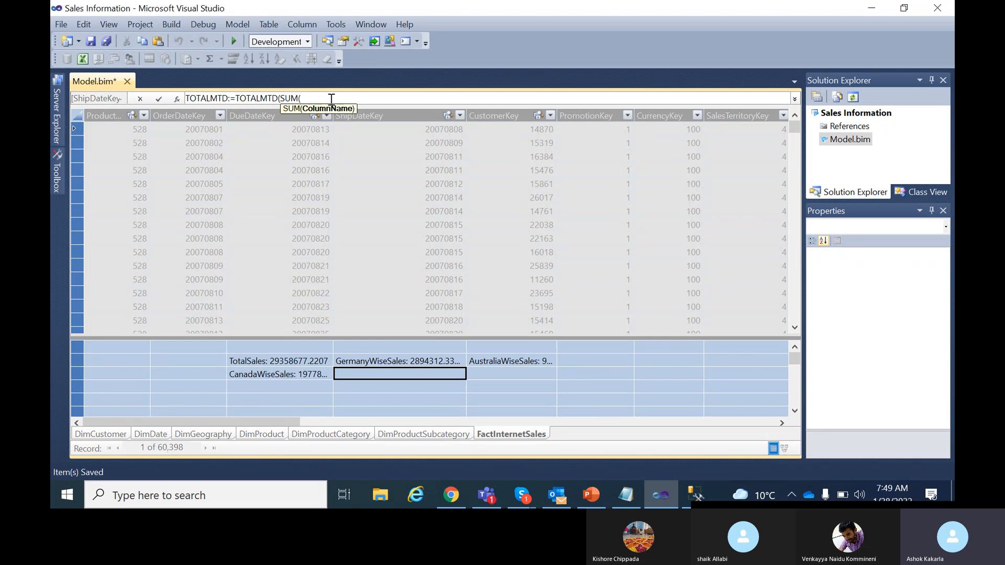
text(FACTINTer)
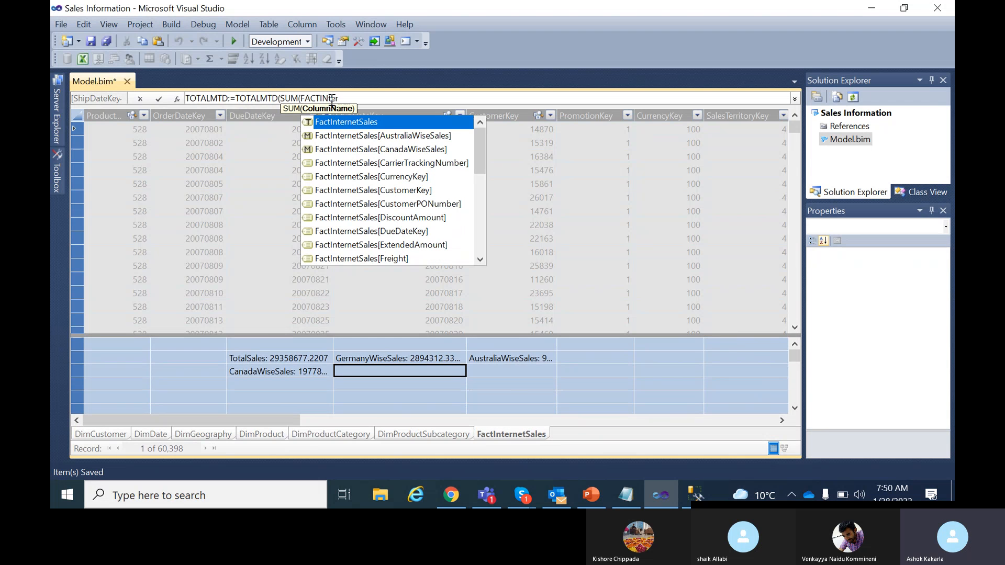
scroll(392, 189, down, 6)
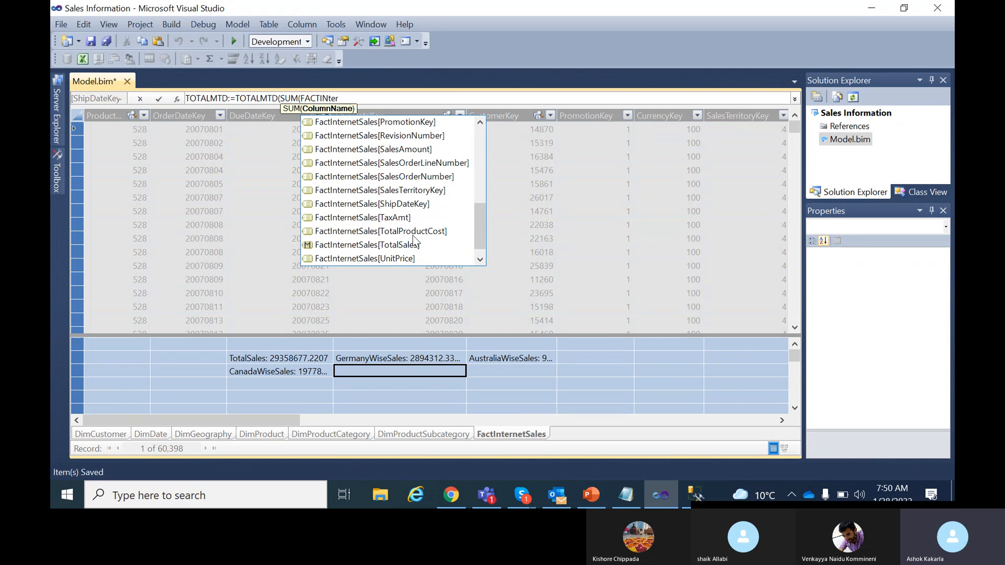
click(406, 148)
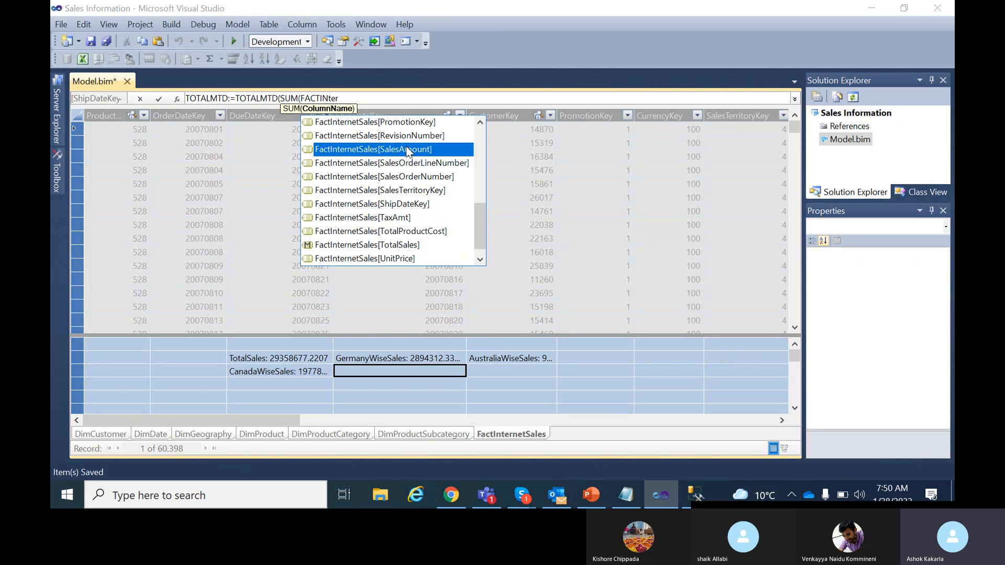
double_click(406, 149)
text())
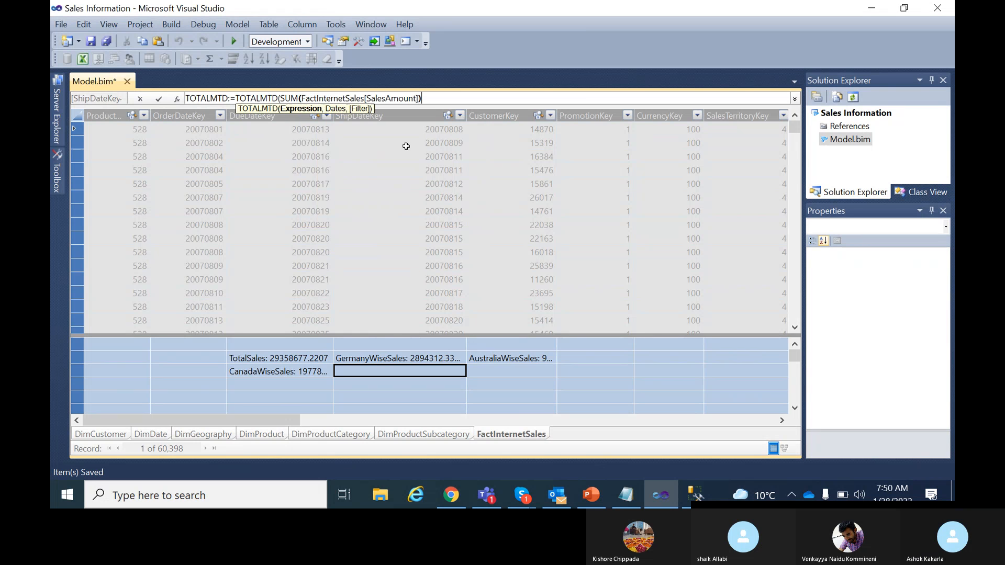
text(,Di)
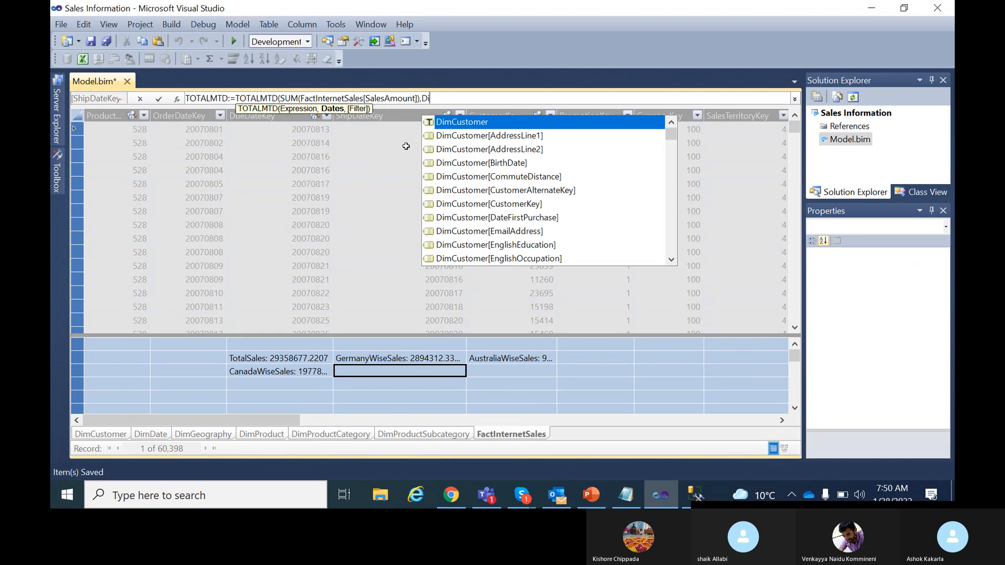
text(mDat)
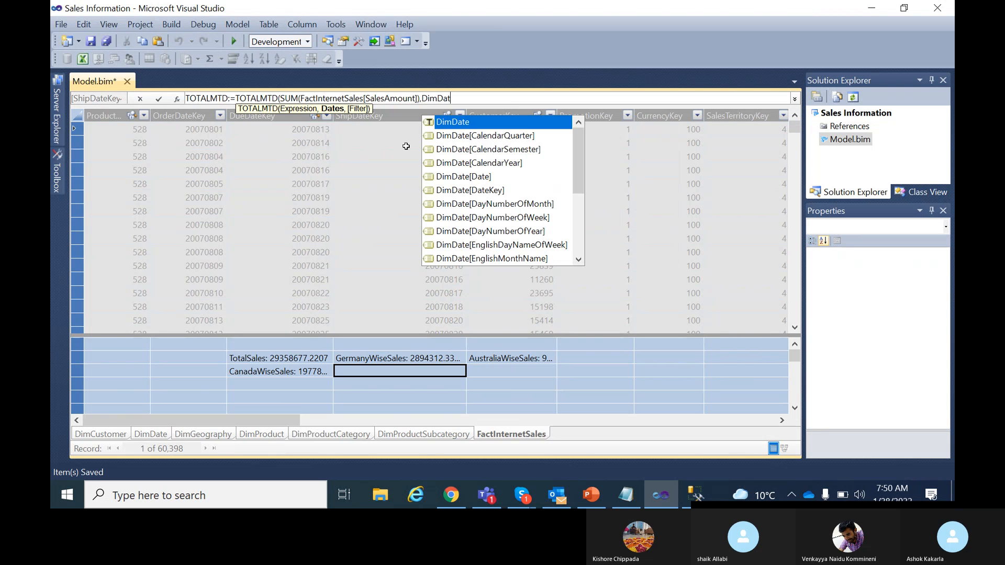
double_click(476, 177)
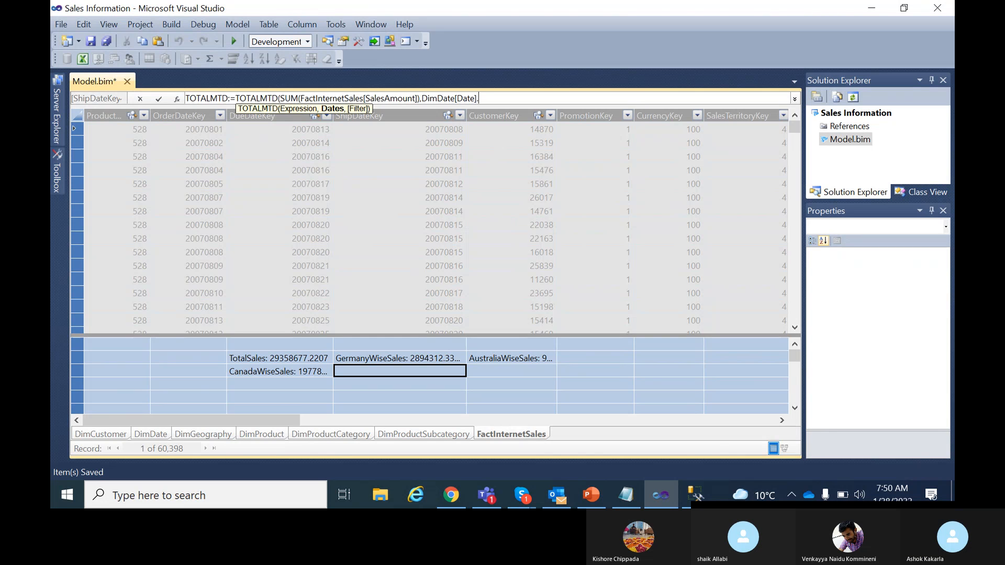
key(BackSpace)
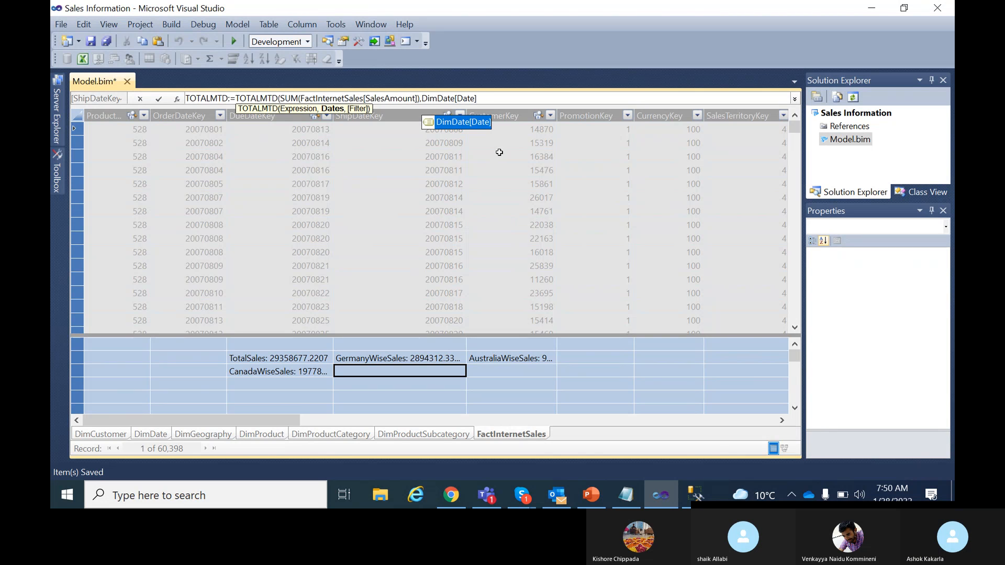
double_click(465, 122)
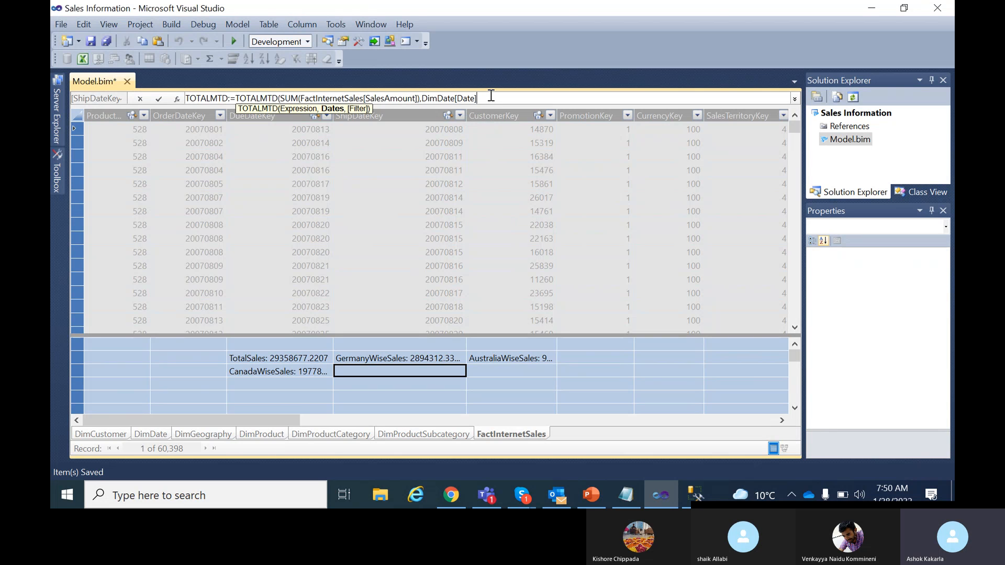
text(.[Date)
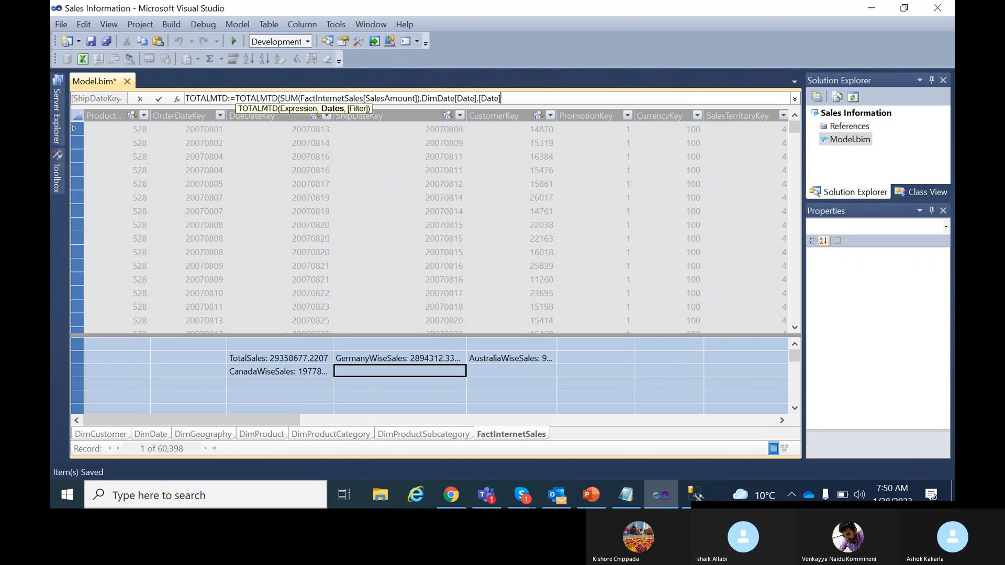
text(]))
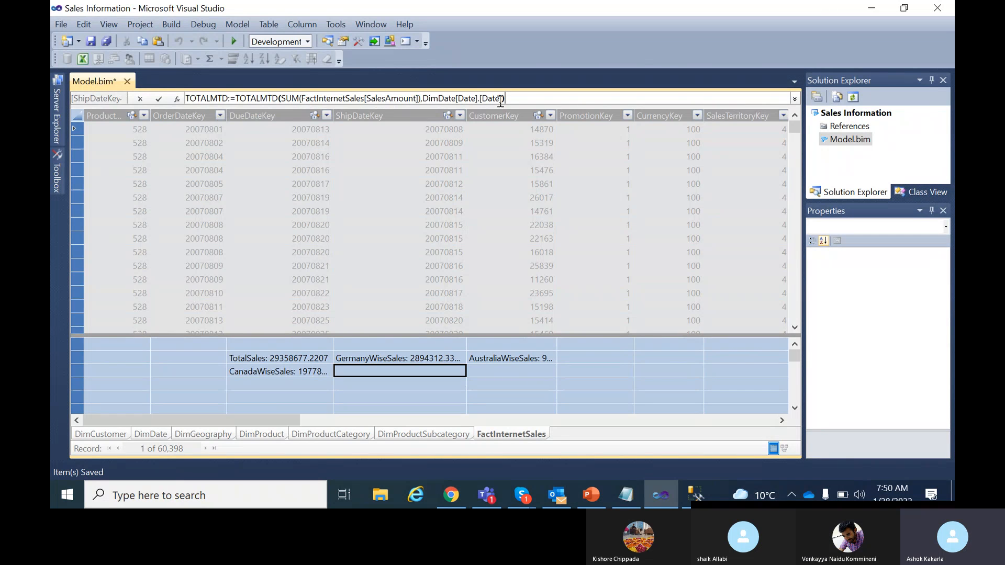
Commit the TOTALMTD measure, removing the extra [Date] that caused the invalid expression error.
click(158, 97)
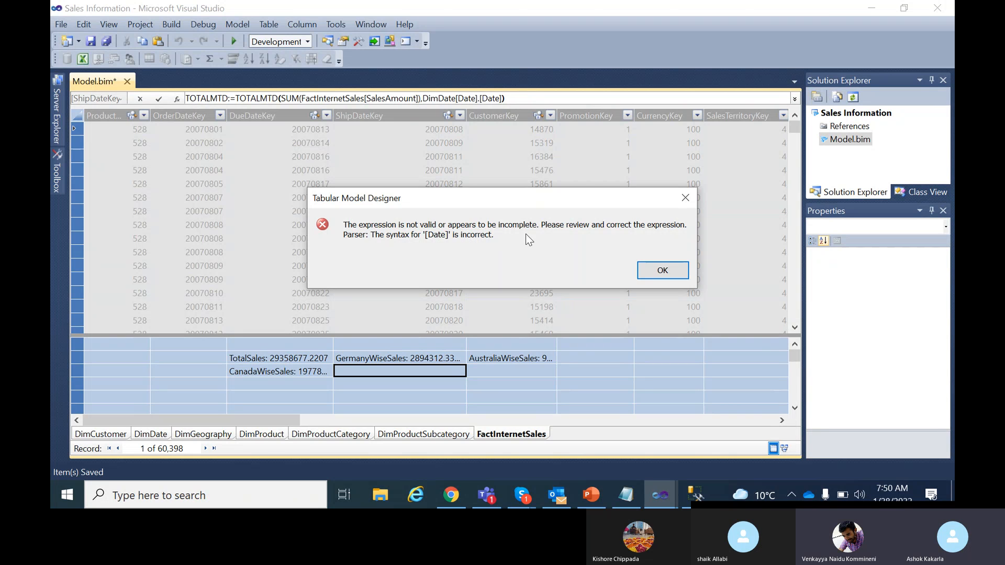
click(662, 270)
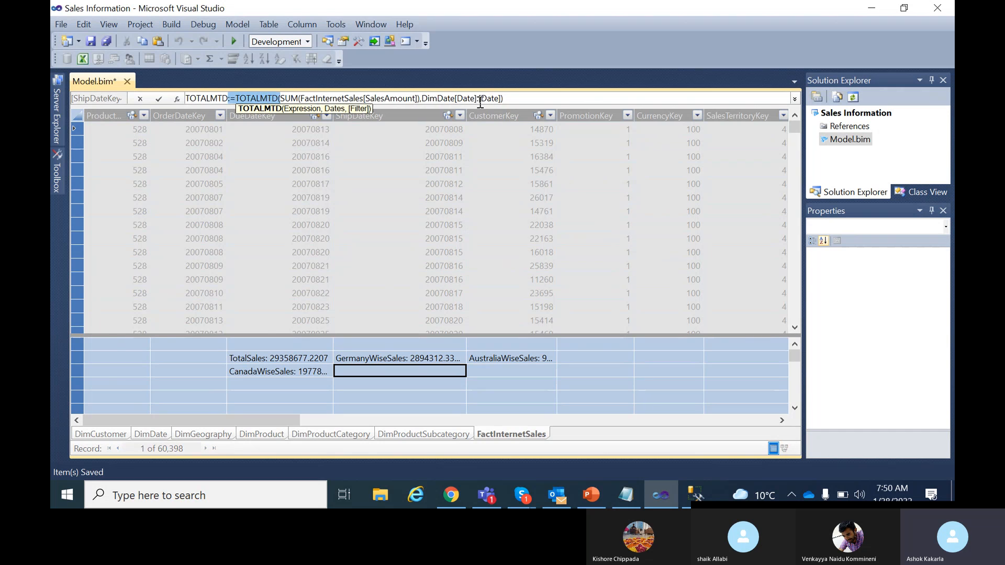
drag(479, 98, 501, 98)
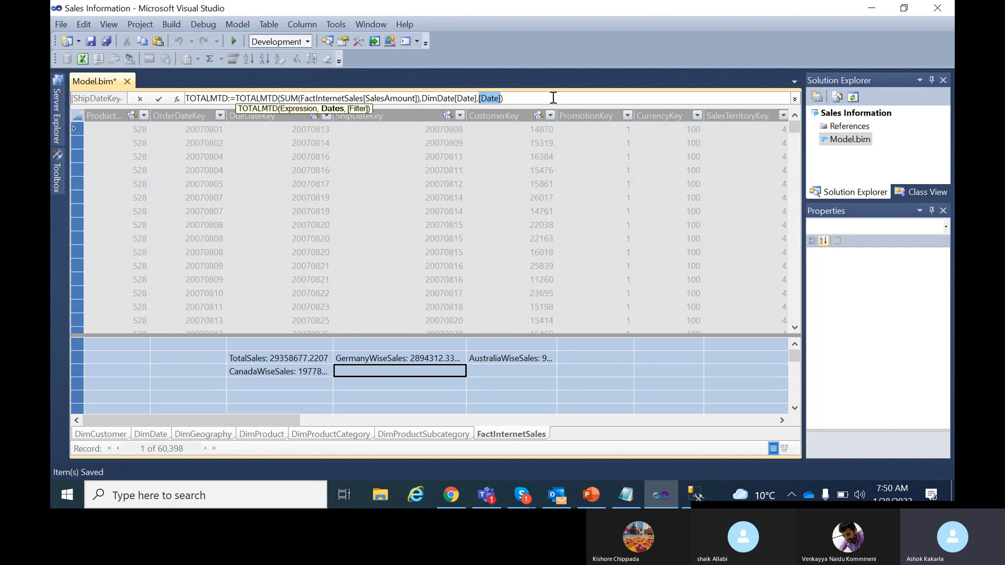
key(BackSpace)
double_click(444, 121)
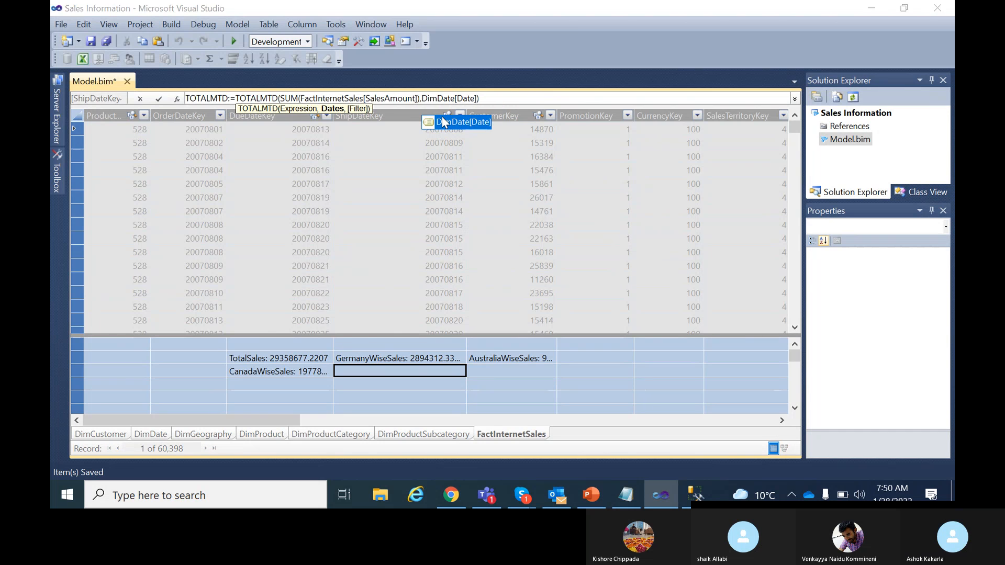
key(Return)
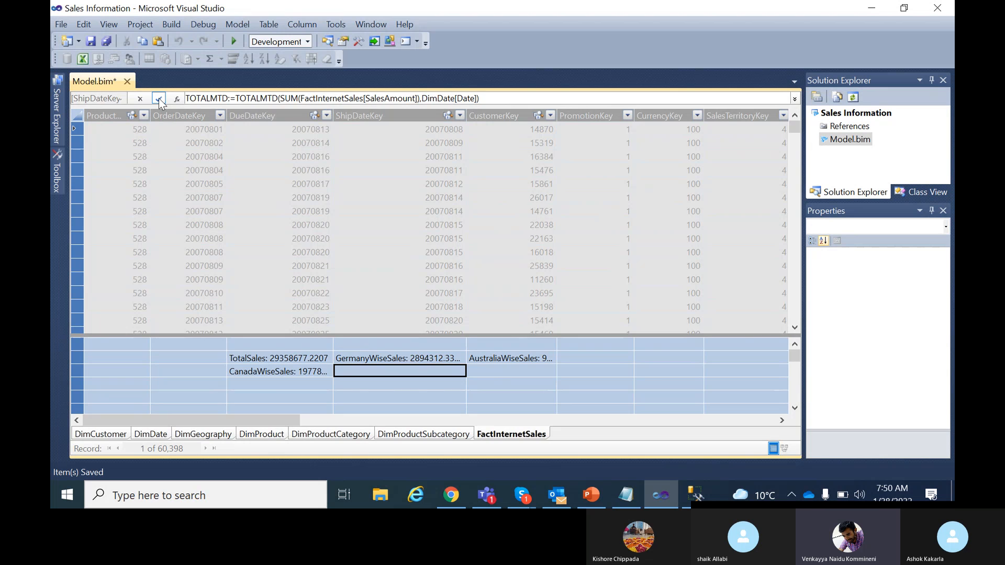
Check the TOTALMTD/QTD/YTD line in the Notepad DAX notes, then return to Visual Studio.
key(alt+Tab)
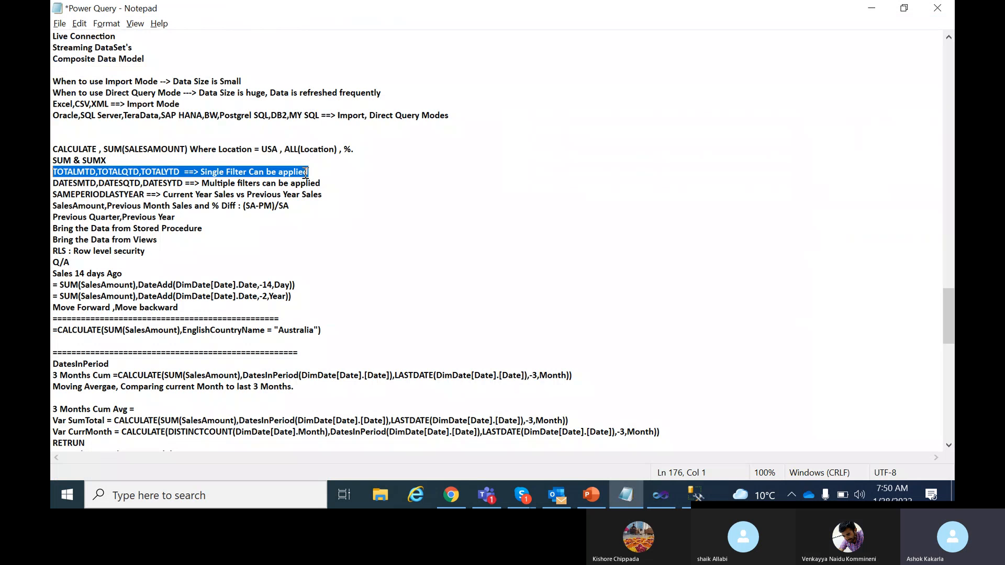
key(alt+Tab)
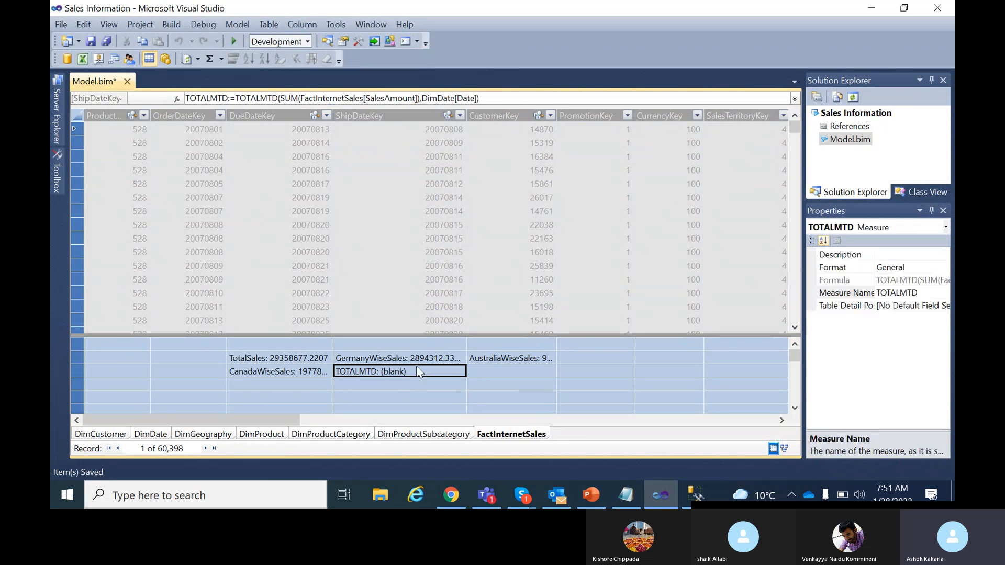
Paste the TOTALMTD formula into the next measure cell and change both names to TOTALQTD.
drag(487, 98, 73, 102)
key(ctrl+c)
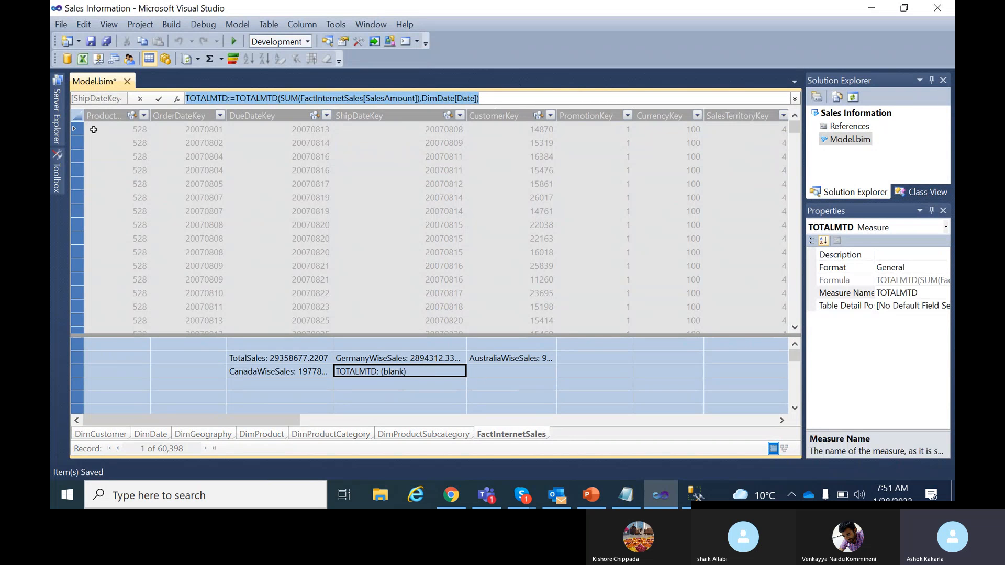
click(362, 384)
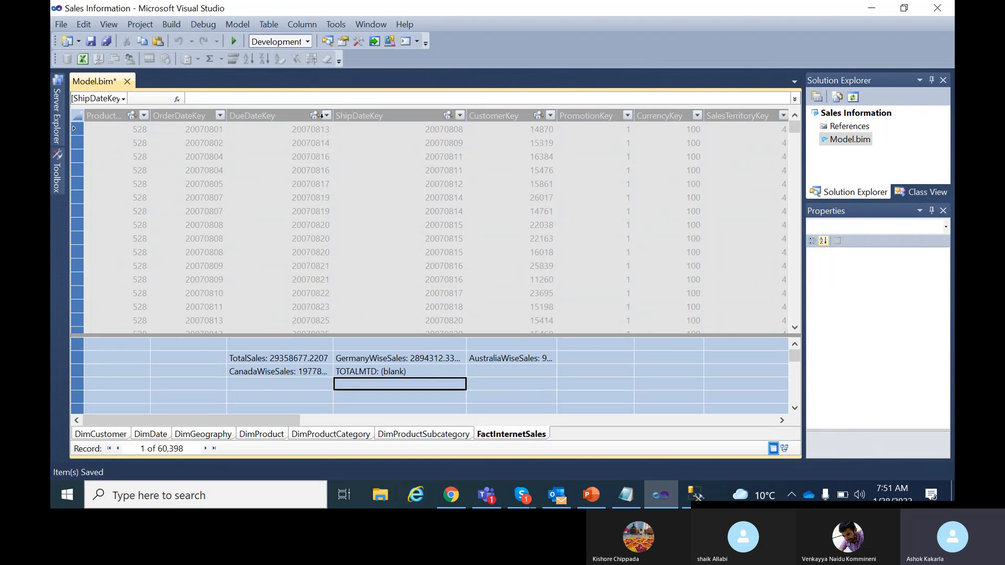
click(319, 98)
key(ctrl+v)
click(221, 97)
key(BackSpace)
text(Q)
click(270, 98)
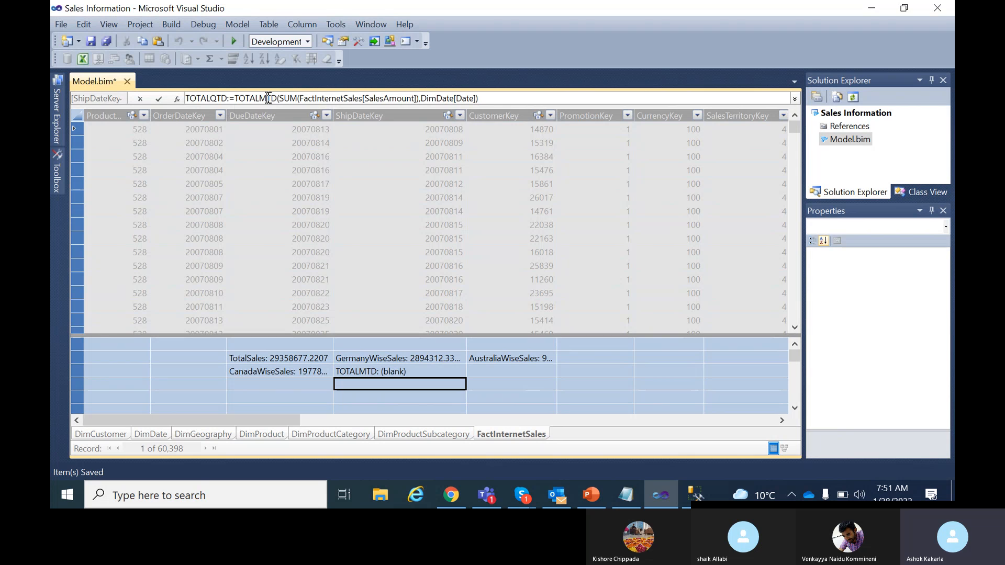
key(BackSpace)
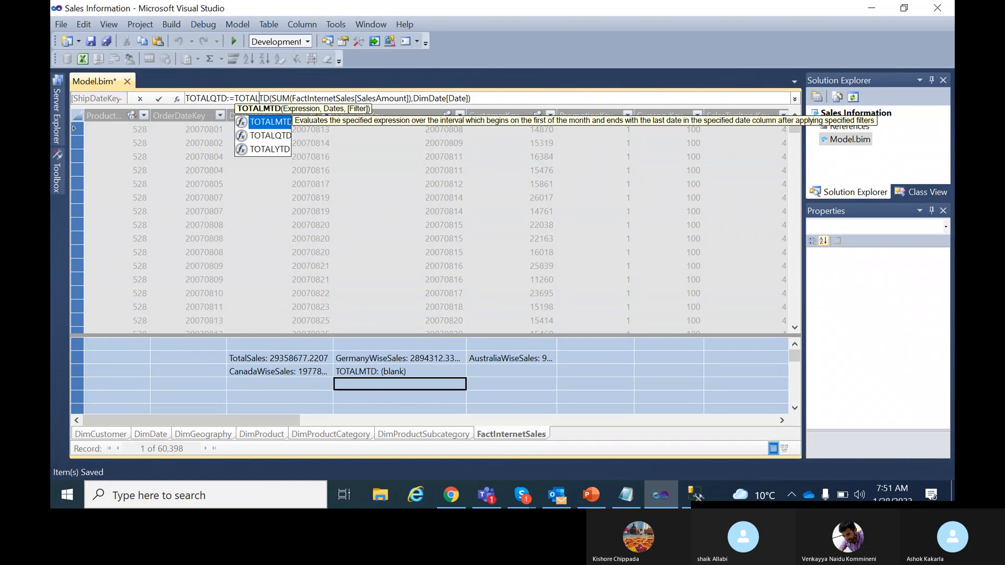
text(Q)
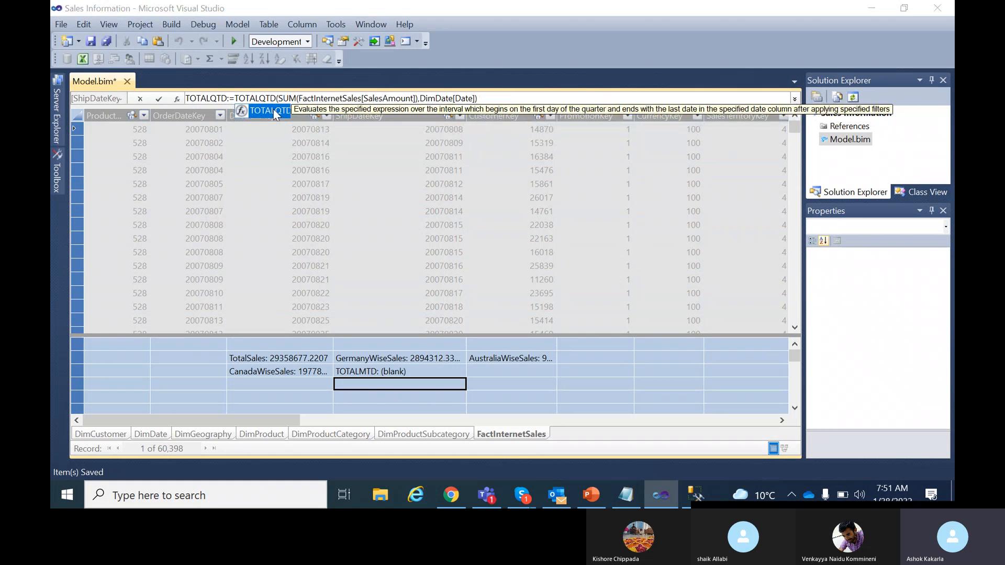
key(Tab)
Commit TOTALQTD, fixing the stray TD characters and duplicate parenthesis after the error.
click(159, 98)
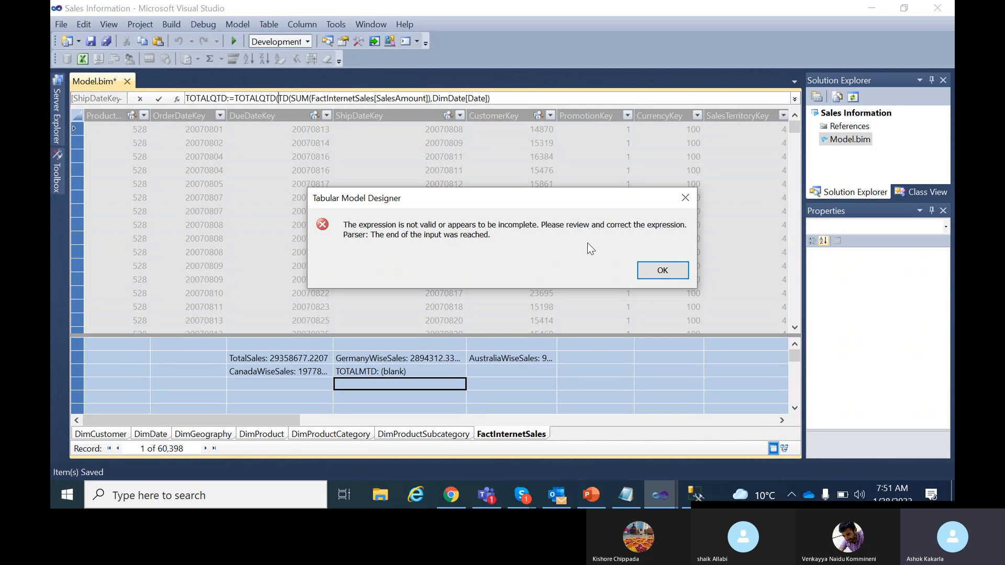
click(680, 269)
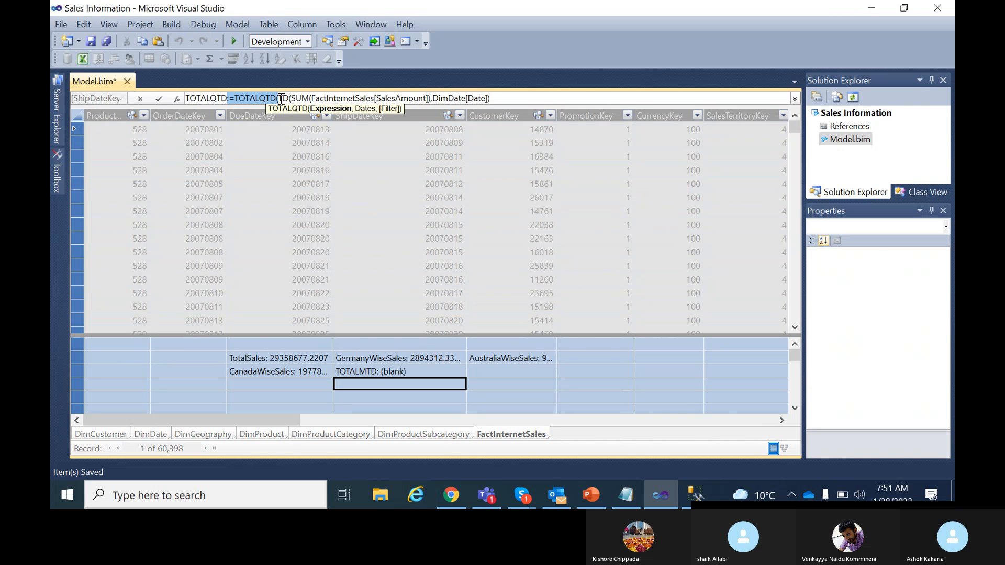
click(278, 97)
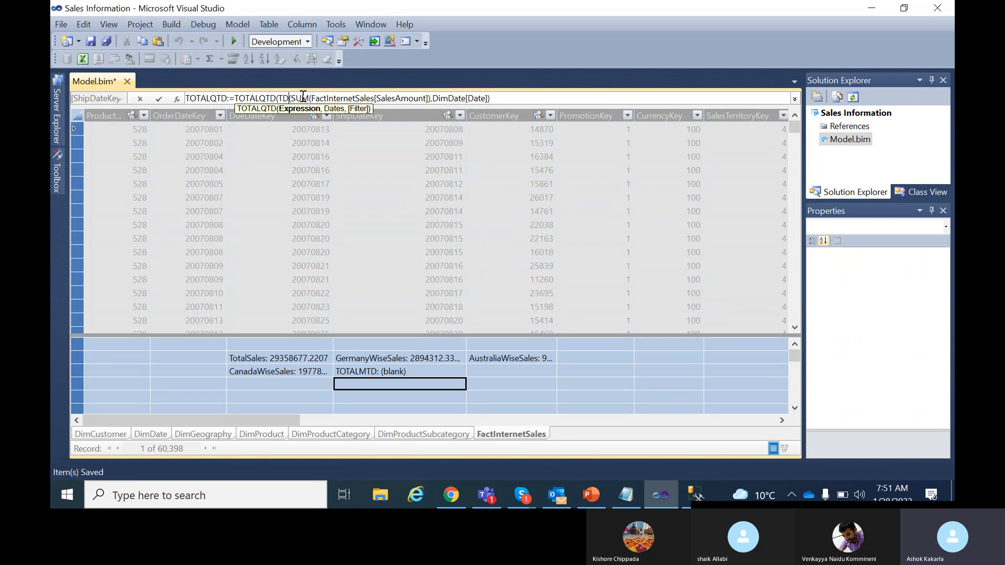
key(Delete)
key(Delete)
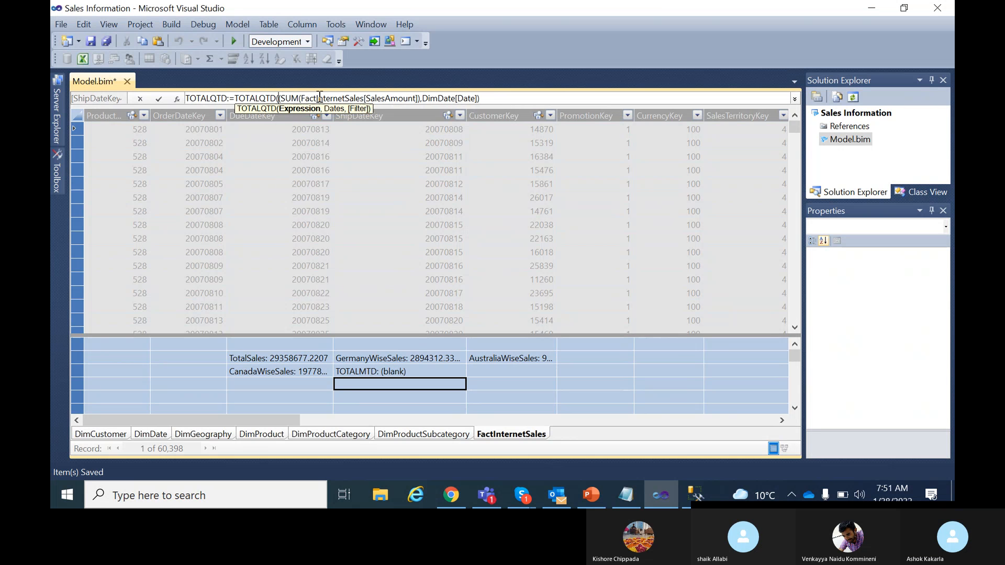
key(BackSpace)
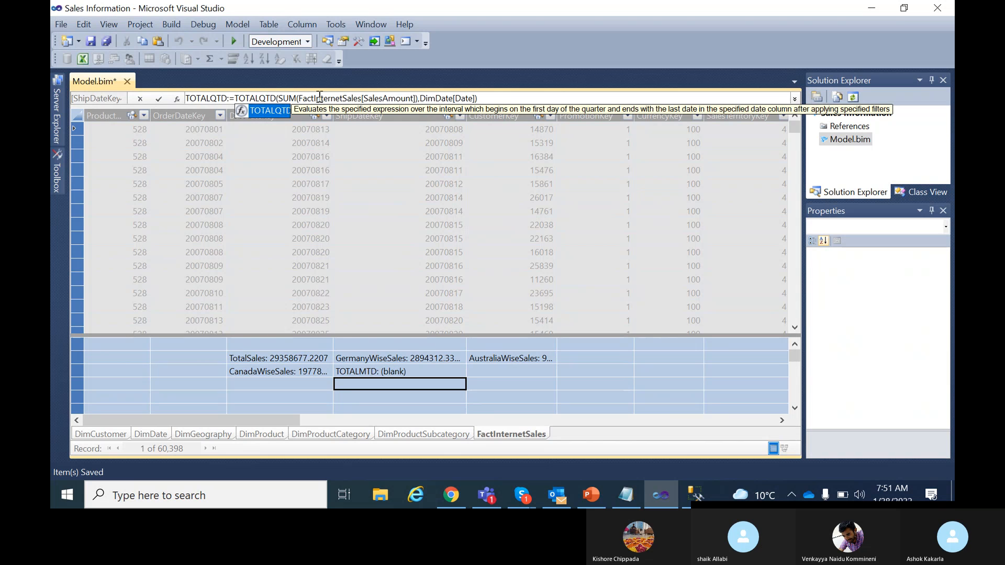
double_click(276, 111)
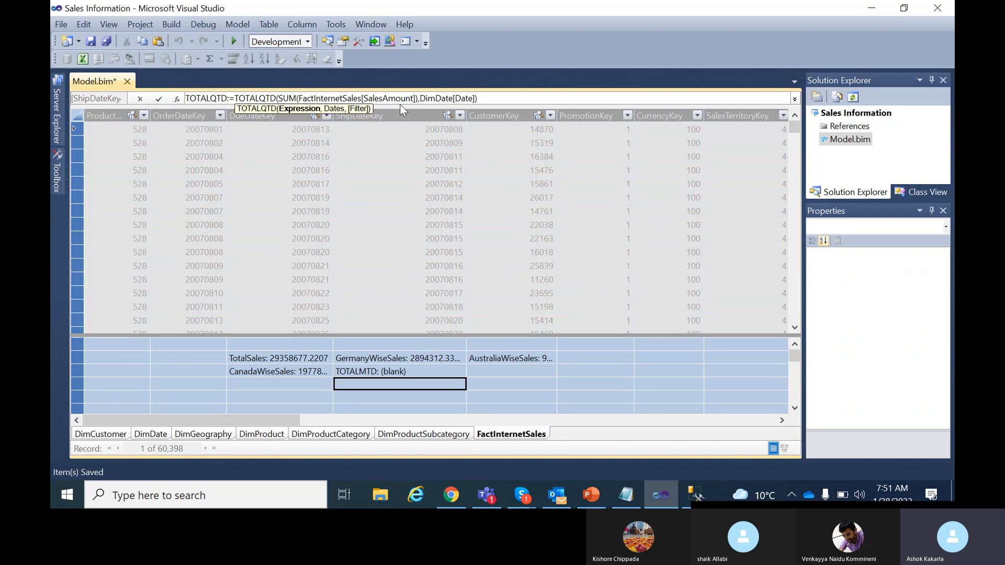
click(157, 99)
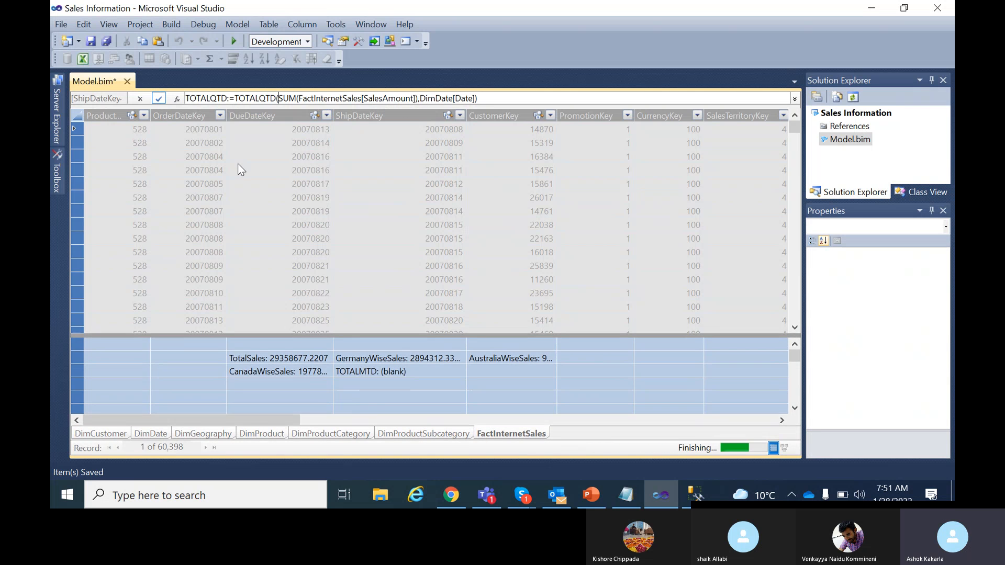
click(384, 396)
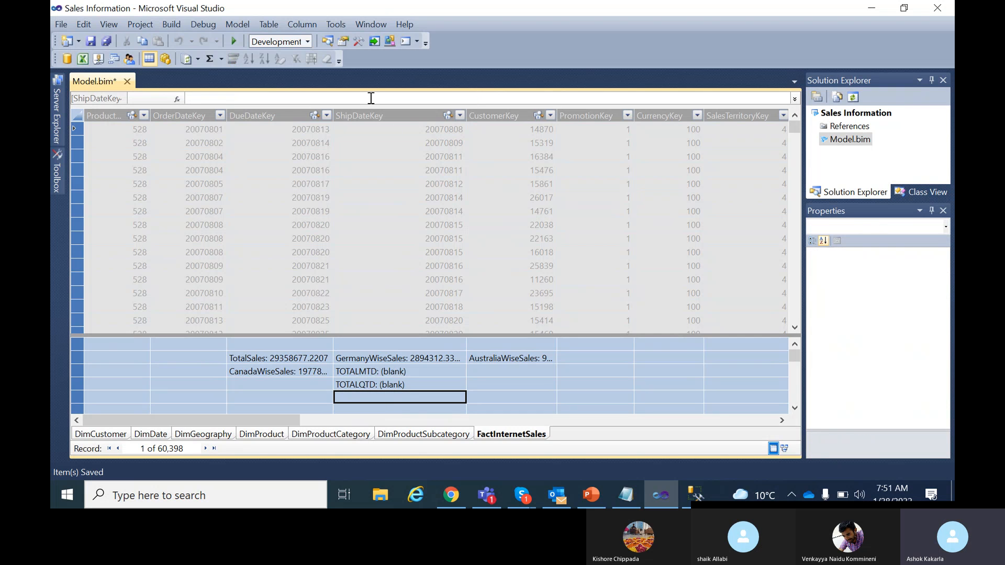
click(413, 385)
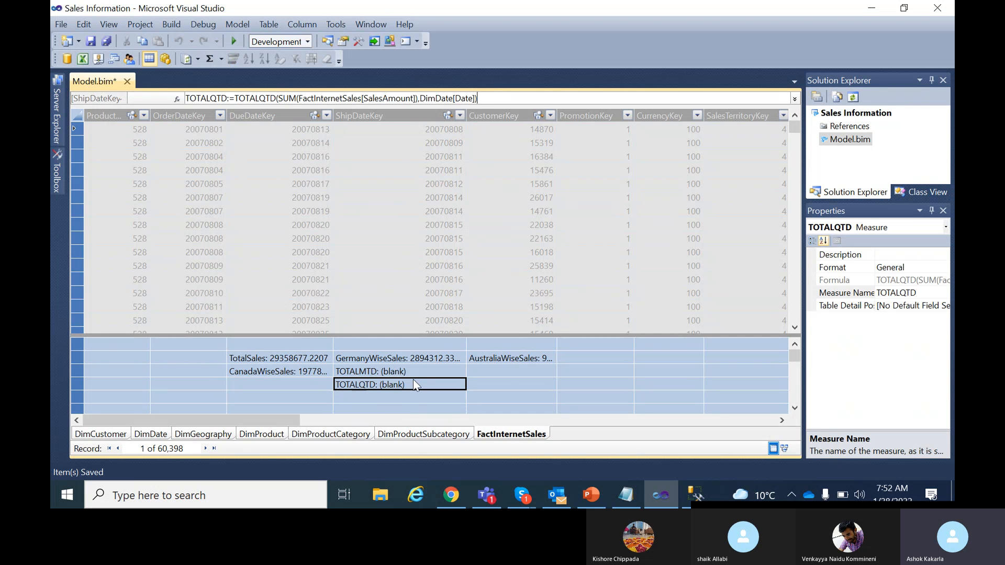
drag(504, 98, 189, 97)
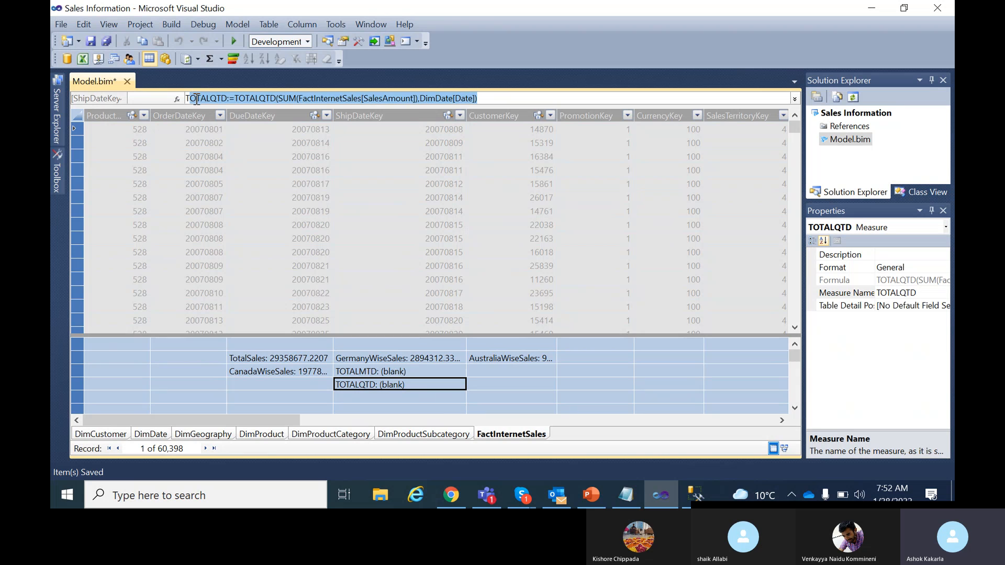
drag(511, 98, 177, 97)
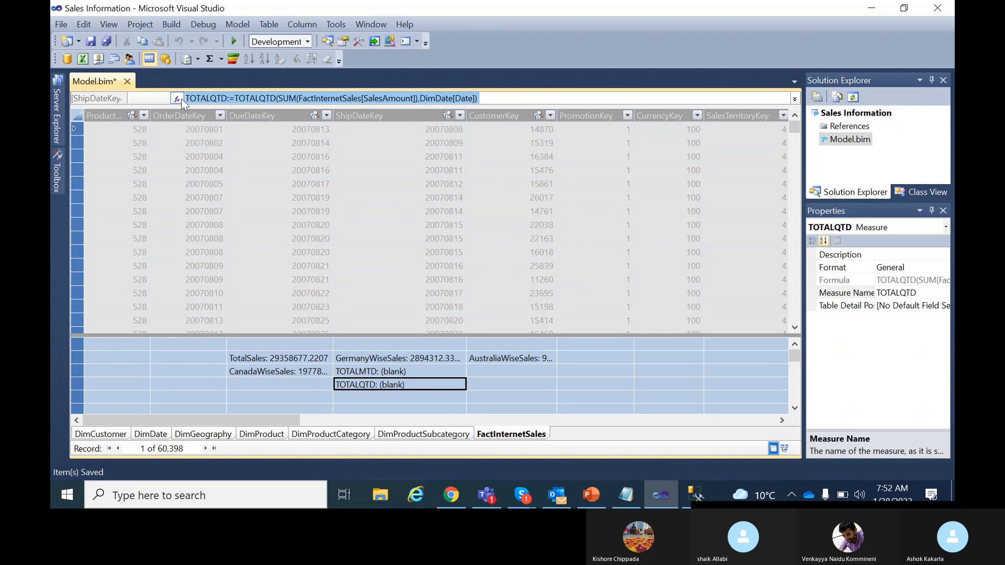
click(392, 397)
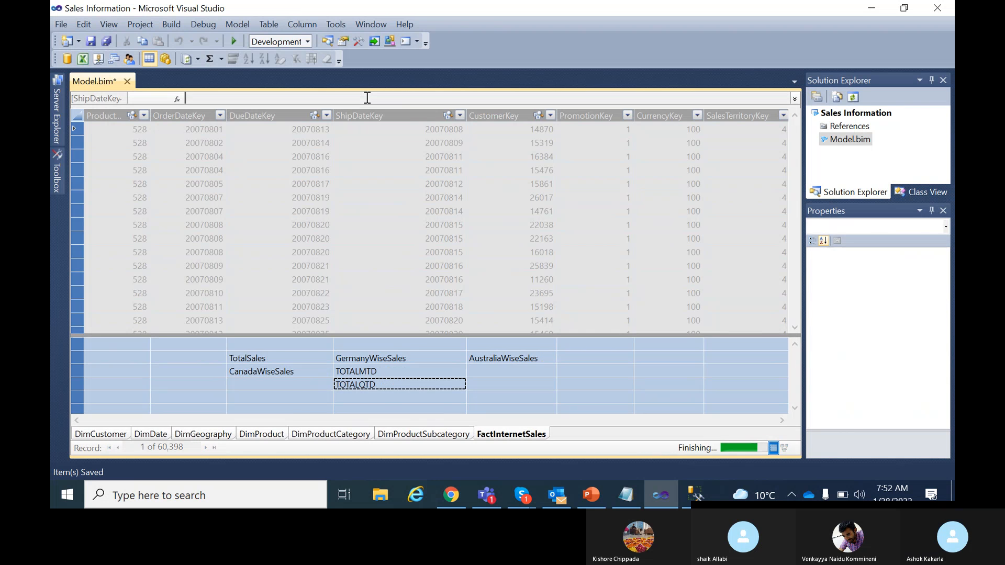
click(218, 98)
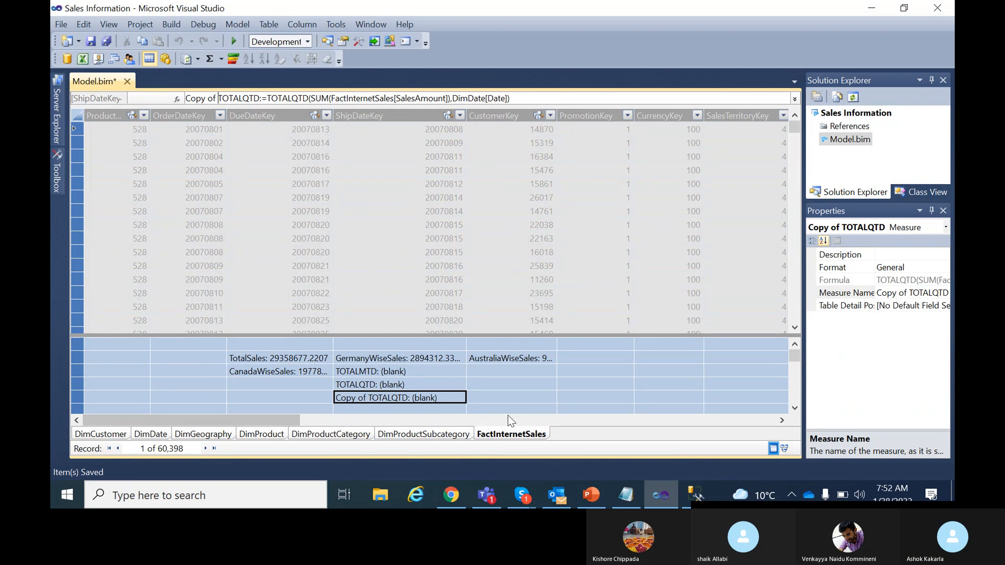
click(498, 397)
click(443, 400)
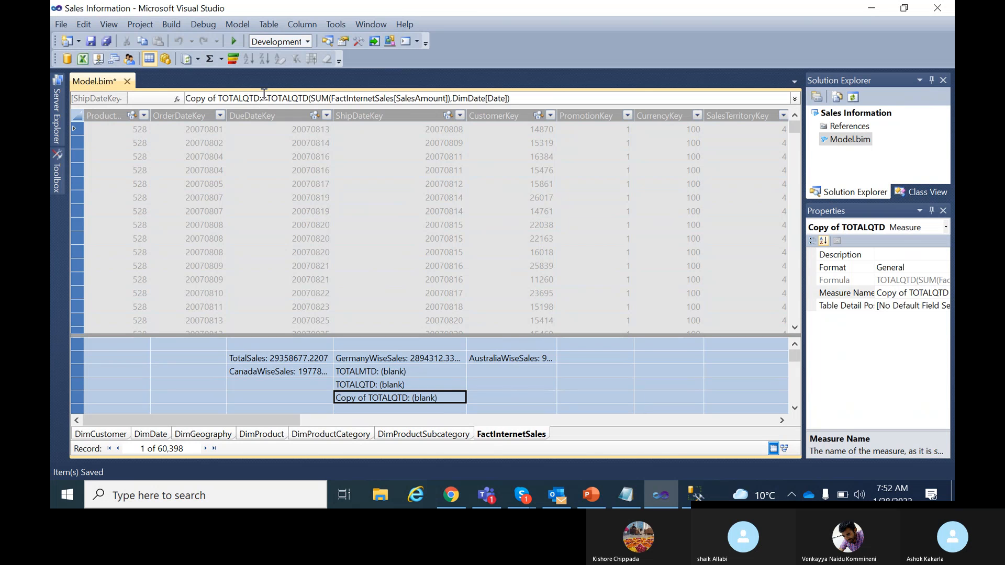
click(486, 400)
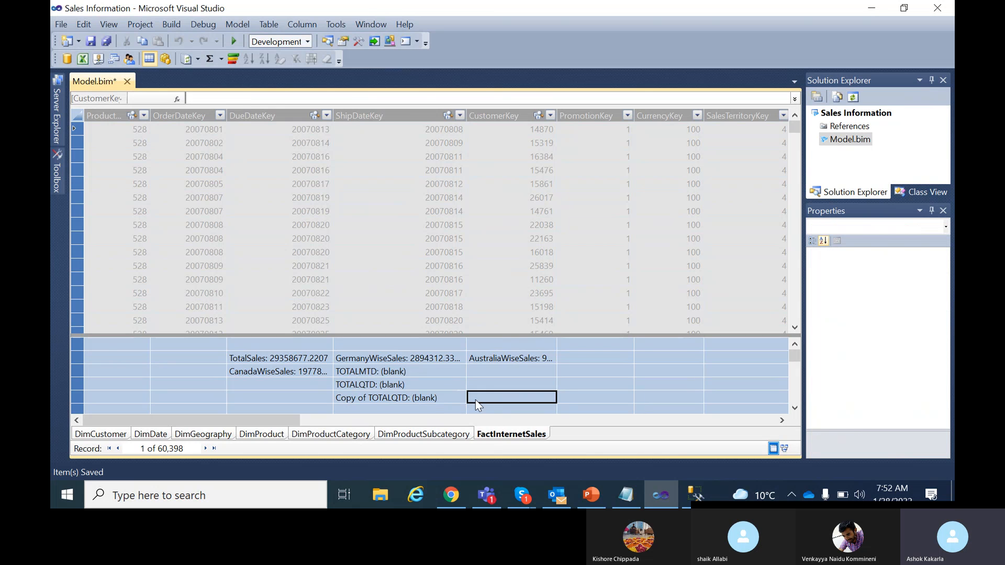
click(441, 385)
click(441, 399)
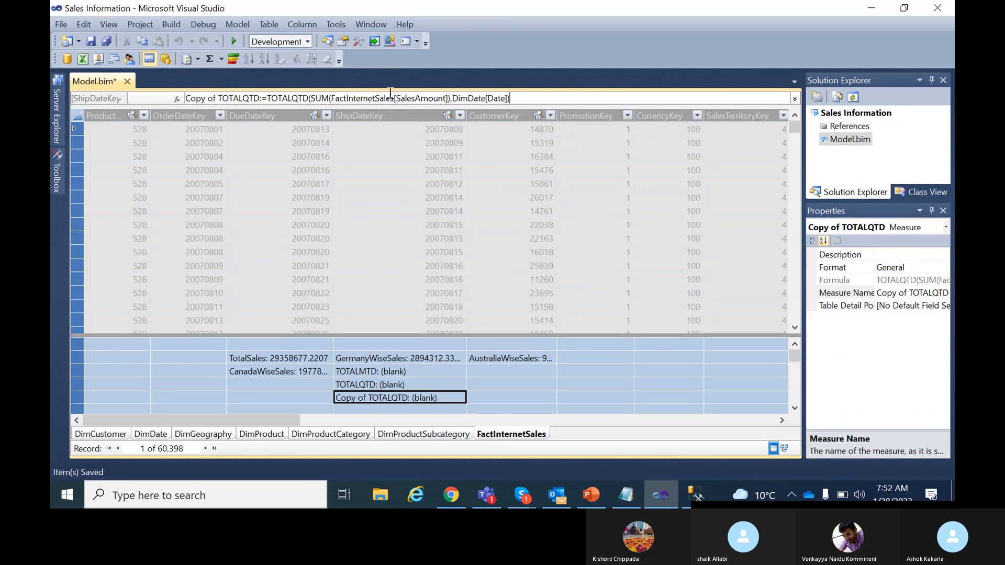
click(310, 98)
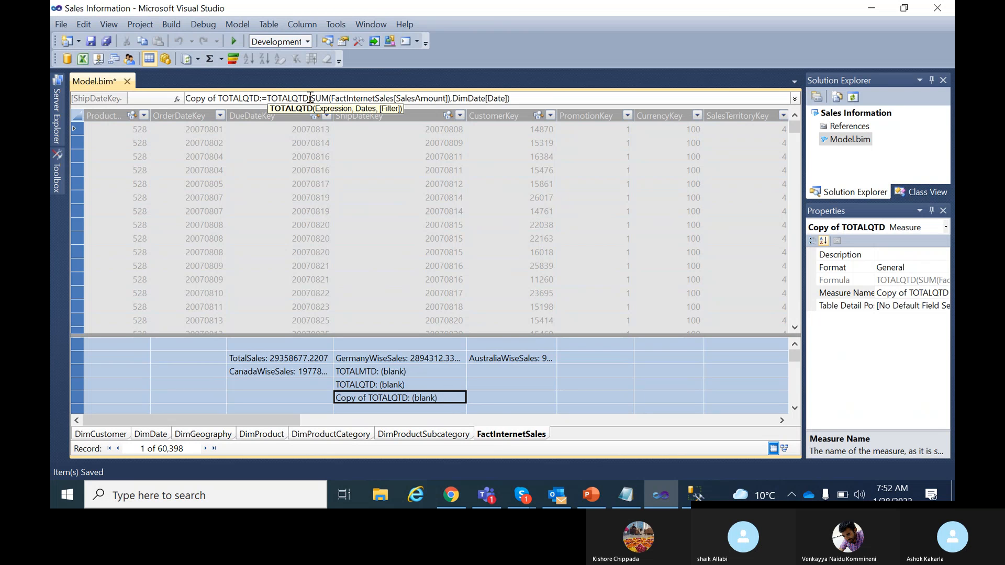
click(452, 384)
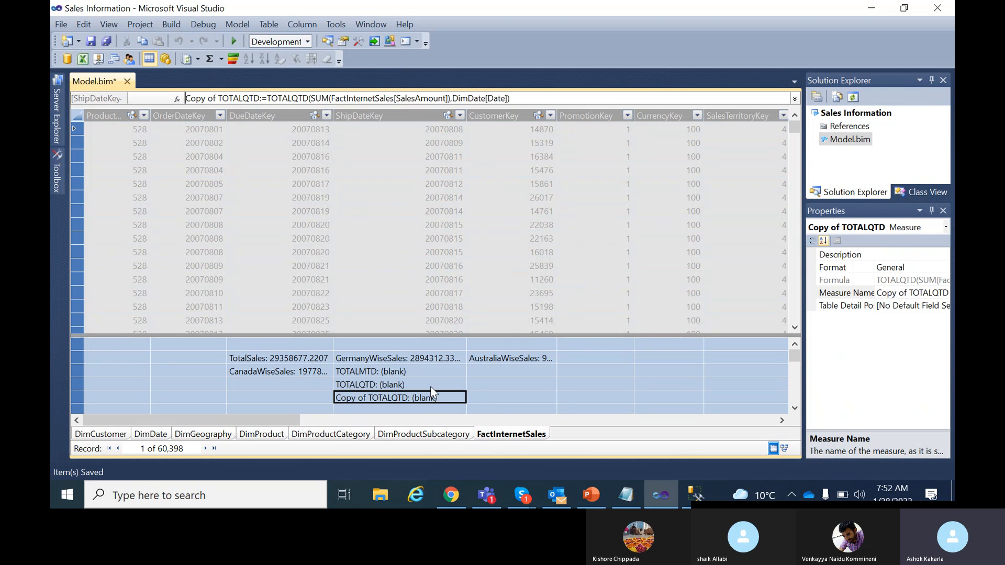
click(426, 398)
key(Delete)
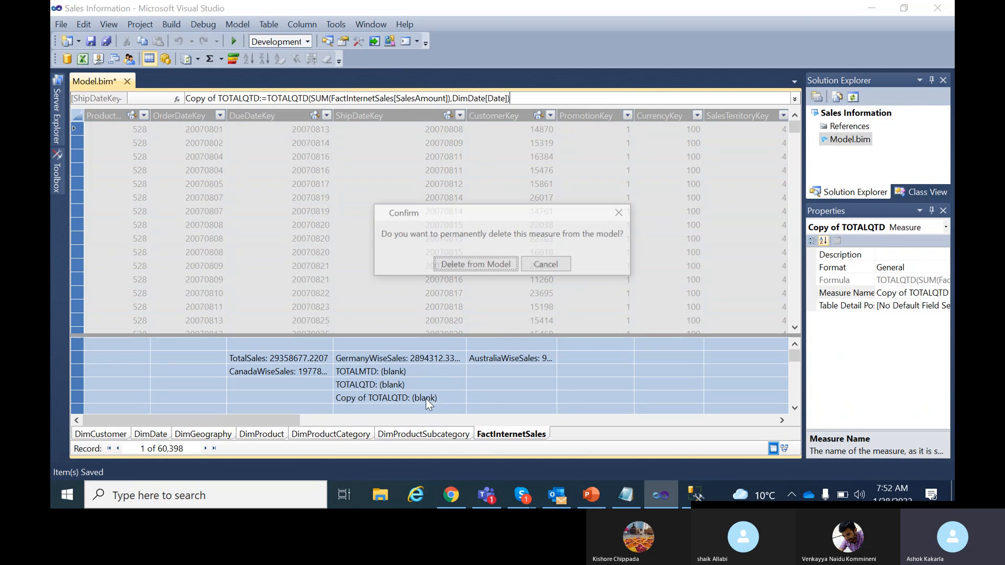
click(491, 267)
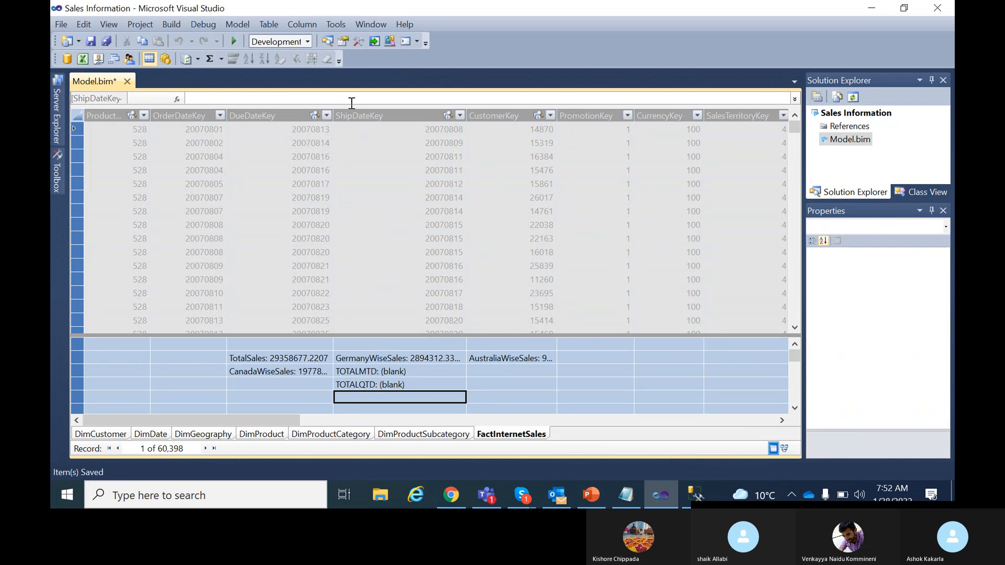
Start the TOTALYTD measure as TOTALYTD:=TOTALYTD(SUM(FactInternetSales[SalesAmount]) using autocomplete.
text(TOTA)
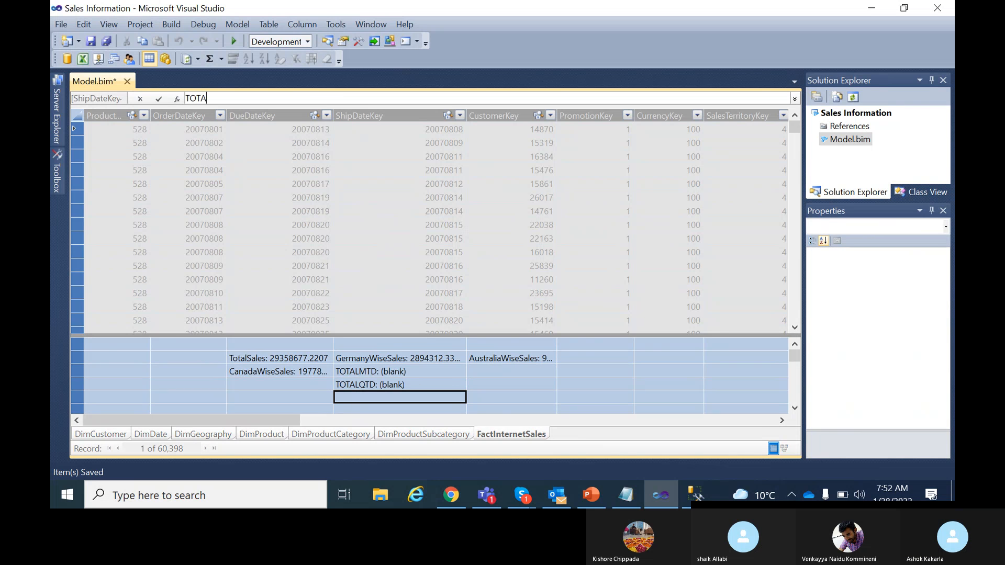
text(LYTD:=)
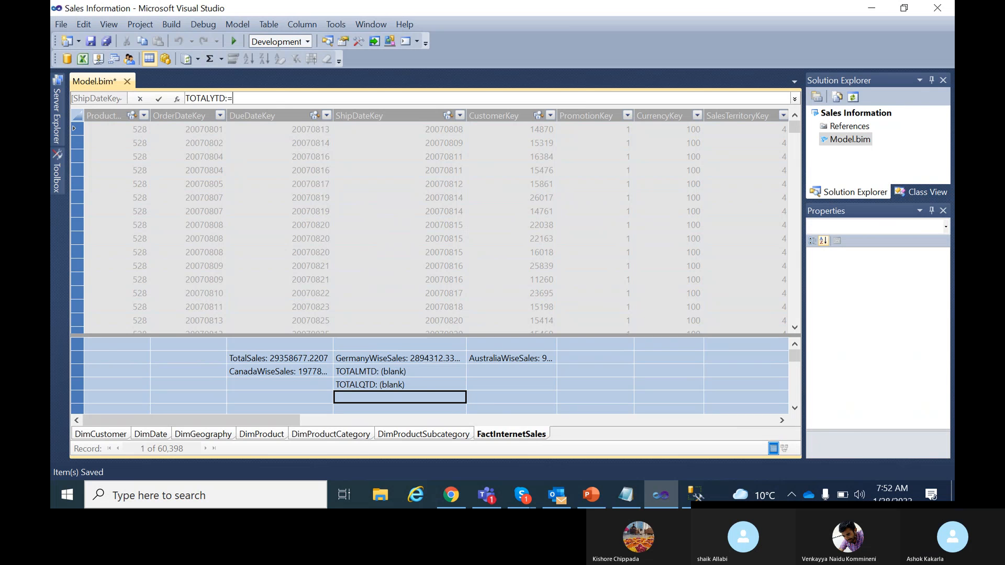
text(TOTA)
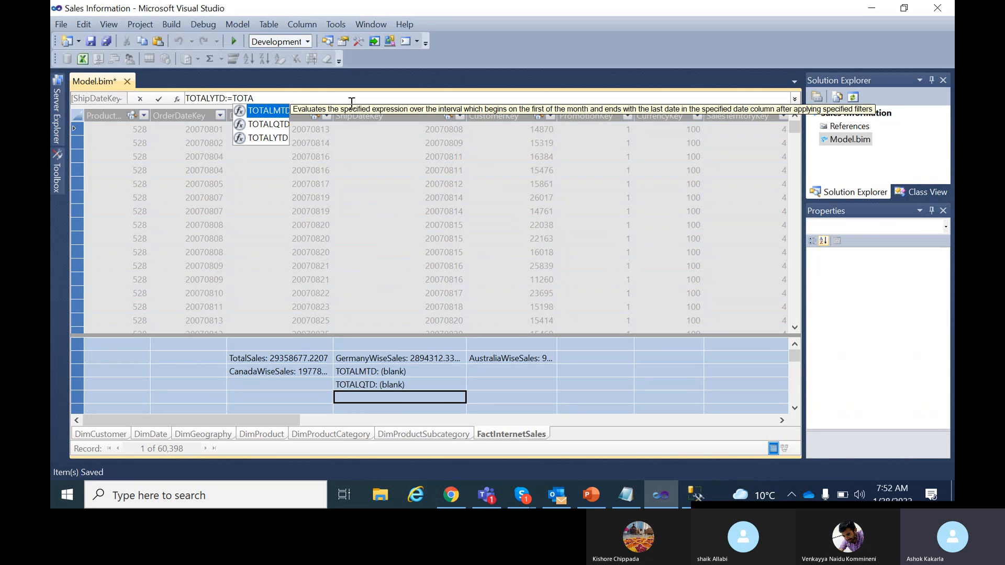
double_click(268, 138)
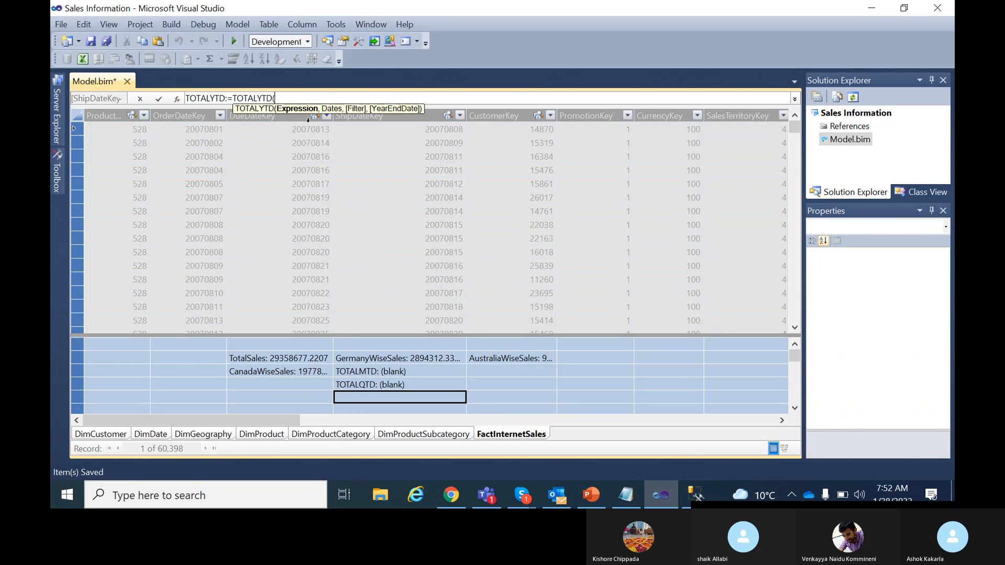
text(SUM)
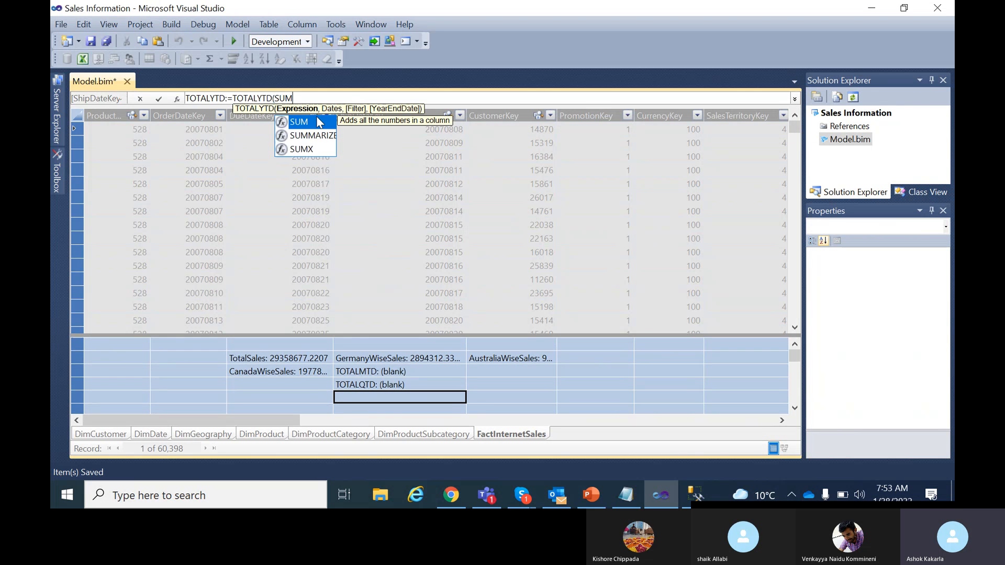
text((FACT)
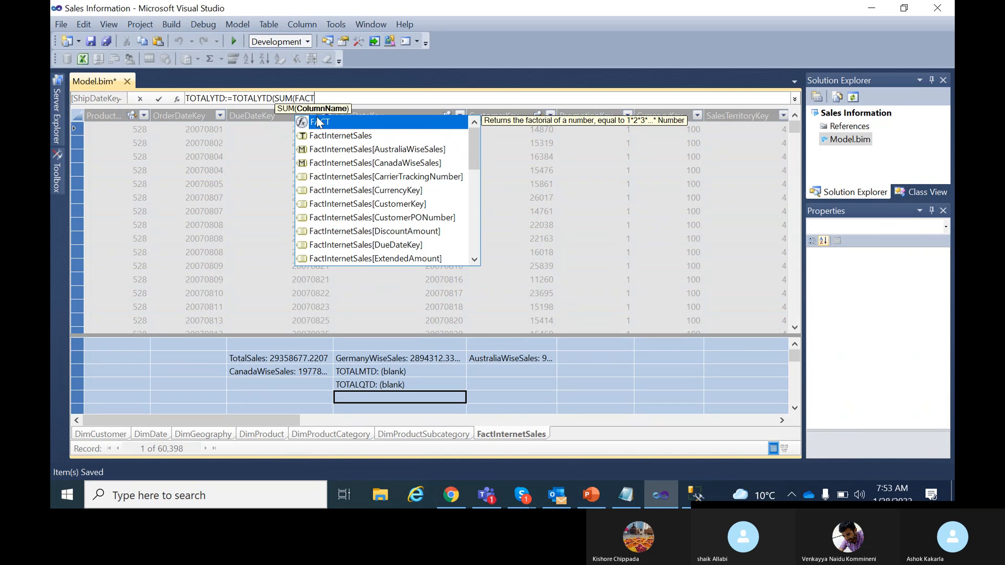
text(INTER)
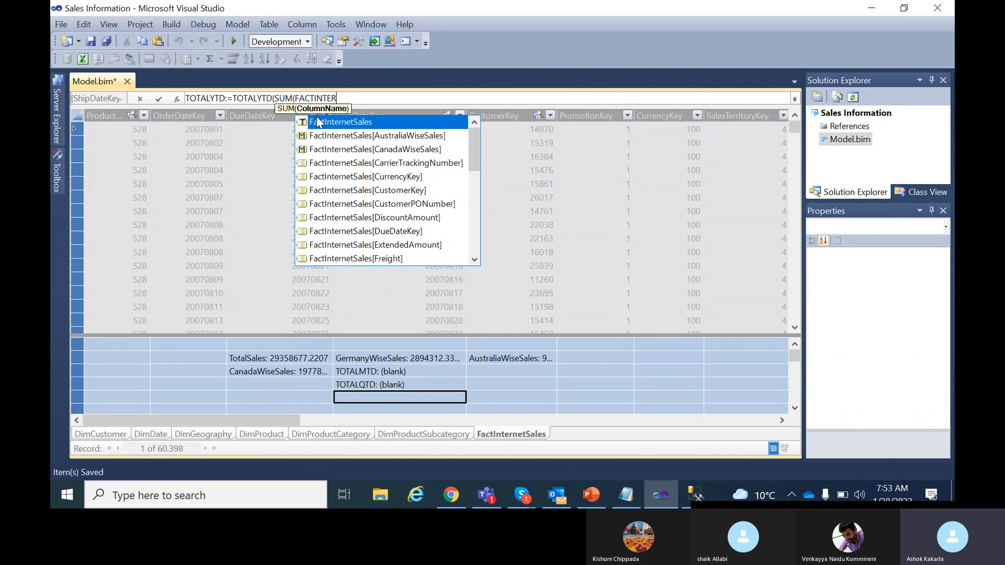
scroll(402, 241, down, 3)
scroll(401, 242, down, 4)
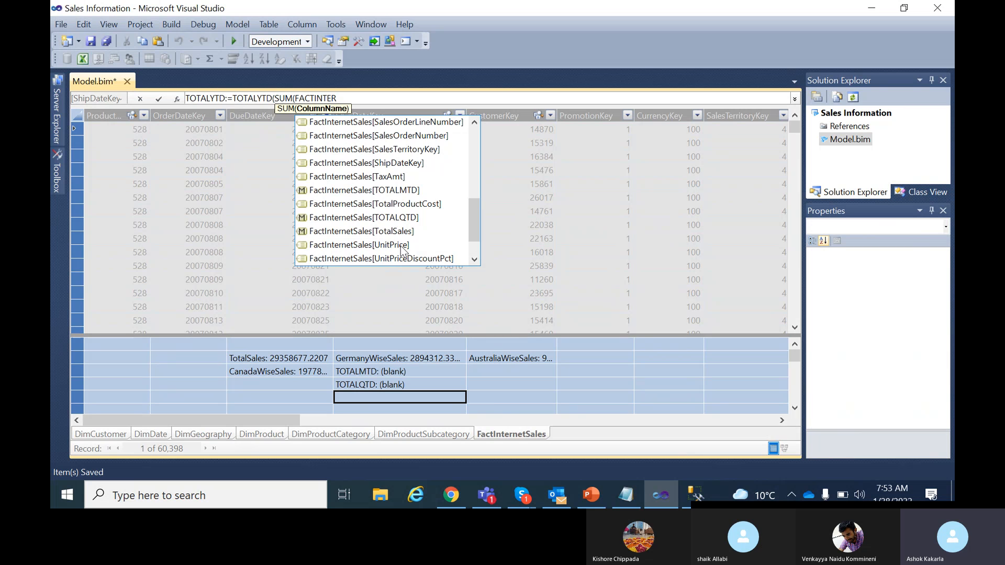
scroll(402, 251, up, 1)
click(400, 150)
double_click(398, 150)
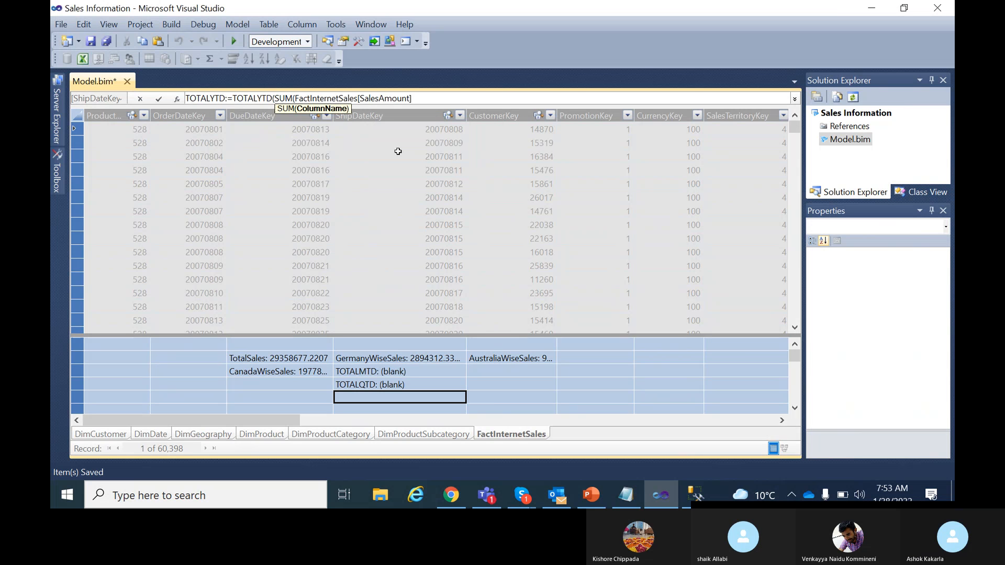
Add DimDate[Date] as the dates argument, close the formula and commit it.
text(,)
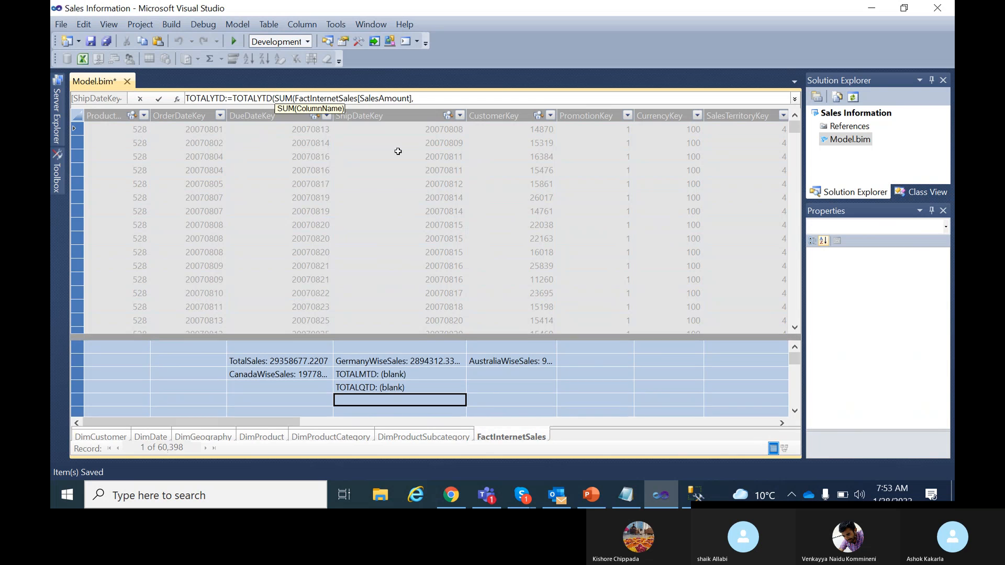
key(BackSpace)
text())
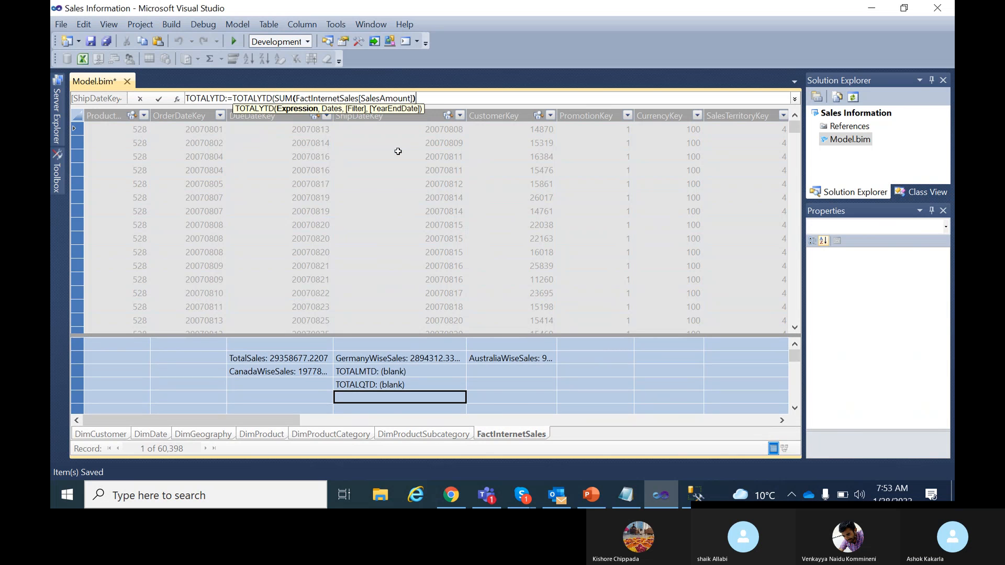
text(,DIm)
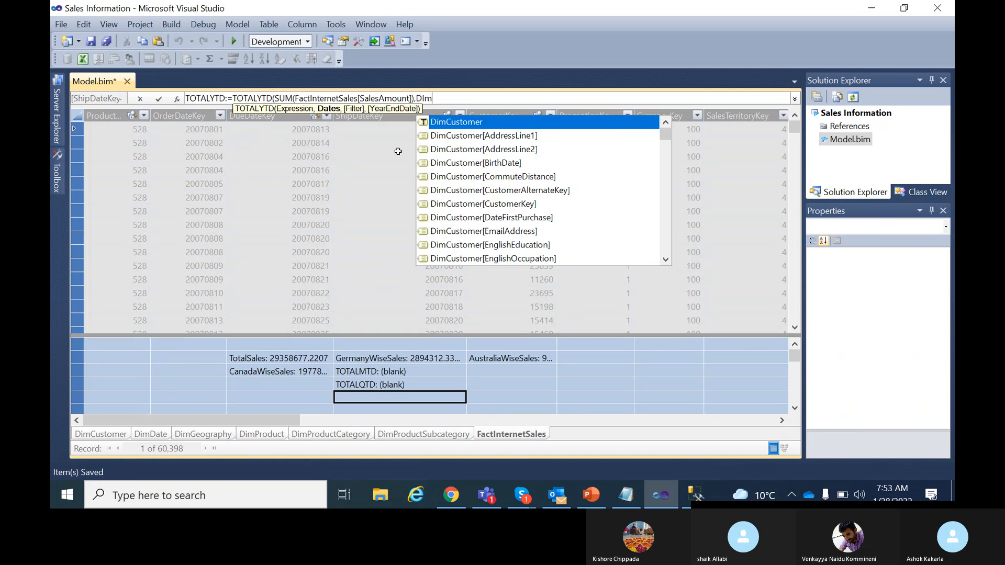
text(Date)
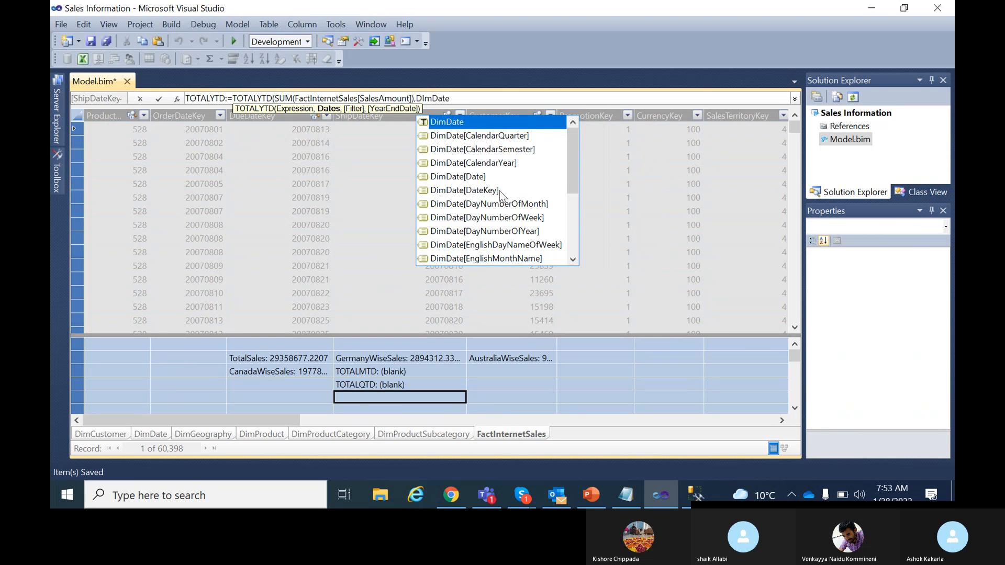
double_click(477, 176)
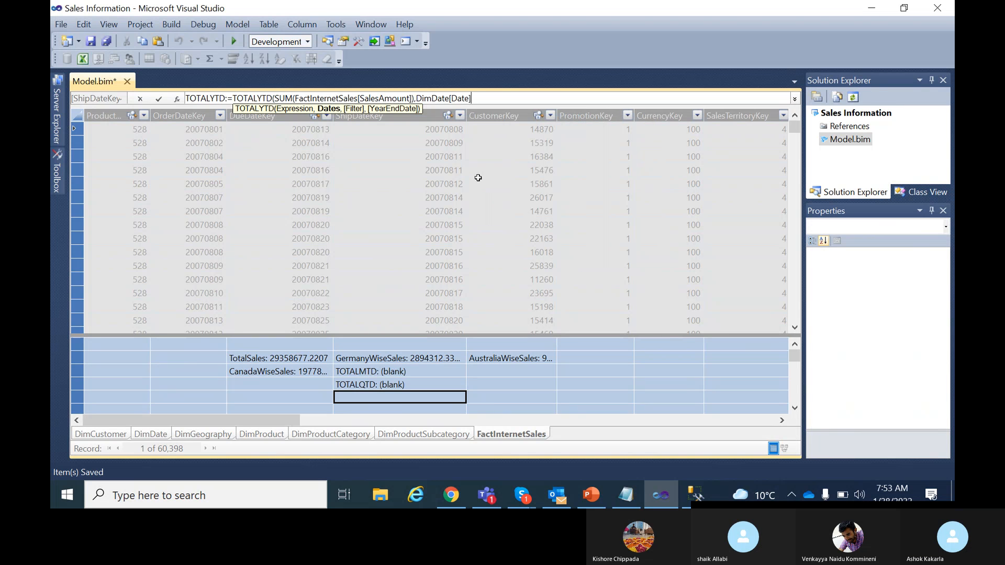
text())
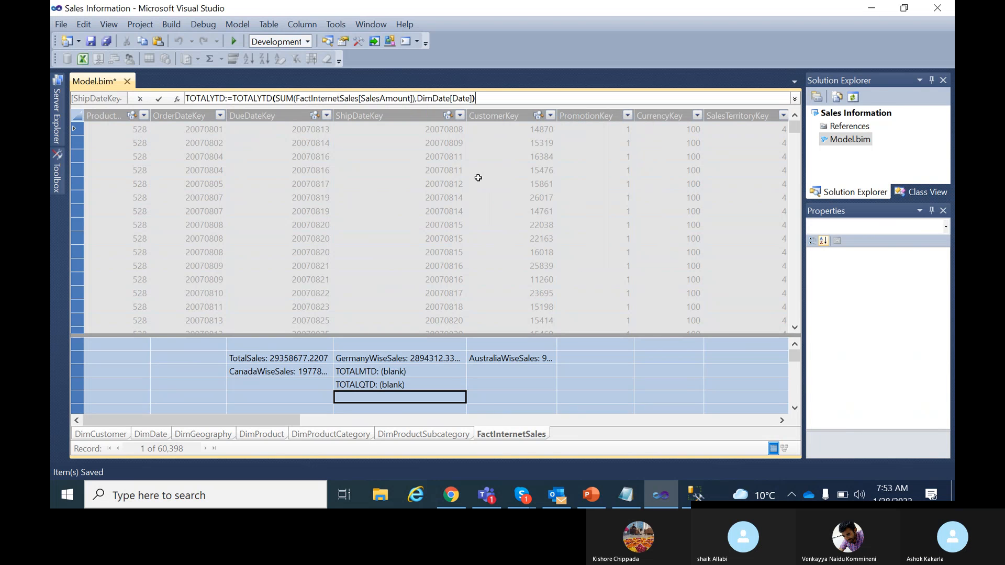
click(162, 98)
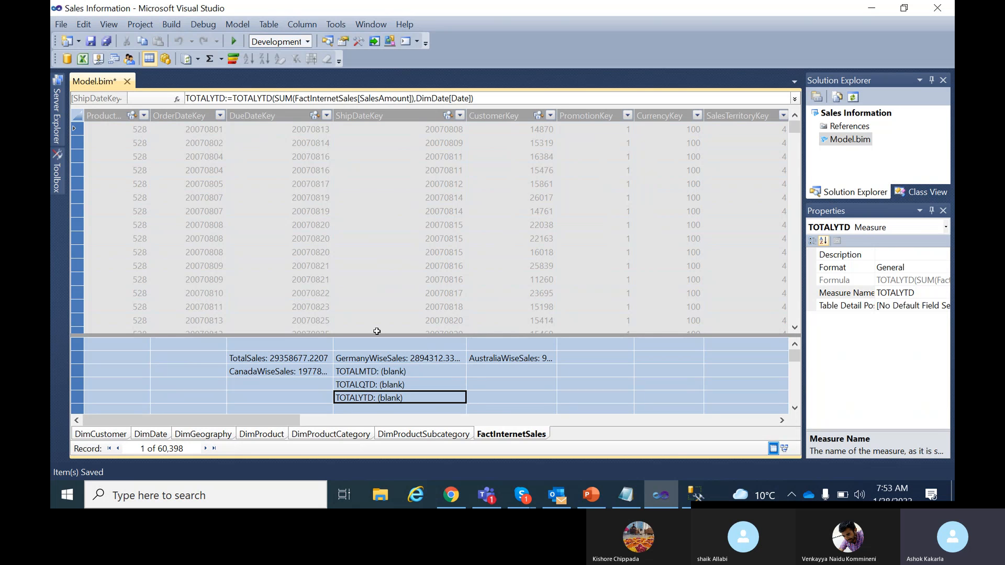
Append 'Sales' to the TOTALMTD, TOTALQTD and TOTALYTD measure names in the formula bar.
click(399, 372)
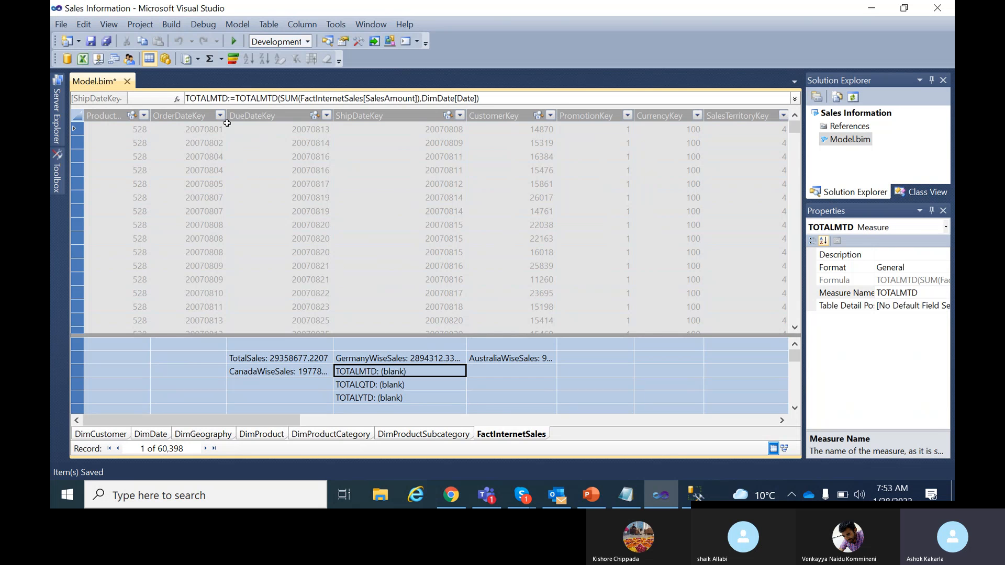
click(226, 98)
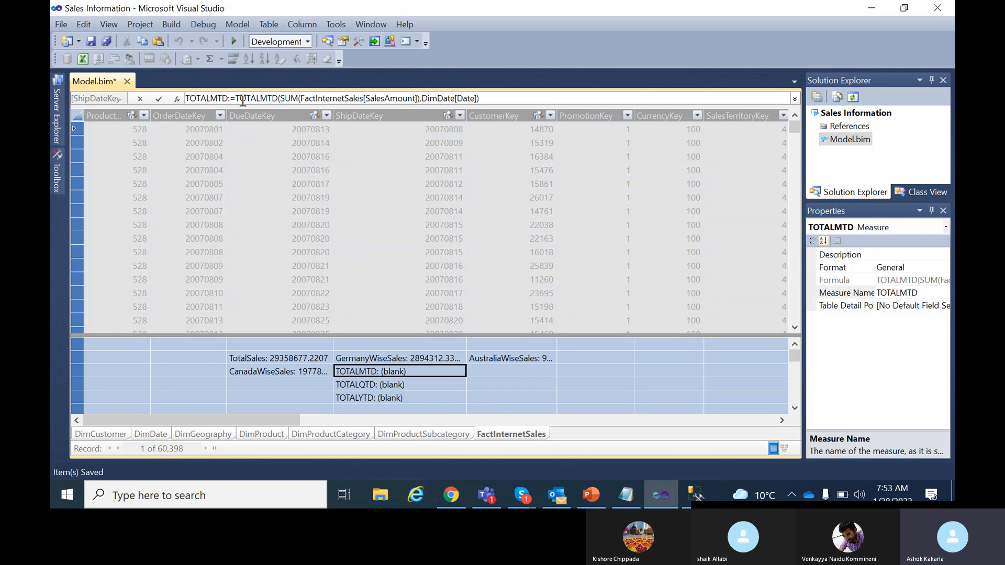
text(Sales)
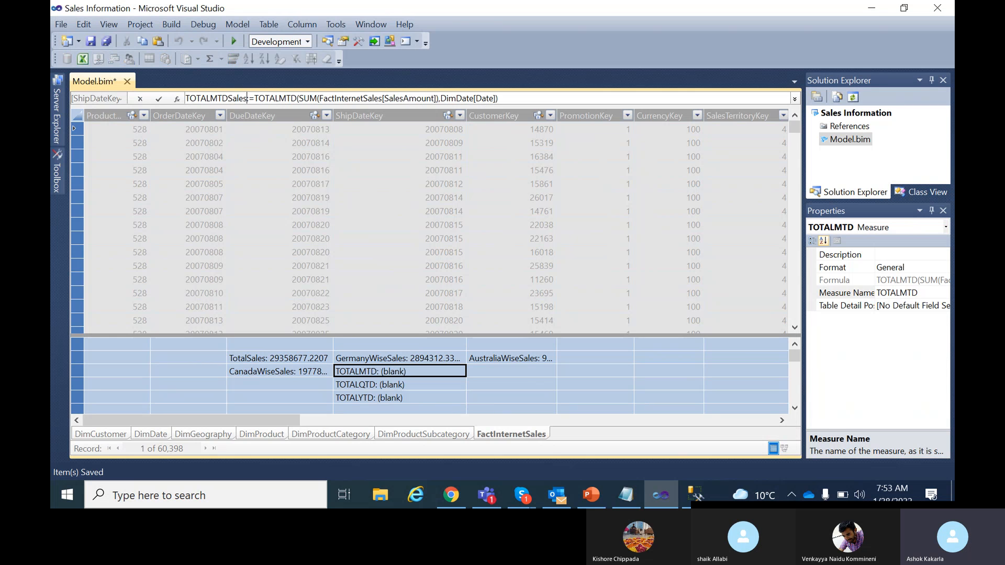
click(158, 98)
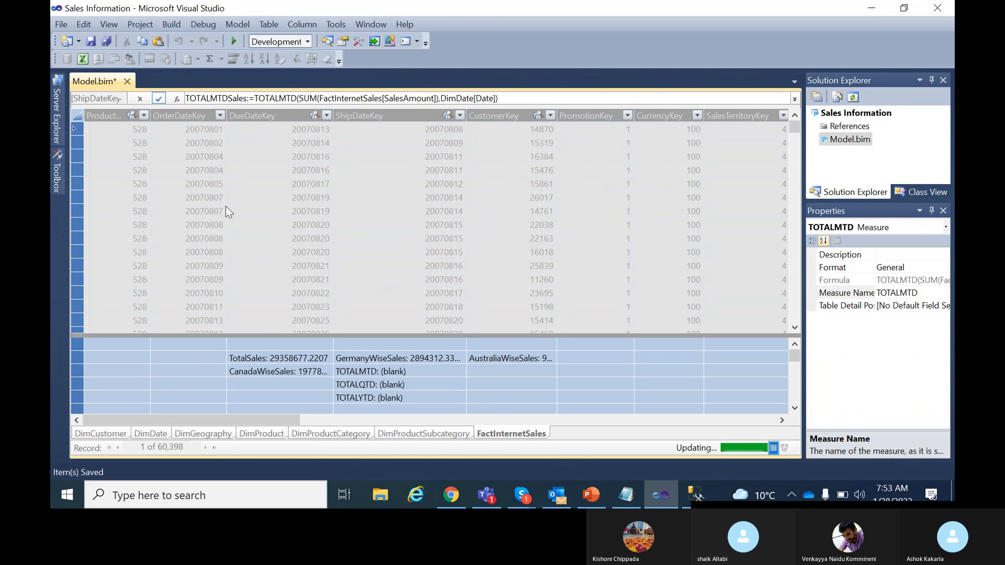
click(391, 385)
click(223, 97)
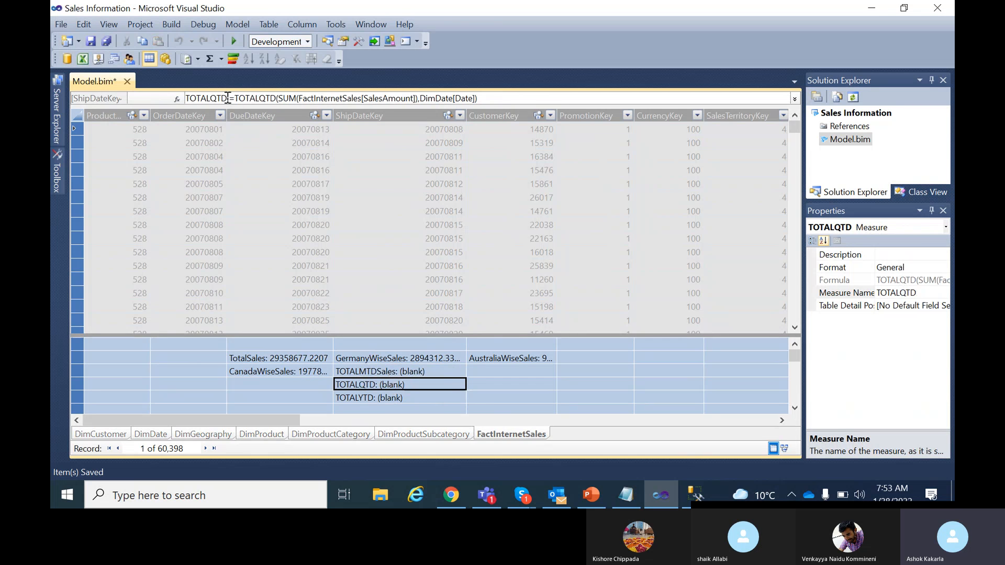
text(Sales)
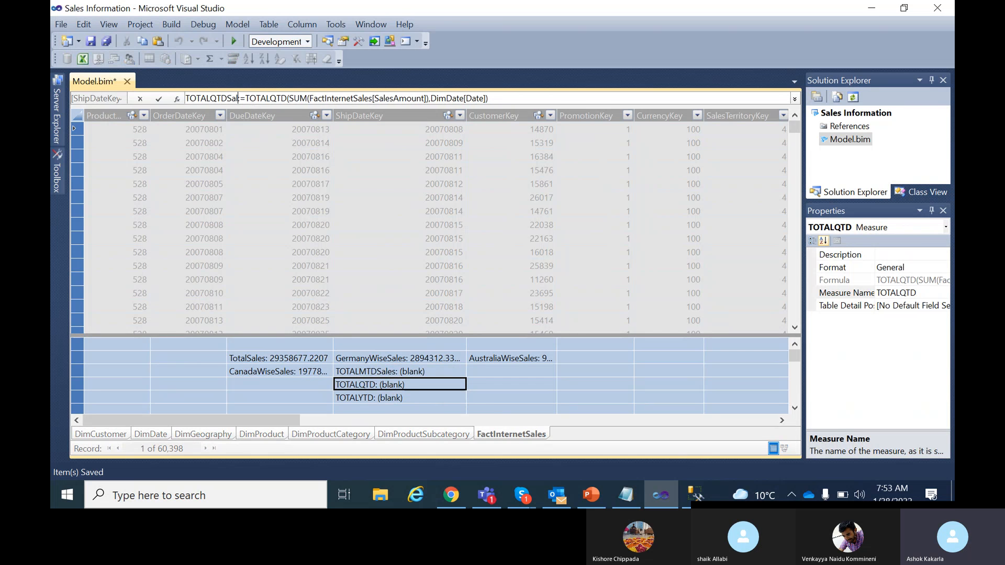
click(159, 98)
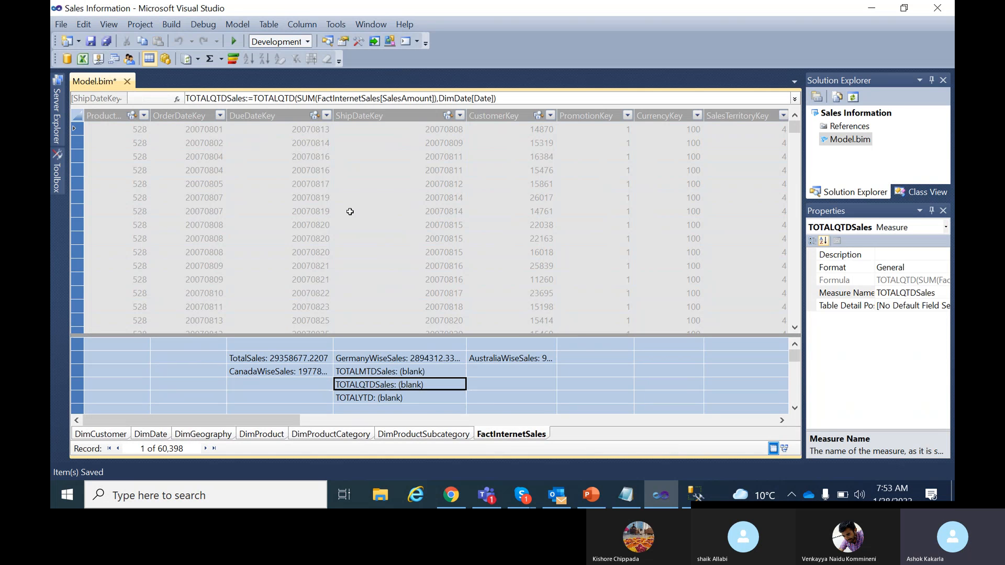
click(403, 397)
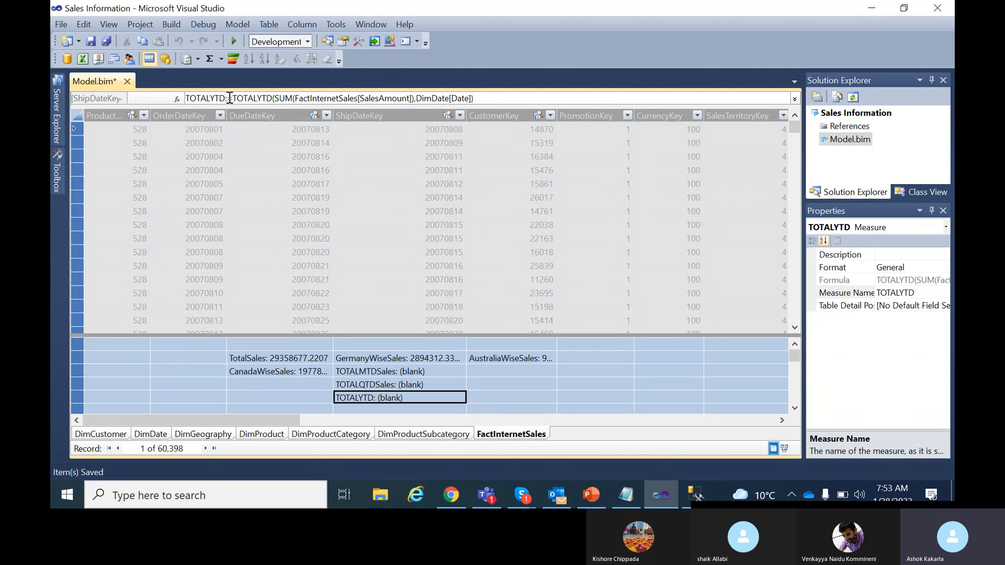
click(229, 98)
key(BackSpace)
text(Sales:)
key(Return)
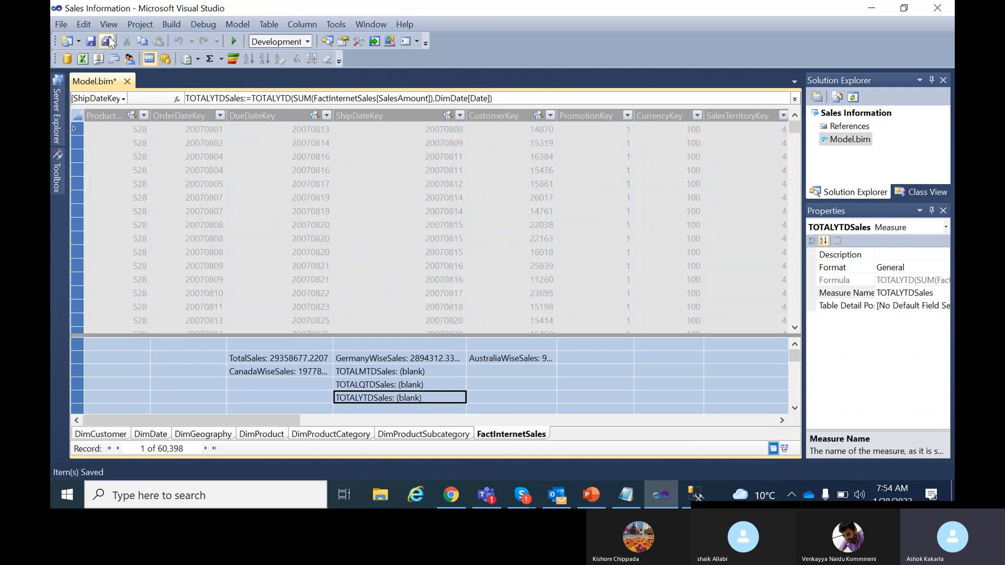
Save the model and build the Sales Information project.
click(92, 41)
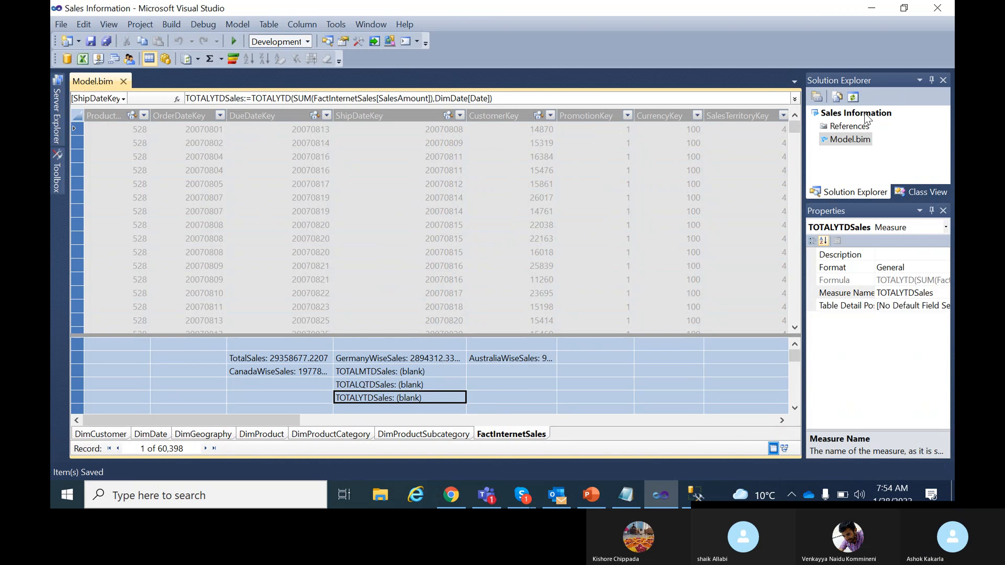
right_click(851, 112)
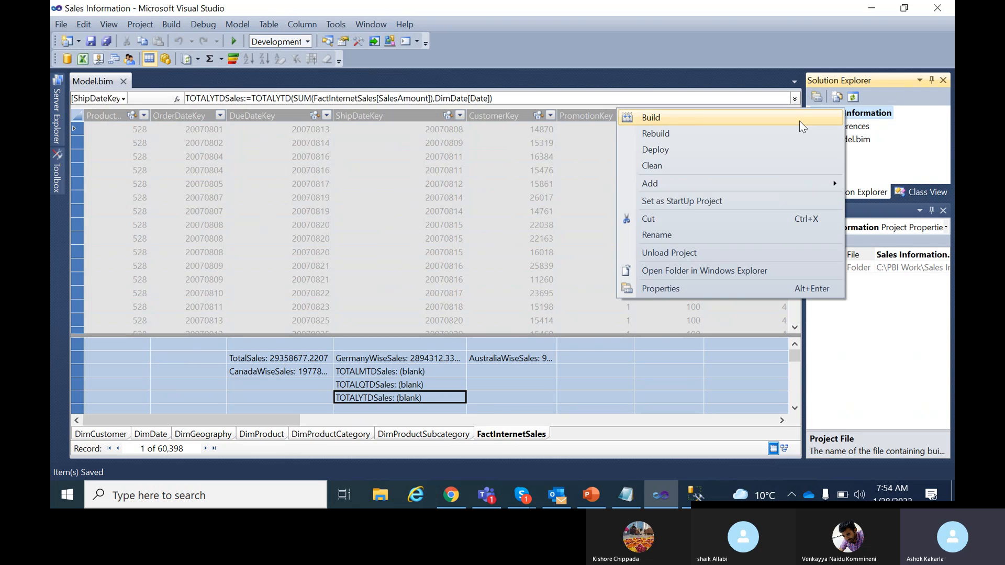
click(687, 123)
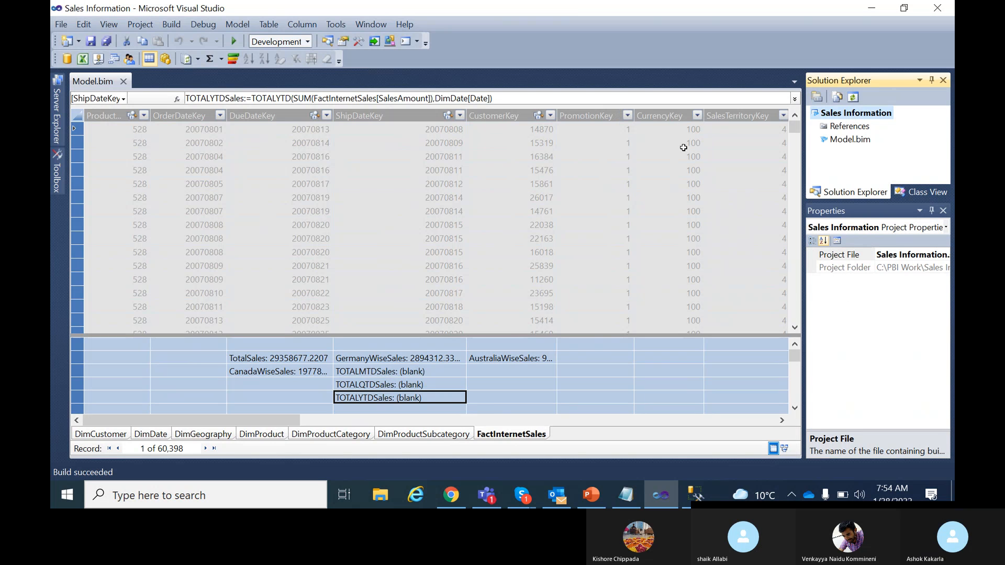
Deploy the Sales Information project to the server and close the successful deployment summary.
right_click(827, 116)
click(642, 152)
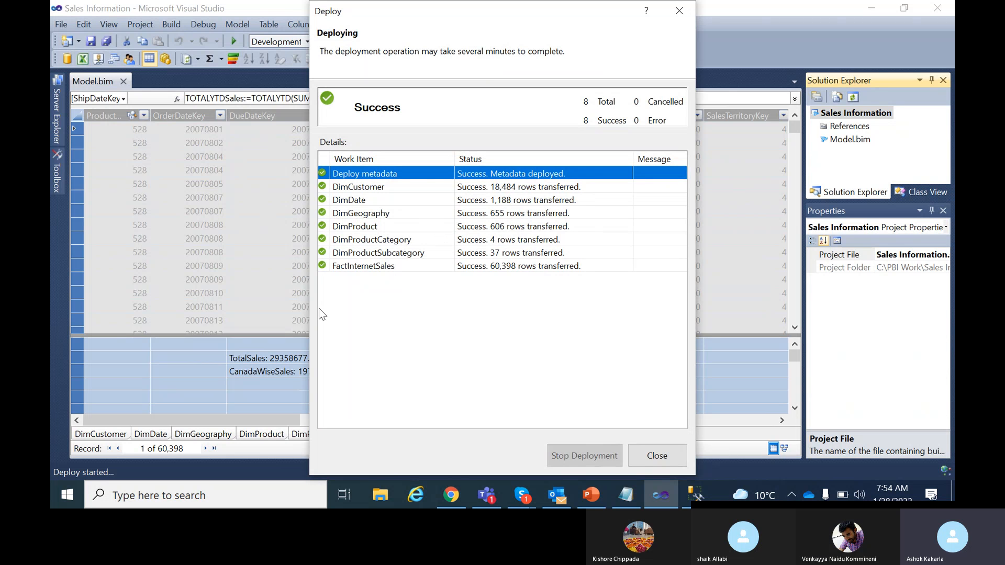
click(674, 454)
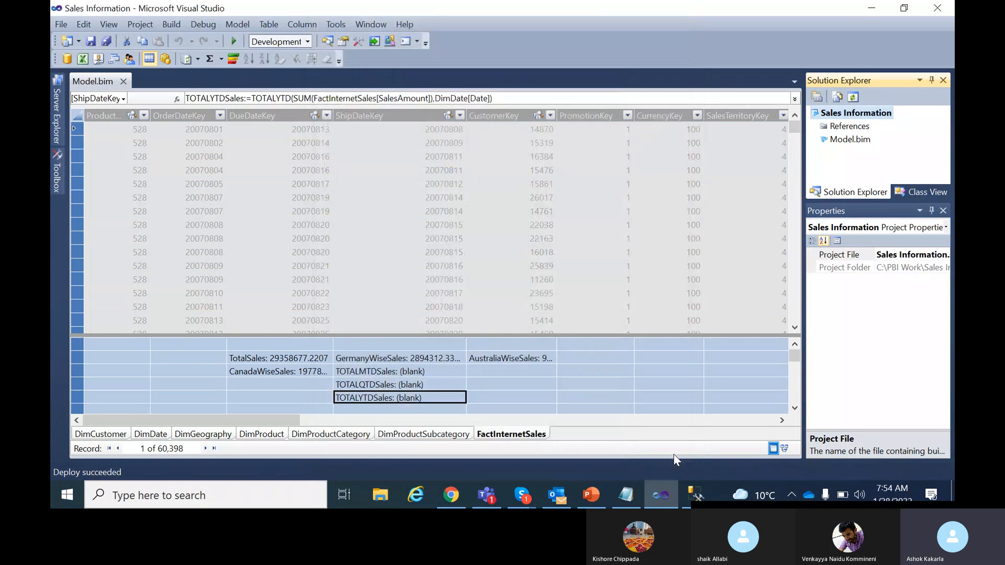
In SSMS, reconnect the model browser and confirm TOTALMTDSales, TOTALQTDSales and TOTALYTDSales appear.
click(696, 495)
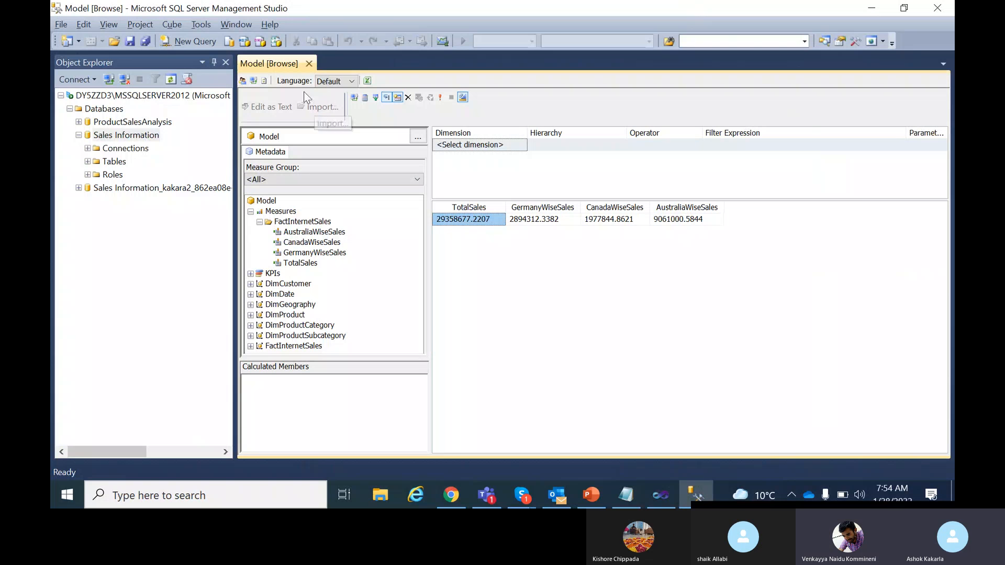
click(303, 241)
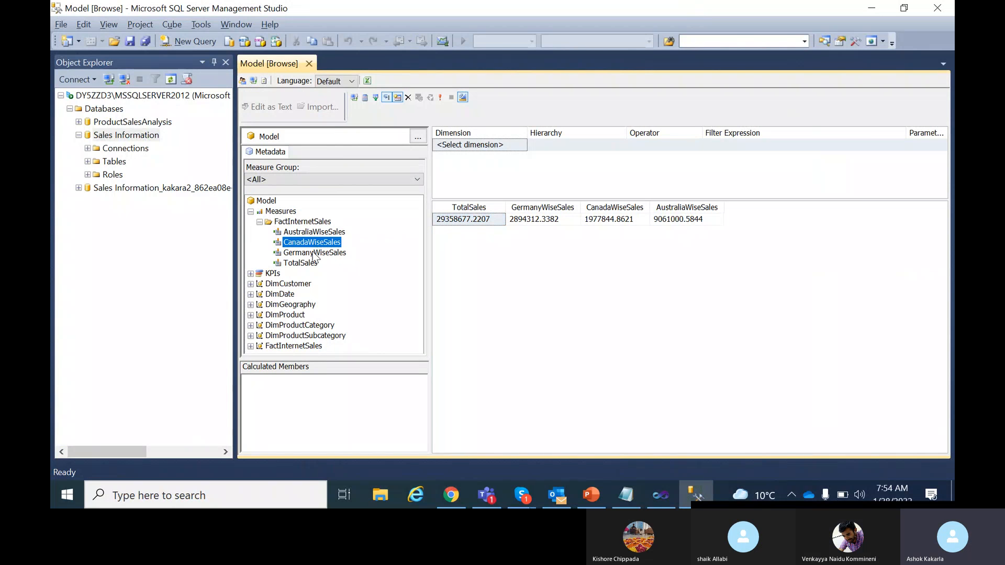
click(313, 254)
click(304, 266)
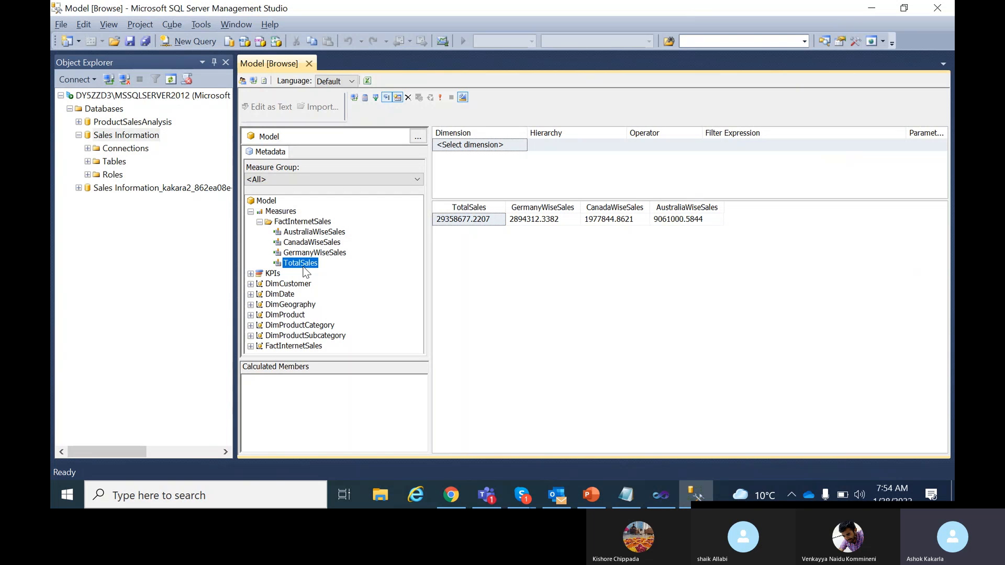
click(264, 81)
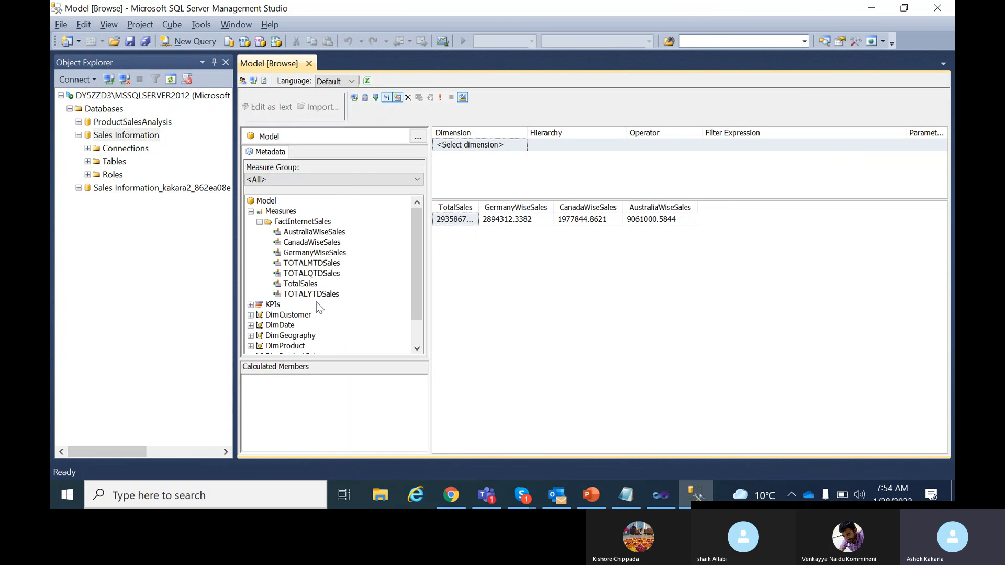
click(310, 263)
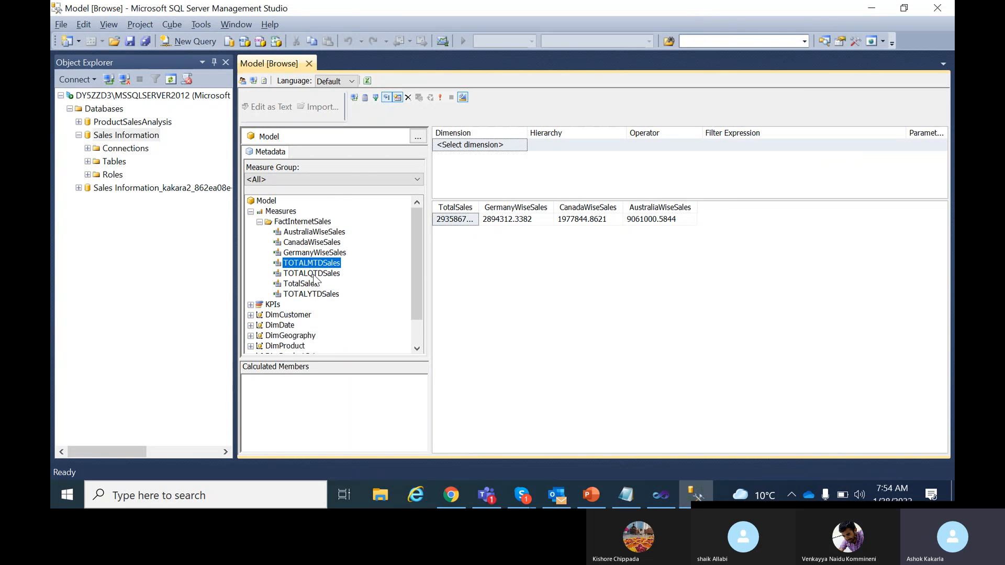
click(313, 274)
click(311, 295)
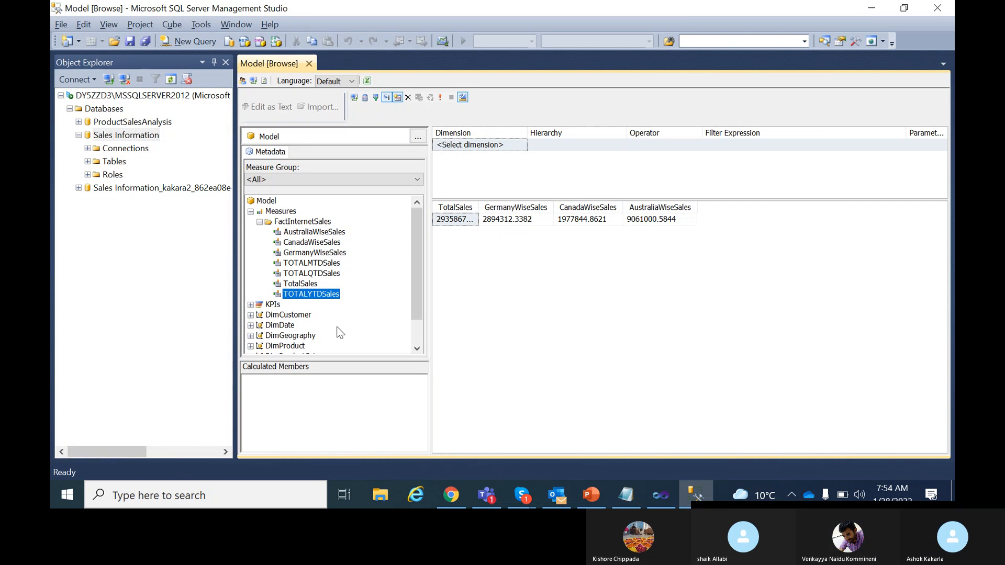
Clear the browse results grid.
drag(416, 231, 416, 277)
right_click(479, 264)
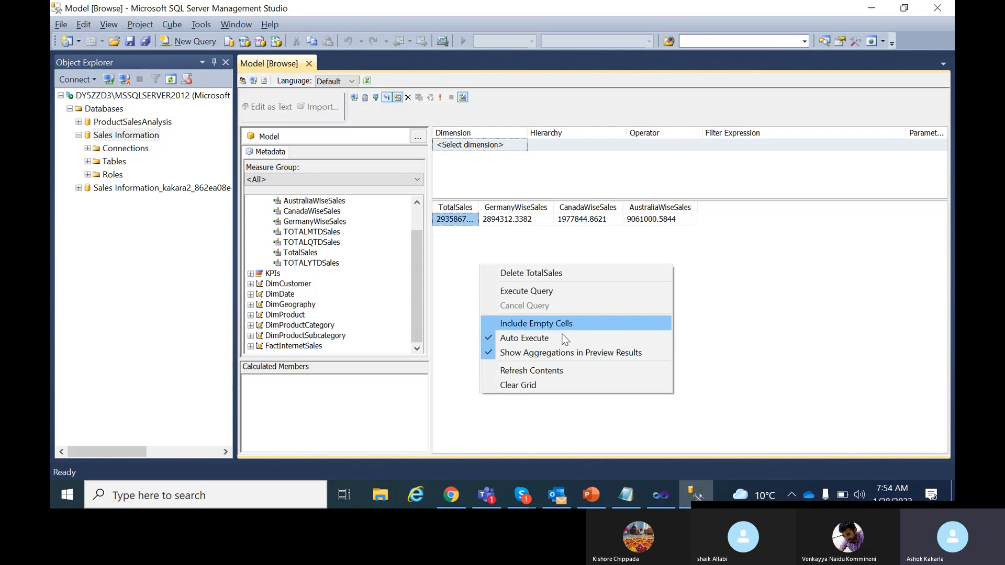
click(530, 385)
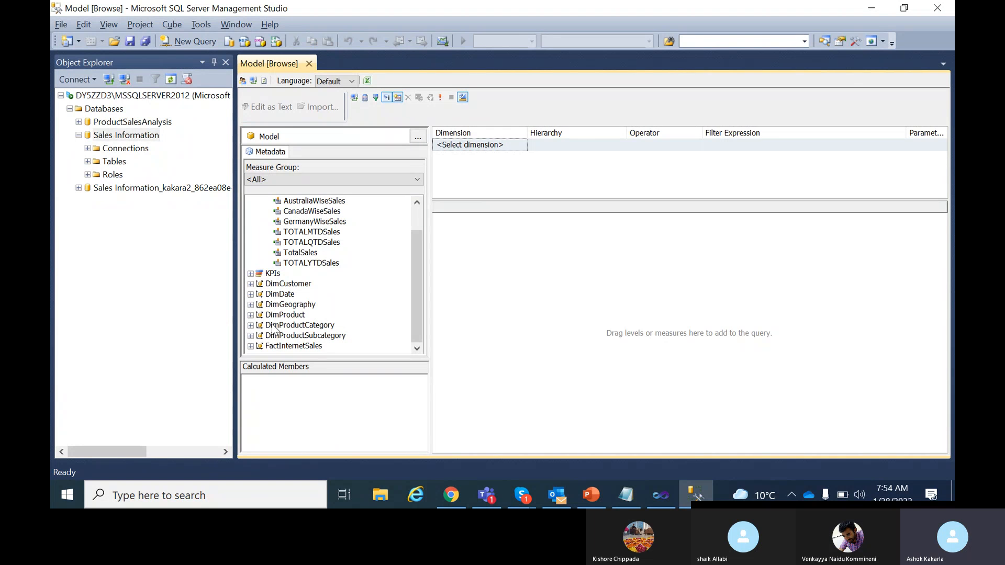
Show TOTALMTDSales by DimDate CalendarYear, CalendarQuarter and EnglishMonthName in the results grid.
click(251, 294)
scroll(368, 328, down, 2)
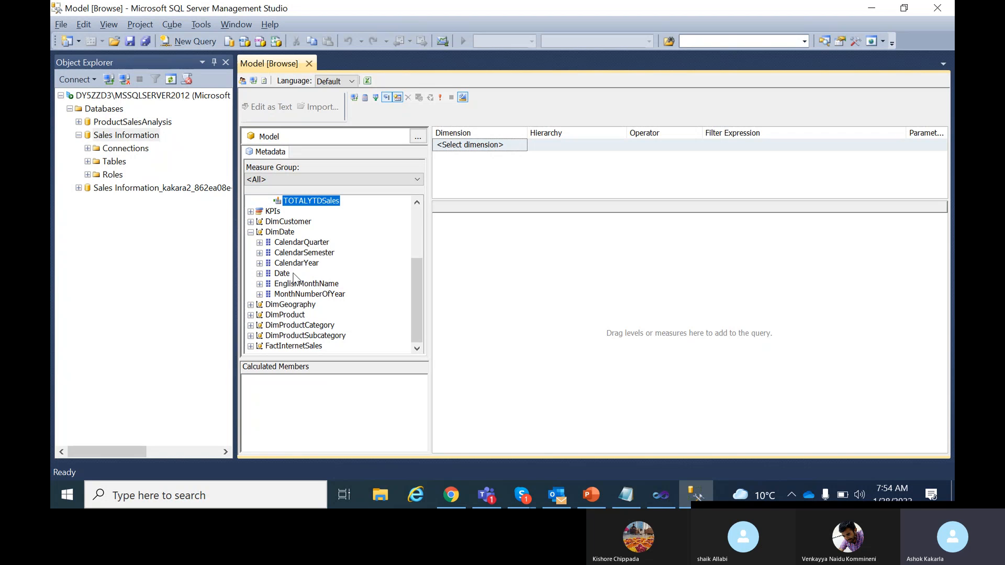
drag(313, 264, 493, 293)
drag(311, 254, 518, 264)
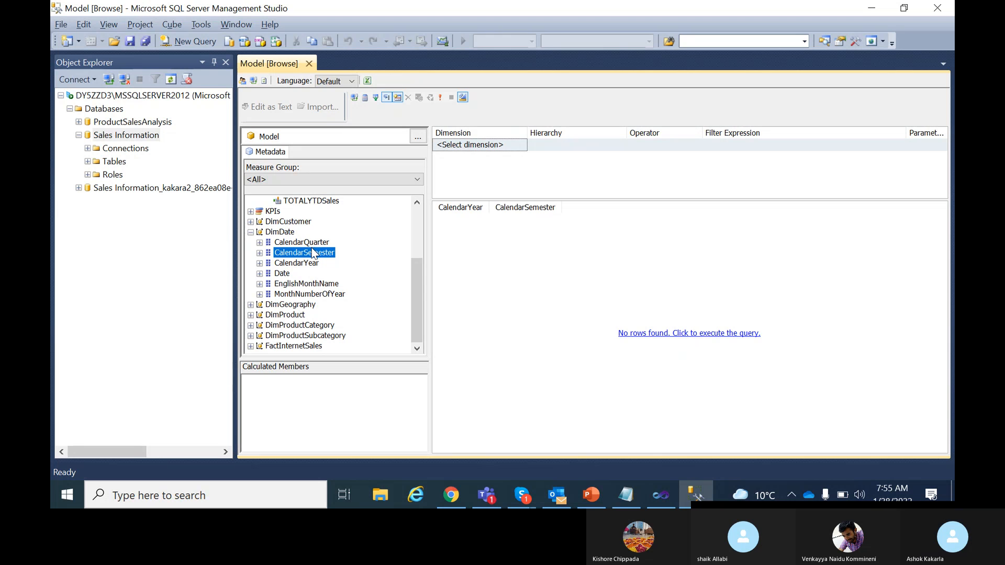
drag(525, 208, 562, 270)
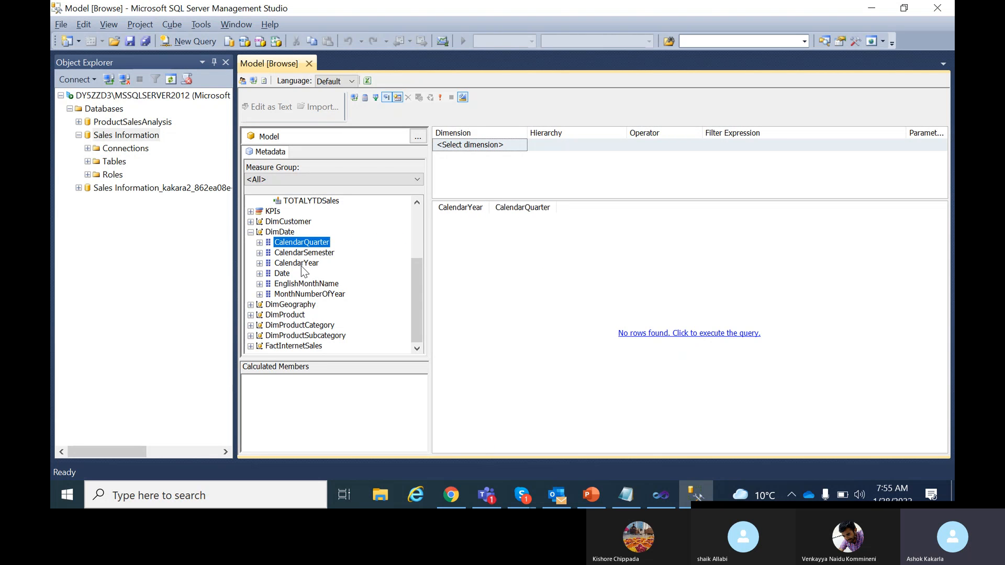
drag(306, 283, 592, 269)
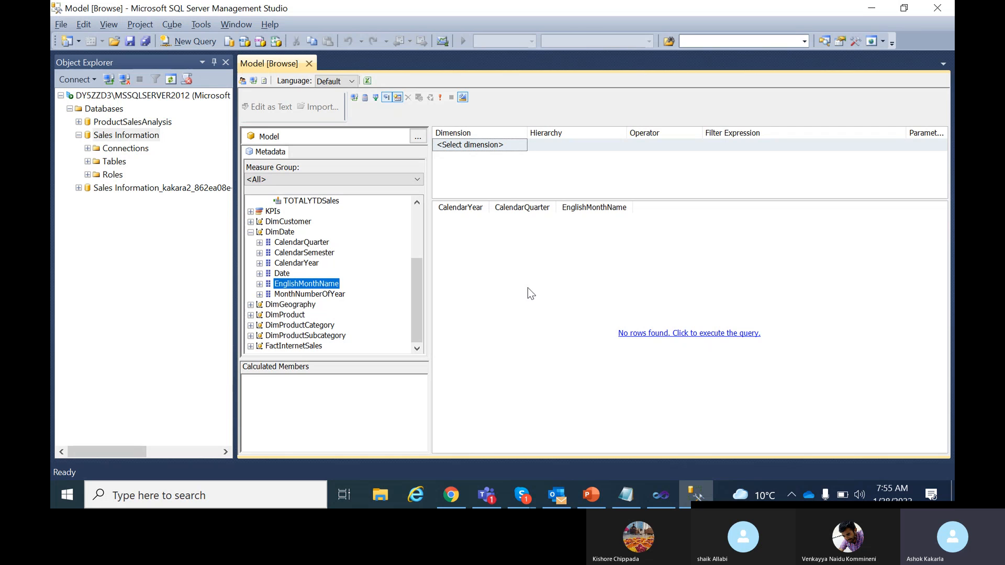
scroll(363, 309, up, 3)
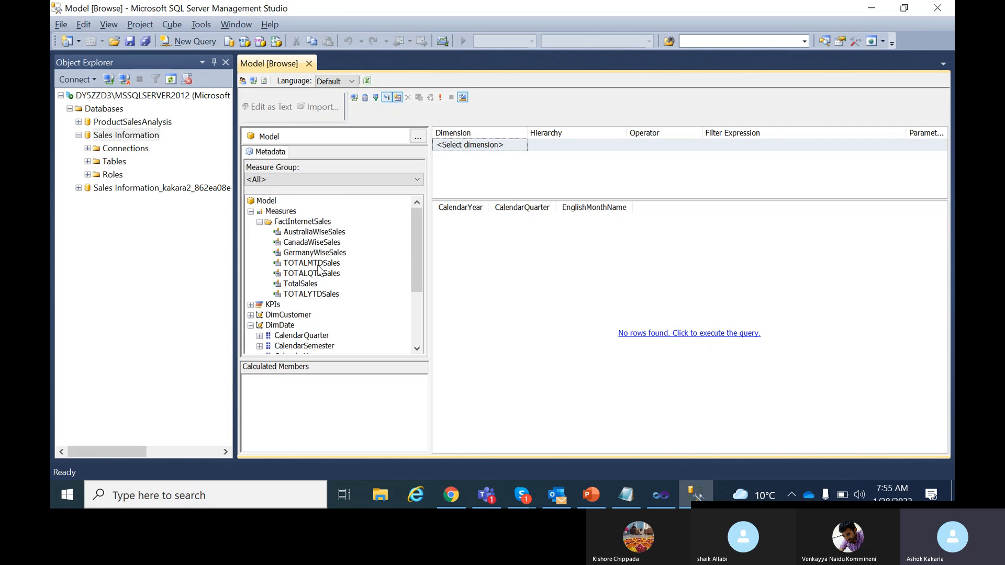
drag(320, 266, 815, 299)
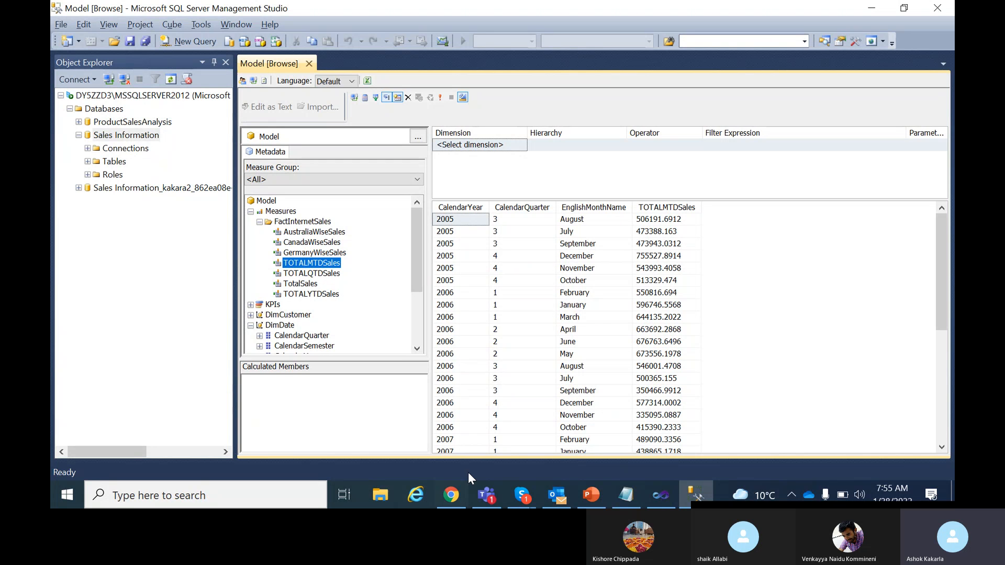
Switch from SSMS to the Sales Information tabular model project in Visual Studio.
click(660, 495)
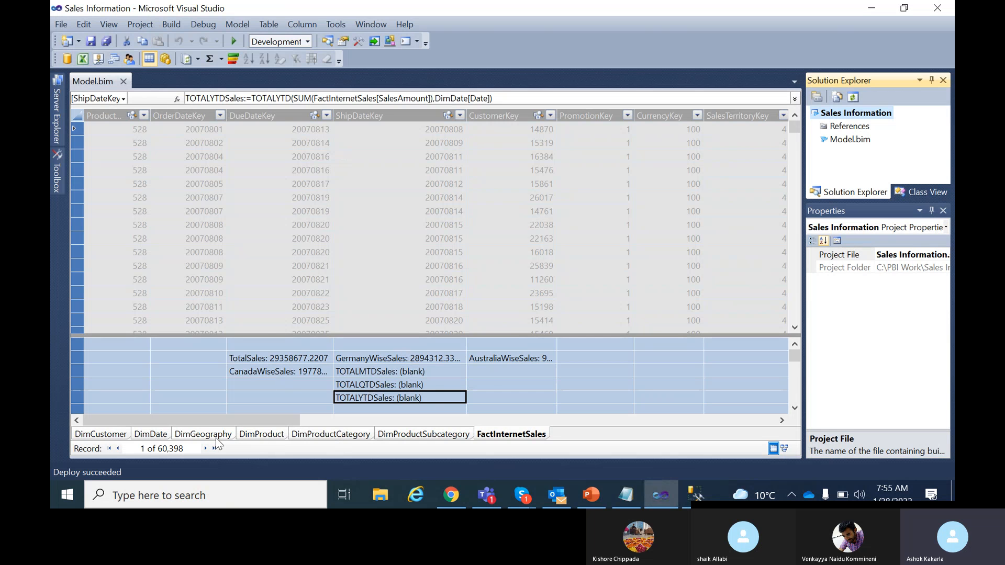
Set DimDate's EnglishMonthName Sort By Column to MonthNumberOfYear and save Model.bim.
click(151, 434)
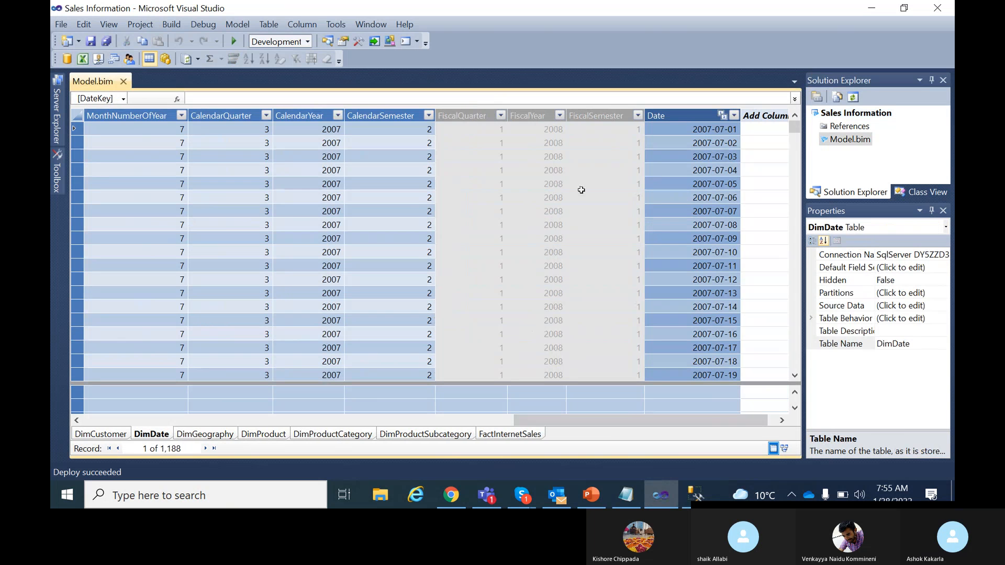
drag(564, 419, 437, 434)
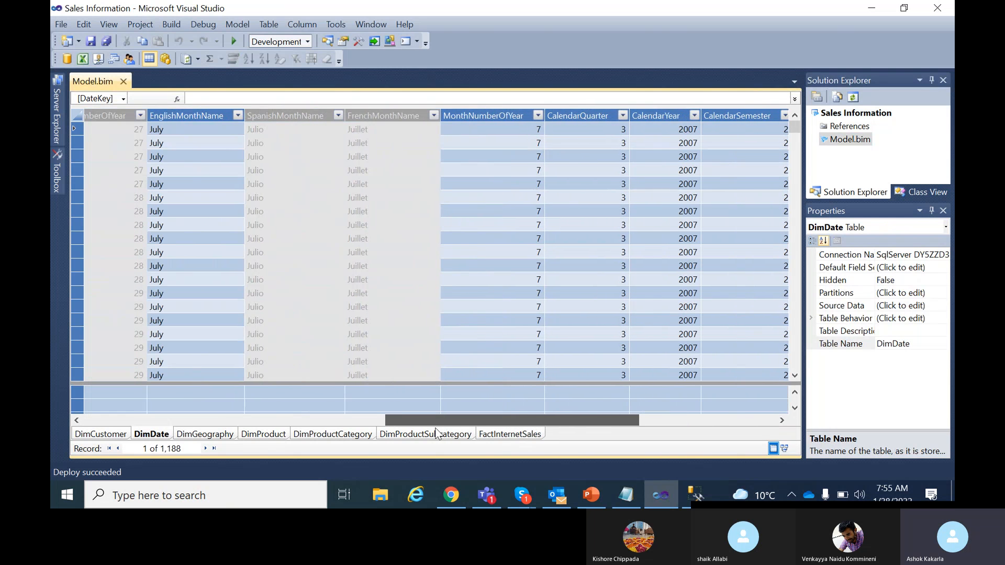
click(197, 115)
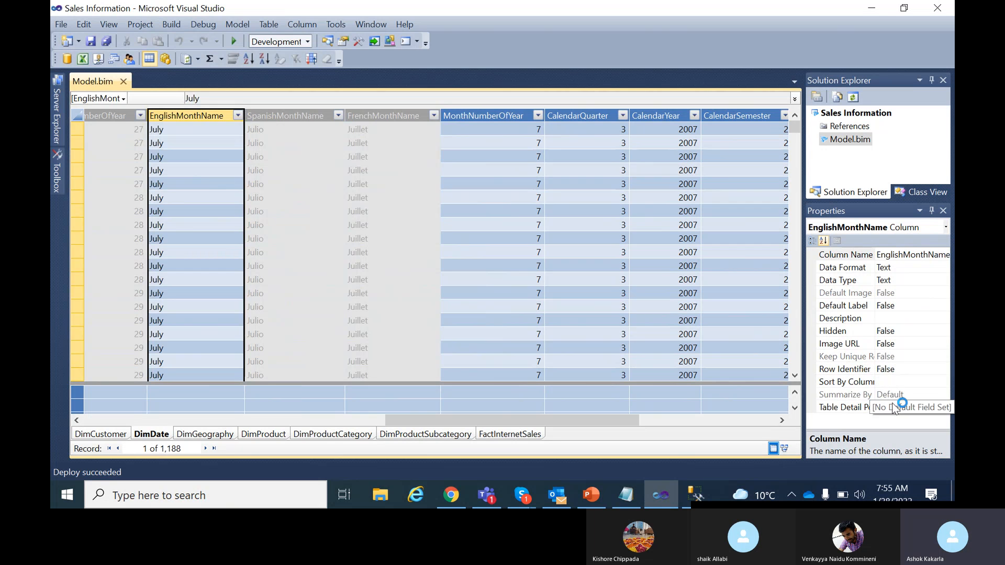
click(903, 382)
click(943, 382)
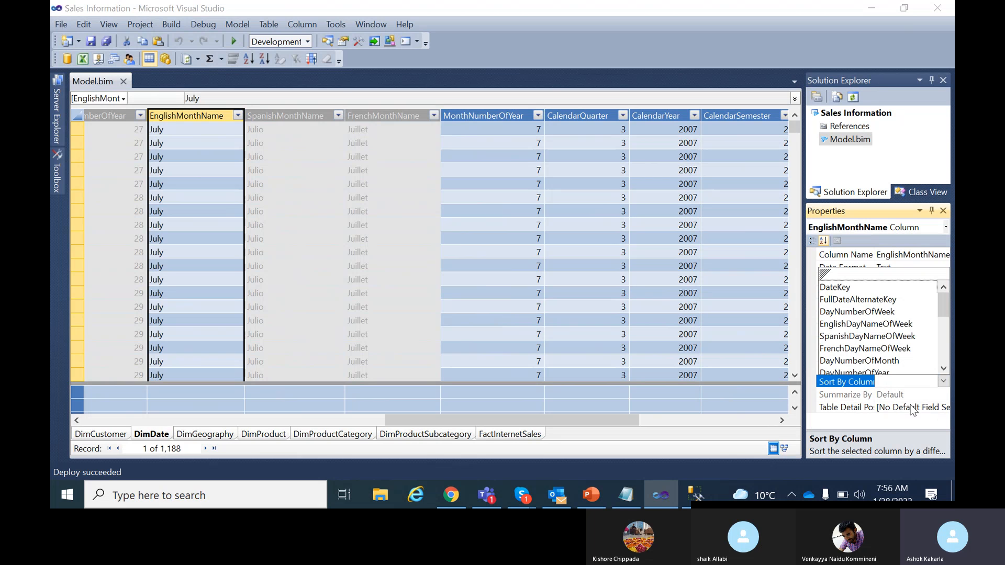
click(943, 382)
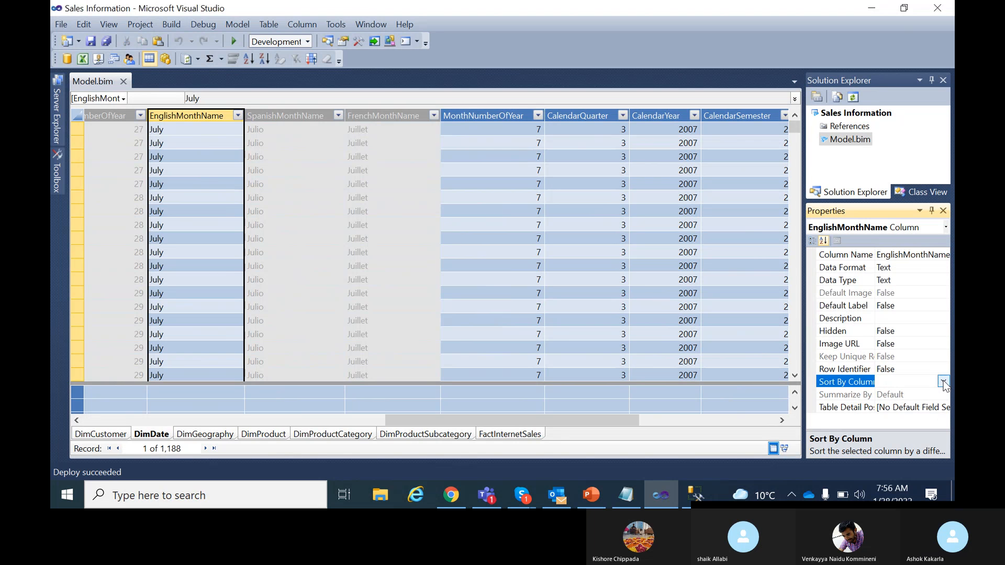
click(943, 382)
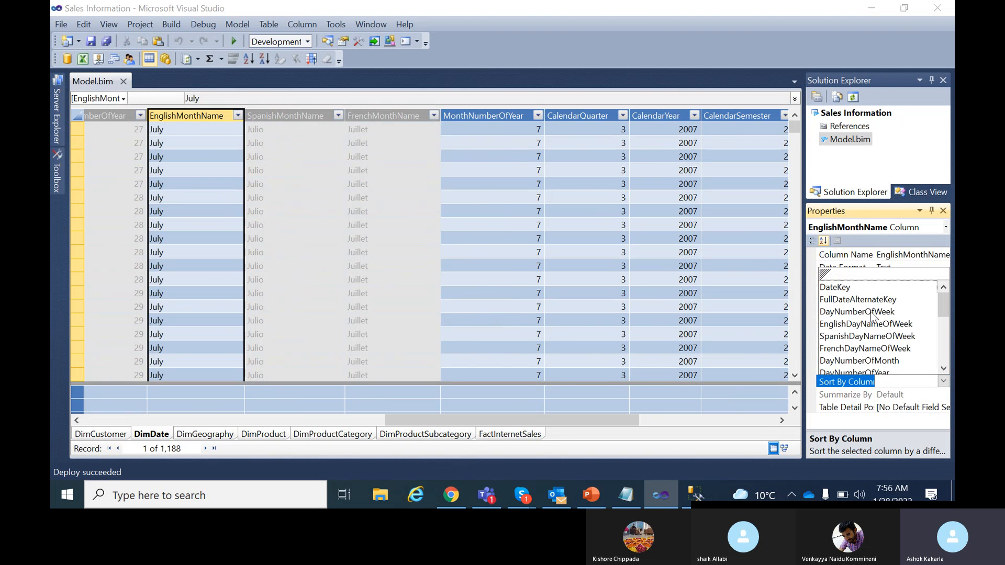
scroll(887, 345, down, 2)
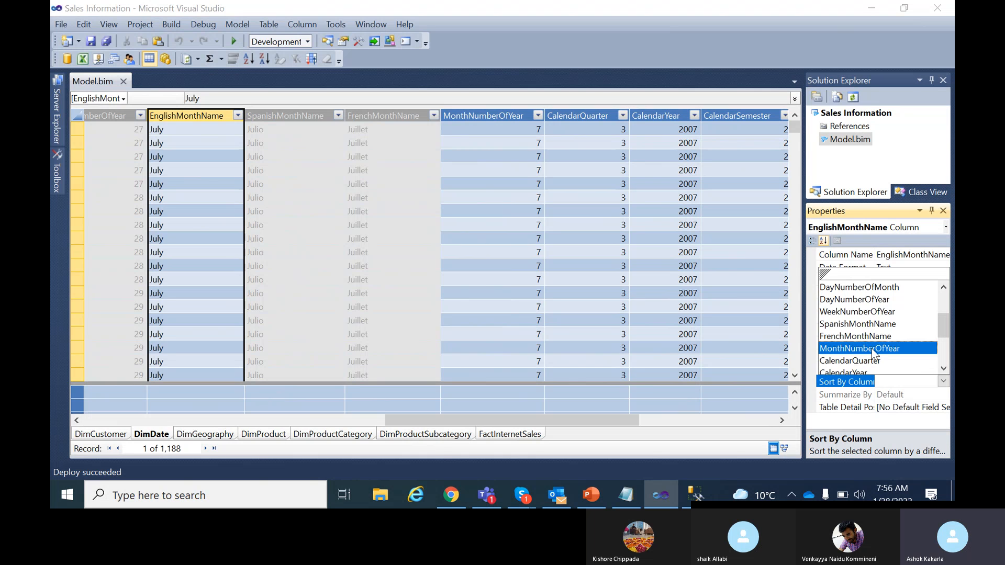
click(875, 348)
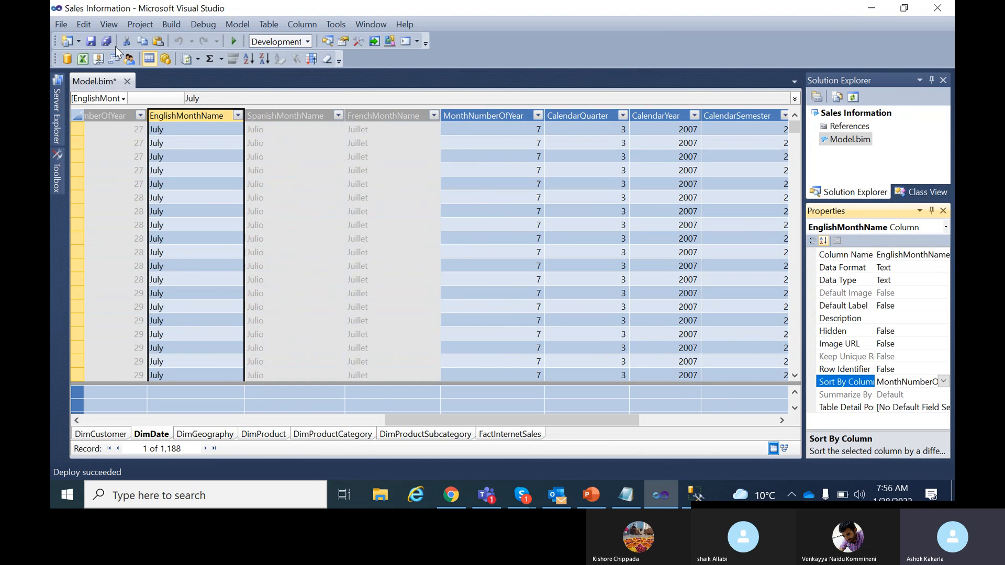
click(89, 42)
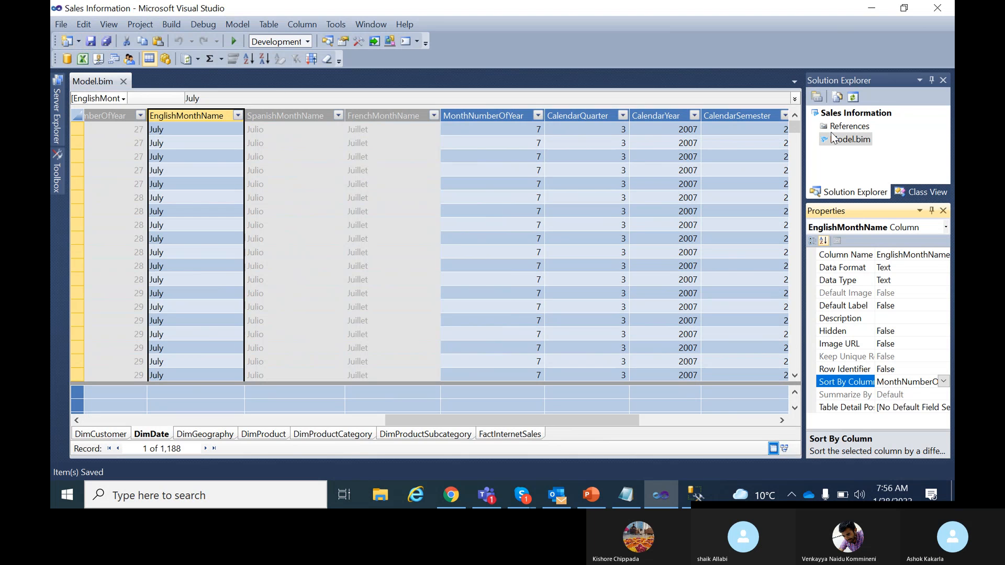
Build and deploy the Sales Information project, then return to Management Studio.
click(833, 112)
right_click(833, 113)
click(634, 120)
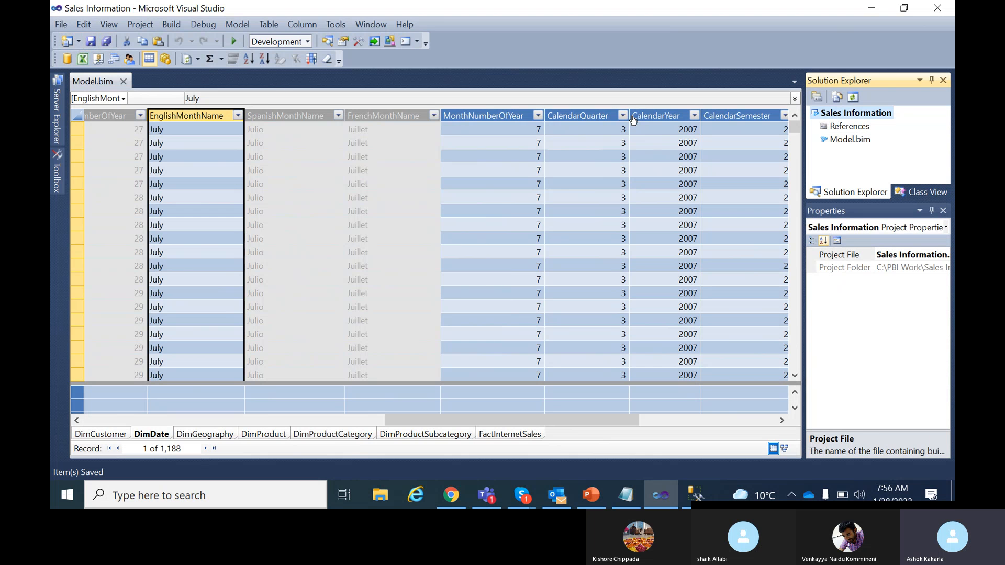
right_click(833, 113)
click(672, 151)
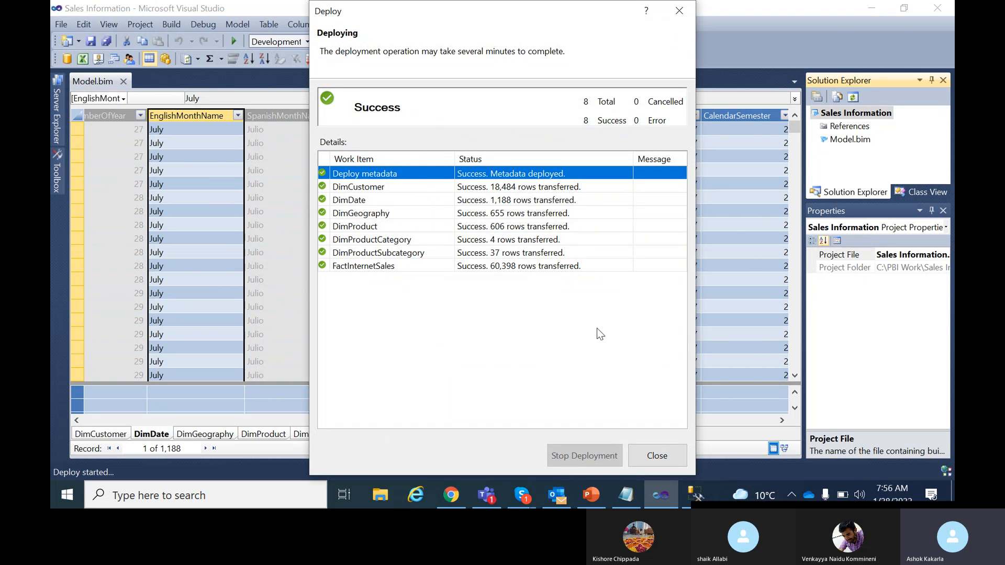
click(656, 455)
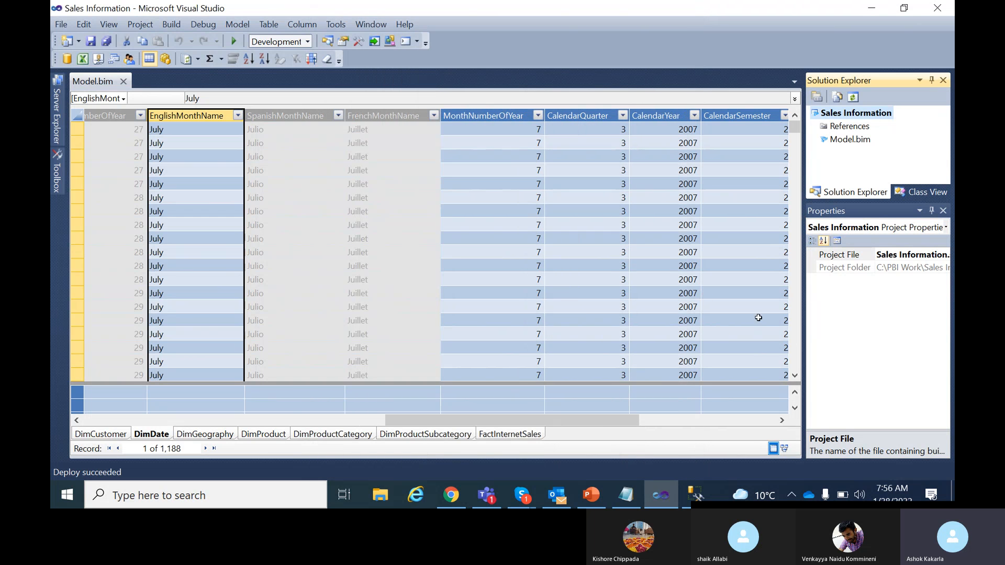
click(696, 494)
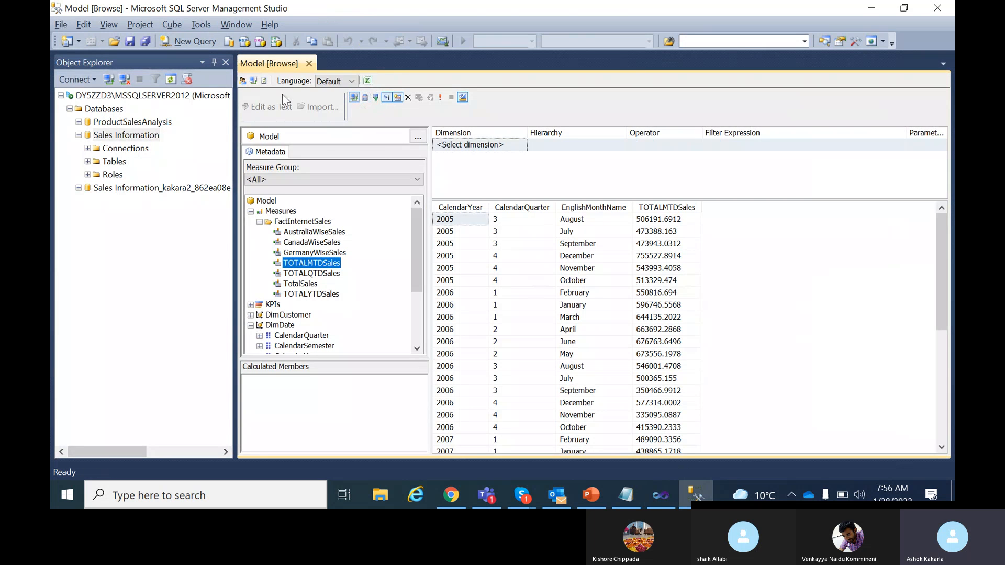
Refresh the model browser with the redeployed model and clear the results grid.
click(263, 81)
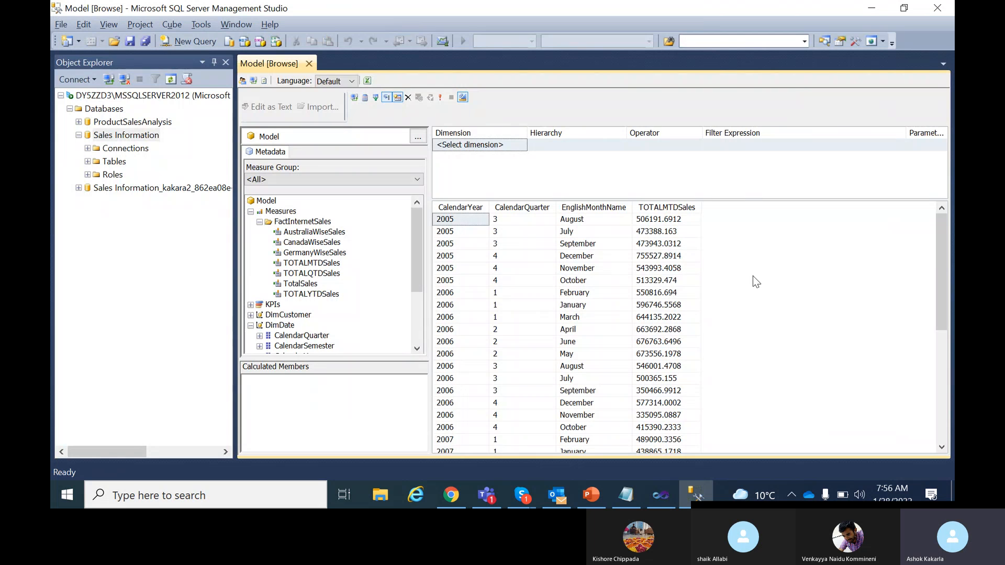
right_click(748, 259)
click(802, 380)
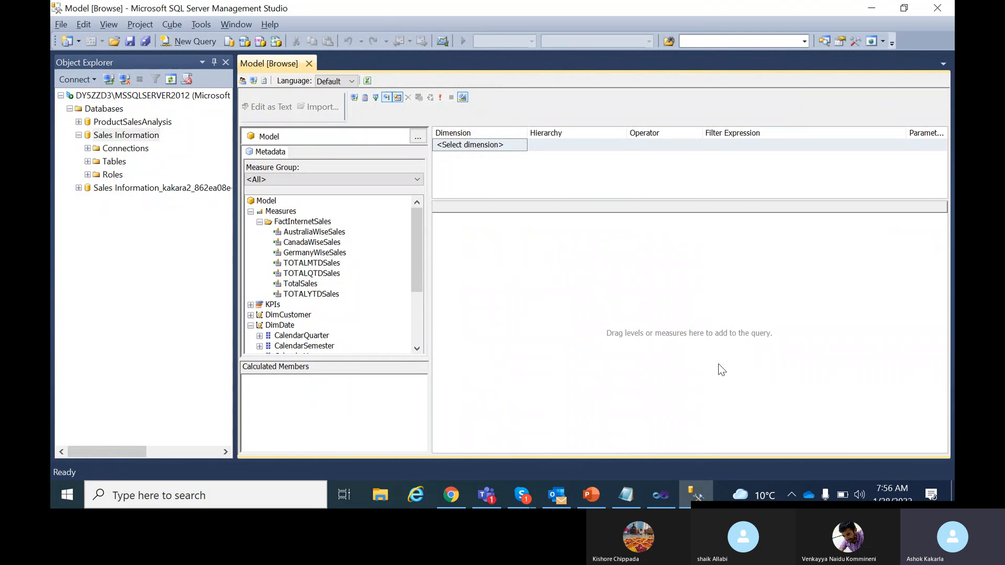
Show TOTALMTDSales by CalendarYear, CalendarQuarter and EnglishMonthName, confirming months start at July.
scroll(316, 320, down, 1)
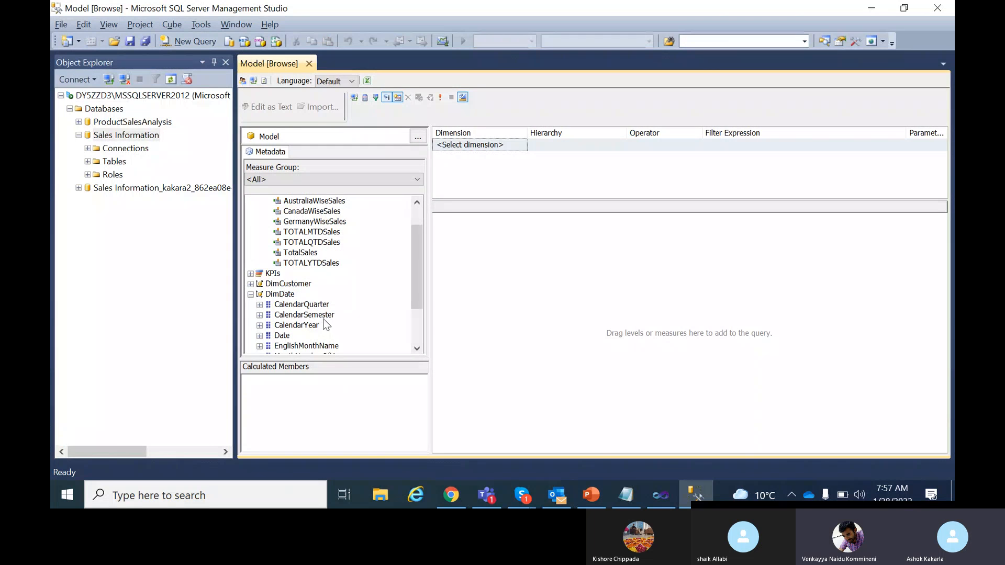
drag(312, 325, 477, 315)
click(303, 315)
drag(301, 304, 495, 308)
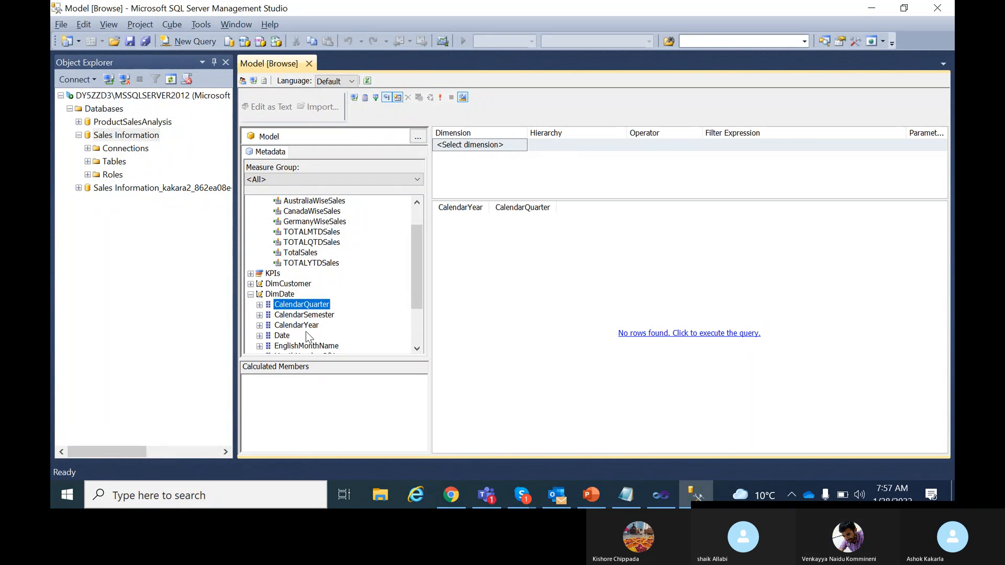
drag(306, 346, 549, 316)
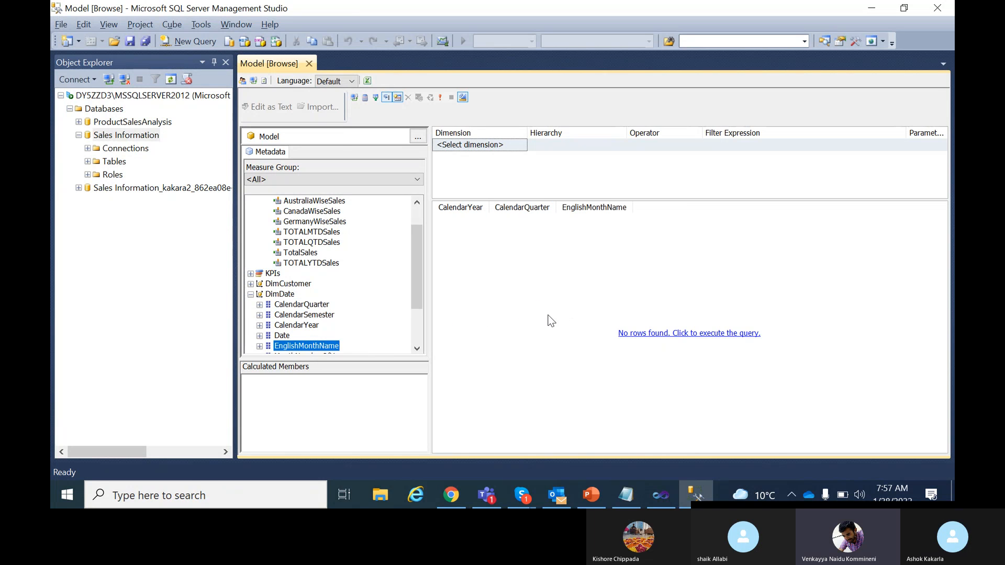
scroll(314, 306, up, 1)
drag(318, 265, 630, 290)
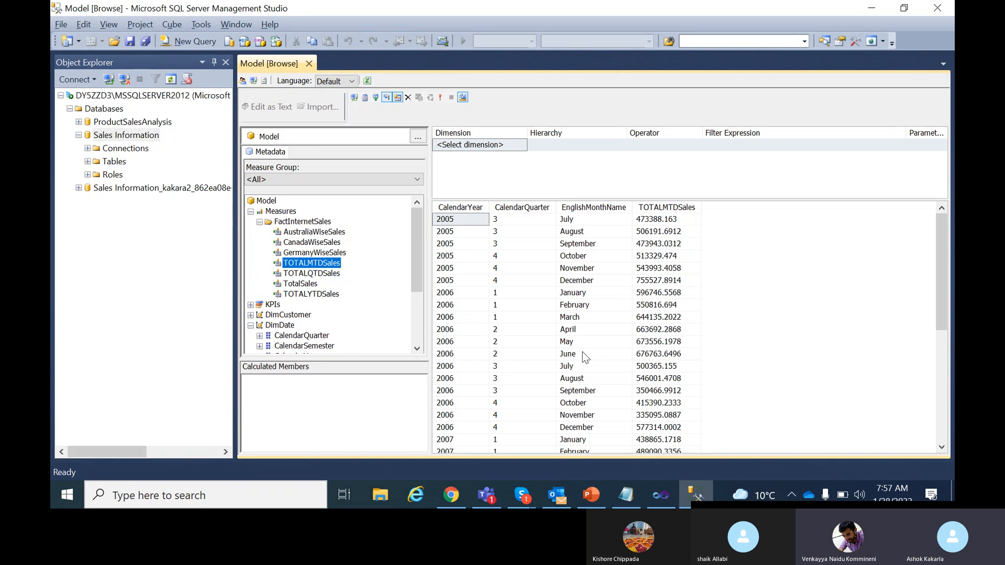
click(582, 224)
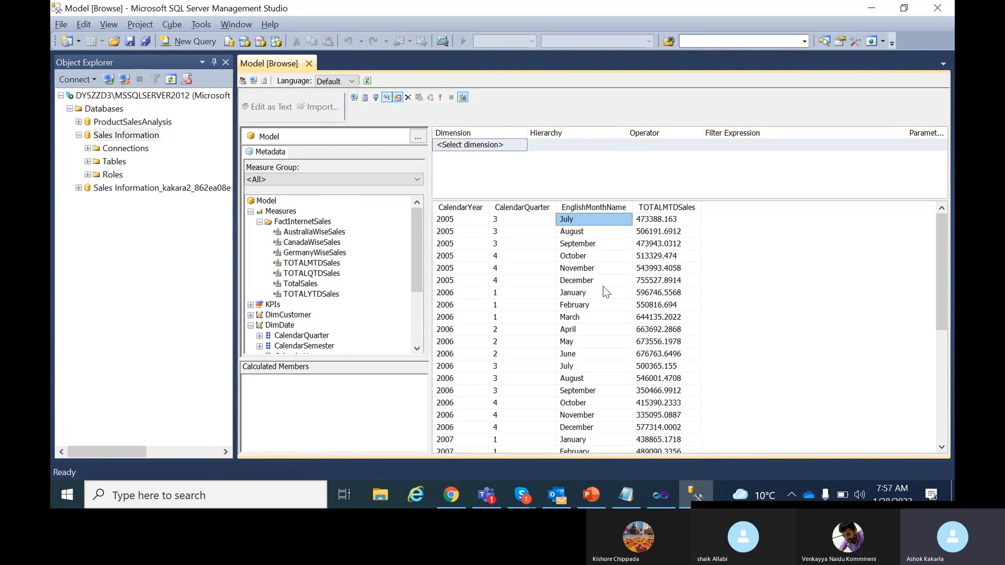
scroll(321, 300, down, 5)
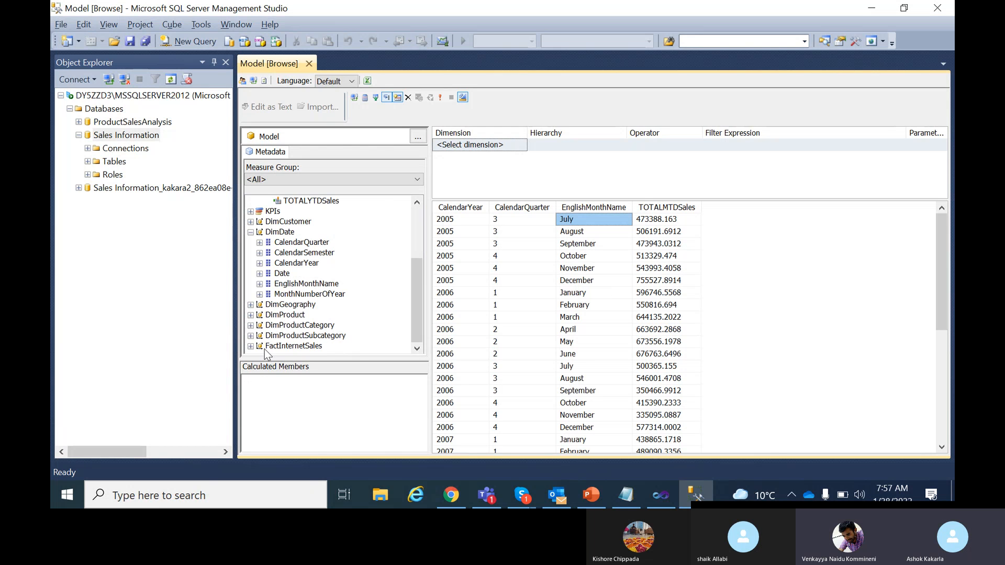
drag(313, 316, 639, 287)
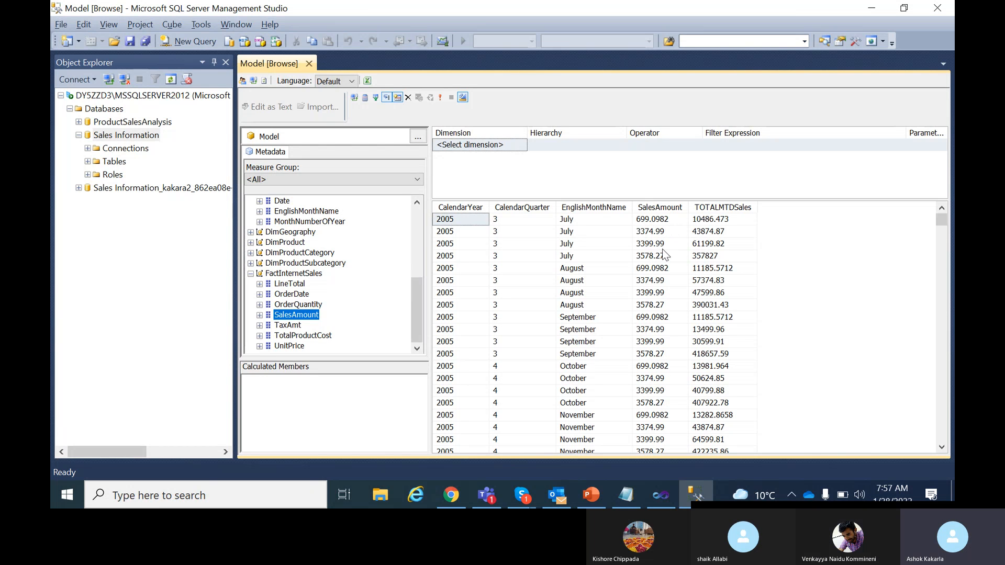
click(660, 220)
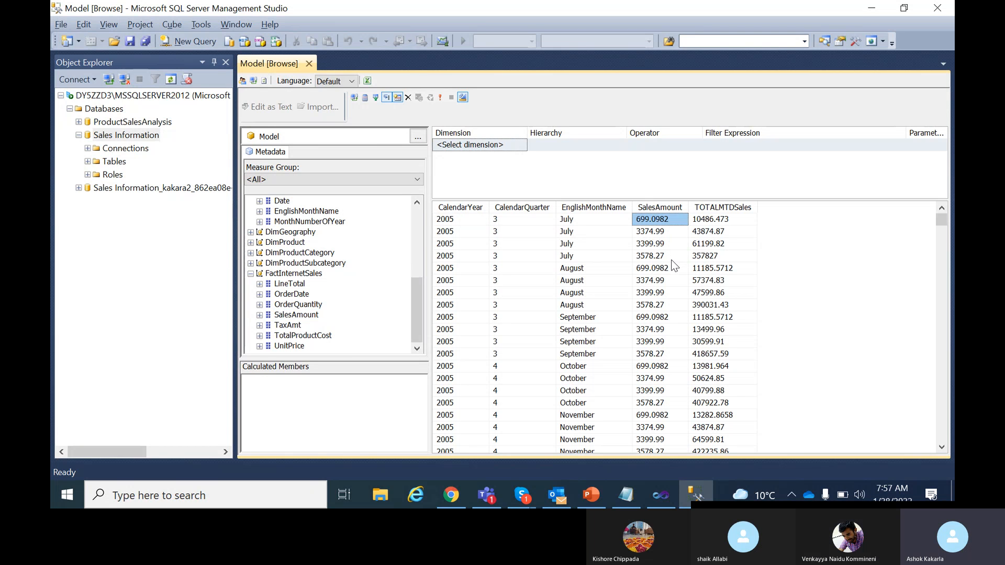
click(665, 256)
click(657, 221)
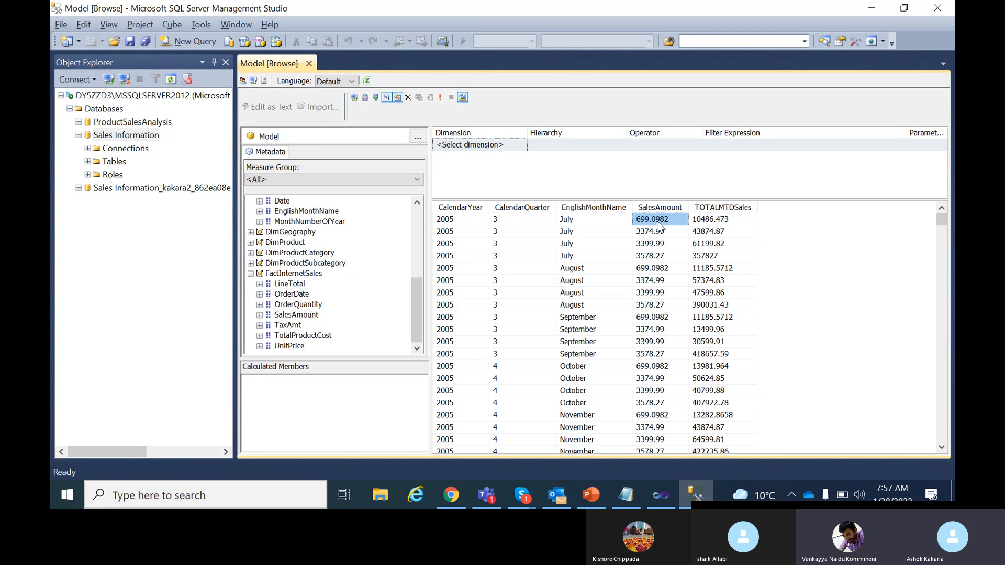
click(659, 255)
click(657, 221)
click(658, 253)
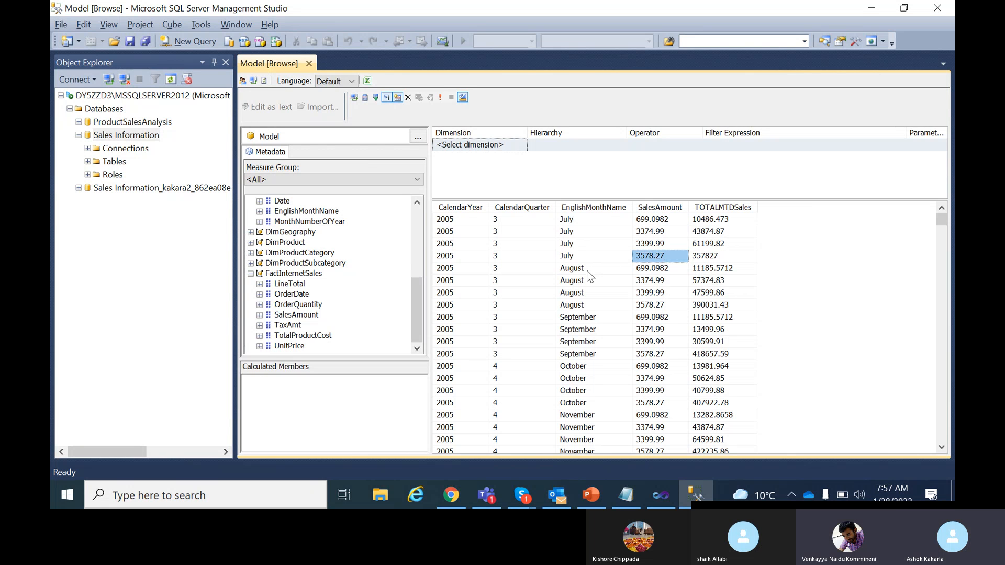
click(657, 269)
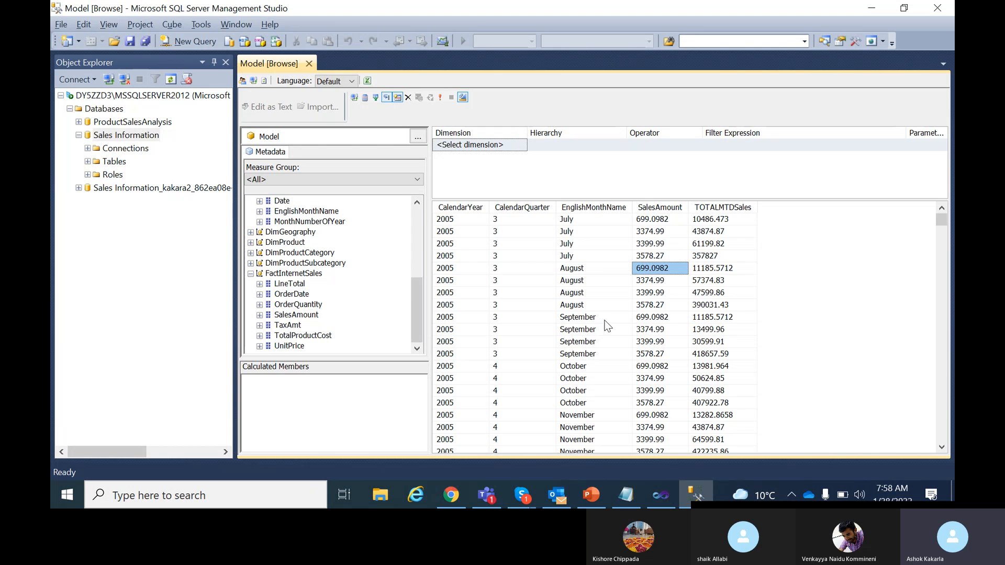
scroll(614, 307, down, 2)
scroll(617, 306, up, 2)
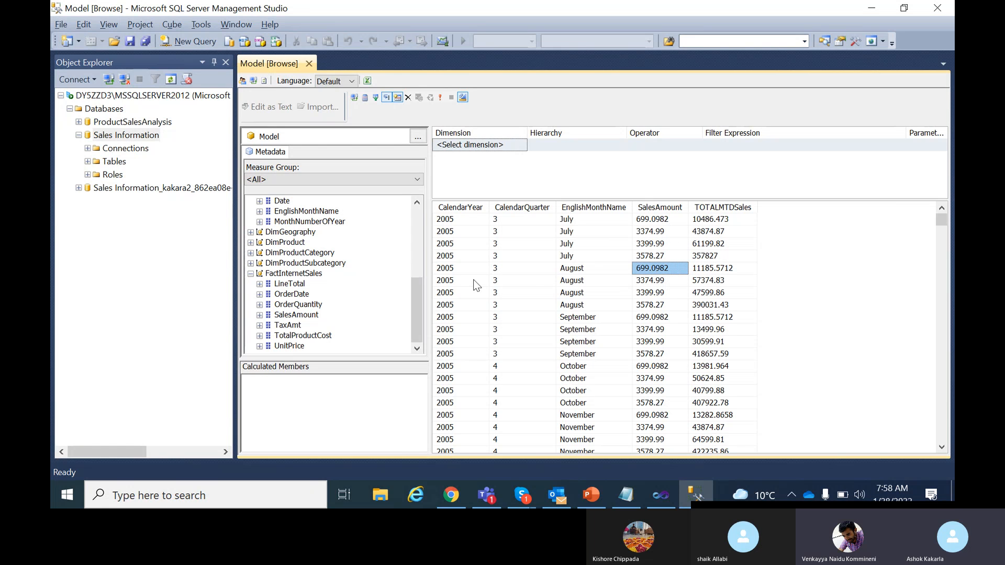
click(467, 218)
click(516, 223)
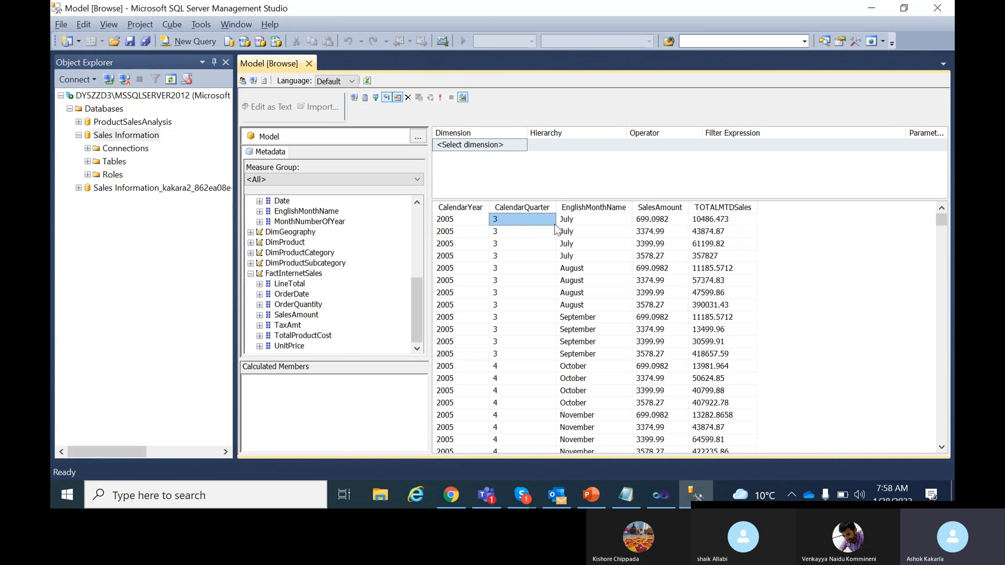
click(583, 219)
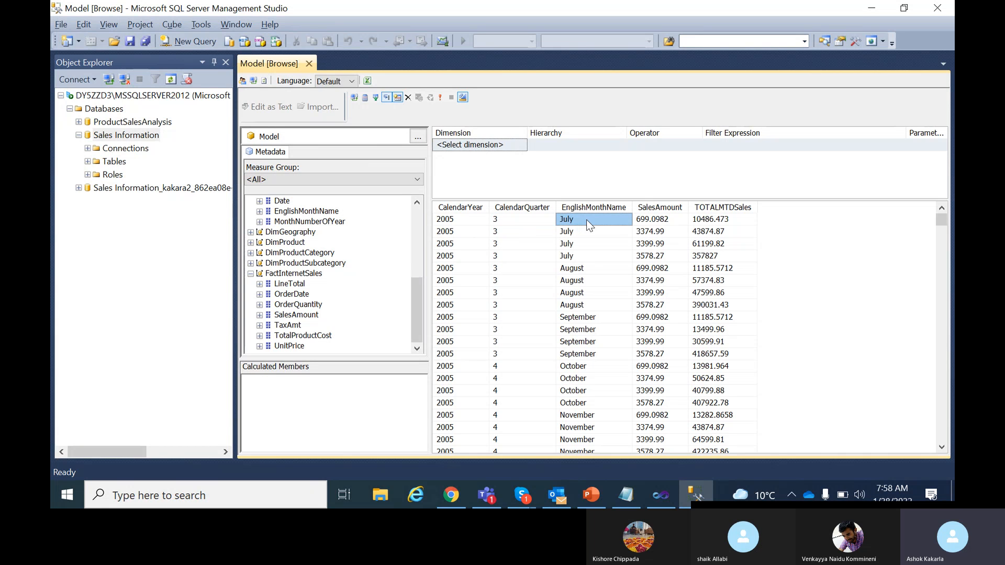
click(660, 254)
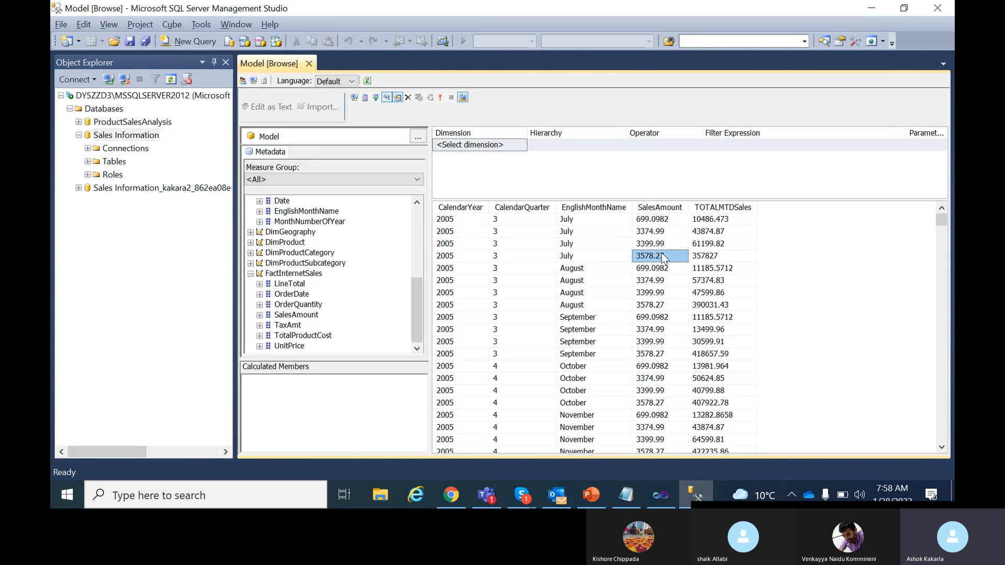
click(666, 224)
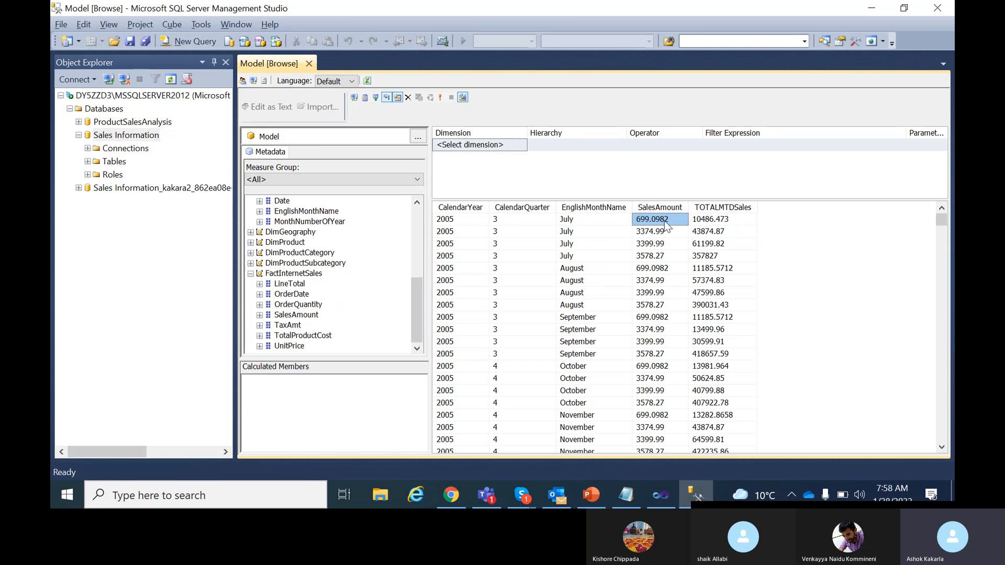
click(660, 256)
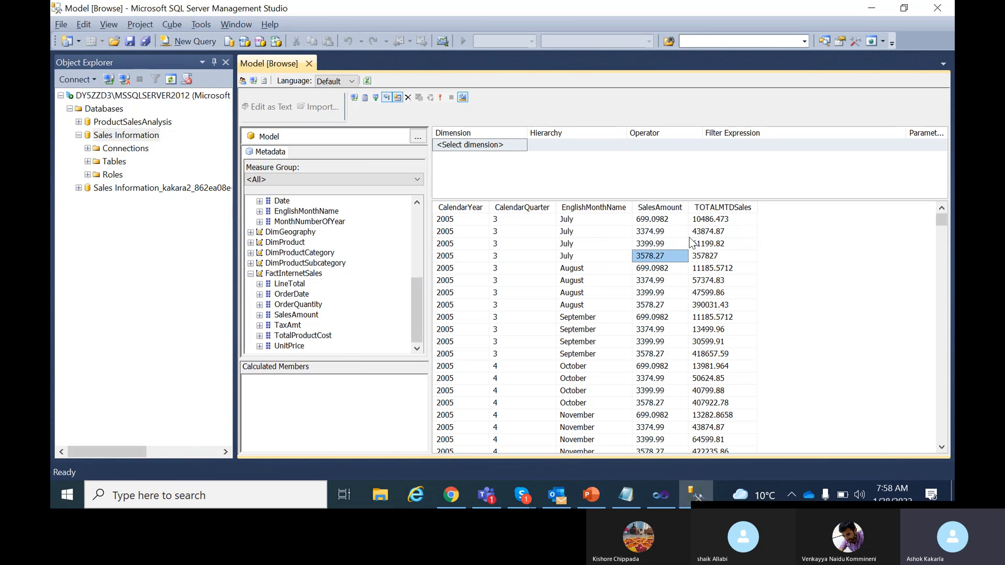
scroll(725, 366, down, 5)
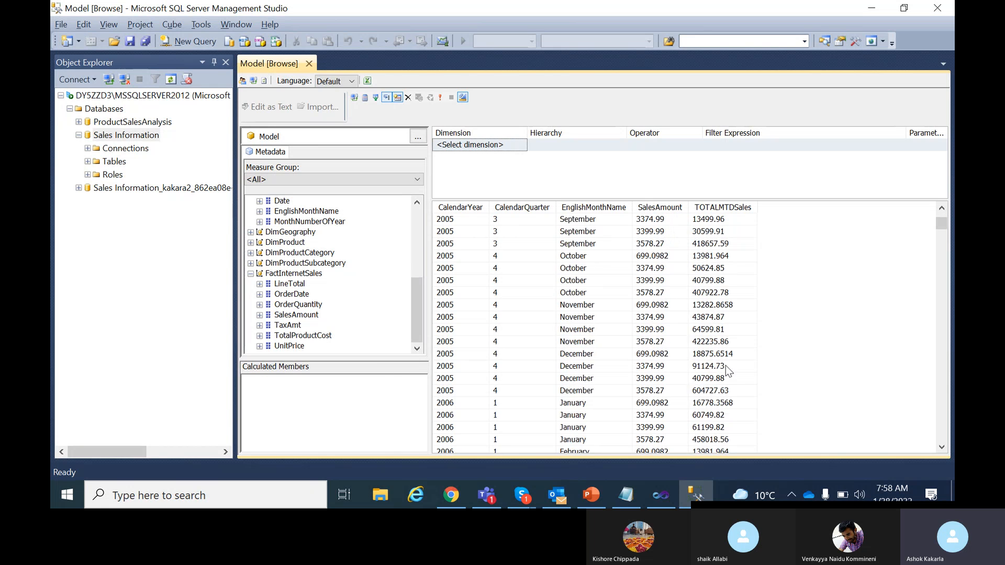
scroll(726, 370, up, 5)
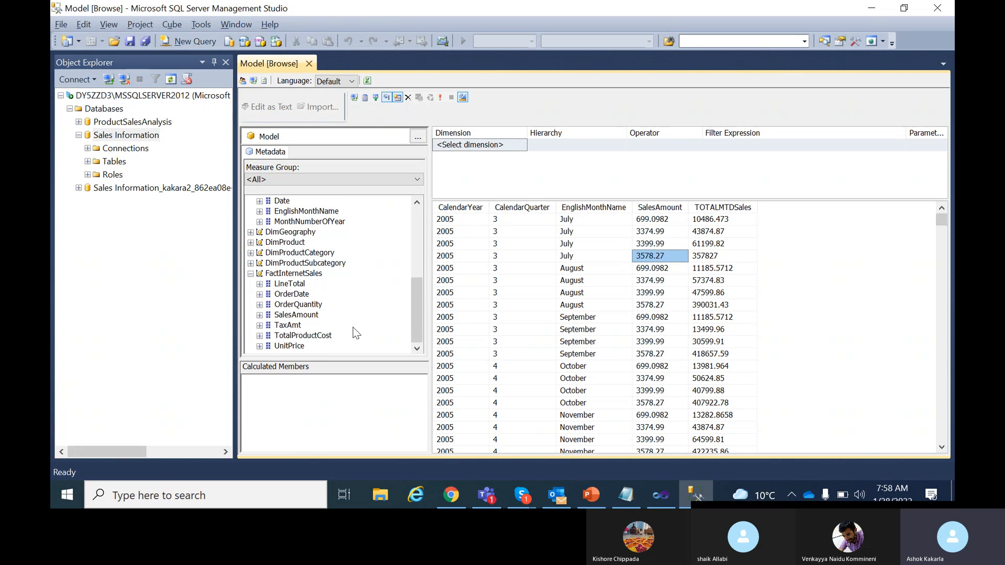
scroll(365, 321, up, 5)
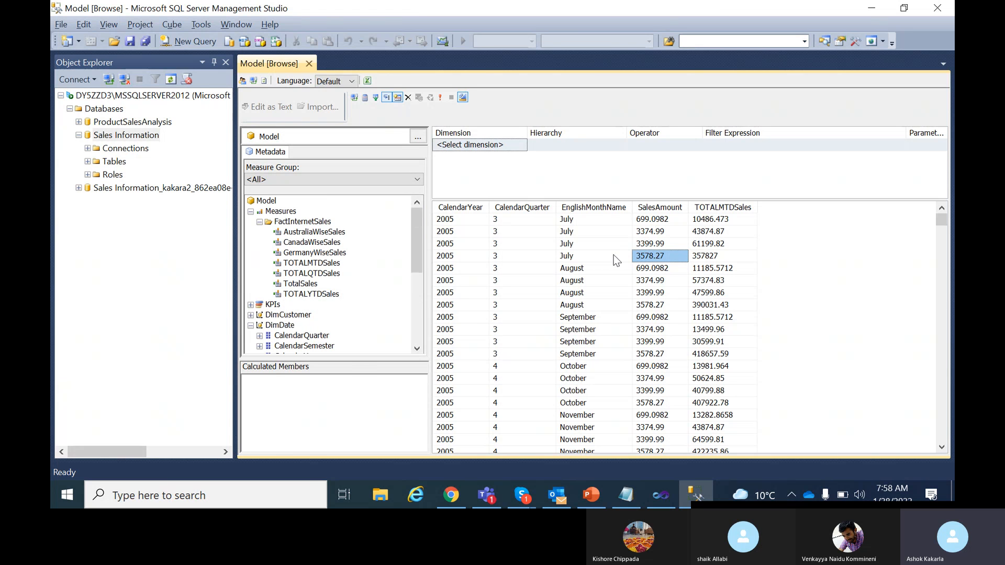
Replace SalesAmount with a widened TotalSales column and compare July–August 2005 against TOTALMTDSales.
drag(219, 317, 219, 317)
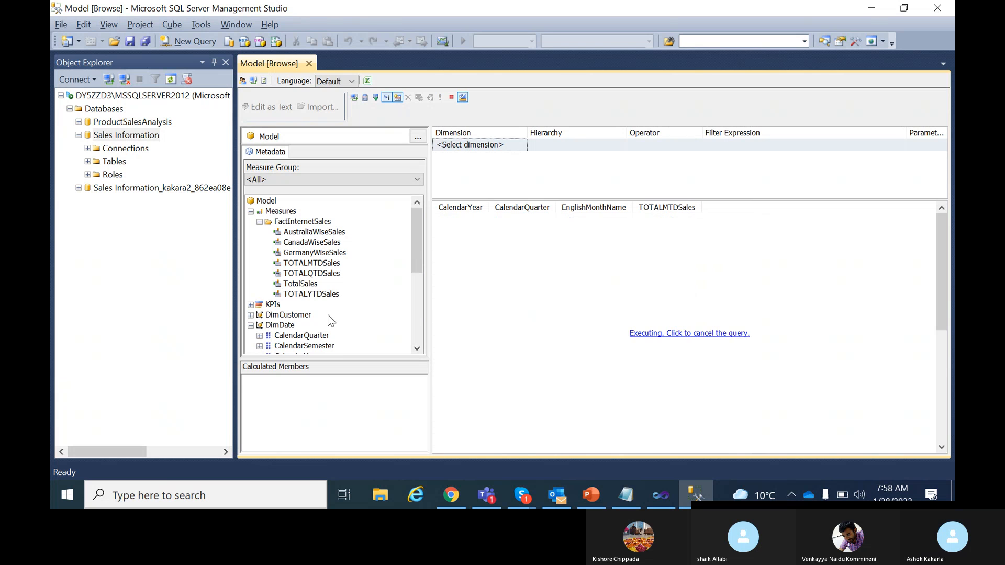
drag(301, 283, 640, 246)
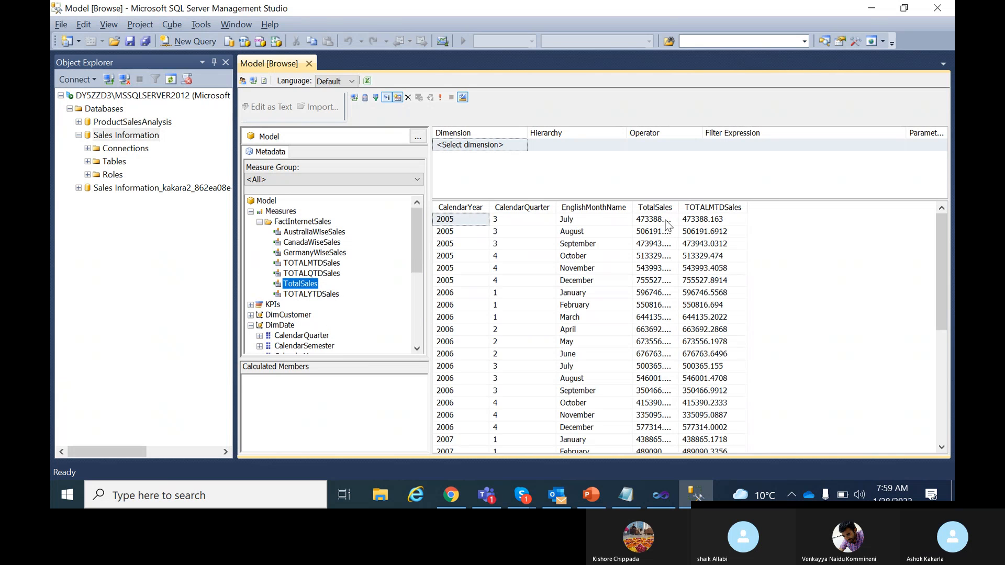
mouse_move(678, 207)
mouse_down()
mouse_move(704, 210)
mouse_move(696, 211)
mouse_up()
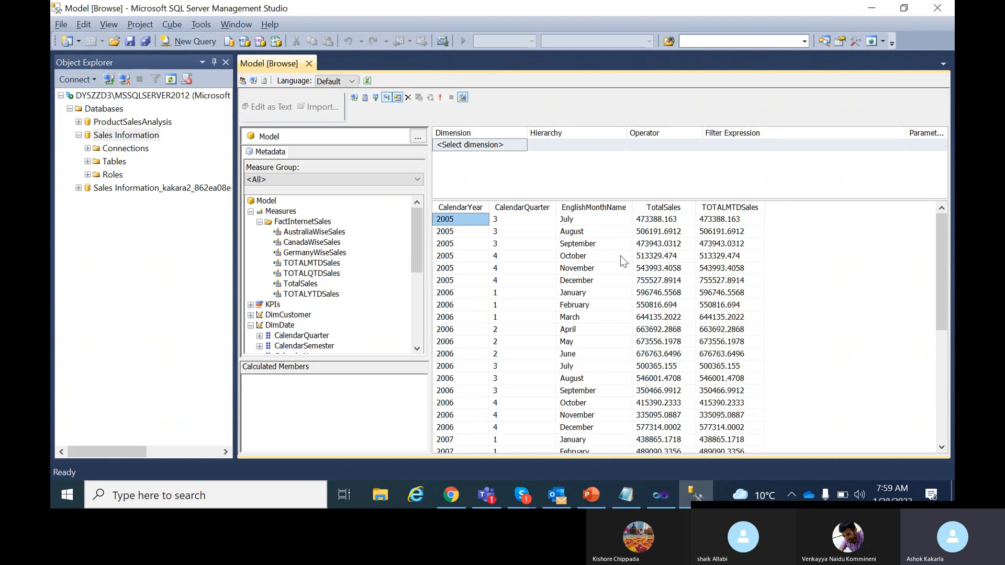
click(594, 221)
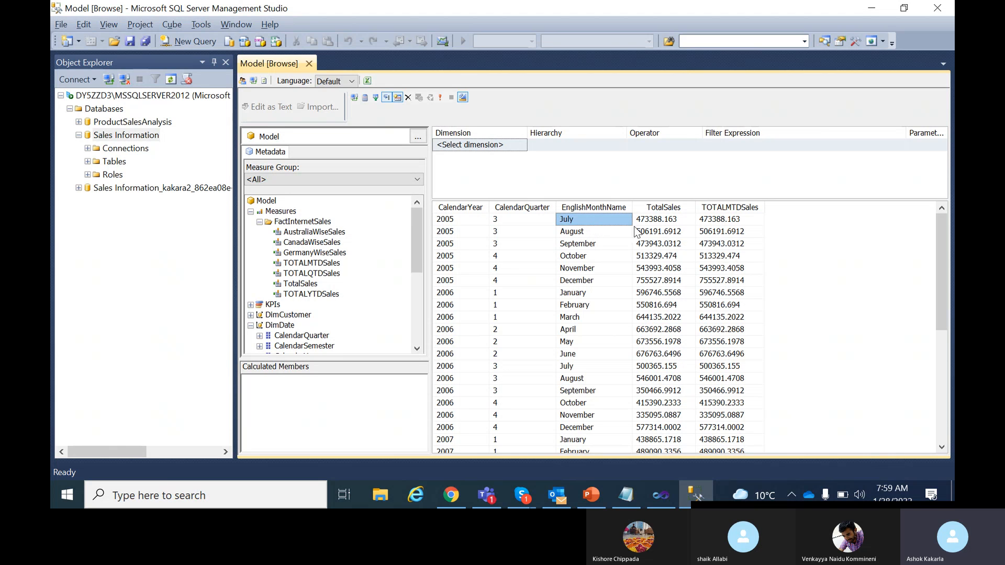
click(665, 222)
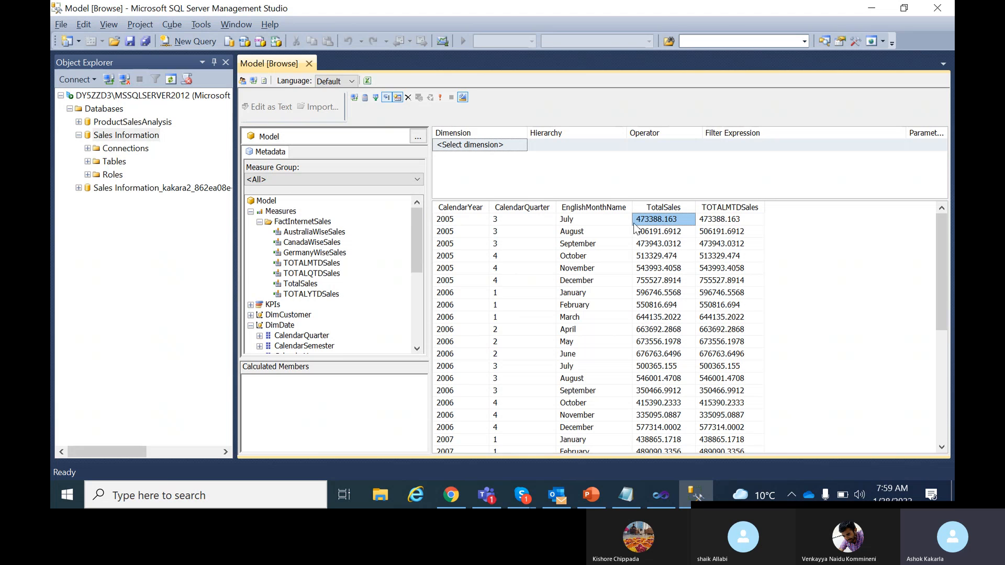
click(602, 232)
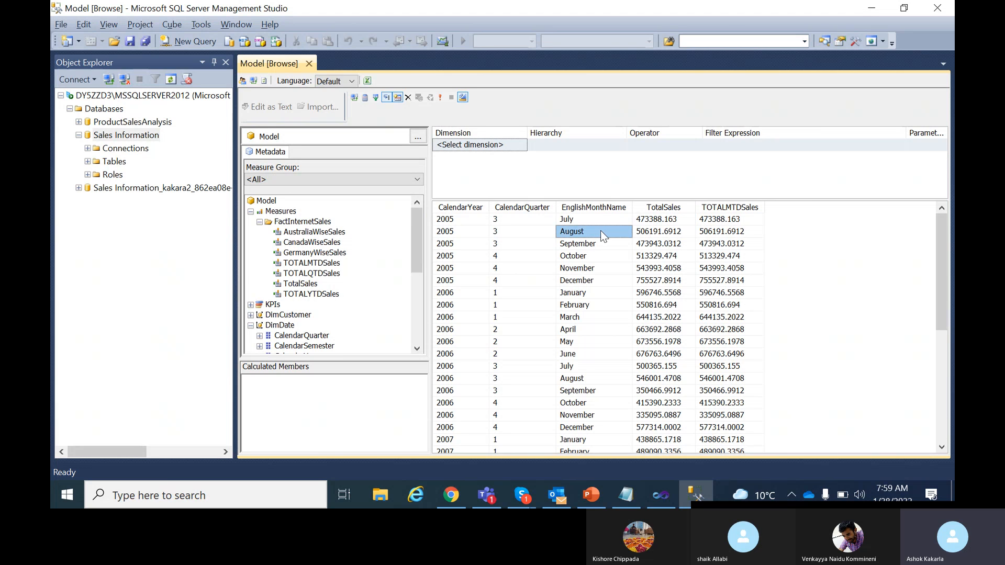
click(668, 236)
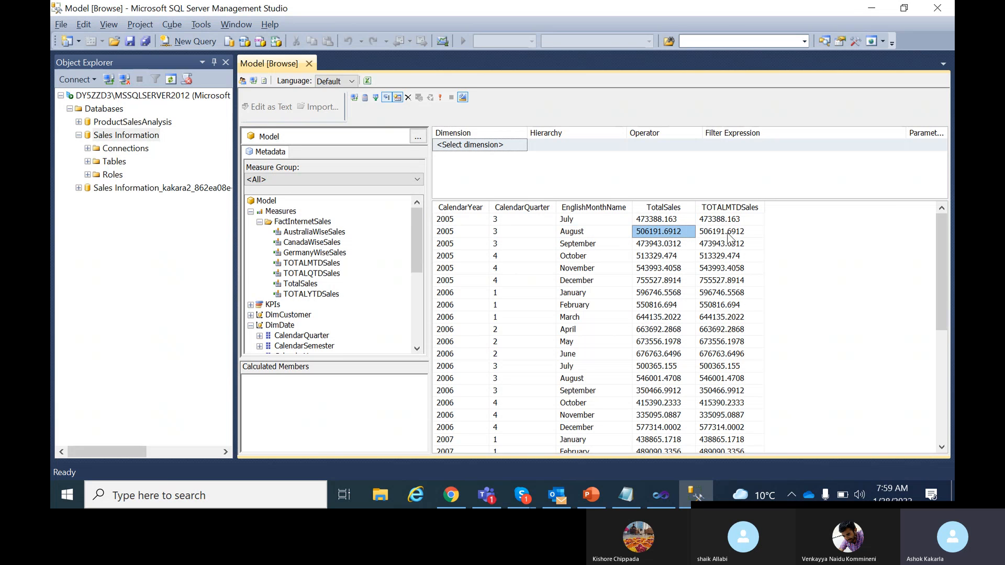
click(733, 234)
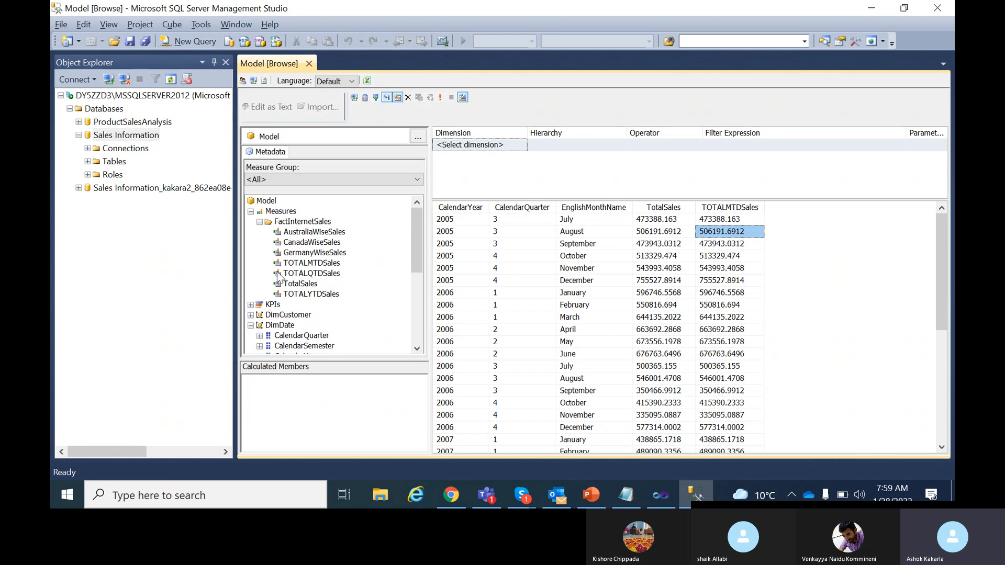
Add TOTALQTDSales after TOTALMTDSales and compare July–September 2005 month- and quarter-to-date values.
drag(319, 273, 768, 261)
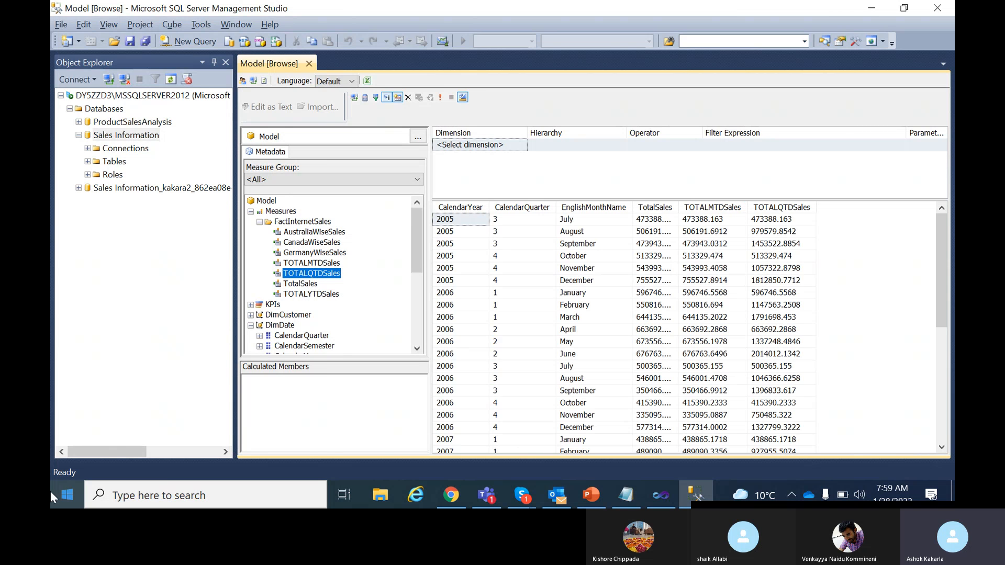
drag(679, 207, 692, 207)
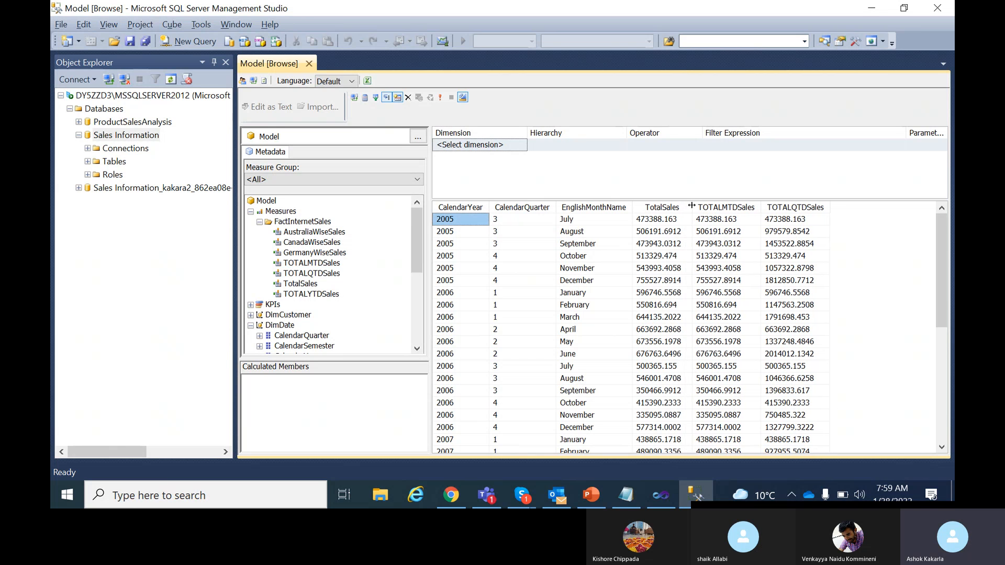
click(719, 222)
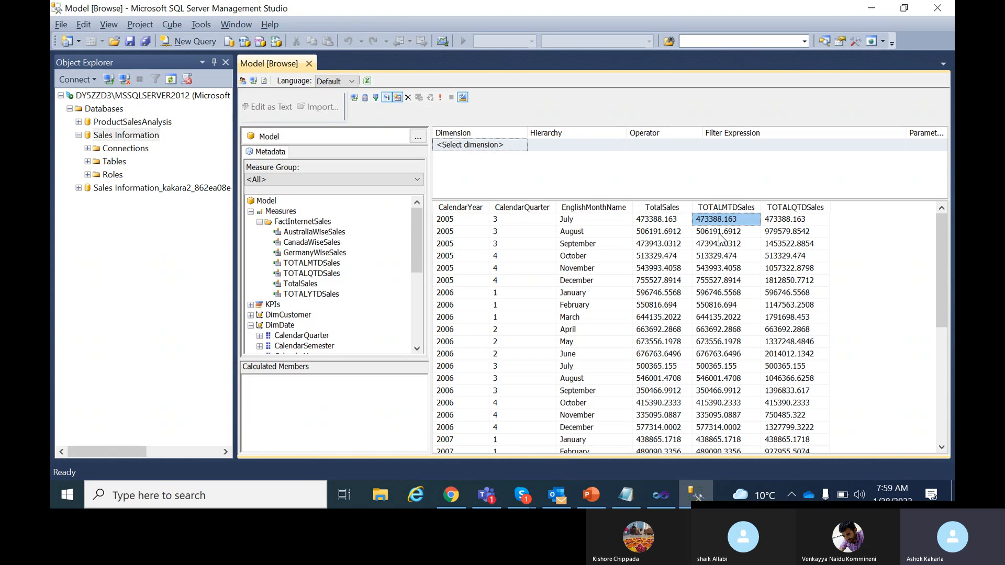
click(719, 233)
click(781, 237)
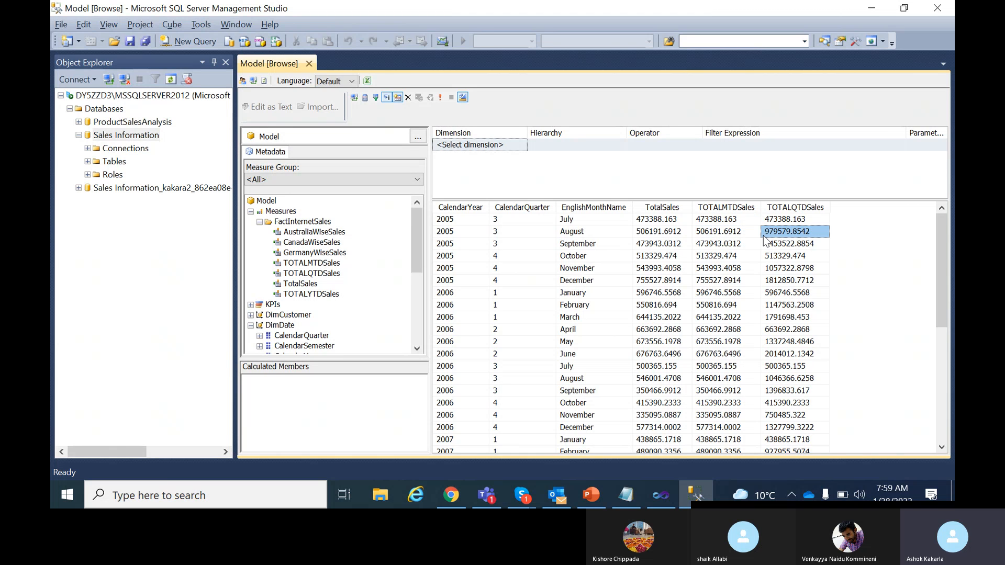
click(721, 246)
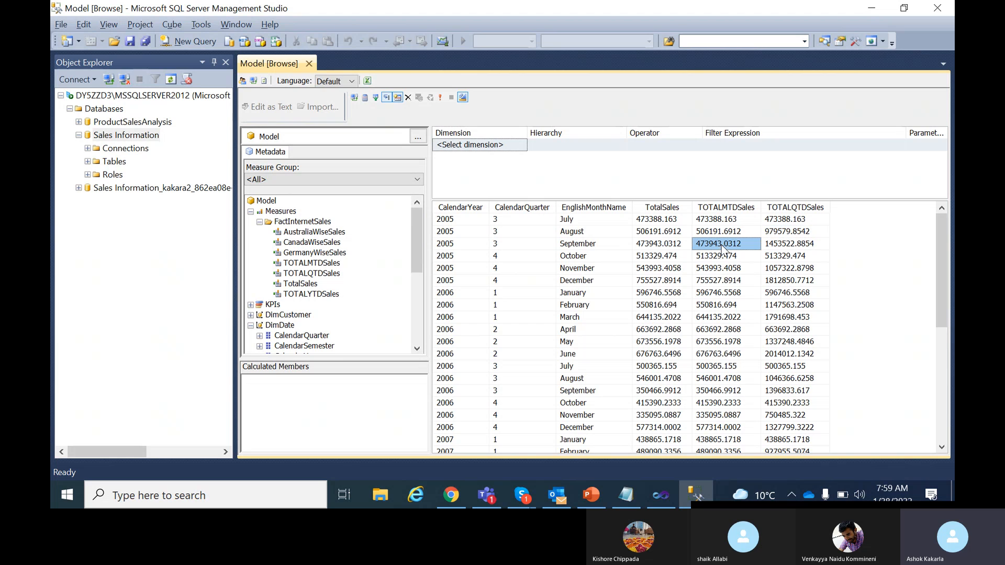
click(782, 247)
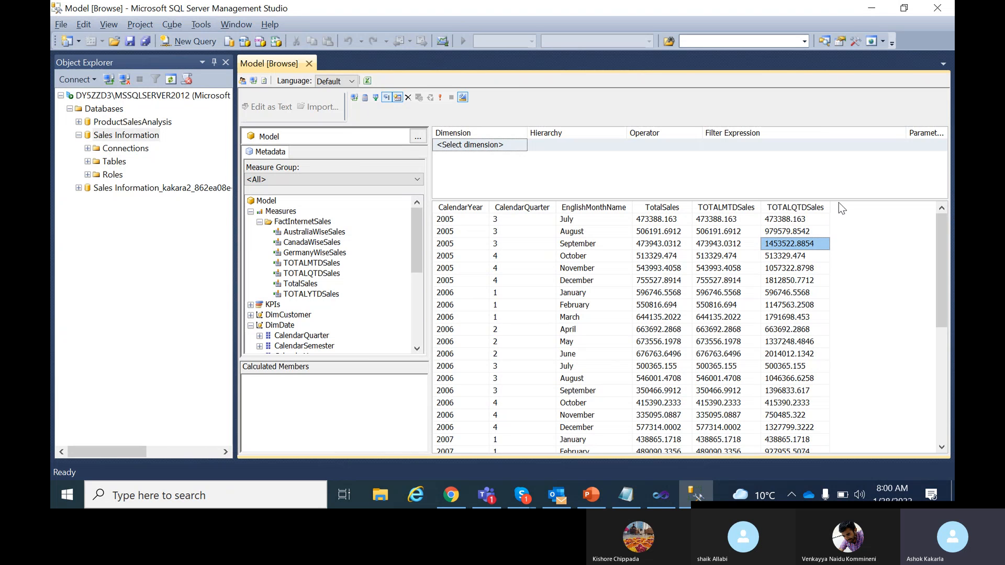
Walk through July–September 2005 TotalSales values against September's quarter-to-date total.
click(510, 221)
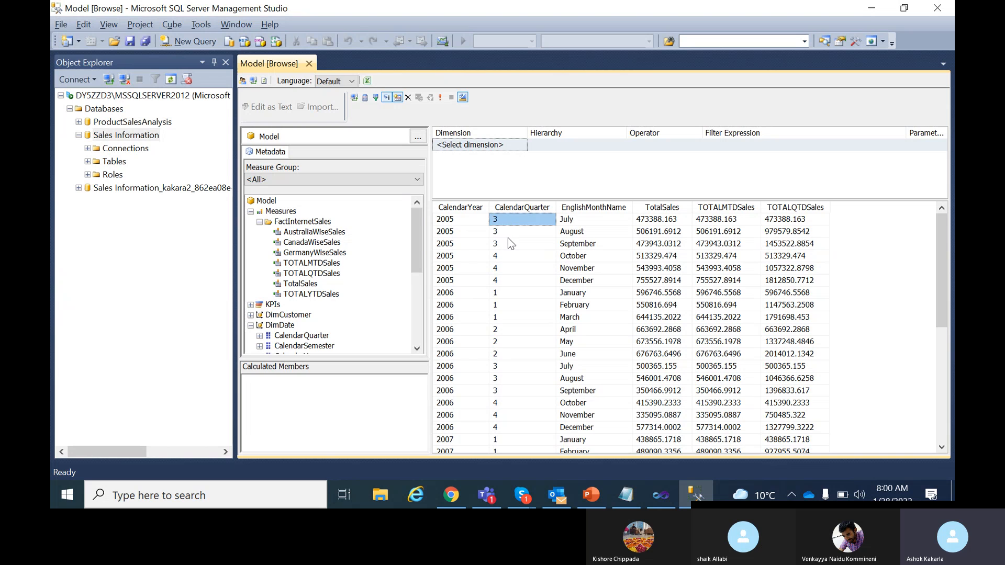
click(507, 239)
click(580, 219)
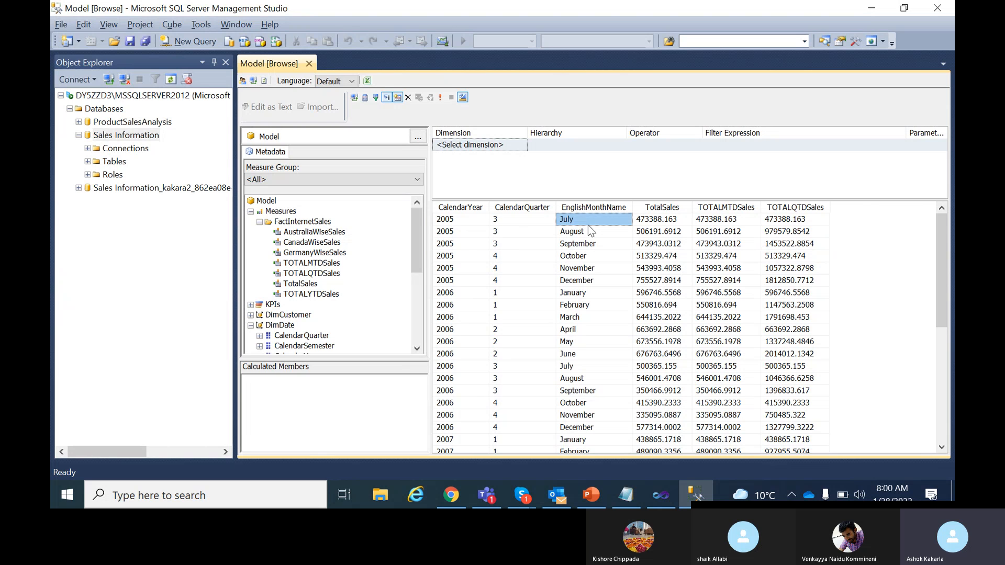
click(584, 233)
click(585, 243)
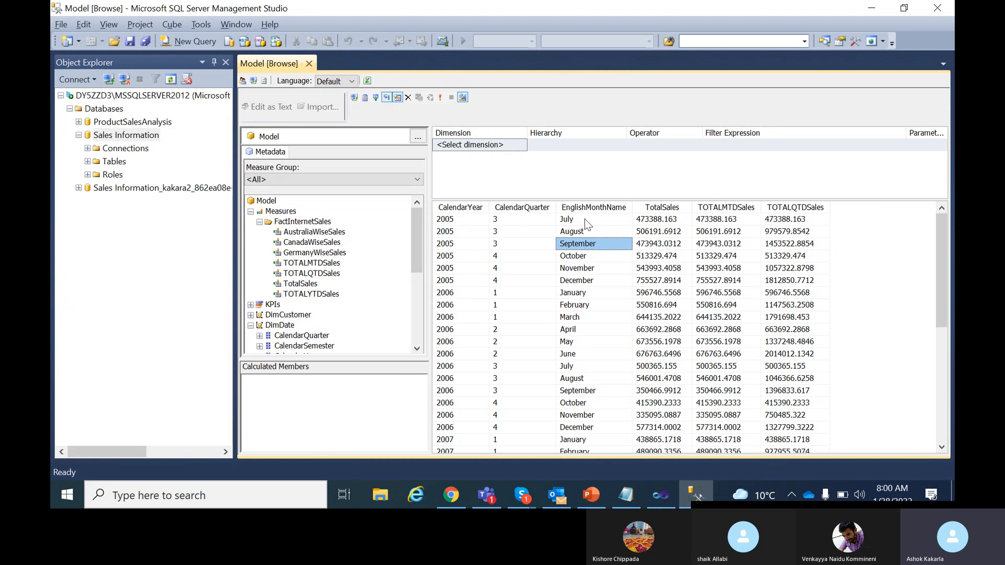
click(660, 223)
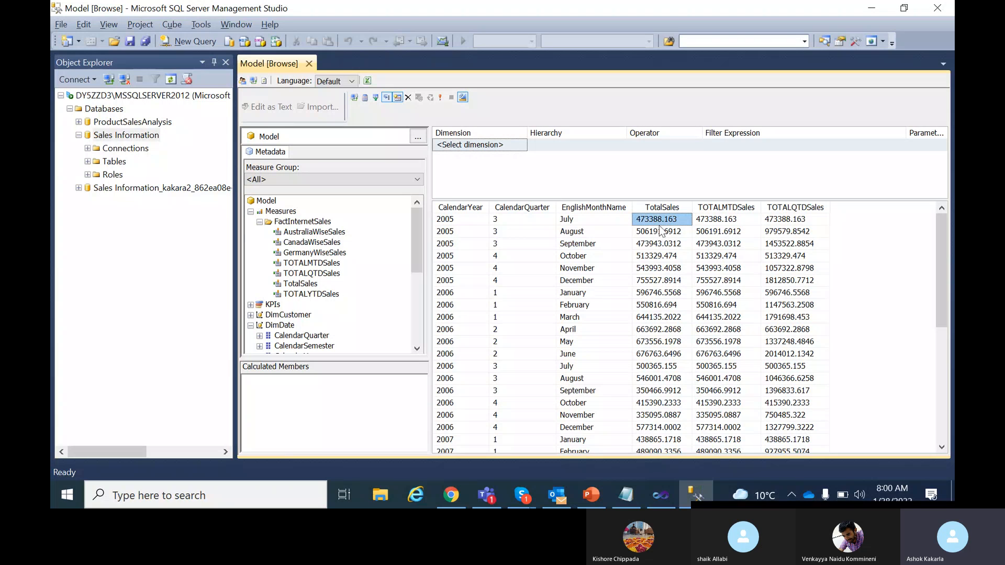
click(658, 232)
click(661, 244)
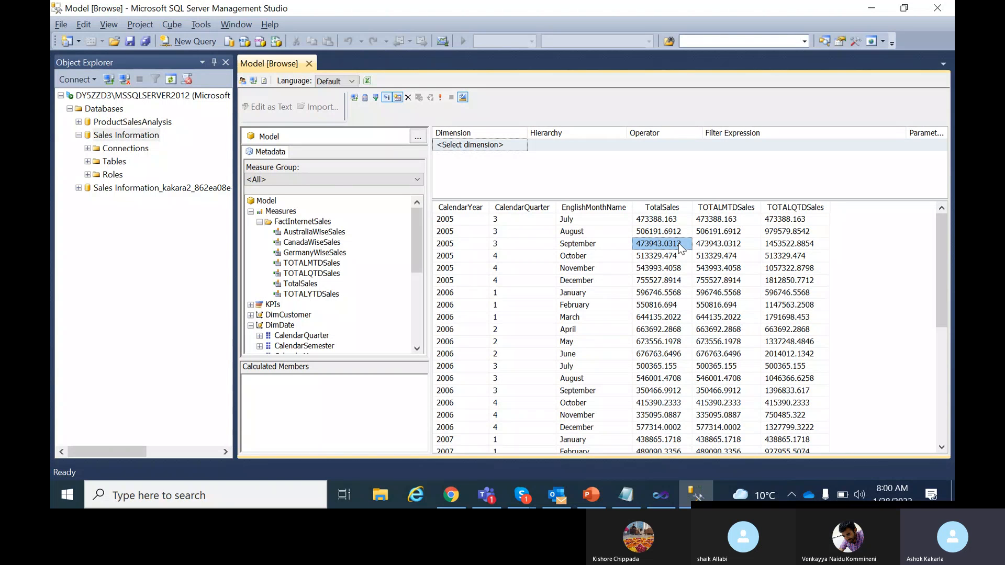
click(785, 245)
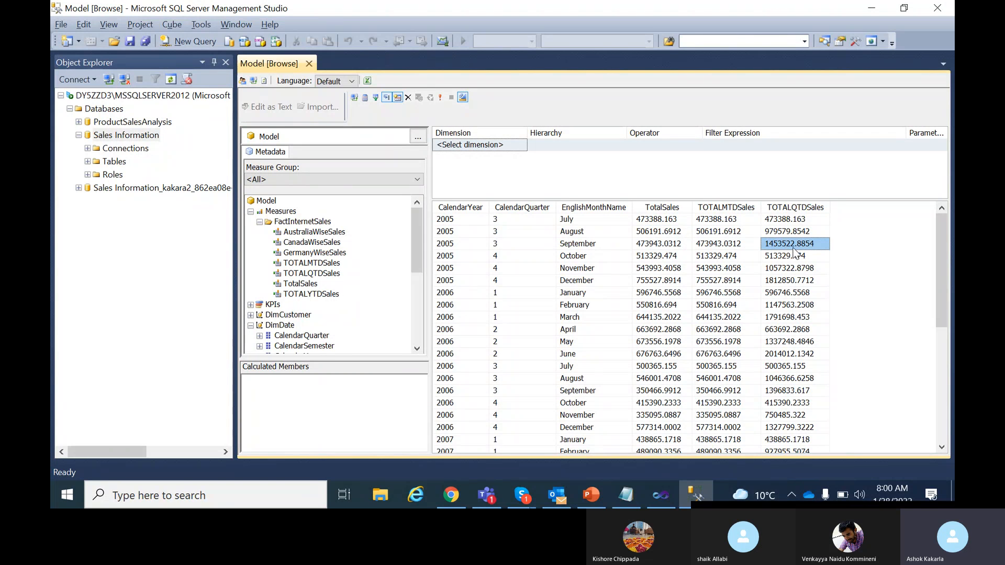
Walk through October–December 2005 TotalSales values against December's quarter-to-date total.
click(657, 256)
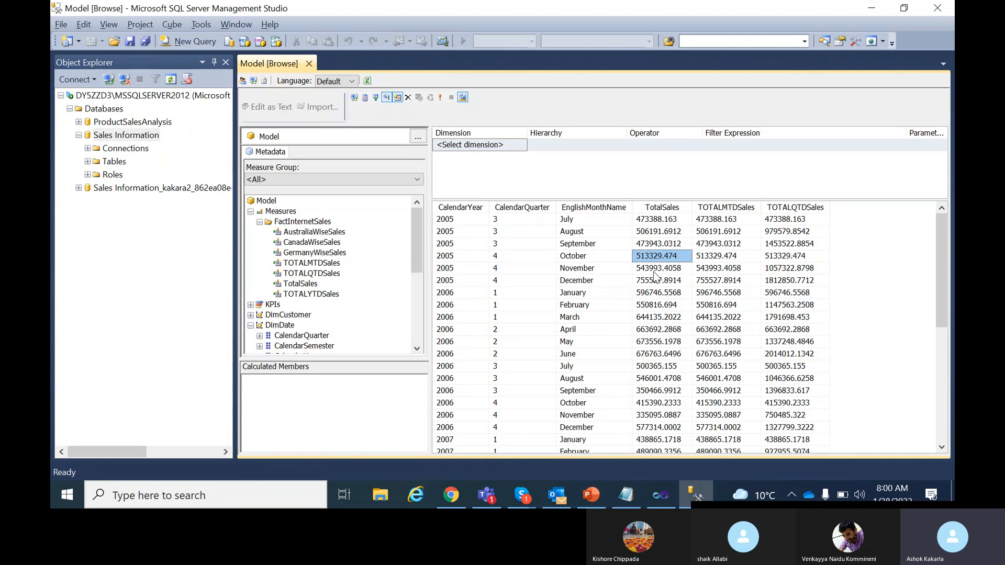
click(657, 268)
click(655, 281)
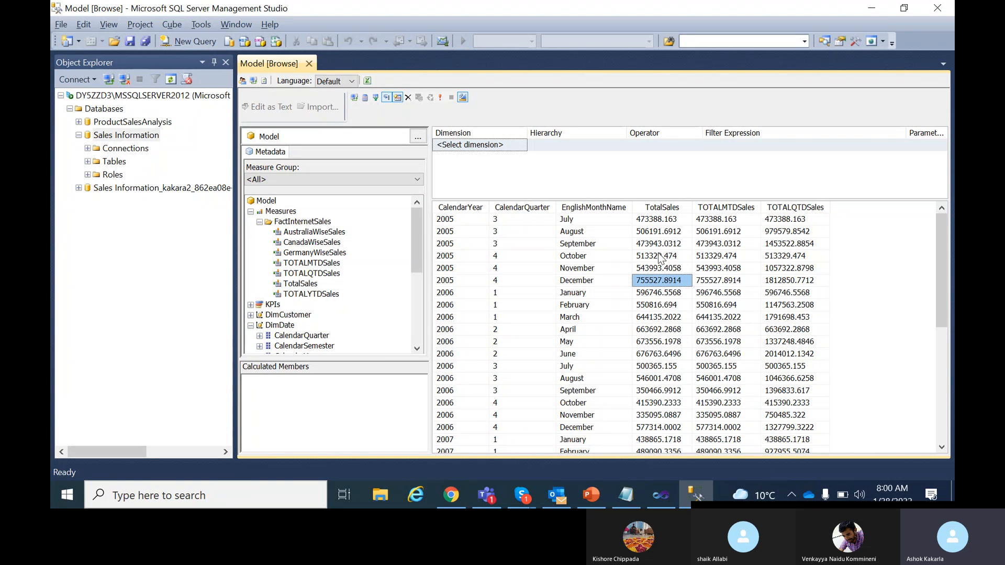
click(660, 256)
click(654, 270)
click(655, 283)
click(787, 282)
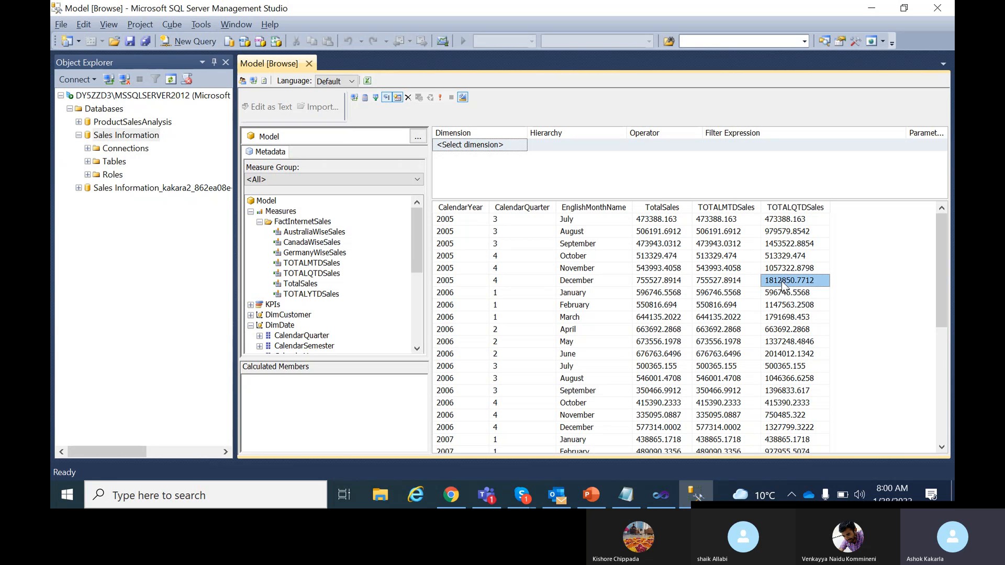
Walk through January–March 2006 TotalSales values against March's quarter-to-date total.
click(658, 294)
click(658, 307)
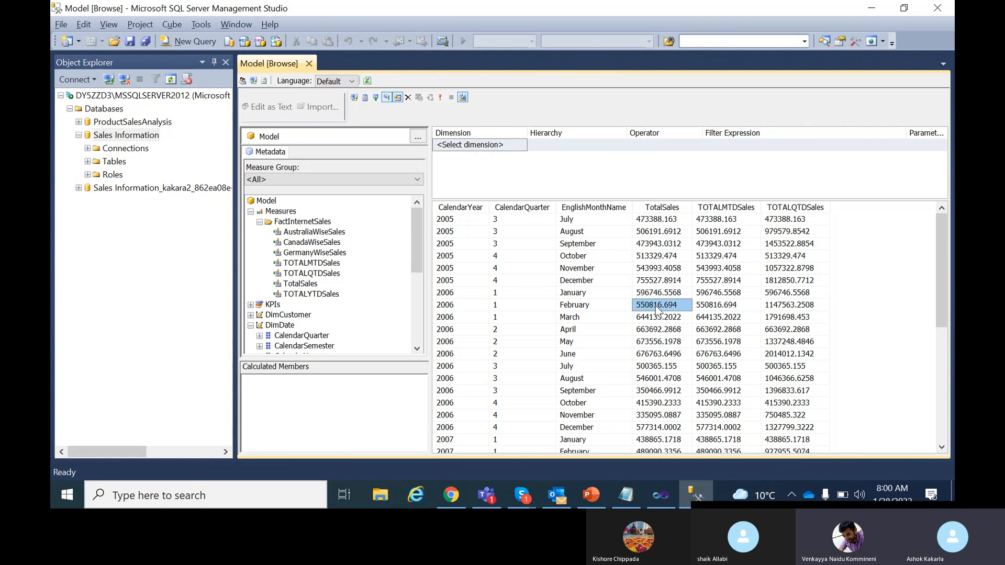
click(655, 319)
click(652, 293)
click(653, 306)
click(654, 317)
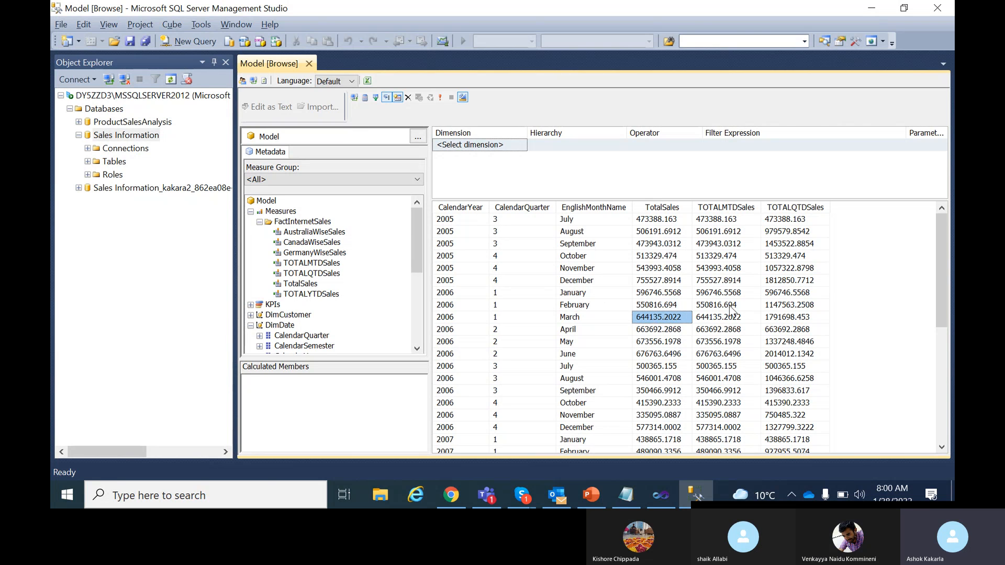
click(793, 318)
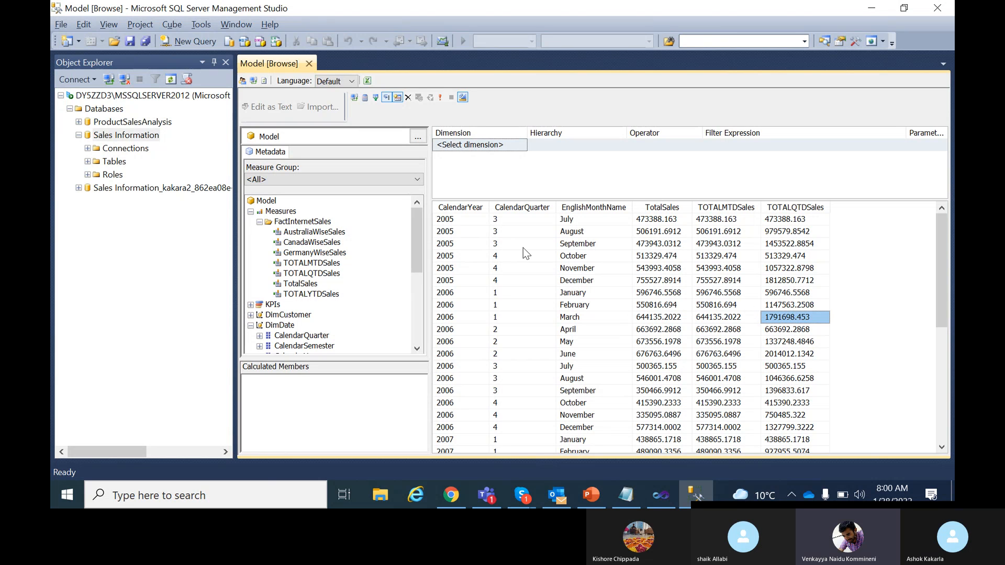
Add TOTALYTDSales to the grid and examine the January through December 2006 rows.
drag(329, 294, 847, 256)
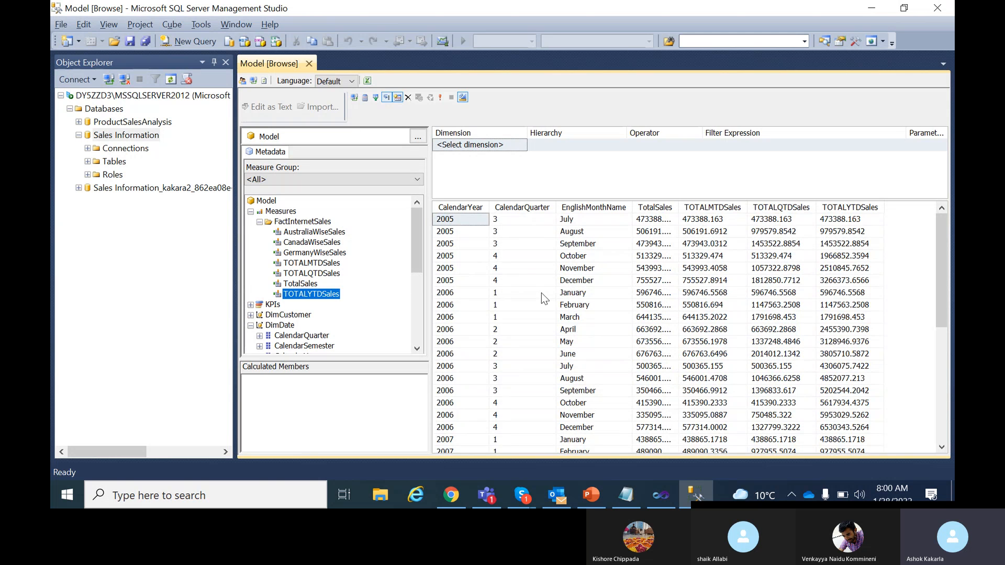
click(596, 296)
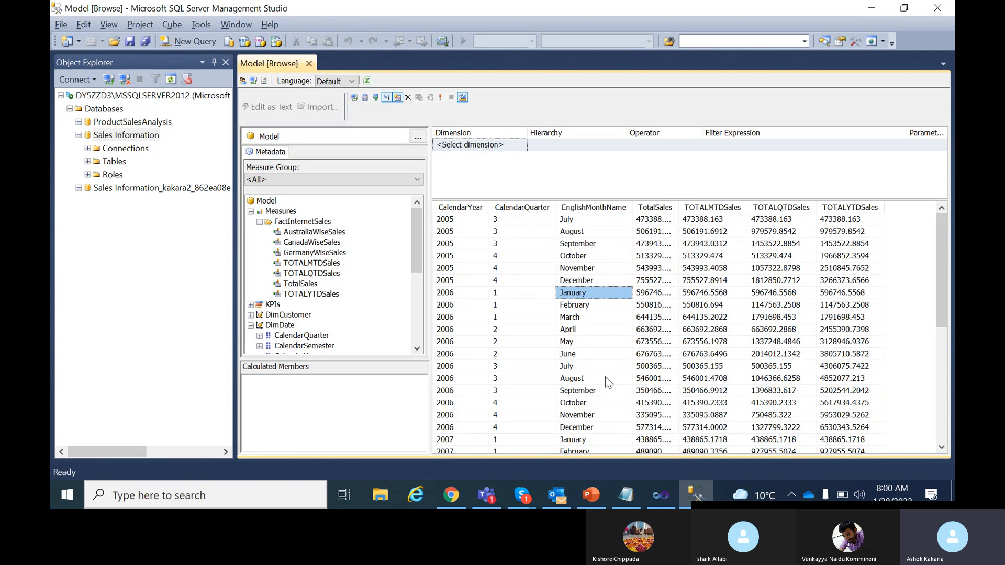
scroll(606, 378, down, 1)
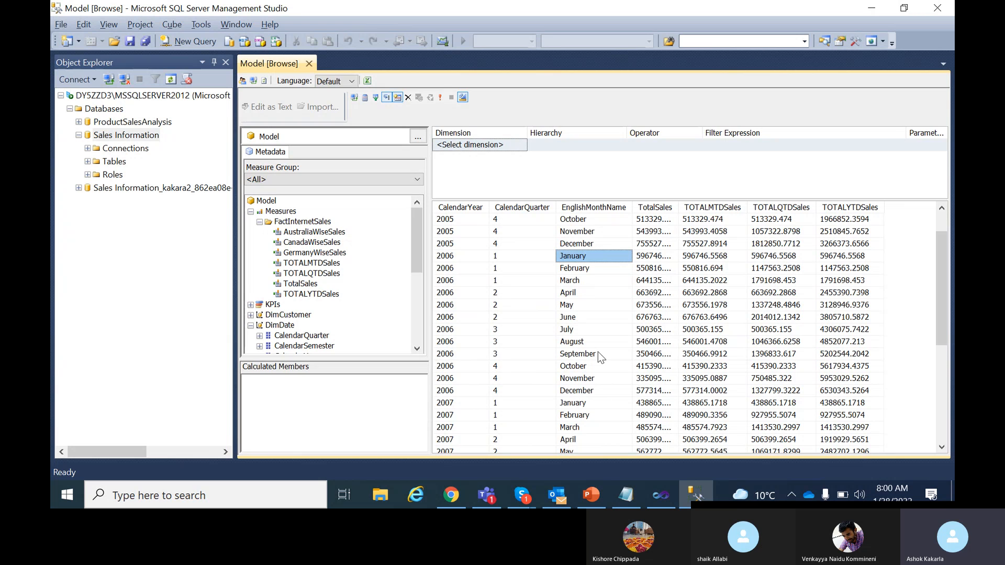
click(597, 391)
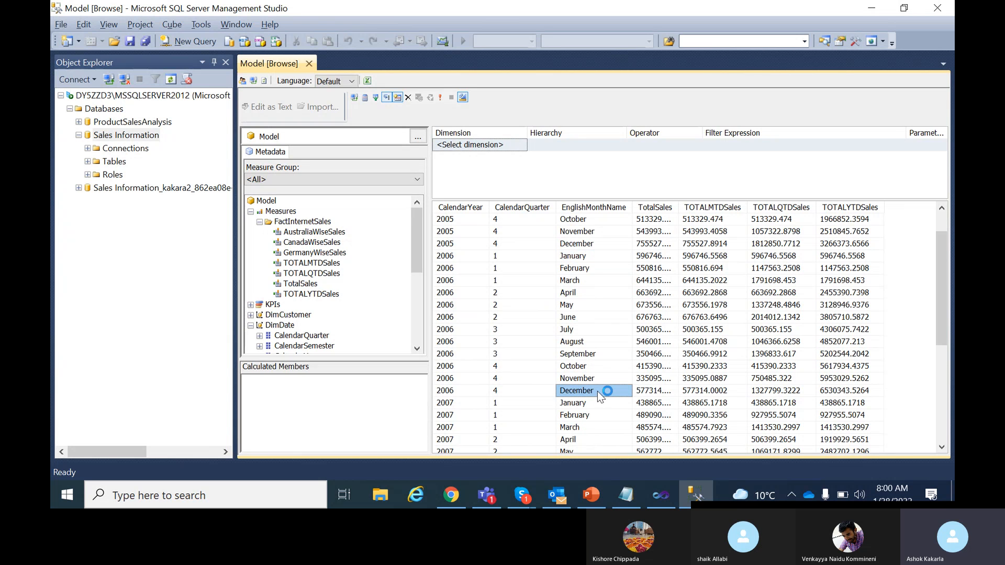
click(587, 257)
click(592, 268)
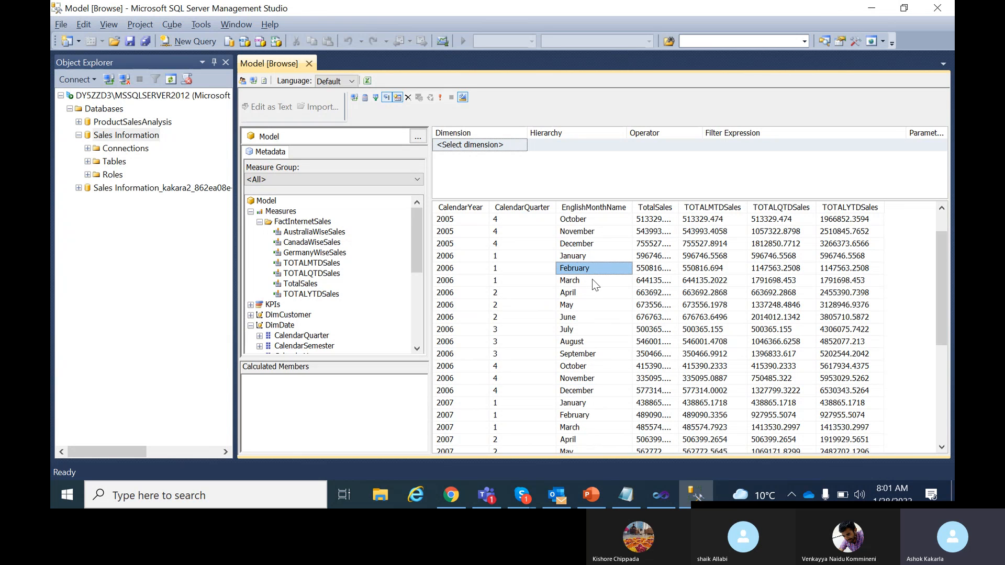
click(592, 279)
click(593, 391)
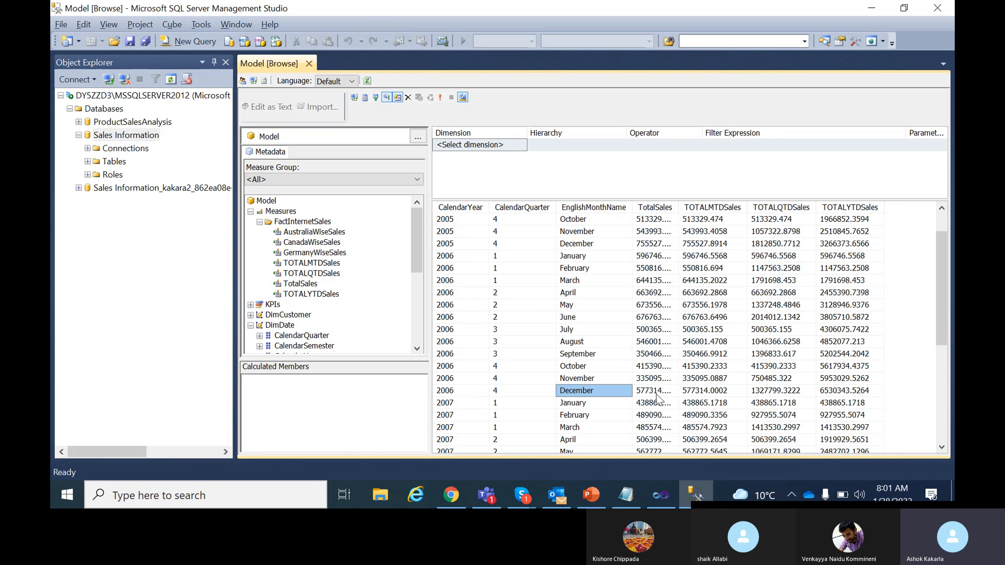
Autofit TotalSales and compare January and December 2006 TotalSales with the TOTALYTDSales running total.
double_click(678, 203)
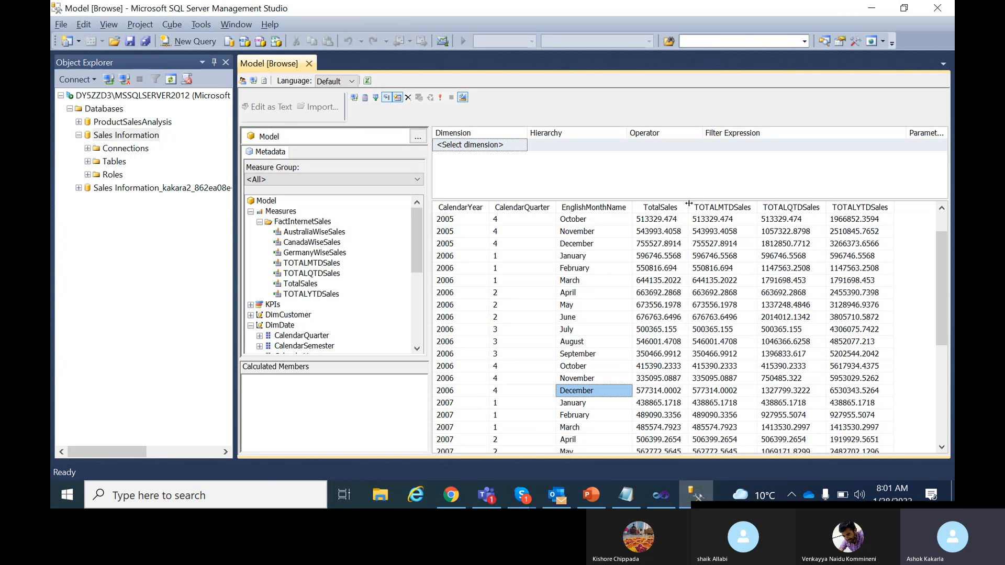
click(591, 256)
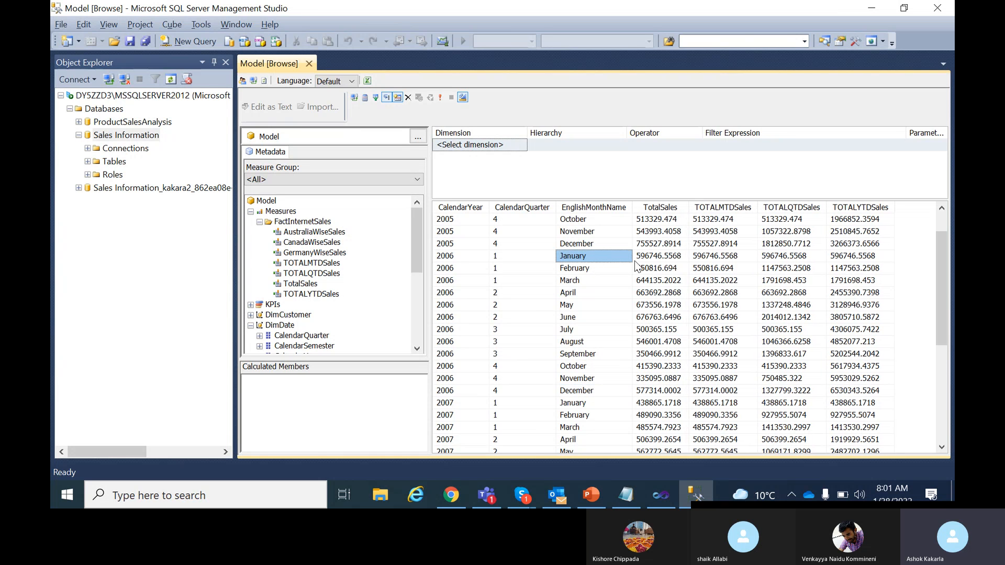
click(653, 256)
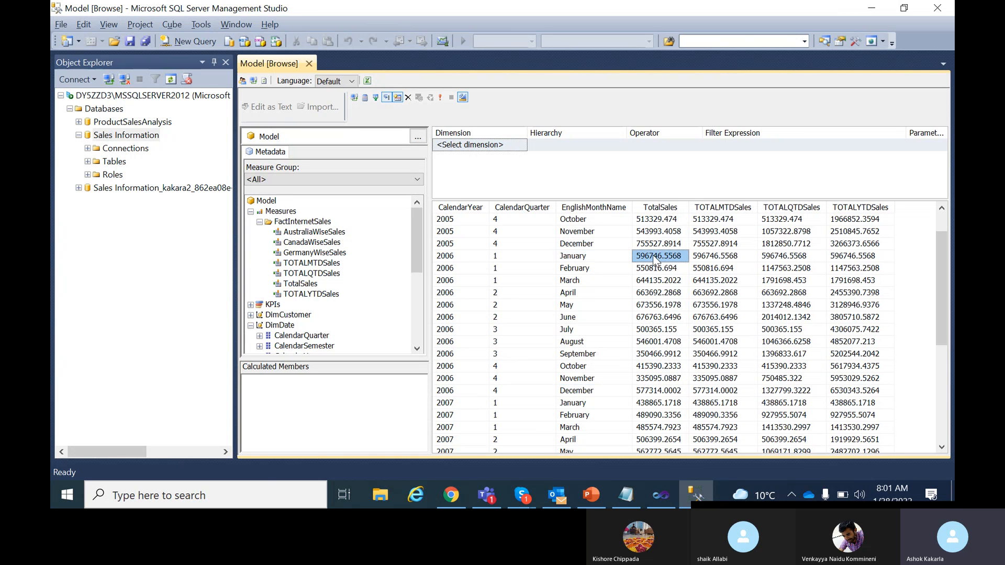
click(659, 391)
click(848, 392)
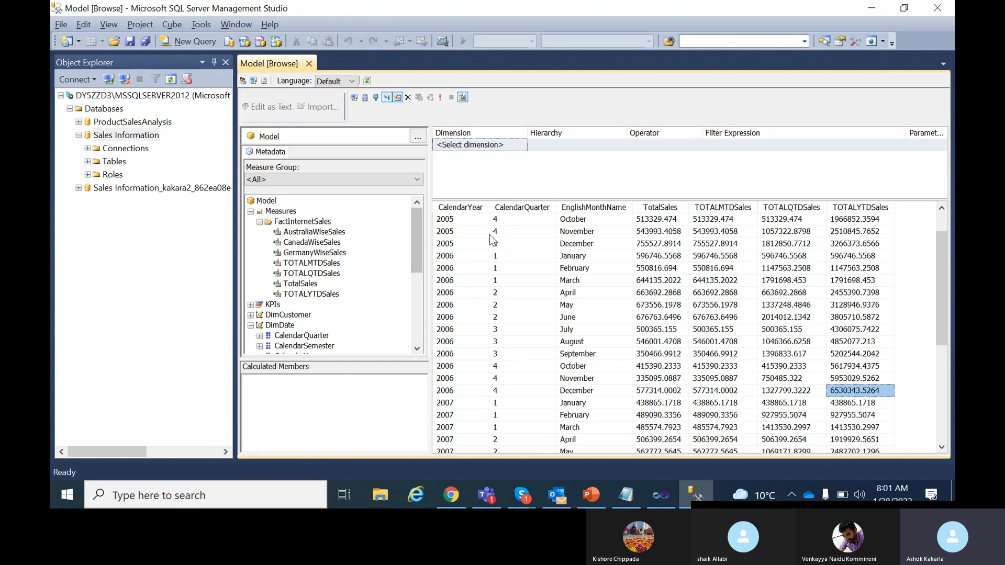
Filter the browse results to CalendarYear 2005, then switch to the Visual Studio model.
drag(417, 237, 409, 277)
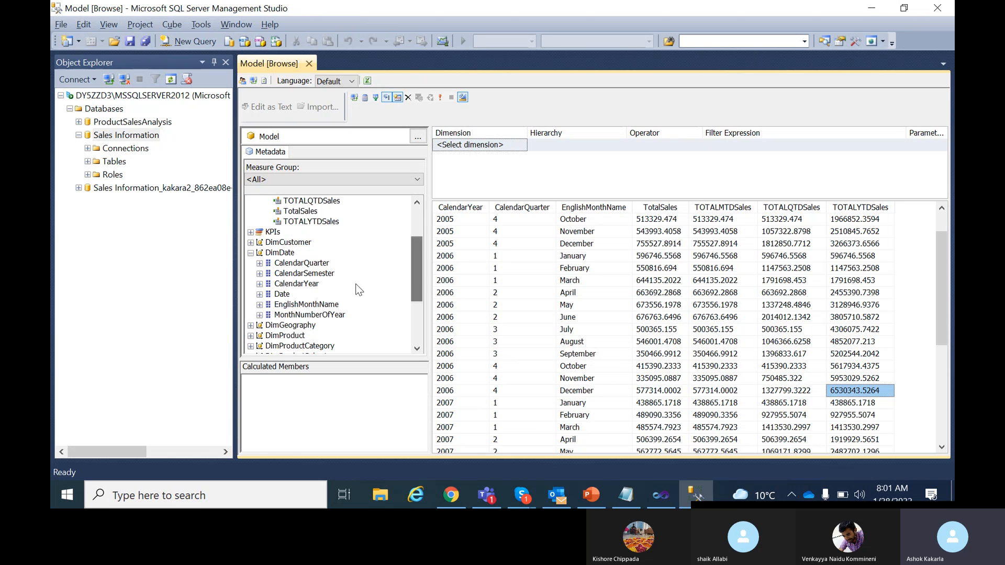
click(313, 276)
drag(308, 283, 518, 152)
click(720, 140)
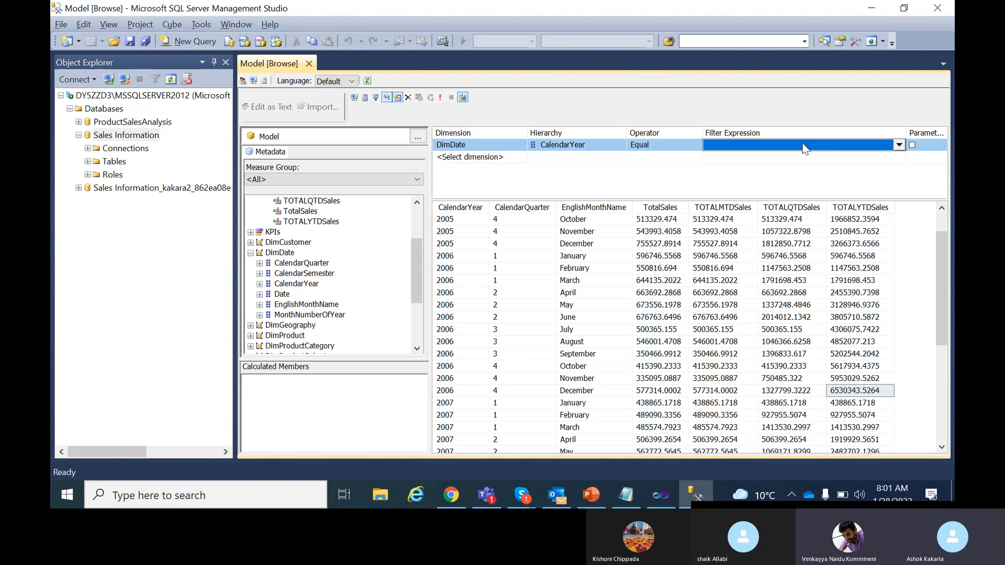
click(898, 145)
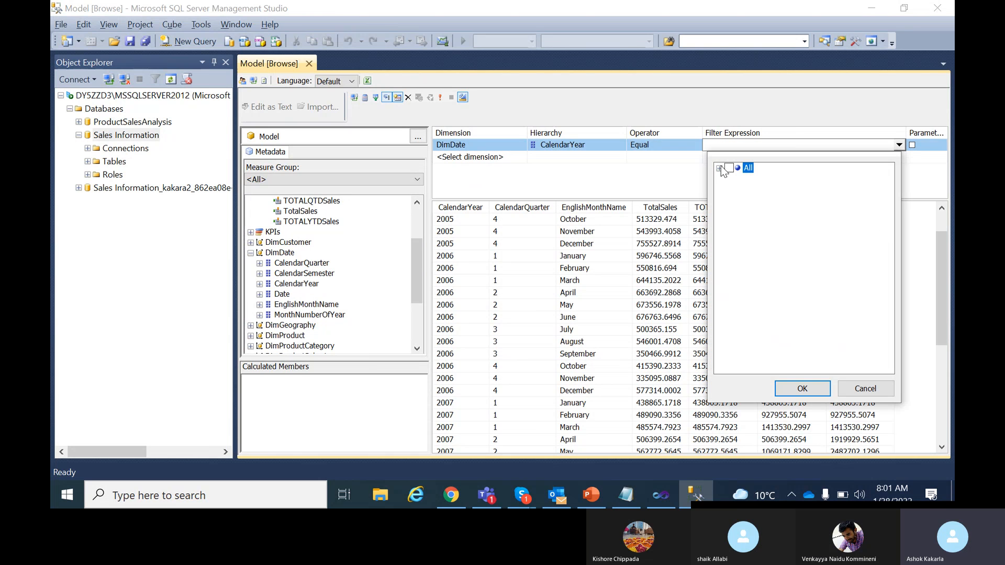
click(719, 168)
click(738, 178)
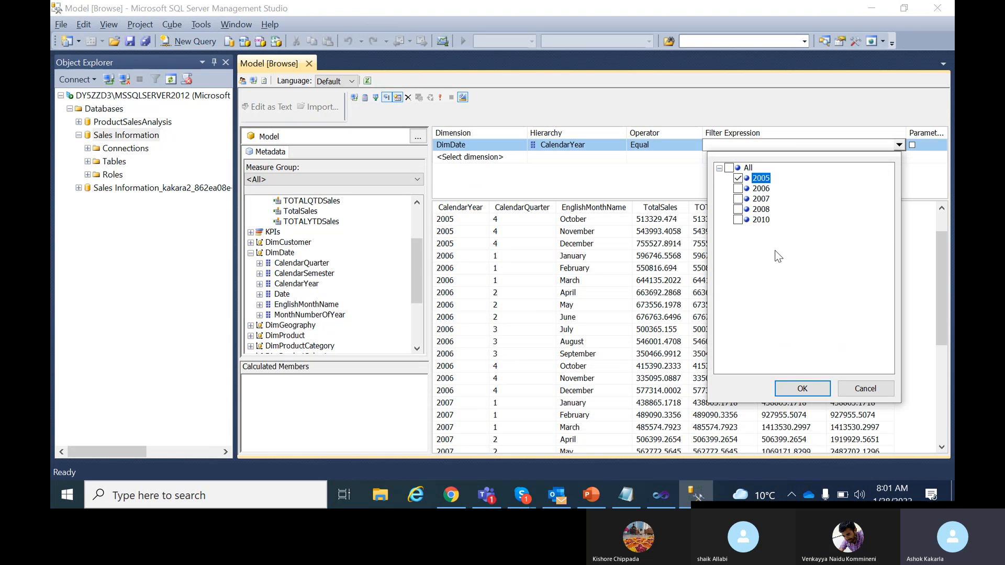
click(806, 390)
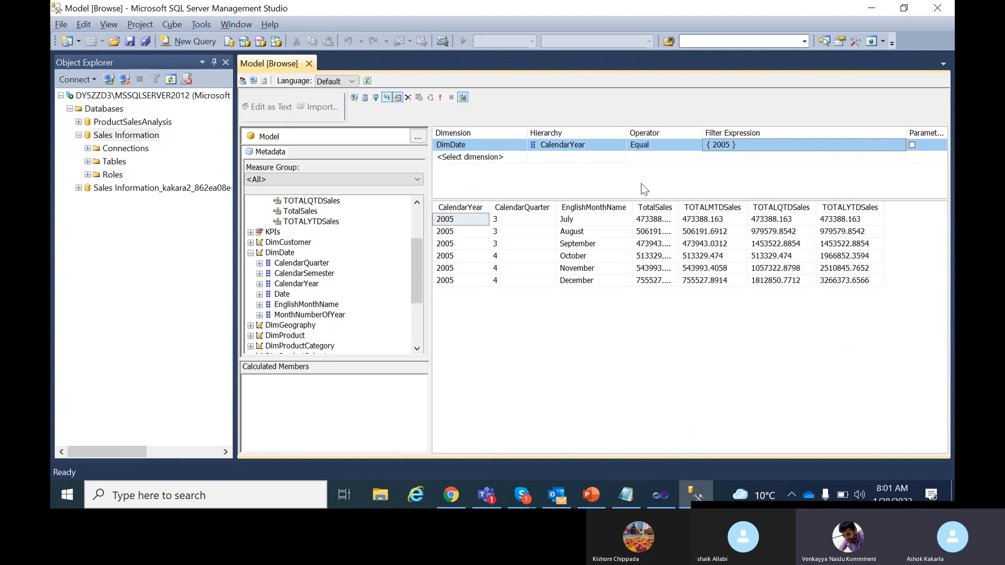
click(649, 498)
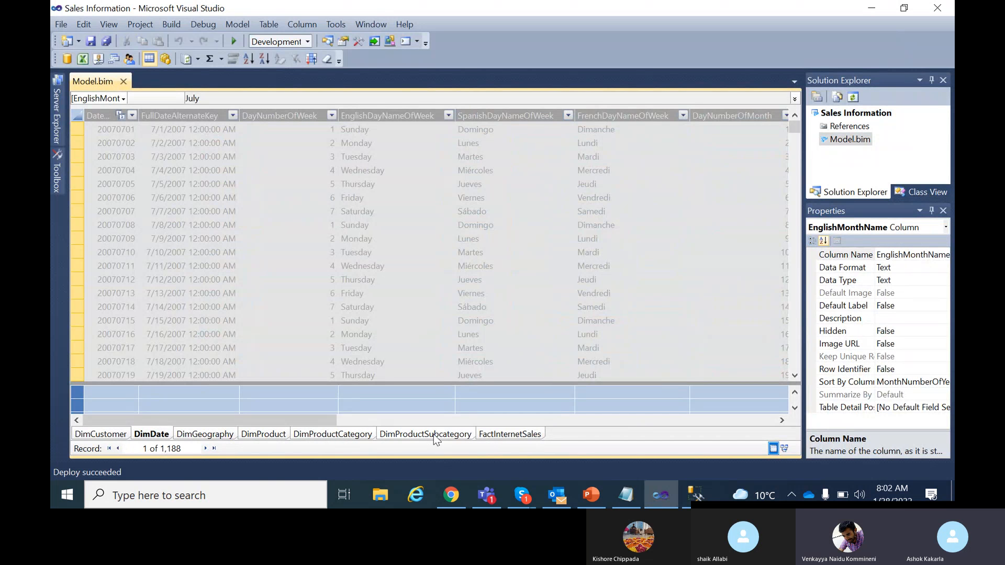
Add a DimProduct calculated column =RELATED(DimProductSubcategory[EnglishProductSubcategoryName]).
click(510, 435)
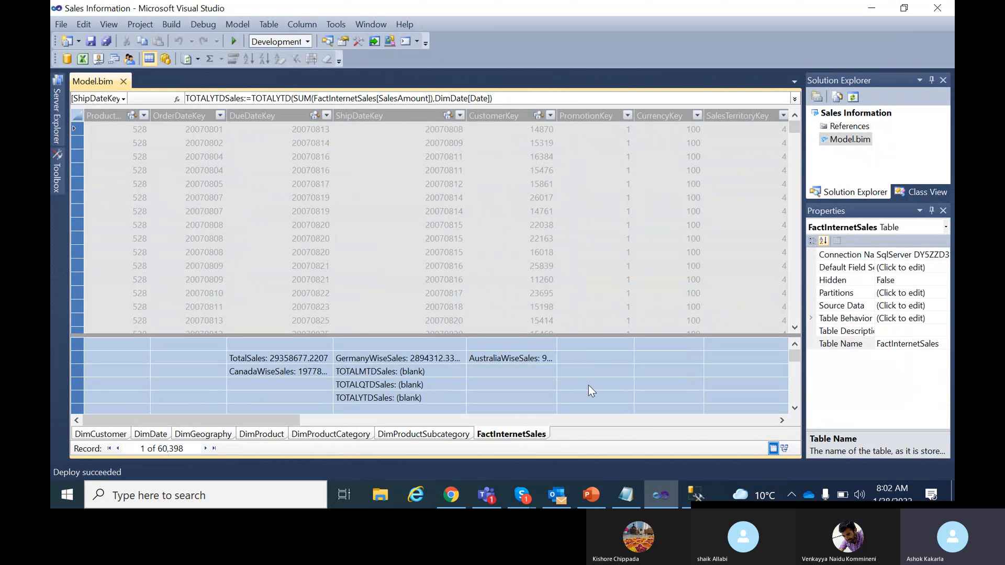
click(259, 435)
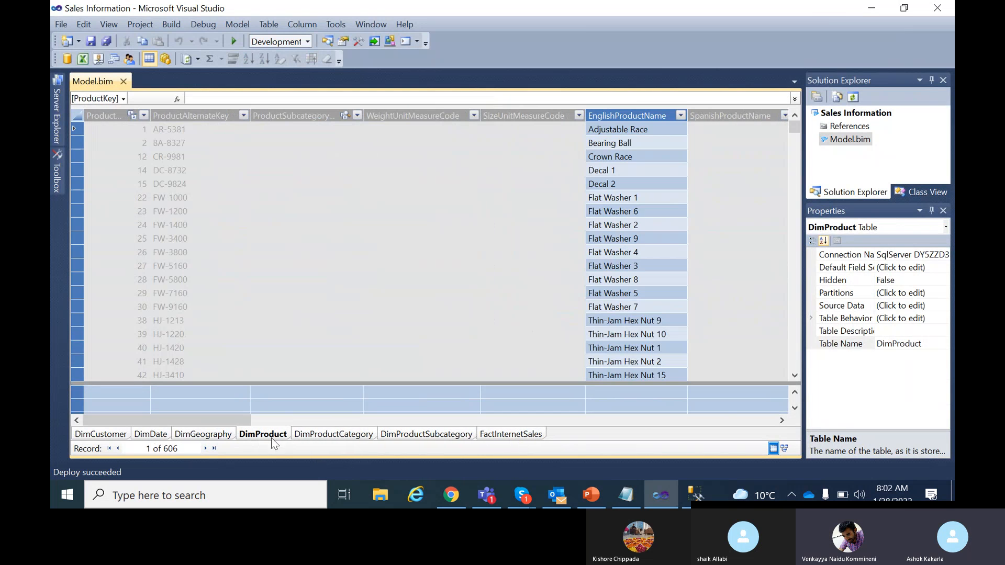
drag(218, 418, 748, 397)
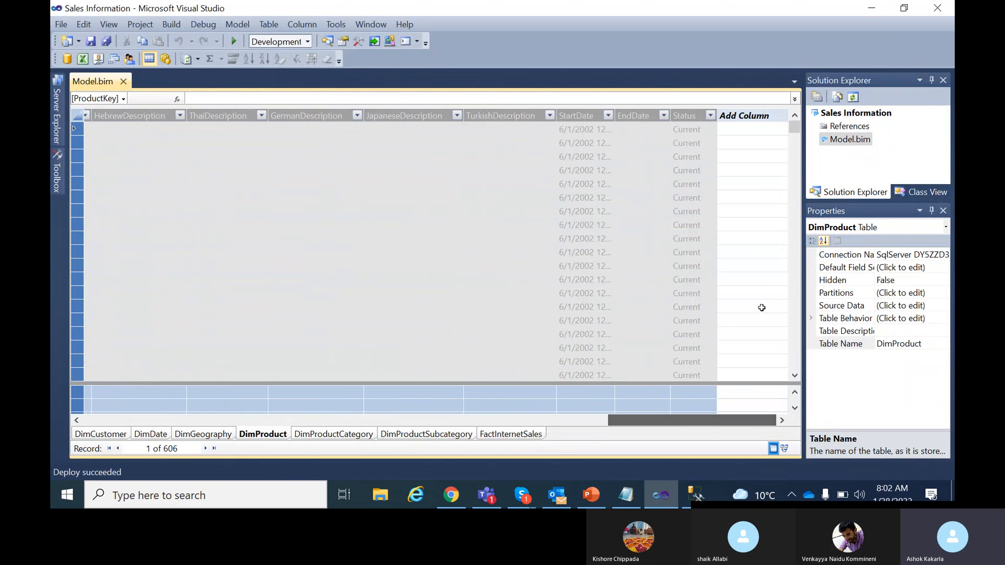
click(749, 128)
click(529, 98)
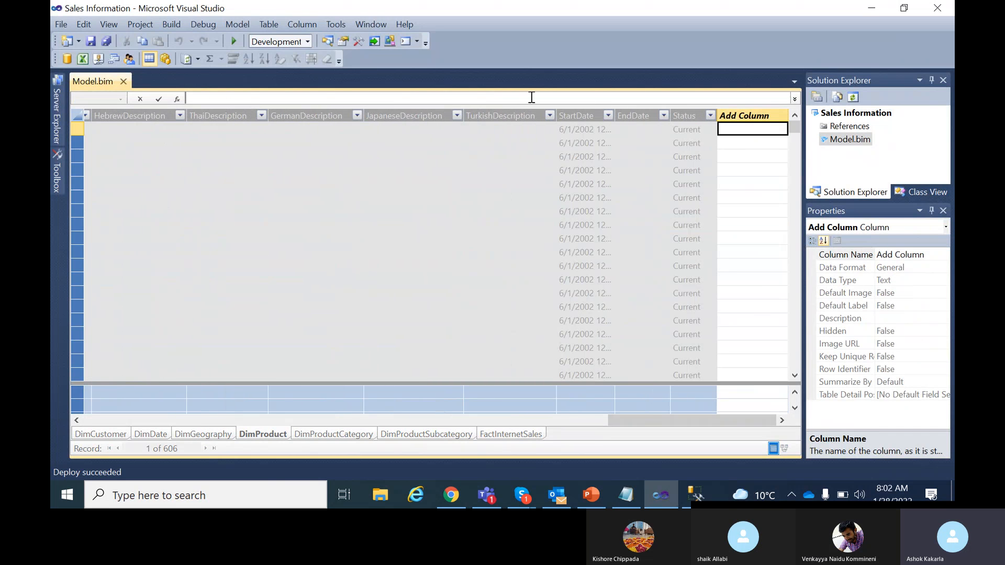
text(=)
text(REL)
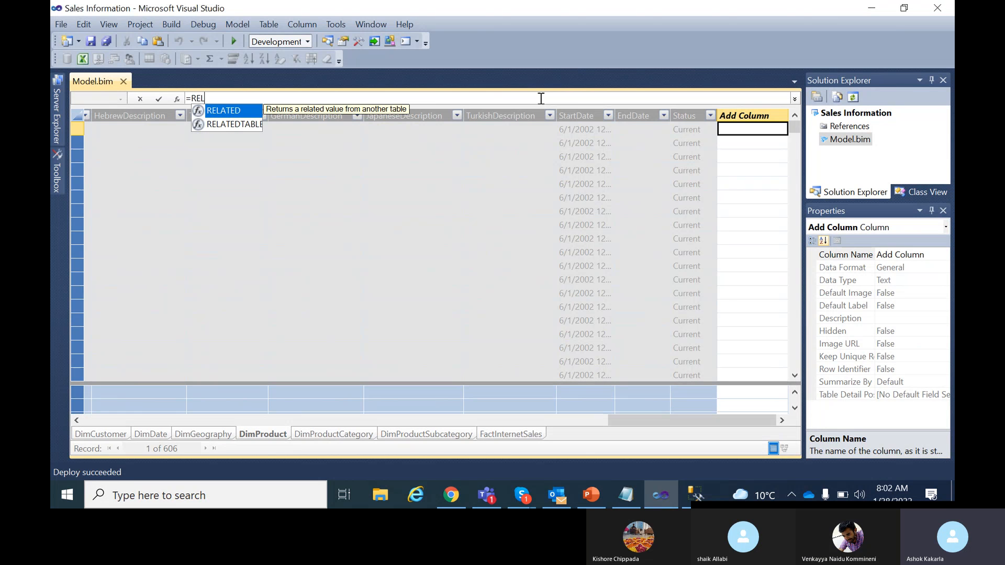
text(ATED()
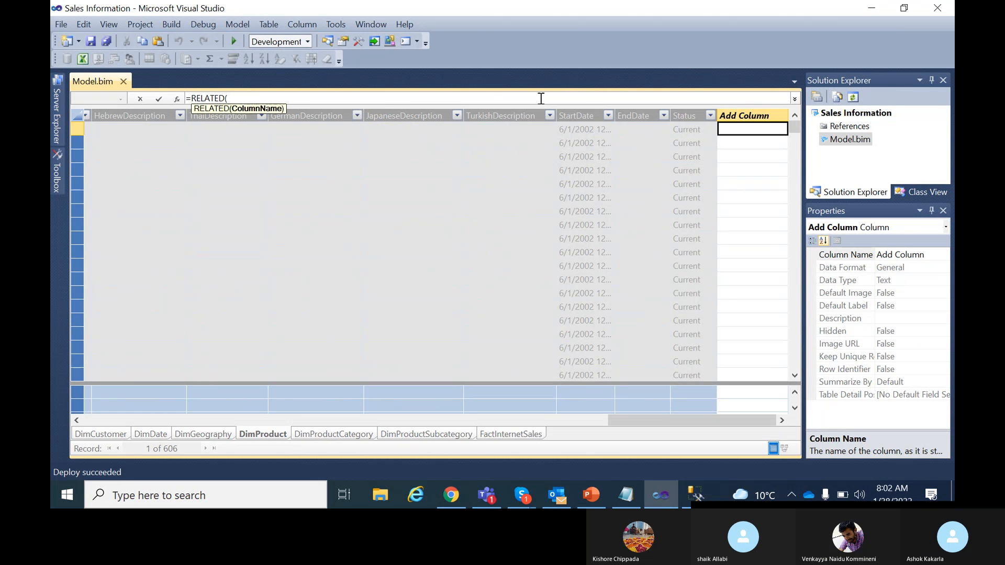
text(DimProd)
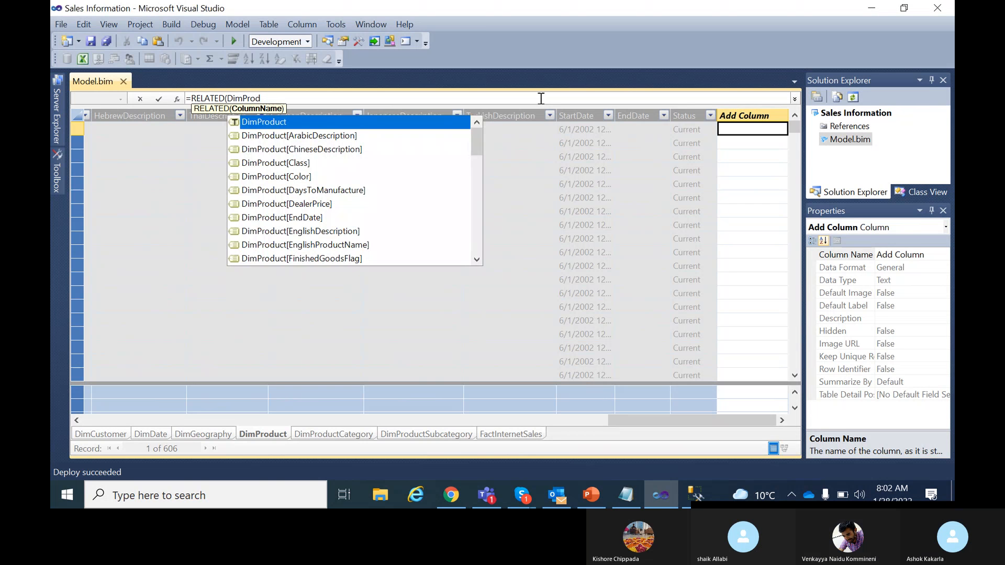
text(uctSu)
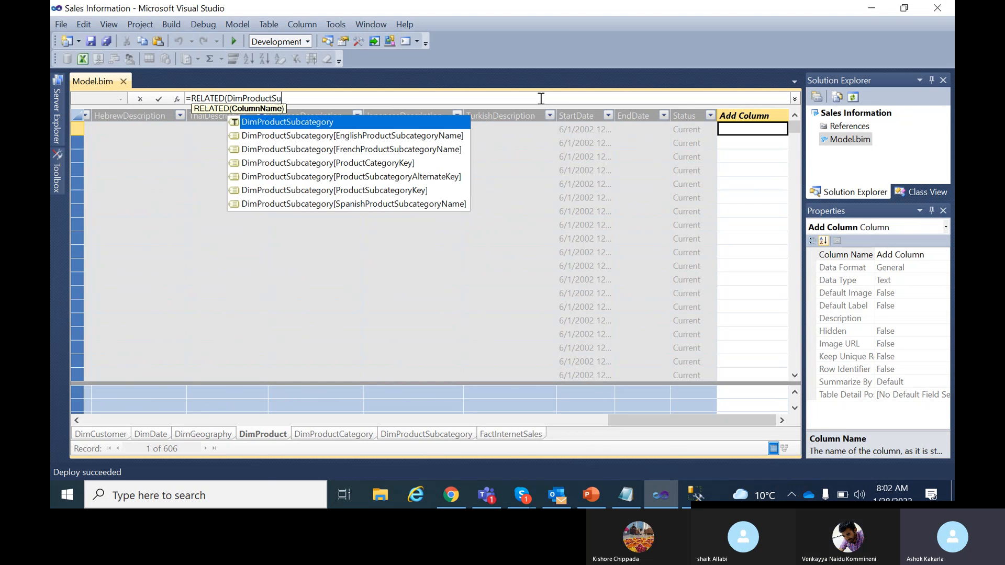
double_click(400, 152)
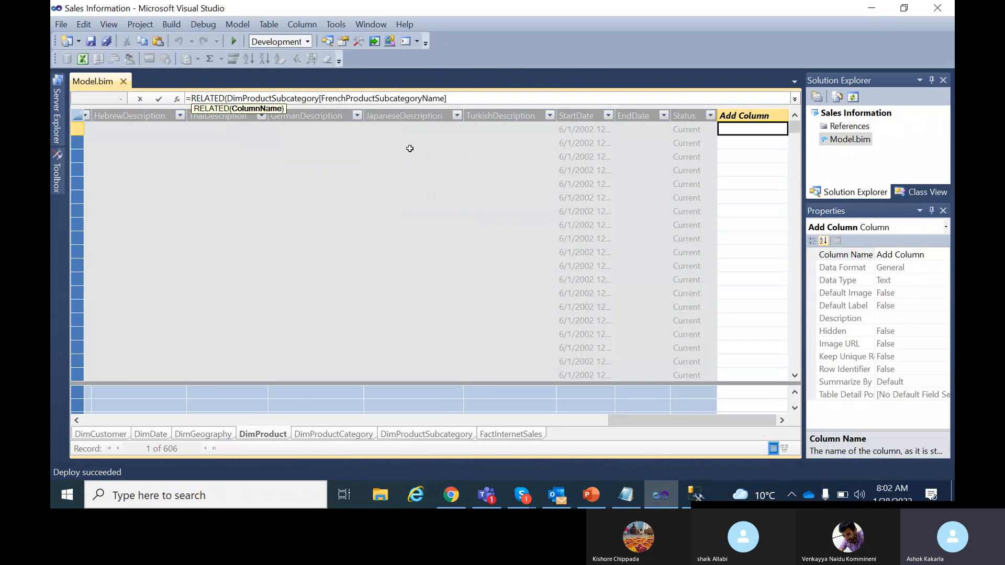
drag(468, 100, 313, 99)
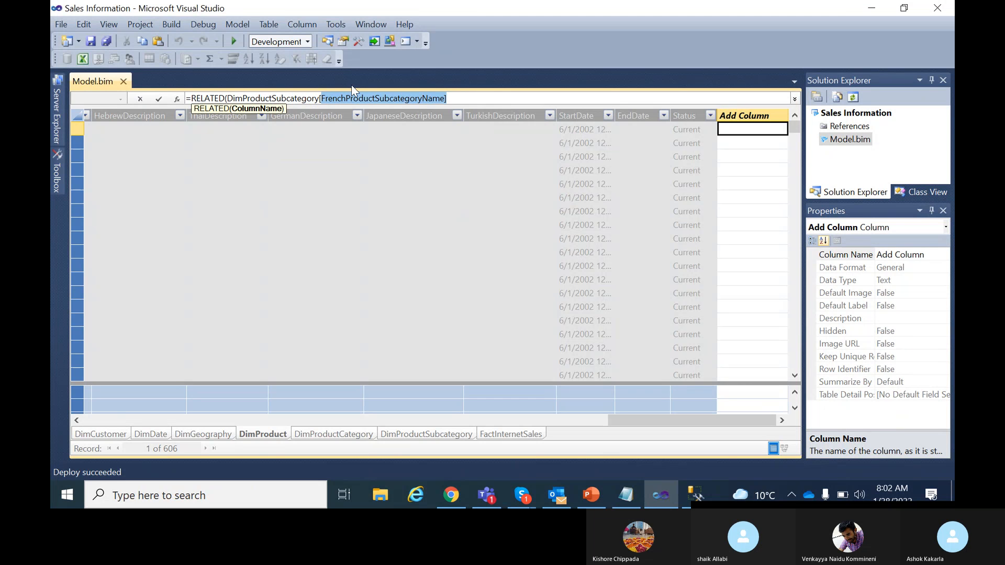
key(BackSpace)
double_click(392, 134)
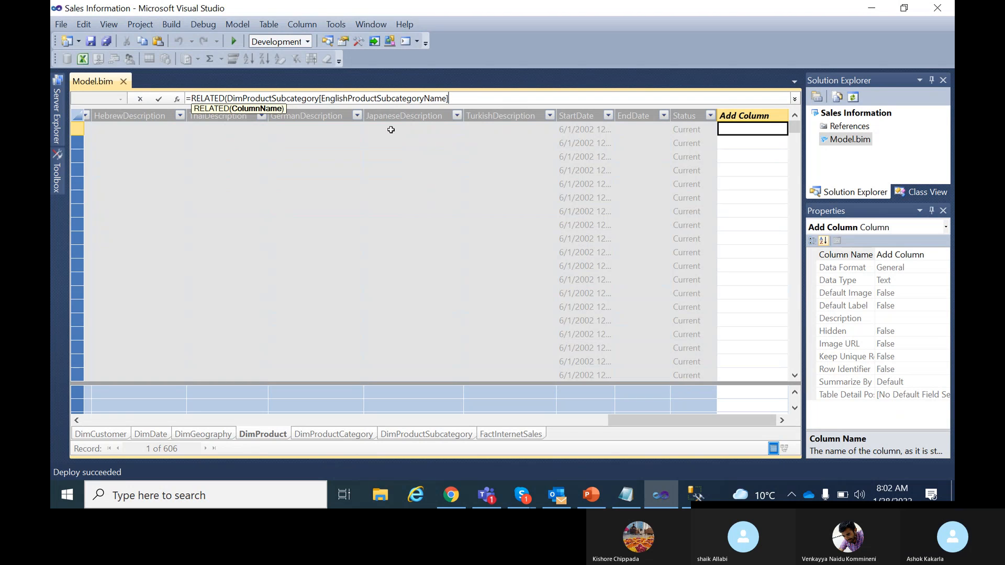
text())
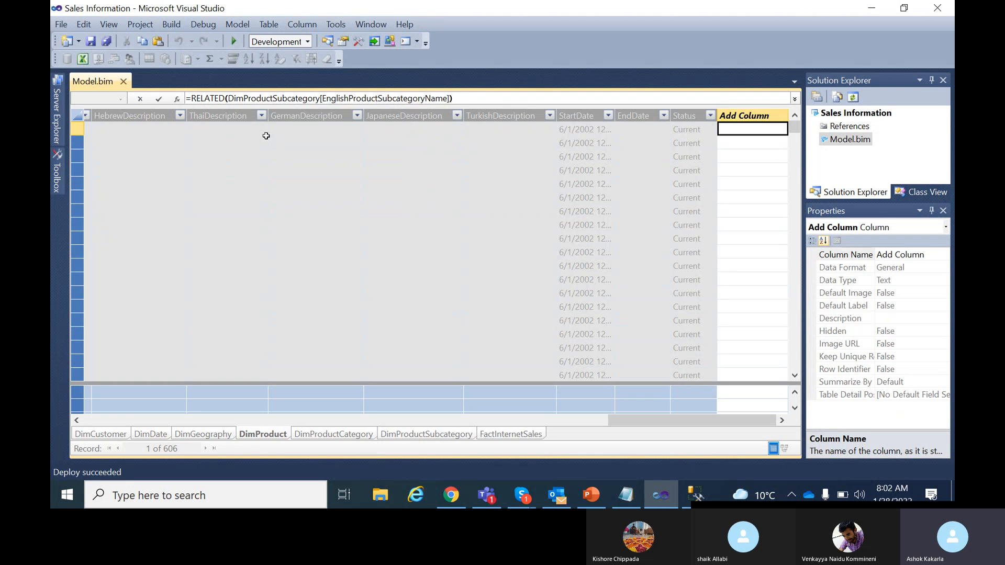
click(159, 98)
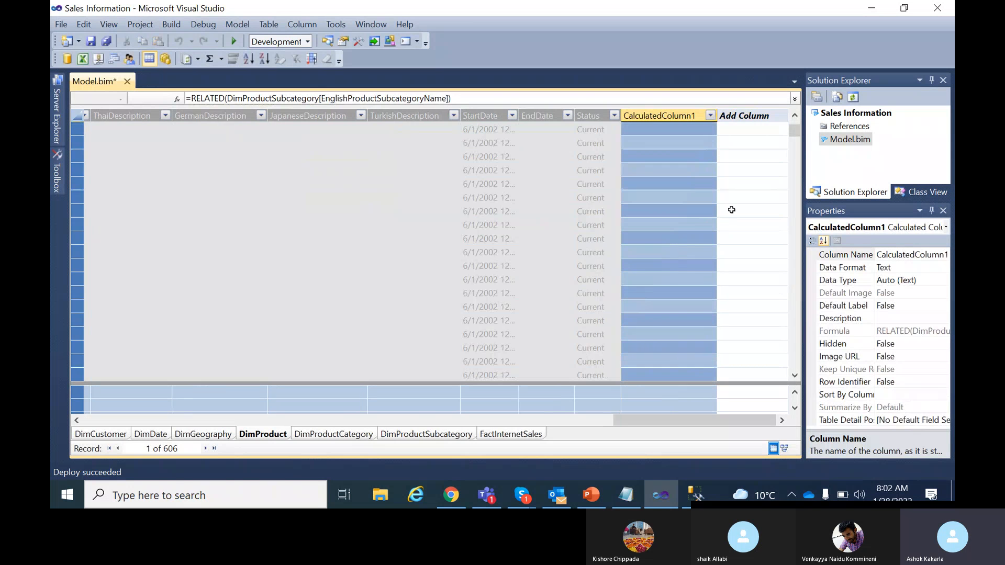
Rename the new calculated column to ProductSubCategory.
mouse_move(795, 132)
mouse_down()
mouse_move(803, 275)
mouse_move(798, 126)
mouse_up()
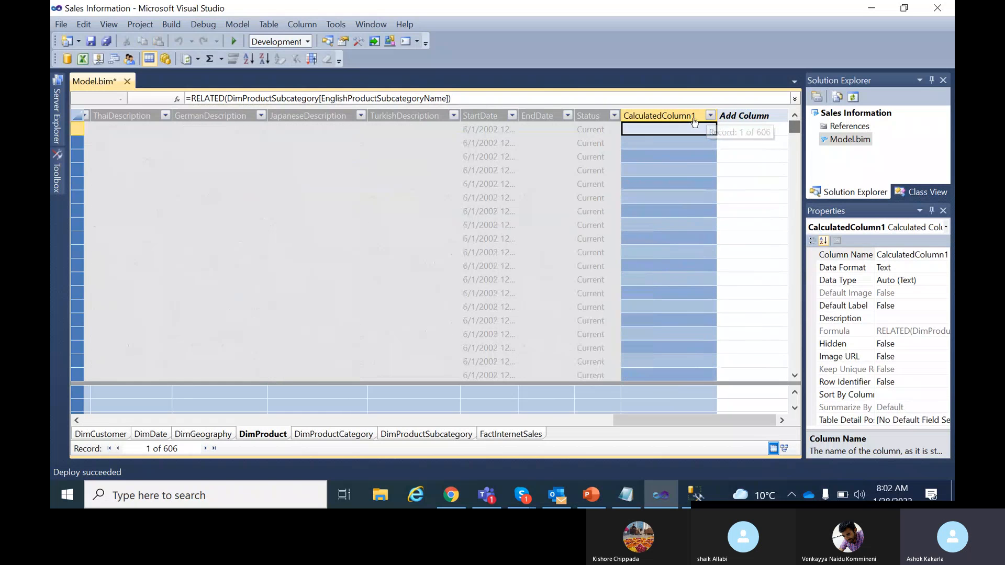
double_click(694, 115)
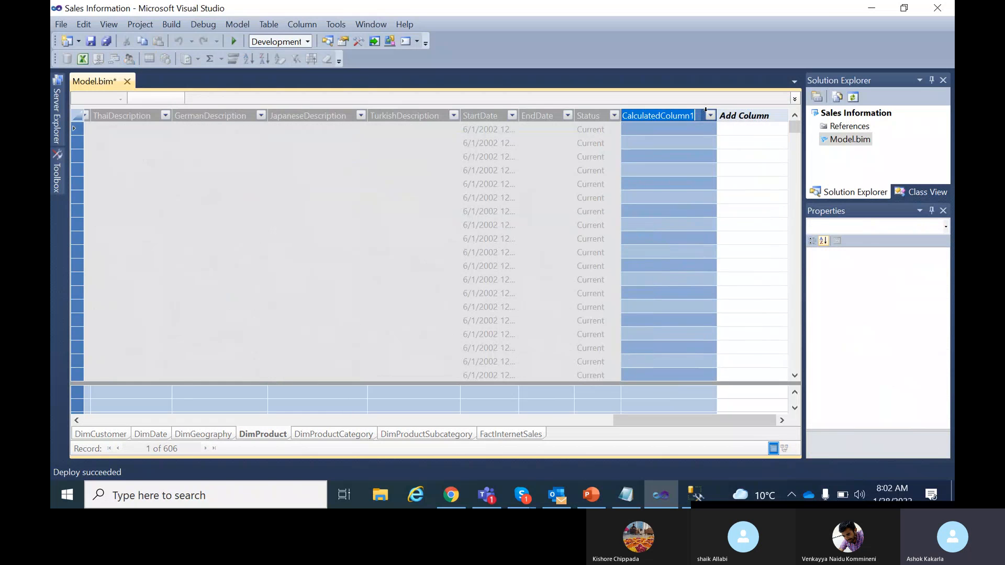
text(ProductSubCatego)
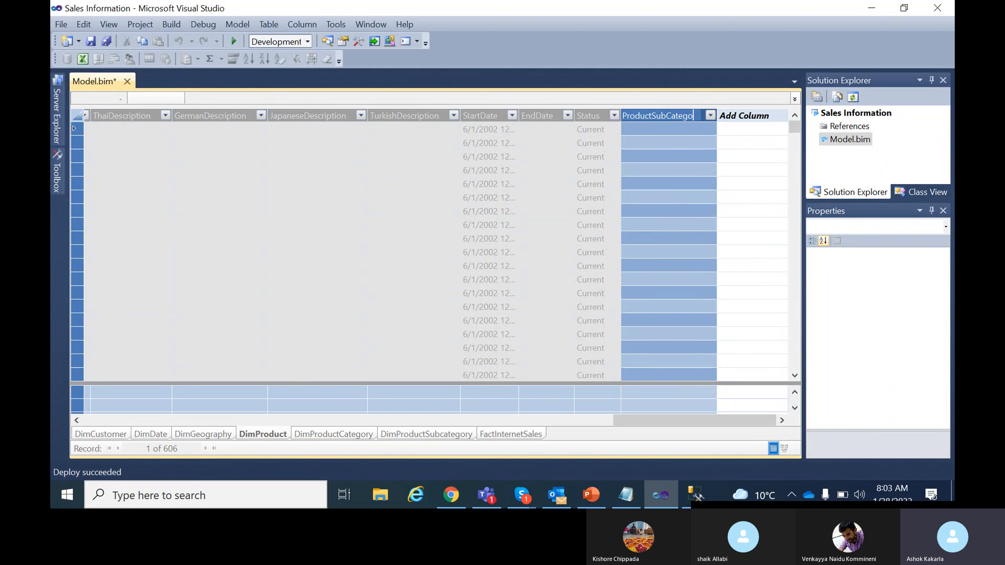
text(ry)
key(Return)
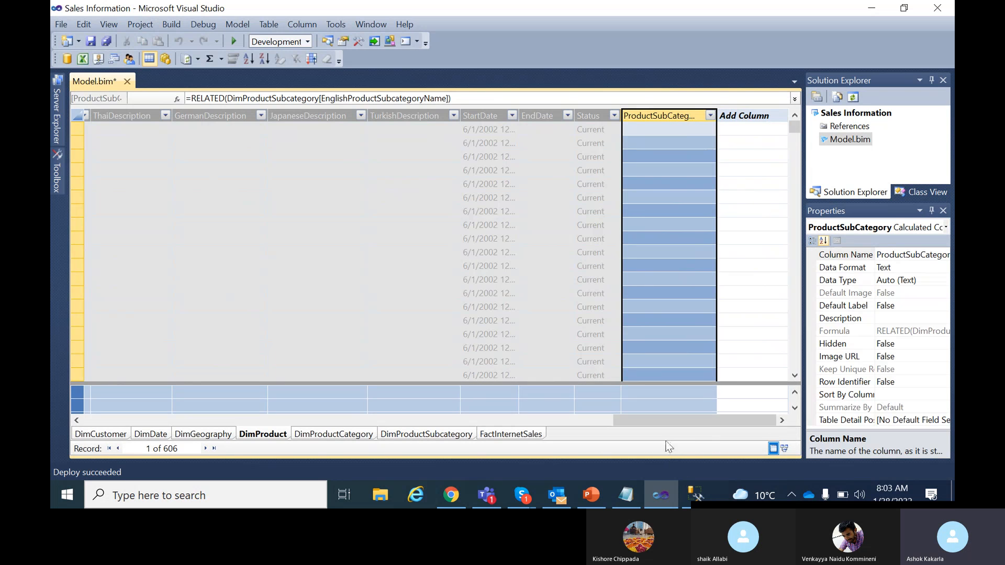
Add another calculated column =RELATED(DimProductCategory[EnglishProductCategoryName]).
click(743, 115)
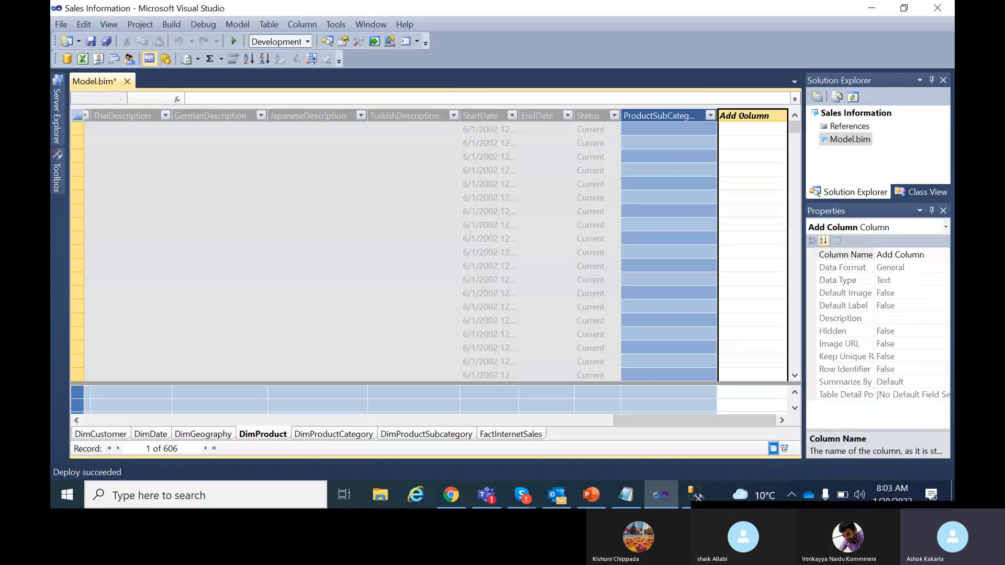
click(355, 95)
text(=)
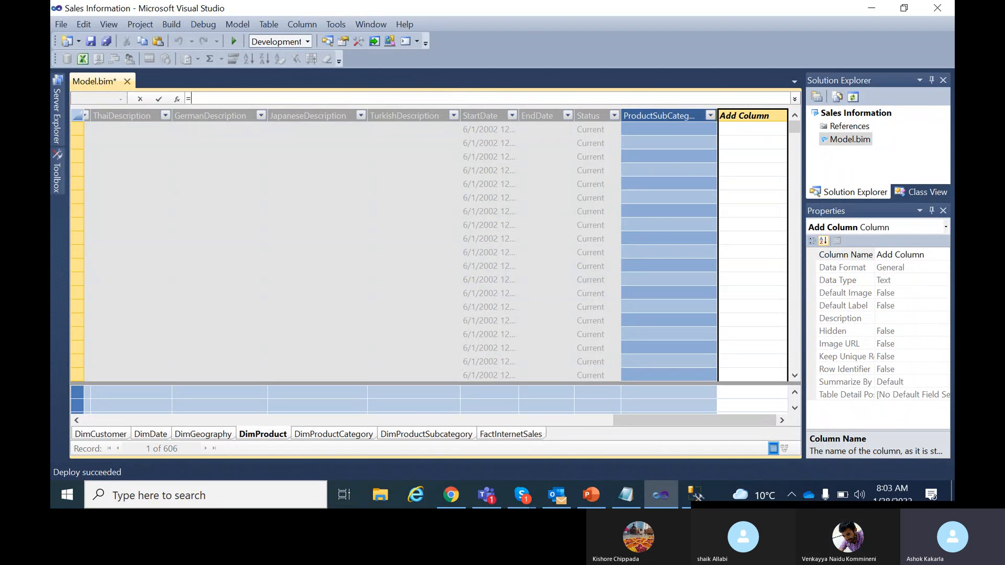
text(RELATE)
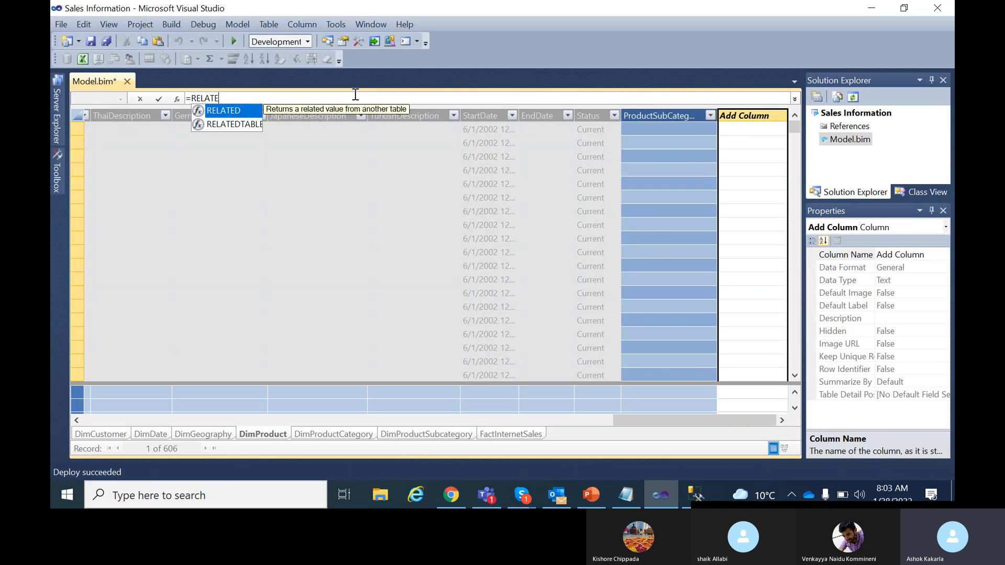
text(D()
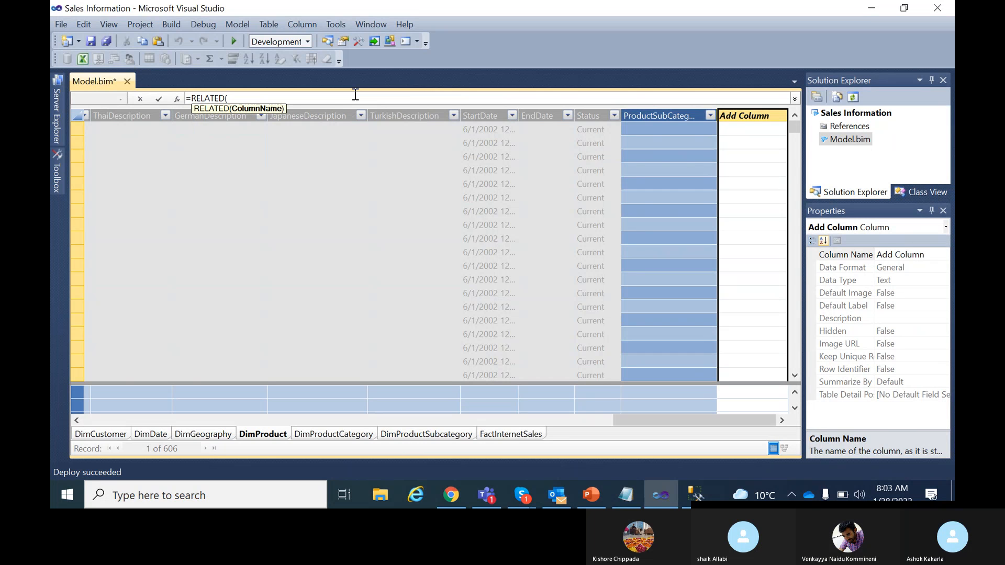
text(Dim)
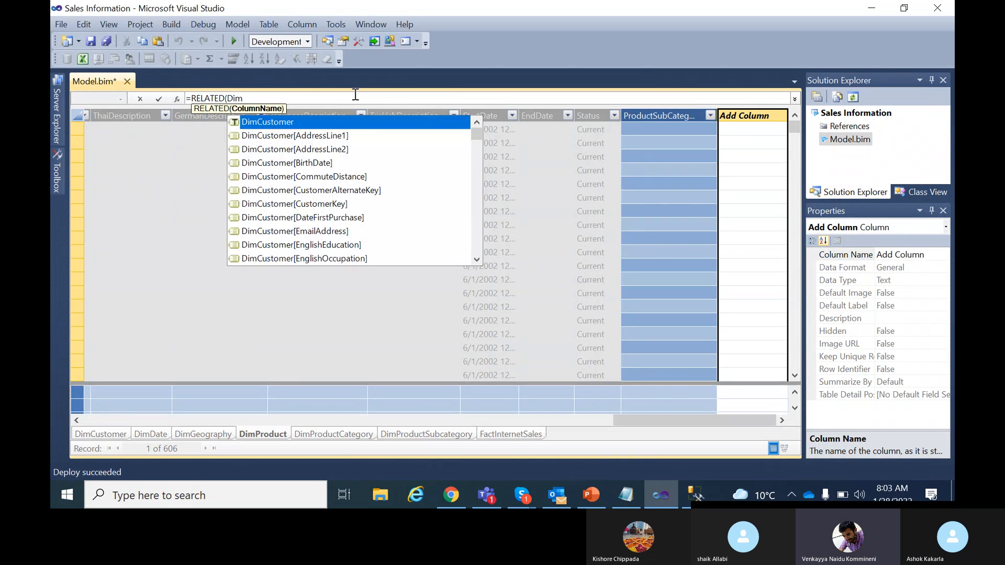
text(Prod)
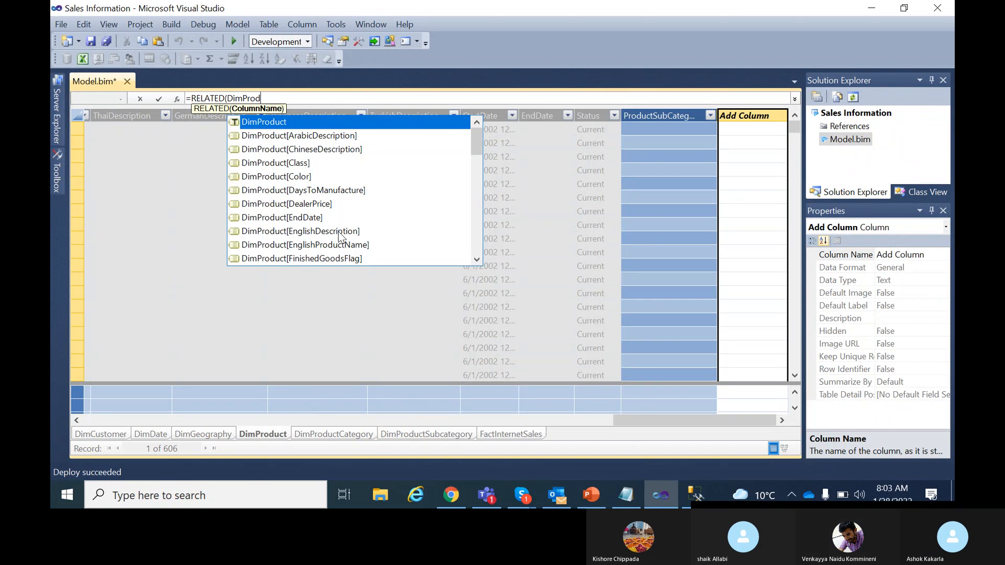
text(uctCat)
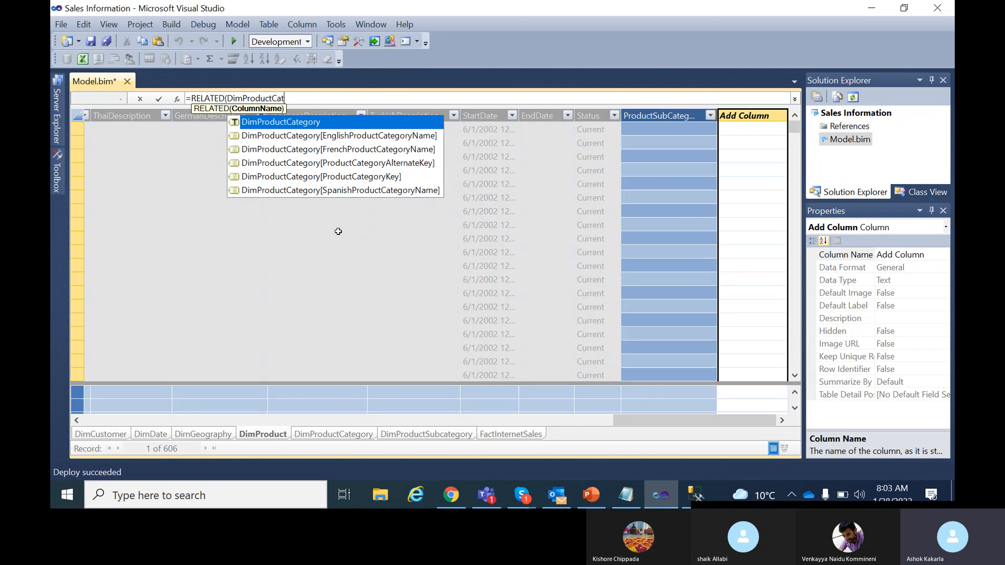
click(377, 137)
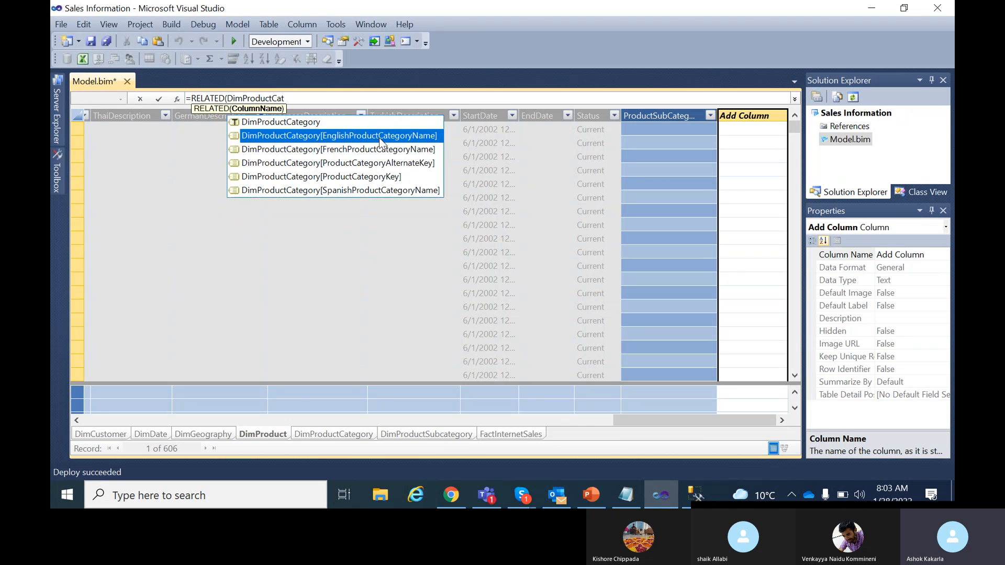
double_click(391, 137)
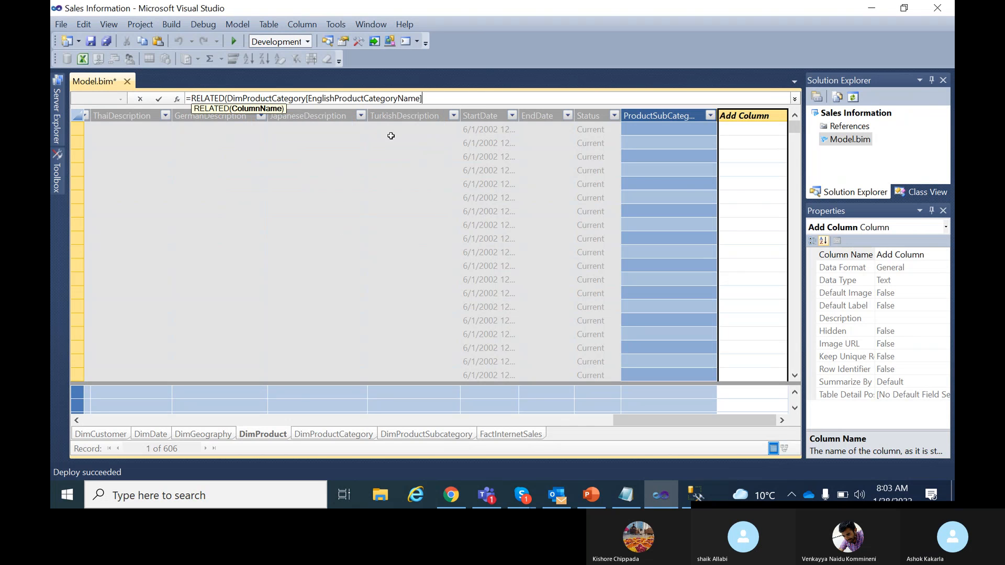
text())
key(Return)
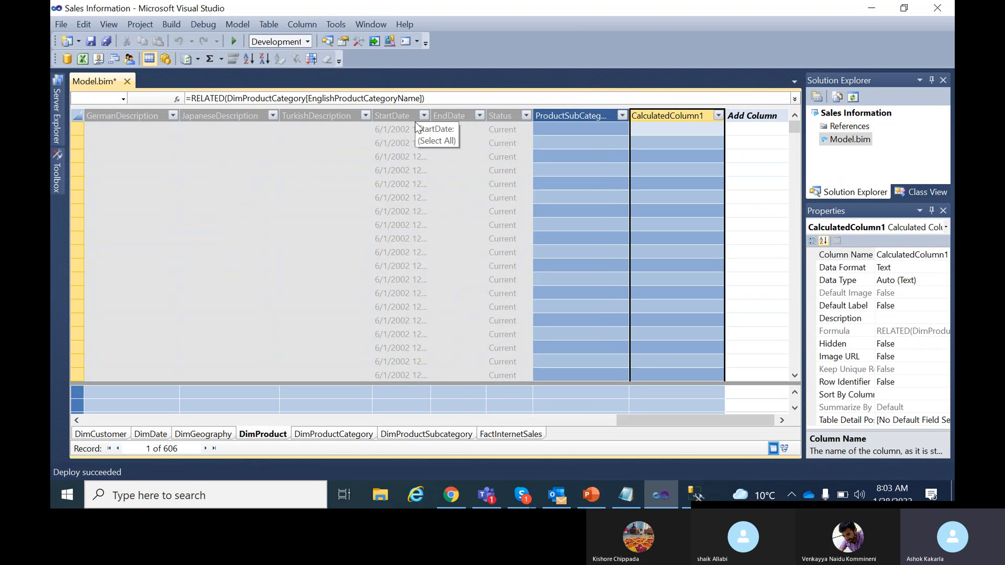
Rename the new calculated column to ProductCategory.
double_click(697, 115)
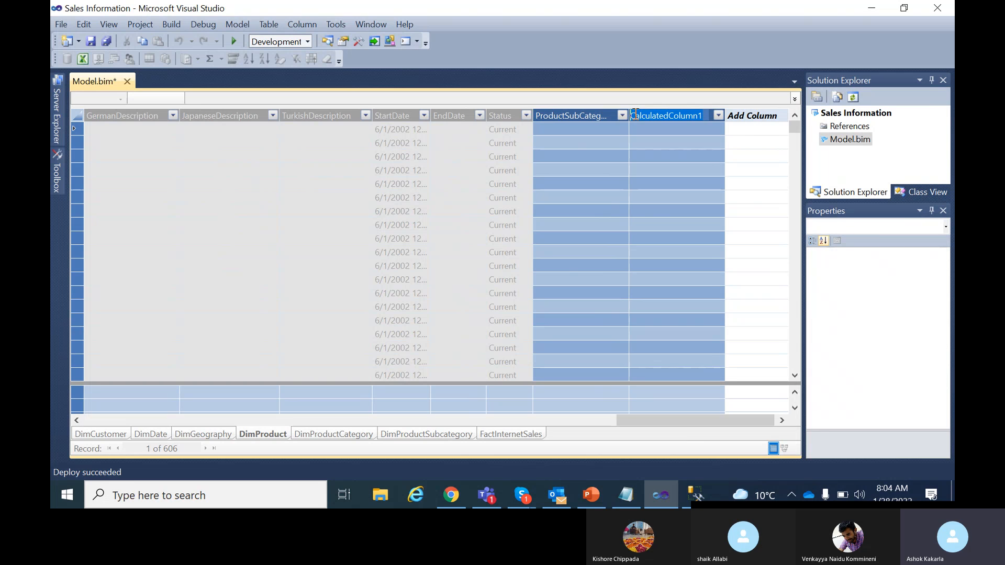
text(P)
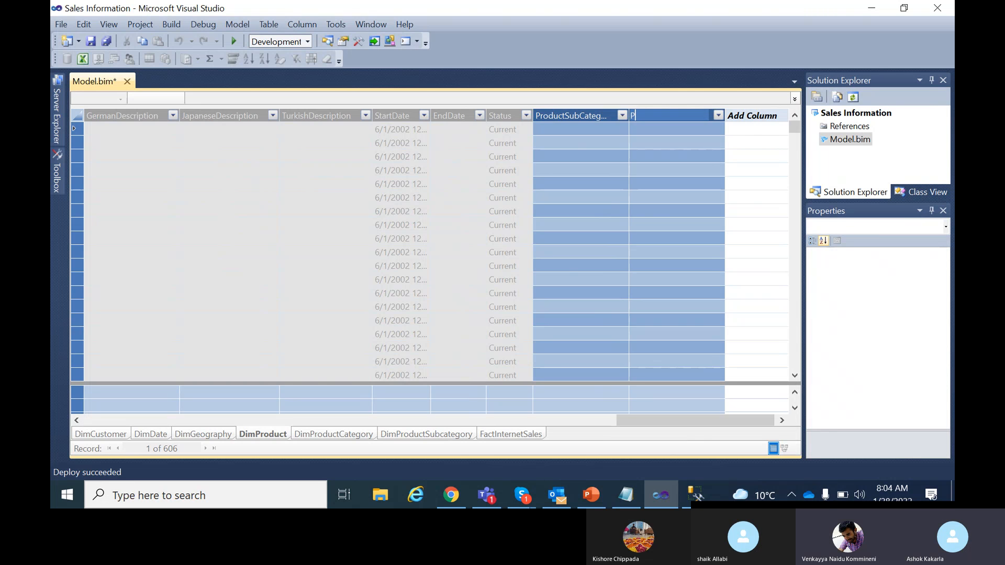
text(roduct)
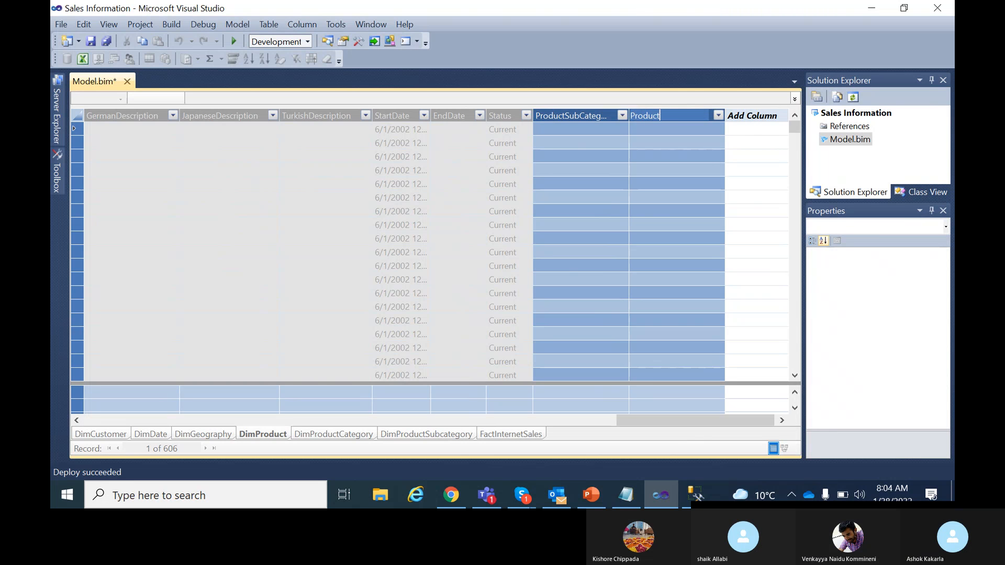
text(Category)
key(Return)
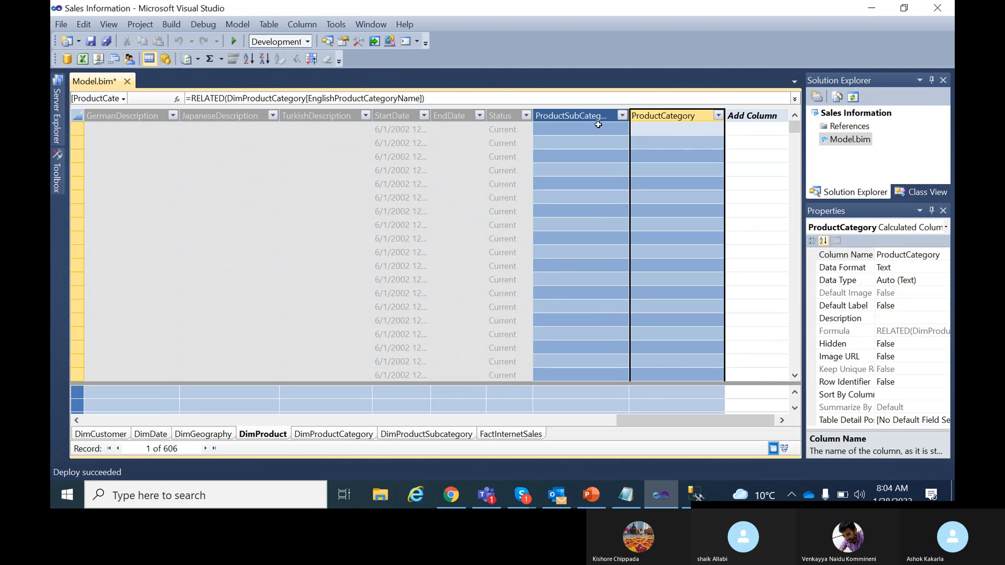
mouse_move(794, 127)
mouse_down()
mouse_move(797, 291)
mouse_move(796, 127)
mouse_up()
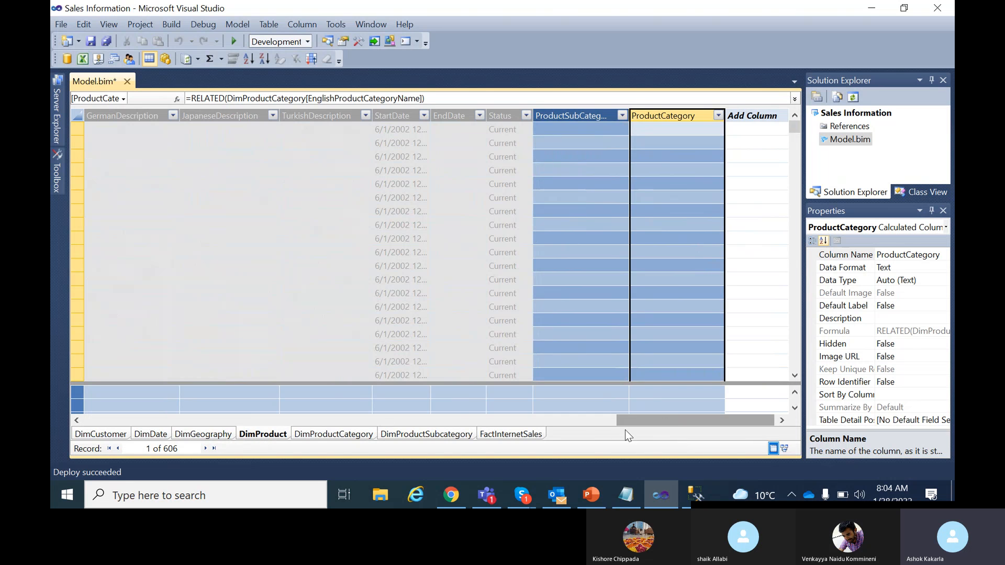
Switch to Diagram View and inspect DimProduct's ProductSubCategory, ProductCategory and EnglishProductName columns.
click(784, 448)
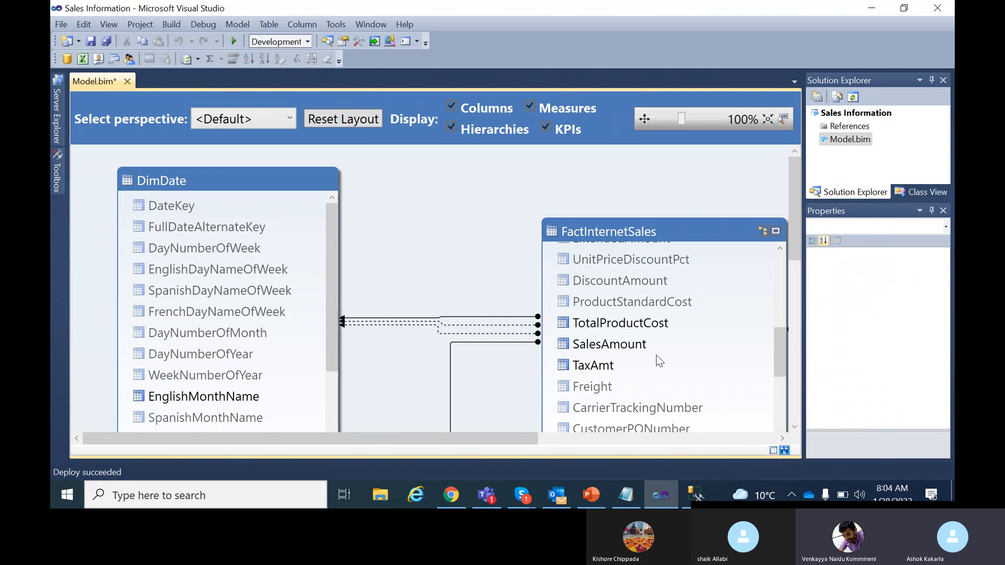
drag(795, 168, 808, 269)
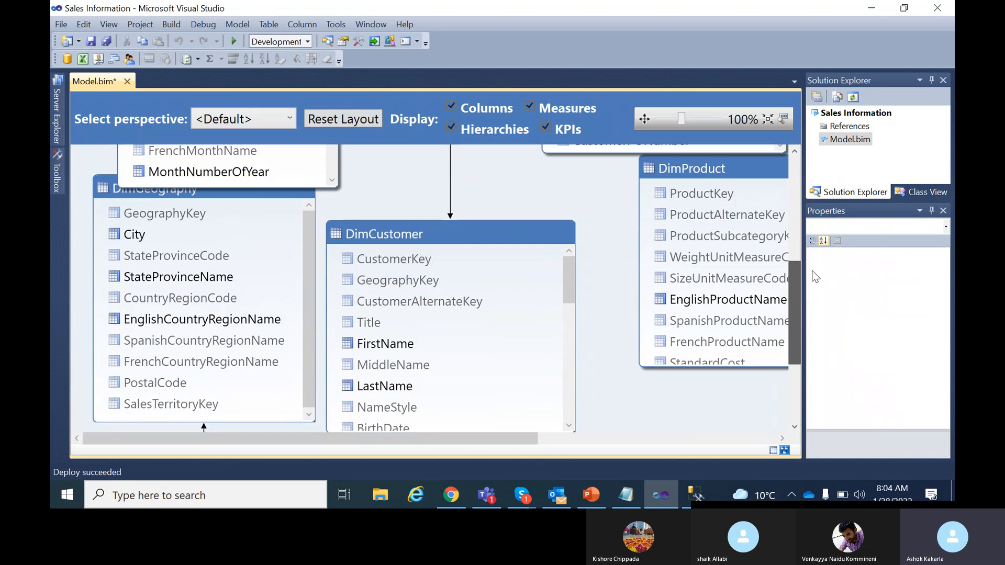
drag(473, 443, 612, 443)
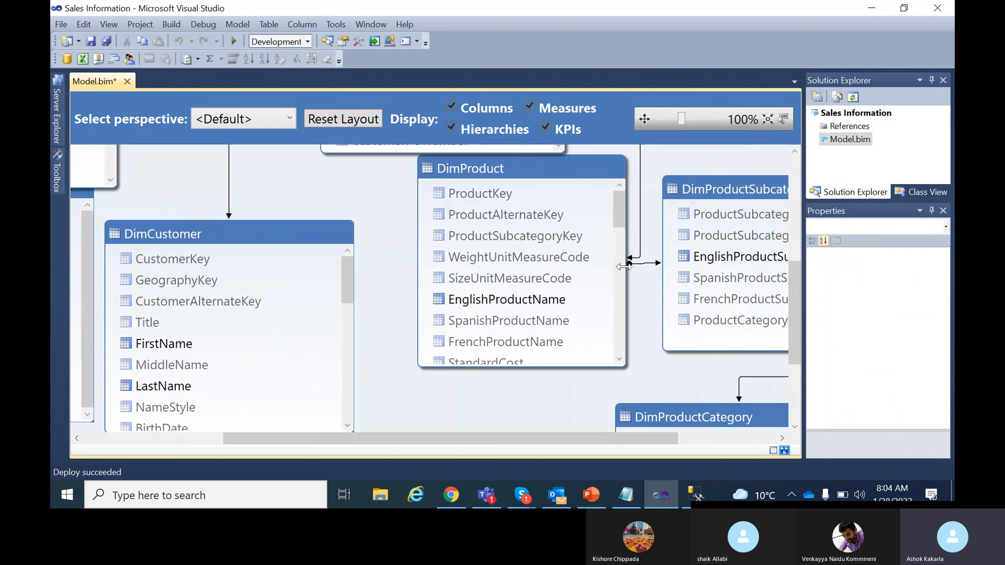
drag(616, 206, 620, 344)
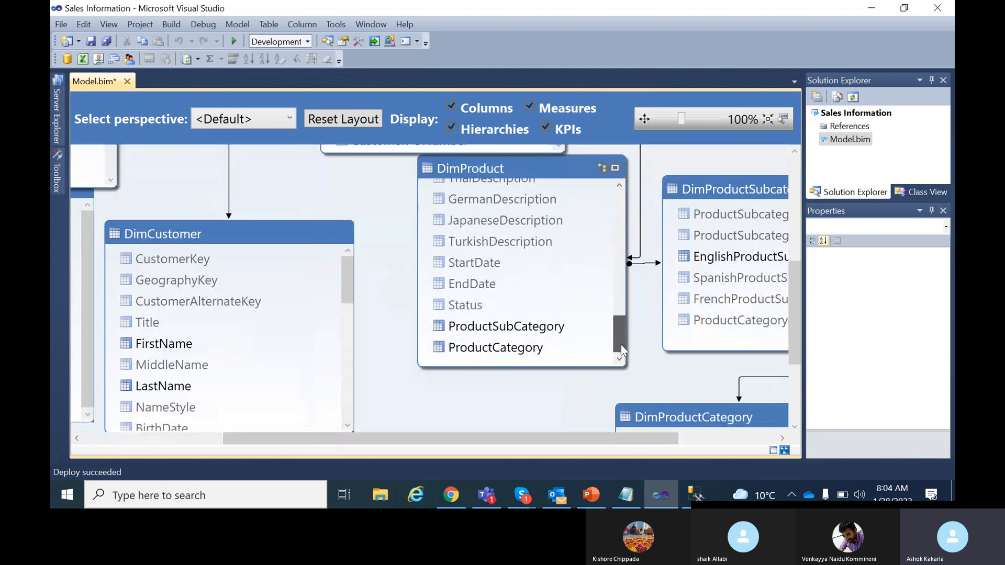
click(503, 327)
click(506, 350)
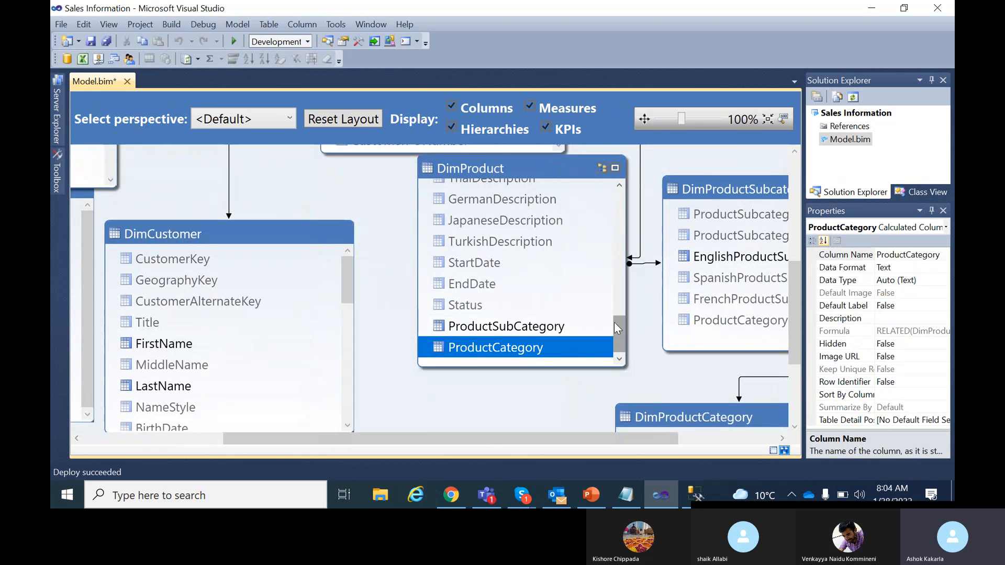
mouse_move(617, 325)
mouse_down()
mouse_move(619, 207)
mouse_move(617, 343)
mouse_up()
click(526, 273)
Create a hierarchy named ProductHierarchy from DimProduct's ProductCategory column.
right_click(493, 351)
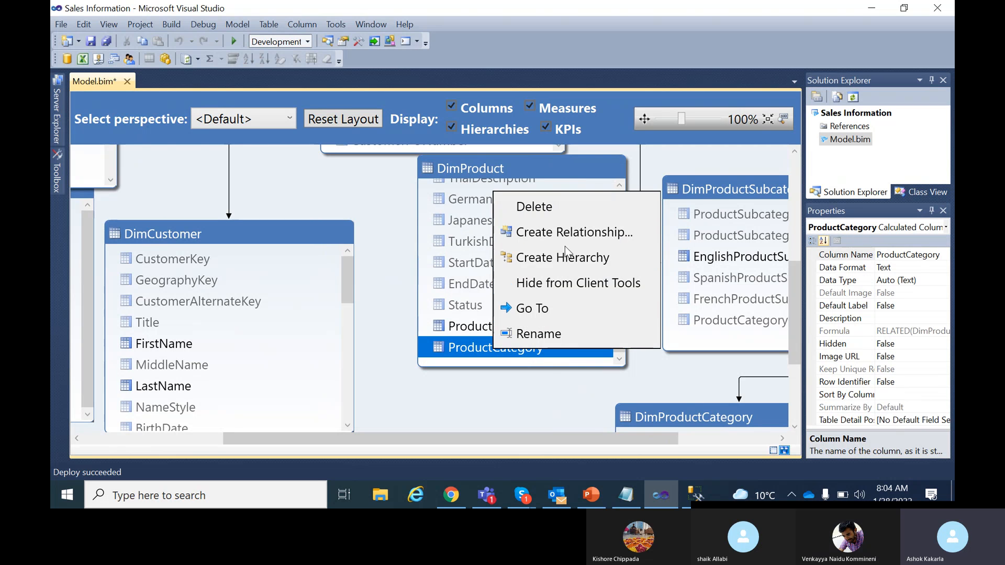
click(553, 258)
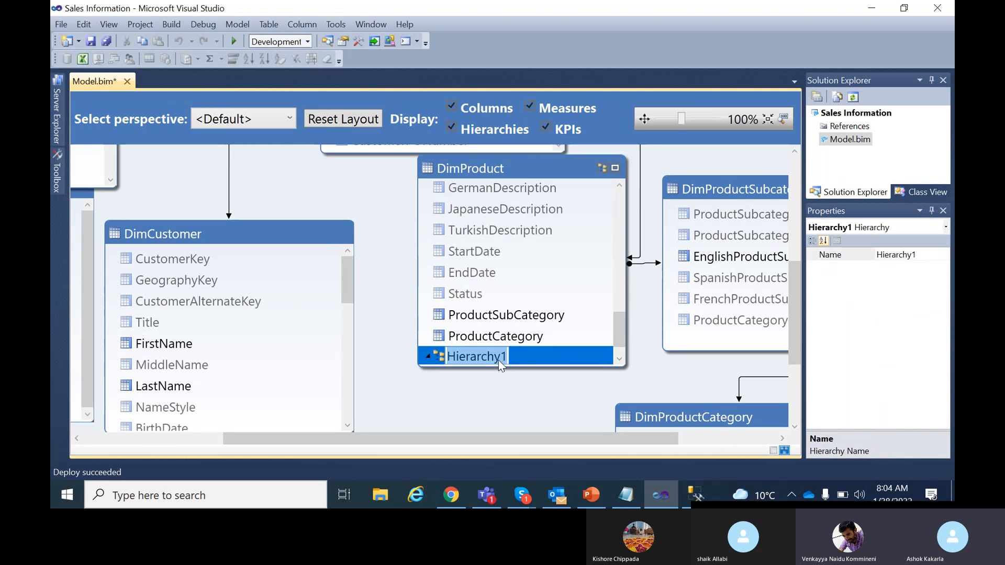
text(Cat)
key(BackSpace)
key(BackSpace)
key(BackSpace)
text(Produ)
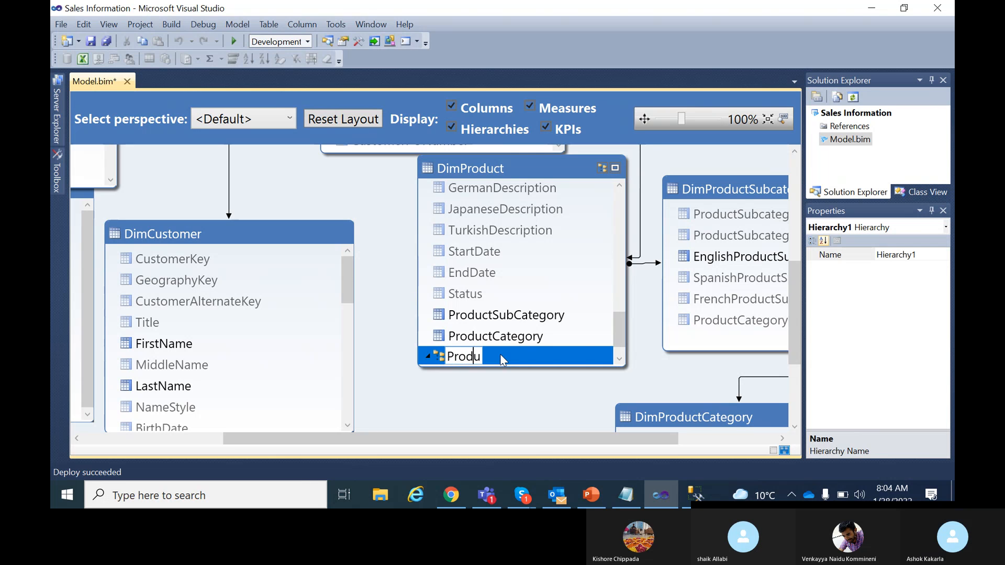
text(ctHierarchy)
click(576, 352)
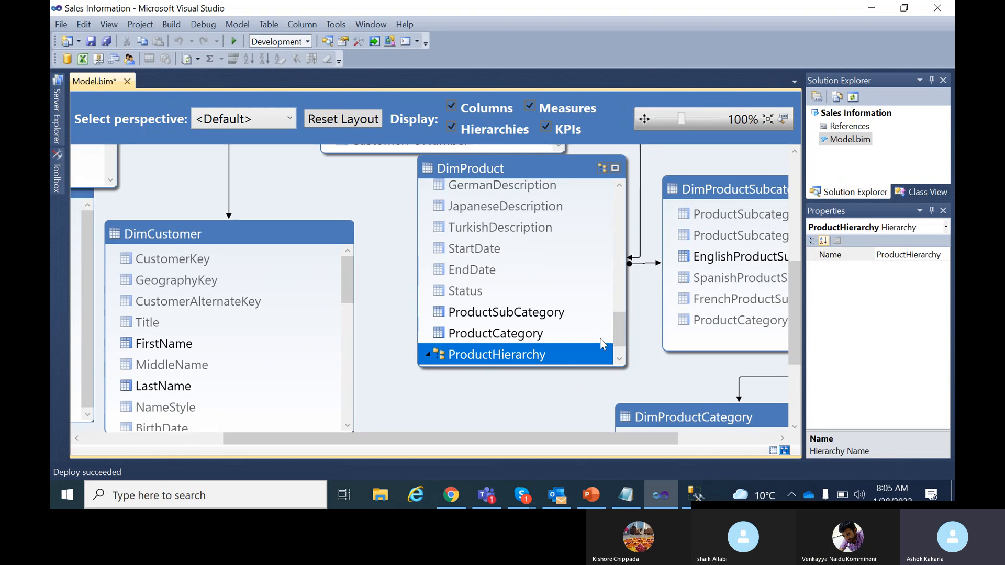
Add ProductSubCategory to ProductHierarchy as the level below ProductCategory.
scroll(600, 339, down, 1)
click(532, 350)
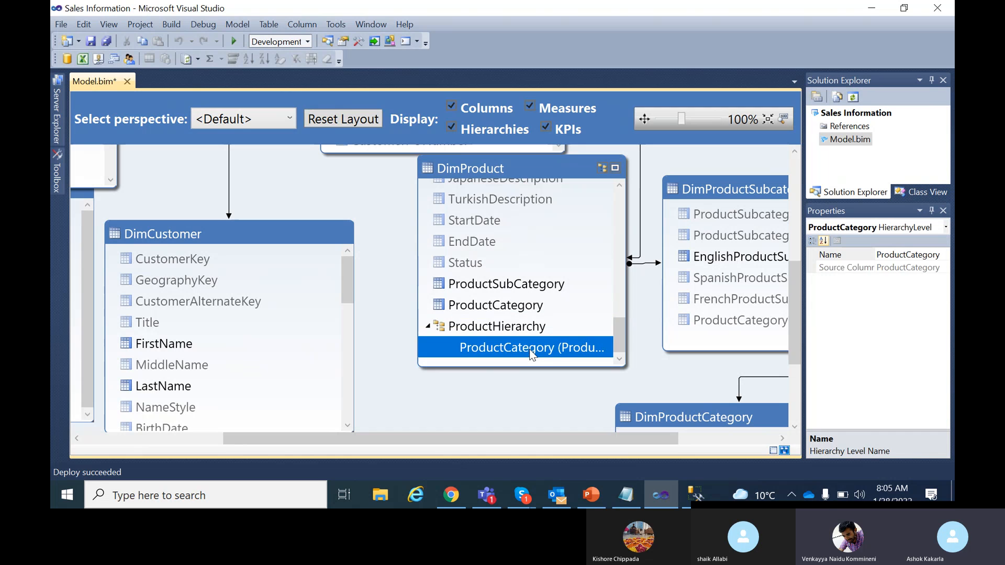
drag(513, 287, 523, 363)
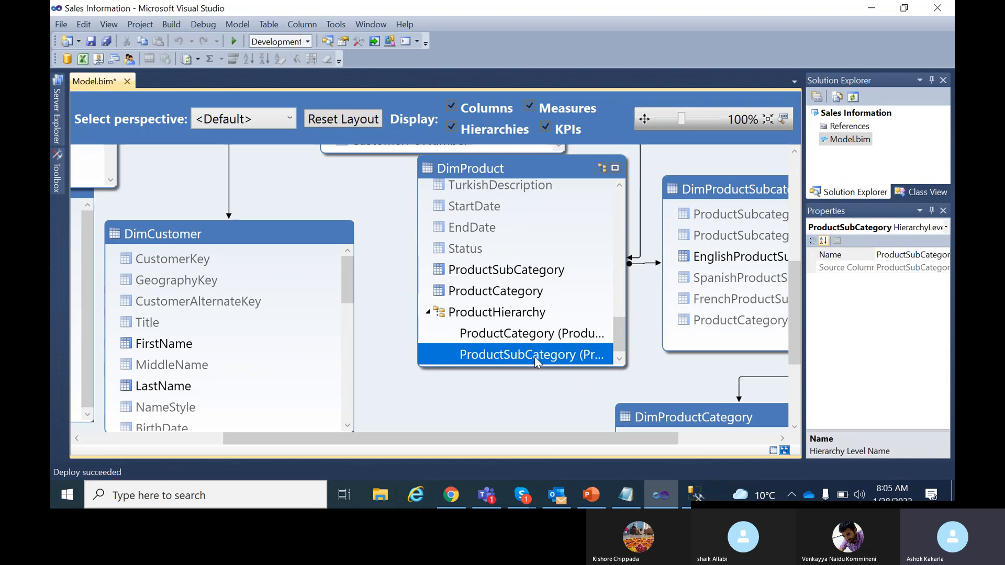
drag(620, 330, 614, 203)
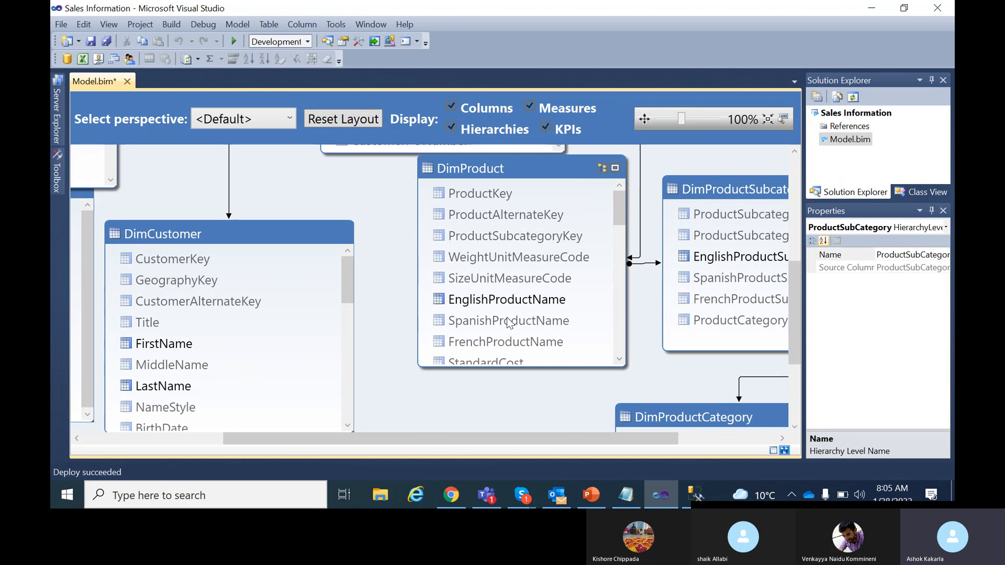
drag(506, 301, 514, 208)
Enlarge the DimProduct table and add EnglishProductName as ProductHierarchy's third level.
drag(513, 209, 513, 210)
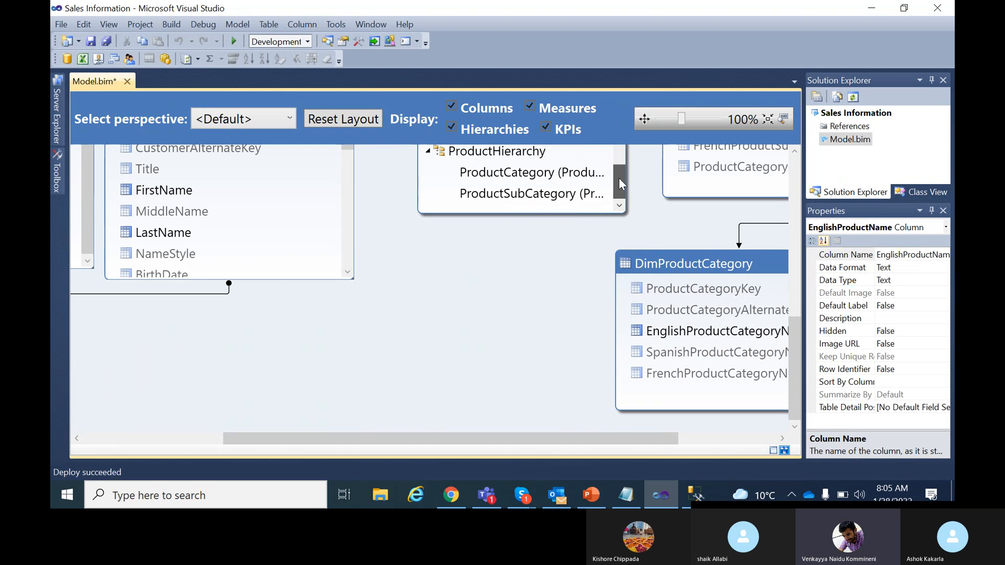
scroll(519, 210, up, 1)
scroll(517, 210, down, 1)
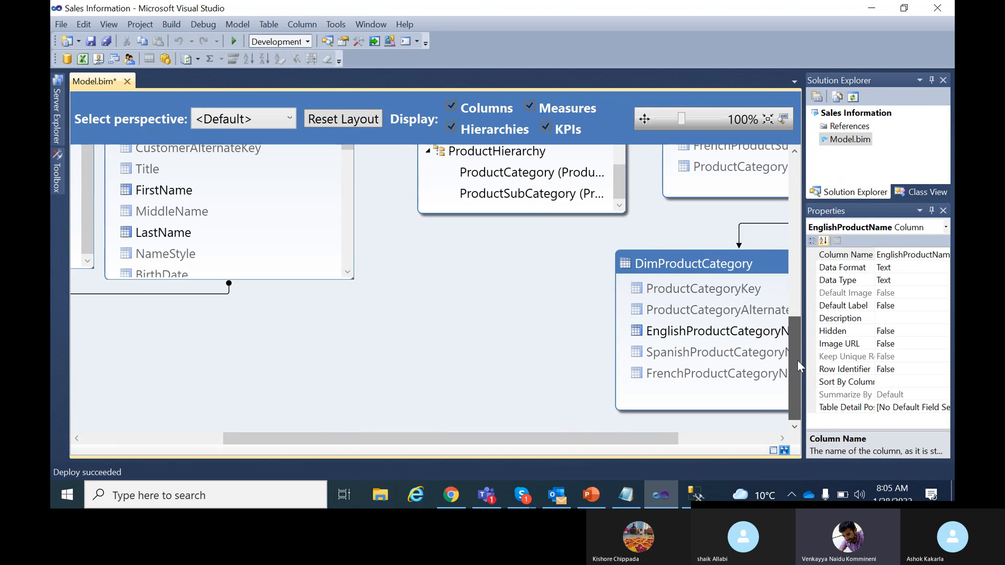
drag(797, 360, 803, 296)
drag(558, 404, 562, 443)
scroll(674, 340, down, 1)
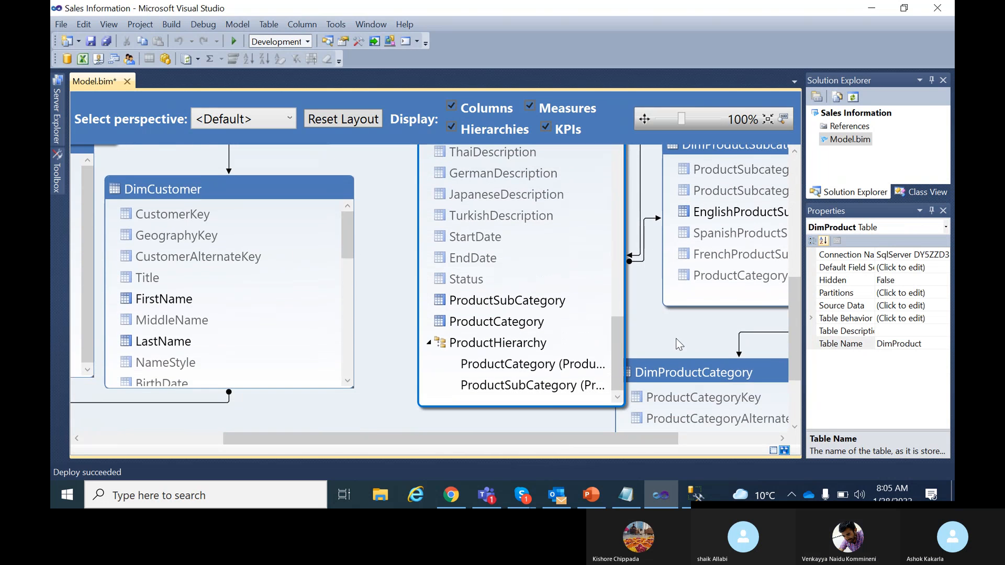
drag(525, 408, 526, 436)
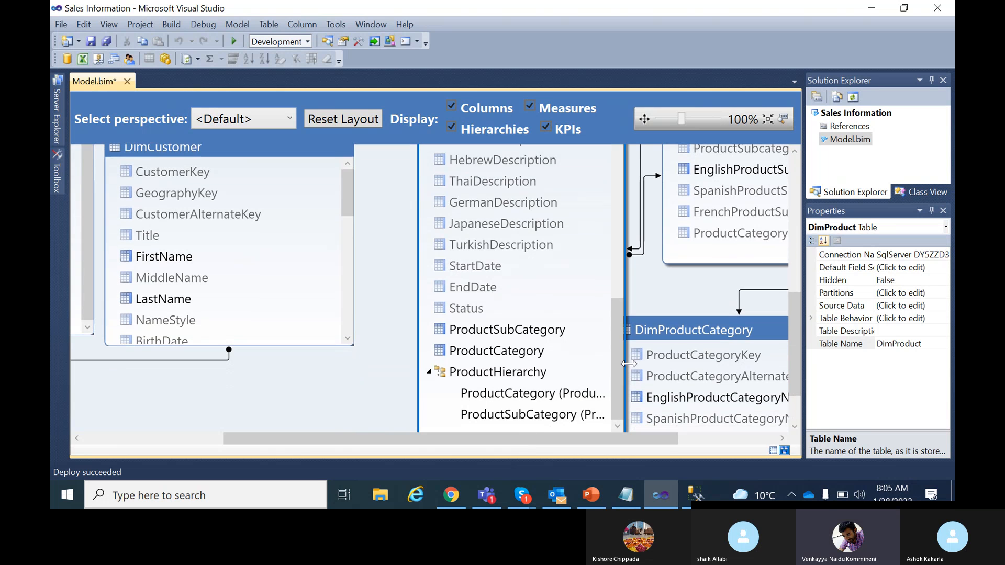
drag(619, 342, 620, 140)
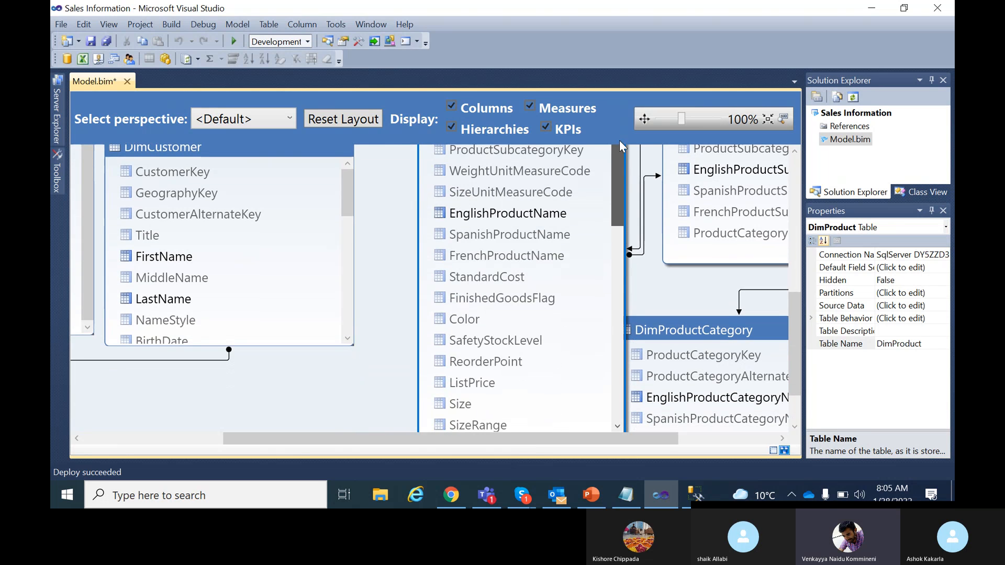
drag(515, 214, 506, 361)
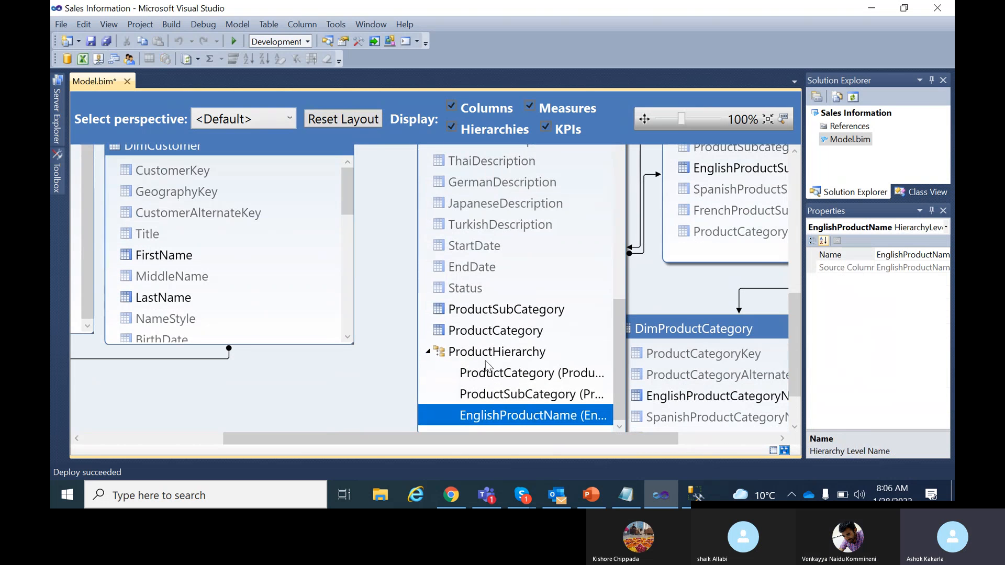
Review the properties of ProductHierarchy and its three levels, then save all changes.
click(555, 381)
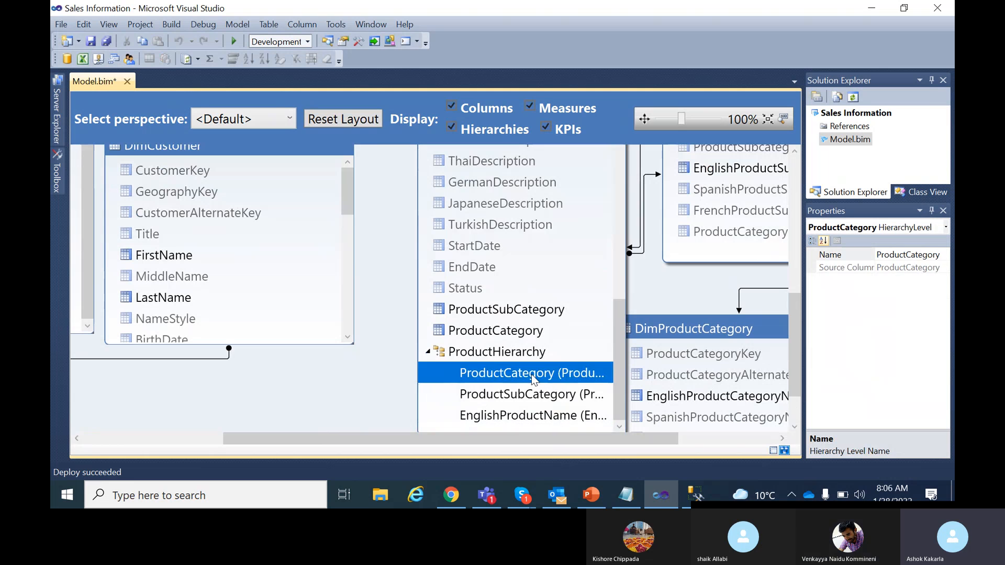
click(533, 397)
click(512, 413)
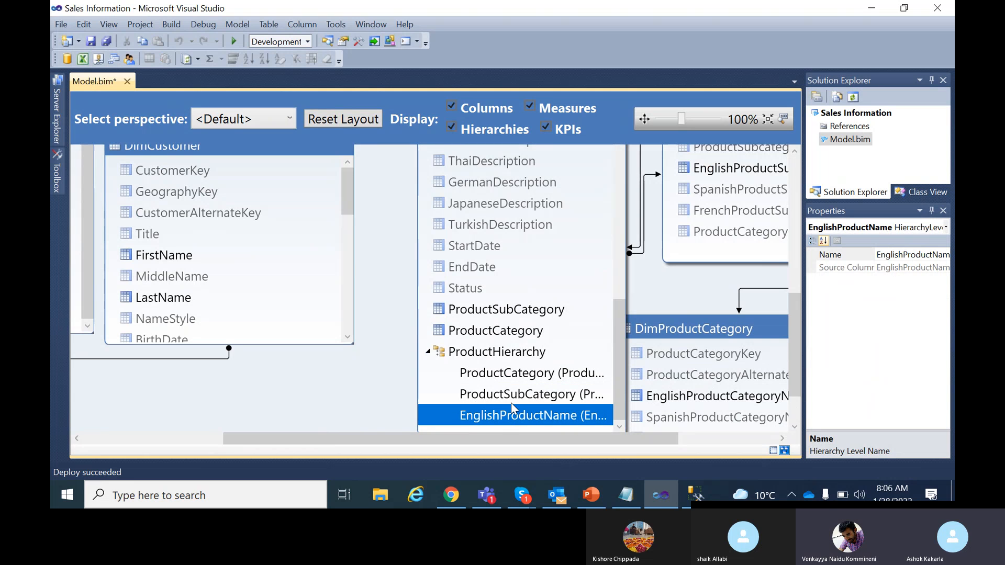
click(511, 356)
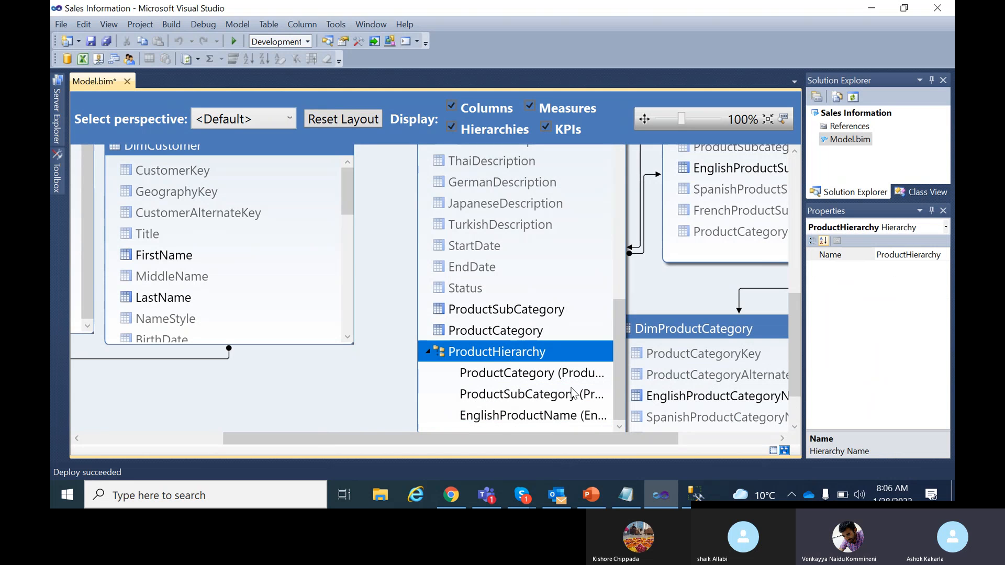
click(105, 43)
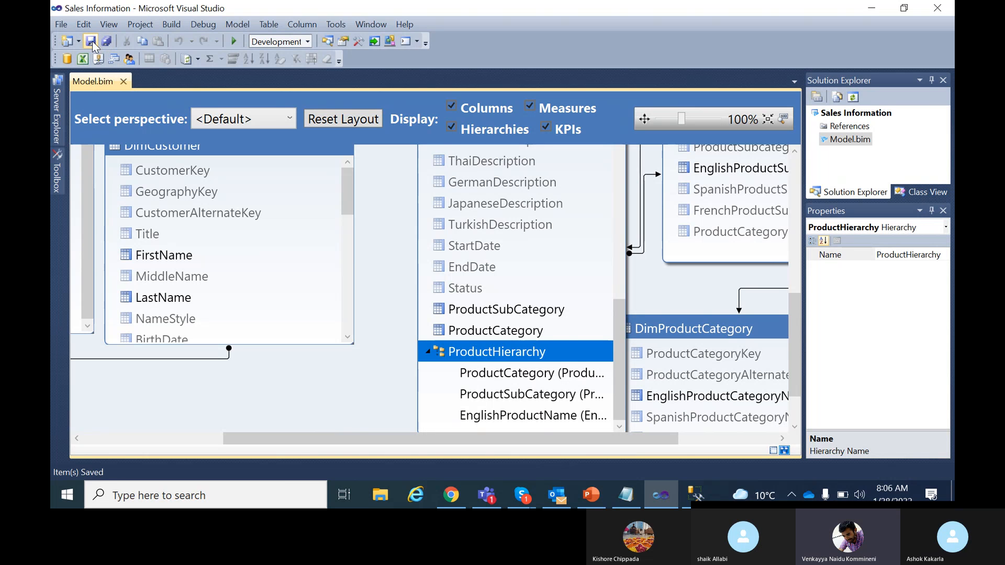
Build and deploy the Sales Information project, then return to Management Studio.
right_click(854, 113)
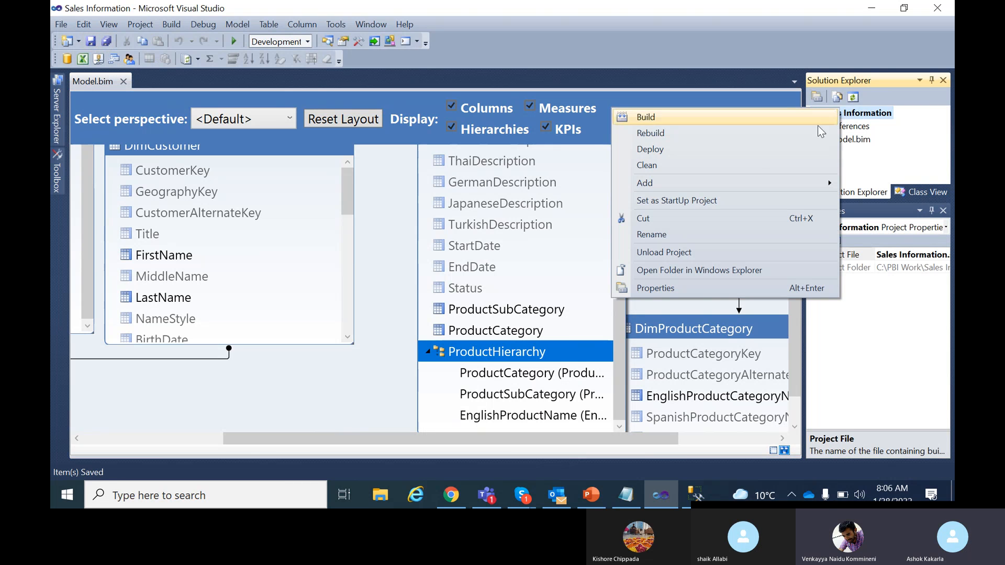
click(733, 115)
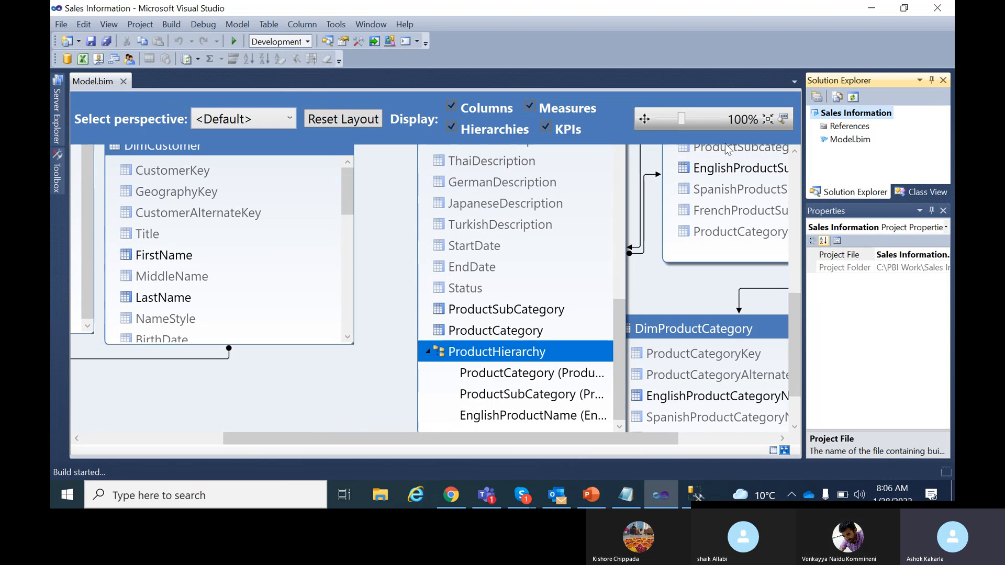
right_click(838, 113)
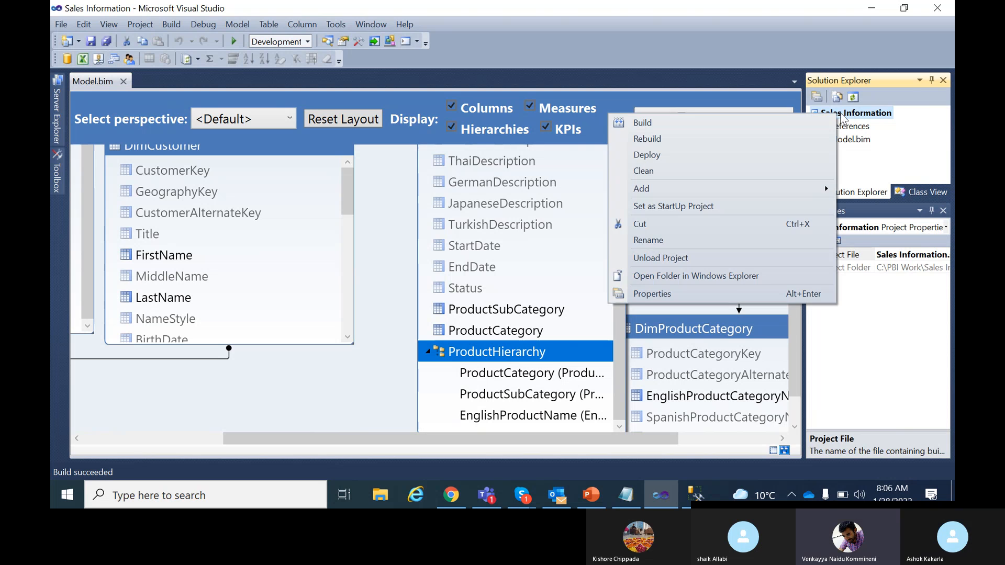
click(649, 156)
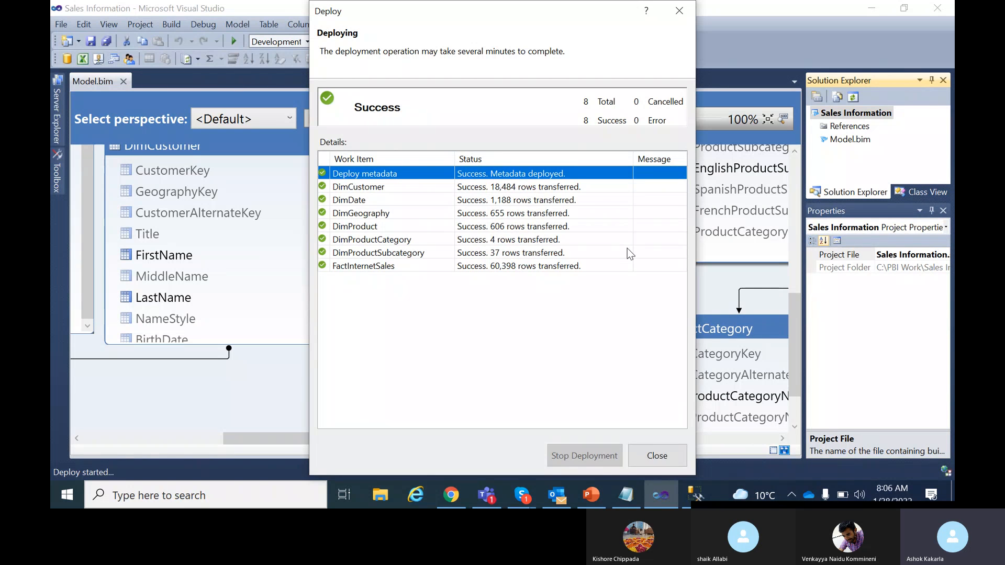
click(657, 456)
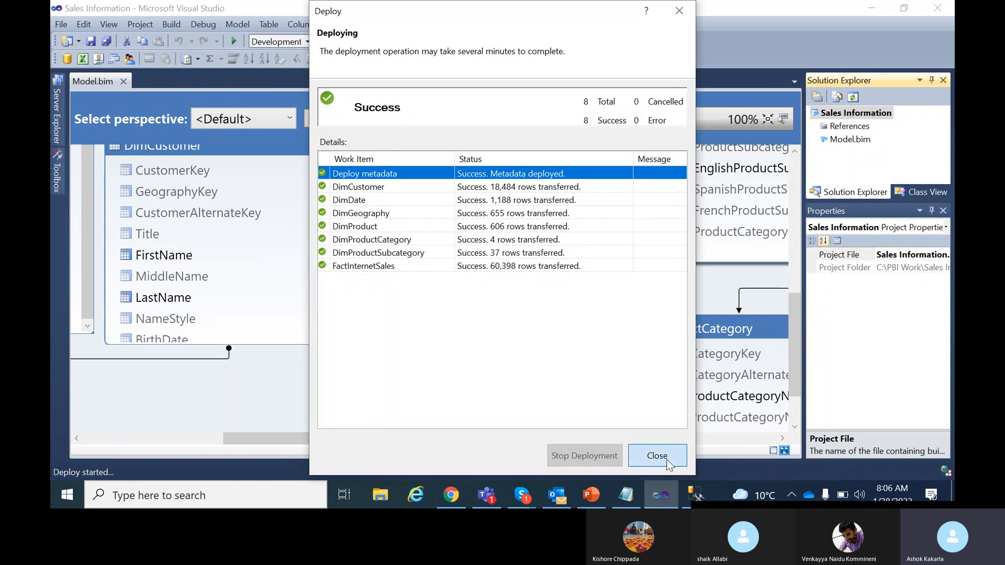
click(701, 501)
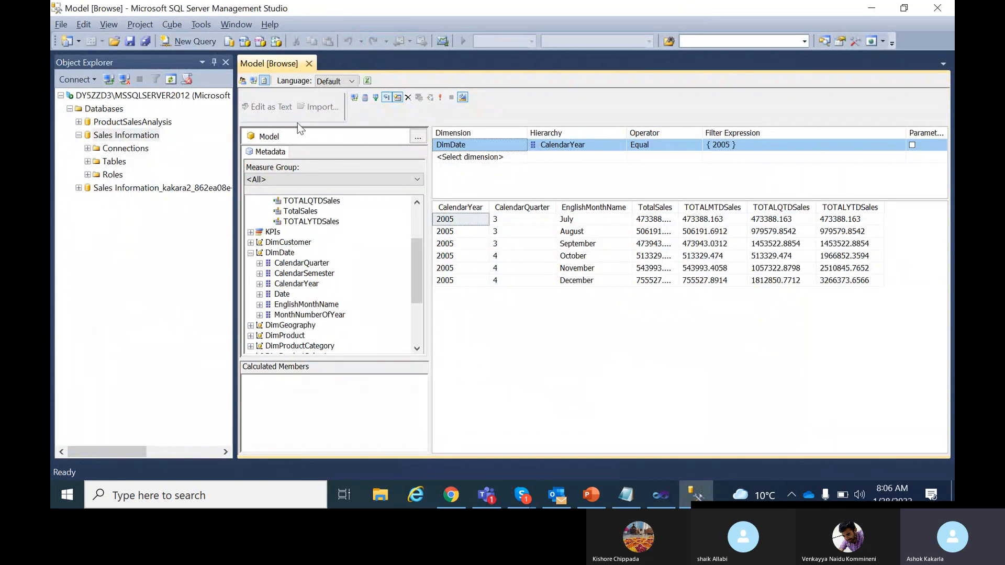
Add DimProduct's ProductHierarchy to the 2005 browse grid and expand its three levels.
drag(418, 268, 414, 229)
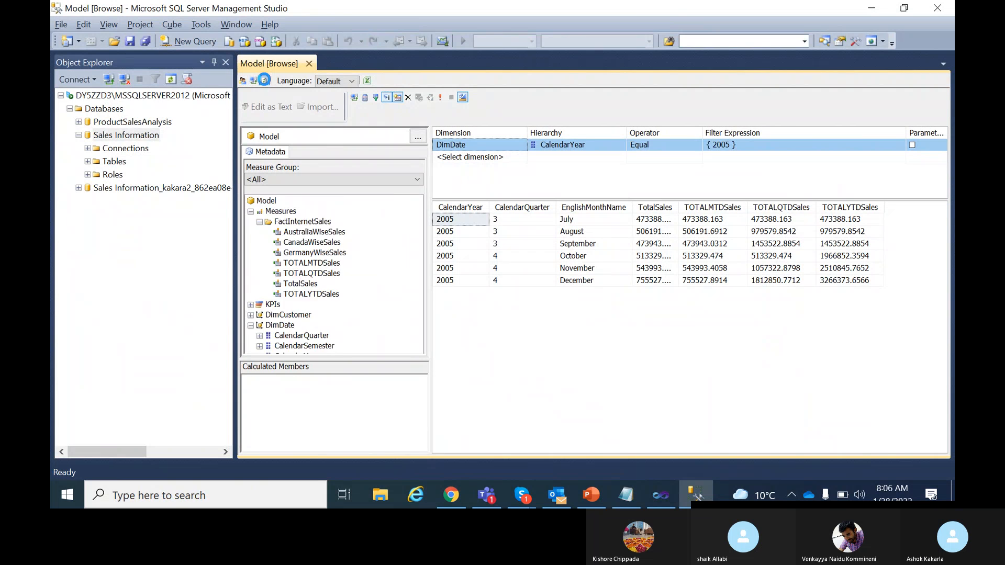
drag(417, 236, 398, 321)
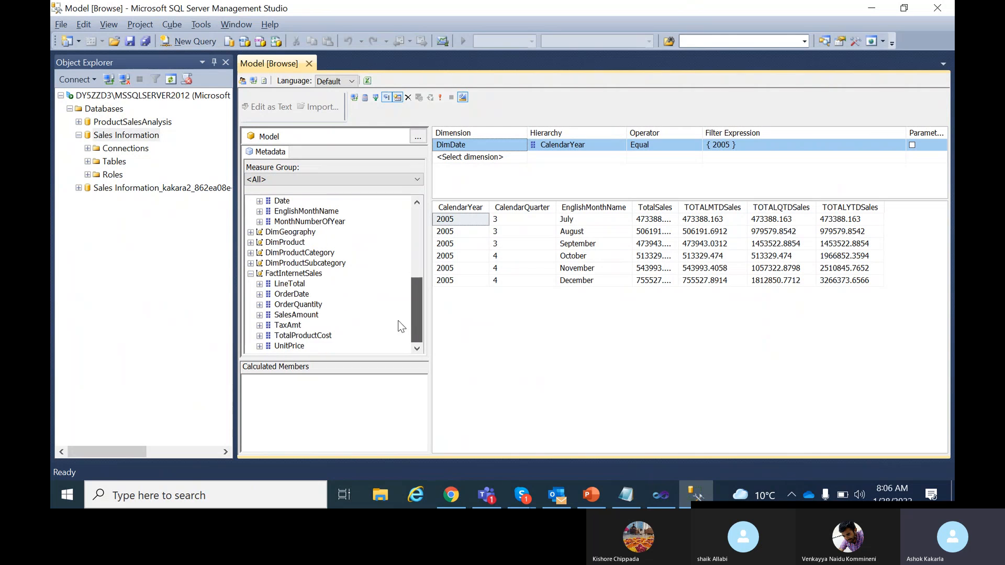
click(252, 243)
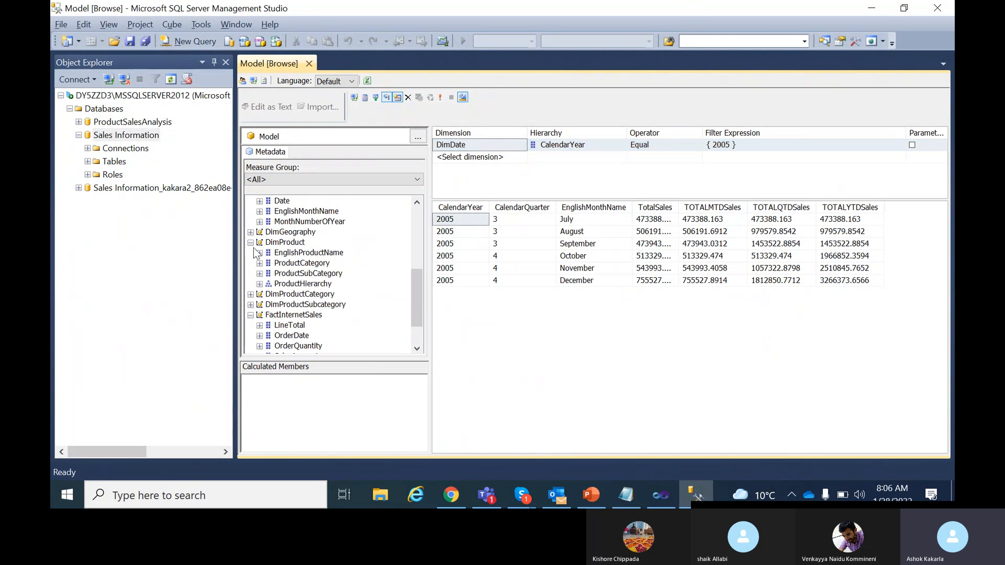
click(303, 285)
drag(421, 278, 441, 297)
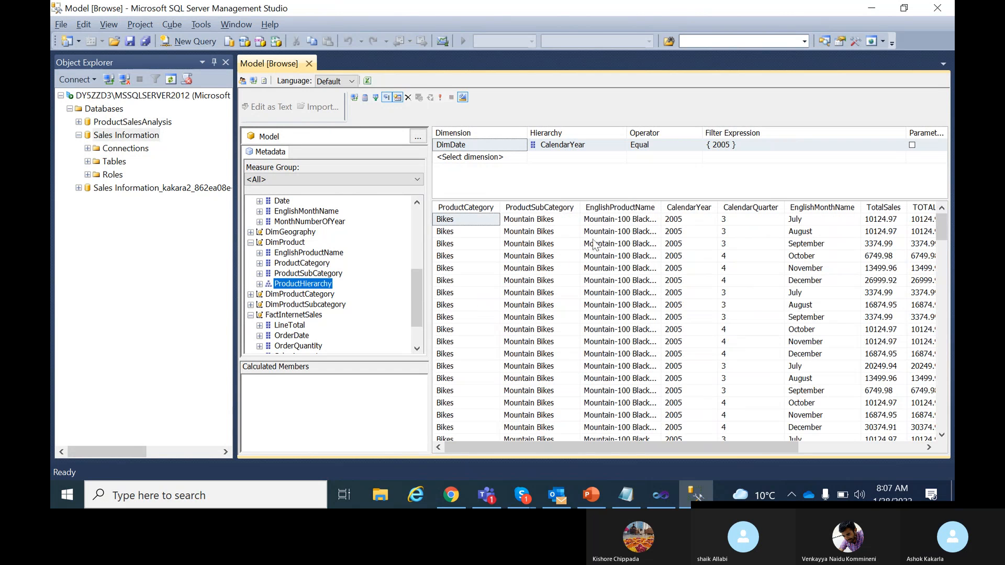
drag(754, 448, 665, 408)
click(259, 284)
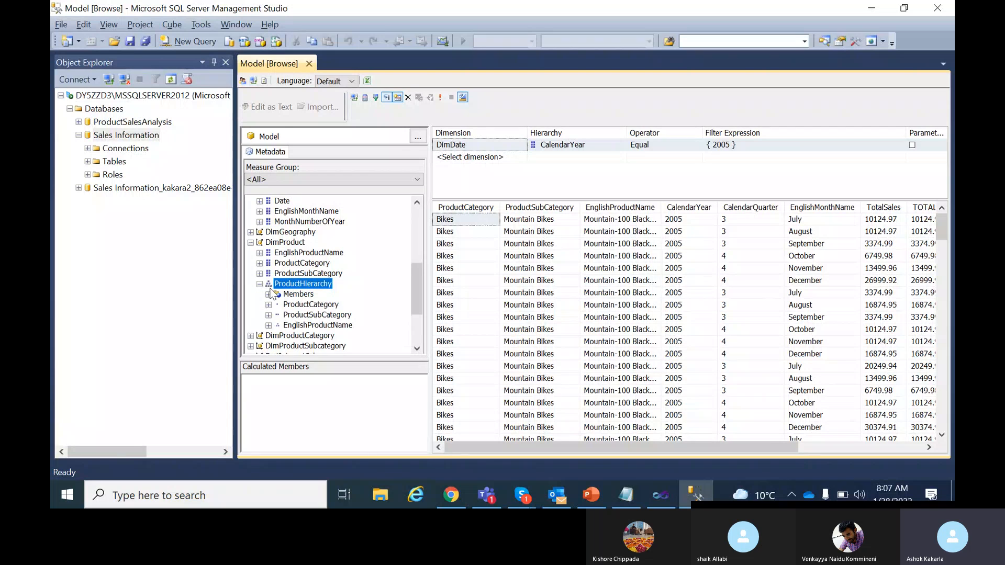
Add a ProductHierarchy filter restricted to the Bikes category.
drag(325, 310, 502, 167)
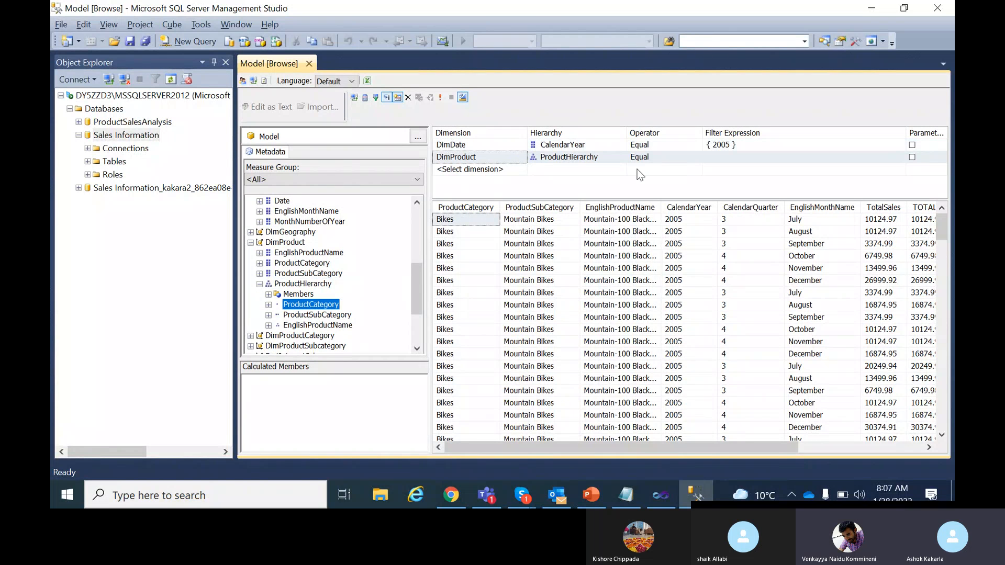
click(749, 157)
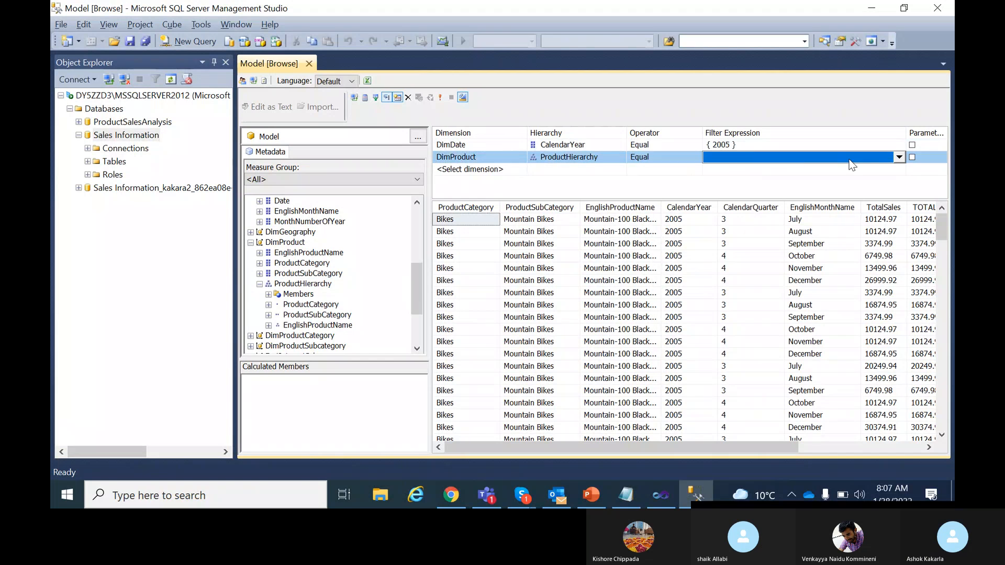
click(899, 157)
click(719, 180)
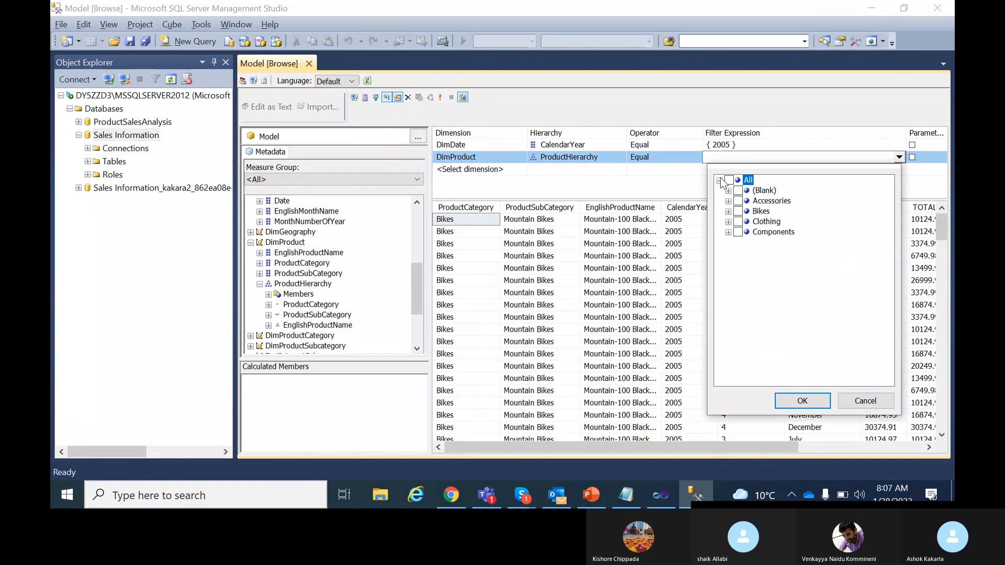
click(737, 211)
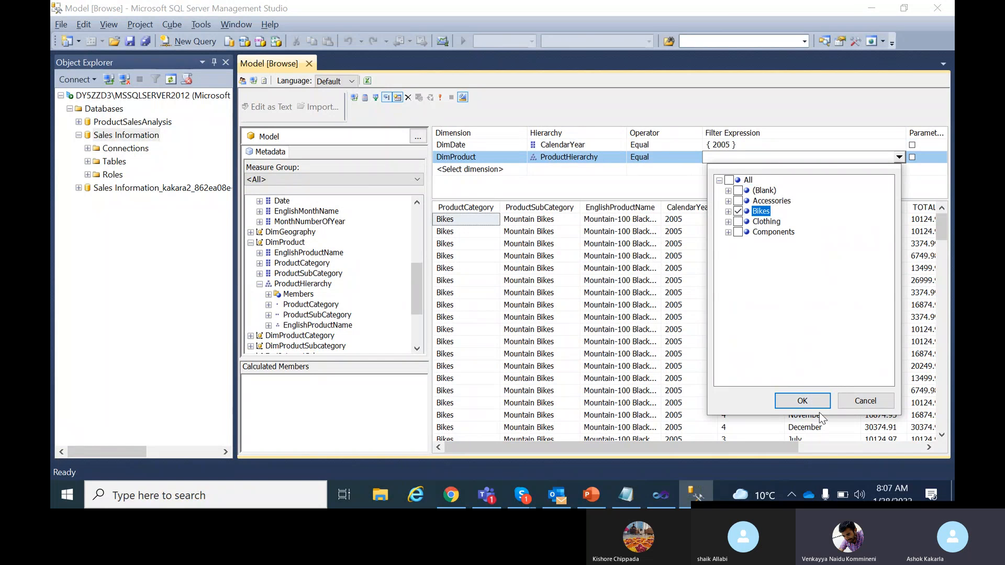
click(802, 401)
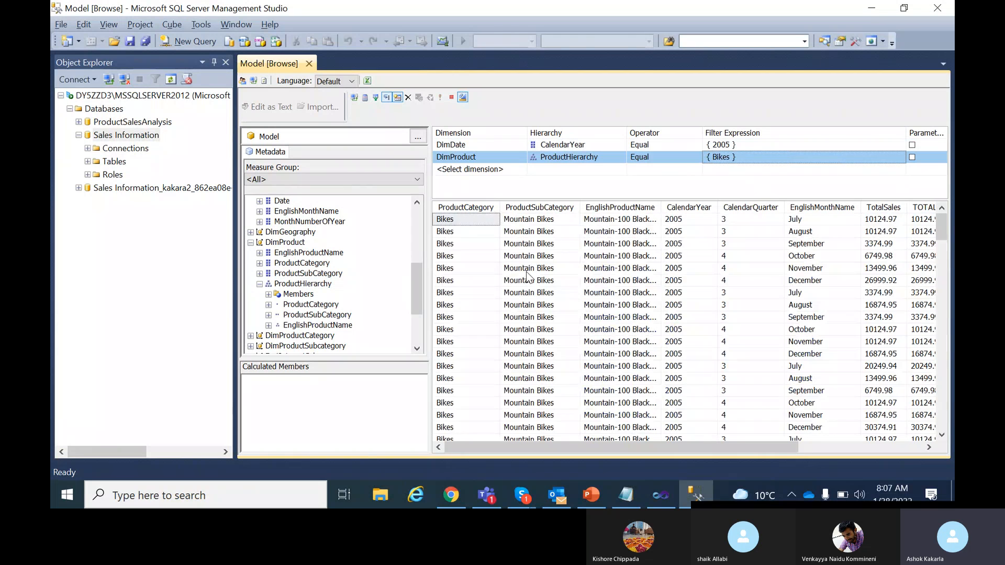
Switch the product filter through Clothing and Components, ending on Accessories only.
click(898, 157)
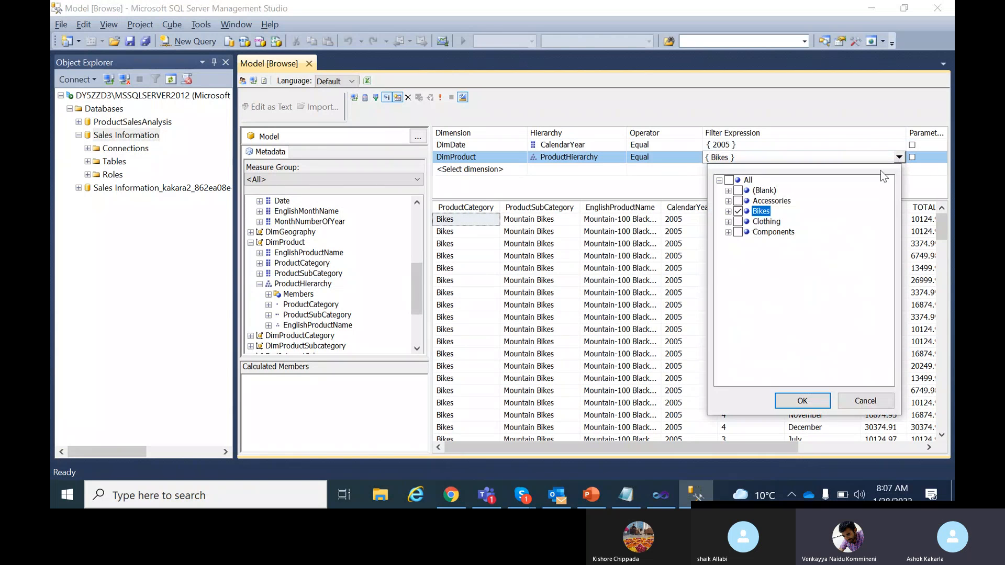
click(738, 221)
click(782, 401)
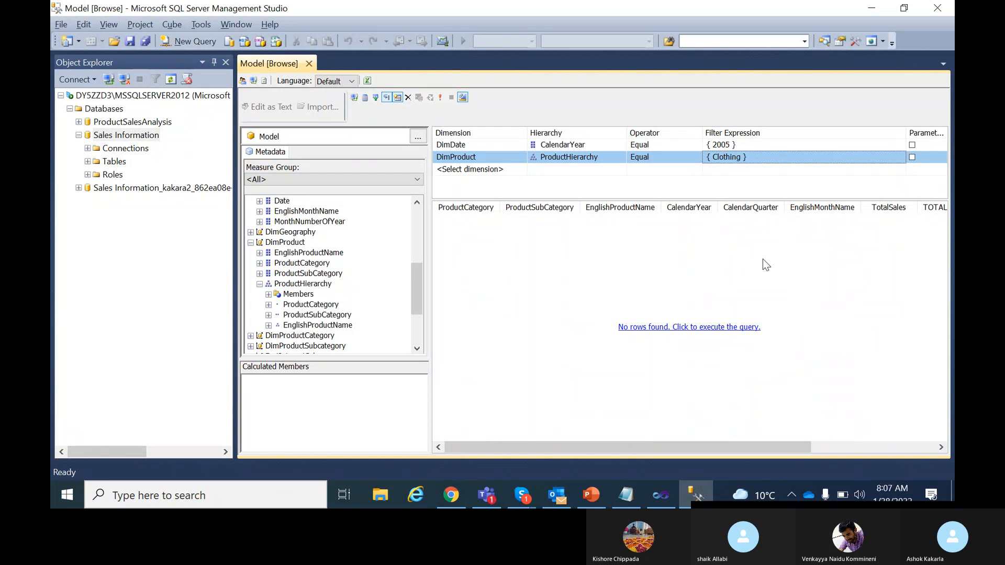
click(899, 157)
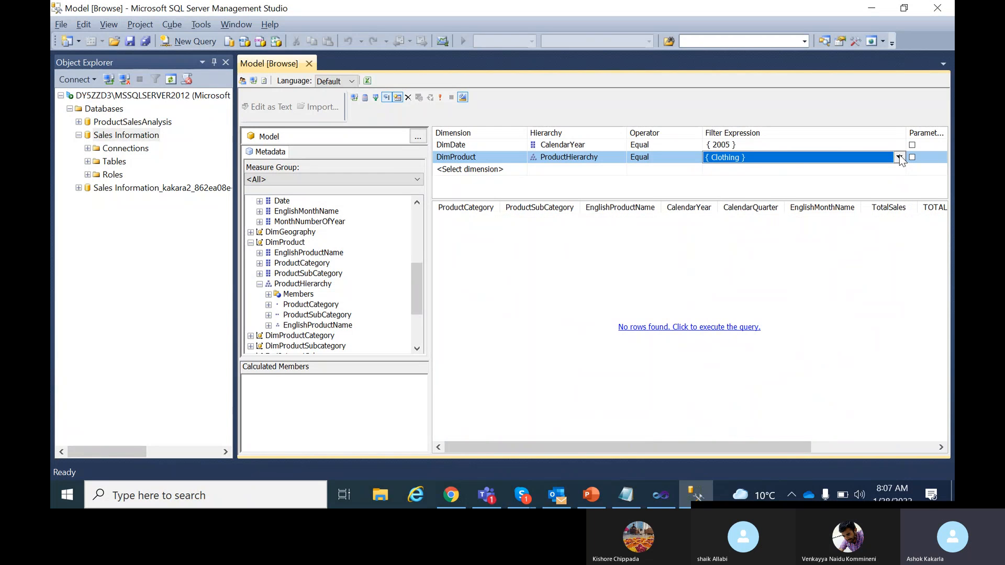
click(899, 156)
click(739, 232)
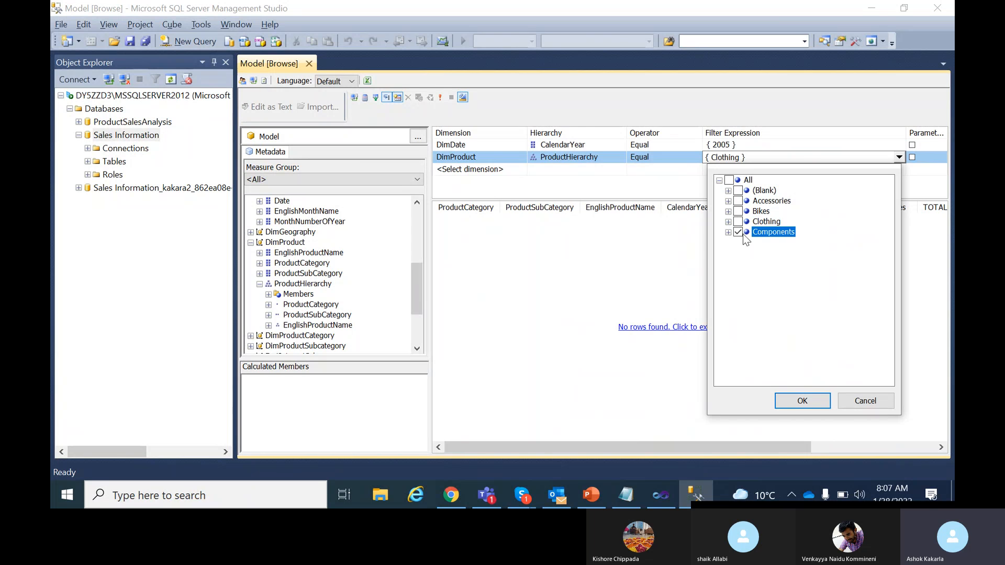
click(813, 397)
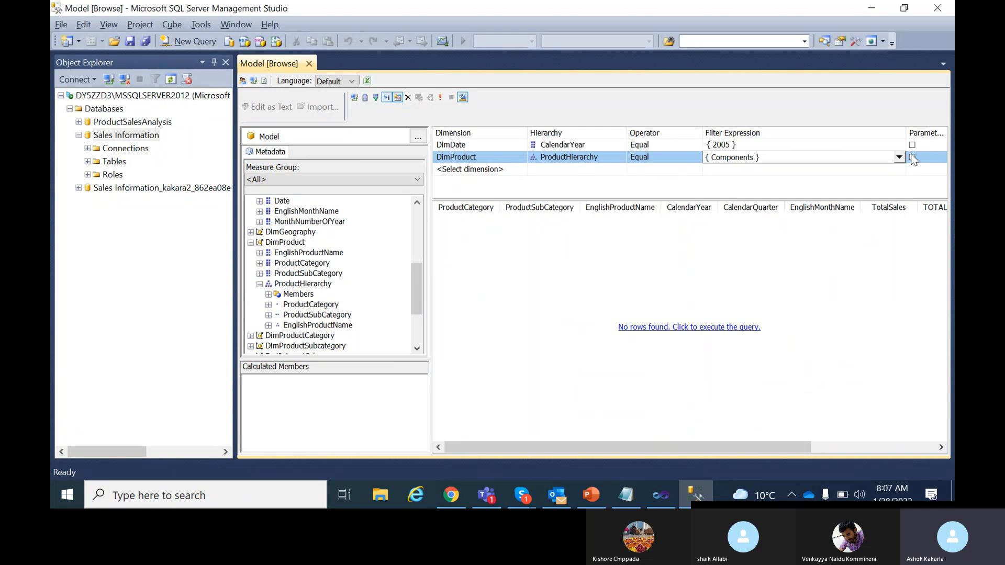
click(898, 157)
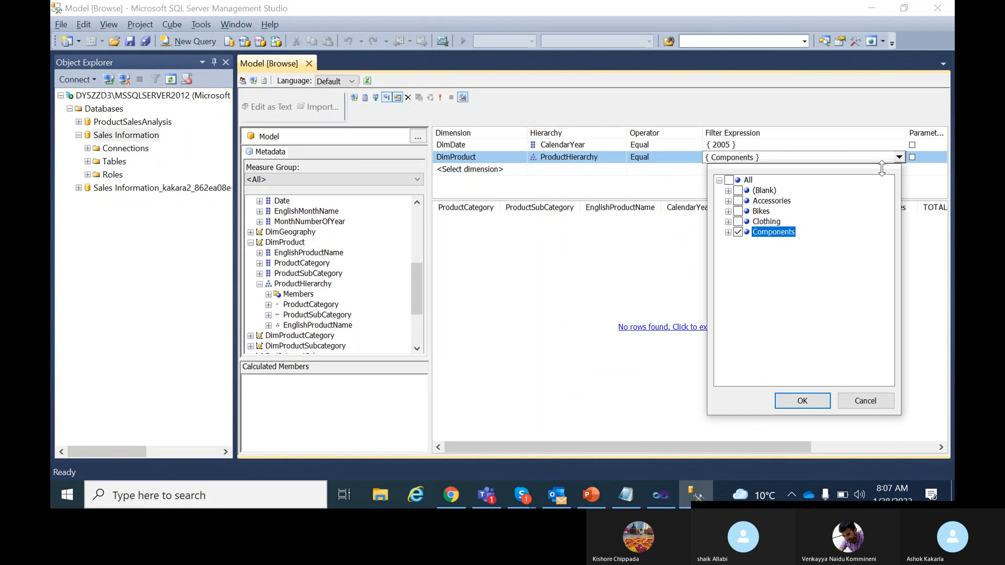
click(738, 201)
click(738, 232)
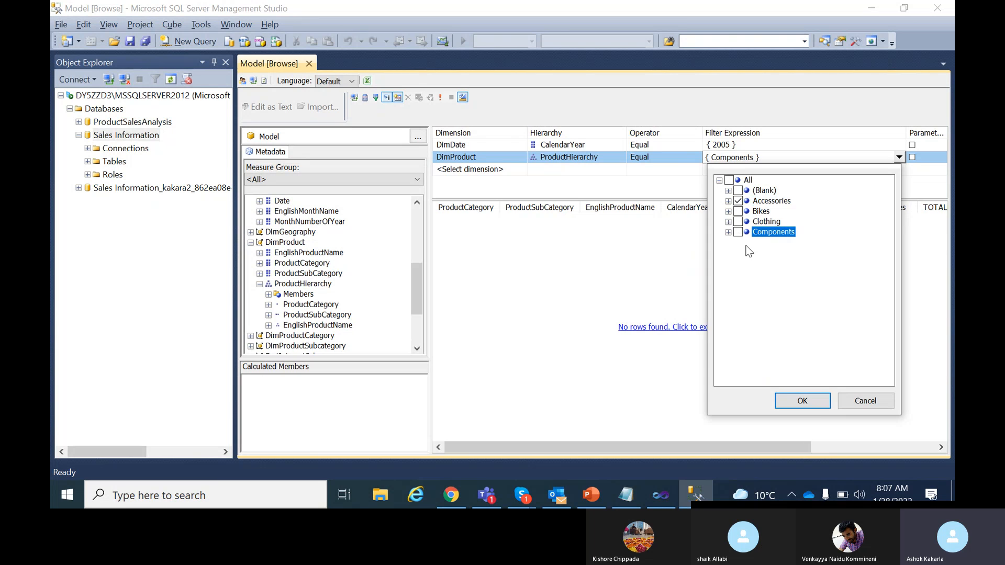
click(814, 398)
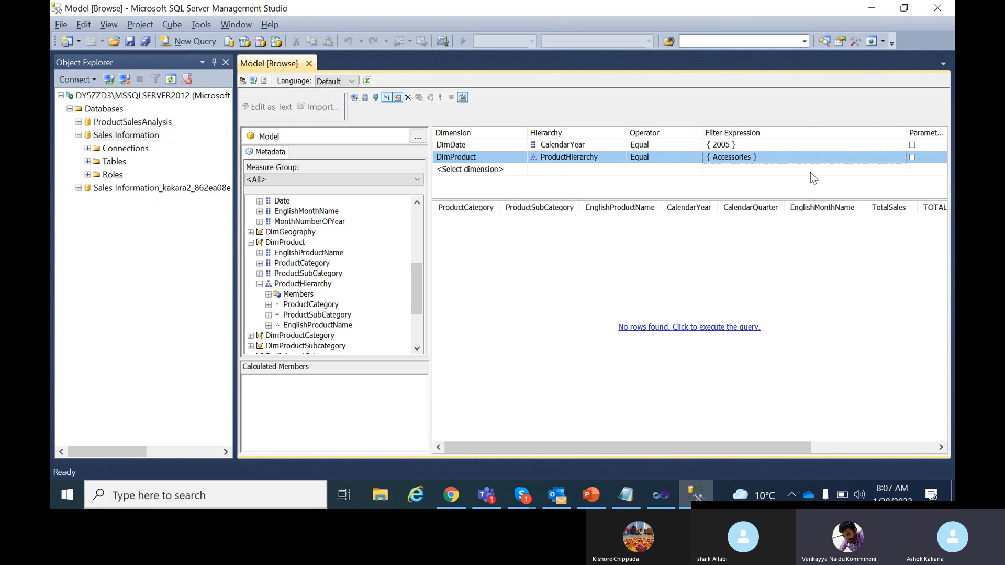
Change the DimDate year filter from 2005 to 2007.
click(903, 143)
click(903, 143)
click(738, 178)
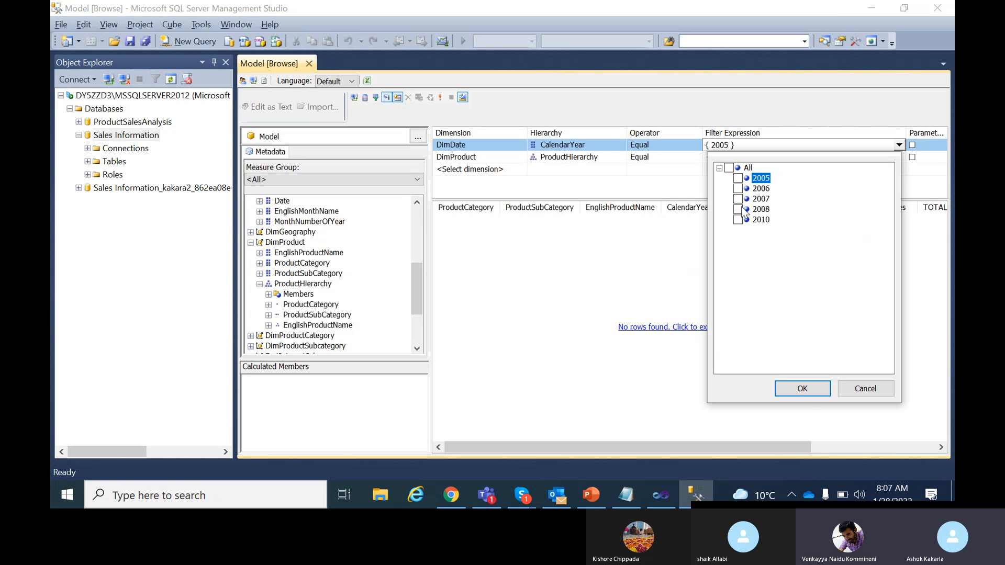
click(738, 199)
click(803, 388)
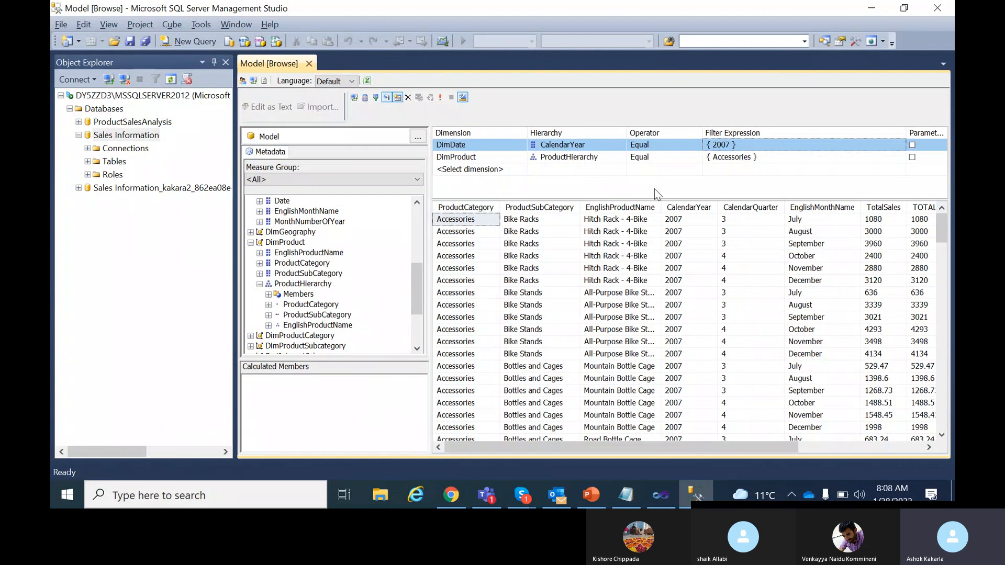
Select the generated 2007 Accessories MDX query text and open a new MDX query window.
click(463, 98)
drag(534, 196, 435, 127)
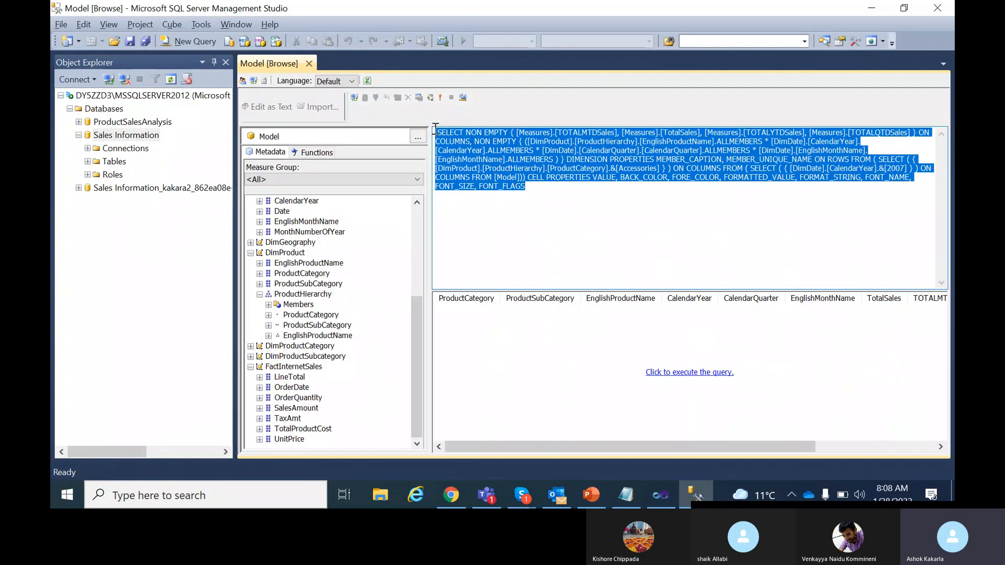
click(540, 189)
drag(526, 187, 436, 131)
click(463, 98)
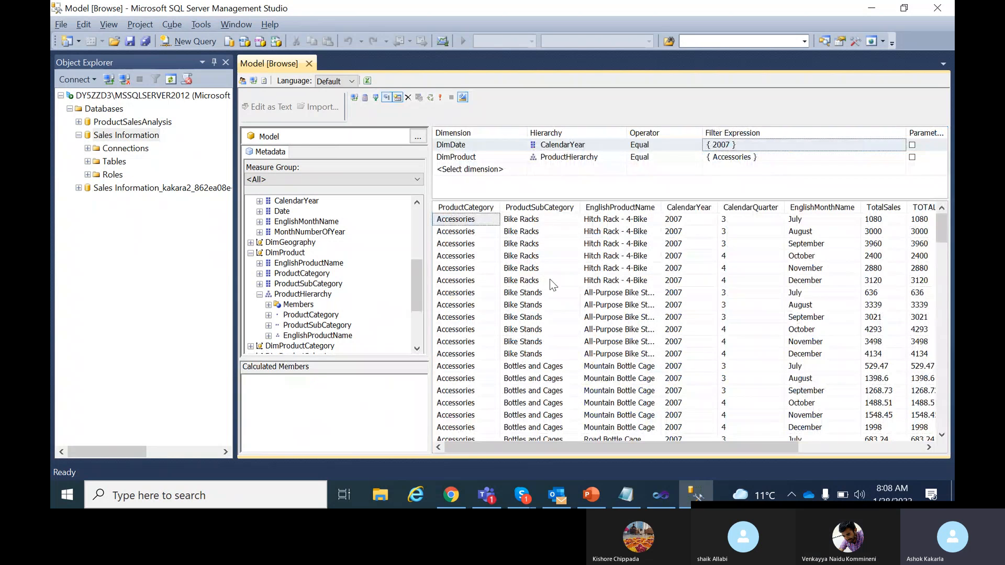
click(462, 99)
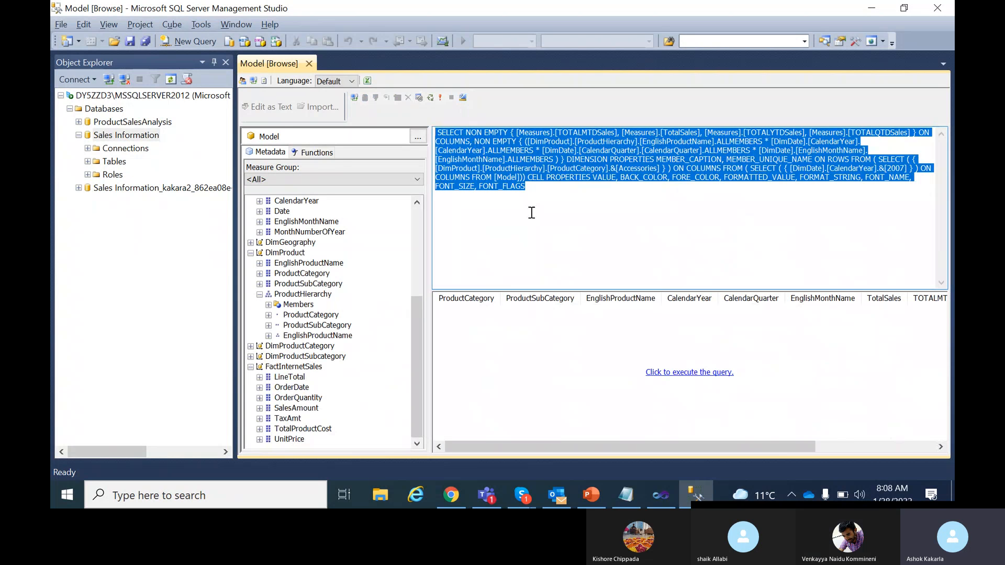
click(566, 209)
drag(533, 189, 422, 123)
click(244, 42)
Connect to Analysis Services, paste the copied MDX query and run it.
click(438, 267)
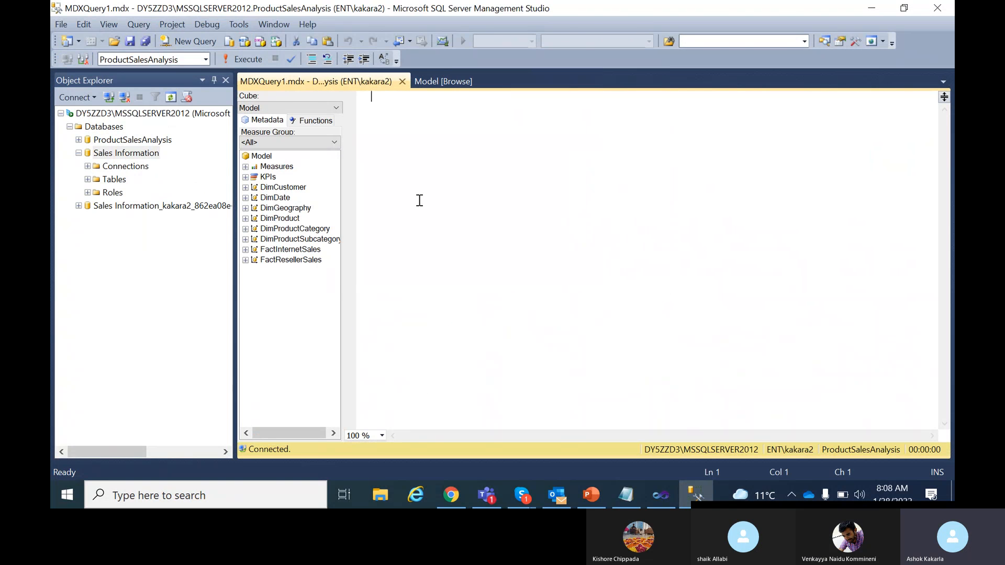
key(ctrl+v)
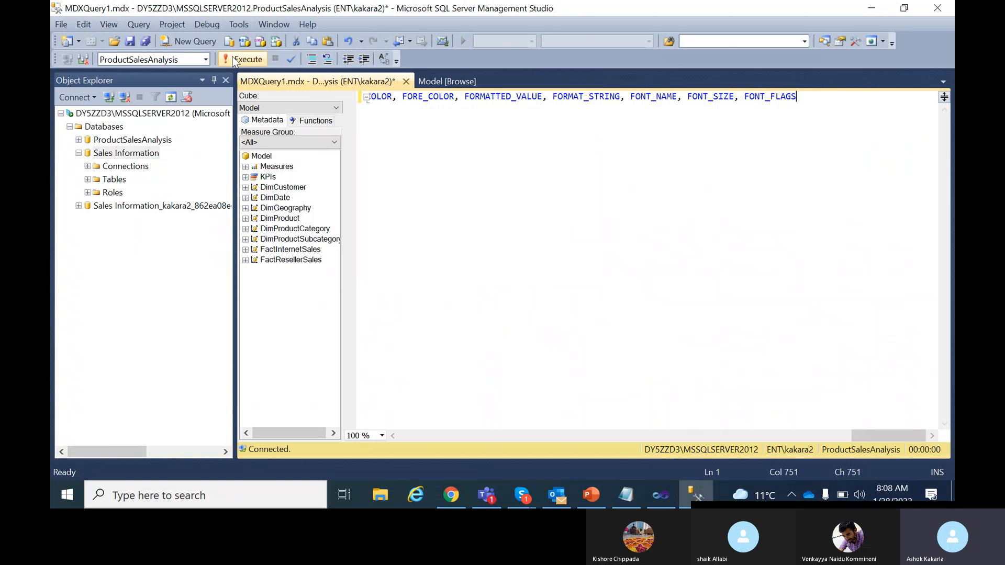
click(234, 60)
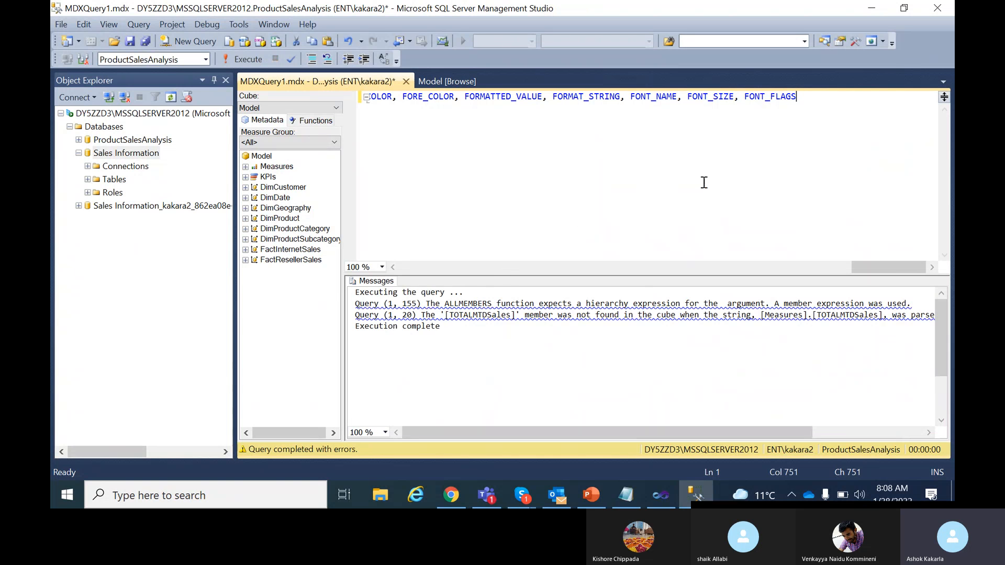
drag(896, 267, 345, 279)
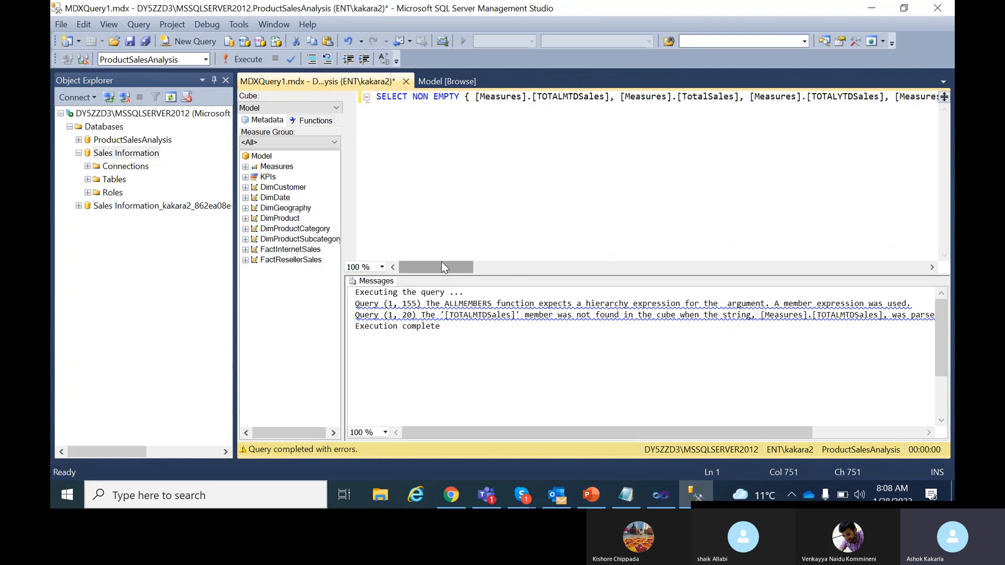
drag(444, 266, 906, 263)
drag(922, 258, 351, 262)
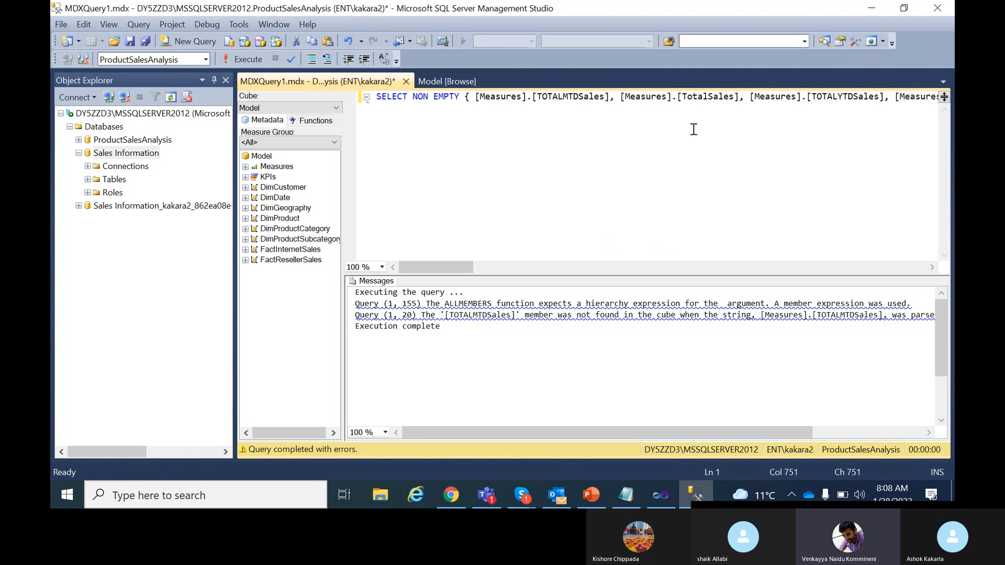
drag(474, 269, 525, 268)
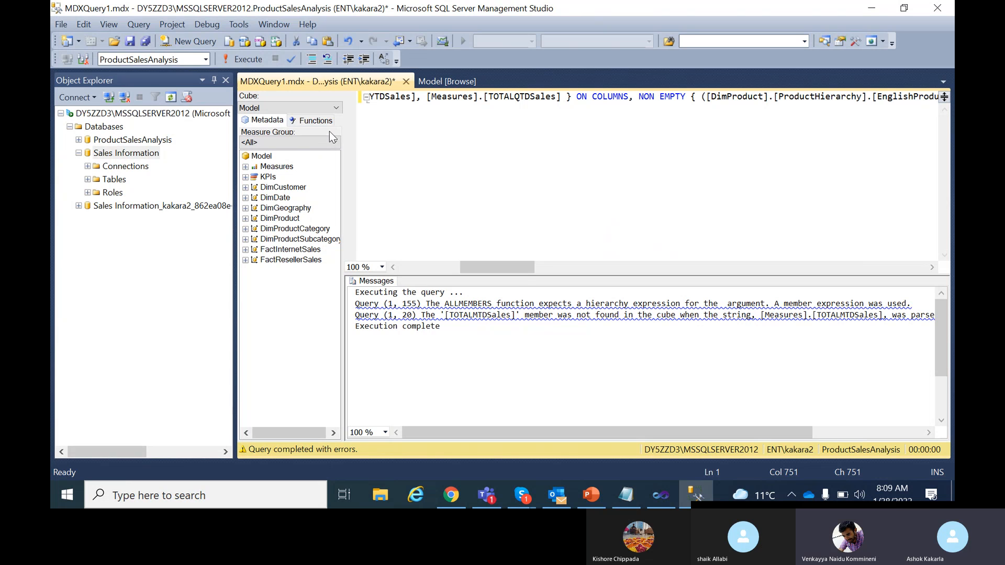
Rerun the query against the Sales Information database, then close its window without saving.
click(206, 59)
click(205, 60)
click(206, 60)
click(205, 60)
click(205, 60)
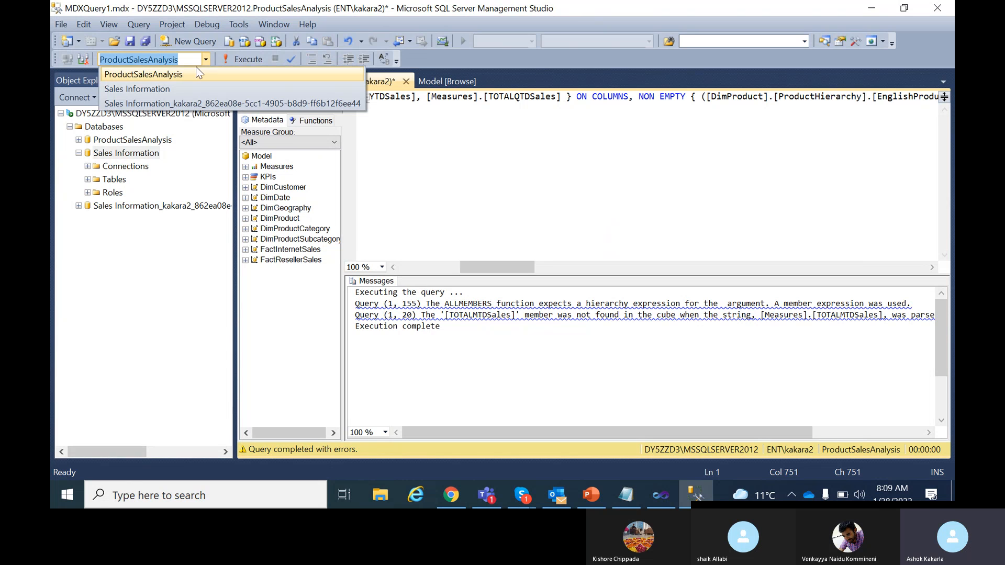
click(165, 89)
click(249, 59)
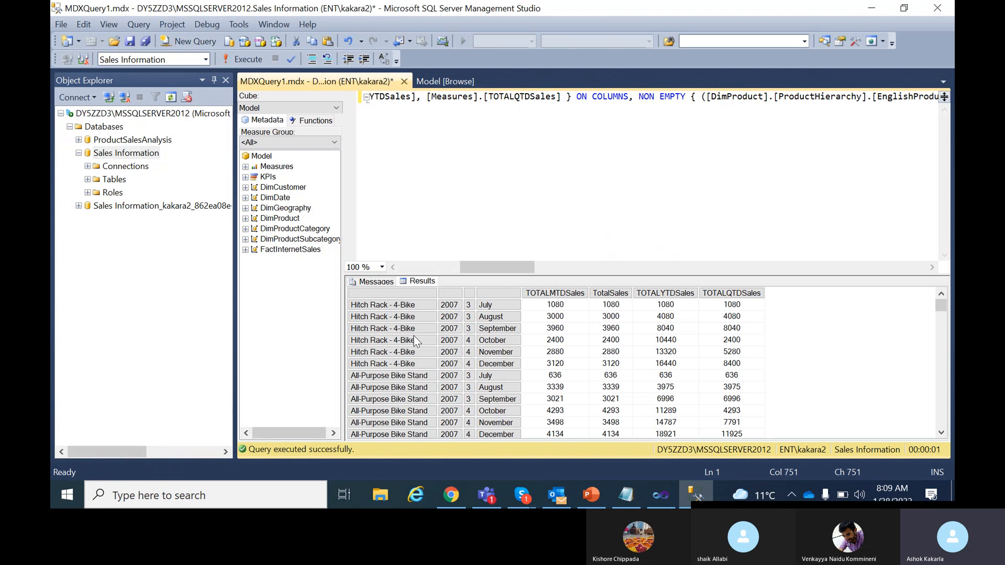
scroll(712, 350, down, 10)
scroll(703, 356, up, 12)
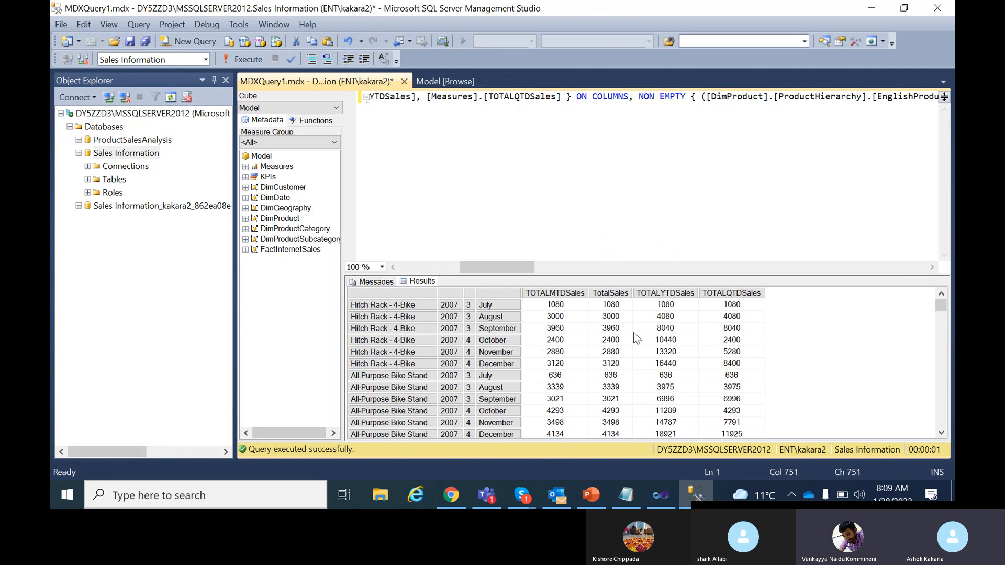
click(403, 82)
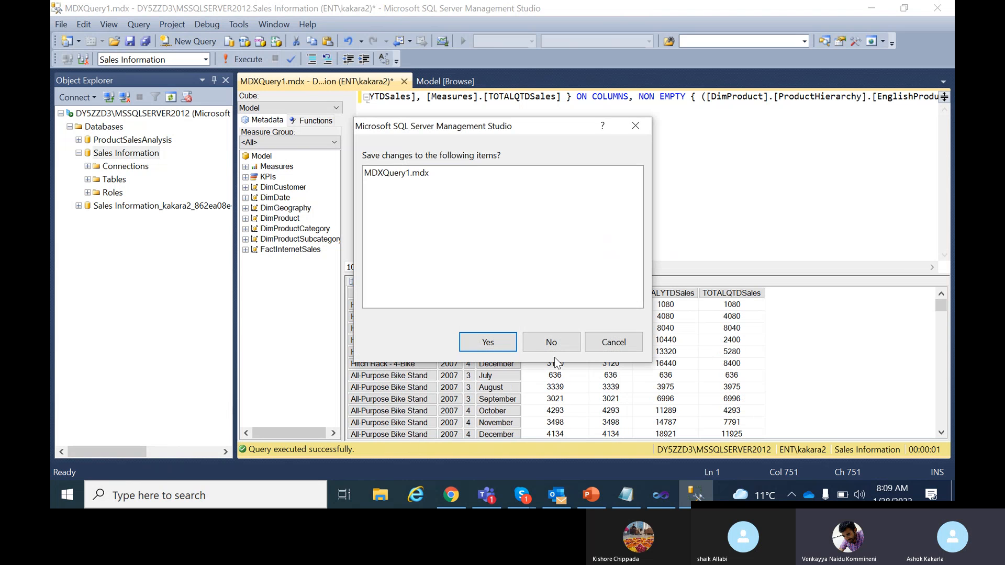
click(554, 344)
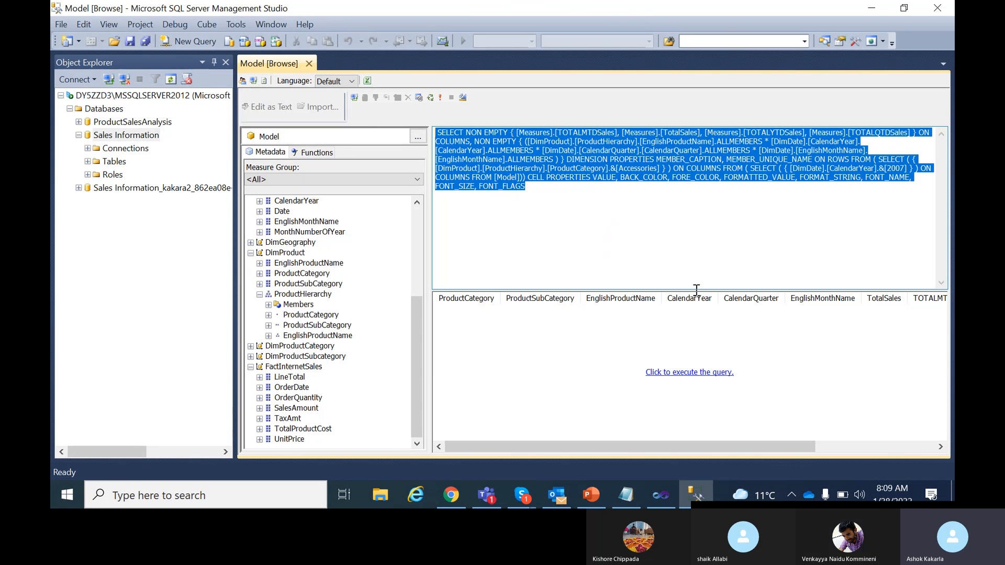
click(624, 495)
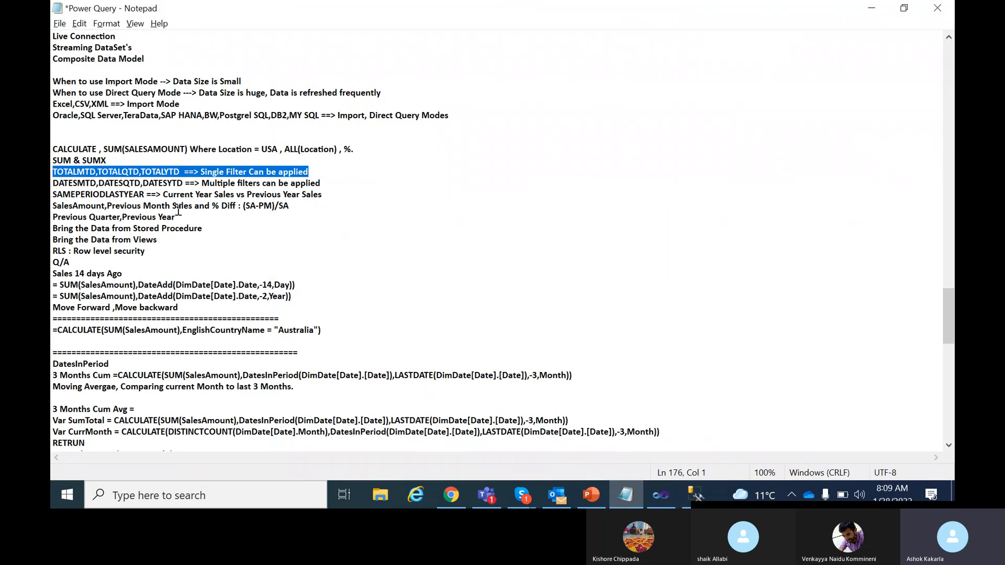
drag(329, 184, 52, 184)
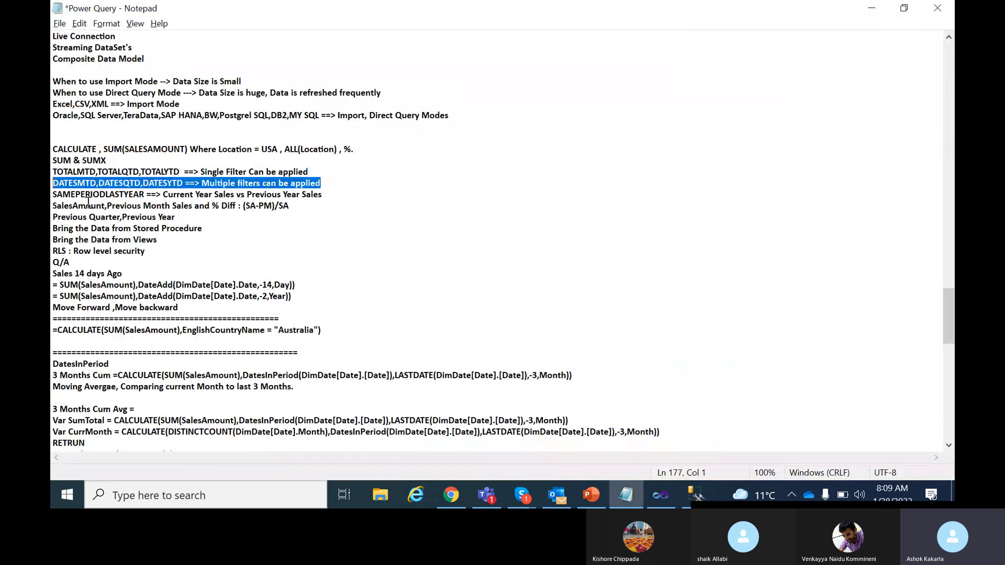
double_click(98, 194)
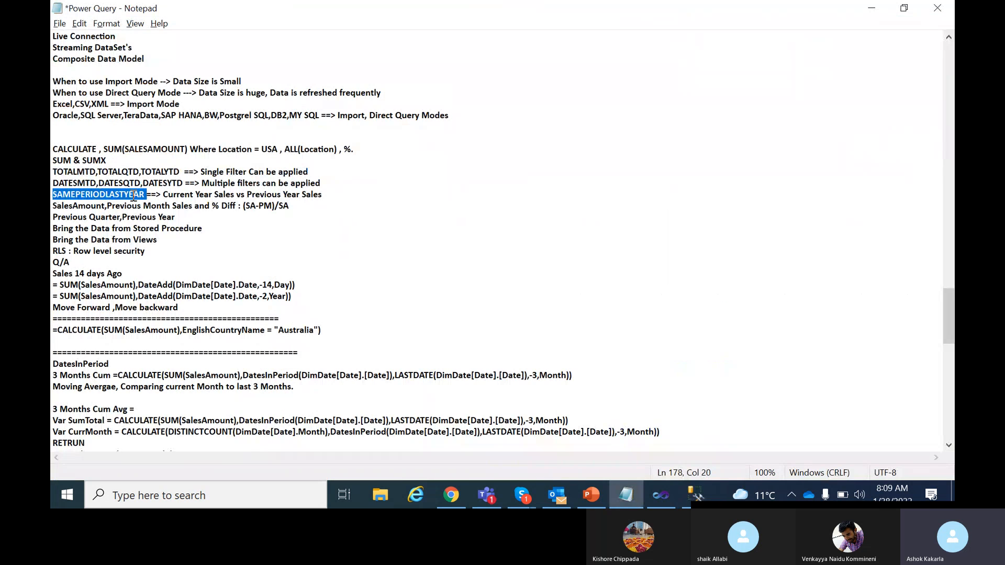
drag(146, 194, 52, 195)
scroll(224, 333, down, 1)
drag(296, 251, 215, 250)
drag(296, 262, 204, 262)
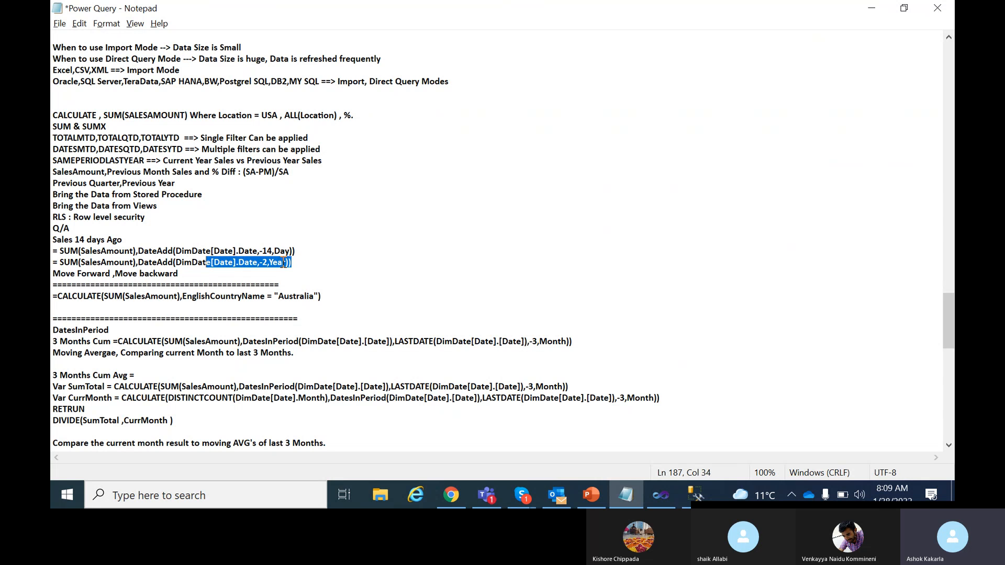
drag(291, 262, 190, 256)
scroll(326, 312, down, 2)
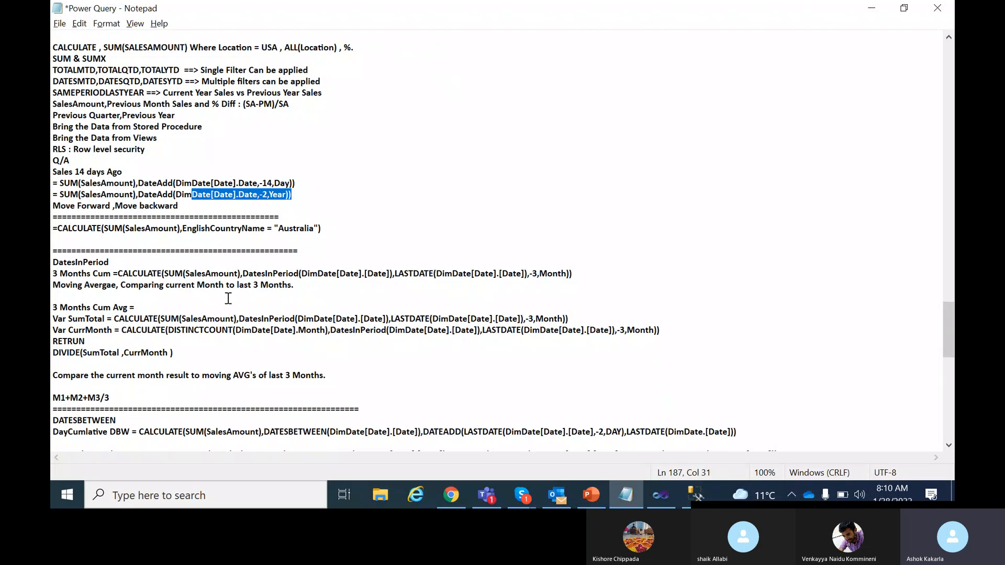
drag(68, 273, 269, 287)
click(84, 294)
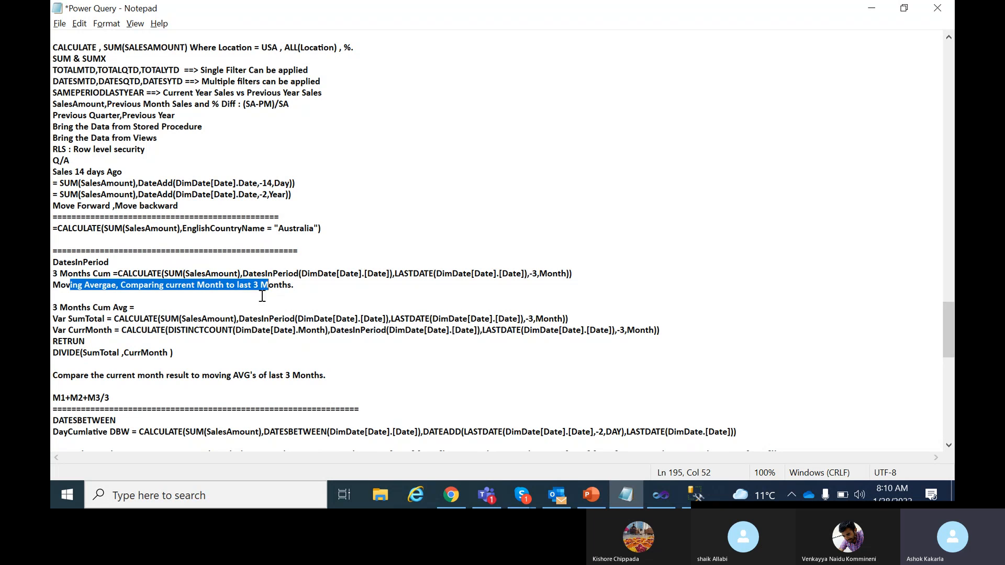
drag(179, 353, 83, 263)
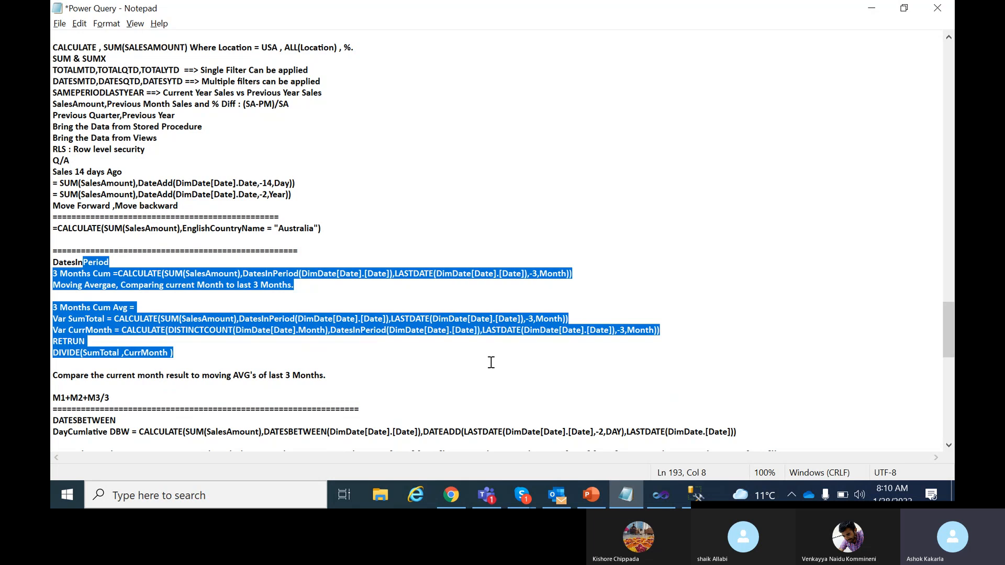
key(alt+Tab)
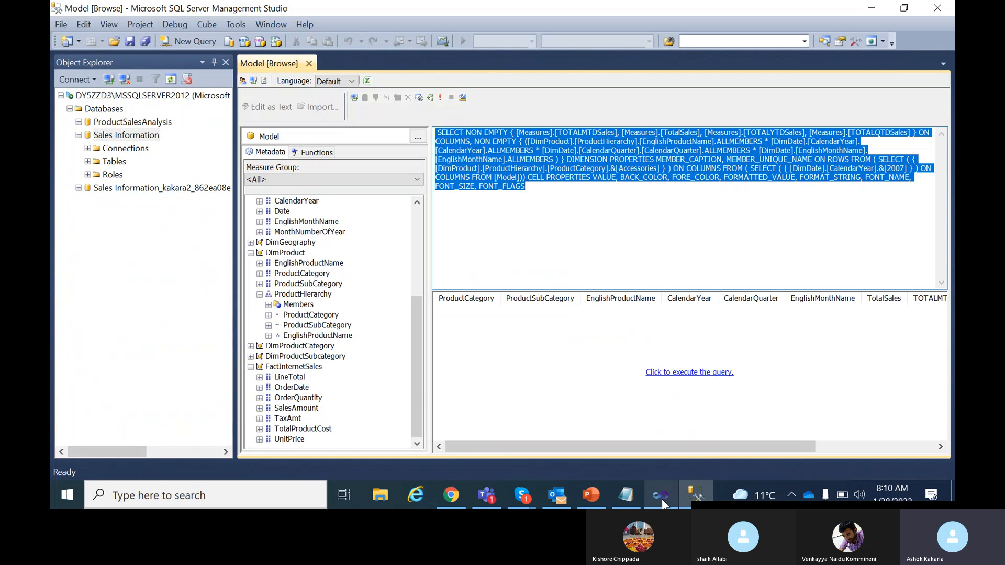
Return the browser to the 2007 Accessories results, then bring Visual Studio's model diagram forward.
mouse_move(659, 505)
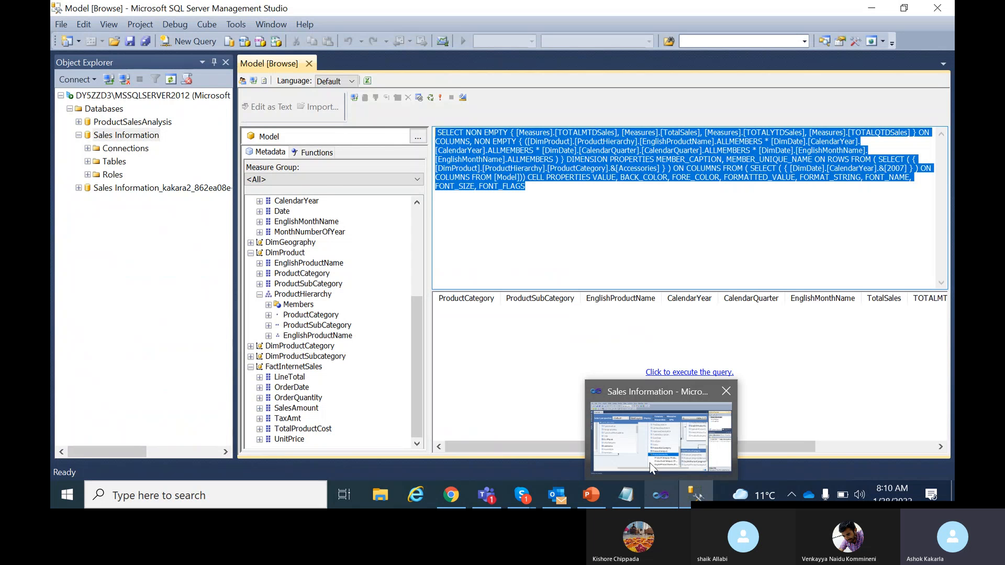
click(652, 434)
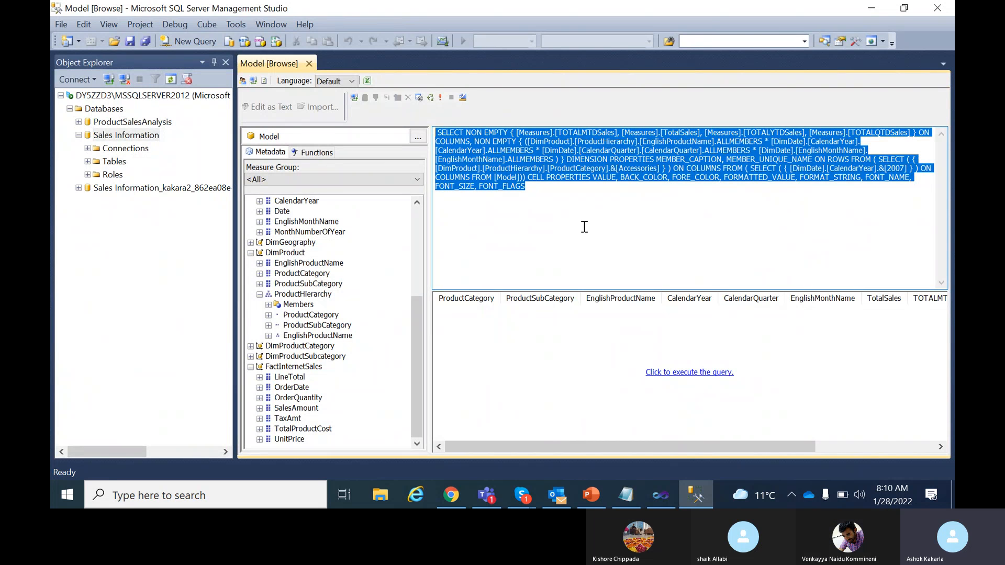
click(463, 98)
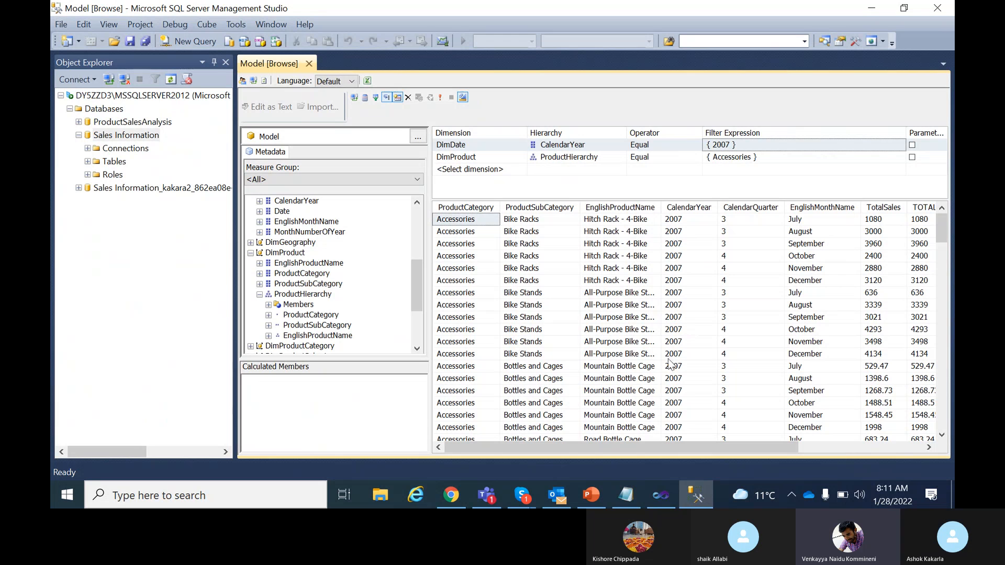
click(654, 496)
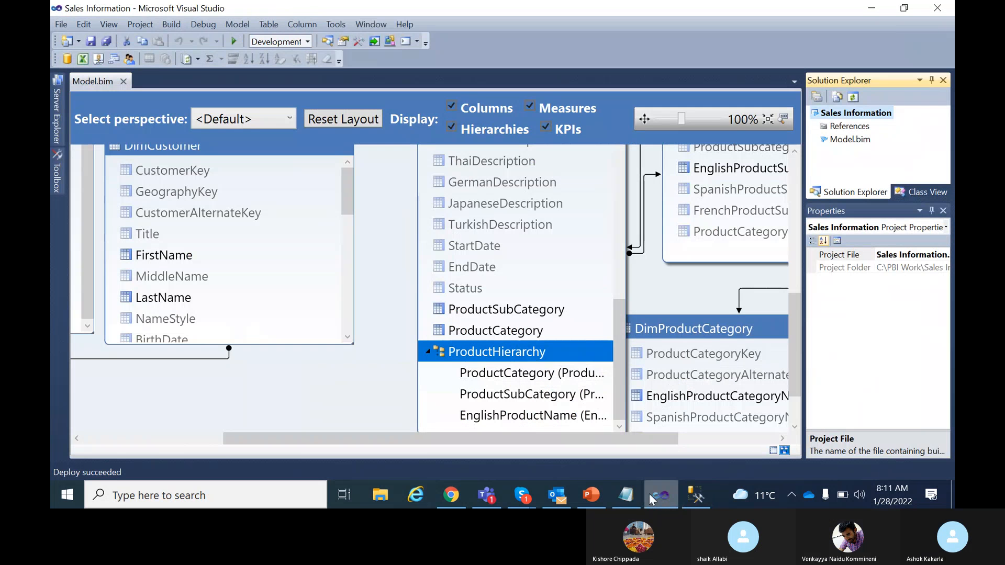